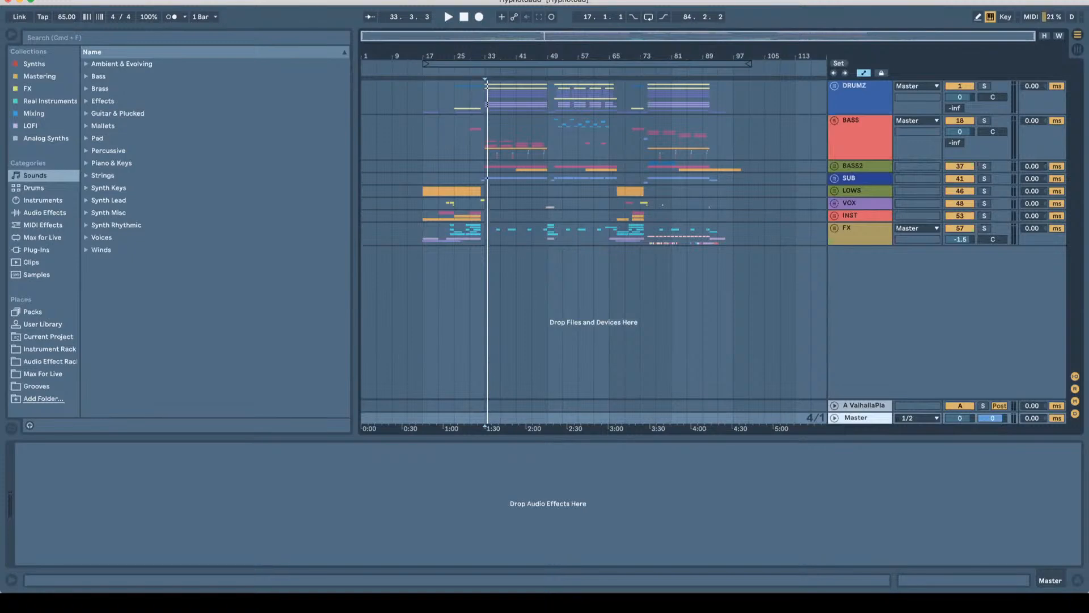
Expand the BASS group, look through its tracks and show the device chain of the BASS BUS track.
{"action": "left_click", "coordinate": [835, 120]}
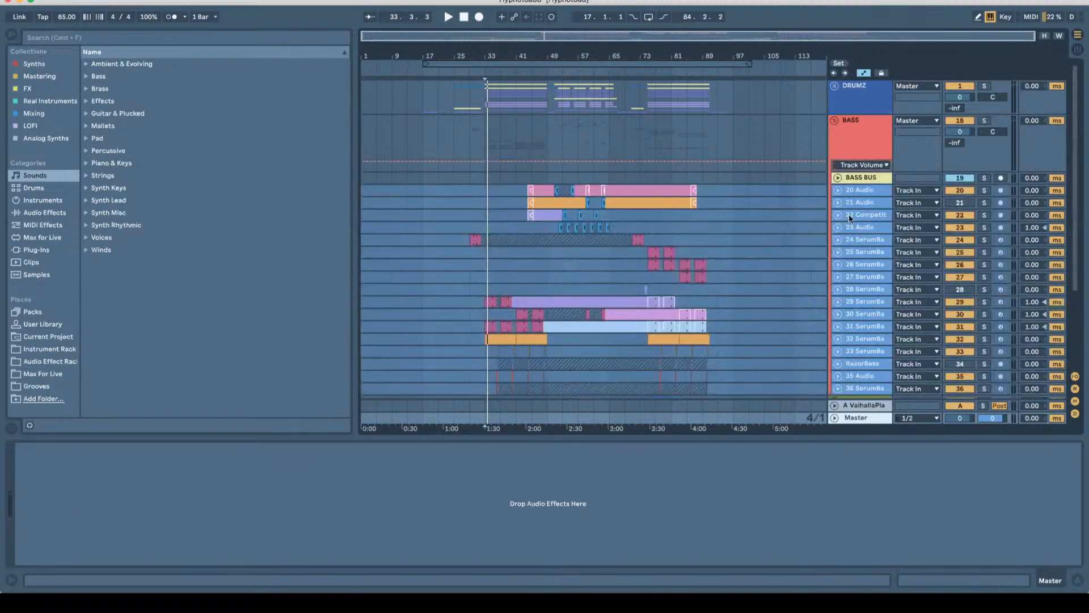
{"action": "scroll", "coordinate": [847, 227], "scroll_direction": "down", "scroll_amount": 3}
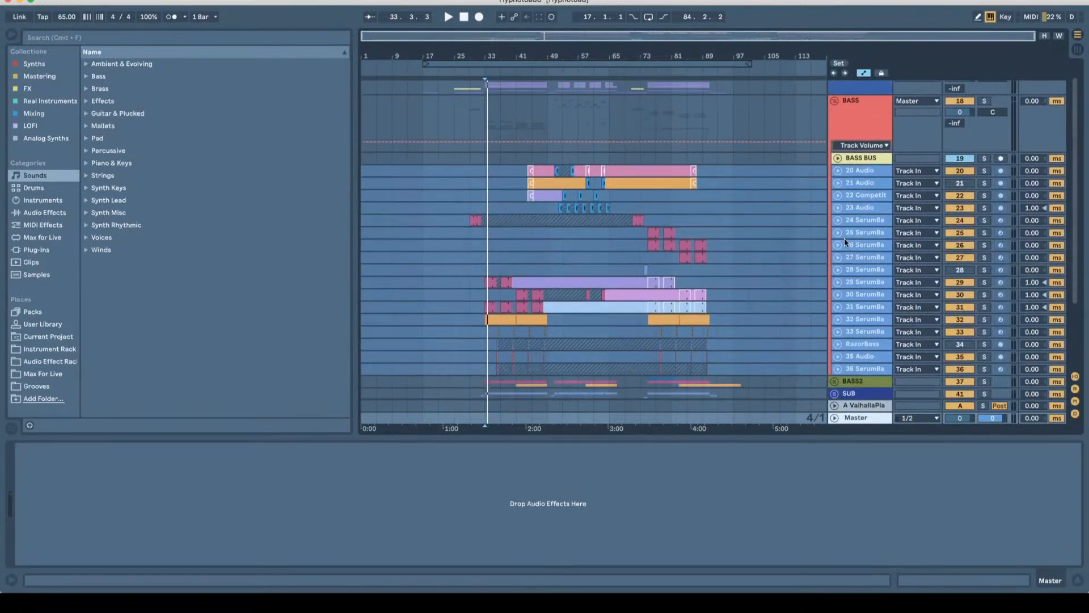
{"action": "scroll", "coordinate": [844, 237], "scroll_direction": "down", "scroll_amount": 5}
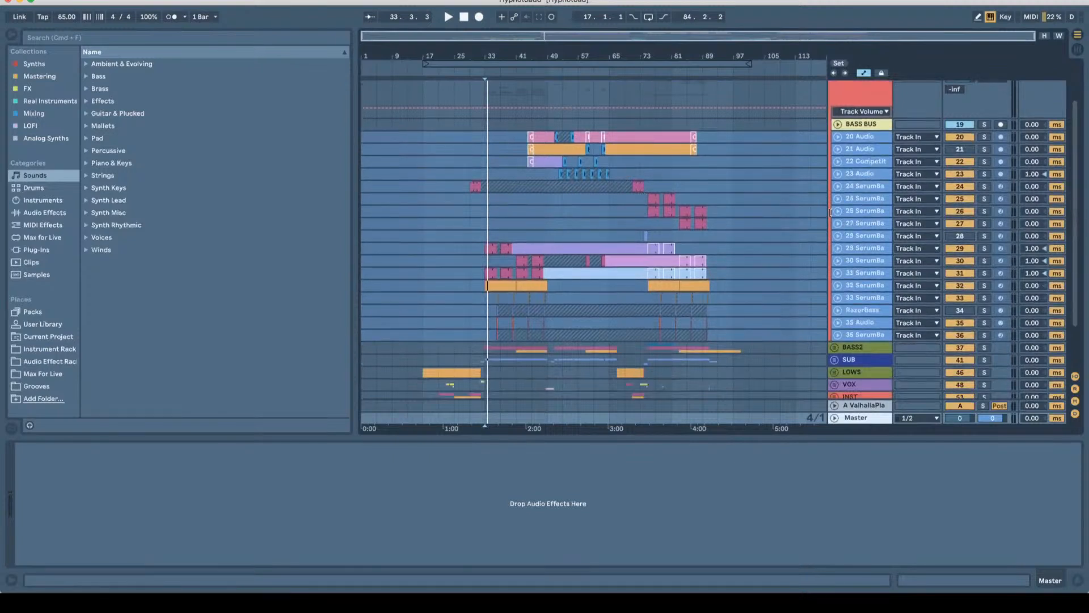
{"action": "left_click", "coordinate": [856, 124]}
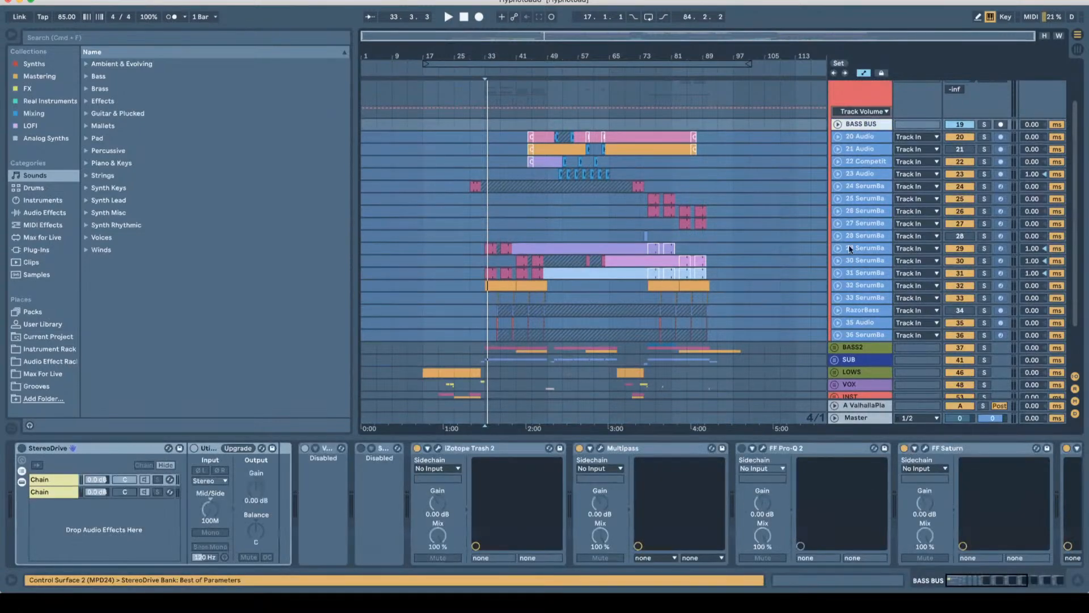
{"action": "scroll", "coordinate": [829, 285], "scroll_direction": "up", "scroll_amount": 5}
{"action": "scroll", "coordinate": [842, 261], "scroll_direction": "up", "scroll_amount": 2}
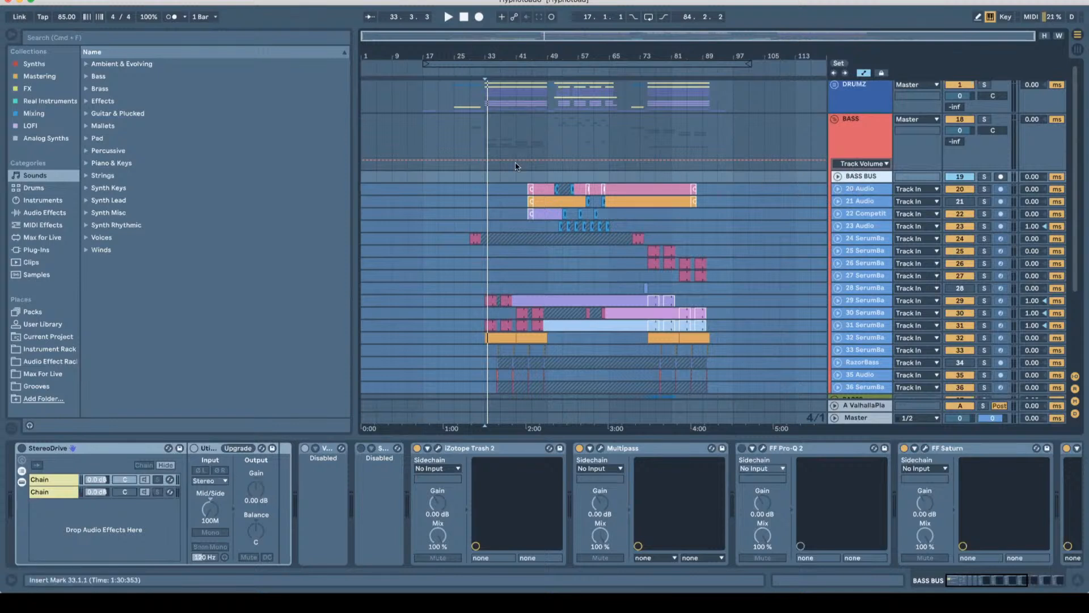
Compare the device chain of the BASS group track with that of the BASS BUS track.
{"action": "left_click", "coordinate": [849, 131]}
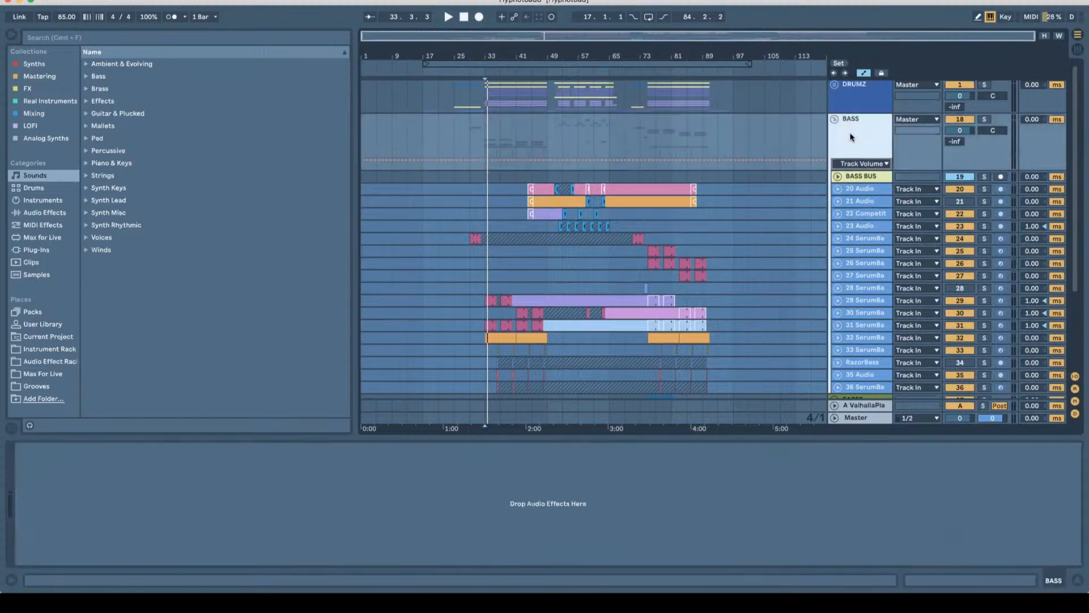
{"action": "left_click", "coordinate": [857, 181]}
{"action": "left_click", "coordinate": [842, 122]}
{"action": "left_click", "coordinate": [852, 177]}
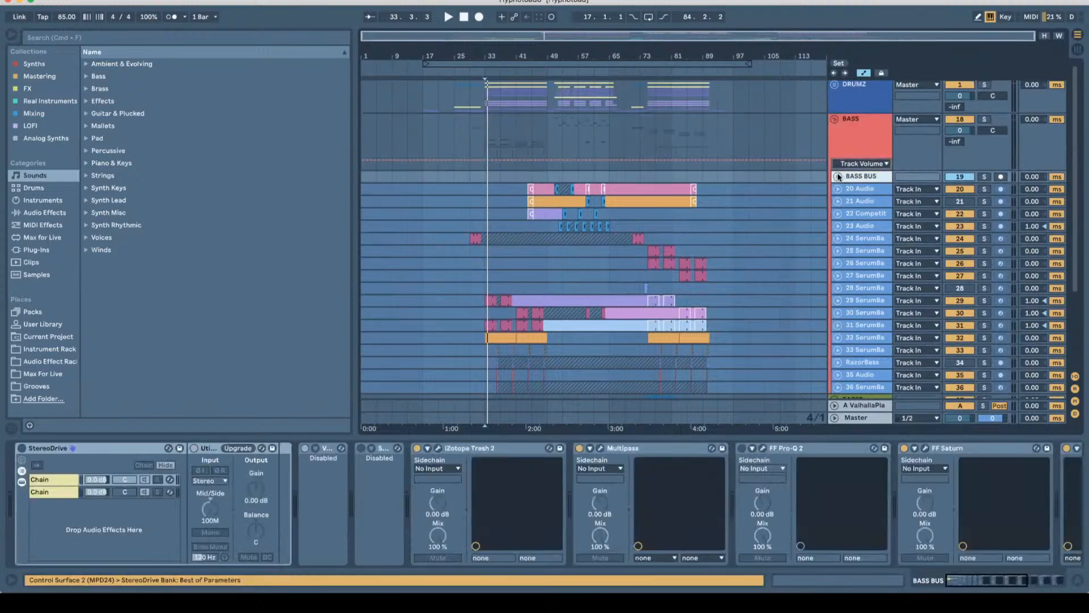
Unfold the BASS BUS and 20 Audio tracks to examine their routing, ending with the BASS group selected.
{"action": "left_click", "coordinate": [838, 176]}
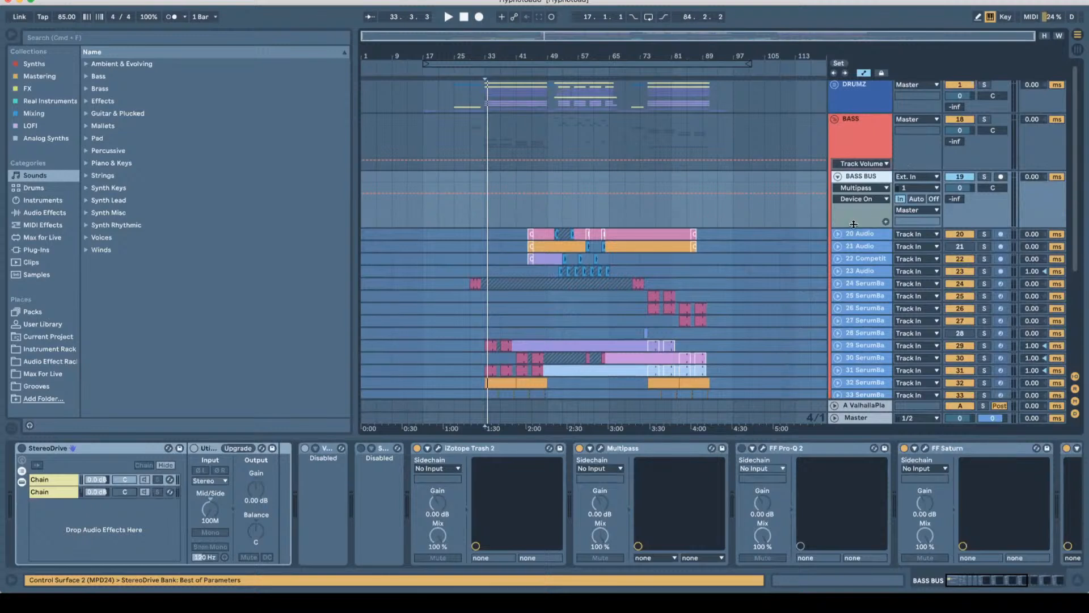
{"action": "left_click", "coordinate": [838, 233]}
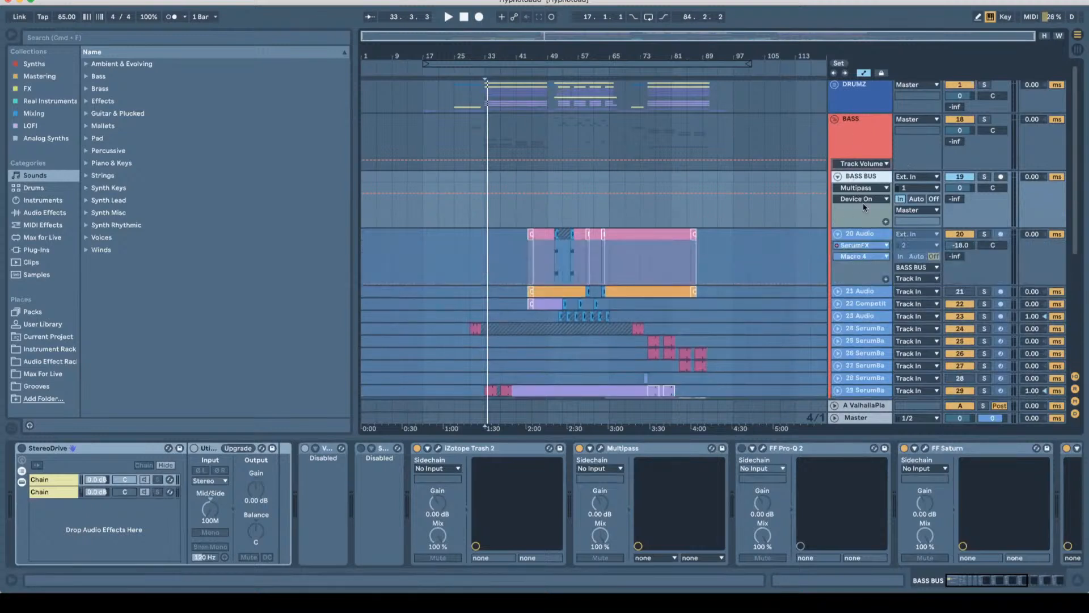
{"action": "left_click", "coordinate": [856, 153]}
Enlarge the interface zoom in the program's preferences and hide the browser to widen the arrangement.
{"action": "left_click", "coordinate": [35, 1]}
{"action": "left_click", "coordinate": [53, 18]}
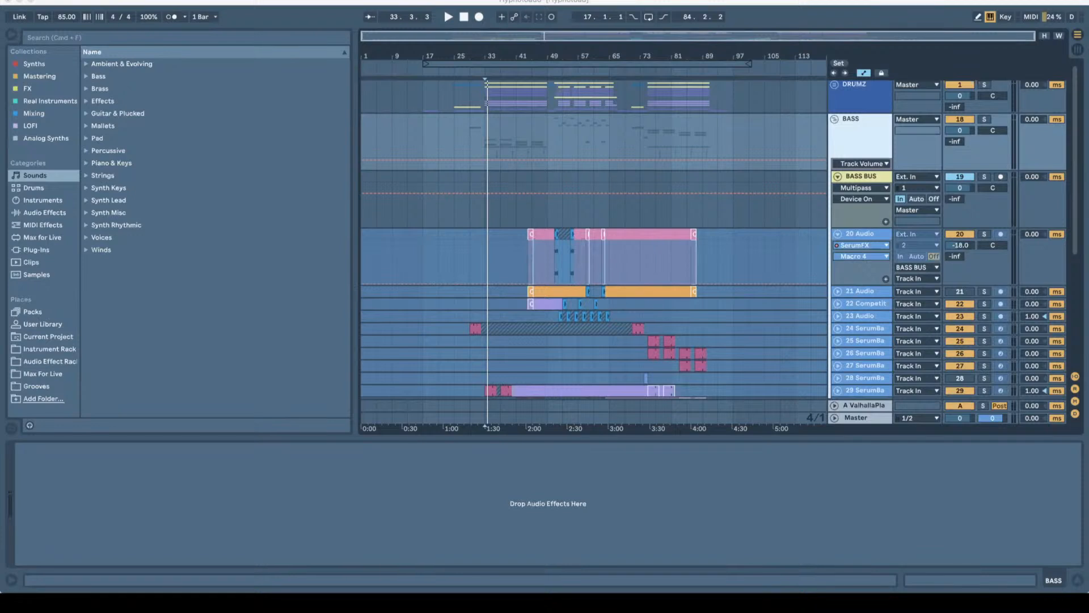
{"action": "left_click_drag", "start_coordinate": [209, 432], "coordinate": [223, 432]}
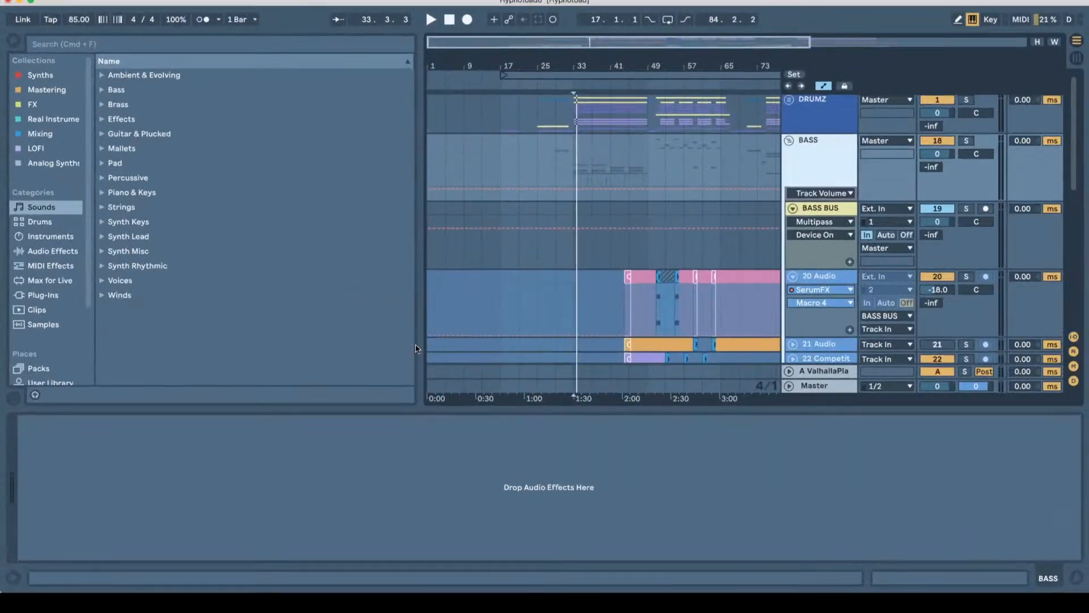
{"action": "left_click_drag", "start_coordinate": [416, 348], "coordinate": [69, 348]}
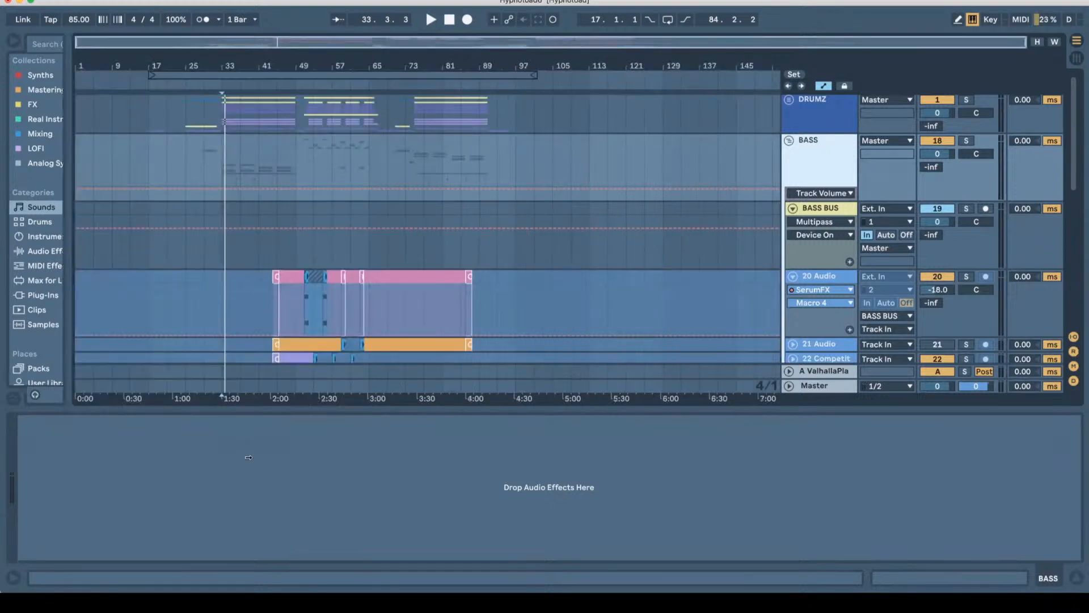
{"action": "left_click", "coordinate": [14, 42]}
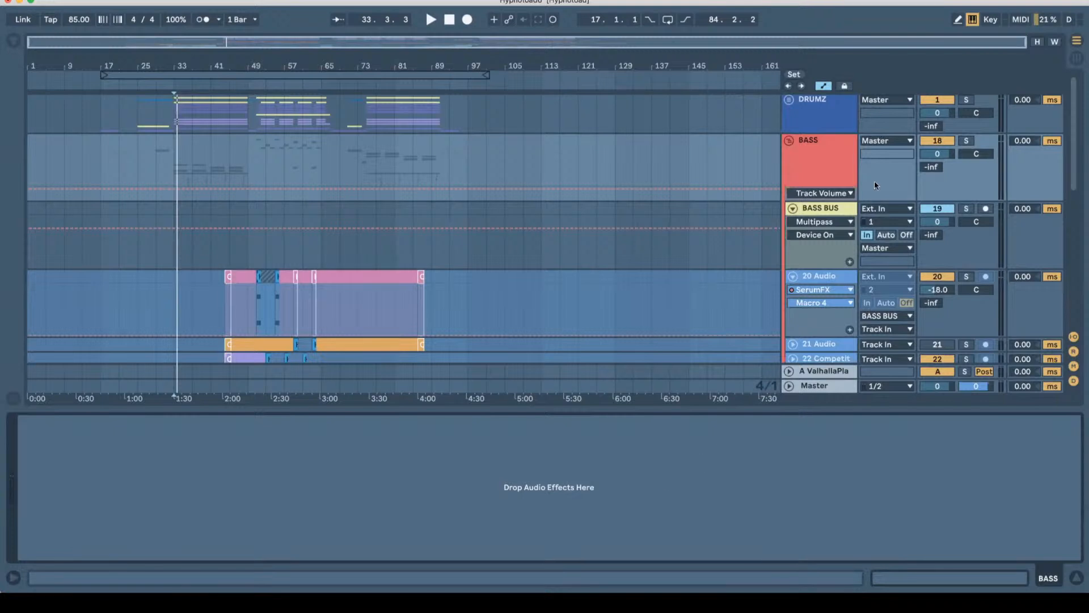
Collapse the BASS group, expand the DRUMZ group and look through its kick, snare, hat, tom and crash tracks.
{"action": "left_click", "coordinate": [789, 140]}
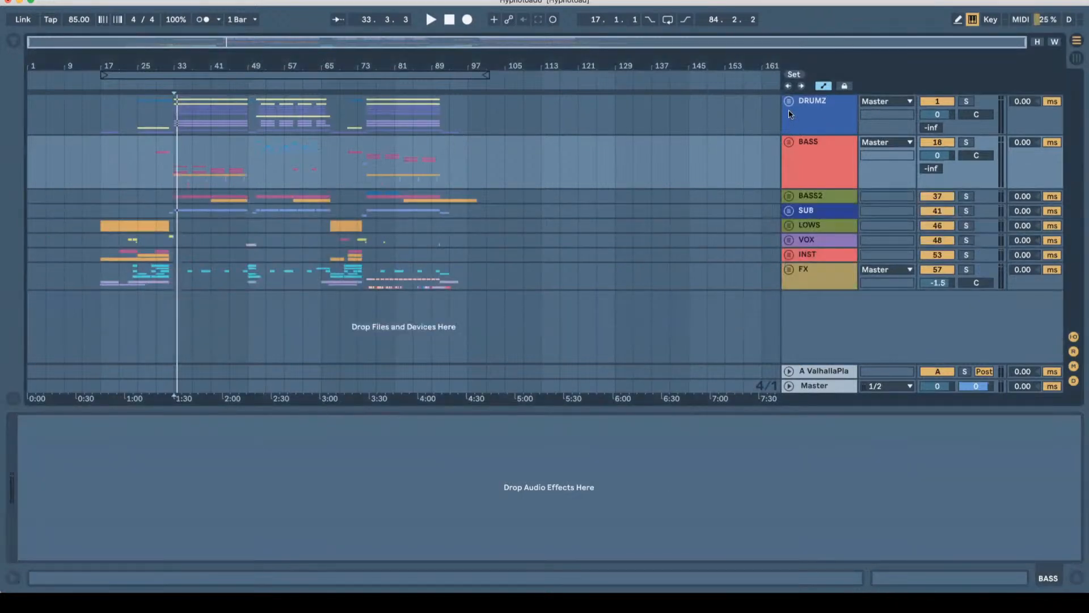
{"action": "left_click", "coordinate": [788, 101]}
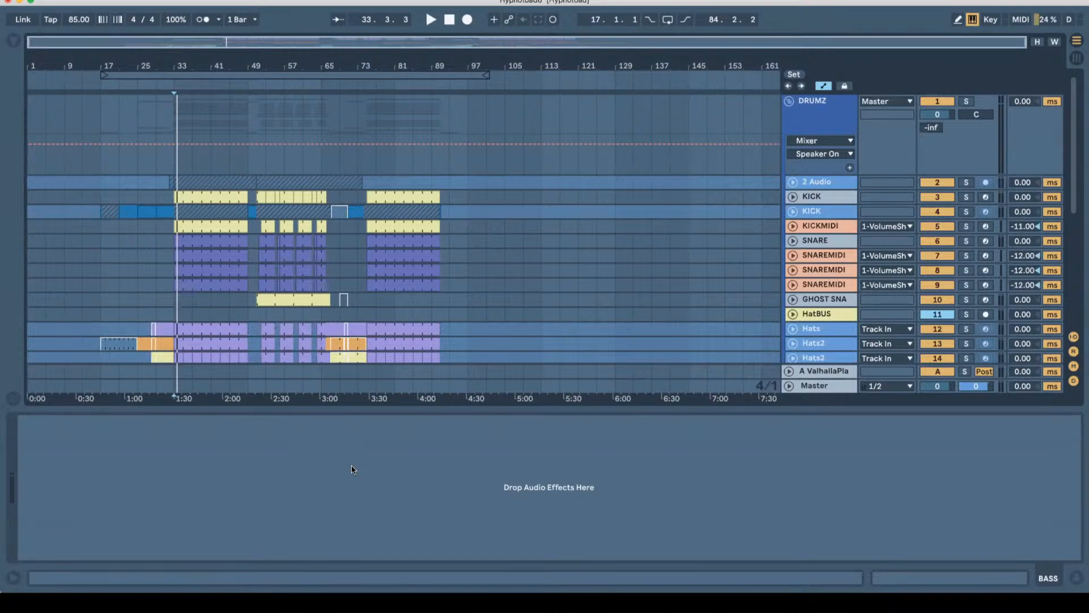
{"action": "scroll", "coordinate": [728, 281], "scroll_direction": "down", "scroll_amount": 1}
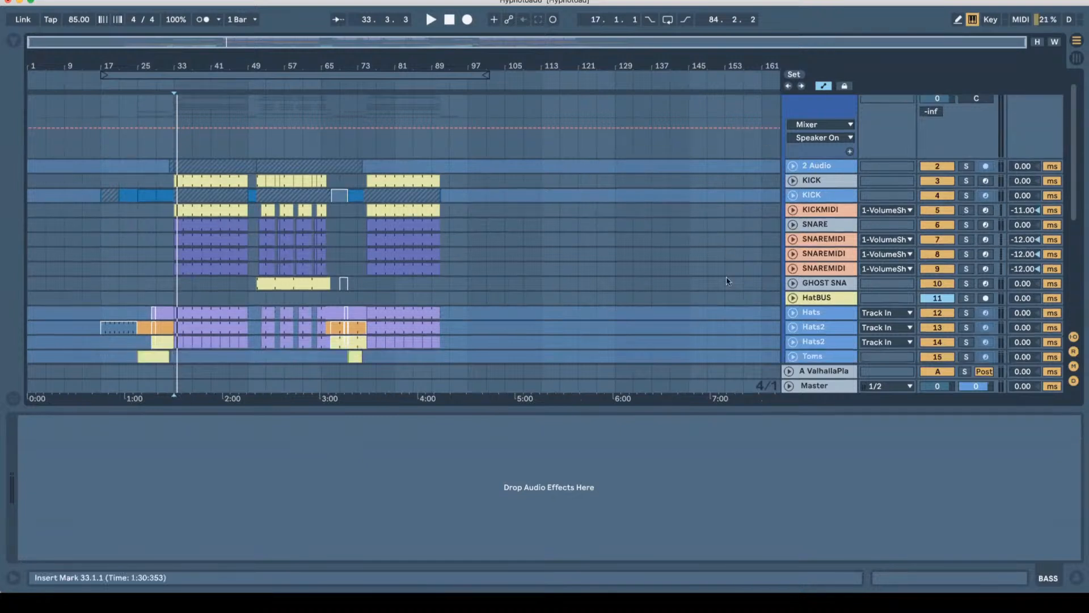
{"action": "scroll", "coordinate": [728, 280], "scroll_direction": "down", "scroll_amount": 6}
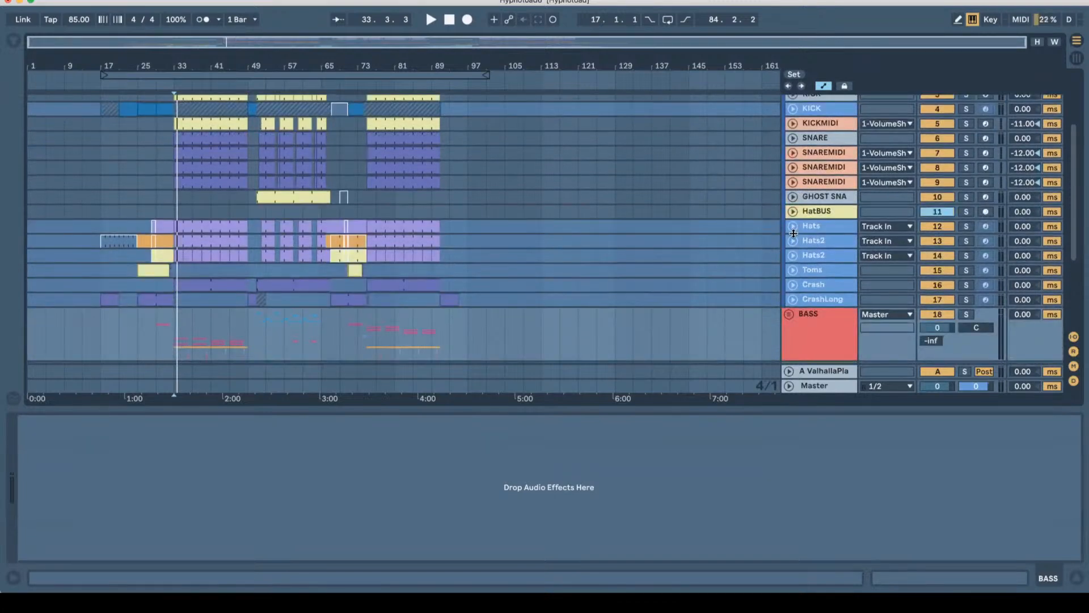
{"action": "scroll", "coordinate": [793, 232], "scroll_direction": "down", "scroll_amount": 5}
{"action": "scroll", "coordinate": [752, 262], "scroll_direction": "up", "scroll_amount": 10}
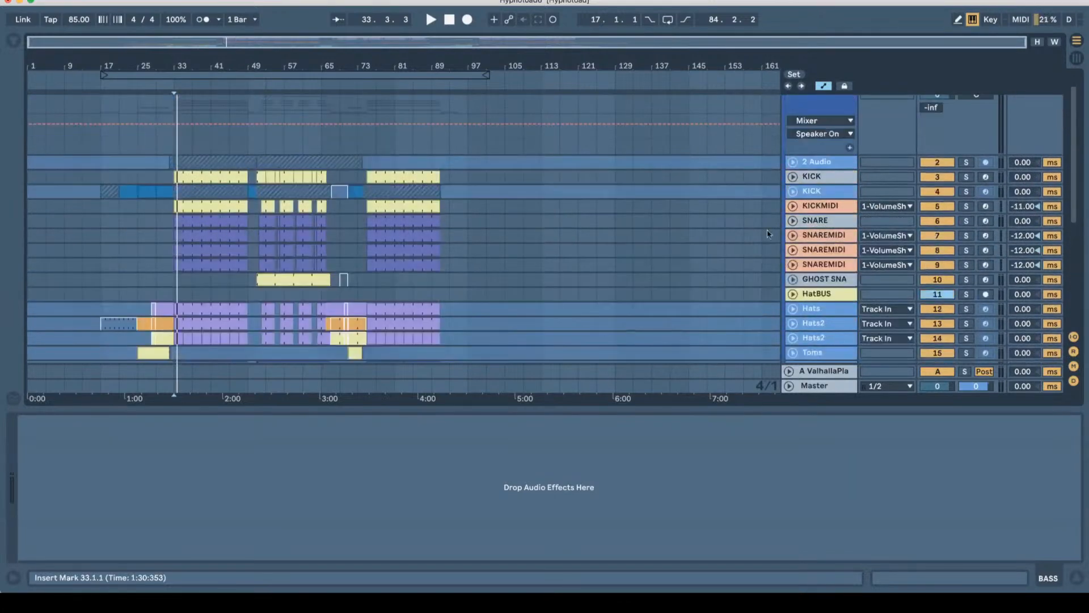
Show the KICK bus track's device chain and look through it from the Drum Rack to the 1MonoLeft utility.
{"action": "left_click", "coordinate": [811, 184]}
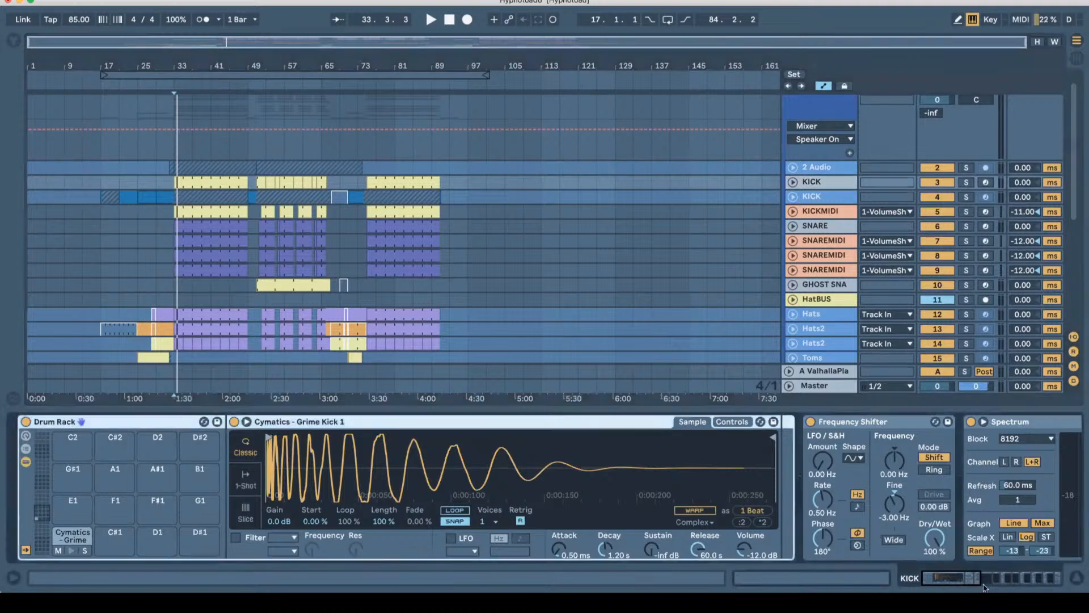
{"action": "mouse_move", "coordinate": [964, 584]}
{"action": "left_mouse_down"}
{"action": "mouse_move", "coordinate": [1014, 590]}
{"action": "mouse_move", "coordinate": [972, 592]}
{"action": "left_mouse_up"}
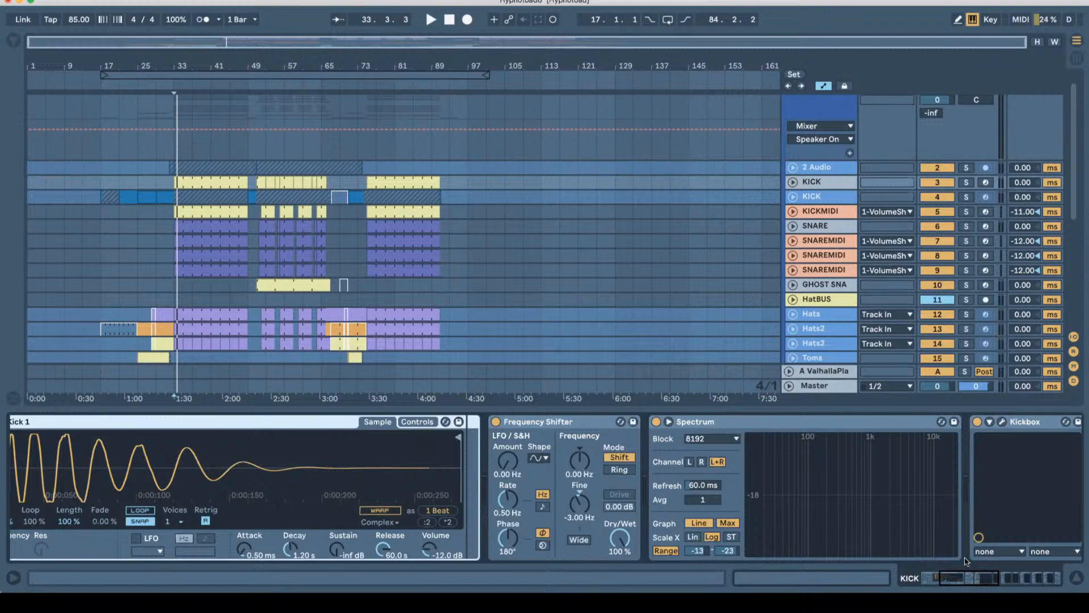
{"action": "left_click", "coordinate": [1024, 581]}
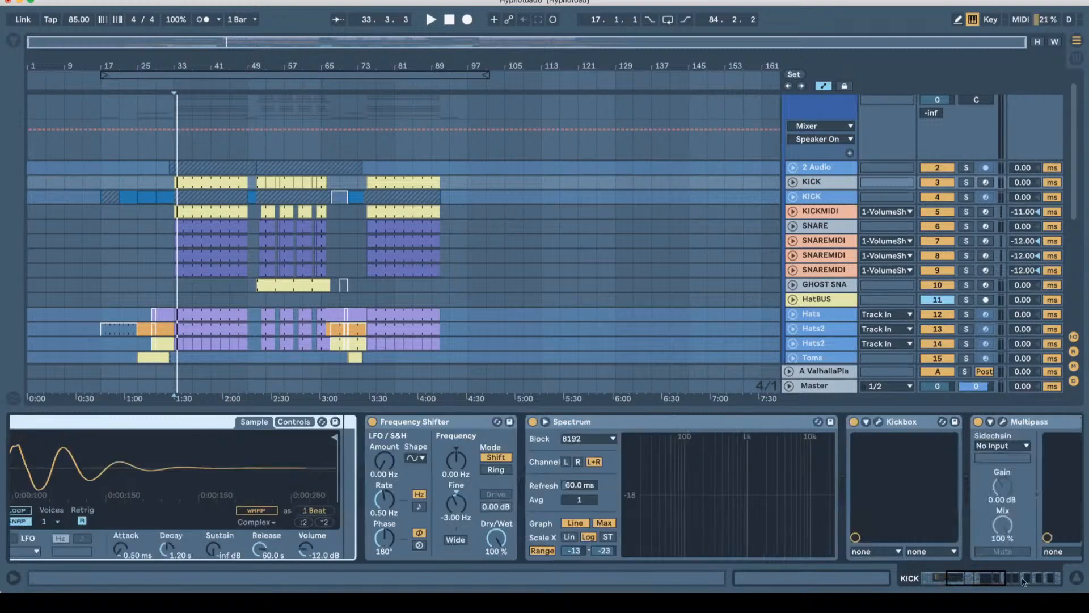
{"action": "left_click", "coordinate": [1024, 581]}
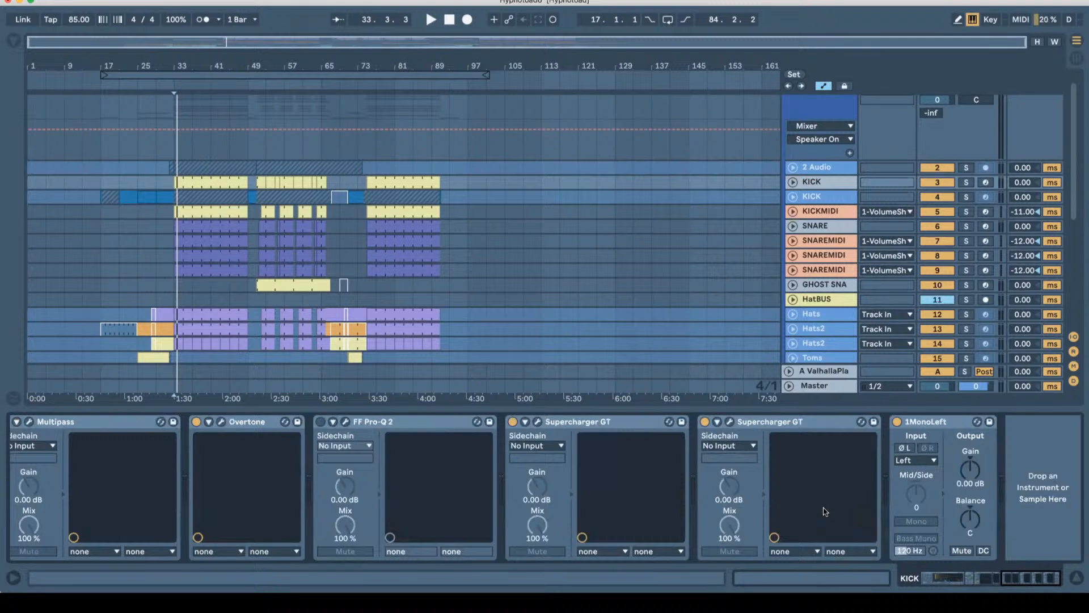
Show the browser again, widen it and get its search ready for a new query.
{"action": "key", "text": "super+alt+b"}
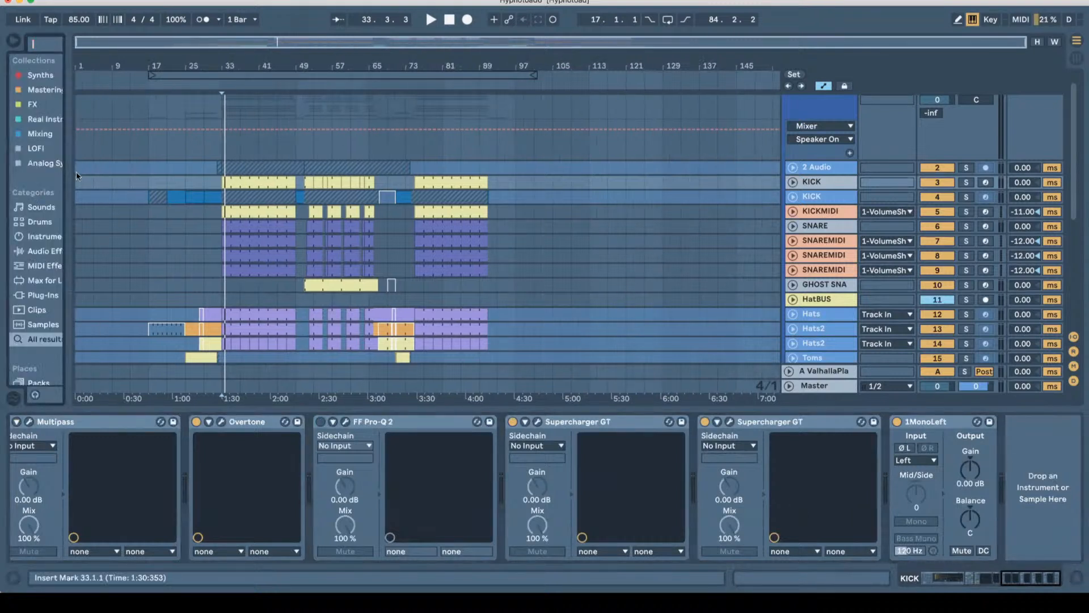
{"action": "left_click_drag", "start_coordinate": [76, 170], "coordinate": [135, 168]}
{"action": "left_click", "coordinate": [61, 47]}
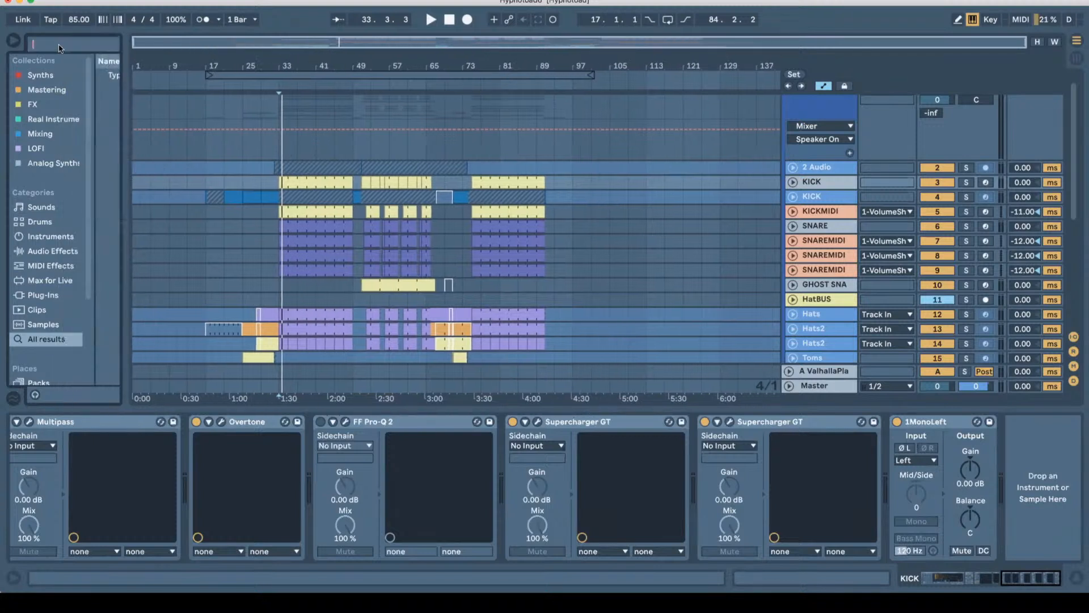
{"action": "type", "text": "glue"}
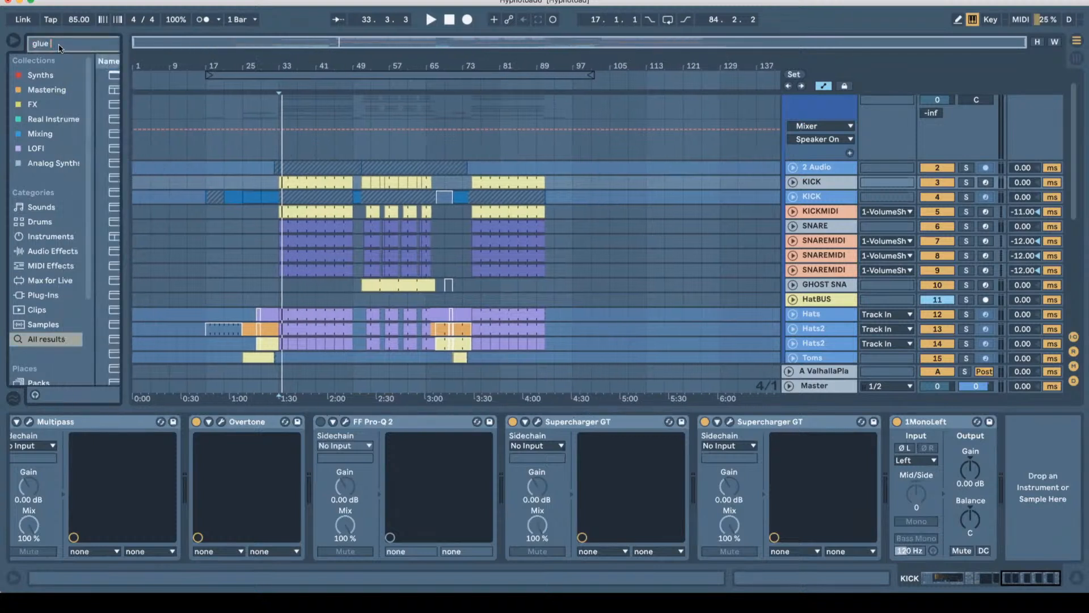
{"action": "key", "text": "BackSpace"}
{"action": "key", "text": "BackSpace"}
{"action": "key", "text": "BackSpace"}
{"action": "key", "text": "BackSpace"}
Search the browser for "soft c", insert SoftClip Glue.adg before 1MonoLeft in the KICK device chain, and hide the browser.
{"action": "type", "text": "soft c"}
{"action": "left_click_drag", "start_coordinate": [121, 94], "coordinate": [212, 95]}
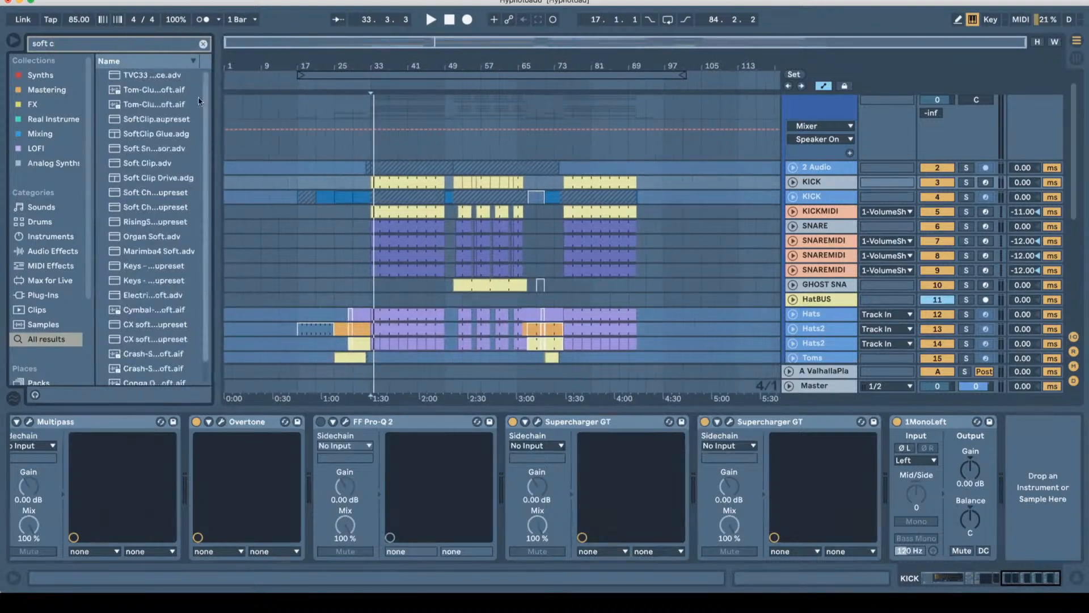
{"action": "scroll", "coordinate": [141, 200], "scroll_direction": "down", "scroll_amount": 1}
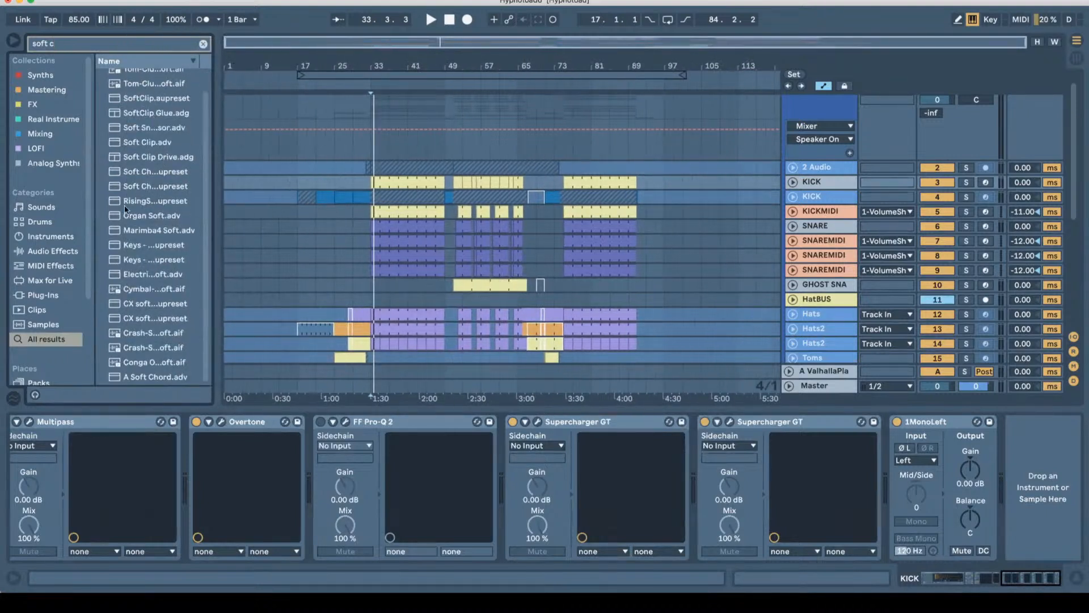
{"action": "scroll", "coordinate": [119, 238], "scroll_direction": "up", "scroll_amount": 1}
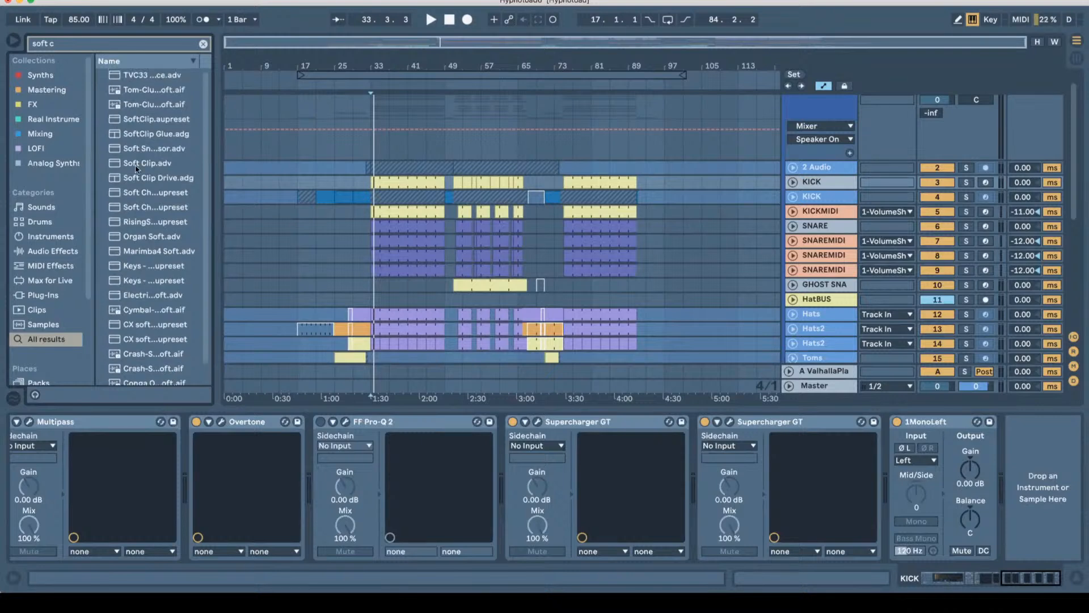
{"action": "left_click_drag", "start_coordinate": [209, 144], "coordinate": [353, 143]}
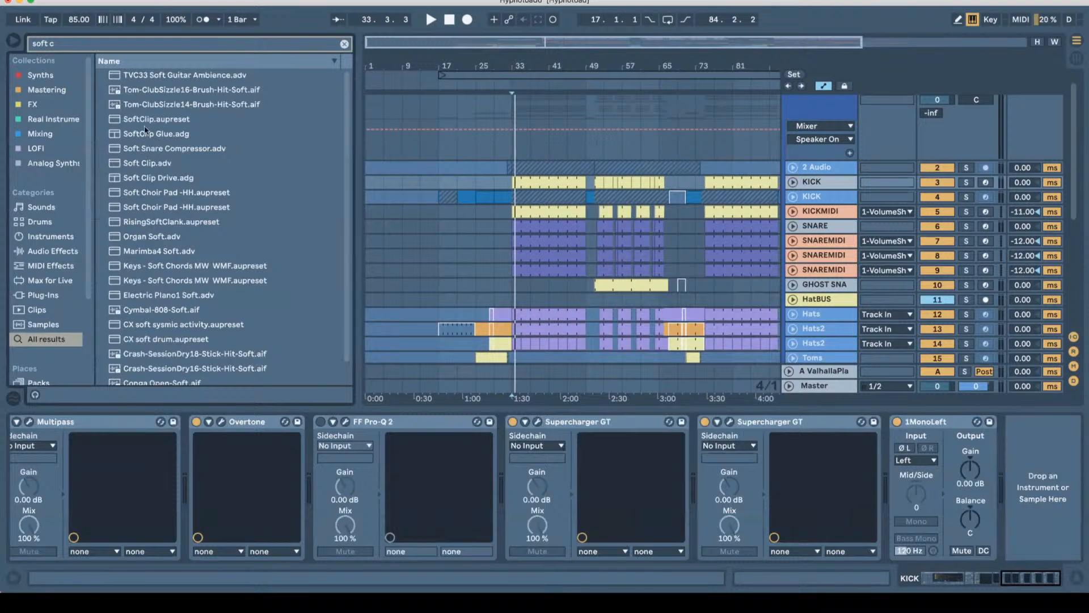
{"action": "left_click_drag", "start_coordinate": [143, 134], "coordinate": [827, 489]}
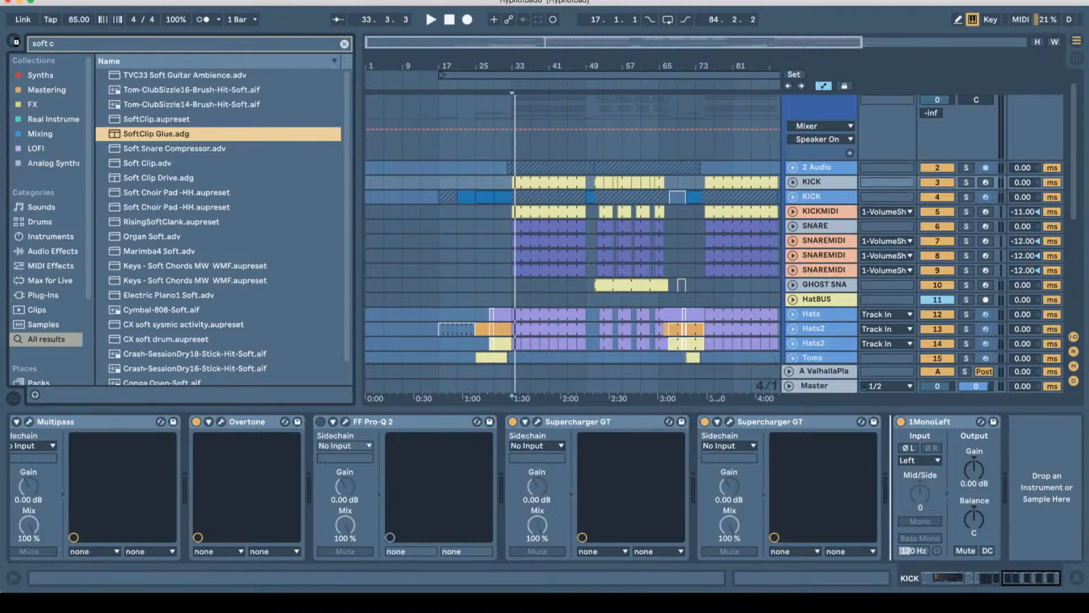
{"action": "left_click", "coordinate": [16, 41]}
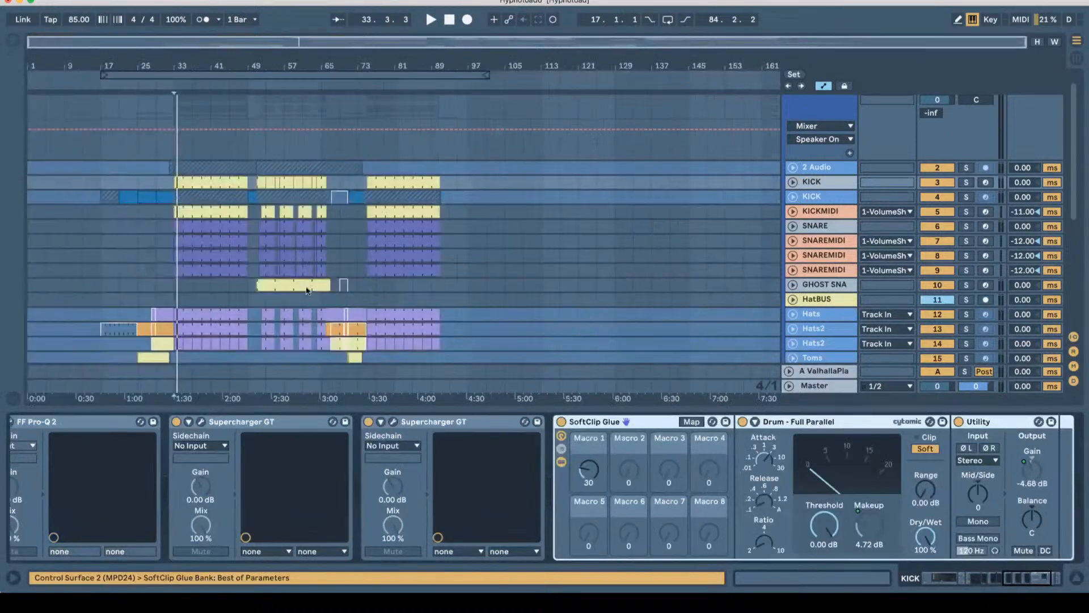
Set Macro 1 of the SoftClip Glue rack to 93.
{"action": "left_click", "coordinate": [794, 423]}
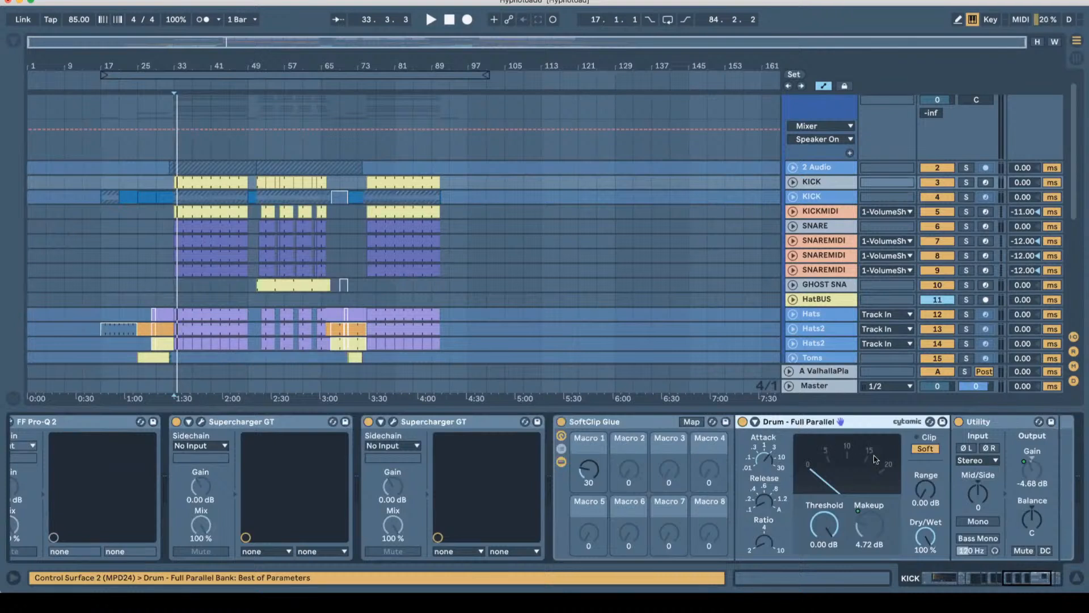
{"action": "left_click", "coordinate": [1027, 579]}
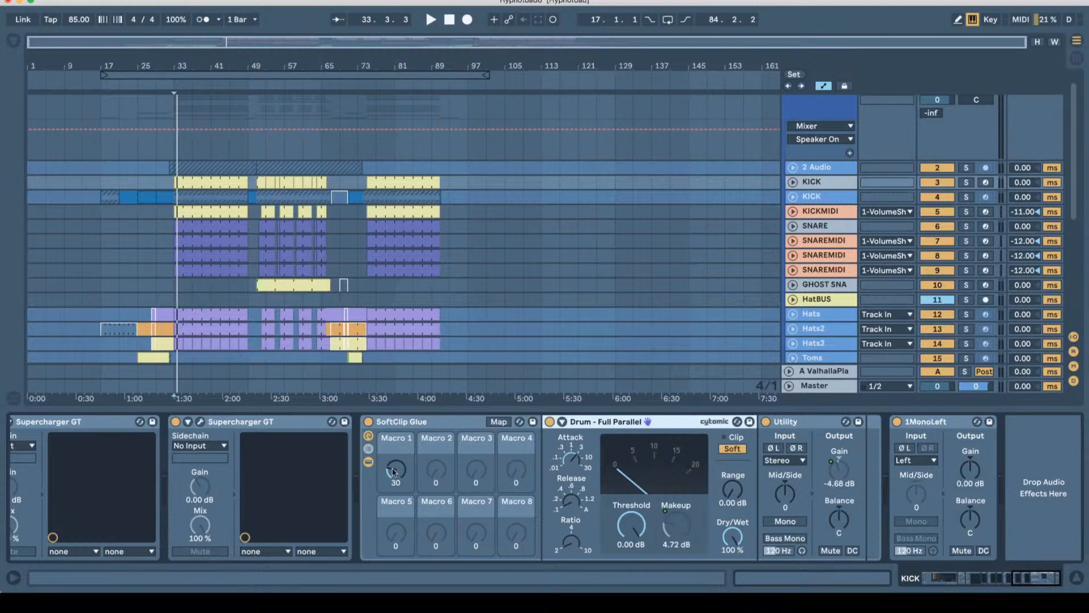
{"action": "left_click_drag", "start_coordinate": [393, 471], "coordinate": [393, 434]}
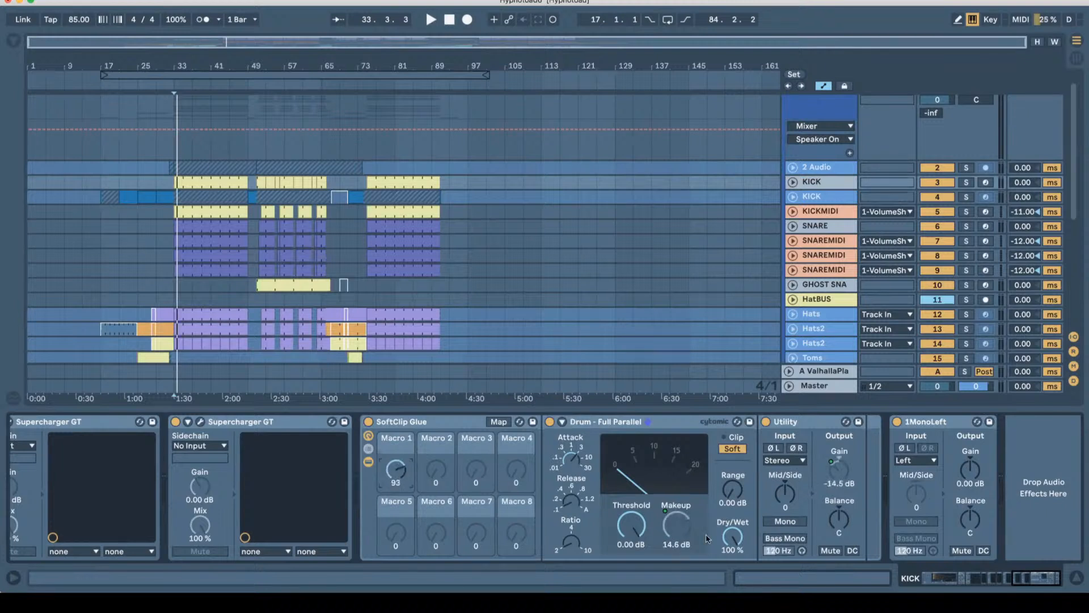
Try to adjust the output gain of the Utility inside the SoftClip Glue rack directly.
{"action": "left_click", "coordinate": [830, 473]}
{"action": "left_click", "coordinate": [831, 472]}
{"action": "left_click", "coordinate": [830, 473]}
{"action": "left_click", "coordinate": [844, 471]}
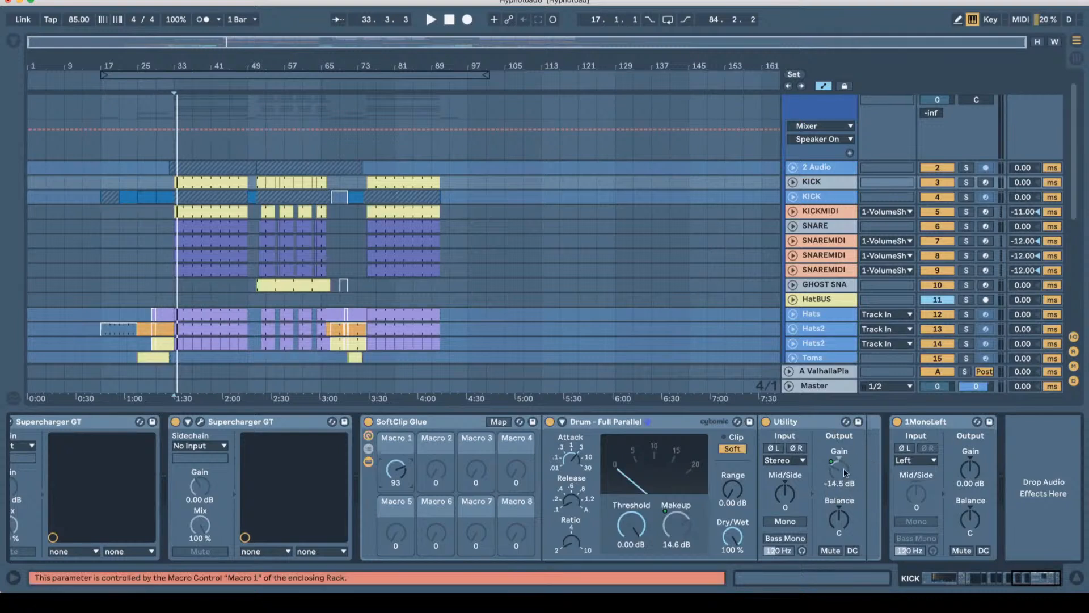
Reset Macro 1 of the SoftClip Glue rack to 0.
{"action": "left_click", "coordinate": [840, 485]}
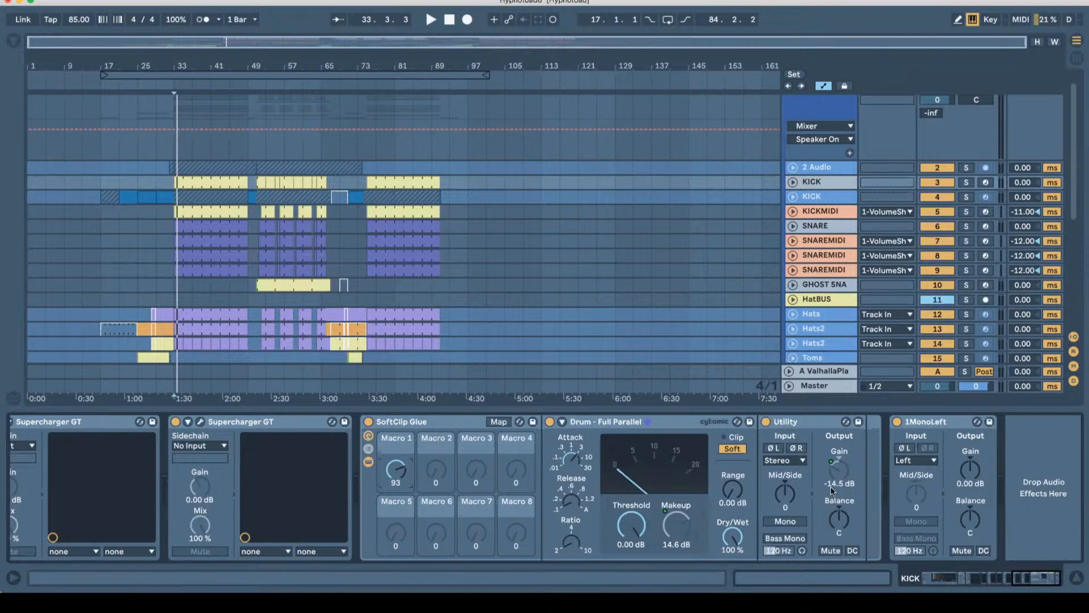
{"action": "left_click", "coordinate": [676, 523]}
{"action": "left_click_drag", "start_coordinate": [399, 471], "coordinate": [399, 498]}
{"action": "left_click_drag", "start_coordinate": [400, 471], "coordinate": [401, 499]}
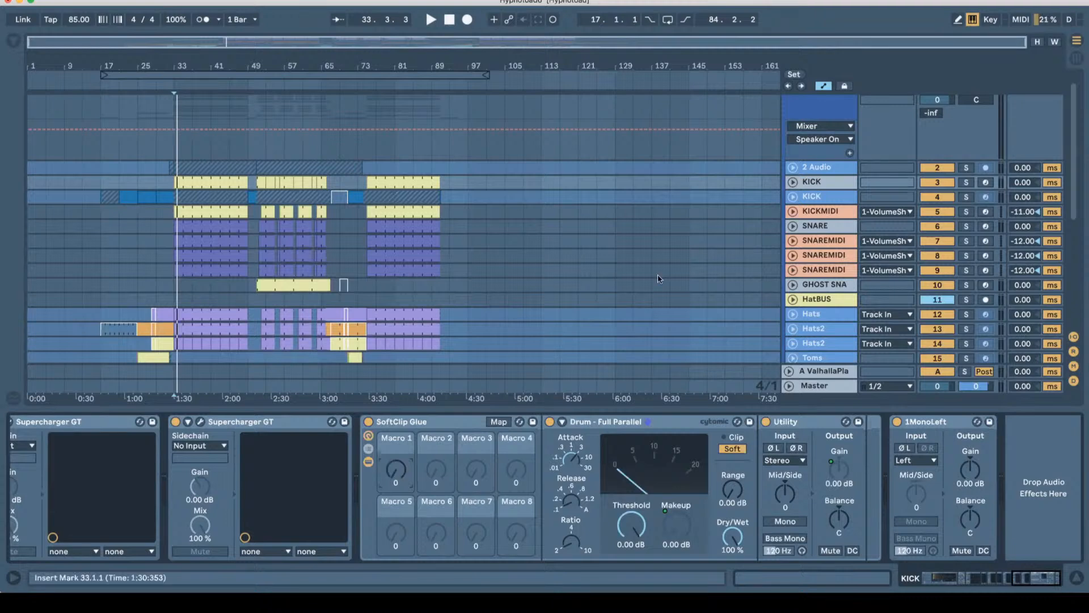
Unfold the KICK bus, select its span from bar 33 to bar 49, and solo the bus in the session mixer.
{"action": "left_click", "coordinate": [793, 181]}
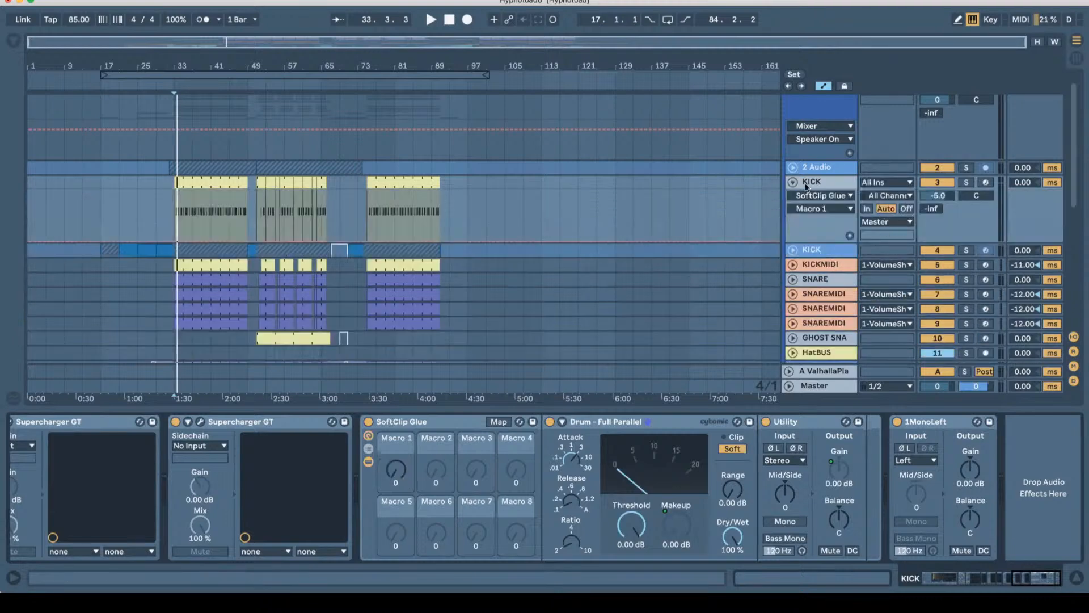
{"action": "left_click", "coordinate": [197, 184]}
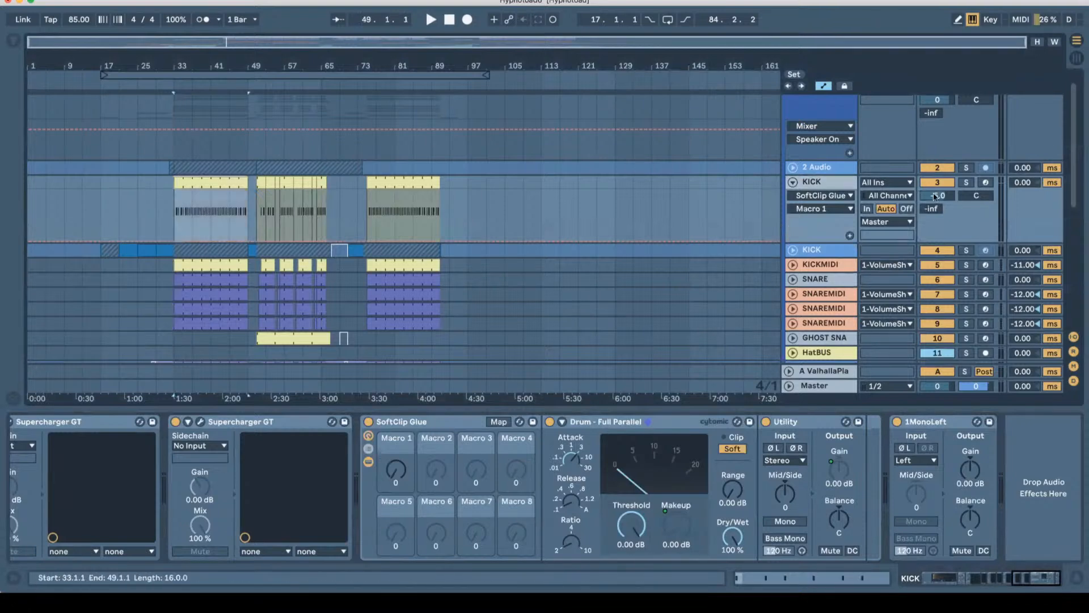
{"action": "key", "text": "Tab"}
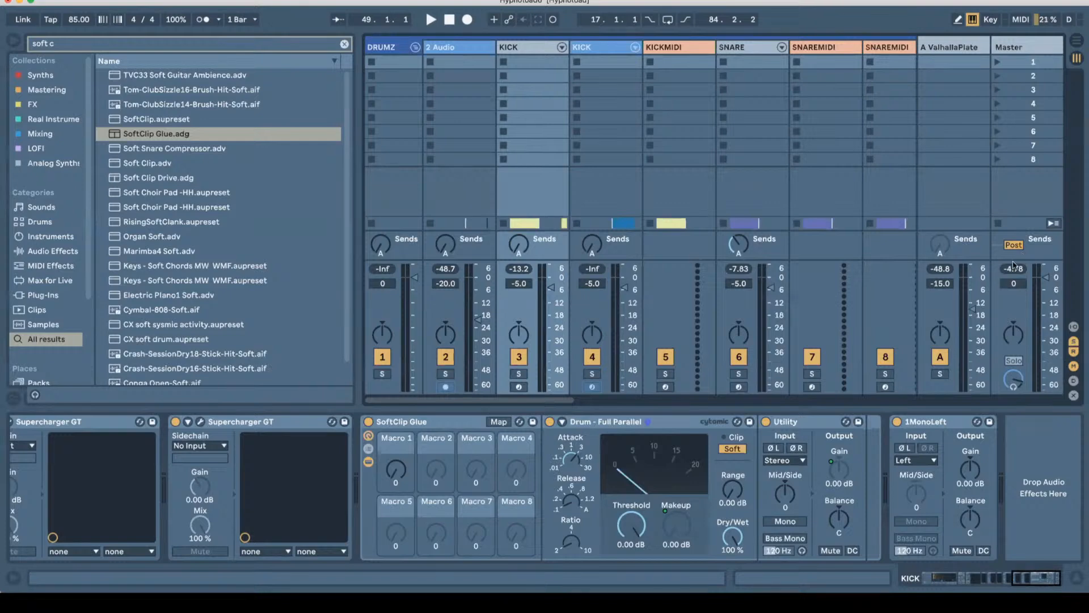
{"action": "key", "text": "Tab"}
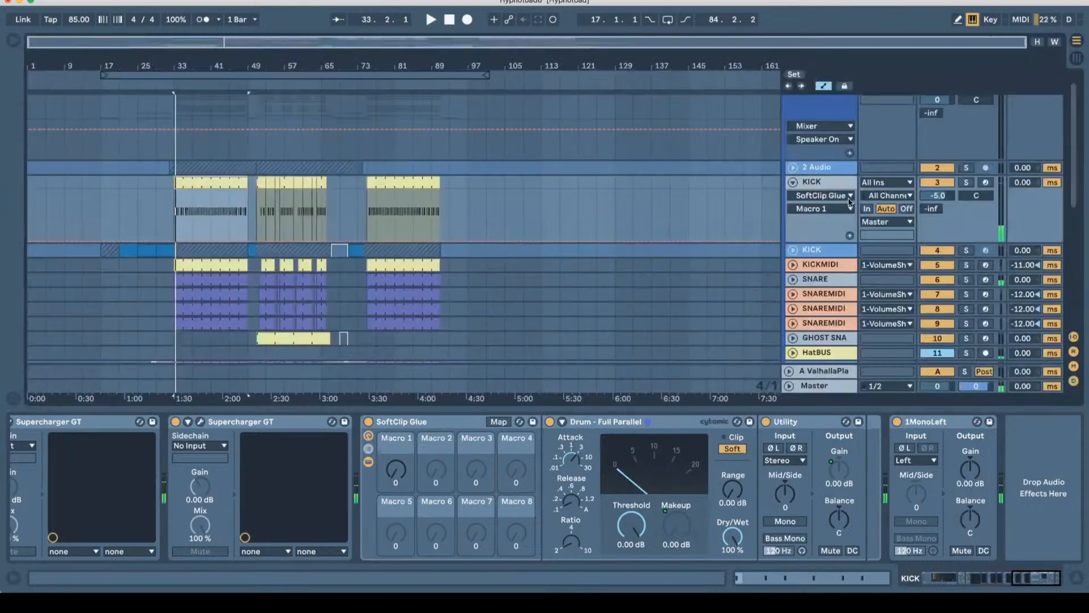
{"action": "key", "text": "Tab"}
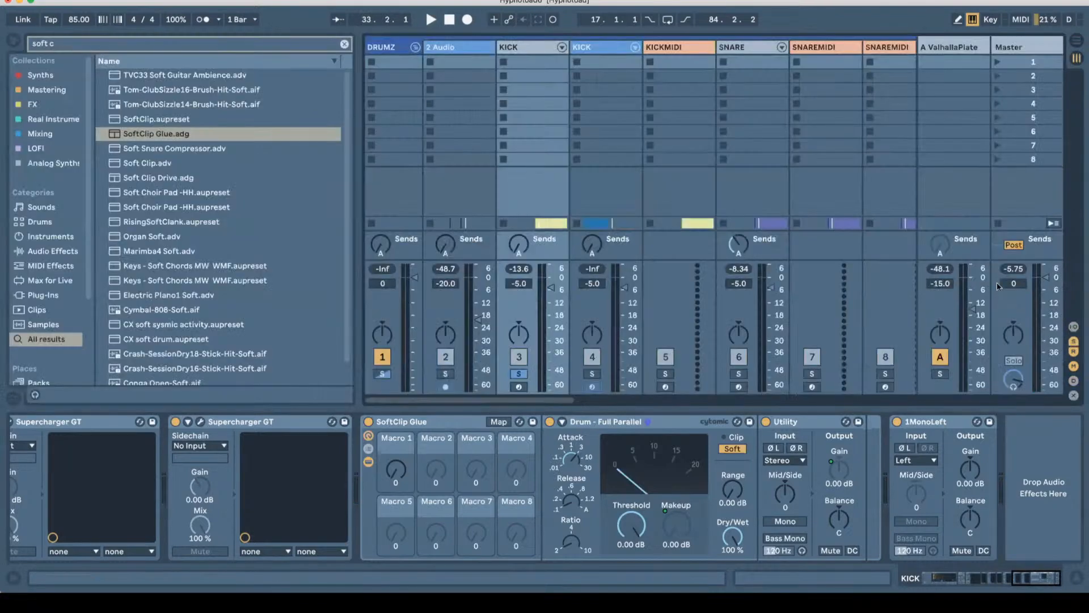
Reset the Master peak level and play the soloed kick to check its unclipped peak.
{"action": "left_click", "coordinate": [1018, 270]}
{"action": "key", "text": "space"}
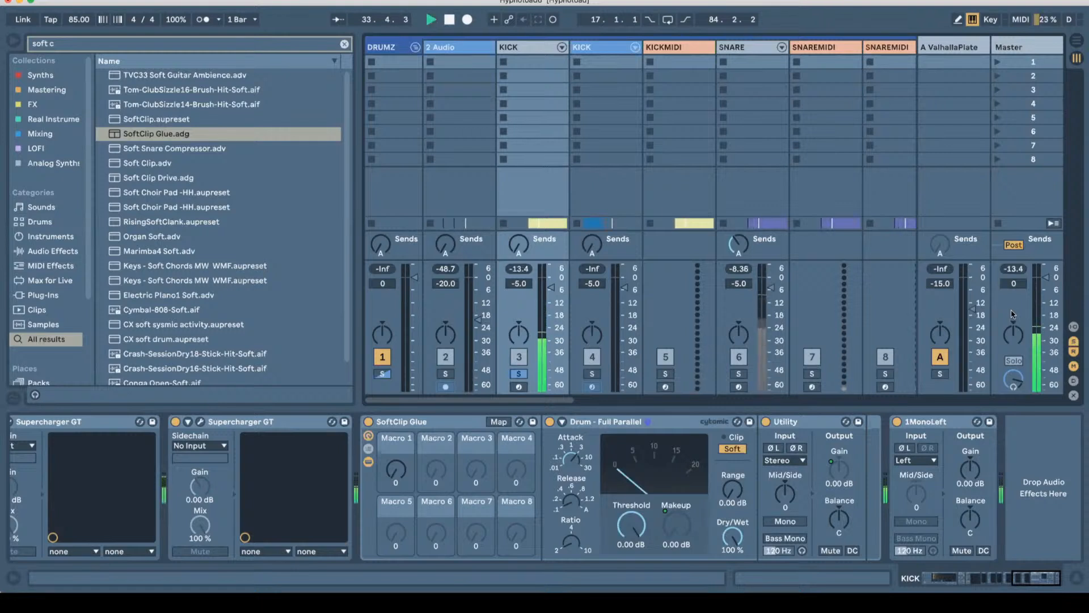
{"action": "key", "text": "space"}
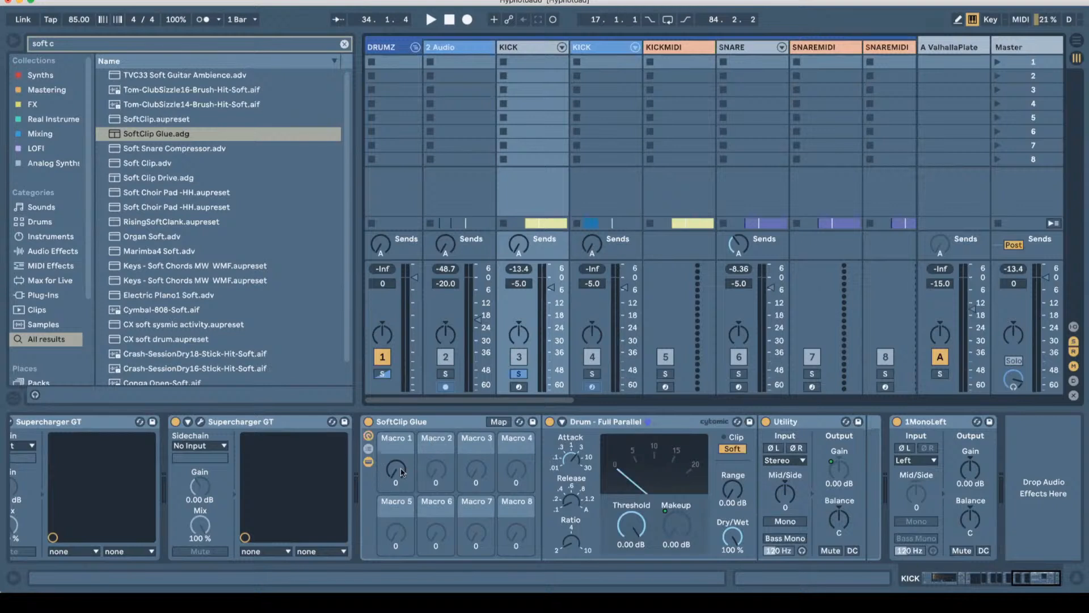
Try Macro 1 of the SoftClip Glue rack at 39, then return it to 0.
{"action": "left_click_drag", "start_coordinate": [396, 470], "coordinate": [396, 447]}
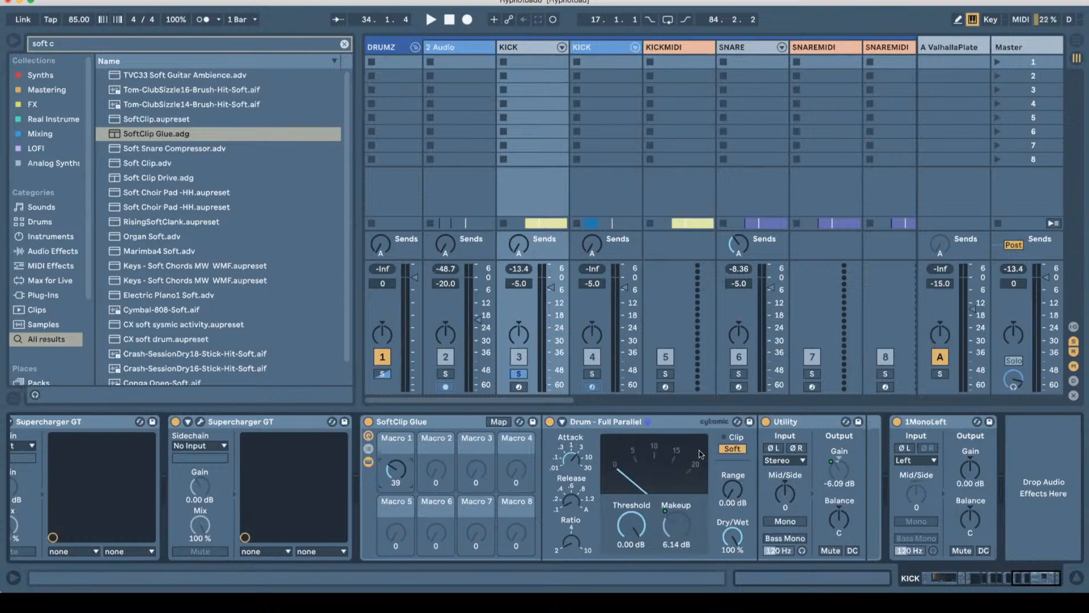
{"action": "left_click", "coordinate": [745, 450]}
{"action": "left_click", "coordinate": [744, 451]}
{"action": "double_click", "coordinate": [399, 465]}
Raise Macro 1 of the SoftClip Glue rack to 85 during kick playback, then reset the Master peak level.
{"action": "key", "text": "space"}
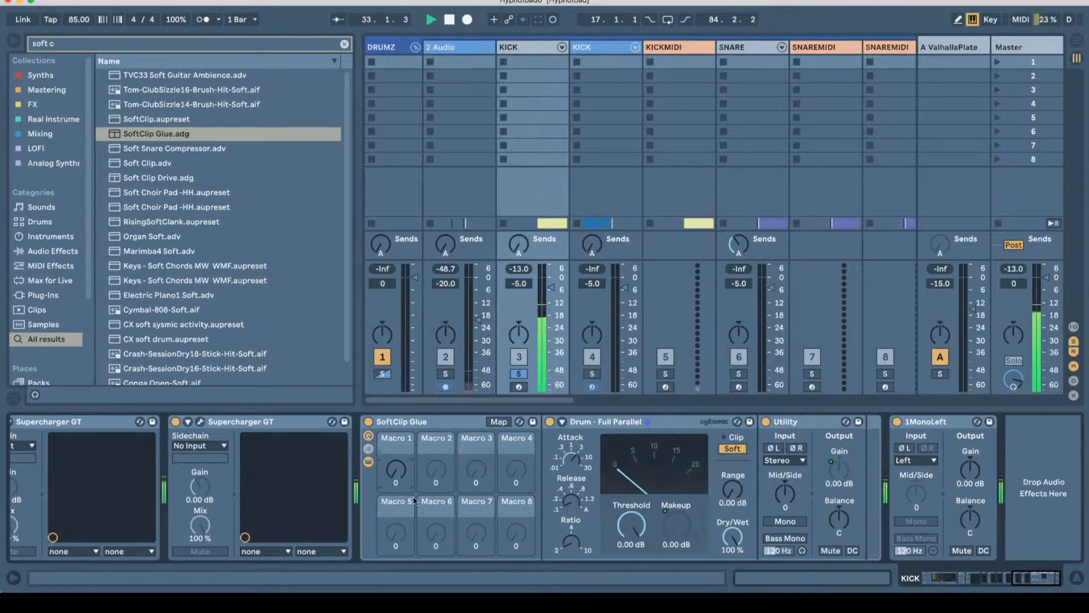
{"action": "left_click_drag", "start_coordinate": [409, 468], "coordinate": [410, 416]}
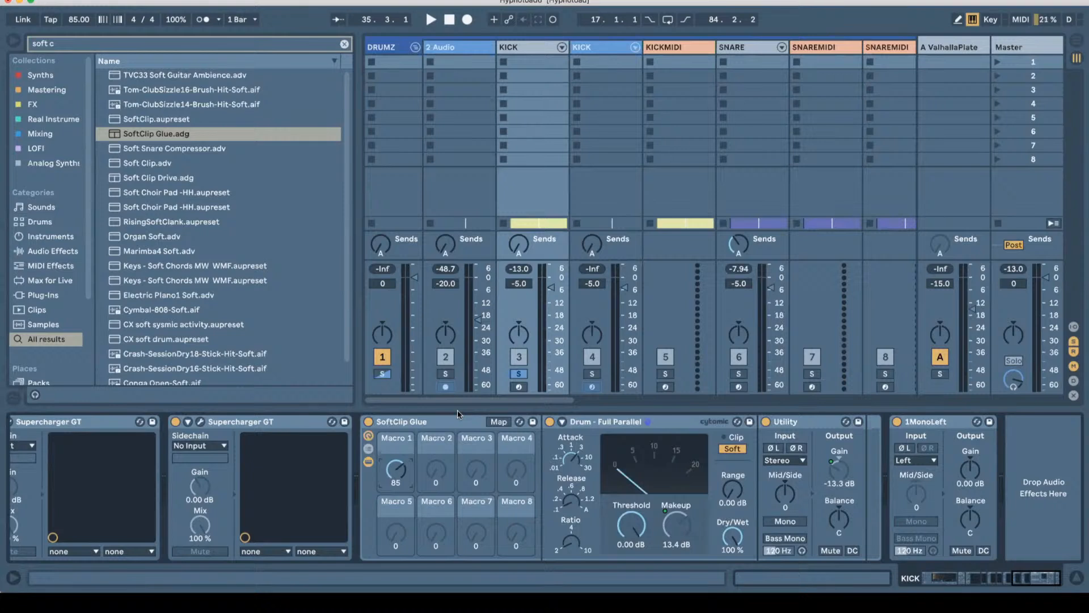
{"action": "left_click", "coordinate": [1015, 269]}
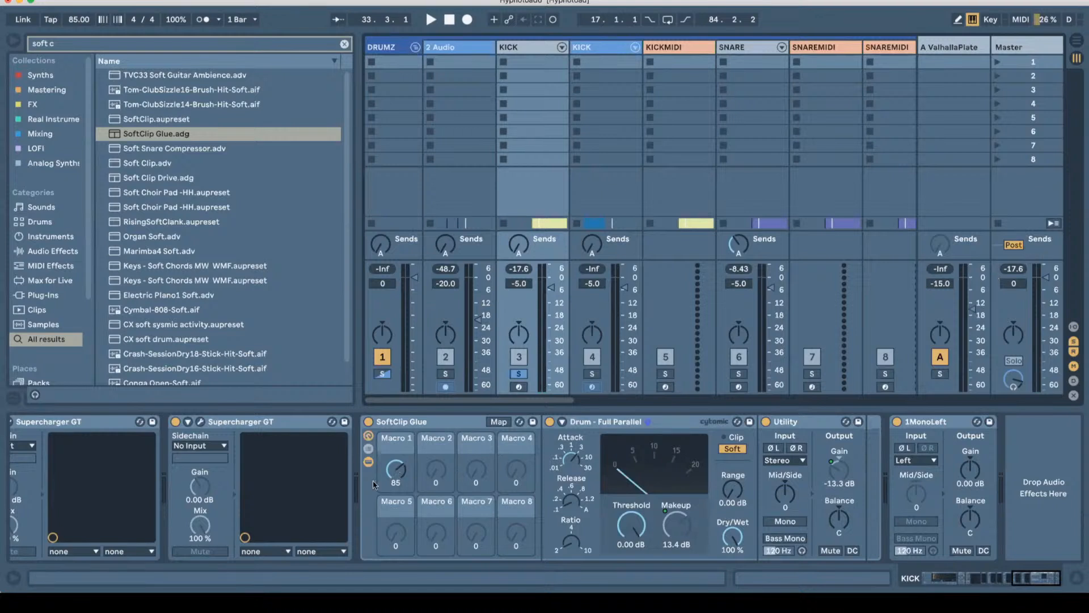
Play the kick and compare its level with the SoftClip Glue rack active and bypassed, leaving the rack active.
{"action": "left_click", "coordinate": [375, 422]}
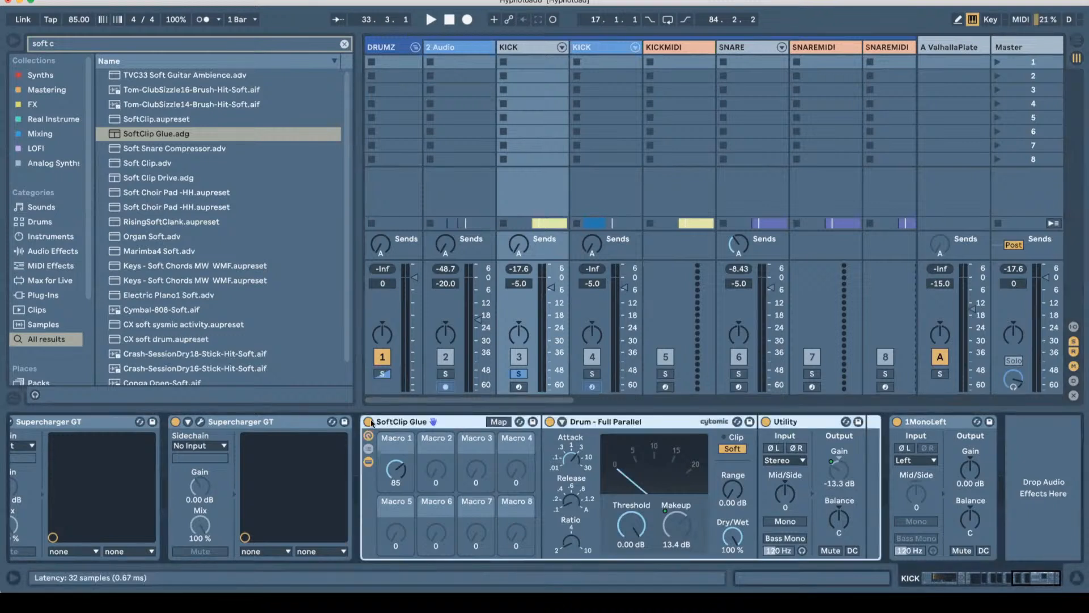
{"action": "key", "text": "space"}
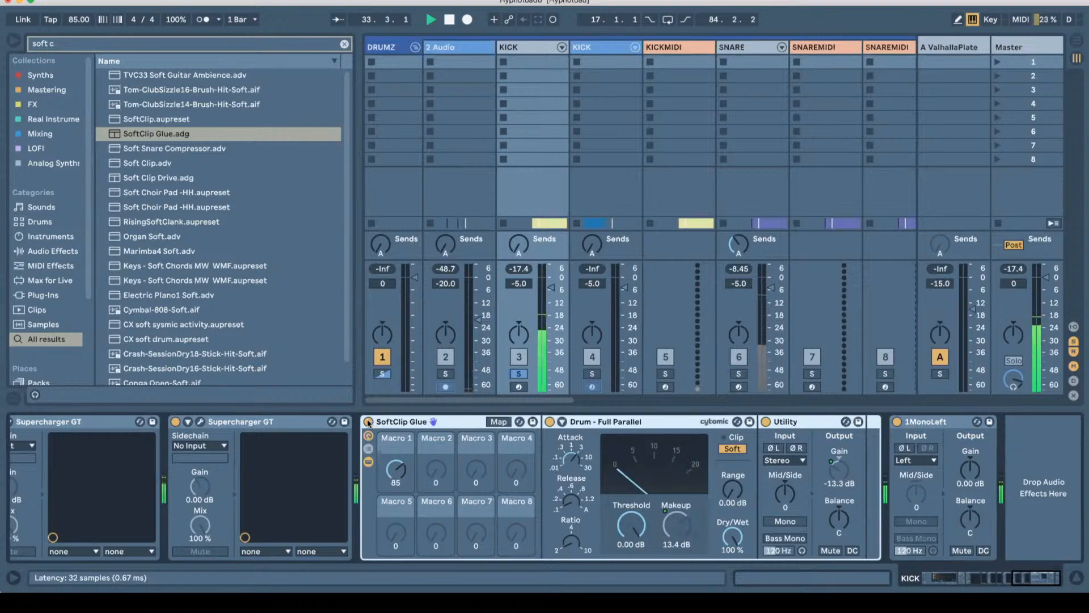
{"action": "left_click", "coordinate": [369, 422]}
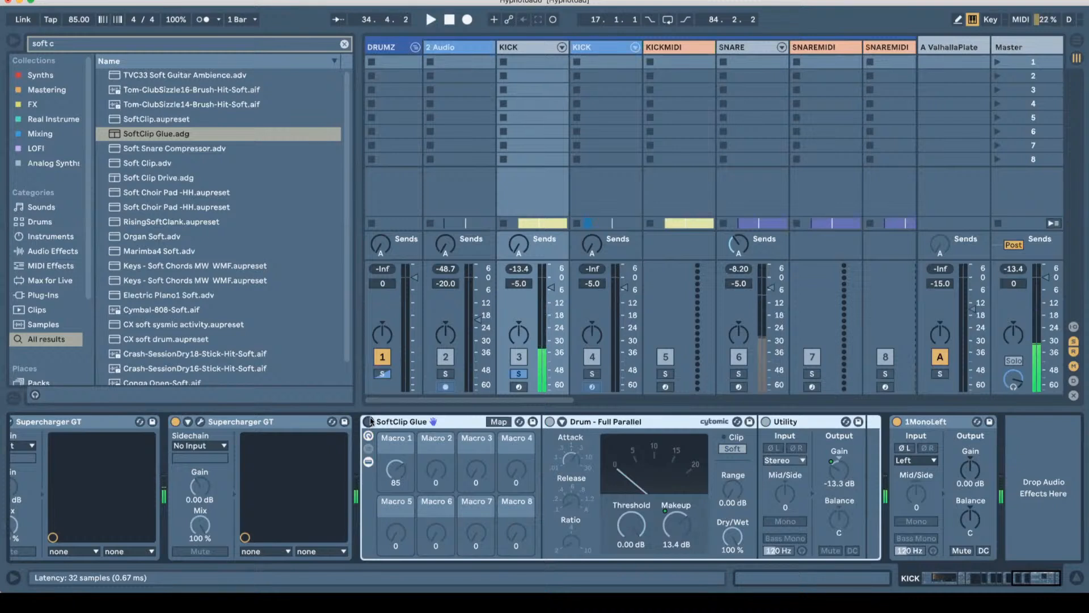
{"action": "left_click", "coordinate": [369, 422]}
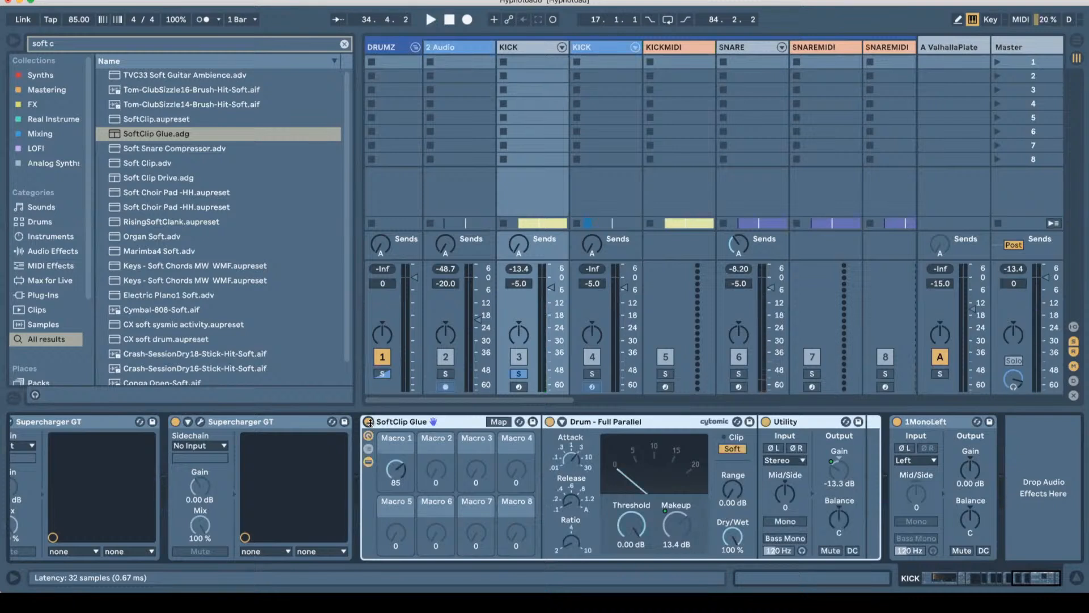
Lower Macro 1 of the SoftClip Glue rack to 48.
{"action": "mouse_move", "coordinate": [396, 469]}
{"action": "left_mouse_down"}
{"action": "mouse_move", "coordinate": [396, 507]}
{"action": "mouse_move", "coordinate": [410, 483]}
{"action": "left_mouse_up"}
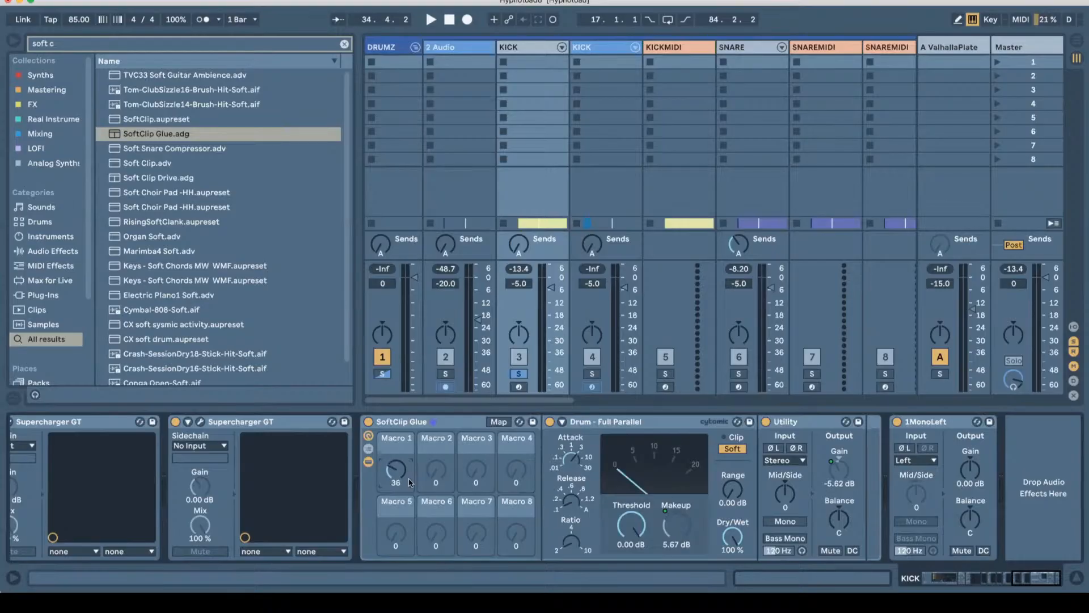
{"action": "left_click_drag", "start_coordinate": [399, 463], "coordinate": [399, 448]}
{"action": "mouse_move", "coordinate": [1017, 576]}
{"action": "left_mouse_down"}
{"action": "mouse_move", "coordinate": [930, 579]}
{"action": "mouse_move", "coordinate": [1022, 583]}
{"action": "left_mouse_up"}
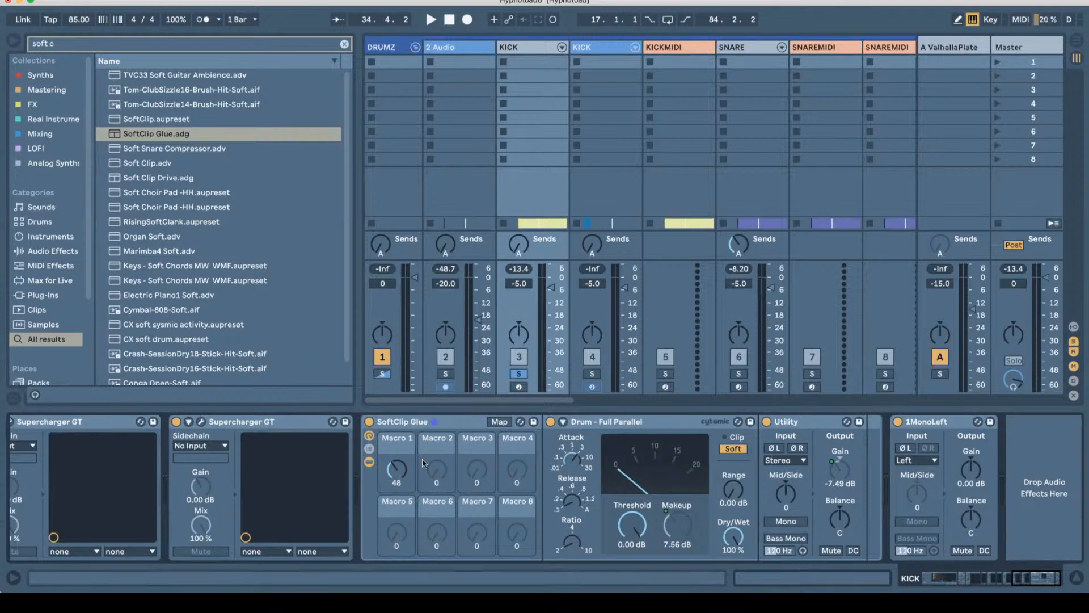
{"action": "scroll", "coordinate": [643, 560], "scroll_direction": "left", "scroll_amount": 3}
{"action": "scroll", "coordinate": [643, 562], "scroll_direction": "left", "scroll_amount": 1}
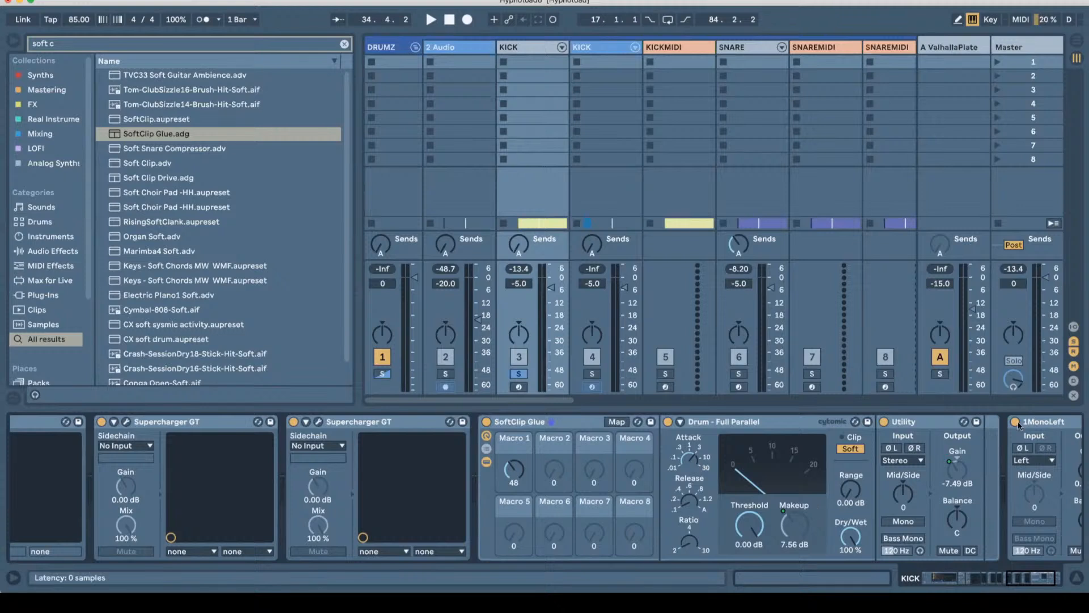
Set Macro 1 of the SoftClip Glue rack to 39 while listening to the kick.
{"action": "left_click_drag", "start_coordinate": [516, 462], "coordinate": [516, 491]}
{"action": "left_click_drag", "start_coordinate": [514, 469], "coordinate": [514, 449]}
{"action": "key", "text": "space"}
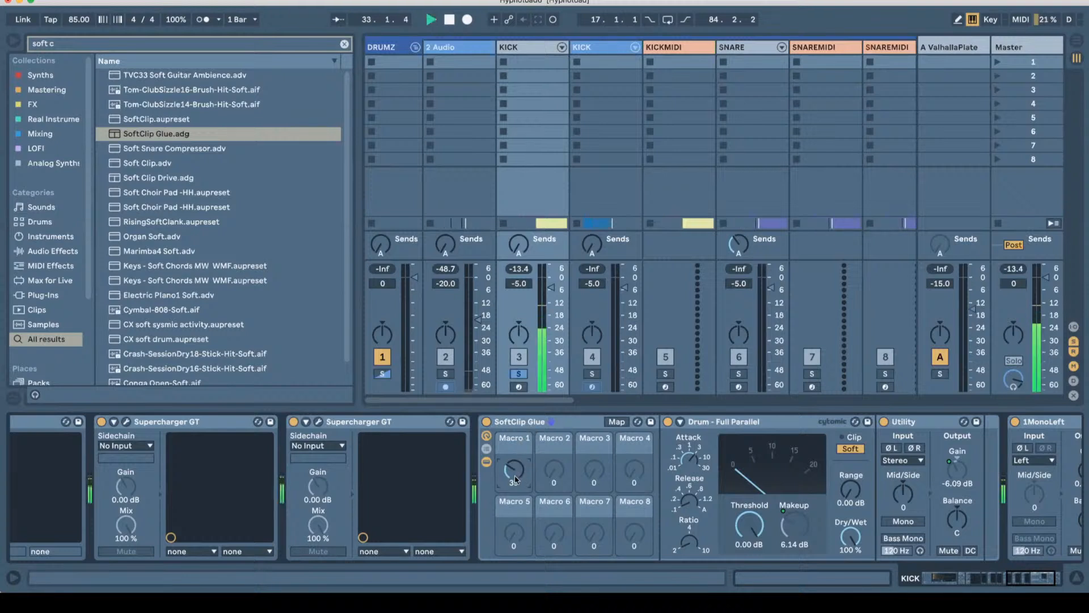
{"action": "mouse_move", "coordinate": [514, 470]}
{"action": "left_mouse_down"}
{"action": "mouse_move", "coordinate": [514, 456]}
{"action": "mouse_move", "coordinate": [514, 478]}
{"action": "left_mouse_up"}
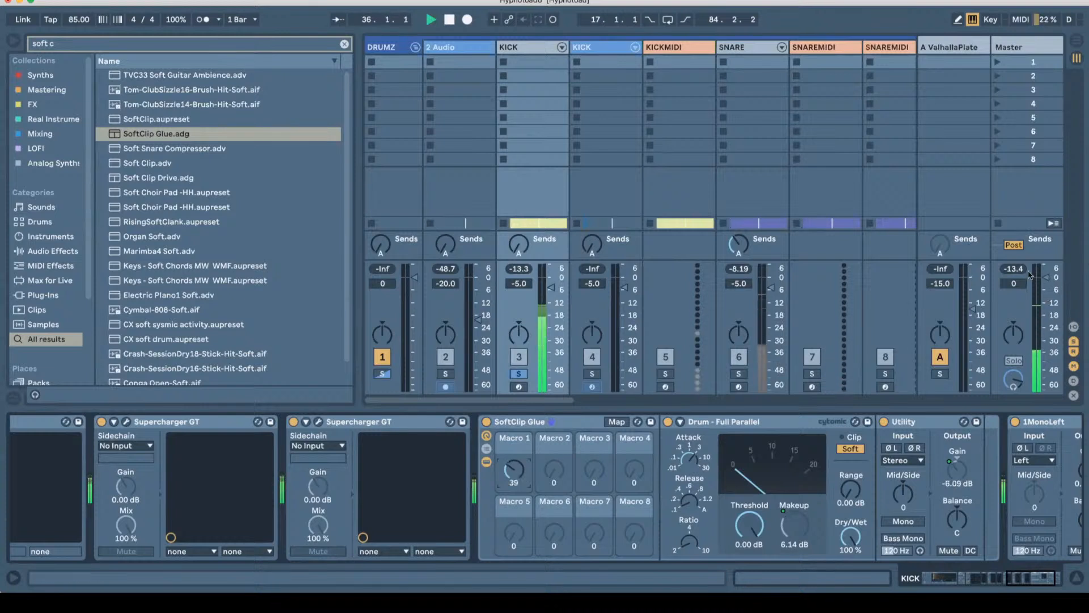
{"action": "key", "text": "space"}
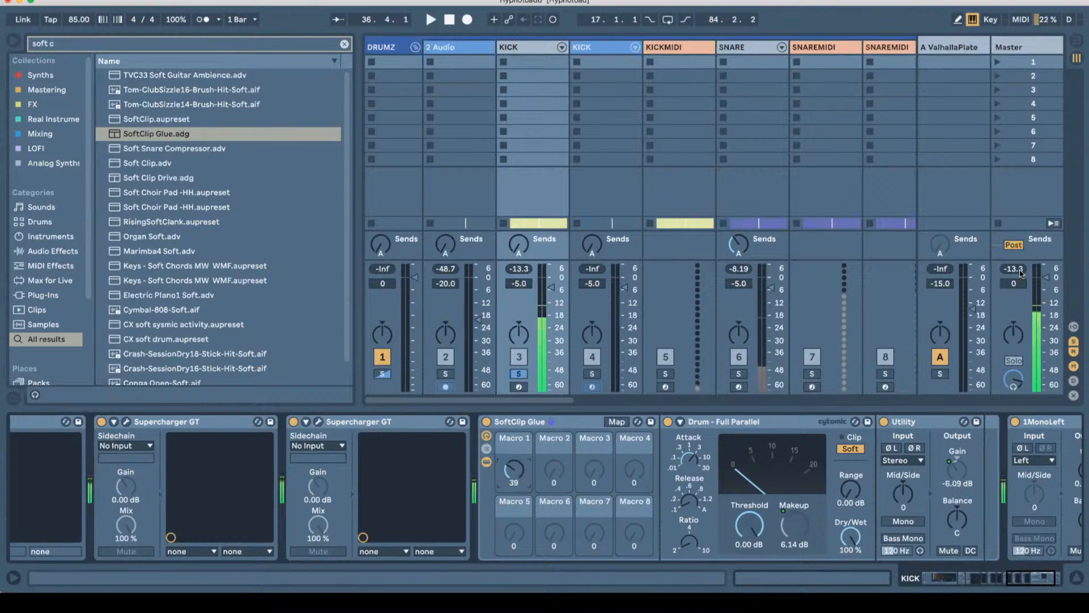
Reset the Master peak level and compare the kick's peak with the rack bypassed, then reactivate the rack.
{"action": "left_click", "coordinate": [1020, 270]}
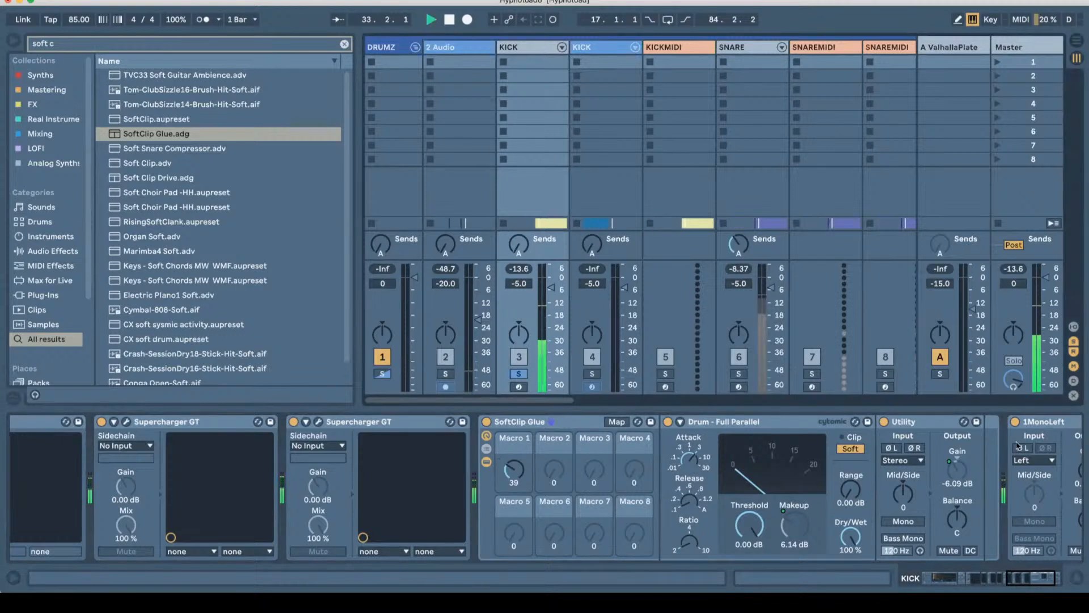
{"action": "left_click", "coordinate": [486, 421]}
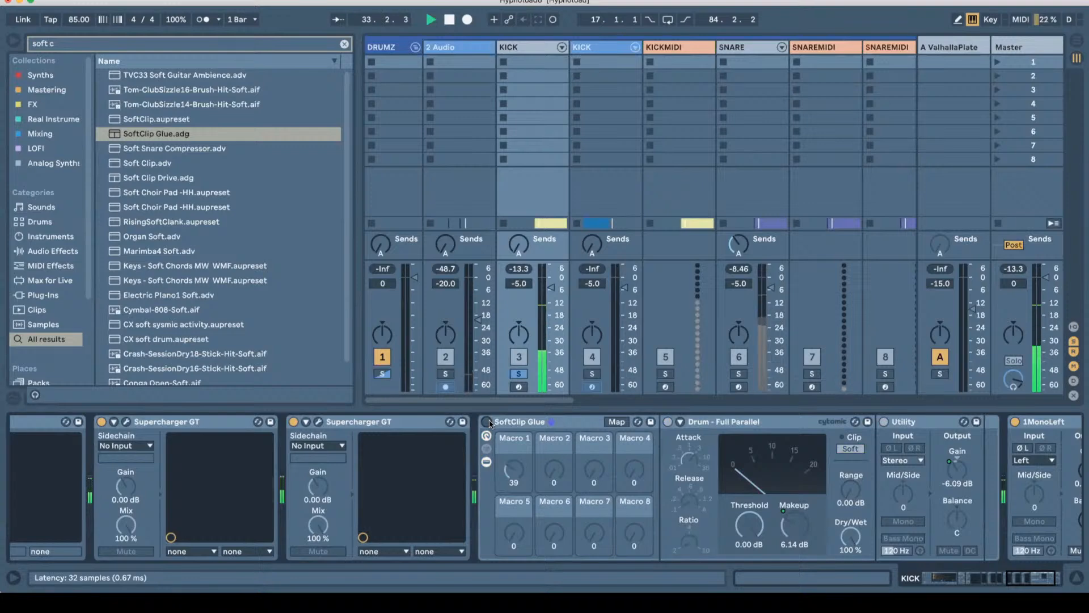
{"action": "left_click", "coordinate": [486, 421]}
Set Macro 1 to 73 and move the SoftClip Glue rack between the Grime Kick 1 sampler and the Frequency Shifter.
{"action": "left_click_drag", "start_coordinate": [513, 470], "coordinate": [514, 456]}
{"action": "mouse_move", "coordinate": [1019, 576]}
{"action": "left_mouse_down"}
{"action": "mouse_move", "coordinate": [989, 578]}
{"action": "mouse_move", "coordinate": [1017, 577]}
{"action": "left_mouse_up"}
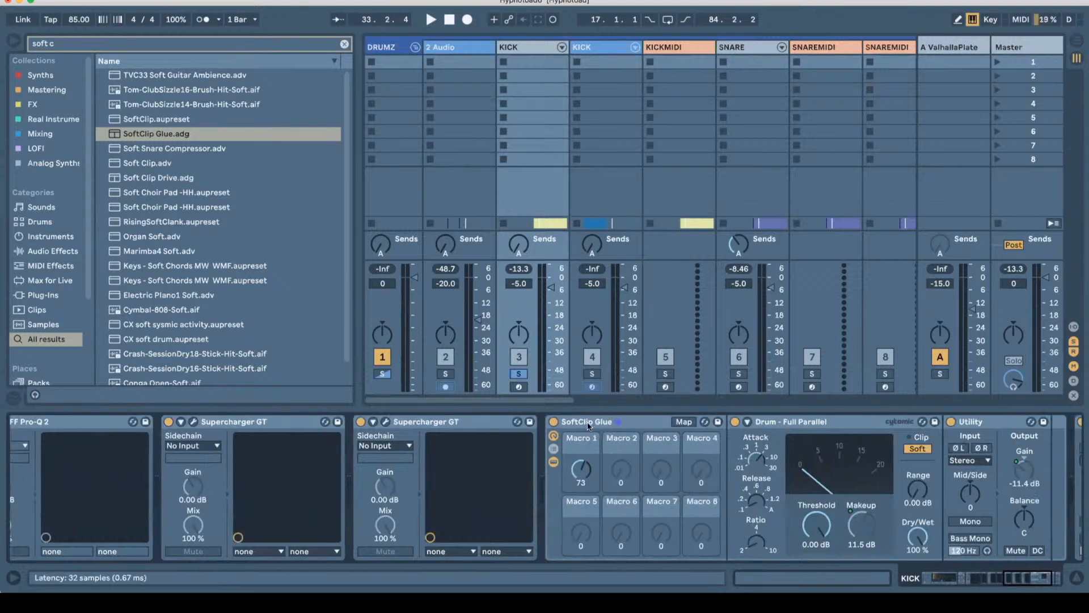
{"action": "left_click_drag", "start_coordinate": [586, 423], "coordinate": [1007, 575]}
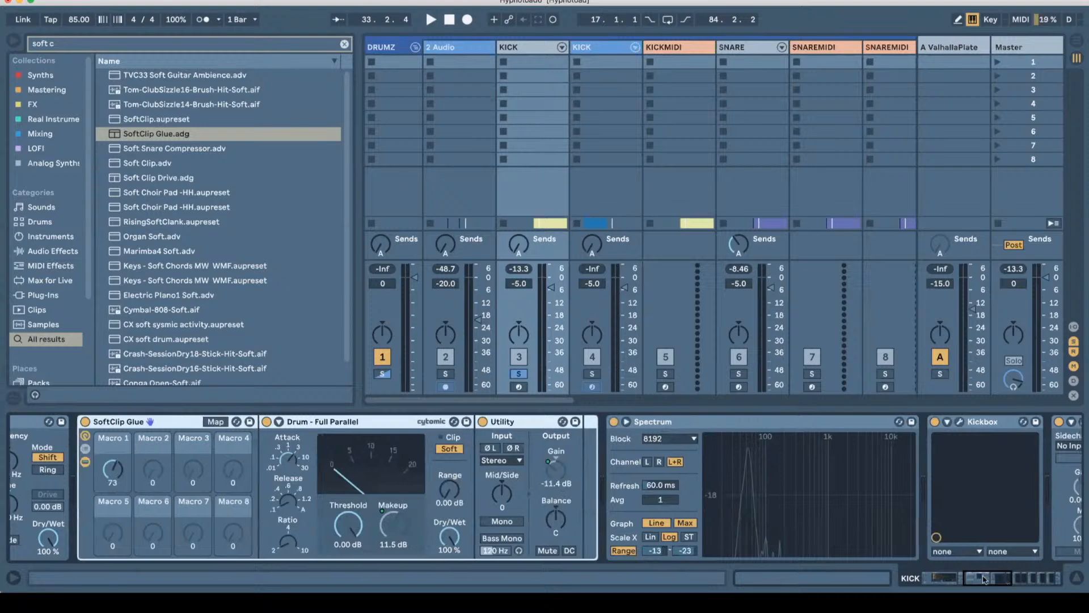
{"action": "left_click", "coordinate": [965, 577]}
{"action": "left_click_drag", "start_coordinate": [609, 421], "coordinate": [431, 454]}
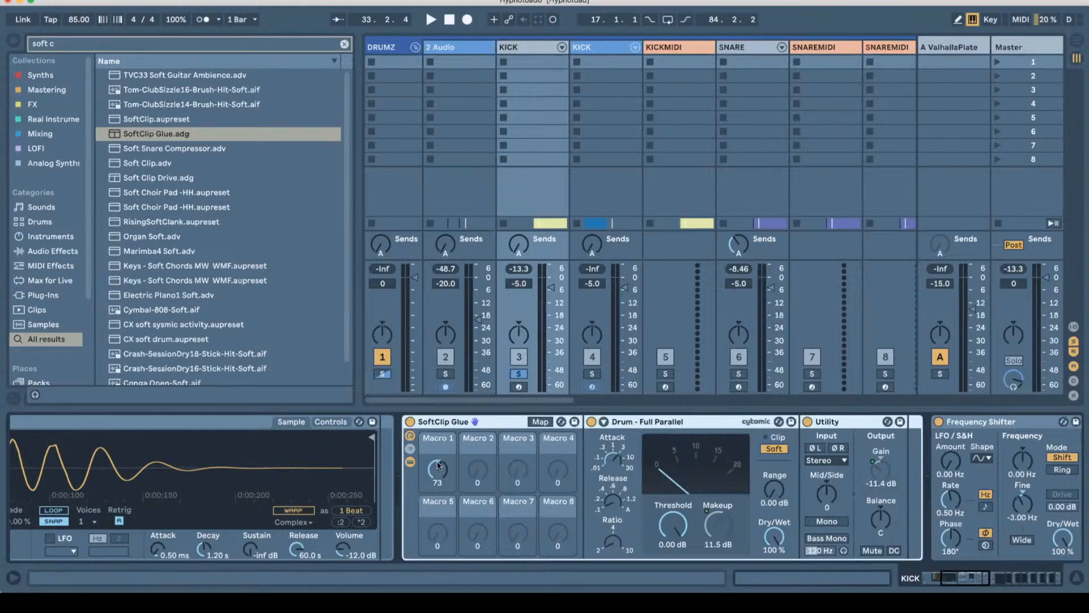
Play the kick with the relocated SoftClip Glue rack and set its Macro 1 to 57.
{"action": "key", "text": "space"}
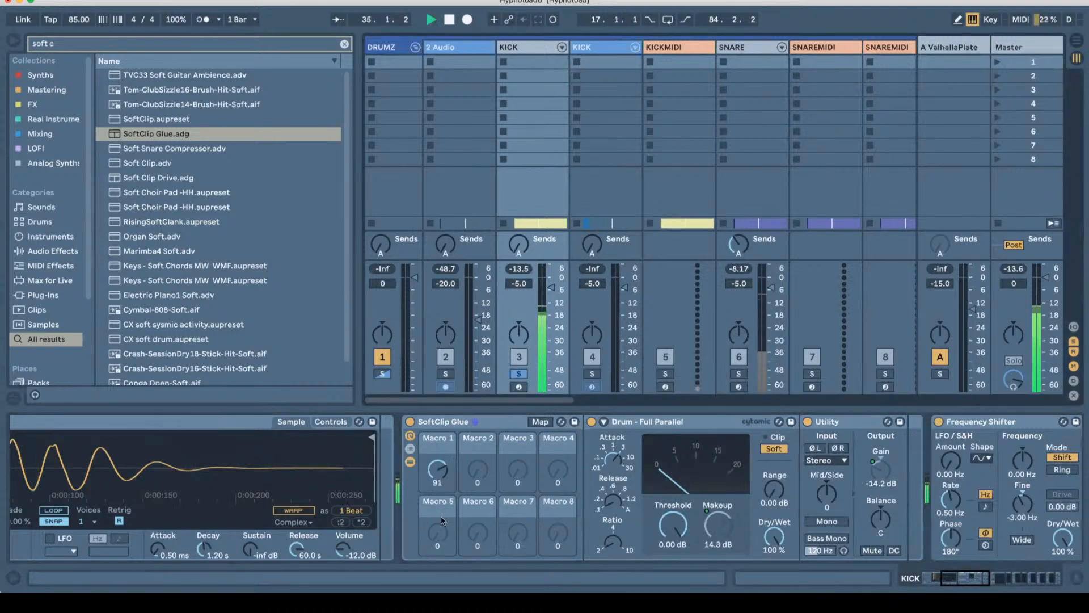
{"action": "left_click_drag", "start_coordinate": [446, 474], "coordinate": [445, 489]}
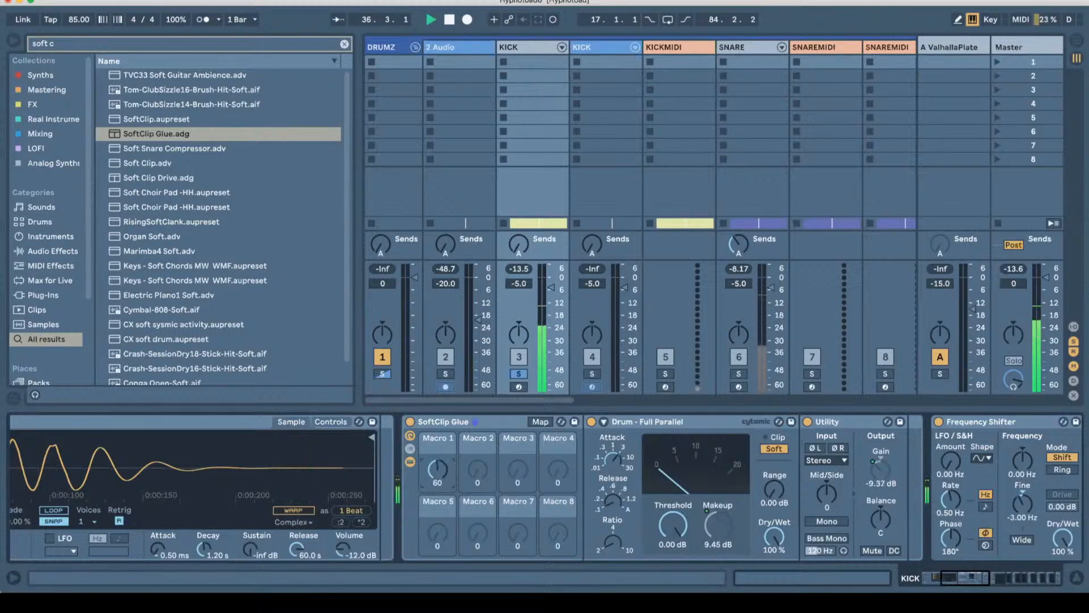
{"action": "key", "text": "space"}
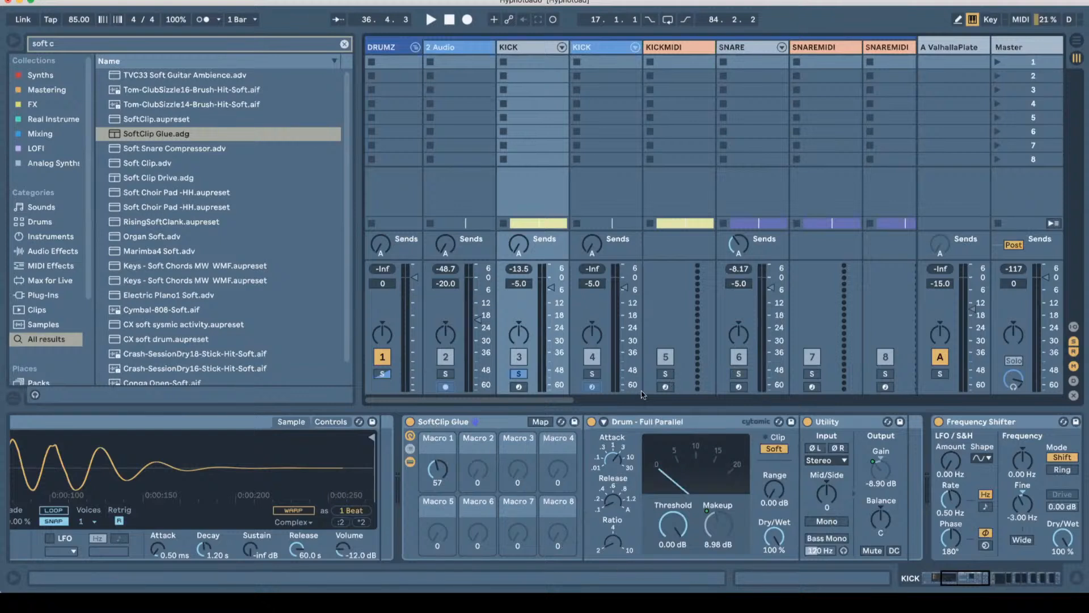
Deactivate and fold the SoftClip Glue rack, then select the Frequency Shifter that follows it.
{"action": "double_click", "coordinate": [429, 421]}
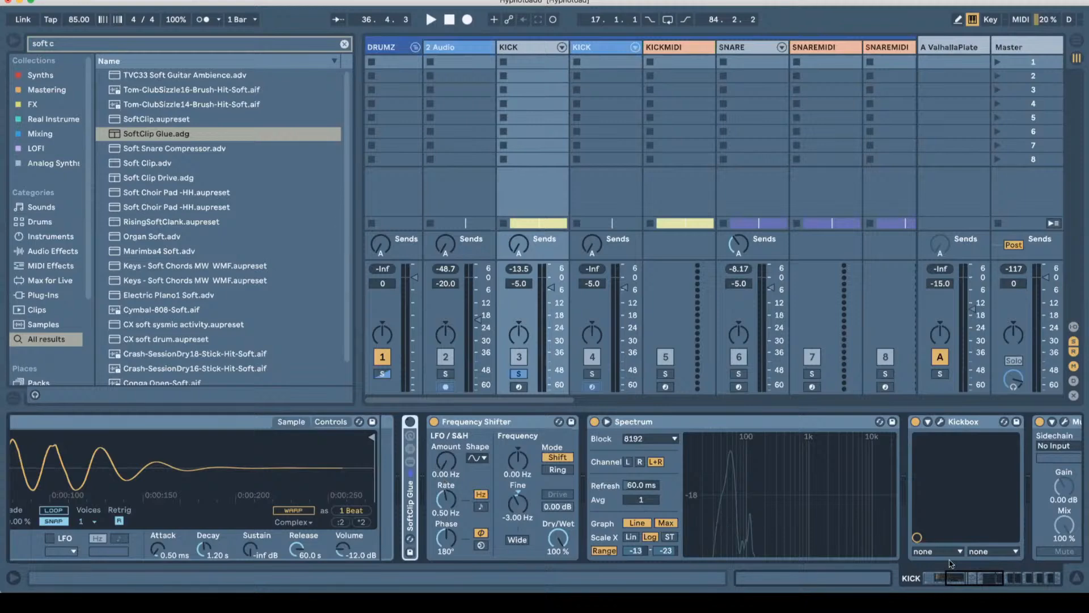
{"action": "mouse_move", "coordinate": [970, 579]}
{"action": "left_mouse_down"}
{"action": "mouse_move", "coordinate": [1015, 583]}
{"action": "mouse_move", "coordinate": [949, 582]}
{"action": "left_mouse_up"}
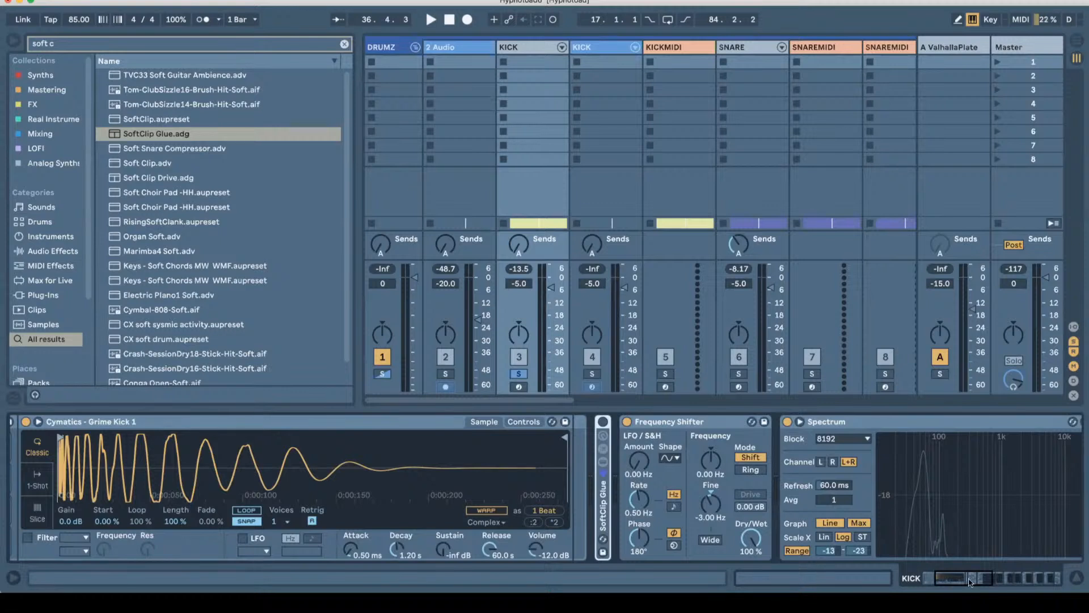
{"action": "left_click_drag", "start_coordinate": [970, 581], "coordinate": [992, 582]}
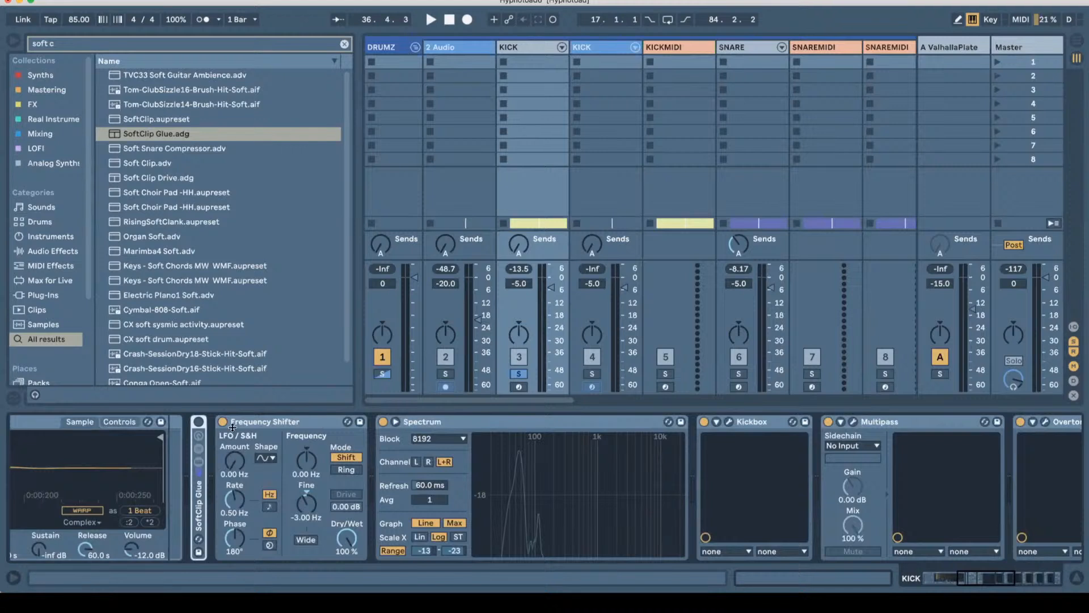
{"action": "left_click", "coordinate": [286, 426]}
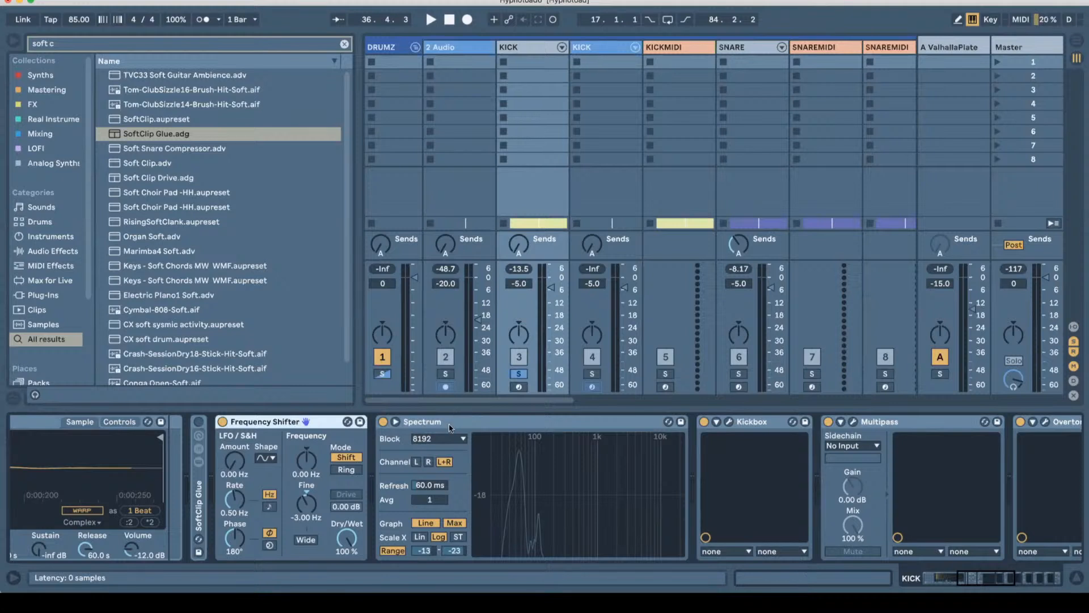
Select the Drum Rack's Cymatics Grime pad and show the Controls page of its Grime Kick 1 sampler.
{"action": "left_click_drag", "start_coordinate": [998, 576], "coordinate": [969, 577]}
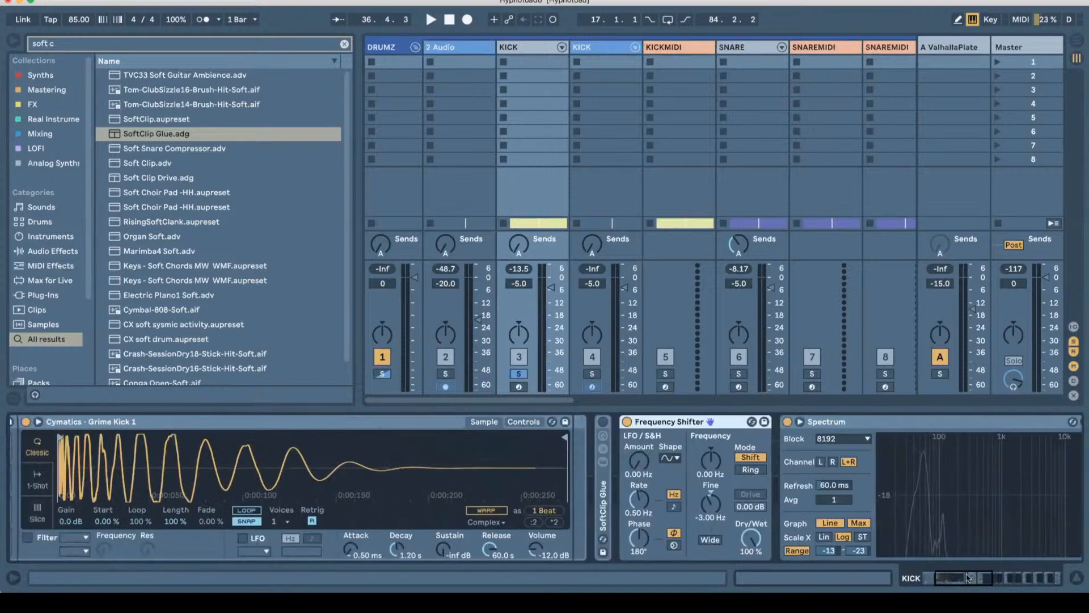
{"action": "left_click_drag", "start_coordinate": [984, 576], "coordinate": [972, 576]}
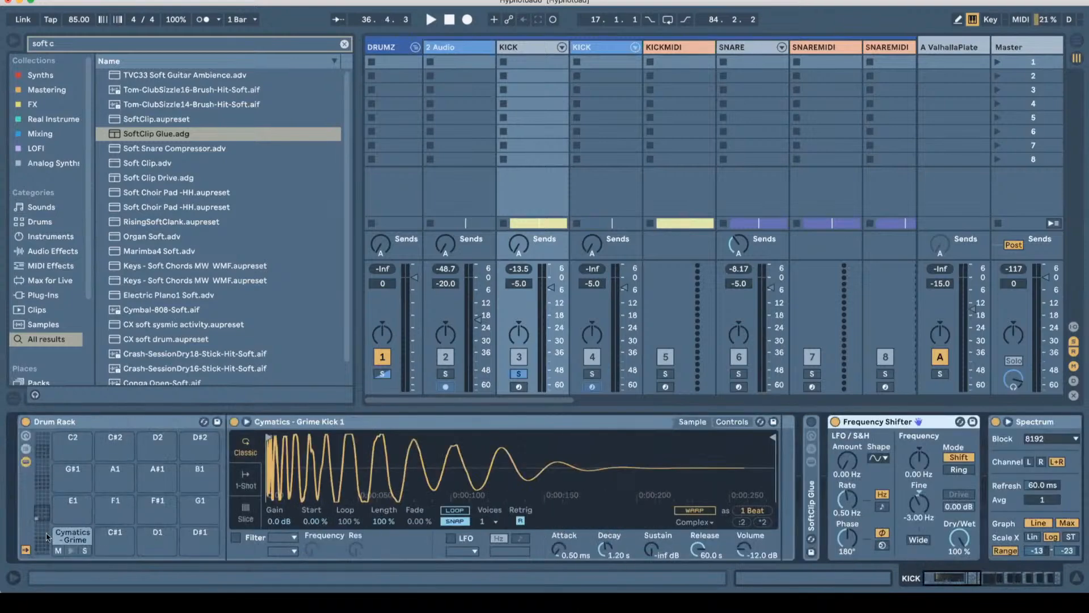
{"action": "left_click", "coordinate": [62, 534]}
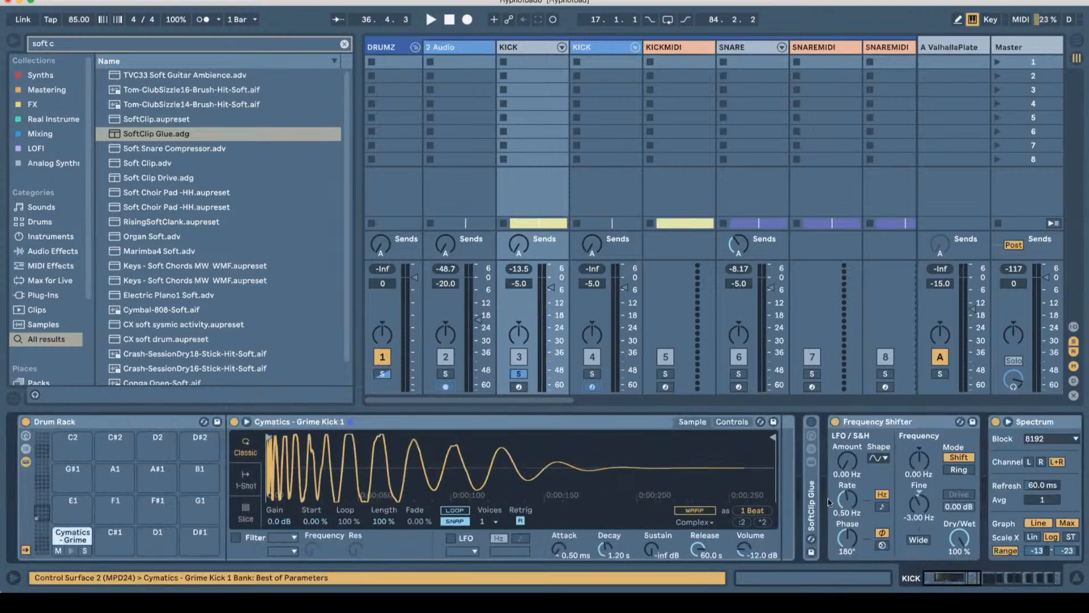
{"action": "left_click", "coordinate": [731, 422]}
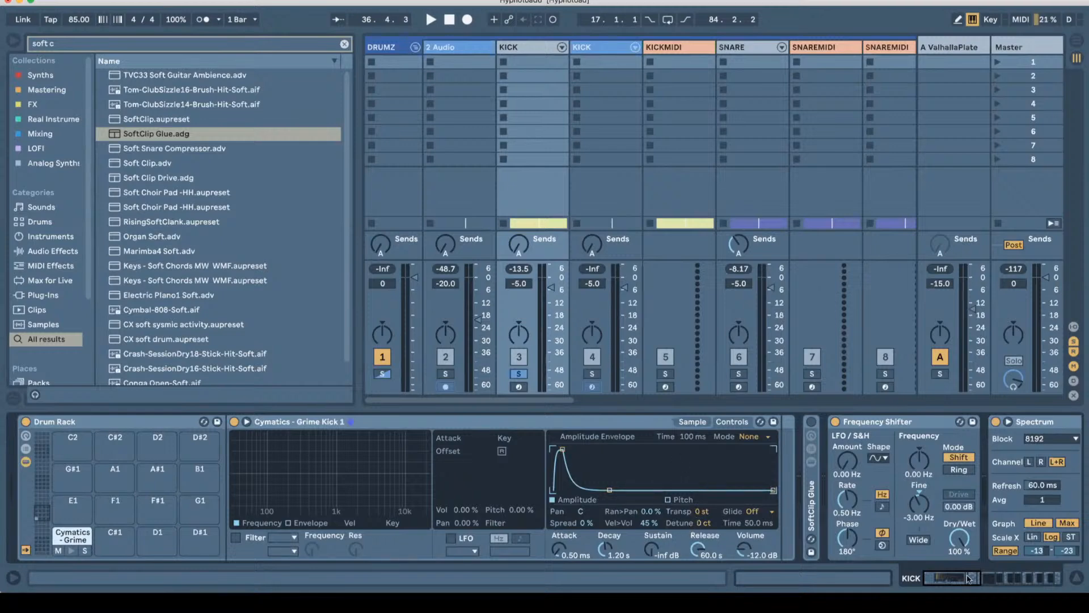
Expand and enlarge the Spectrum graph after the Frequency Shifter, then play the kick to examine its low-frequency peak.
{"action": "left_click_drag", "start_coordinate": [968, 576], "coordinate": [988, 577]}
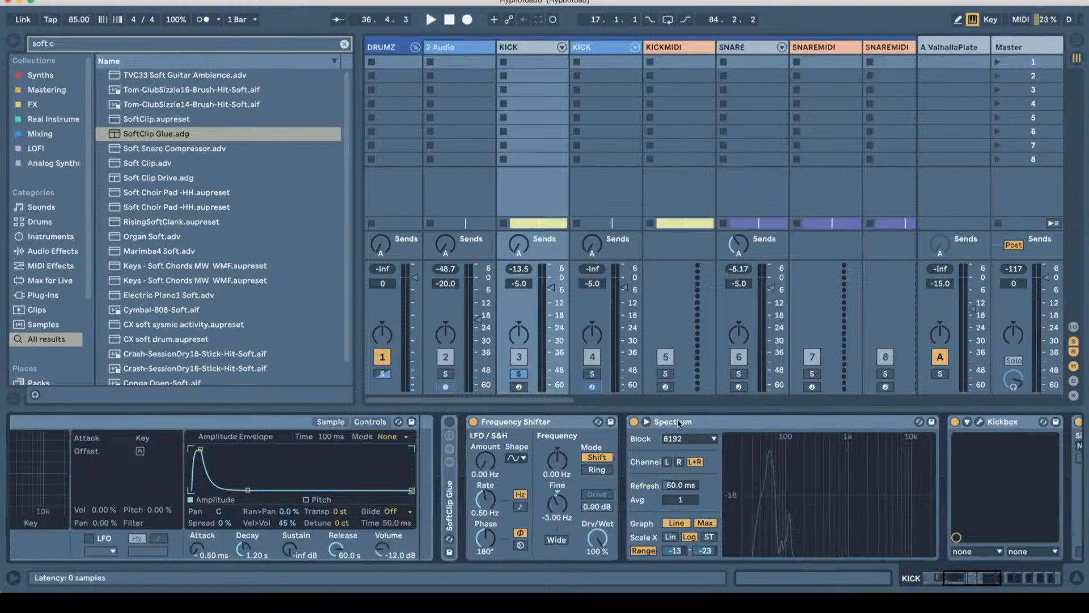
{"action": "left_click", "coordinate": [647, 423]}
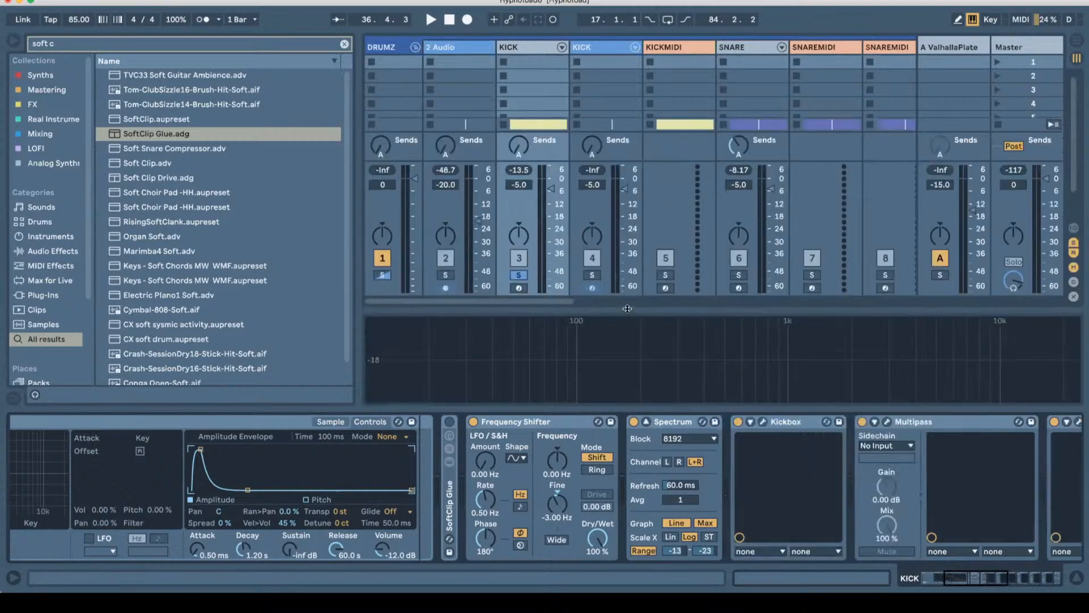
{"action": "left_click_drag", "start_coordinate": [626, 308], "coordinate": [627, 94]}
{"action": "key", "text": "space"}
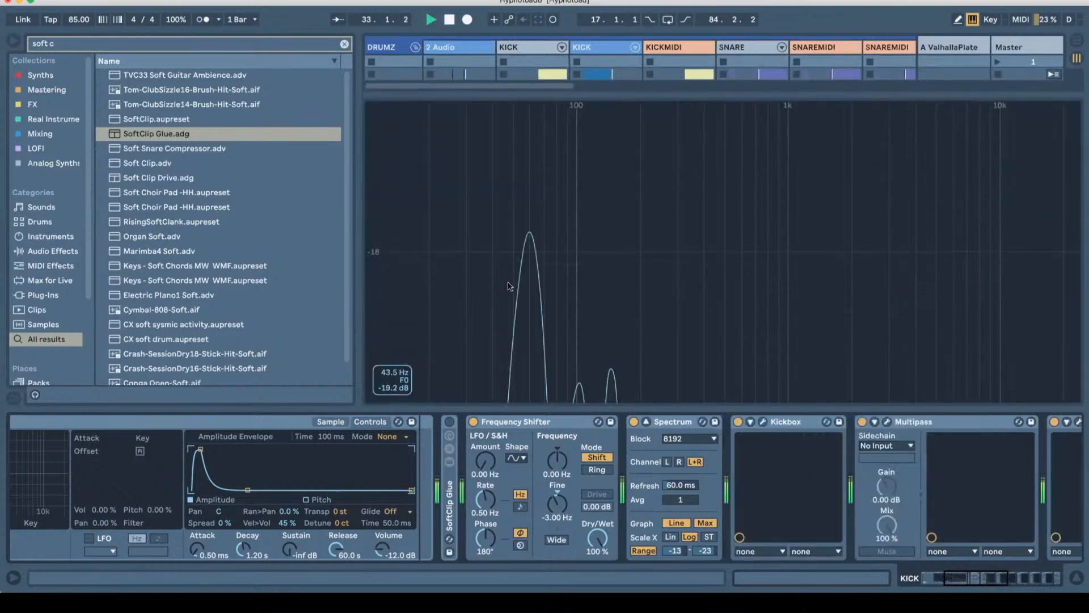
{"action": "key", "text": "space"}
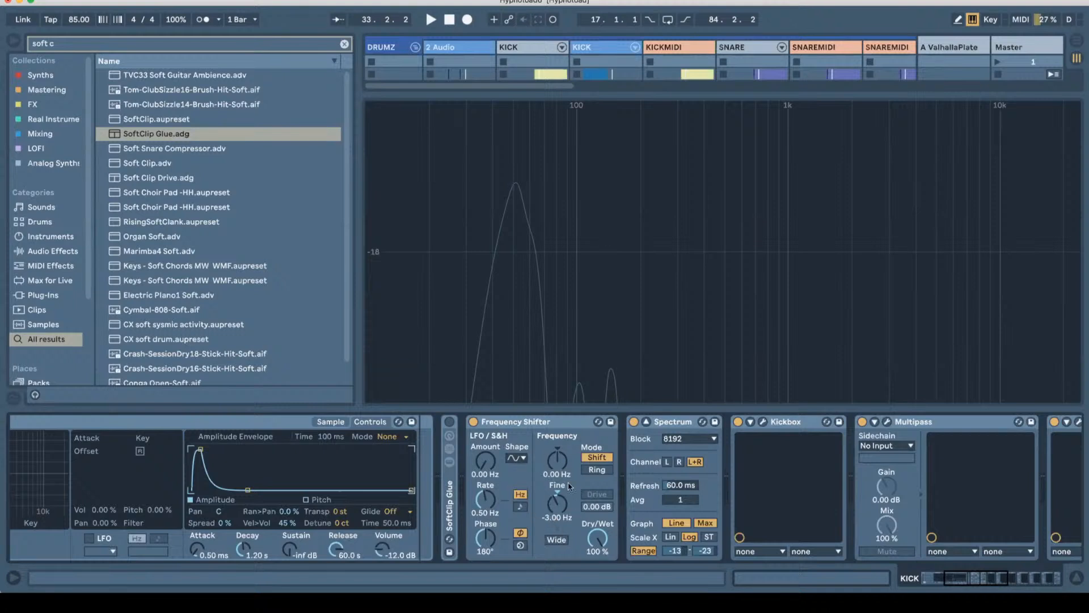
{"action": "mouse_move", "coordinate": [480, 301]}
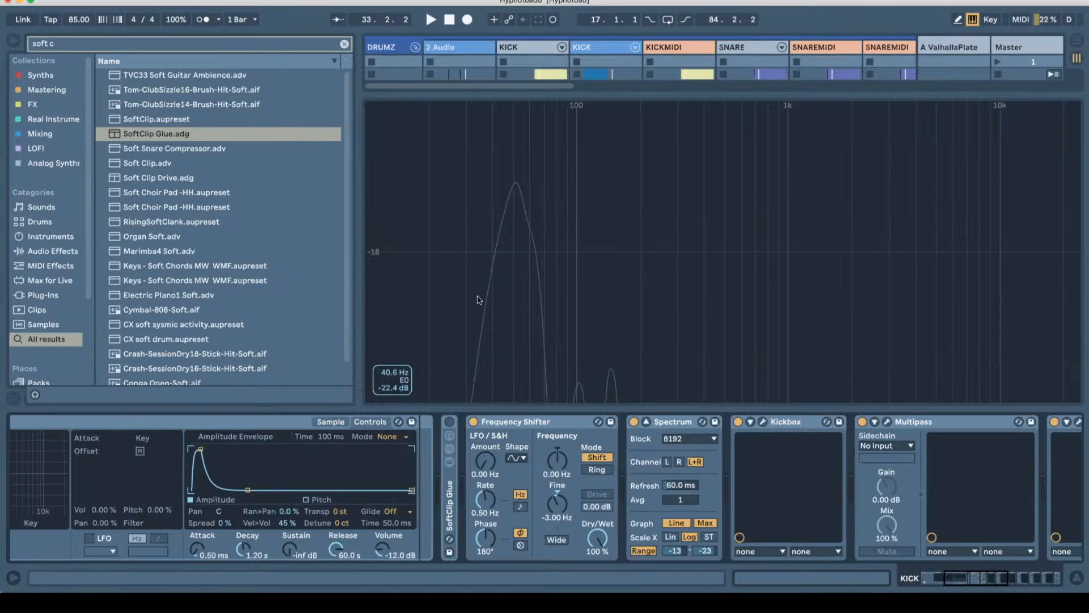
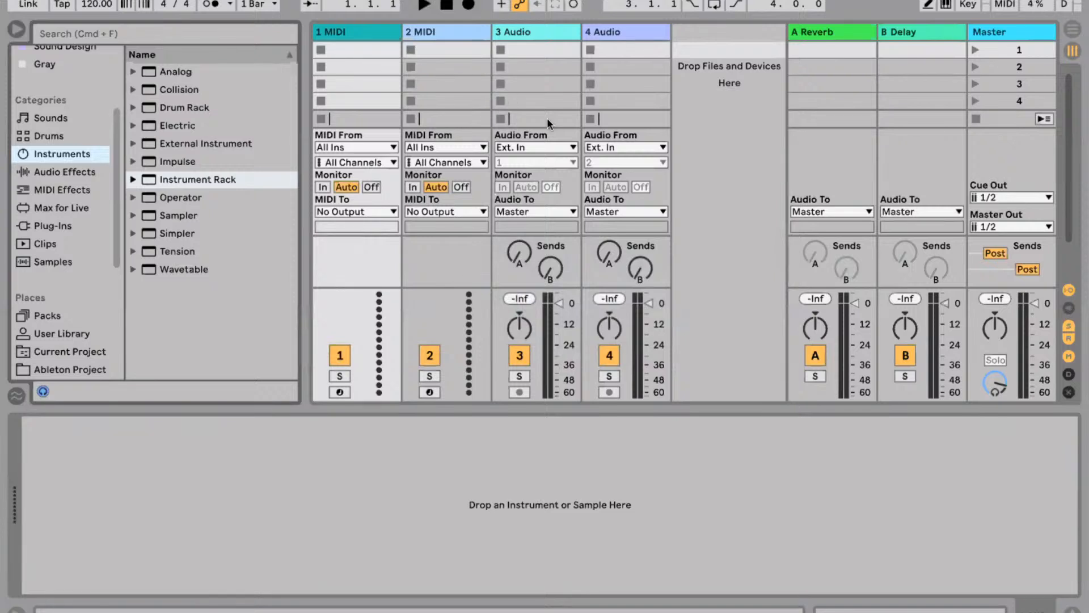
Delete both MIDI tracks and one of the audio tracks, leaving a single audio track in the set.
{"action": "left_click", "coordinate": [376, 28]}
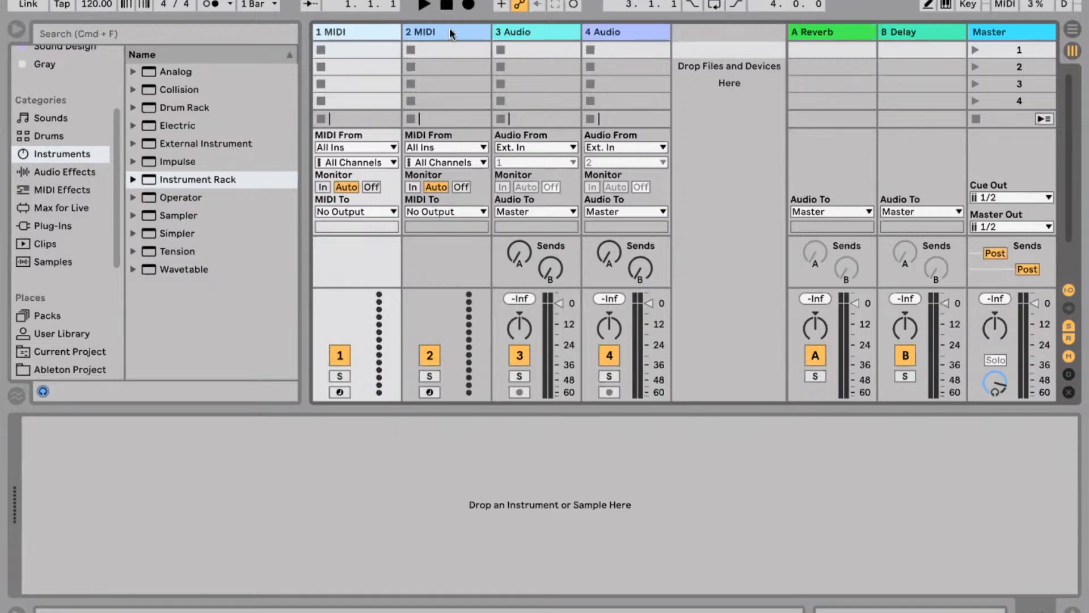
{"action": "left_click", "coordinate": [377, 31]}
{"action": "key", "text": "Right"}
{"action": "key", "text": "Right"}
{"action": "key", "text": "Right"}
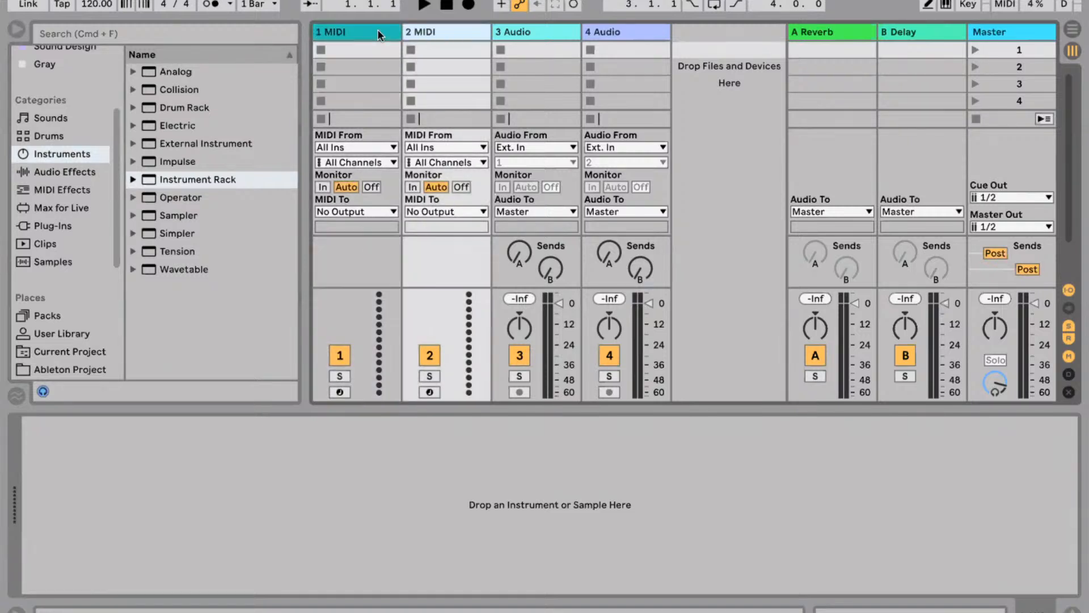
{"action": "key", "text": "Left"}
{"action": "key", "text": "Left"}
{"action": "key", "text": "Left"}
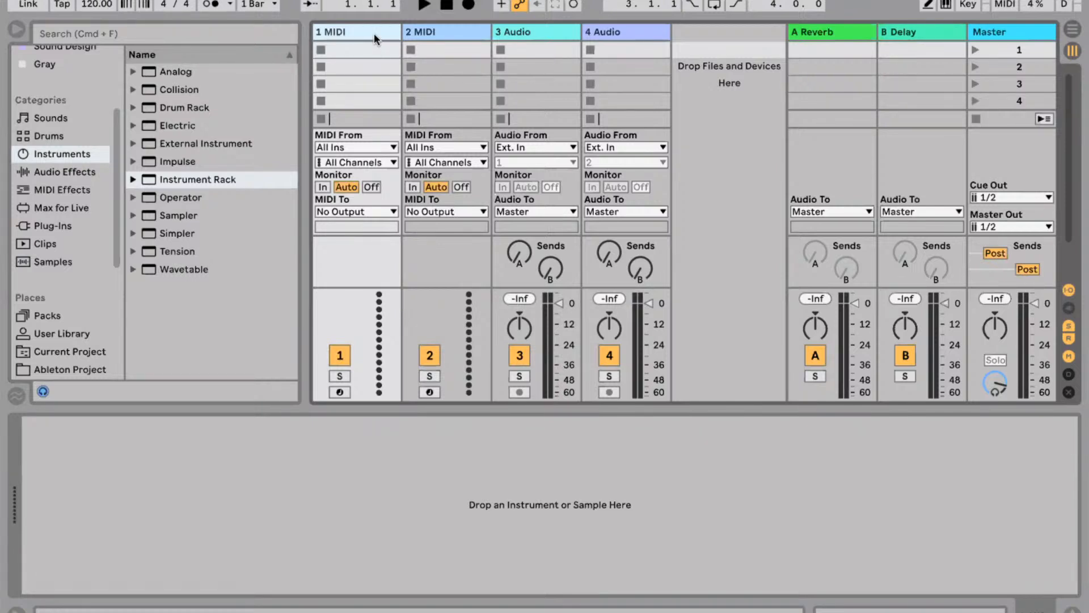
{"action": "key", "text": "Delete"}
{"action": "key", "text": "Delete"}
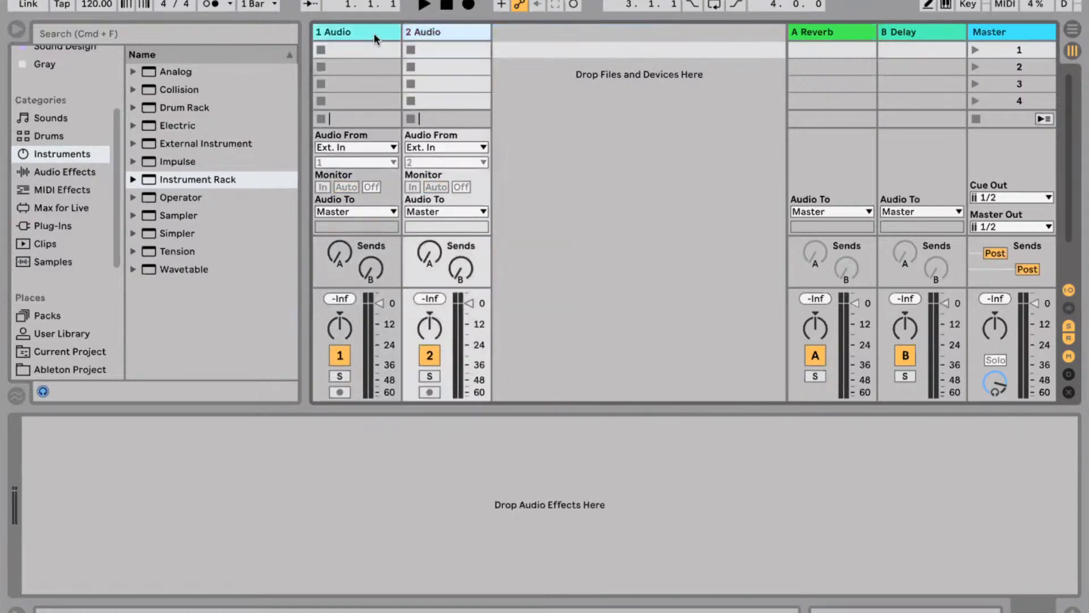
{"action": "key", "text": "Delete"}
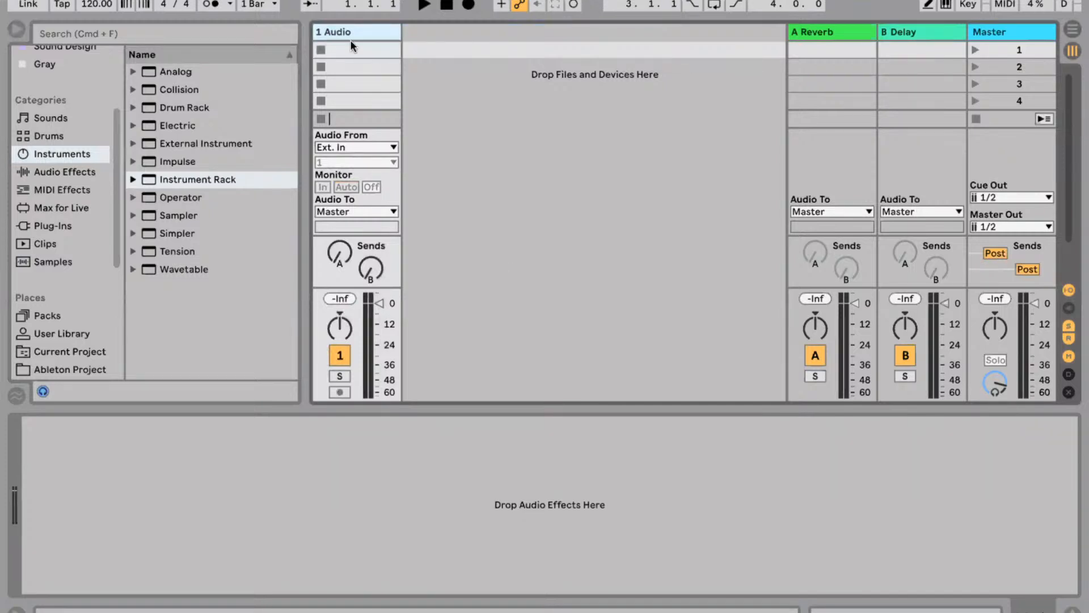
Open the Samples place in the browser, expand its Packs folder and widen the browser to show full folder names.
{"action": "scroll", "coordinate": [80, 132], "scroll_direction": "up", "scroll_amount": 3}
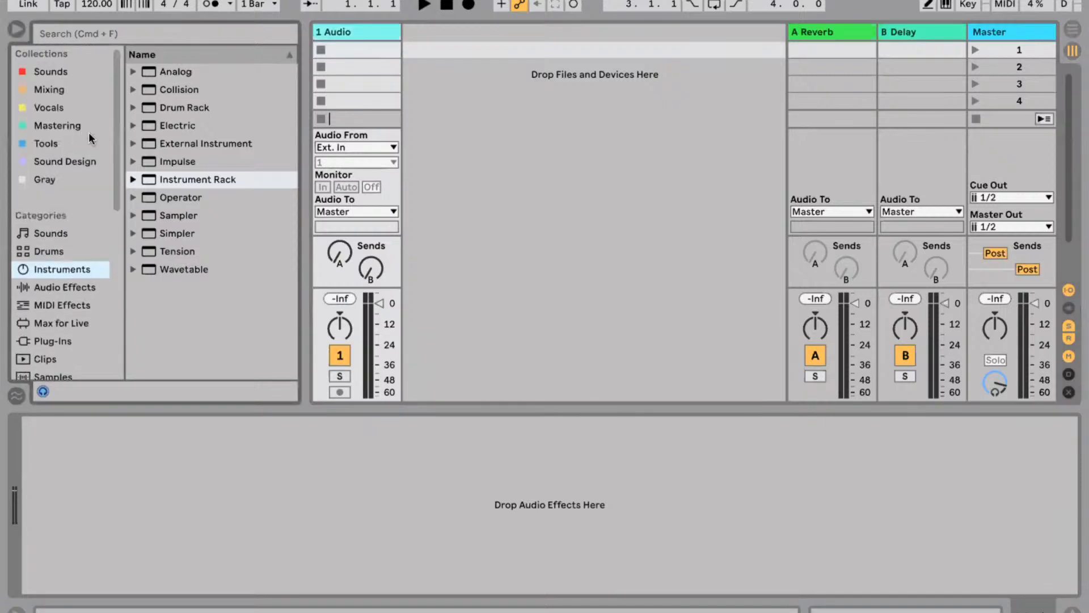
{"action": "scroll", "coordinate": [77, 130], "scroll_direction": "down", "scroll_amount": 5}
{"action": "scroll", "coordinate": [66, 133], "scroll_direction": "down", "scroll_amount": 3}
{"action": "left_click", "coordinate": [48, 275]}
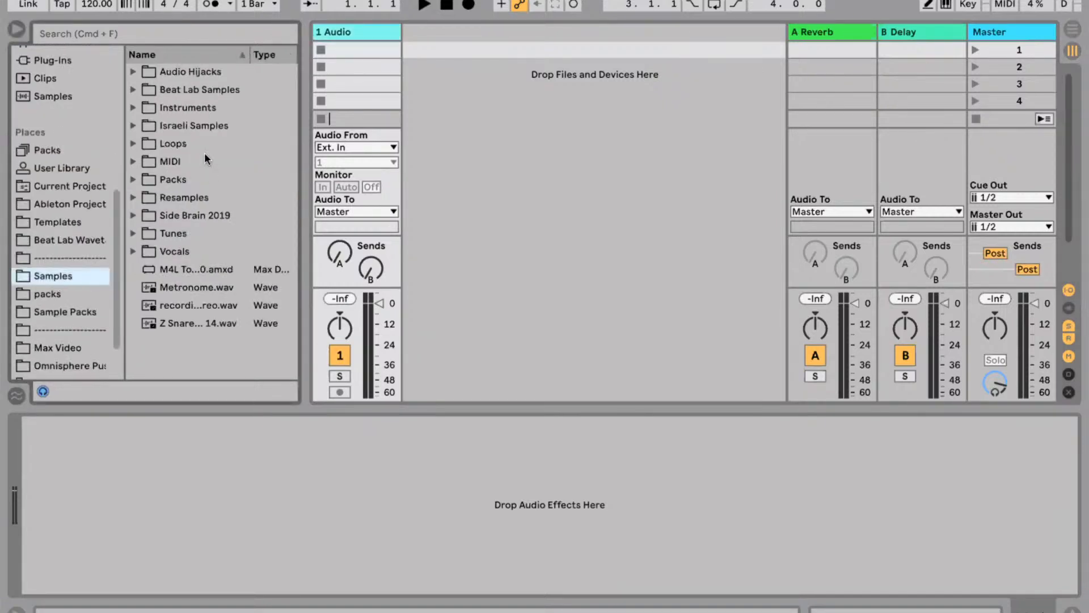
{"action": "left_click", "coordinate": [237, 180]}
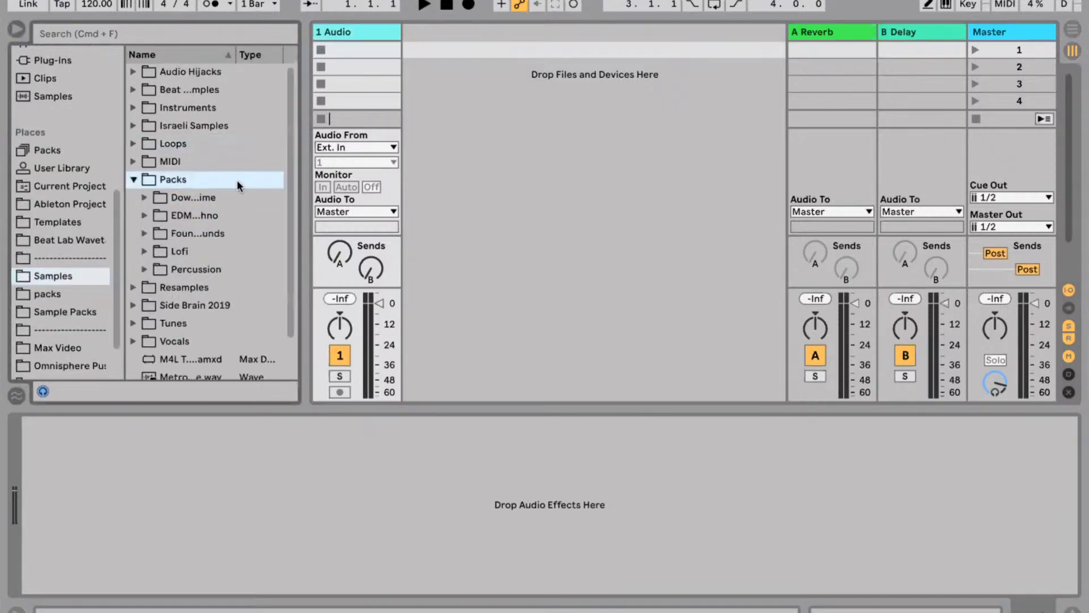
{"action": "key", "text": "Down"}
{"action": "key", "text": "Down"}
{"action": "left_click_drag", "start_coordinate": [307, 173], "coordinate": [443, 158]}
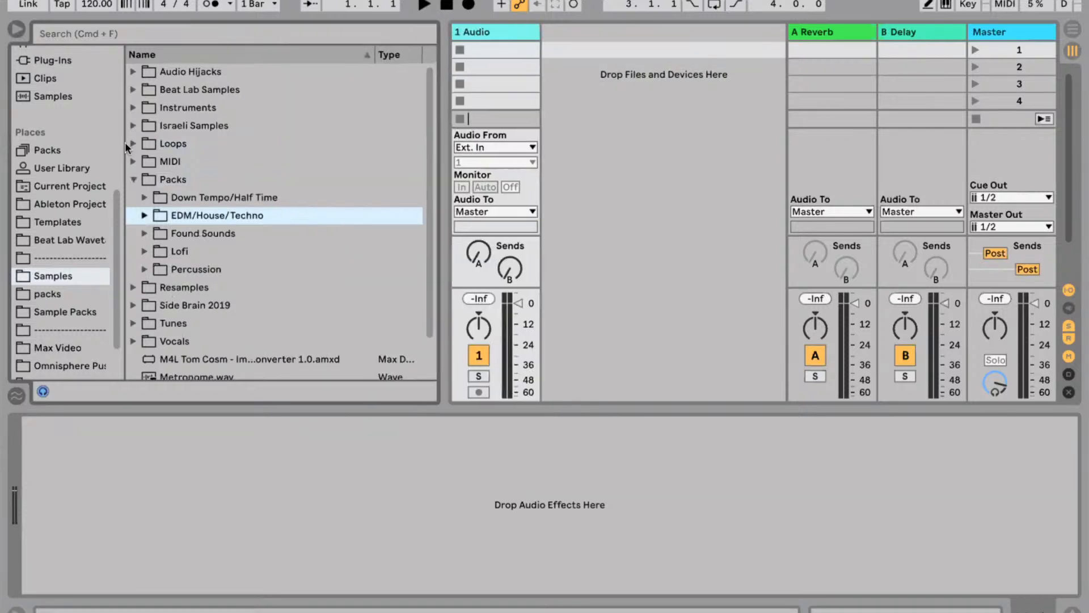
Expand the Percussion folder inside Packs.
{"action": "scroll", "coordinate": [181, 153], "scroll_direction": "down", "scroll_amount": 2}
{"action": "key", "text": "Up"}
{"action": "key", "text": "Down"}
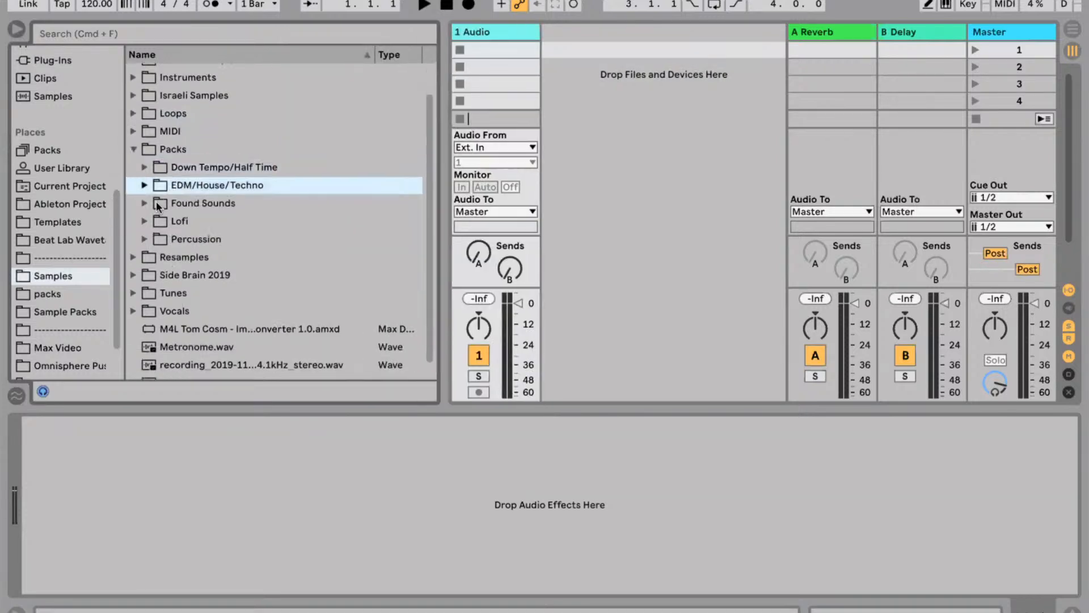
{"action": "key", "text": "Down"}
{"action": "key", "text": "Down"}
{"action": "key", "text": "Down"}
{"action": "key", "text": "Right"}
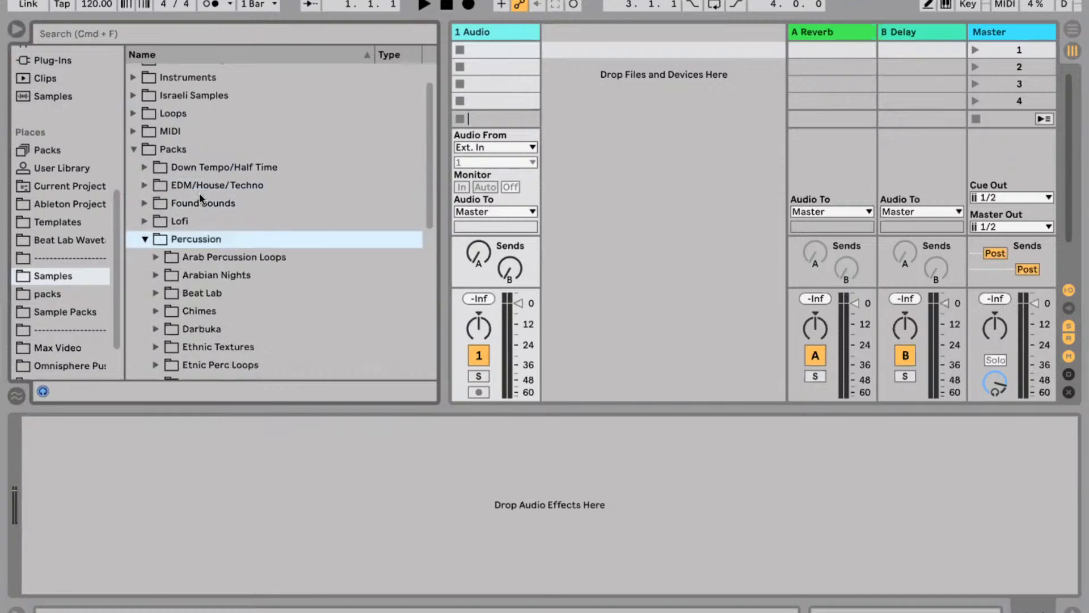
Expand the Percussion one shots folder and look through its instrument folders for a suitable drum.
{"action": "scroll", "coordinate": [223, 198], "scroll_direction": "down", "scroll_amount": 3}
{"action": "scroll", "coordinate": [174, 226], "scroll_direction": "down", "scroll_amount": 3}
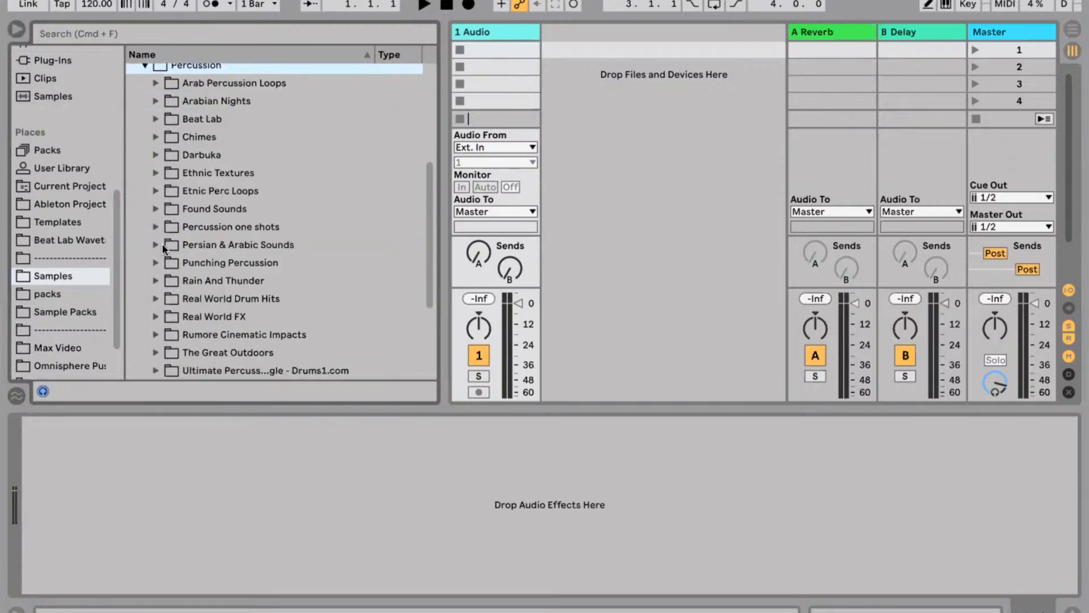
{"action": "scroll", "coordinate": [163, 247], "scroll_direction": "down", "scroll_amount": 2}
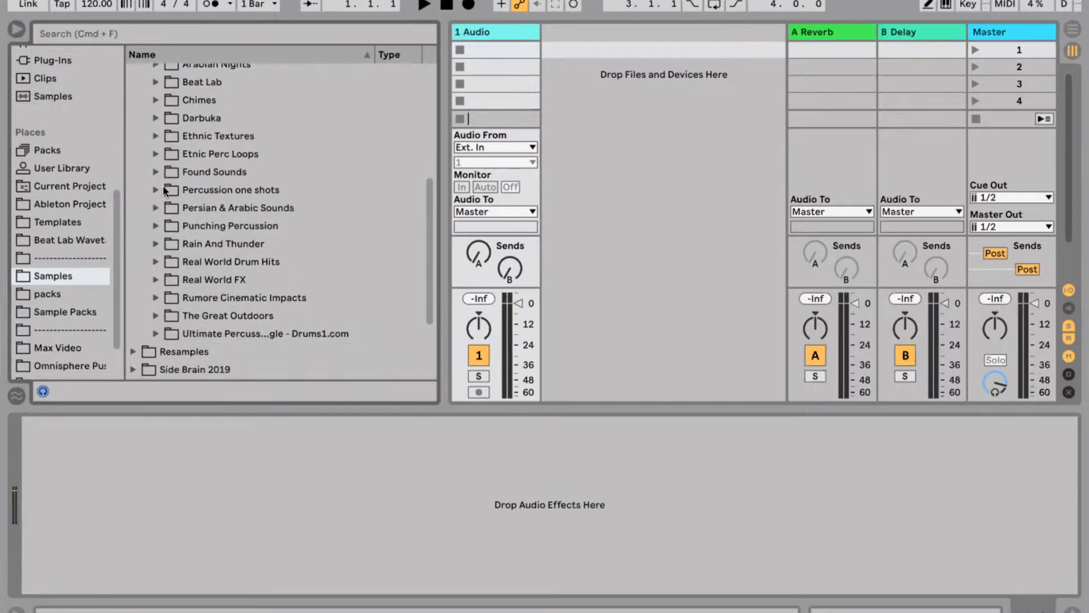
{"action": "left_click", "coordinate": [163, 187]}
{"action": "scroll", "coordinate": [239, 190], "scroll_direction": "down", "scroll_amount": 10}
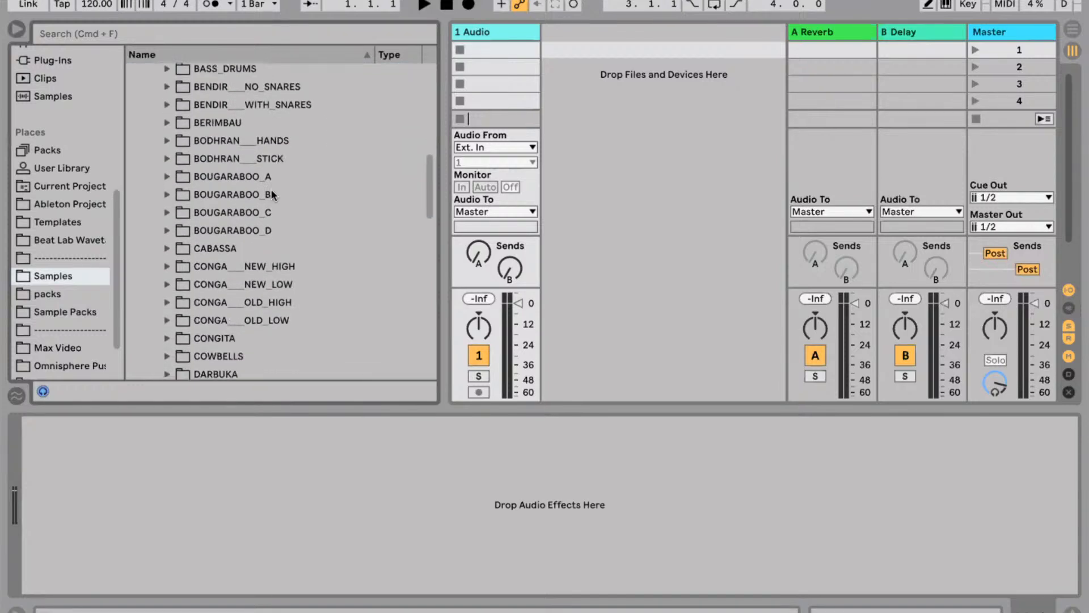
{"action": "scroll", "coordinate": [273, 194], "scroll_direction": "down", "scroll_amount": 4}
{"action": "left_click", "coordinate": [277, 178]}
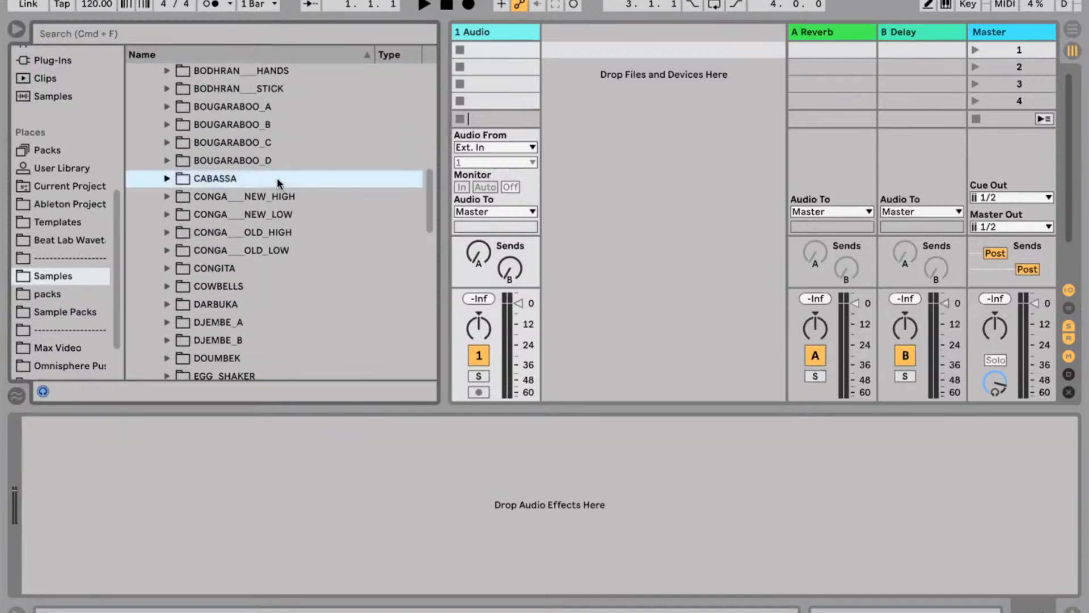
{"action": "scroll", "coordinate": [277, 178], "scroll_direction": "down", "scroll_amount": 20}
{"action": "left_click", "coordinate": [285, 167]}
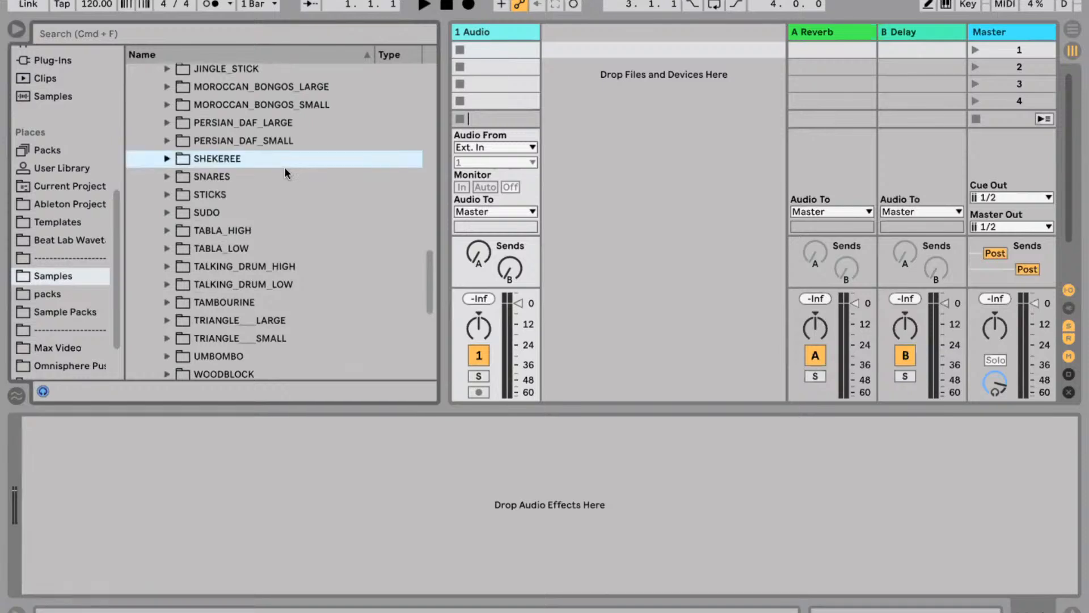
{"action": "left_click", "coordinate": [250, 191]}
{"action": "scroll", "coordinate": [249, 189], "scroll_direction": "up", "scroll_amount": 15}
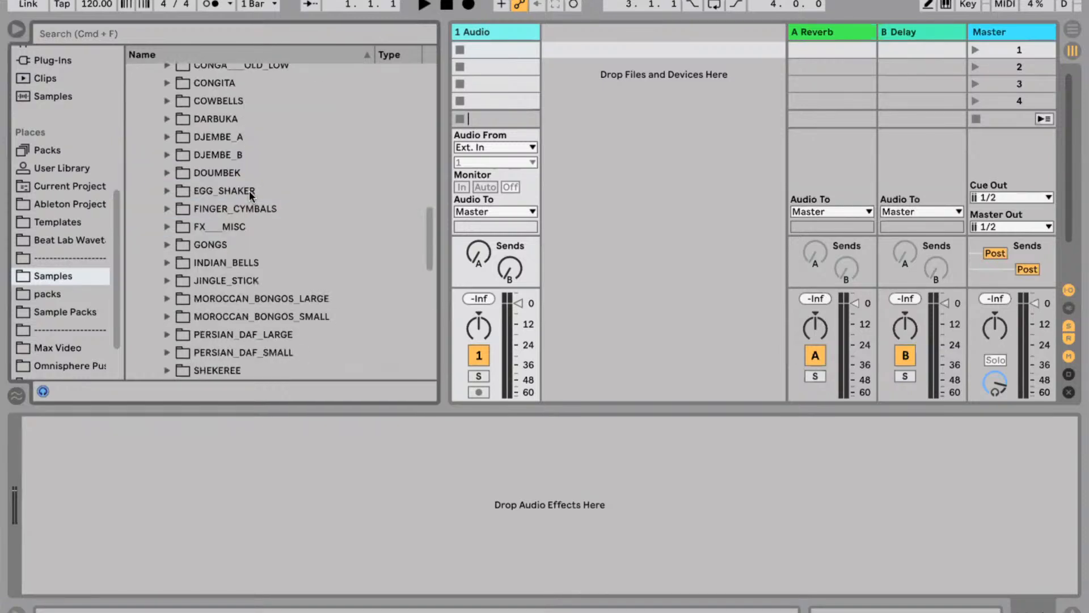
Expand the DJEMBE_A folder and audition its first few samples.
{"action": "left_click", "coordinate": [252, 203]}
{"action": "key", "text": "Right"}
{"action": "key", "text": "Down"}
{"action": "key", "text": "Down"}
{"action": "key", "text": "Down"}
{"action": "key", "text": "Down"}
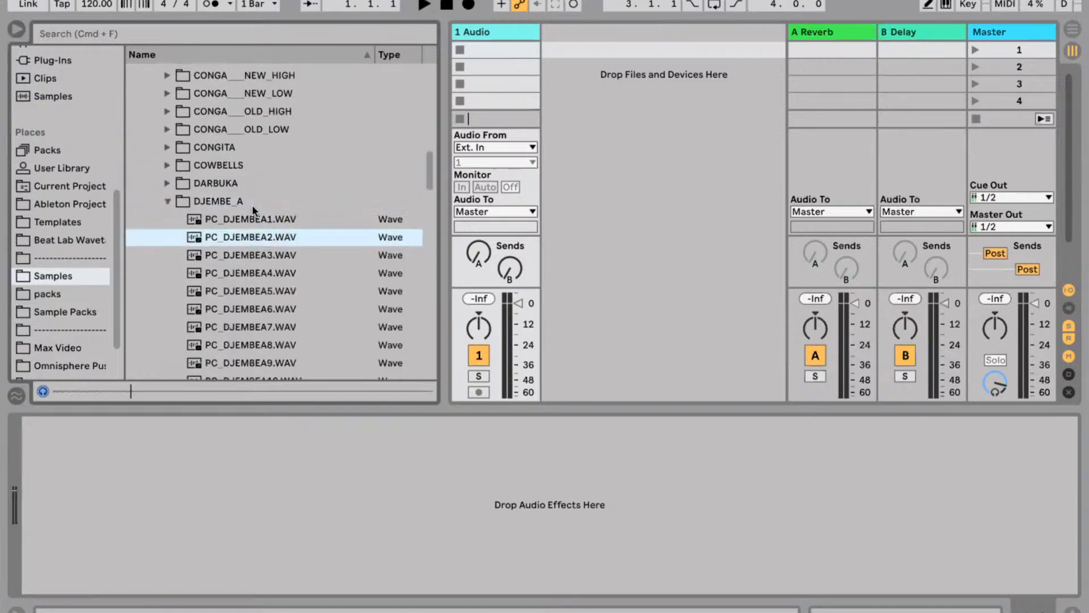
{"action": "key", "text": "Down"}
{"action": "key", "text": "Down"}
Audition the djembe samples in order from PC_DJEMBEA1.WAV to PC_DJEMBEA18.WAV.
{"action": "left_click", "coordinate": [267, 219]}
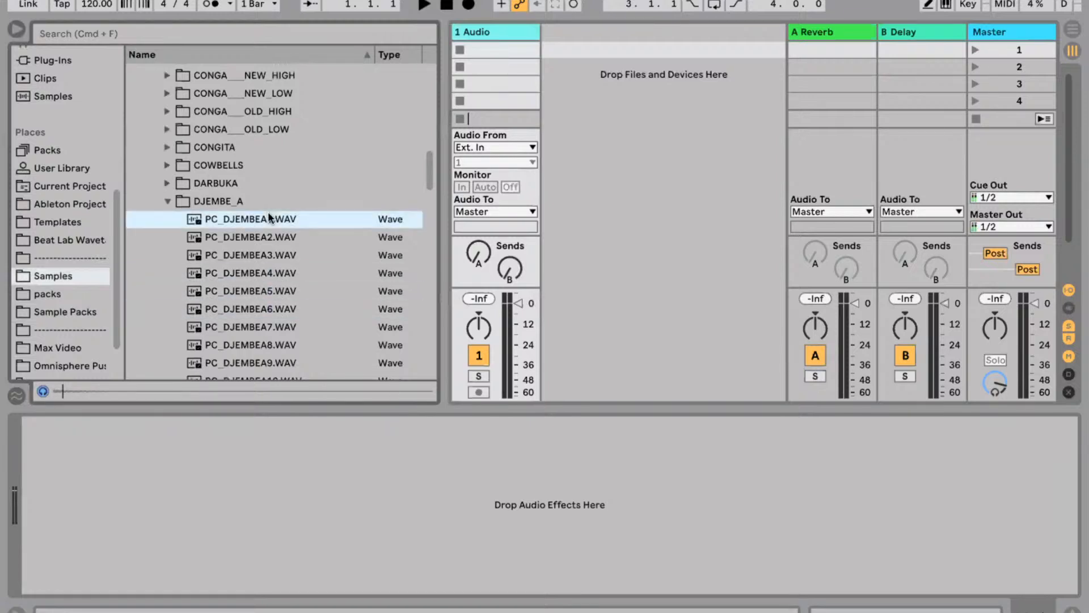
{"action": "scroll", "coordinate": [255, 201], "scroll_direction": "down", "scroll_amount": 2}
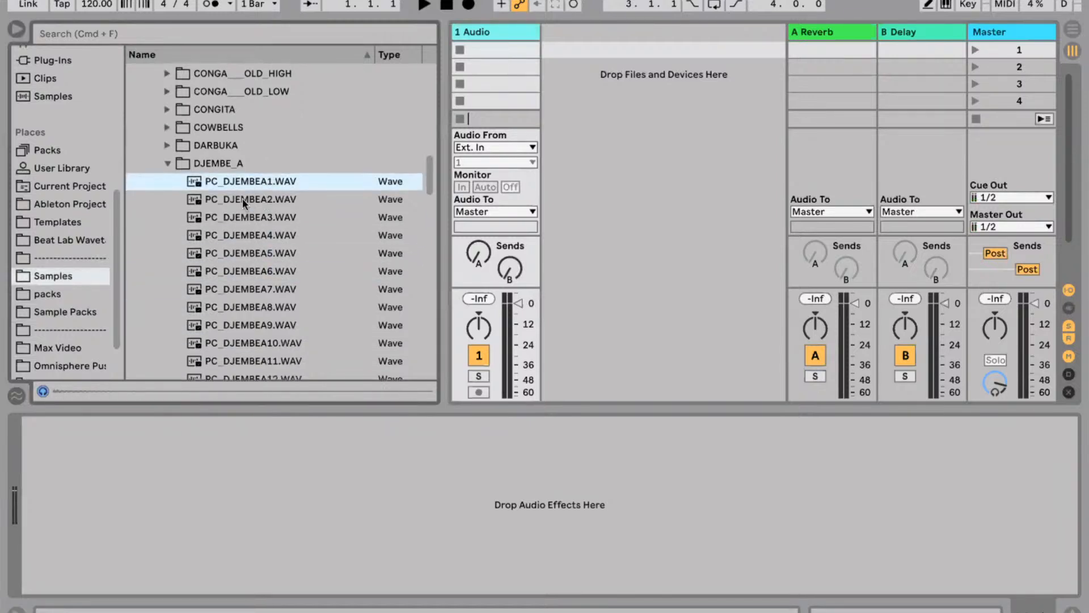
{"action": "key", "text": "Down"}
{"action": "key", "text": "Down"}
{"action": "key", "text": "Down"}
{"action": "key", "text": "Down"}
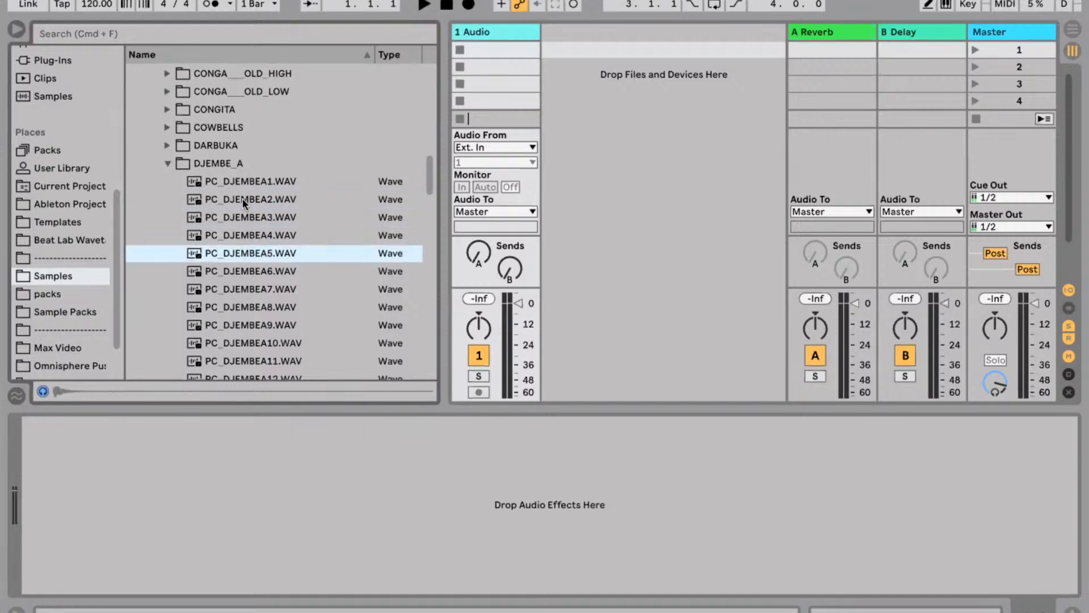
{"action": "key", "text": "Down"}
{"action": "key", "text": "Down"}
{"action": "key", "text": "Down"}
{"action": "key", "text": "Down"}
{"action": "key", "text": "Down"}
{"action": "key", "text": "Down"}
{"action": "key", "text": "Down"}
{"action": "key", "text": "Down"}
{"action": "key", "text": "Down"}
{"action": "key", "text": "Down"}
{"action": "key", "text": "Down"}
{"action": "key", "text": "Down"}
{"action": "key", "text": "Down"}
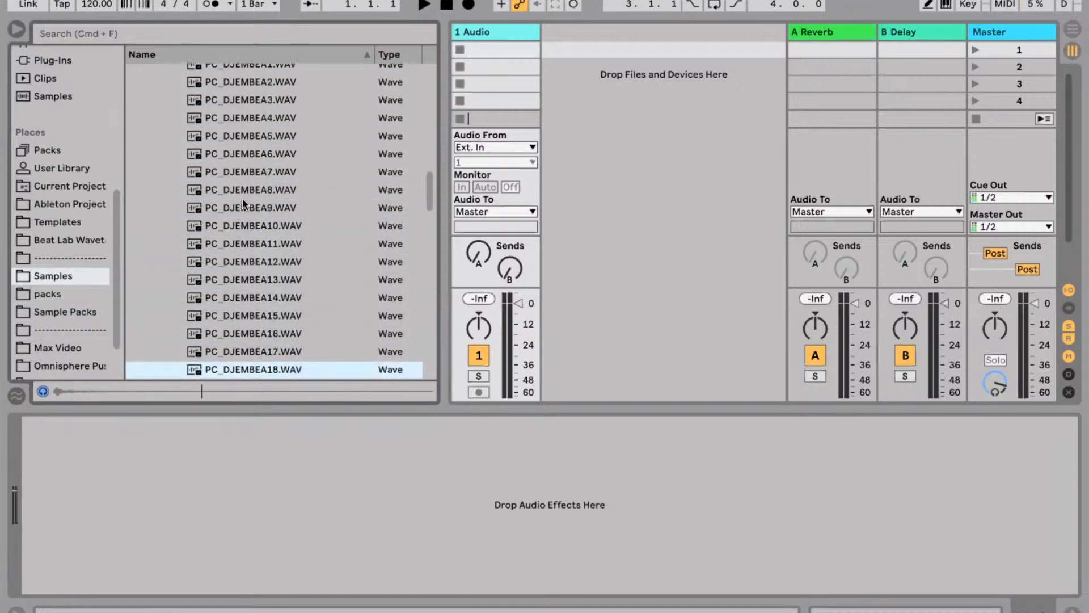
Select the run of DJEMBE_A samples starting with PC_DJEMBEA1.WAV and load them into the audio track's clip slots from the first scene.
{"action": "scroll", "coordinate": [253, 206], "scroll_direction": "up", "scroll_amount": 11}
{"action": "scroll", "coordinate": [253, 206], "scroll_direction": "down", "scroll_amount": 7}
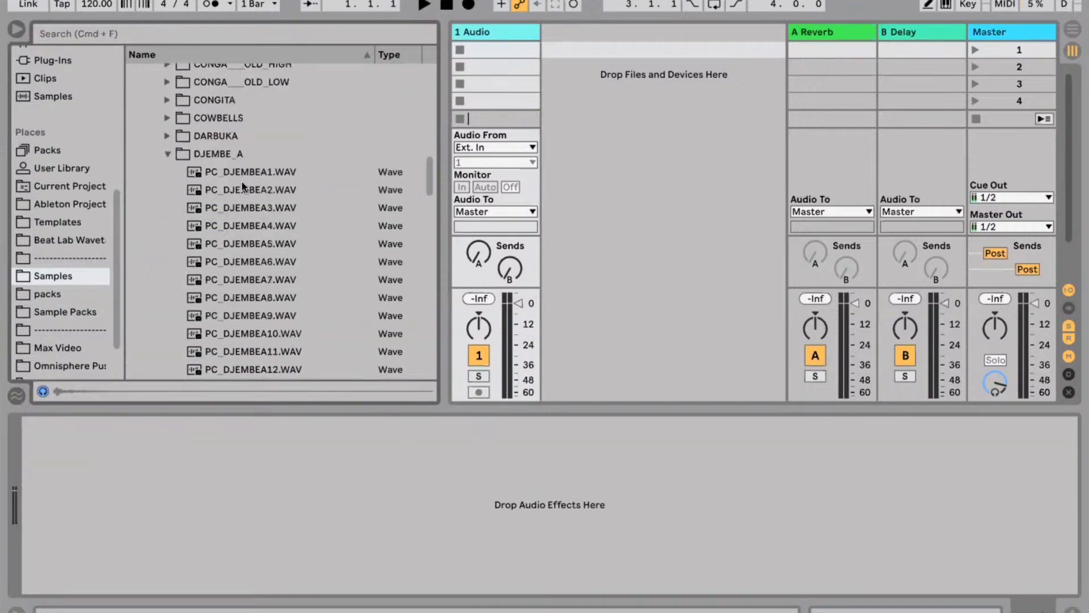
{"action": "left_click", "coordinate": [247, 176]}
{"action": "scroll", "coordinate": [264, 291], "scroll_direction": "down", "scroll_amount": 5}
{"action": "left_click", "coordinate": [267, 226], "text": "shift"}
{"action": "scroll", "coordinate": [266, 226], "scroll_direction": "up", "scroll_amount": 6}
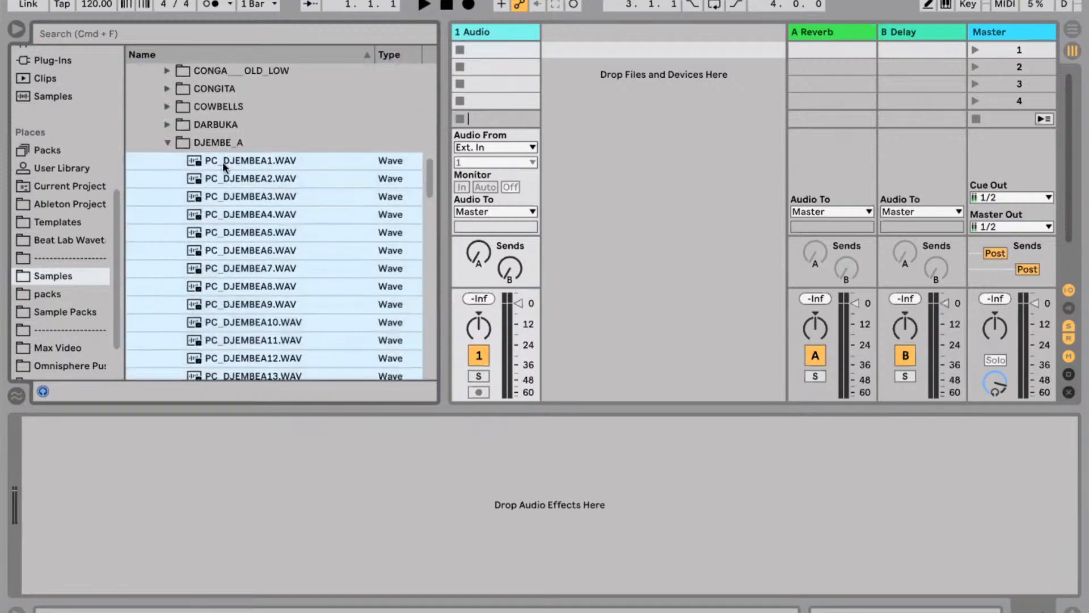
{"action": "left_click_drag", "start_coordinate": [222, 162], "coordinate": [509, 65]}
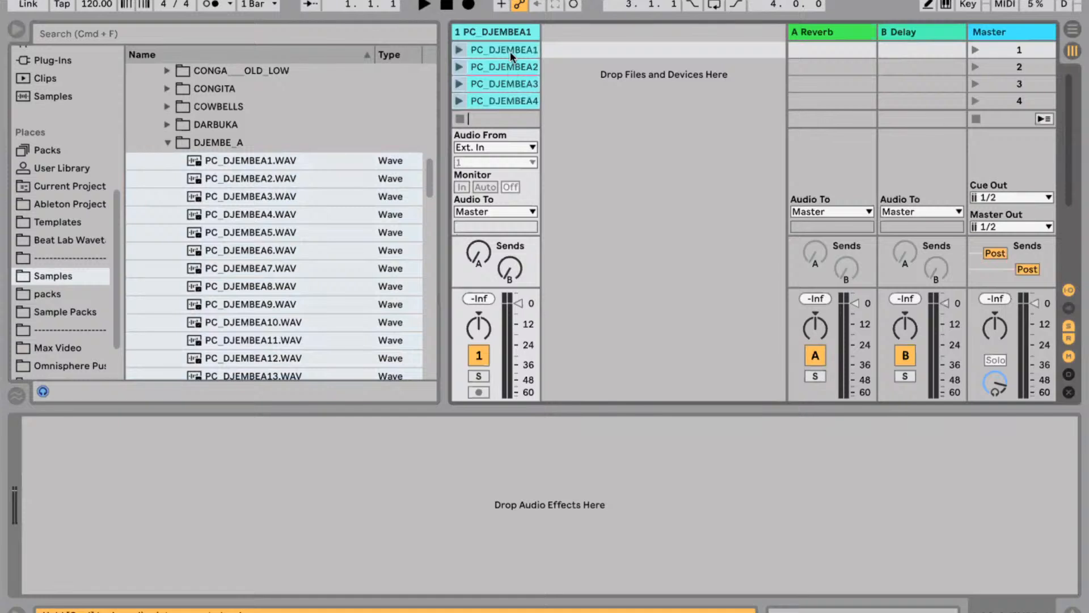
Play and view the first djembe clip, and select all 15 djembe clips to show their launch settings.
{"action": "left_click", "coordinate": [460, 50]}
{"action": "left_click", "coordinate": [482, 50]}
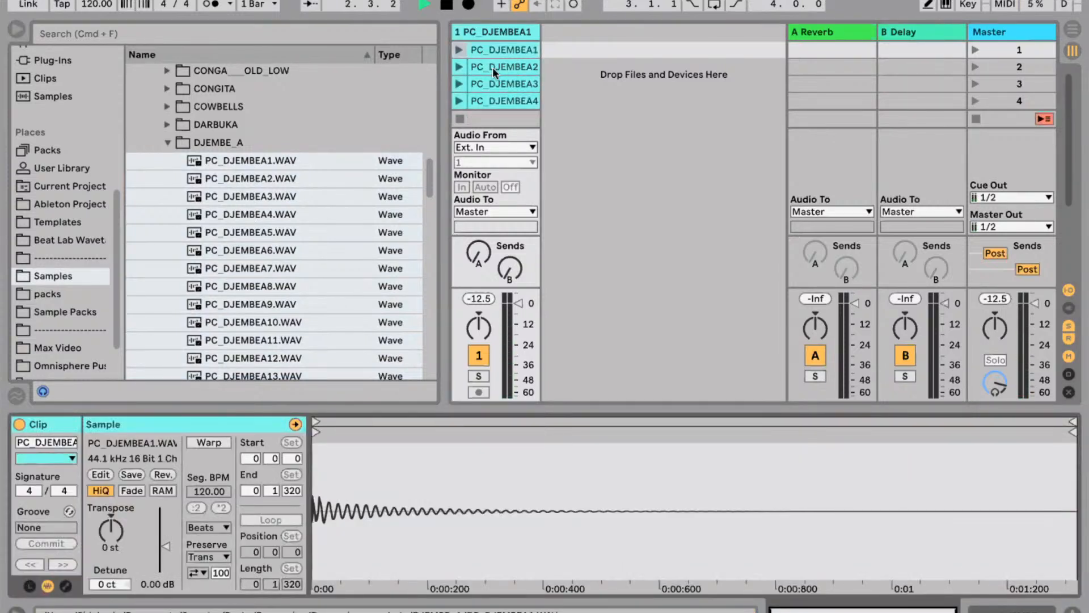
{"action": "scroll", "coordinate": [493, 62], "scroll_direction": "down", "scroll_amount": 6}
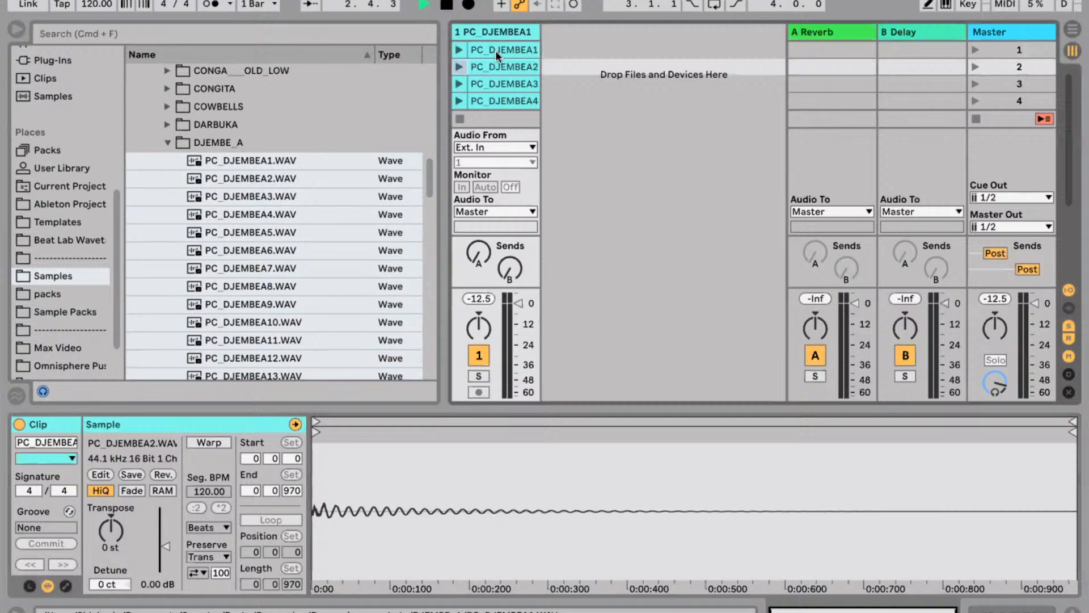
{"action": "left_click", "coordinate": [496, 95], "text": "shift"}
{"action": "scroll", "coordinate": [496, 94], "scroll_direction": "up", "scroll_amount": 6}
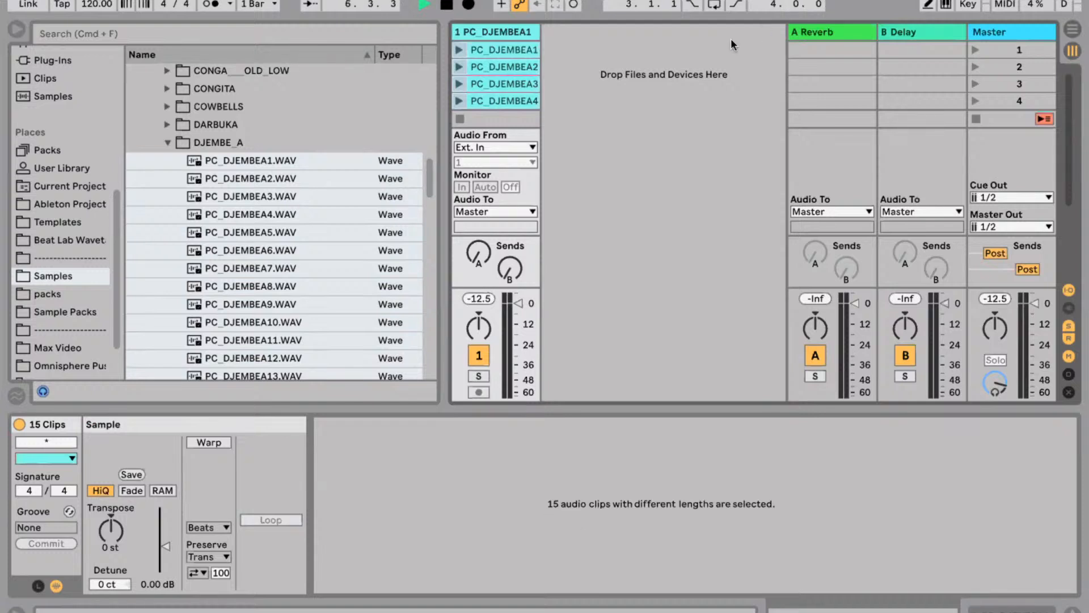
{"action": "left_click", "coordinate": [645, 400]}
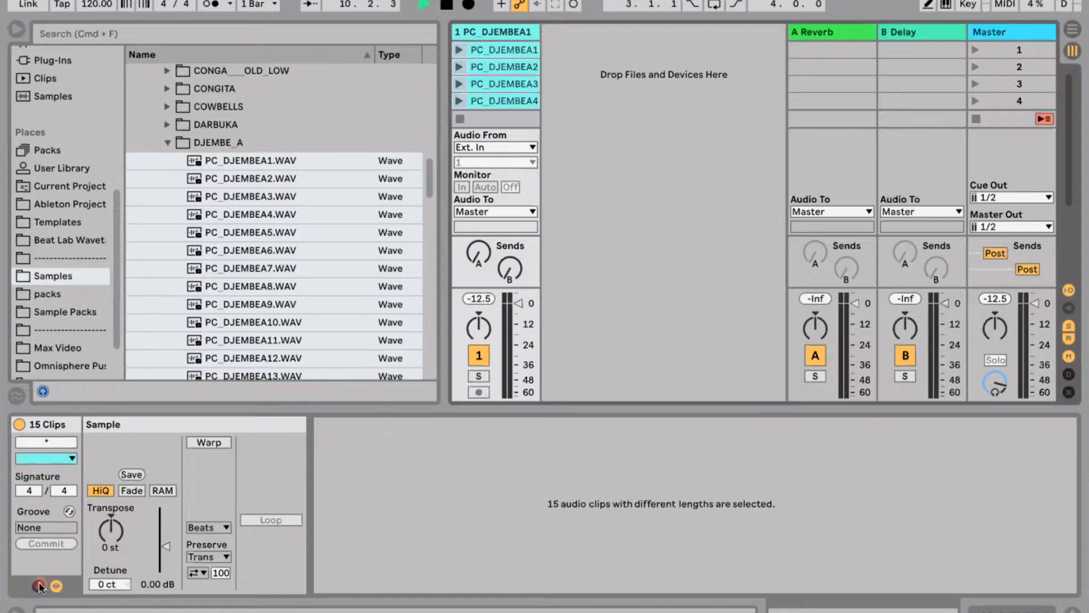
{"action": "left_click", "coordinate": [38, 585]}
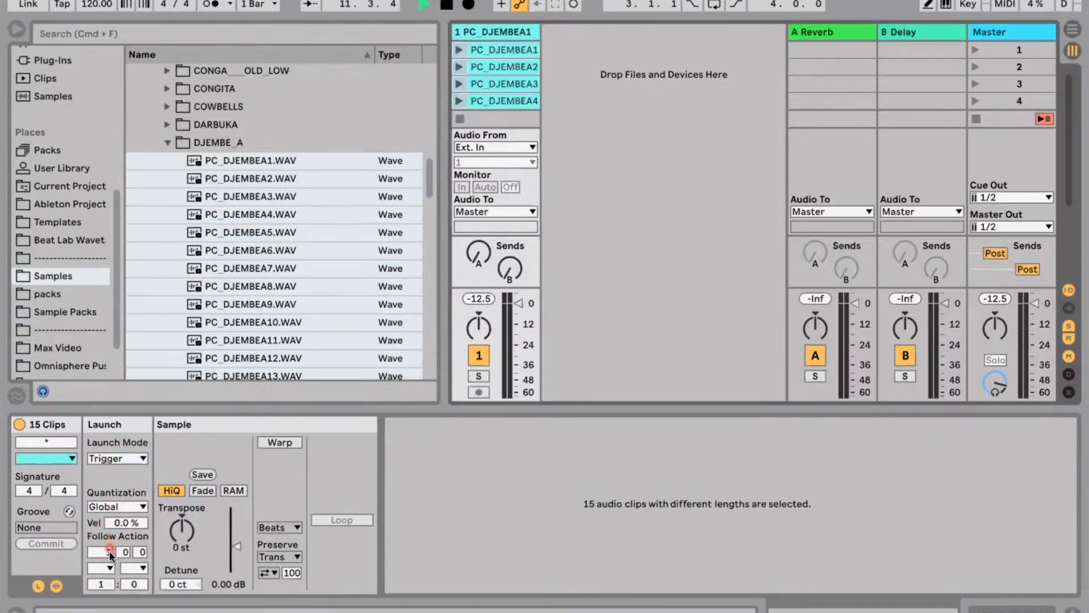
Set the follow action of the 15 selected djembe clips to Next, with a follow time of 1 0 0.
{"action": "left_click_drag", "start_coordinate": [109, 551], "coordinate": [117, 475]}
{"action": "left_click_drag", "start_coordinate": [101, 553], "coordinate": [105, 547]}
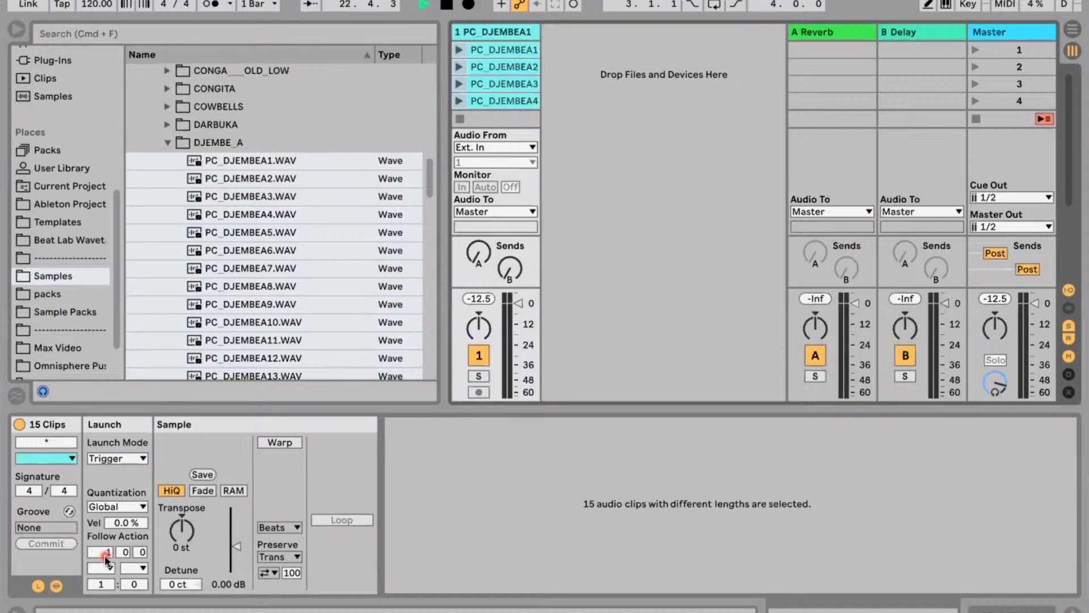
{"action": "left_click", "coordinate": [107, 567]}
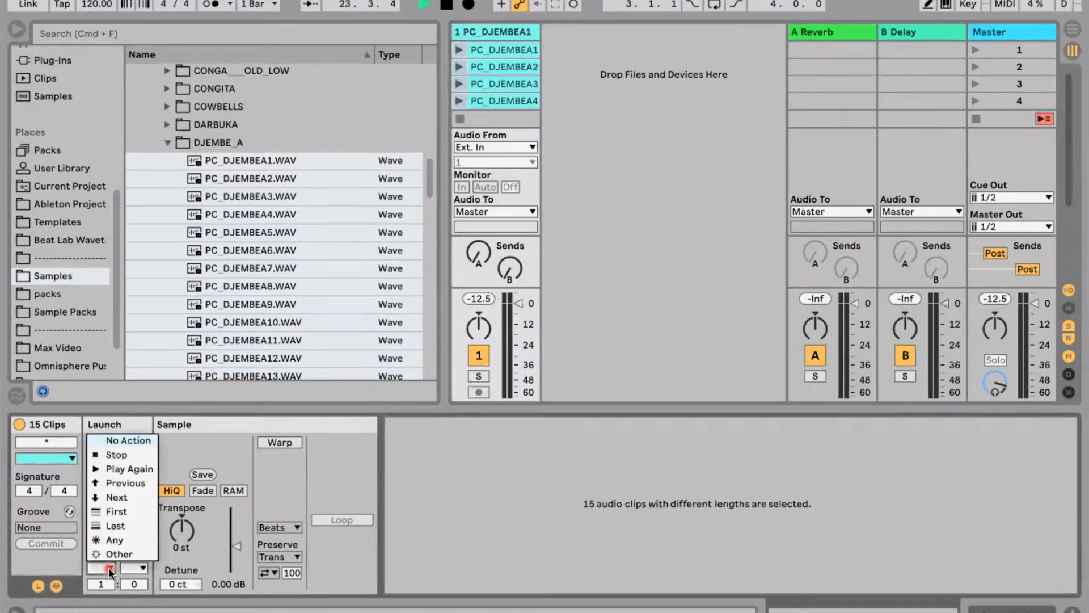
{"action": "left_click", "coordinate": [131, 497]}
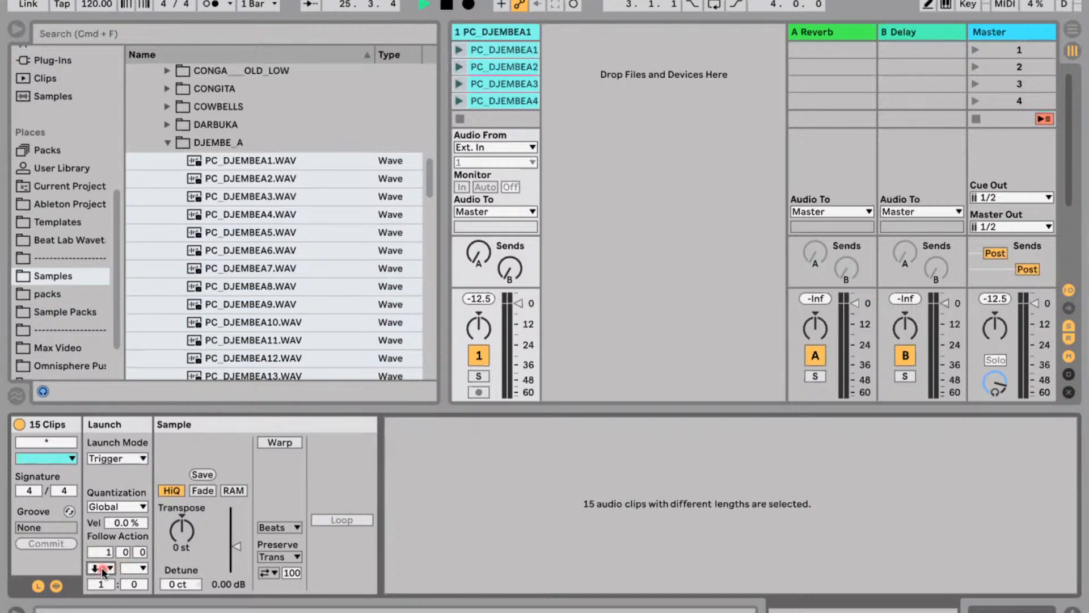
{"action": "left_click", "coordinate": [102, 568]}
{"action": "left_click", "coordinate": [107, 568]}
Shorten the follow action time of the 15 selected djembe clips to 0 0 1.
{"action": "left_click", "coordinate": [105, 553]}
{"action": "left_click", "coordinate": [123, 551]}
{"action": "left_click", "coordinate": [139, 552]}
{"action": "left_click", "coordinate": [104, 553]}
{"action": "type", "text": "0"}
{"action": "key", "text": "Return"}
Launch the first djembe clip, and hide the In/Out section and the browser to make room for more clip slots.
{"action": "left_click", "coordinate": [459, 51]}
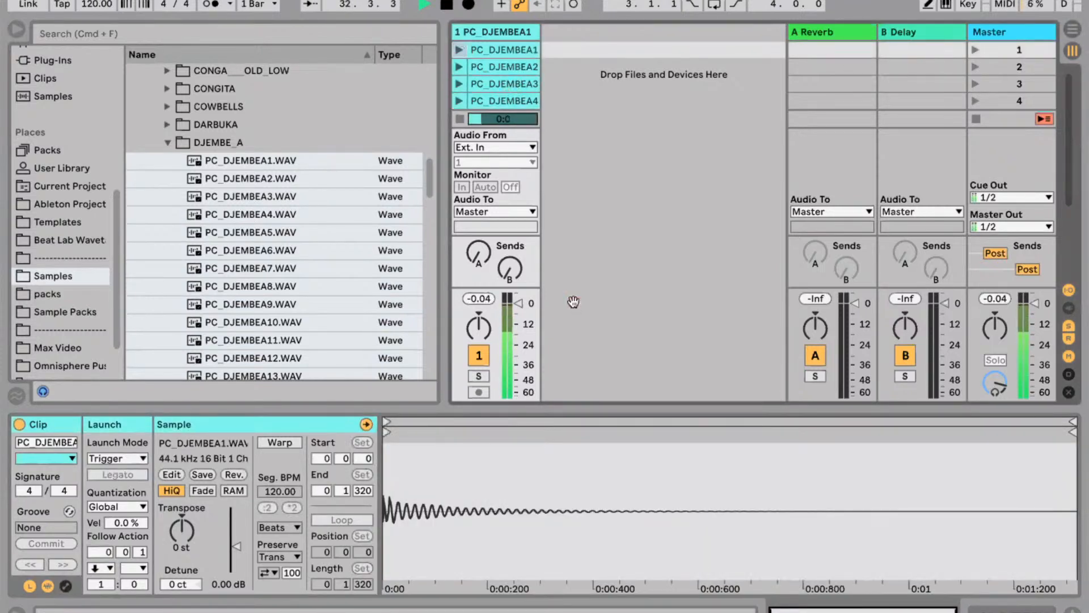
{"action": "key", "text": "super+alt+i"}
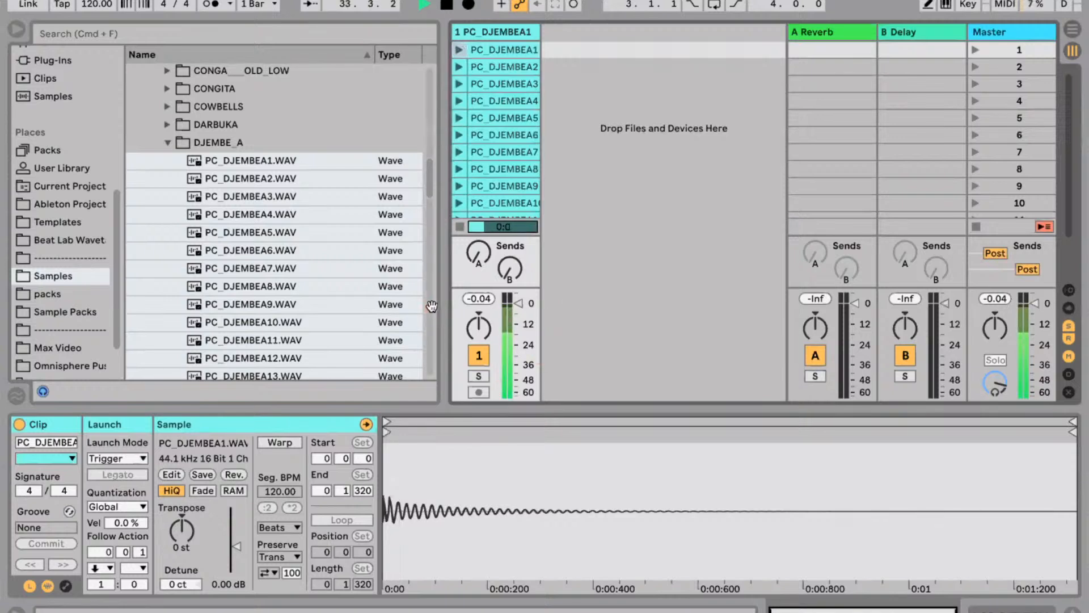
{"action": "key", "text": "super+alt+b"}
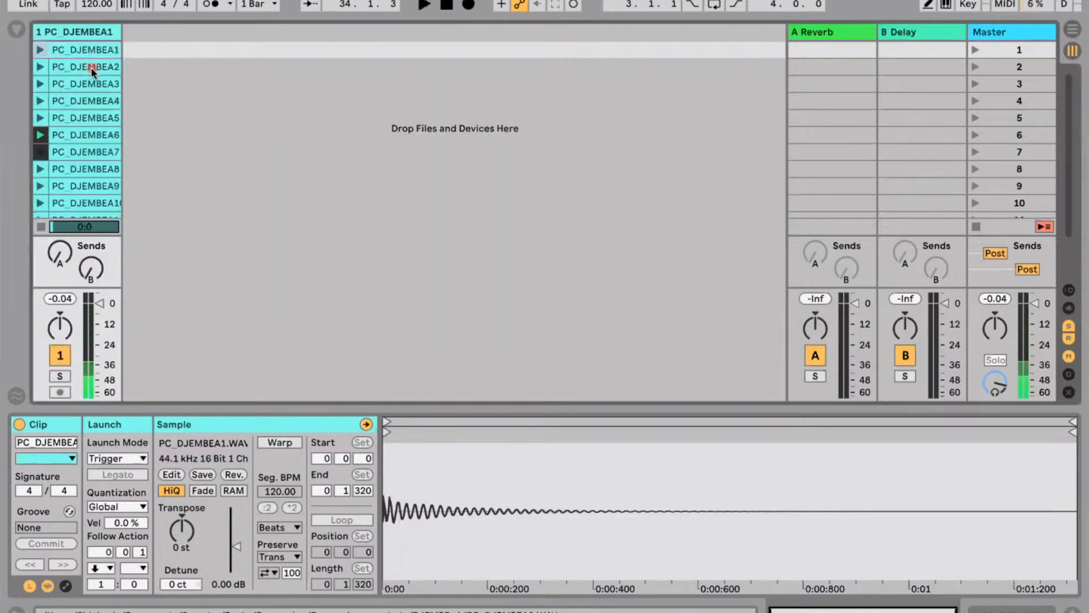
Set the follow action of all 15 djembe clips to Any and launch the first clip.
{"action": "key", "text": "super+a"}
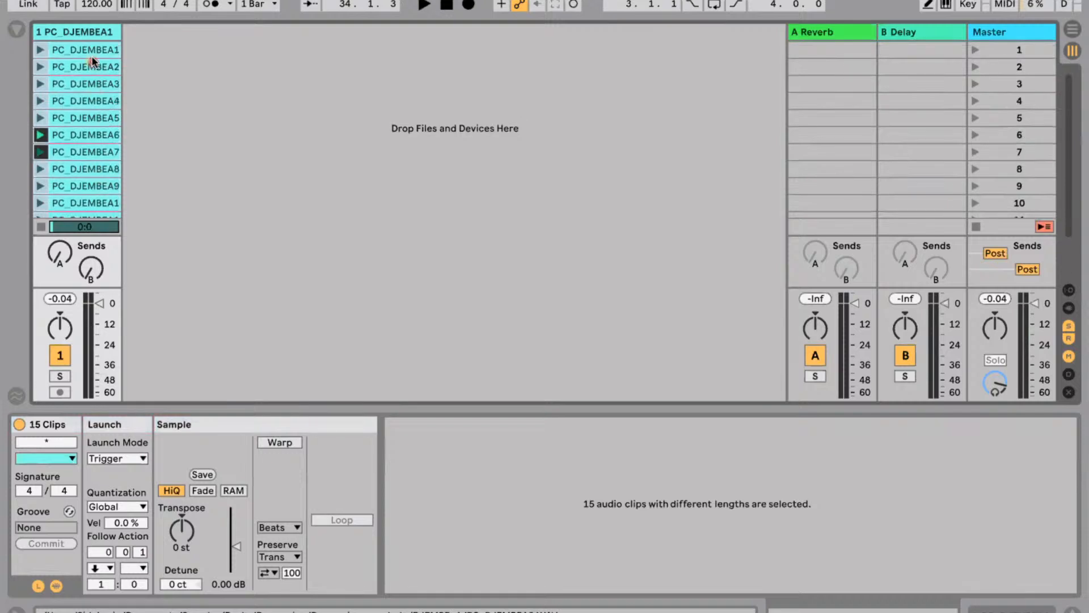
{"action": "left_click", "coordinate": [92, 57]}
{"action": "scroll", "coordinate": [97, 171], "scroll_direction": "down", "scroll_amount": 5}
{"action": "left_click", "coordinate": [96, 205], "text": "shift"}
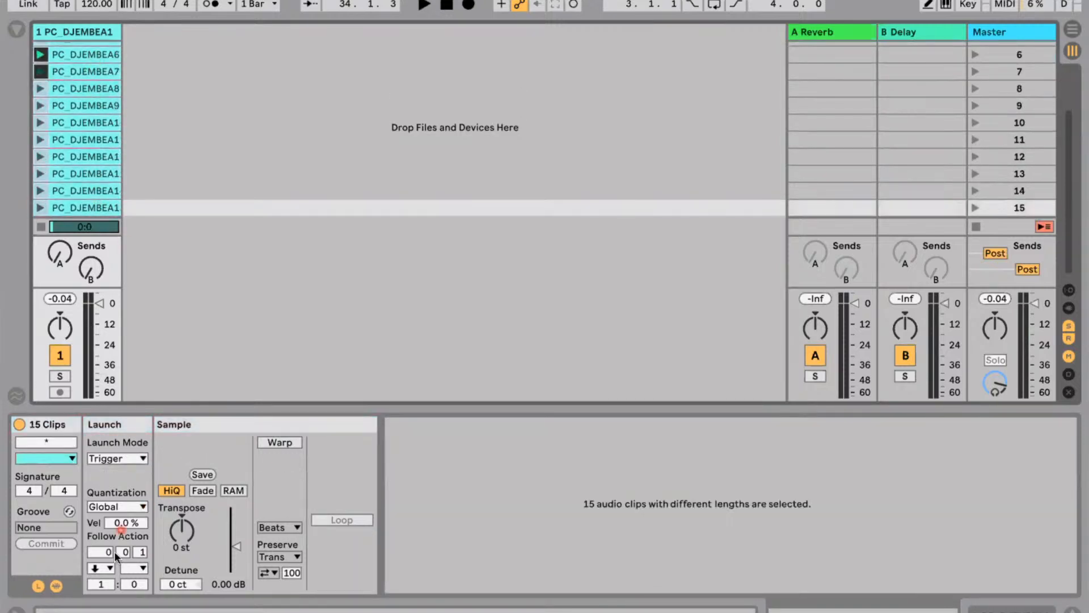
{"action": "left_click", "coordinate": [106, 566]}
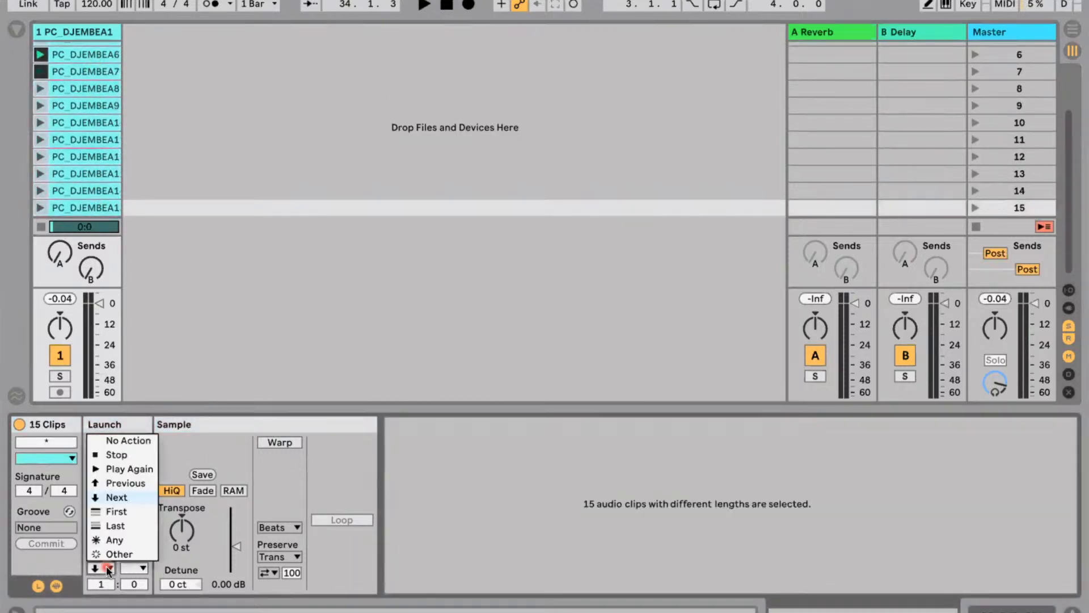
{"action": "left_click", "coordinate": [125, 541]}
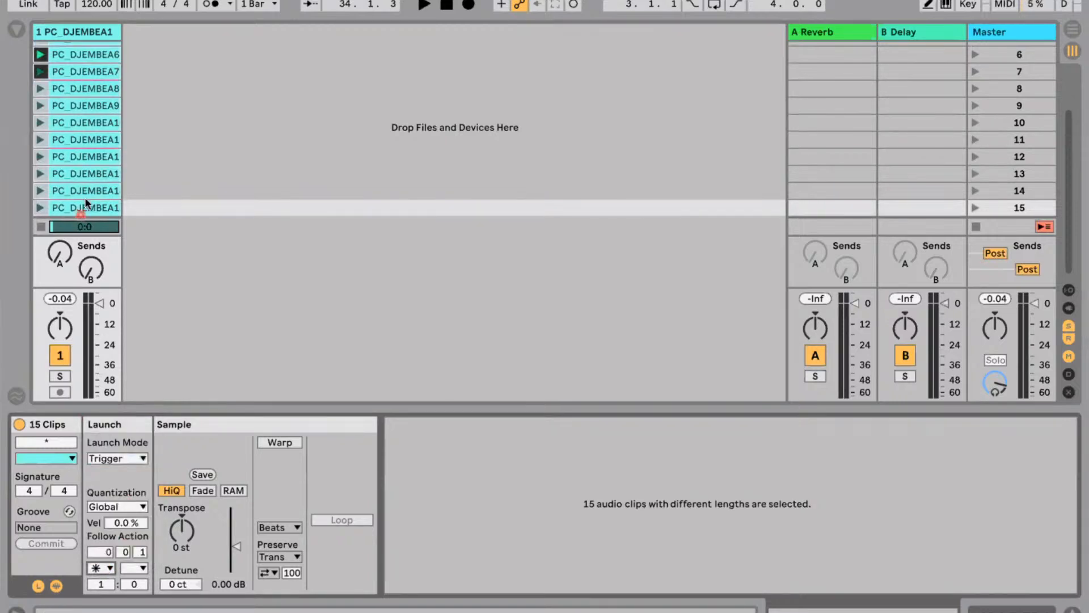
{"action": "scroll", "coordinate": [84, 196], "scroll_direction": "up", "scroll_amount": 5}
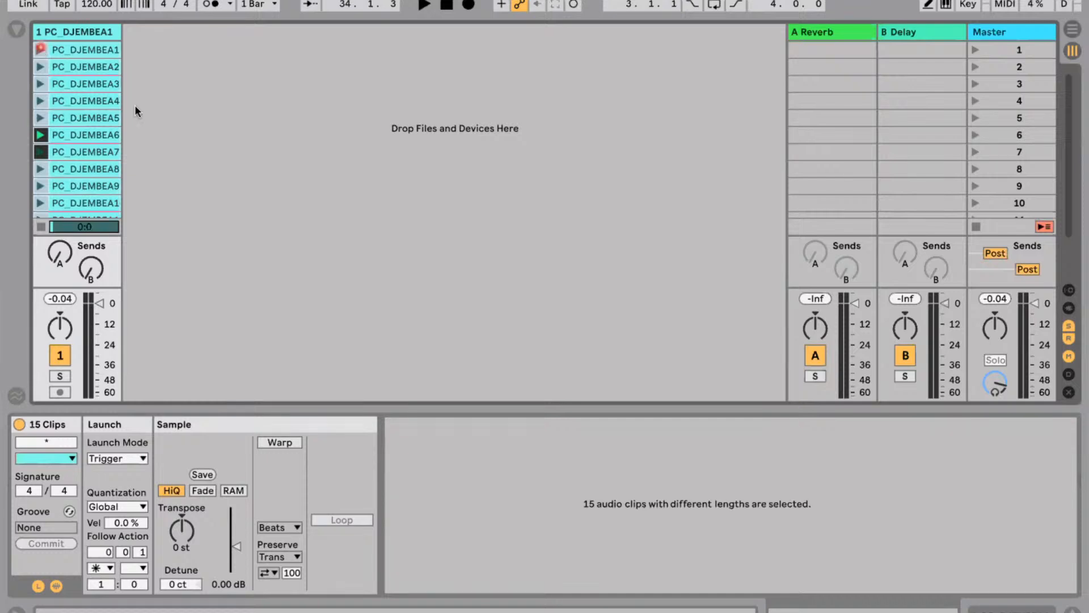
{"action": "left_click", "coordinate": [40, 50]}
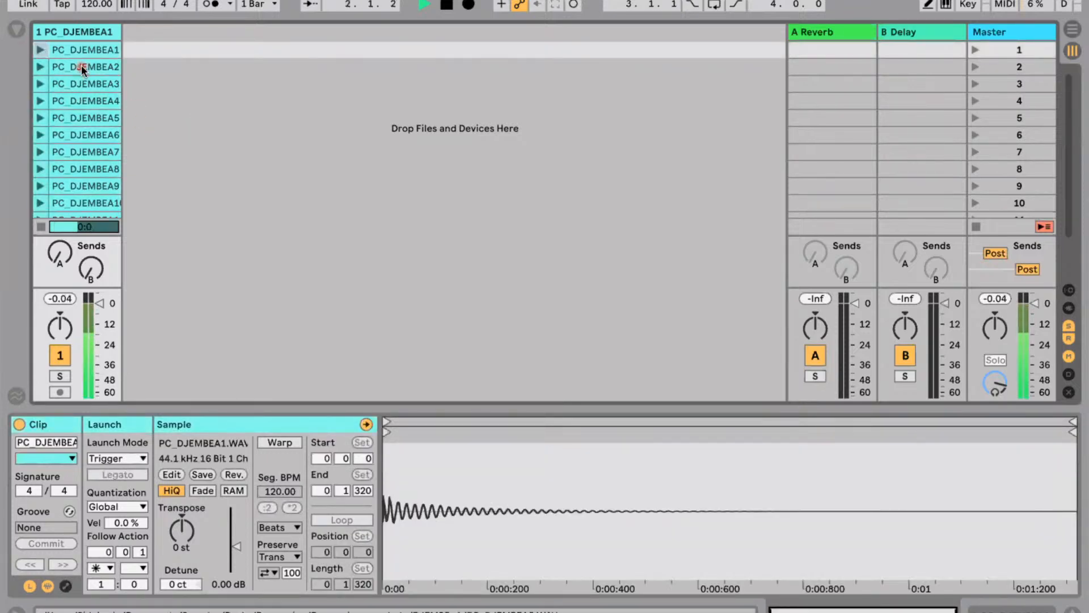
Set the follow action time of all 15 djembe clips to 0 1 0 and launch PC_DJEMBEA9.
{"action": "scroll", "coordinate": [93, 63], "scroll_direction": "down", "scroll_amount": 5}
{"action": "left_click", "coordinate": [87, 208], "text": "shift"}
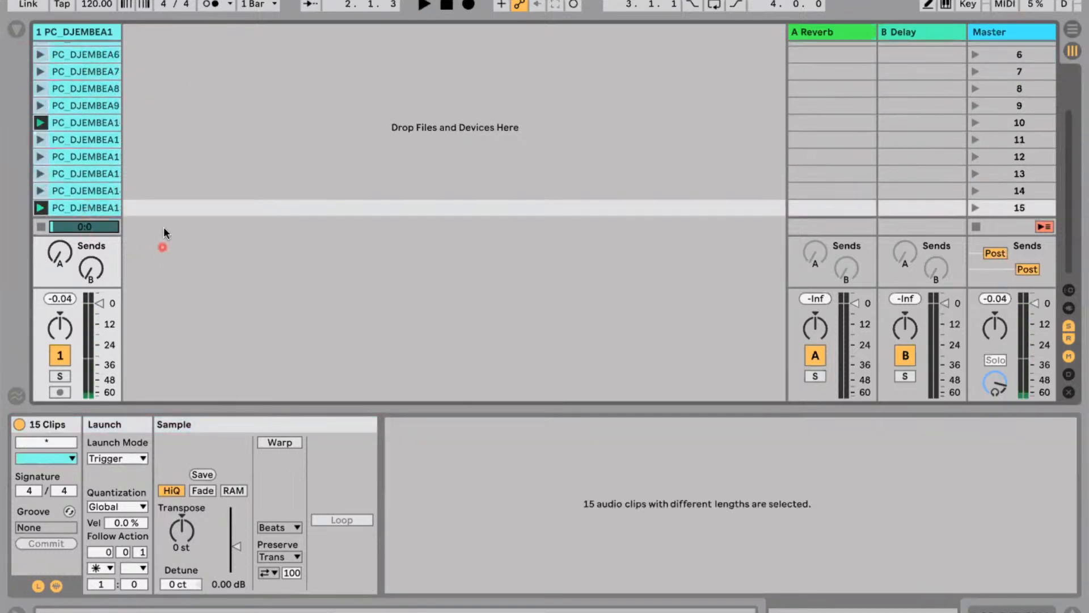
{"action": "left_click", "coordinate": [129, 554]}
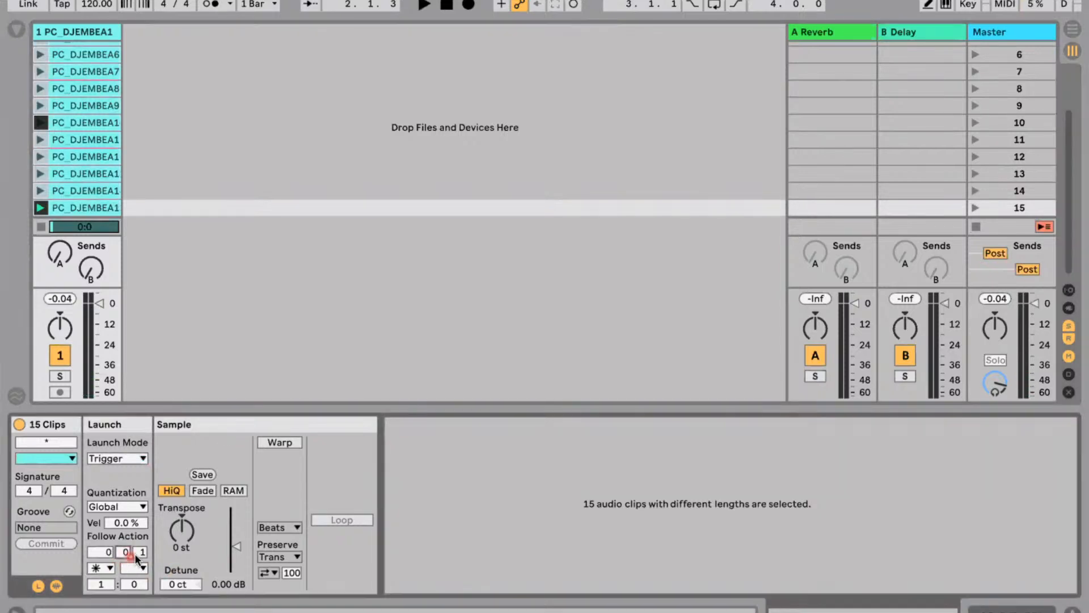
{"action": "left_click", "coordinate": [38, 108]}
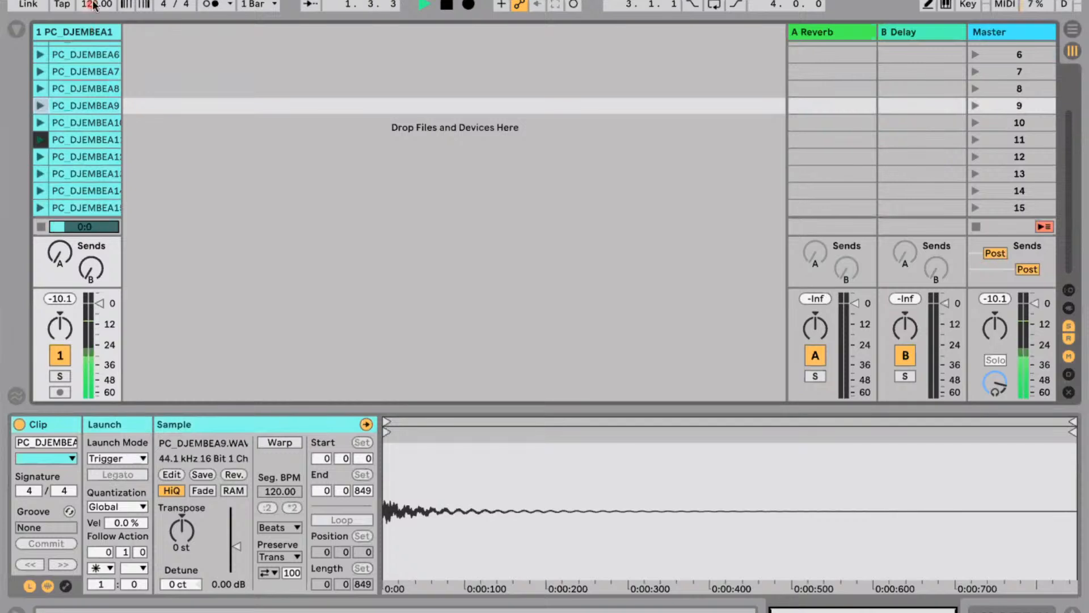
Lower the song tempo to 105 BPM and watch the djembe clips trigger one another.
{"action": "left_click_drag", "start_coordinate": [94, 5], "coordinate": [83, 31]}
{"action": "scroll", "coordinate": [105, 90], "scroll_direction": "up", "scroll_amount": 5}
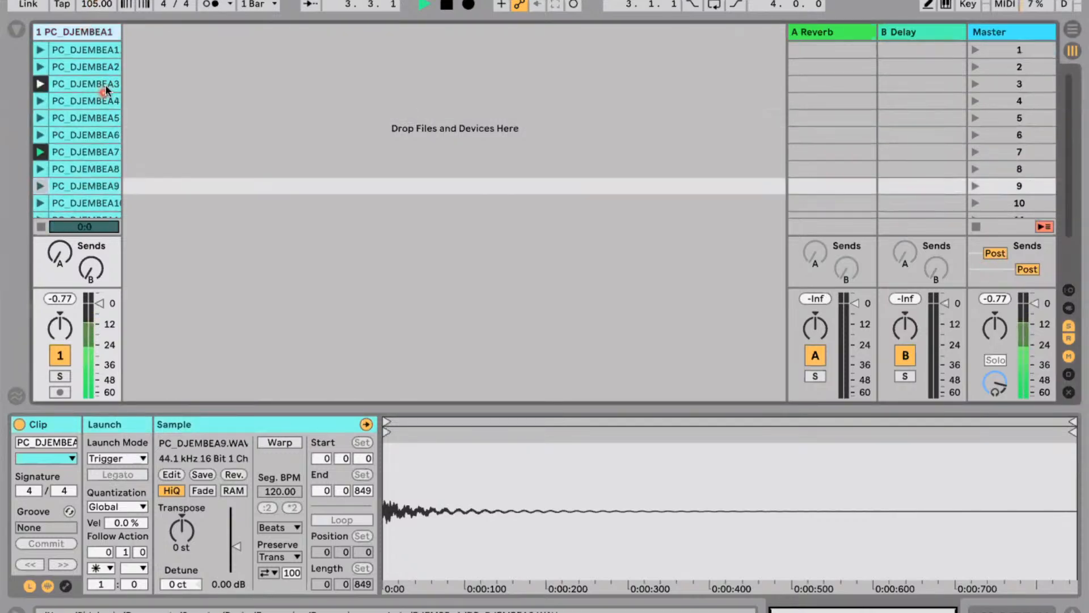
{"action": "scroll", "coordinate": [106, 85], "scroll_direction": "down", "scroll_amount": 1}
{"action": "scroll", "coordinate": [106, 83], "scroll_direction": "up", "scroll_amount": 1}
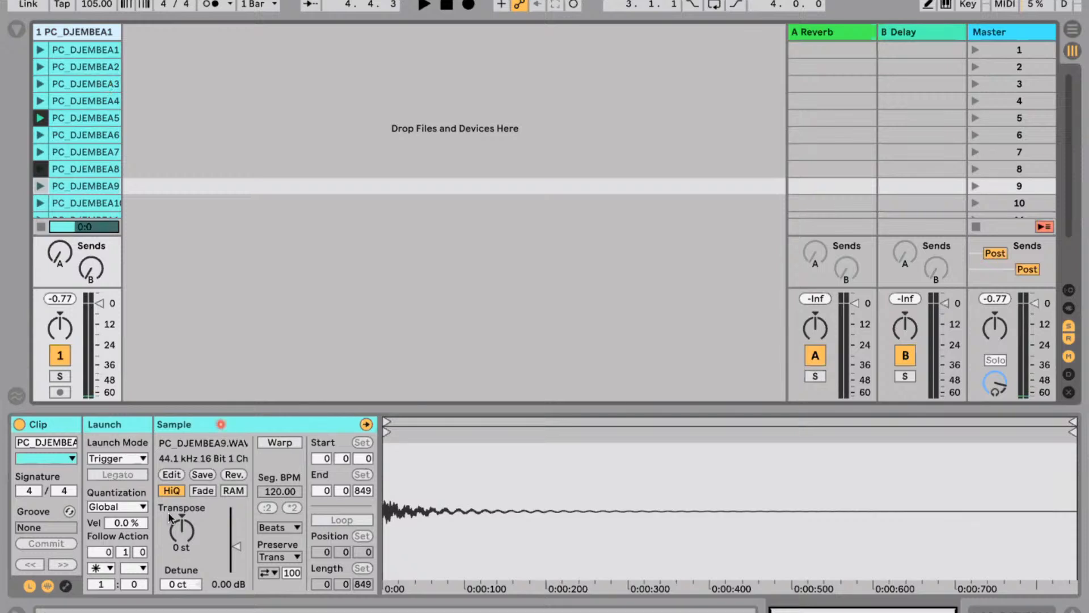
Set the follow action time of clips PC_DJEMBEA3 to PC_DJEMBEA6 to 0 0 1 and launch PC_DJEMBEA2.
{"action": "left_click", "coordinate": [83, 105]}
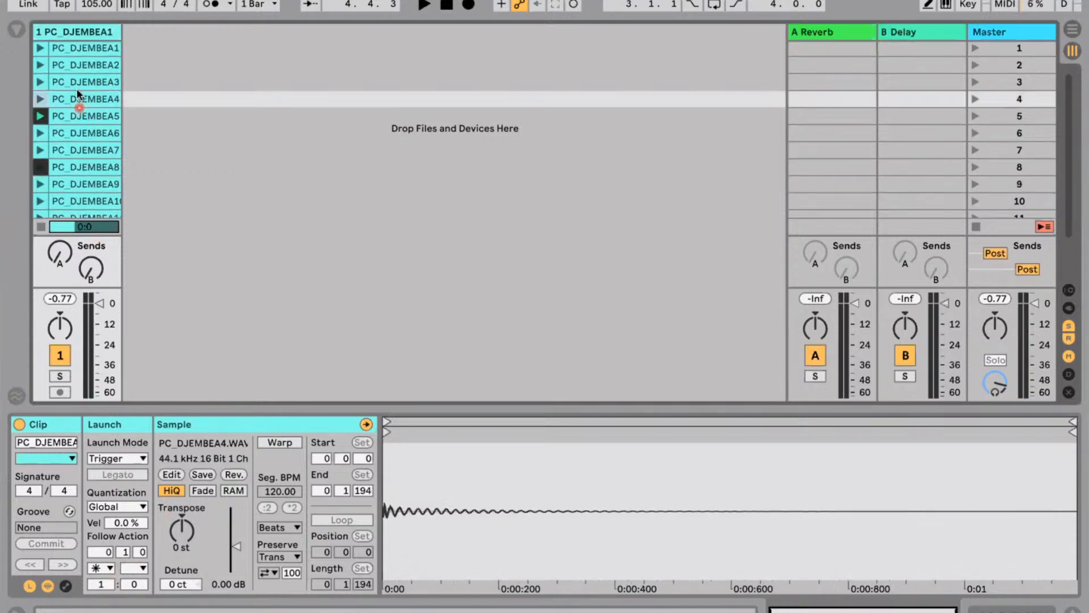
{"action": "left_click", "coordinate": [80, 83]}
{"action": "left_click", "coordinate": [81, 131], "text": "shift"}
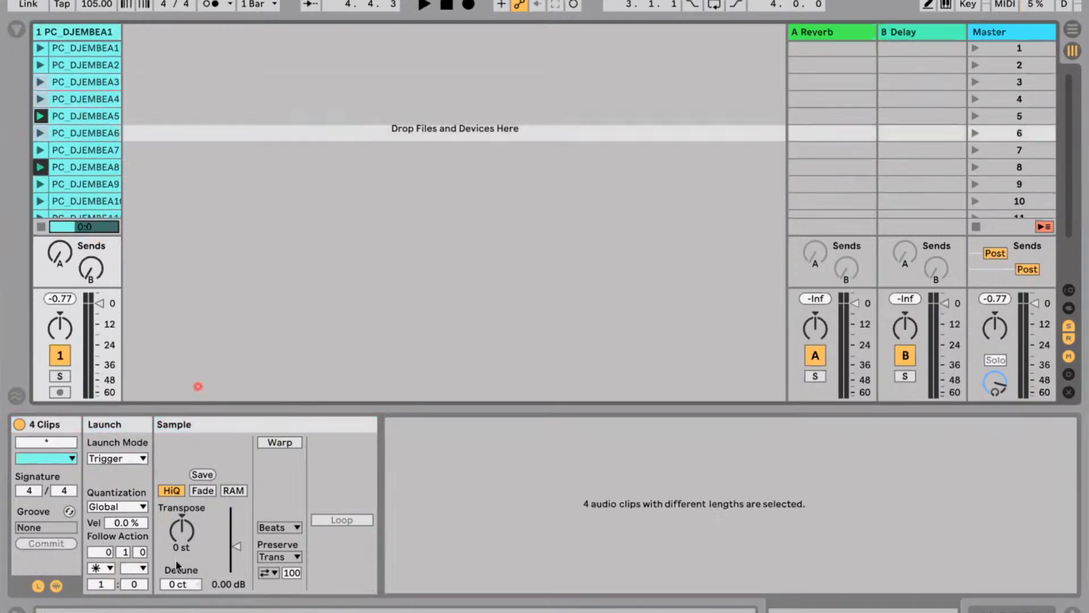
{"action": "left_click_drag", "start_coordinate": [140, 552], "coordinate": [139, 566]}
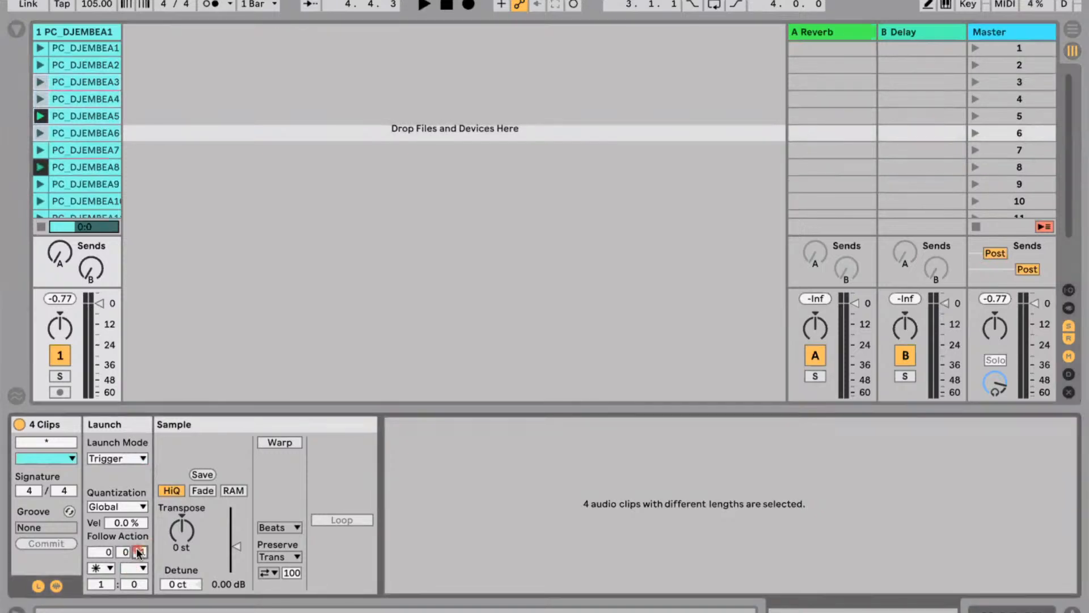
{"action": "left_click", "coordinate": [42, 62]}
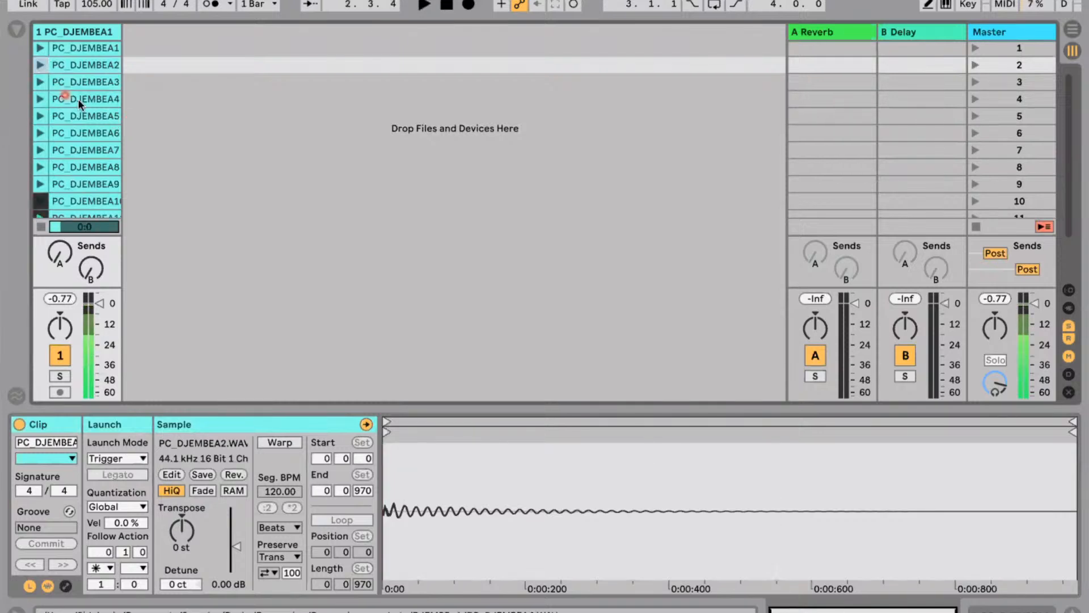
Insert a second audio track after the djembe track and show the browser again.
{"action": "left_click", "coordinate": [83, 36]}
{"action": "key", "text": "ctrl+t"}
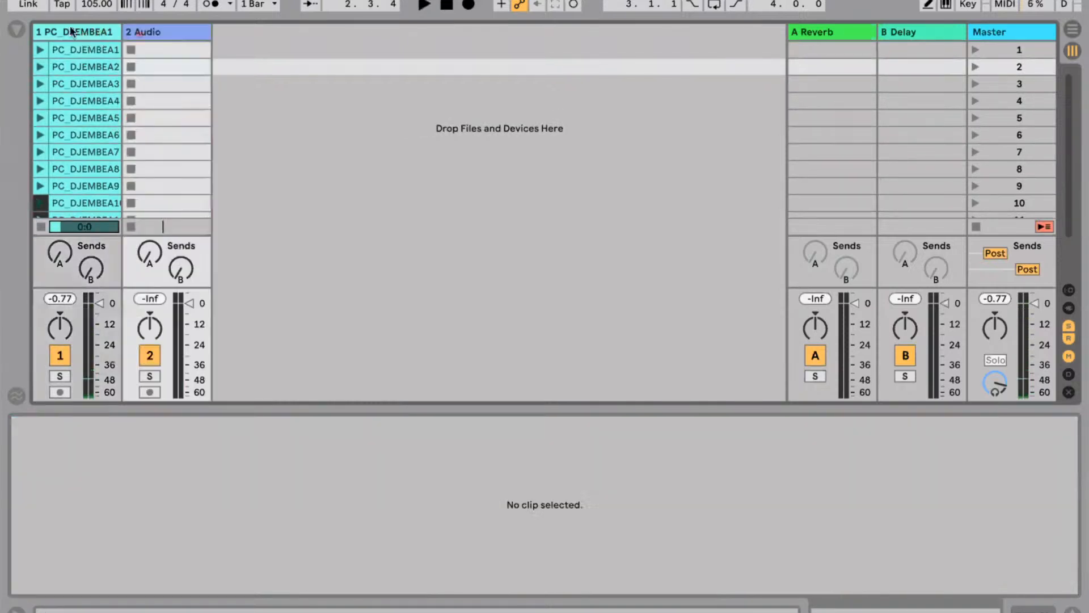
{"action": "key", "text": "super+alt+b"}
Collapse the DJEMBE_A folder and load all eight EGG_SHAKER samples into the second track's clip slots from the first scene.
{"action": "left_click", "coordinate": [168, 142]}
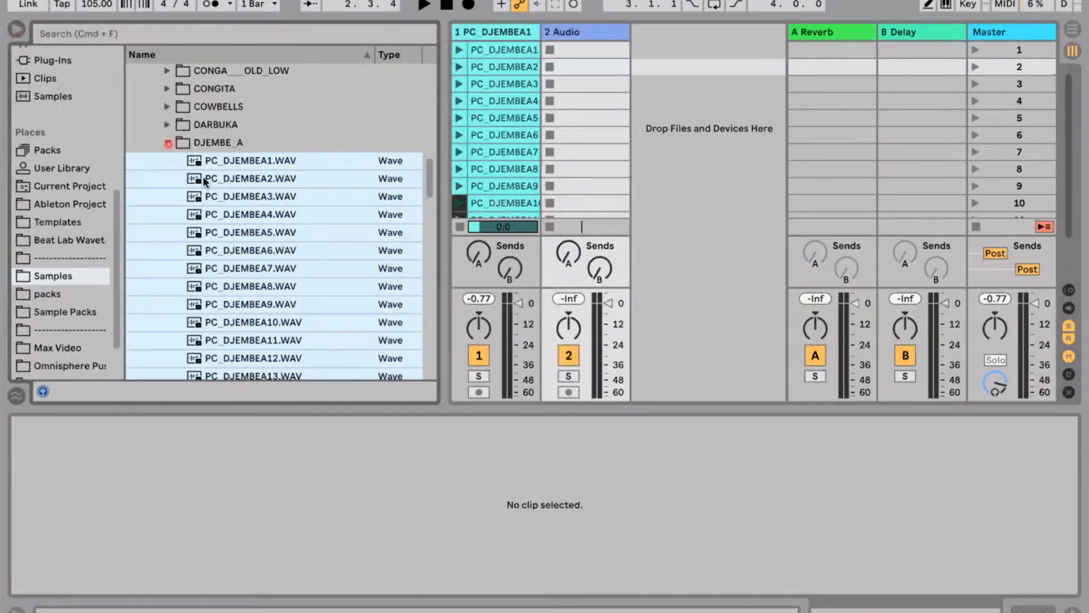
{"action": "scroll", "coordinate": [203, 177], "scroll_direction": "down", "scroll_amount": 5}
{"action": "left_click", "coordinate": [257, 105]}
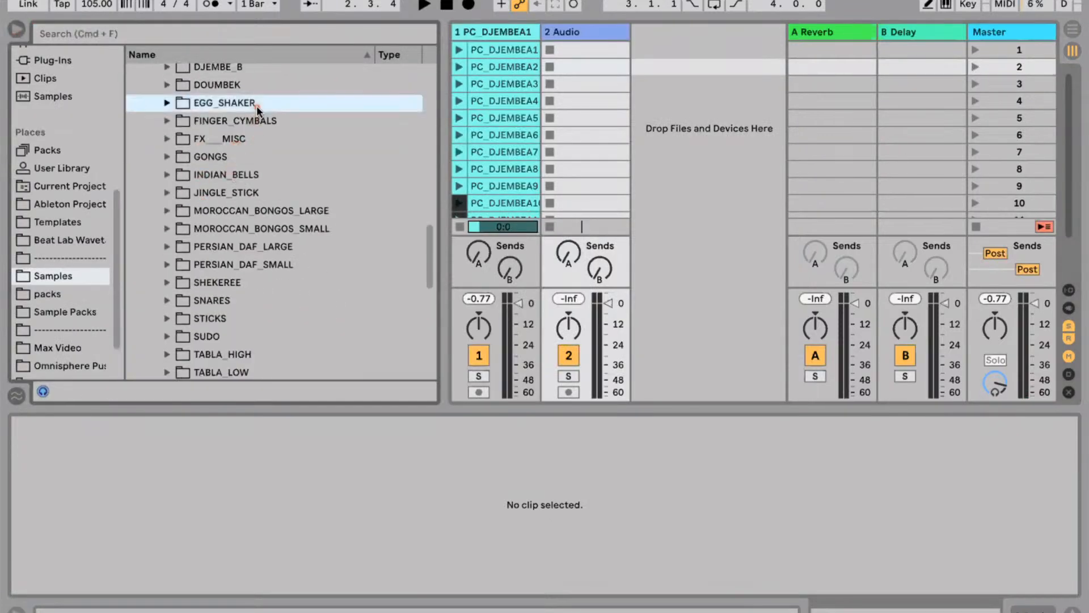
{"action": "key", "text": "shift+Down"}
{"action": "key", "text": "shift+Down"}
{"action": "key", "text": "shift+Down"}
{"action": "key", "text": "shift+Down"}
{"action": "key", "text": "shift+Down"}
{"action": "key", "text": "shift+Down"}
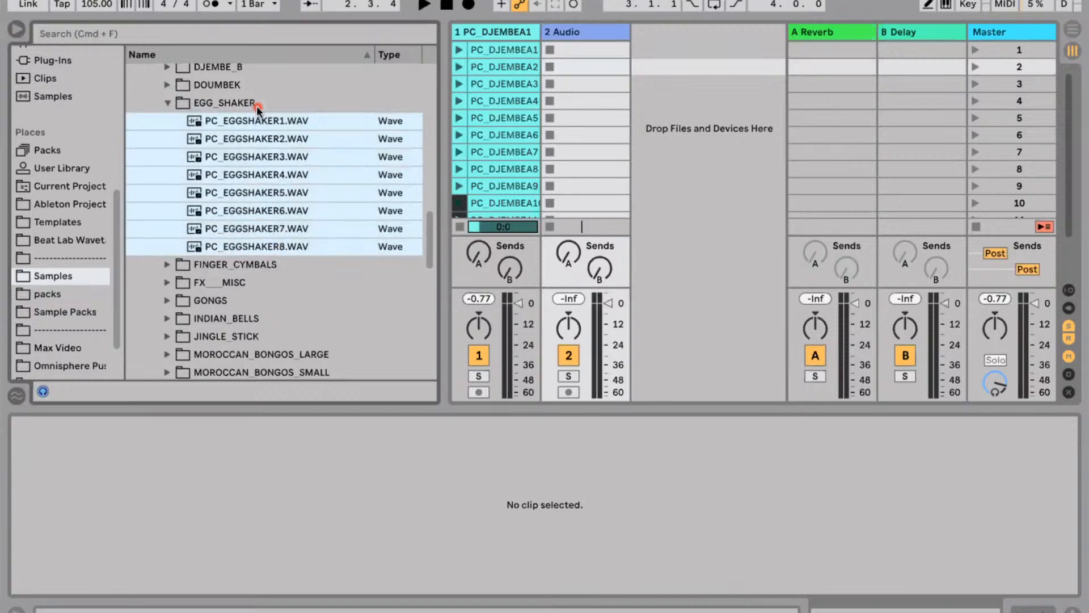
{"action": "left_click_drag", "start_coordinate": [246, 119], "coordinate": [595, 52]}
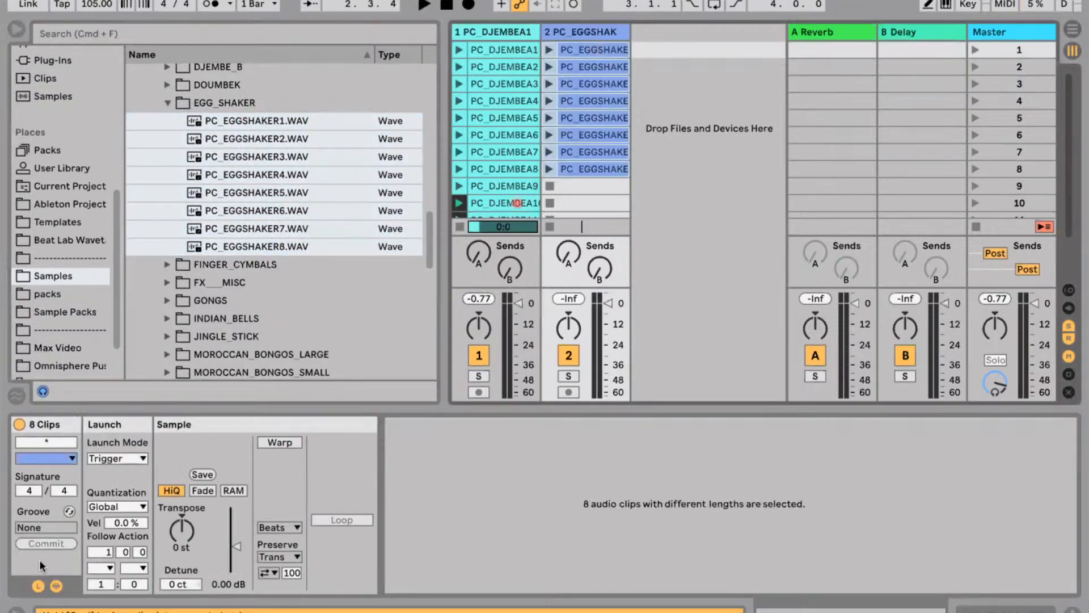
Set the eight egg shaker clips to follow action Any with a time of 0 0 2, and launch the first one.
{"action": "left_click", "coordinate": [105, 548]}
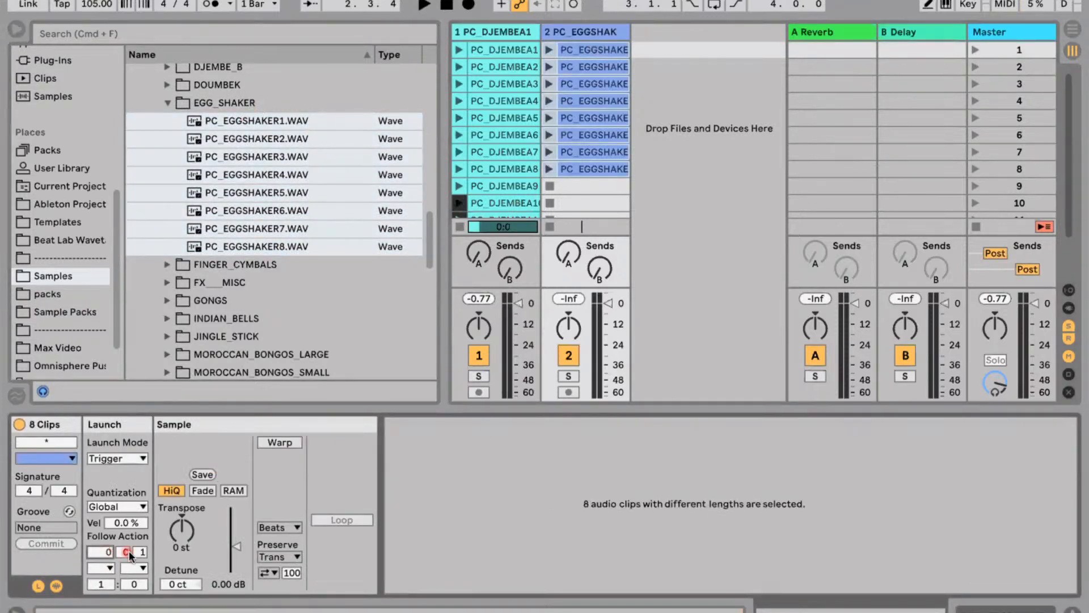
{"action": "left_click", "coordinate": [159, 523]}
{"action": "left_click", "coordinate": [101, 568]}
{"action": "left_click", "coordinate": [125, 541]}
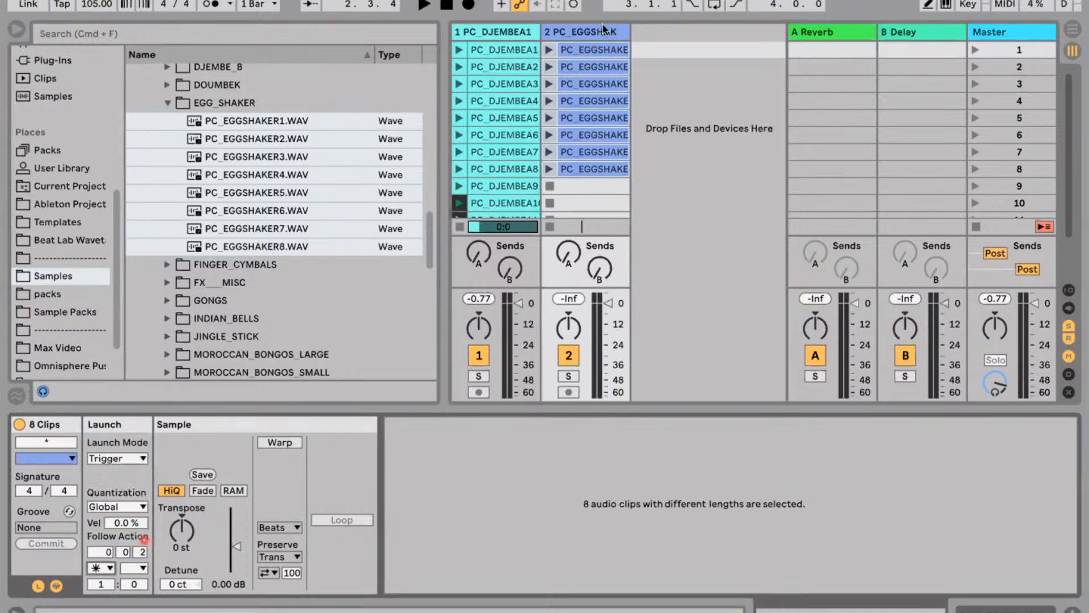
{"action": "left_click", "coordinate": [555, 50]}
Insert a third audio track and collapse the EGG_SHAKER sample folder.
{"action": "key", "text": "super+t"}
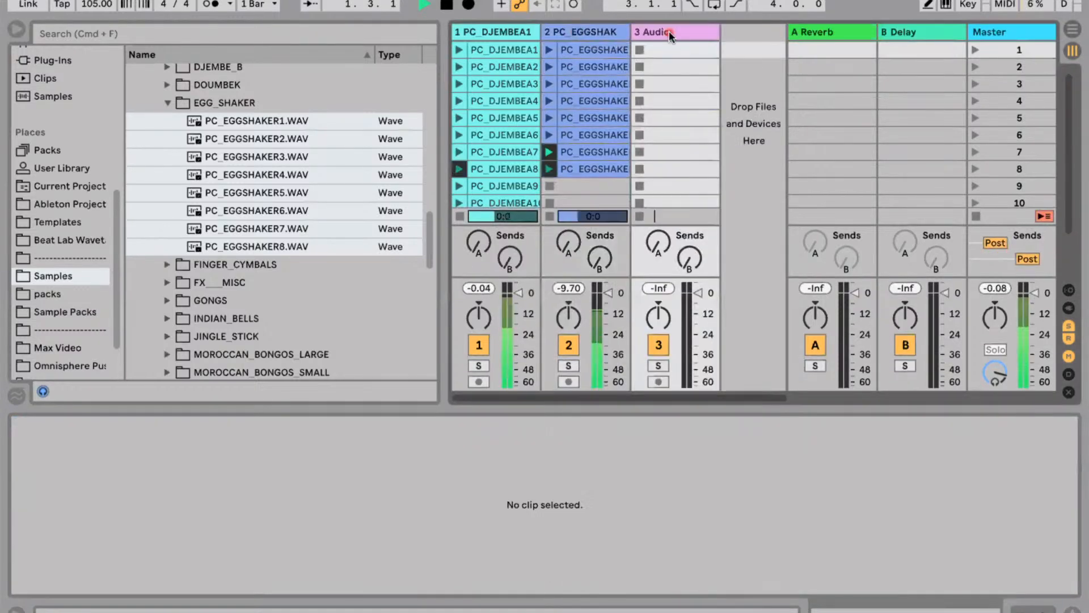
{"action": "left_click", "coordinate": [173, 101]}
{"action": "left_click", "coordinate": [169, 103]}
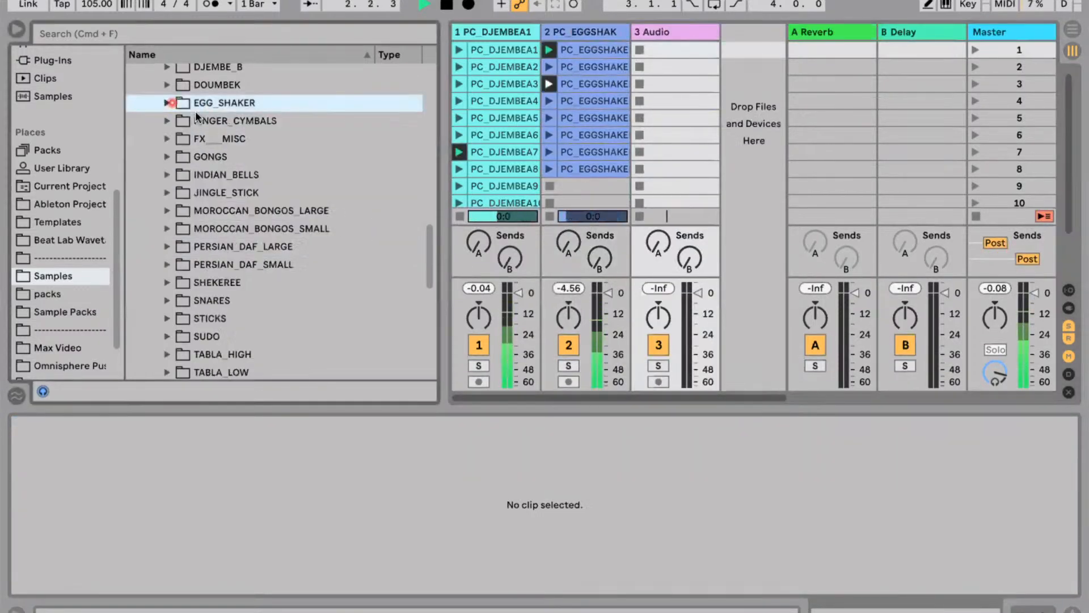
Stop playback, expand the STICKS folder and load samples PC_STICKS1 to PC_STICKS16 into the third track's clip slots from the first scene.
{"action": "scroll", "coordinate": [297, 185], "scroll_direction": "down", "scroll_amount": 3}
{"action": "key", "text": "space"}
{"action": "left_click", "coordinate": [229, 239]}
{"action": "key", "text": "Down"}
{"action": "key", "text": "Right"}
{"action": "key", "text": "Down"}
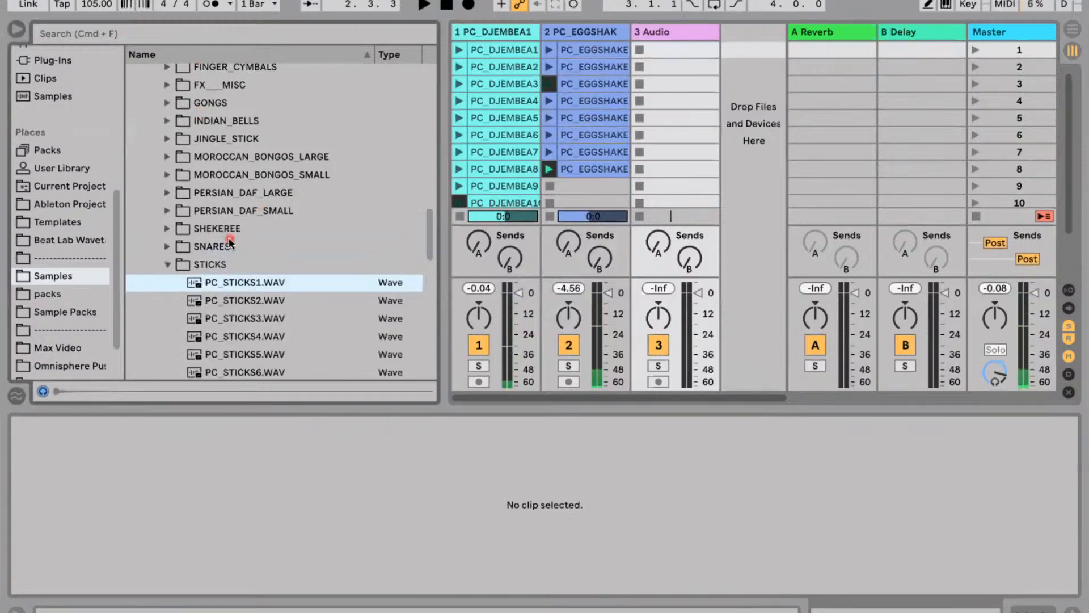
{"action": "scroll", "coordinate": [274, 284], "scroll_direction": "down", "scroll_amount": 5}
{"action": "left_click", "coordinate": [226, 284], "text": "shift"}
{"action": "left_click_drag", "start_coordinate": [226, 283], "coordinate": [662, 54]}
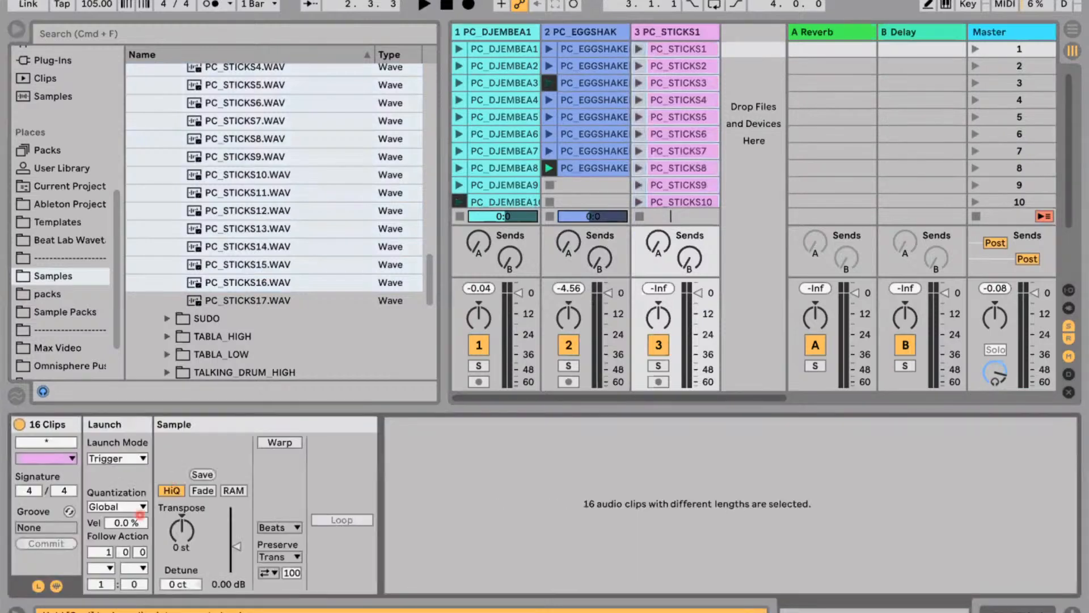
Set the sixteen sticks clips to follow action Any with a time of 0 0 1, and launch PC_STICKS2.
{"action": "left_click", "coordinate": [103, 566]}
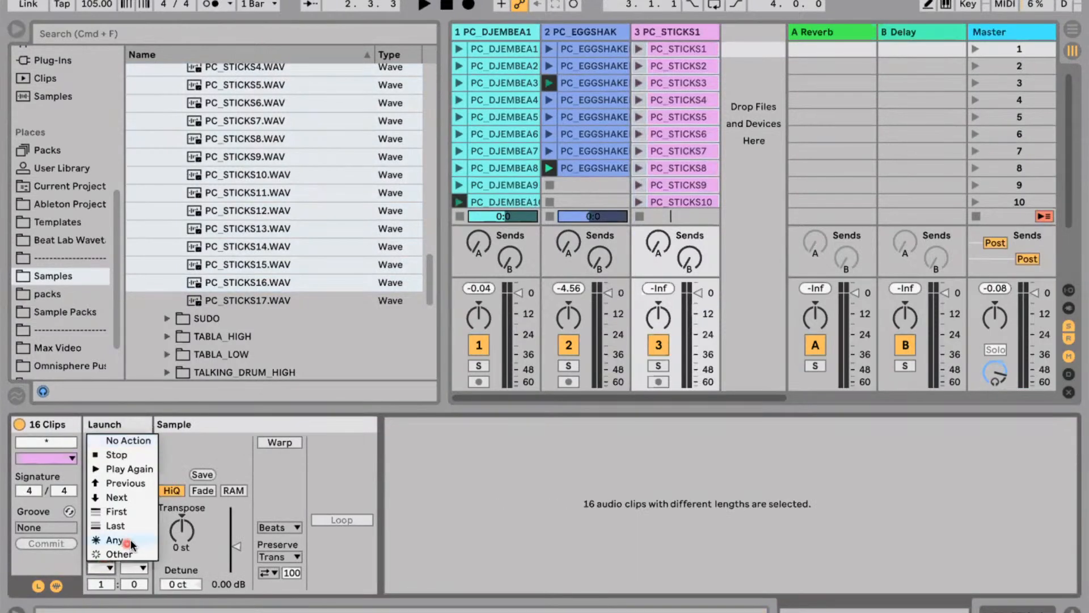
{"action": "left_click", "coordinate": [131, 539]}
{"action": "left_click", "coordinate": [641, 66]}
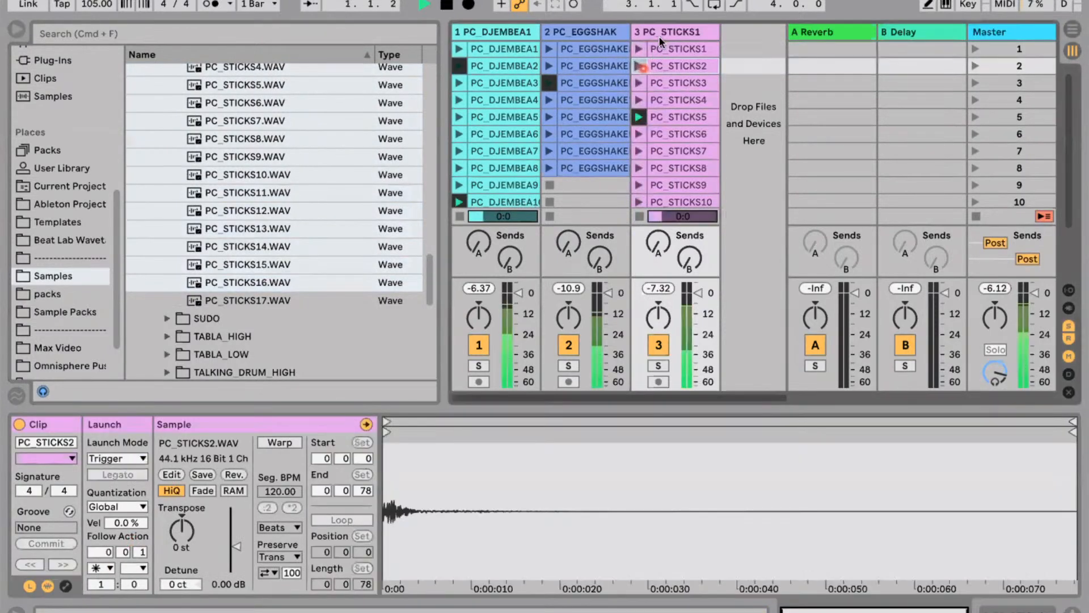
Insert a fourth audio track and collapse the STICKS sample folder.
{"action": "key", "text": "super+t"}
{"action": "scroll", "coordinate": [261, 153], "scroll_direction": "up", "scroll_amount": 8}
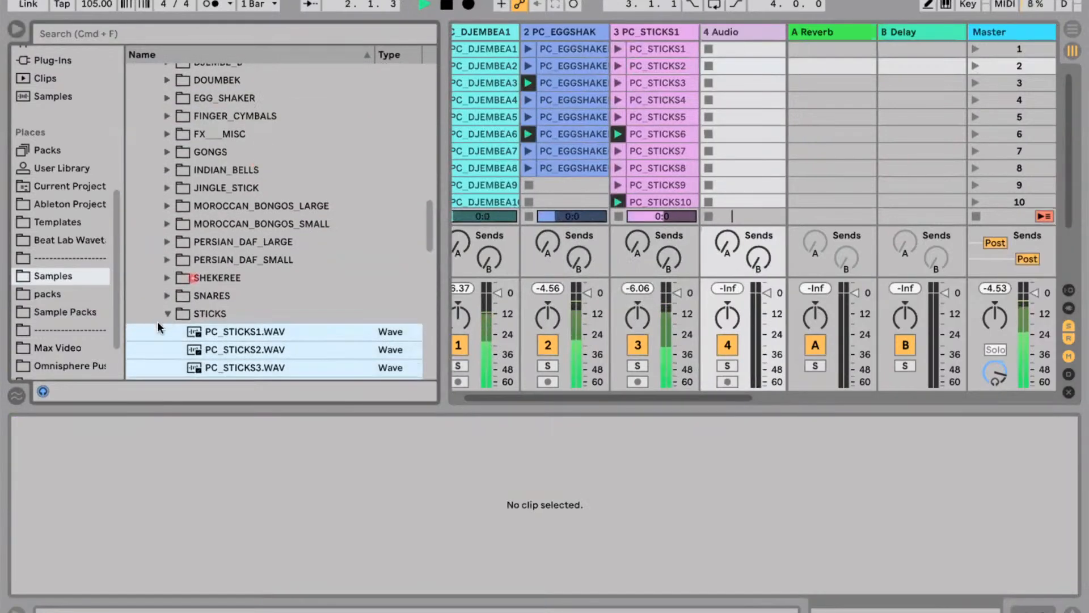
{"action": "left_click", "coordinate": [167, 314]}
Expand the DARBUKA folder and load samples PC_DARBUKA1 to PC_DARBUKA23 into the fourth track's clip slots from the first scene.
{"action": "scroll", "coordinate": [186, 265], "scroll_direction": "up", "scroll_amount": 6}
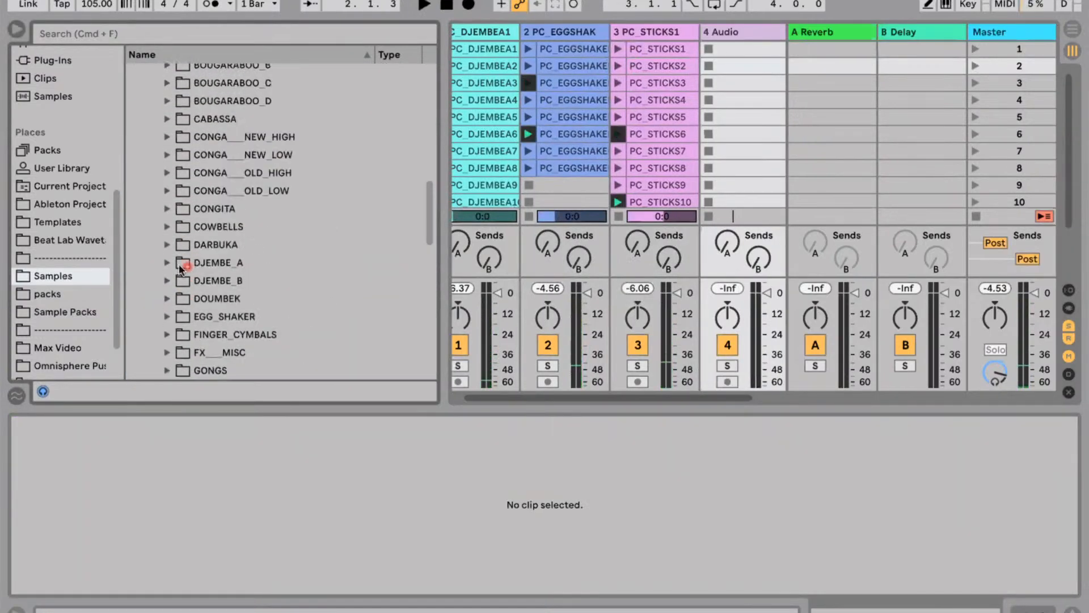
{"action": "left_click", "coordinate": [167, 244]}
{"action": "left_click", "coordinate": [287, 270]}
{"action": "scroll", "coordinate": [281, 272], "scroll_direction": "down", "scroll_amount": 7}
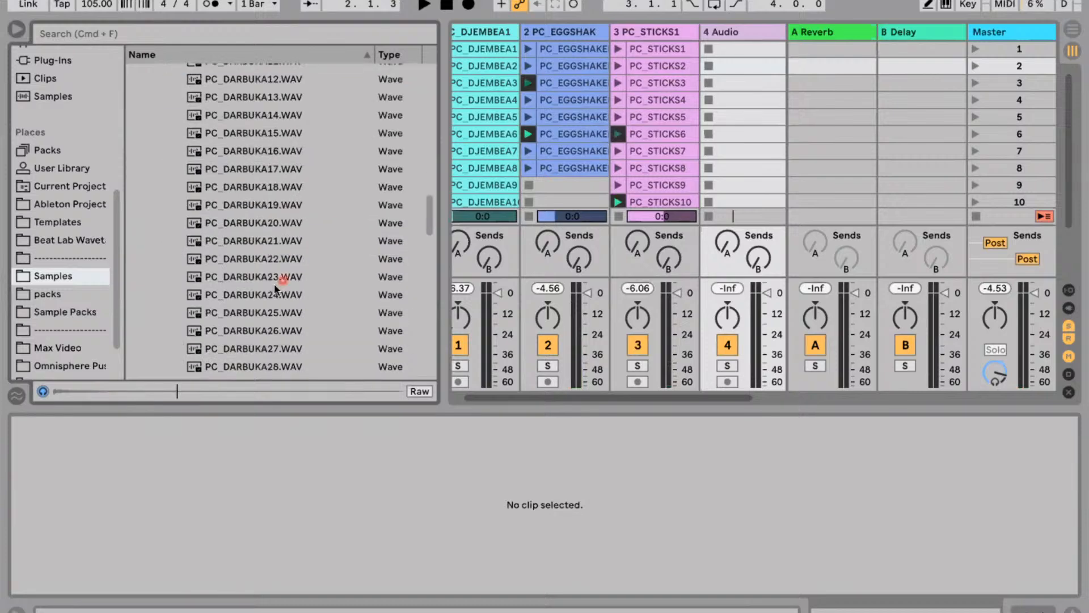
{"action": "left_click", "coordinate": [274, 283], "text": "shift"}
{"action": "left_click_drag", "start_coordinate": [274, 284], "coordinate": [679, 51]}
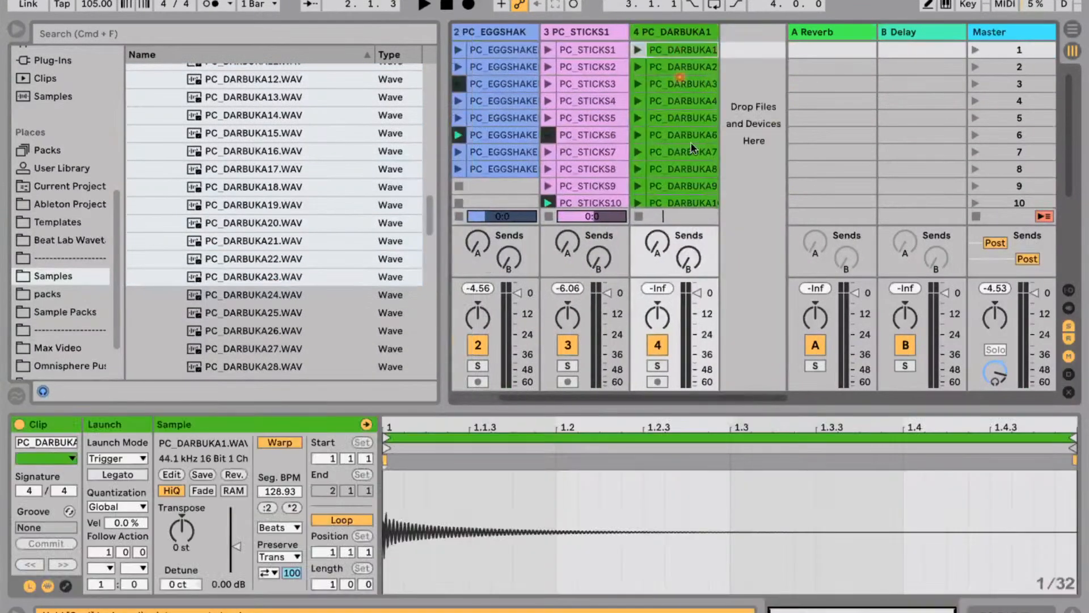
Set the 23 darbuka clips to follow action Any with a time of 0 0 3, and launch the one in scene 15.
{"action": "left_click", "coordinate": [101, 552]}
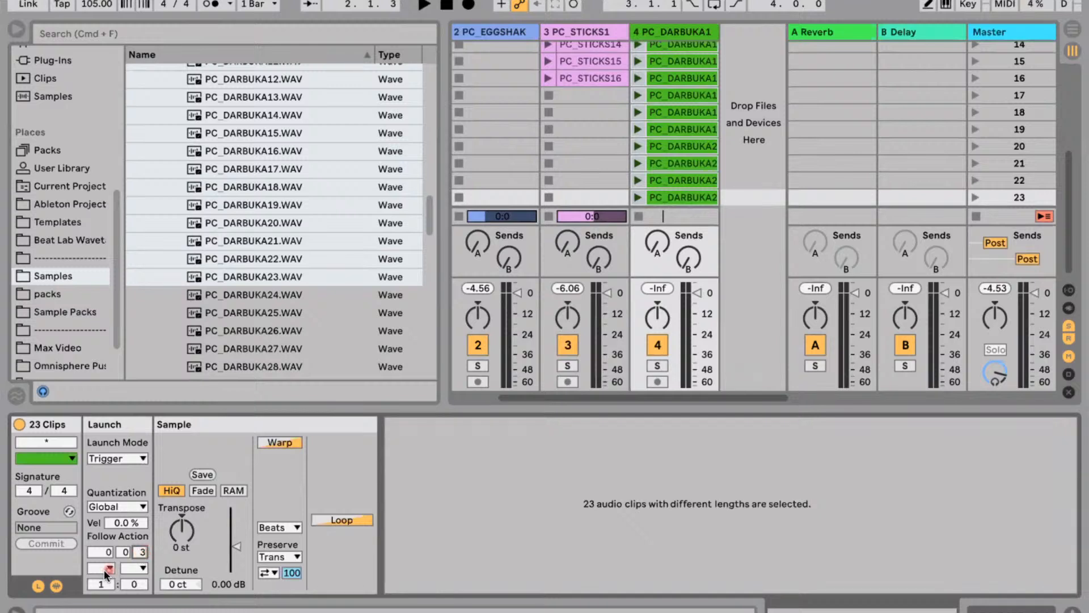
{"action": "left_click", "coordinate": [104, 569]}
{"action": "left_click", "coordinate": [120, 540]}
{"action": "left_click", "coordinate": [658, 92]}
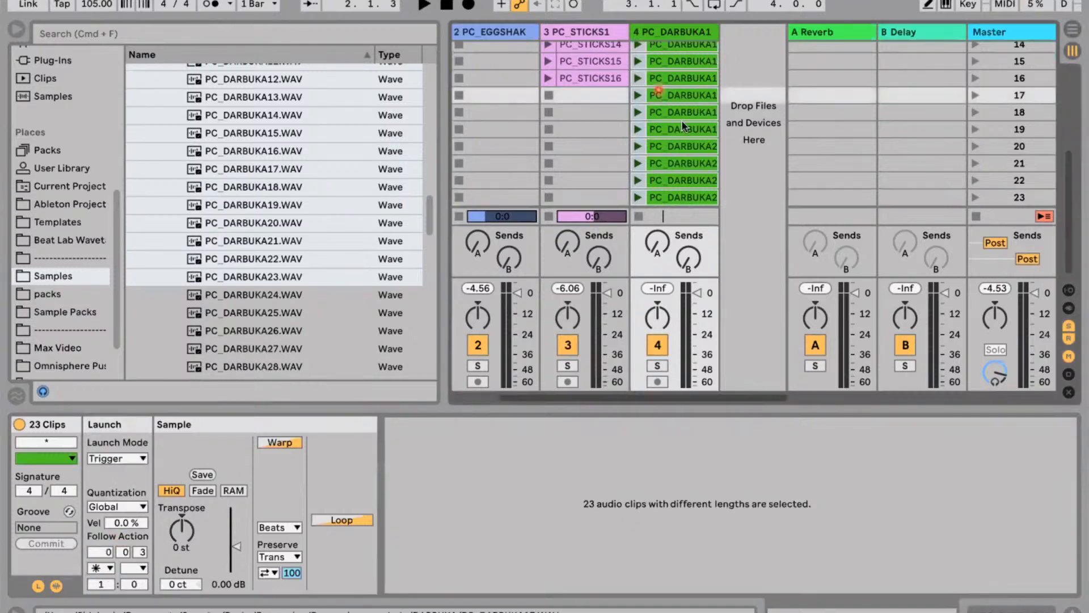
{"action": "left_click", "coordinate": [681, 180], "text": "shift"}
{"action": "left_click_drag", "start_coordinate": [138, 549], "coordinate": [159, 540]}
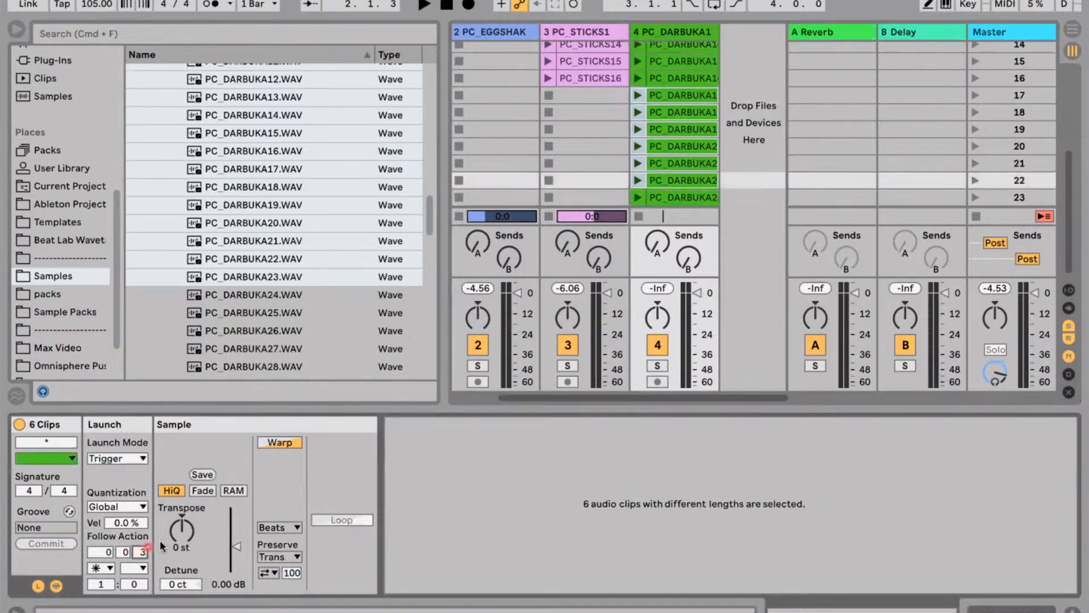
{"action": "left_click", "coordinate": [638, 59]}
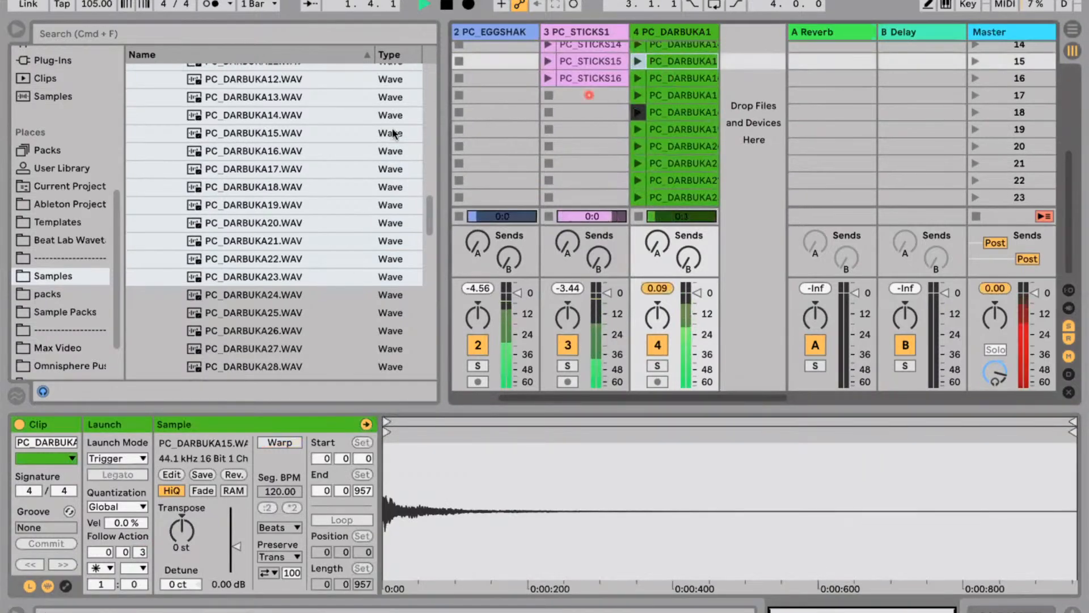
Narrow the browser to show all four tracks and delete the darbuka clips in scenes 10 to 23.
{"action": "left_click_drag", "start_coordinate": [442, 129], "coordinate": [219, 152]}
{"action": "scroll", "coordinate": [526, 116], "scroll_direction": "up", "scroll_amount": 5}
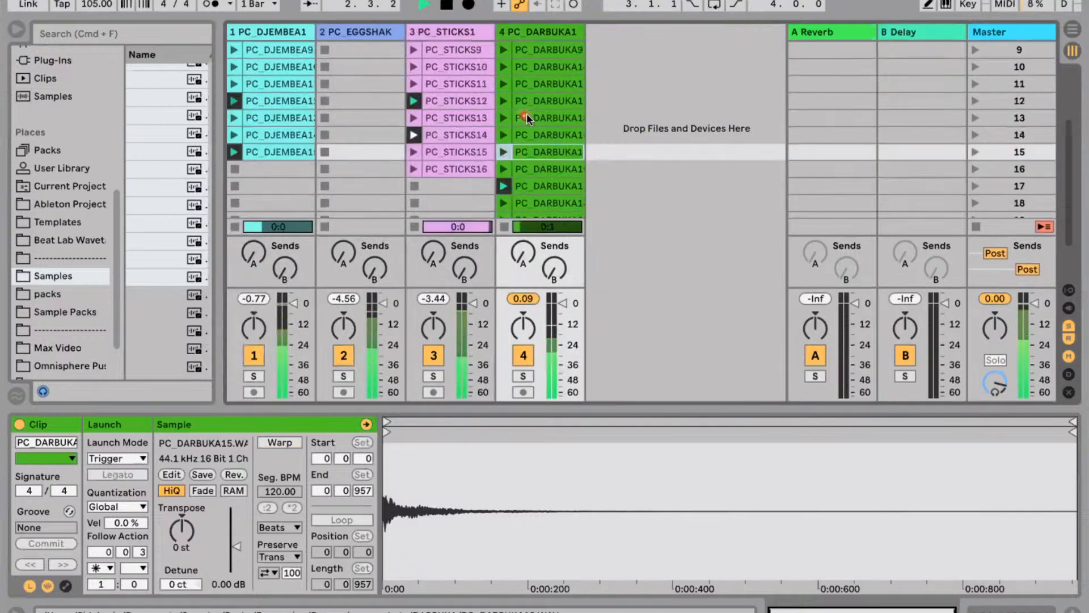
{"action": "scroll", "coordinate": [543, 85], "scroll_direction": "down", "scroll_amount": 5}
{"action": "left_click", "coordinate": [553, 207]}
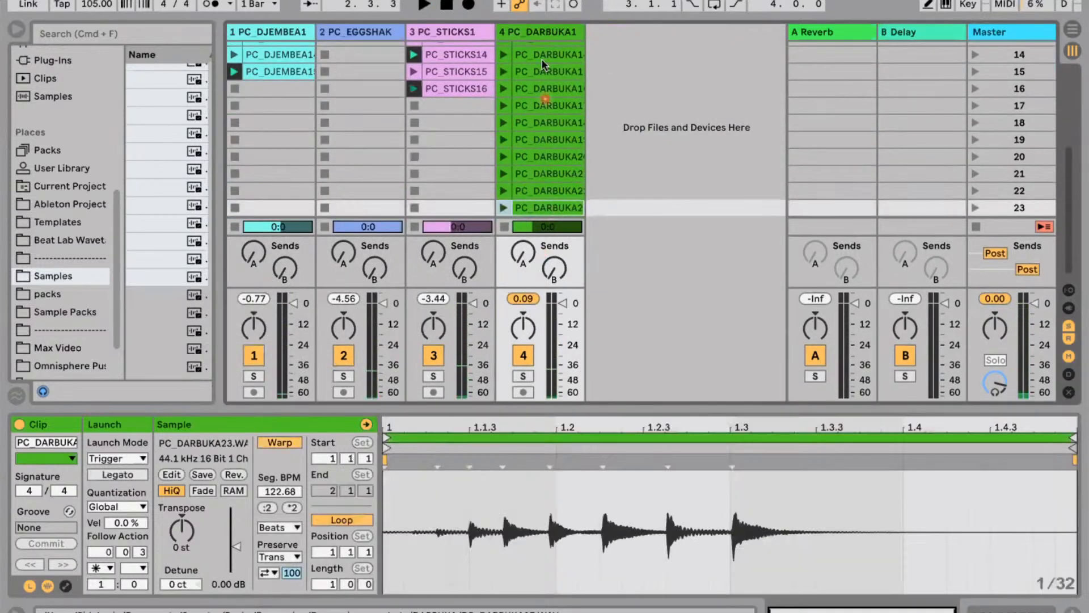
{"action": "left_click", "coordinate": [542, 59], "text": "shift"}
{"action": "left_click", "coordinate": [553, 209]}
{"action": "scroll", "coordinate": [559, 86], "scroll_direction": "up", "scroll_amount": 6}
{"action": "left_click", "coordinate": [559, 87], "text": "shift"}
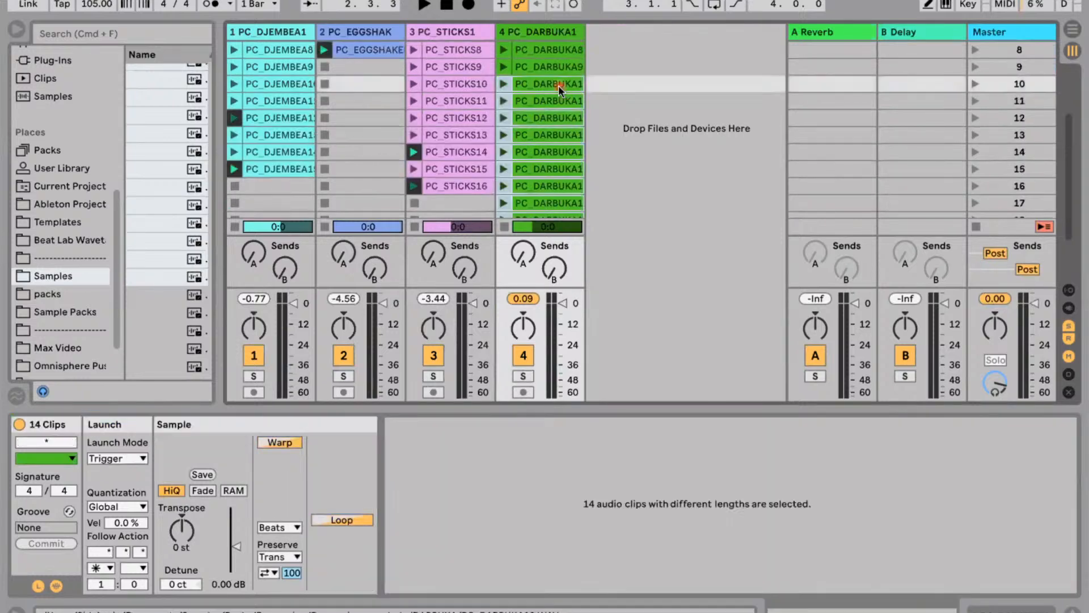
{"action": "key", "text": "Delete"}
{"action": "scroll", "coordinate": [558, 85], "scroll_direction": "up", "scroll_amount": 7}
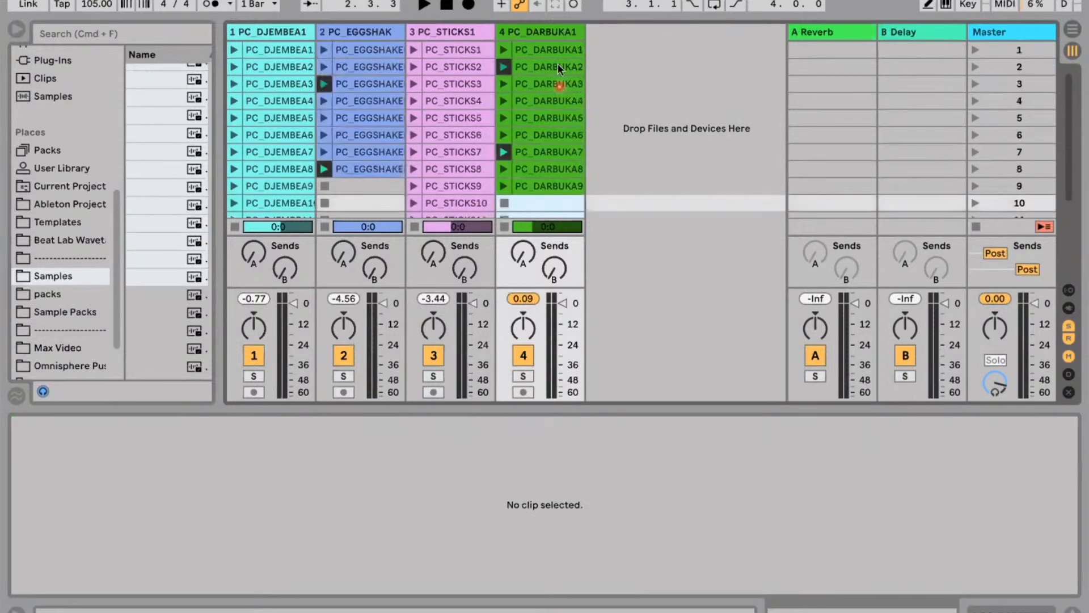
Play the randomized groove of all four tracks to hear it with the nine remaining darbuka clips, and stop playback.
{"action": "left_click", "coordinate": [550, 117]}
{"action": "left_click", "coordinate": [560, 187]}
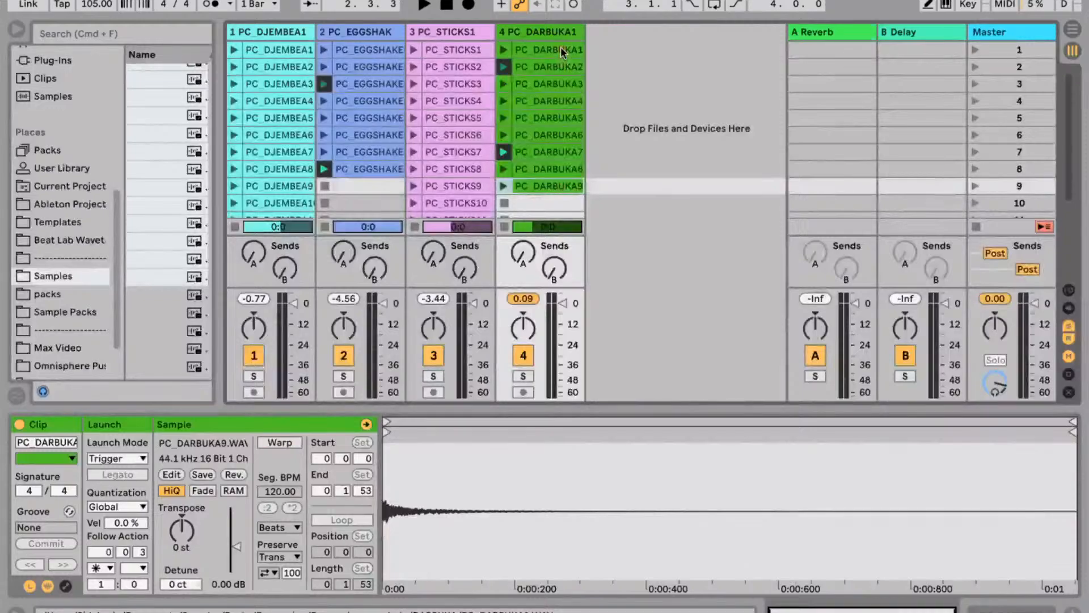
{"action": "left_click", "coordinate": [561, 50], "text": "shift"}
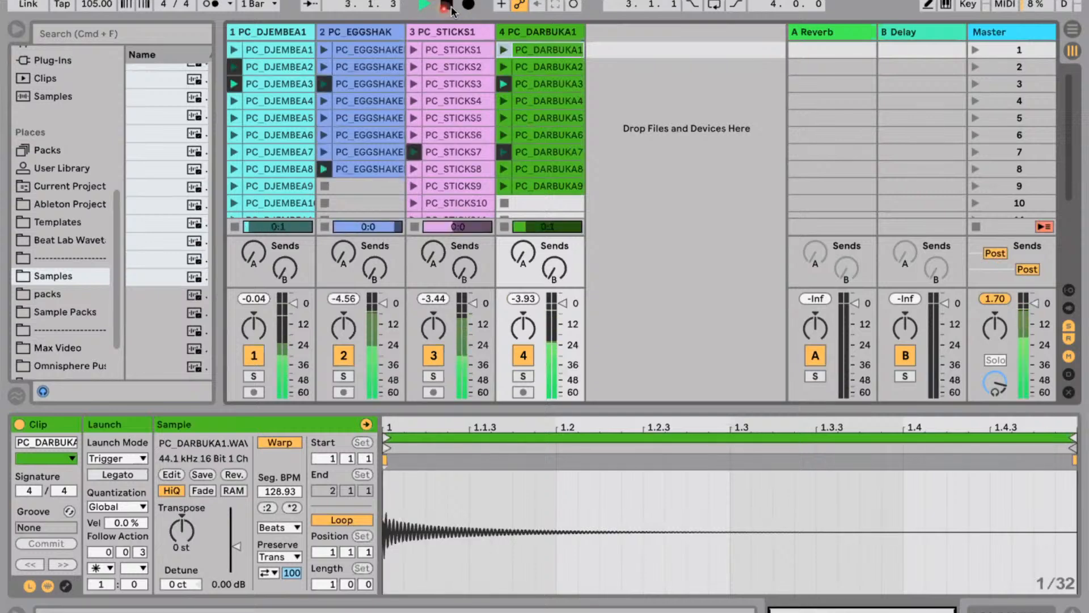
{"action": "left_click", "coordinate": [671, 213]}
{"action": "key", "text": "space"}
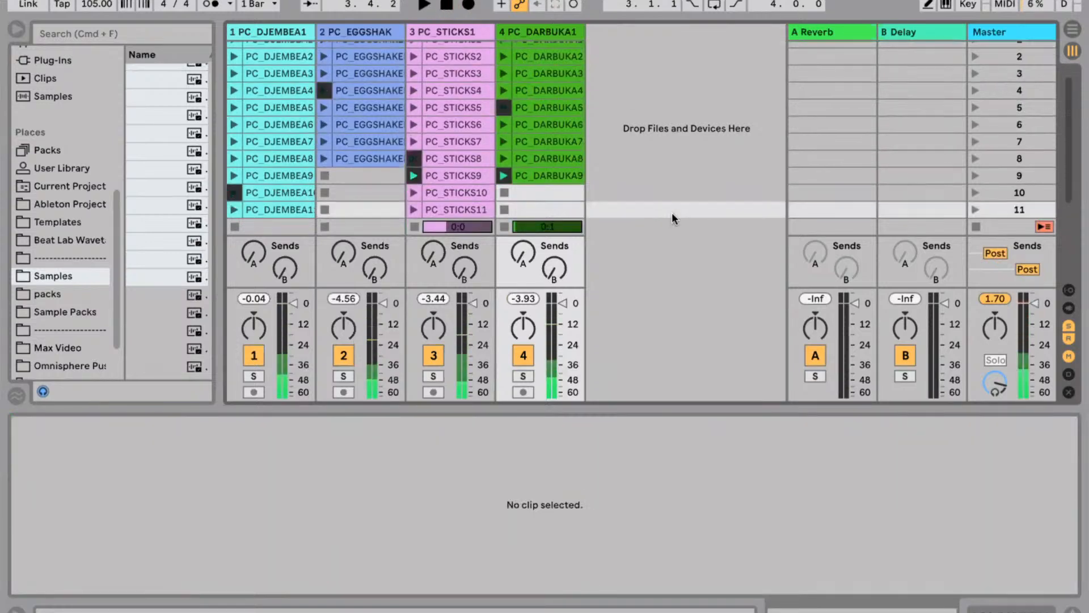
{"action": "key", "text": "space"}
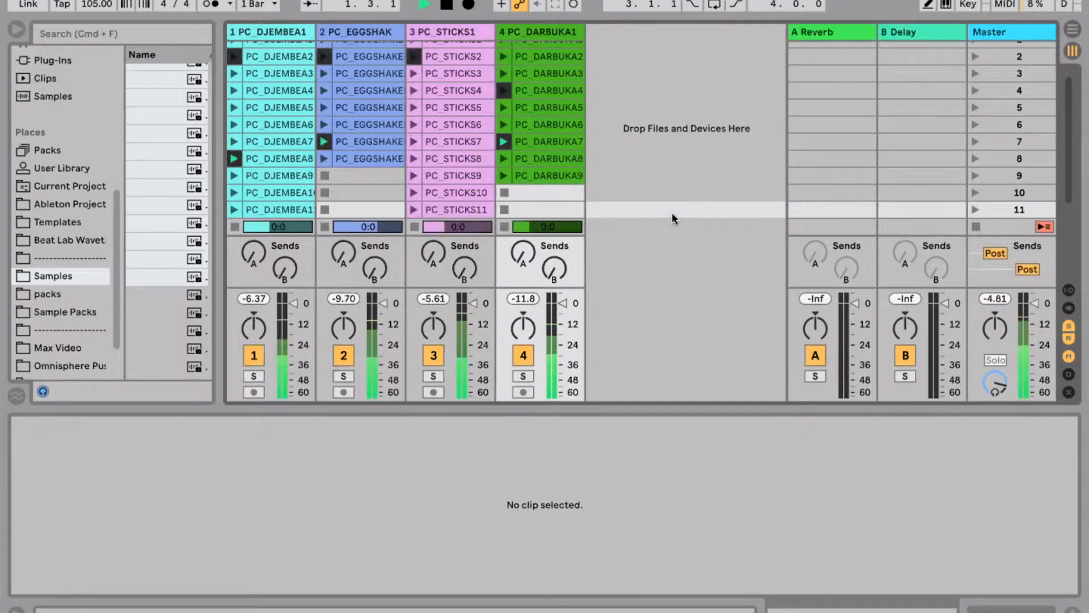
{"action": "key", "text": "space"}
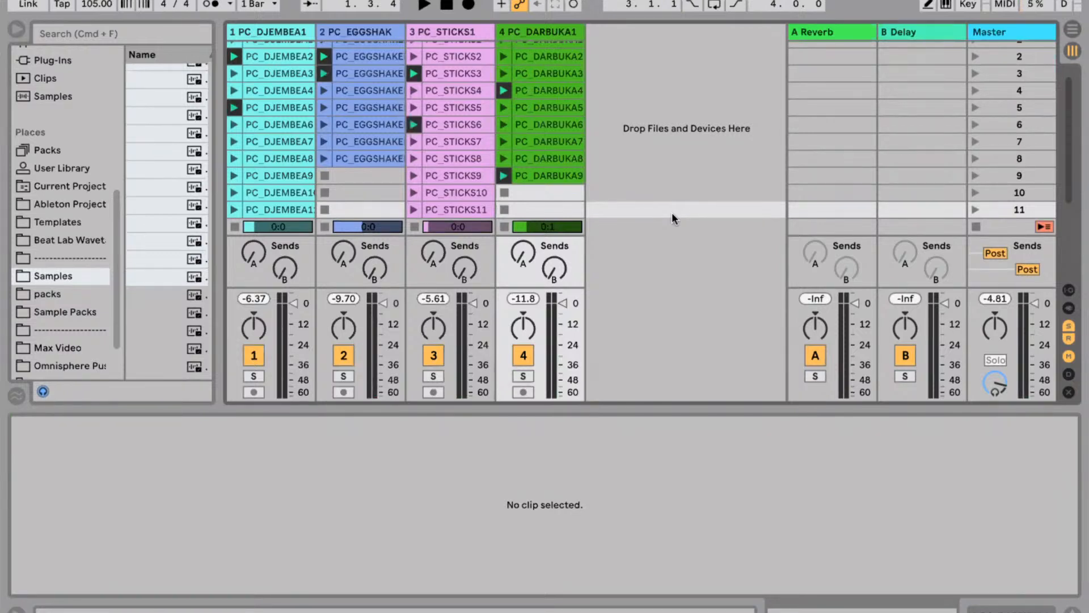
{"action": "scroll", "coordinate": [615, 149], "scroll_direction": "up", "scroll_amount": 1}
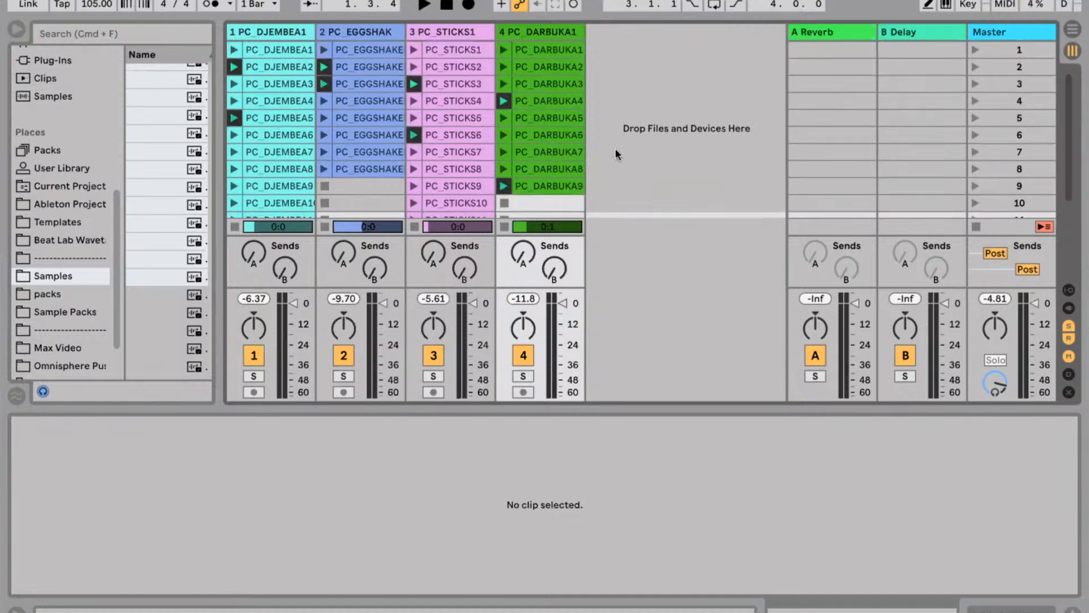
Start recording the randomly triggered clips into the arrangement, and show the Arrangement View zoomed out over the recording.
{"action": "left_click", "coordinate": [468, 6]}
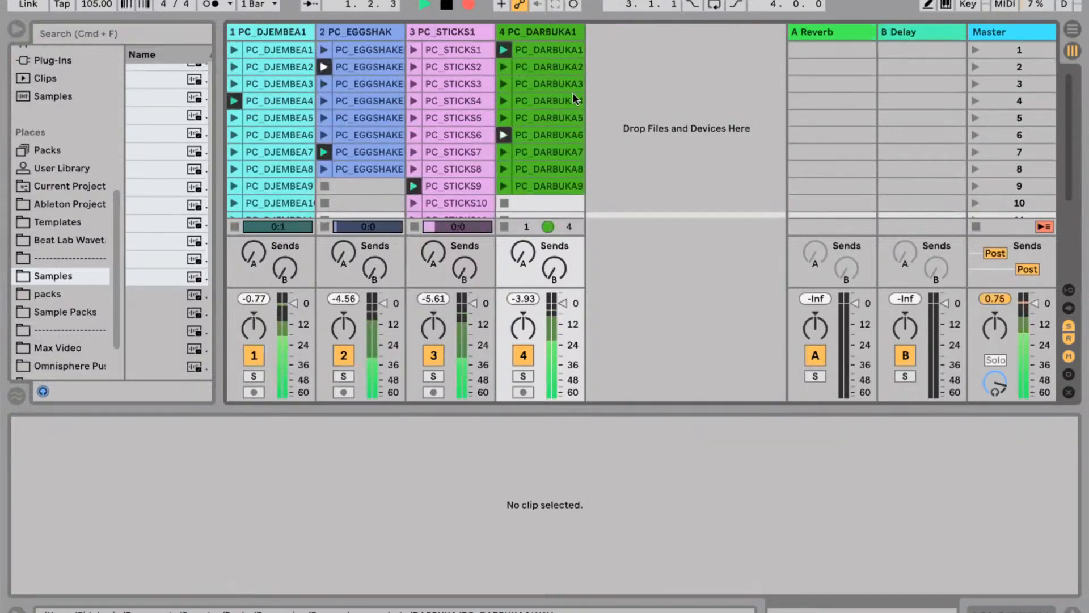
{"action": "key", "text": "Tab"}
{"action": "left_click_drag", "start_coordinate": [230, 60], "coordinate": [230, 134]}
{"action": "scroll", "coordinate": [557, 111], "scroll_direction": "up", "scroll_amount": 5}
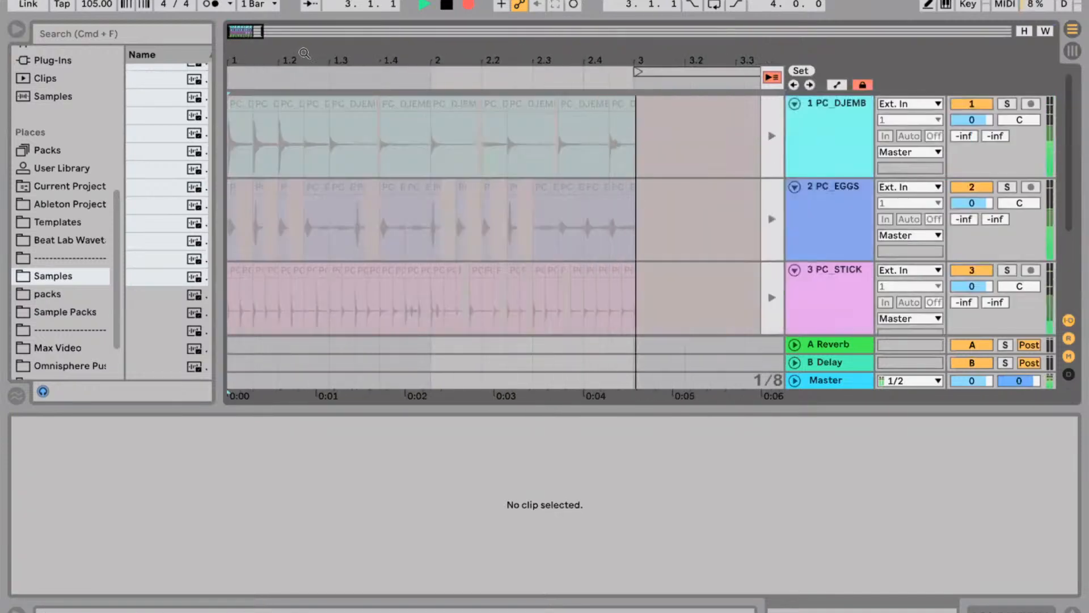
{"action": "left_click_drag", "start_coordinate": [305, 56], "coordinate": [305, 17]}
{"action": "scroll", "coordinate": [674, 163], "scroll_direction": "down", "scroll_amount": 5}
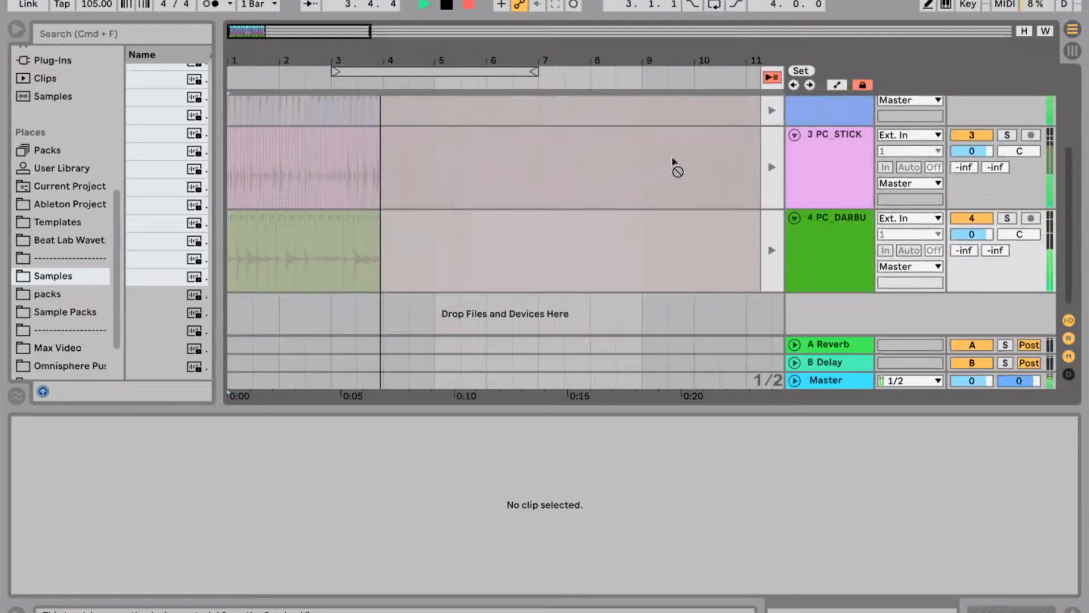
Stop the recording shortly after bar 5 and return all tracks to arrangement playback.
{"action": "scroll", "coordinate": [674, 163], "scroll_direction": "up", "scroll_amount": 3}
{"action": "scroll", "coordinate": [613, 163], "scroll_direction": "down", "scroll_amount": 3}
{"action": "scroll", "coordinate": [612, 162], "scroll_direction": "up", "scroll_amount": 3}
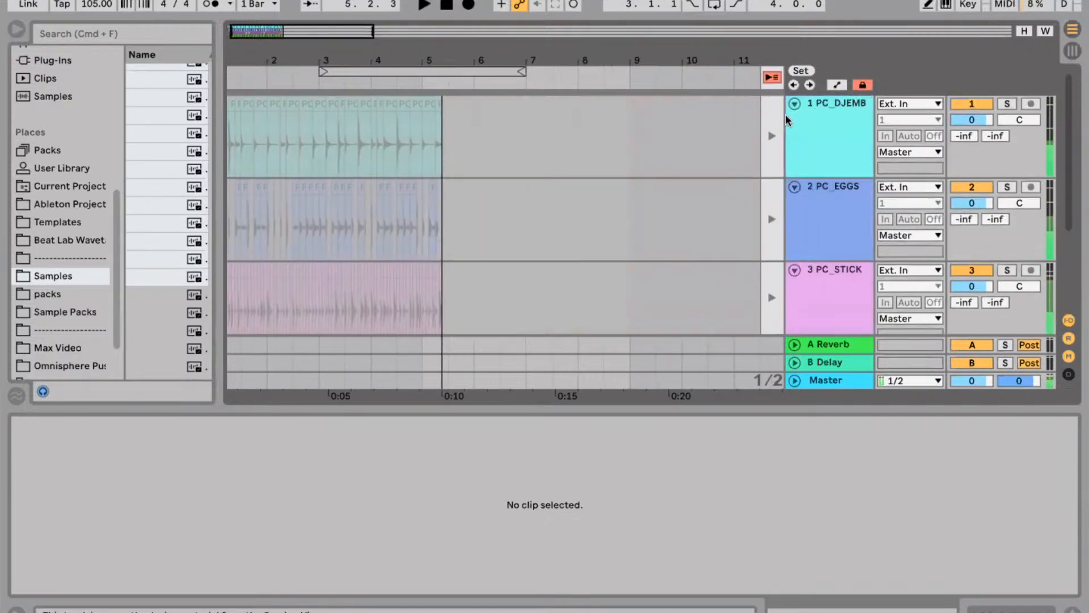
{"action": "key", "text": "space"}
{"action": "left_click", "coordinate": [770, 77]}
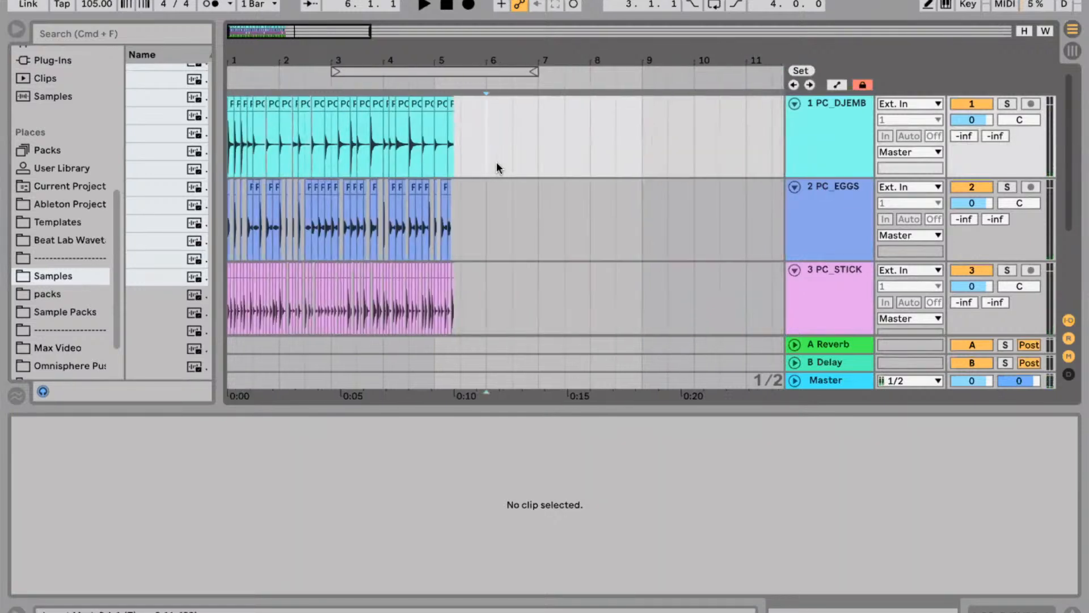
Fold the djembe, egg shaker, sticks and darbuka tracks in the arrangement.
{"action": "left_click_drag", "start_coordinate": [271, 63], "coordinate": [281, 85]}
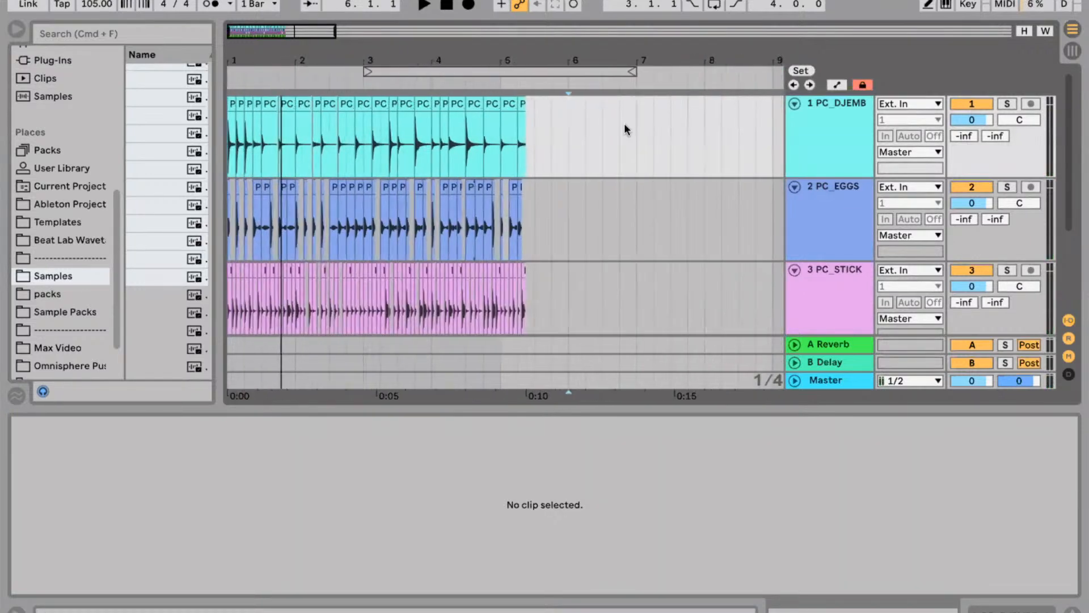
{"action": "left_click", "coordinate": [797, 120]}
{"action": "key", "text": "Left"}
{"action": "key", "text": "Down"}
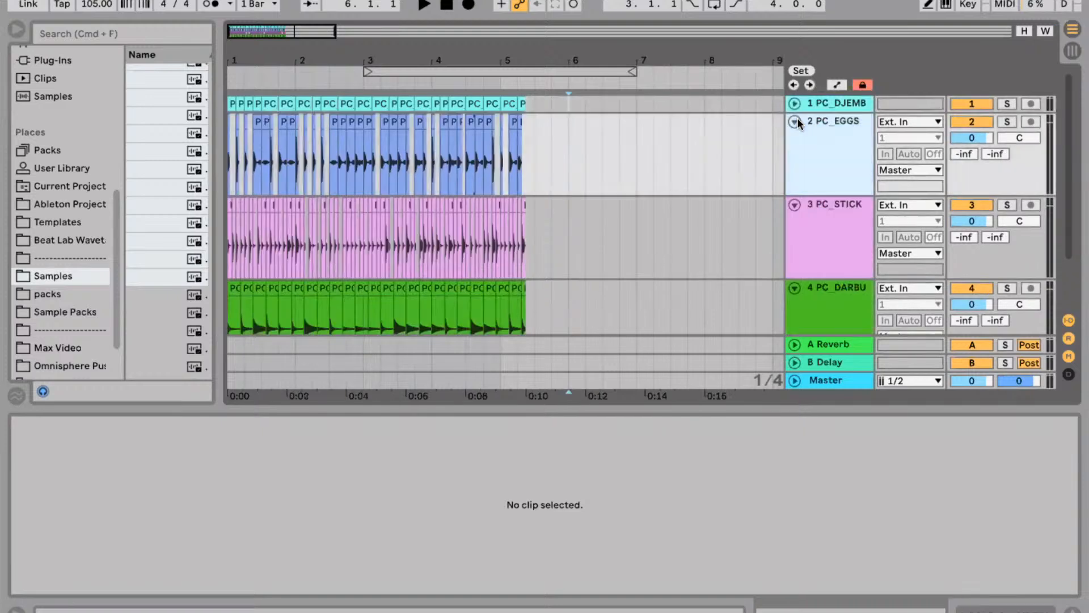
{"action": "key", "text": "Left"}
{"action": "key", "text": "Down"}
{"action": "key", "text": "Left"}
{"action": "key", "text": "Down"}
{"action": "key", "text": "Left"}
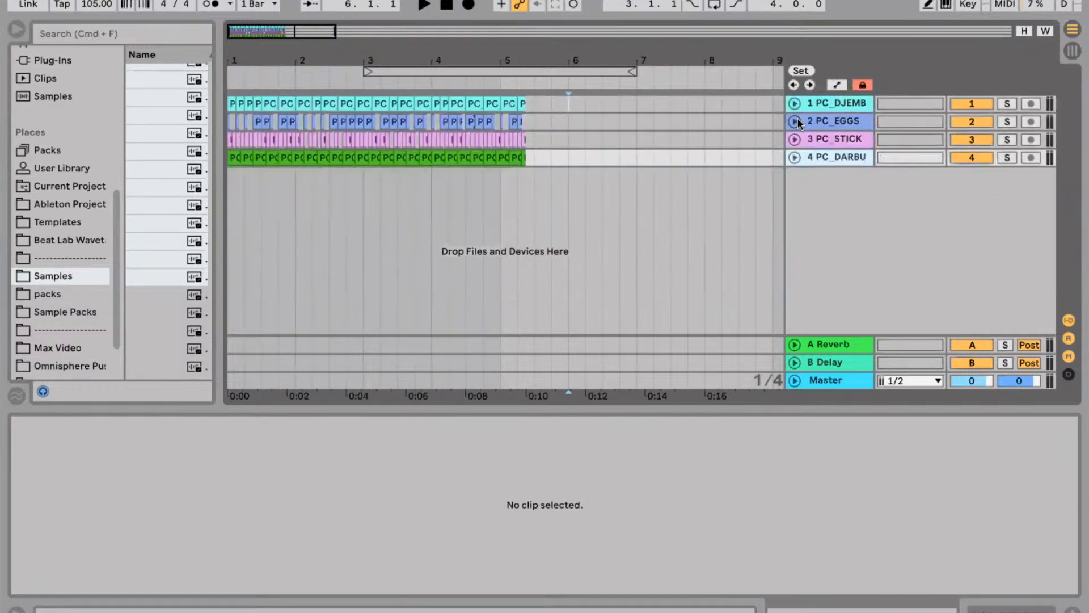
Unfold the sticks track and examine its recorded clips in the arrangement.
{"action": "key", "text": "Up"}
{"action": "key", "text": "Up"}
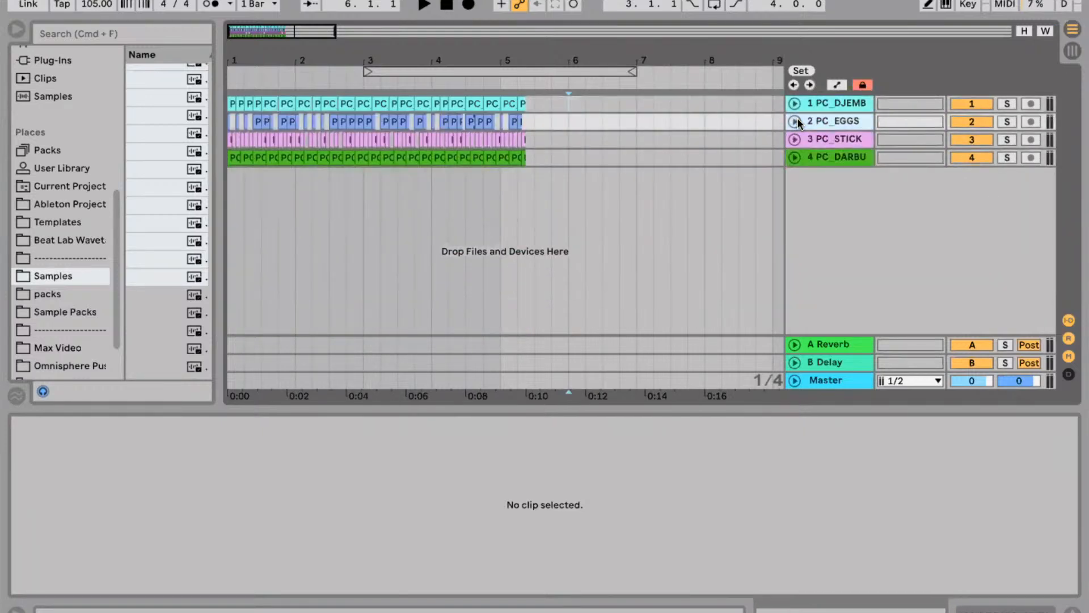
{"action": "key", "text": "Down"}
{"action": "key", "text": "Down"}
{"action": "key", "text": "Up"}
{"action": "key", "text": "Right"}
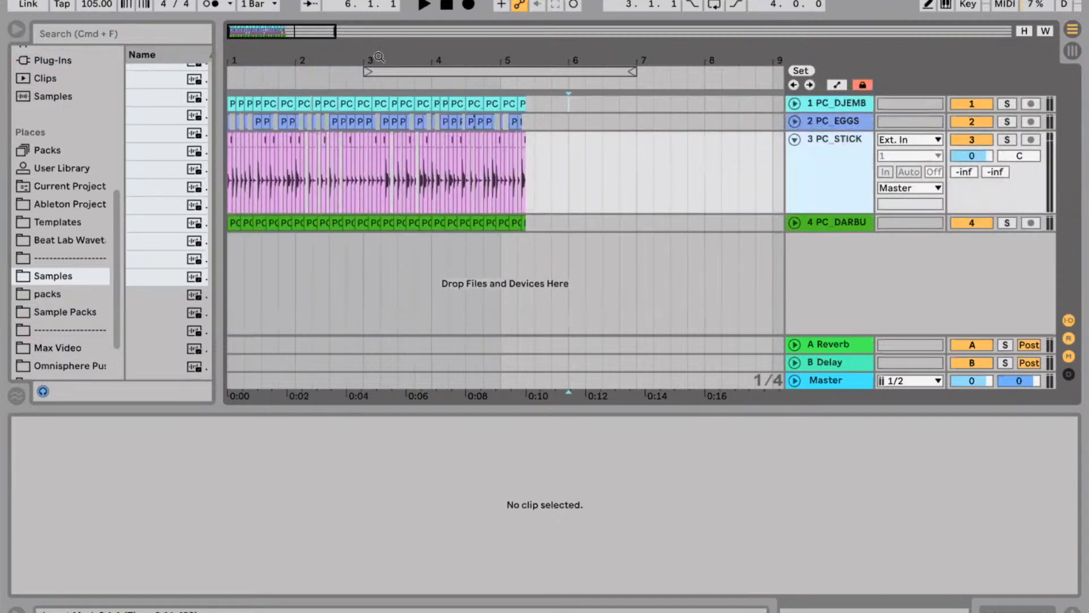
{"action": "left_click_drag", "start_coordinate": [377, 61], "coordinate": [746, 111]}
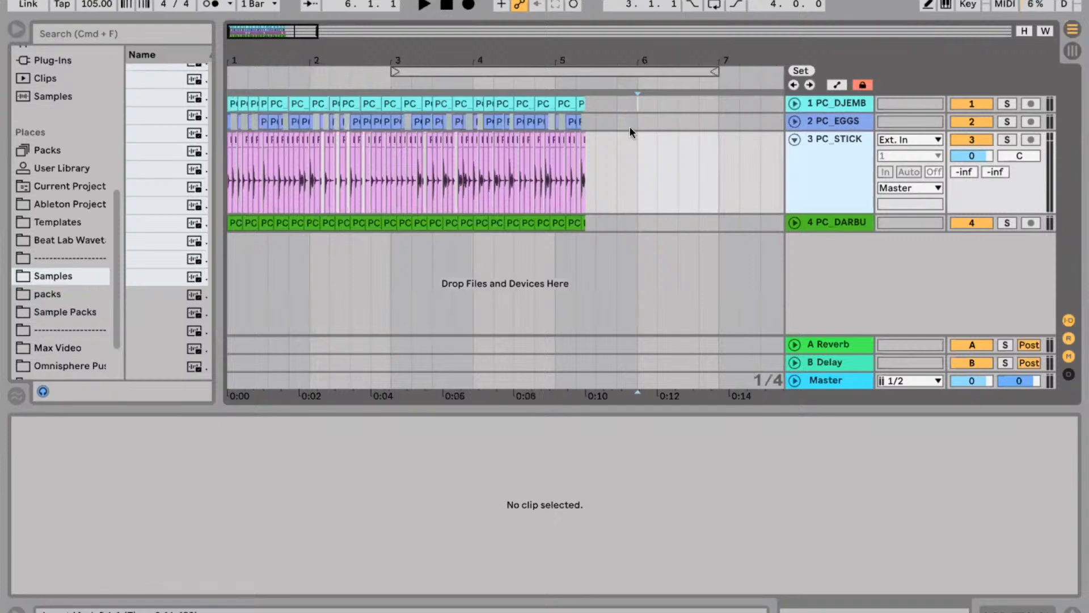
Compare the source clips in the Session View with the recorded clips in the Arrangement View.
{"action": "key", "text": "Tab"}
{"action": "key", "text": "Tab"}
{"action": "key", "text": "Tab"}
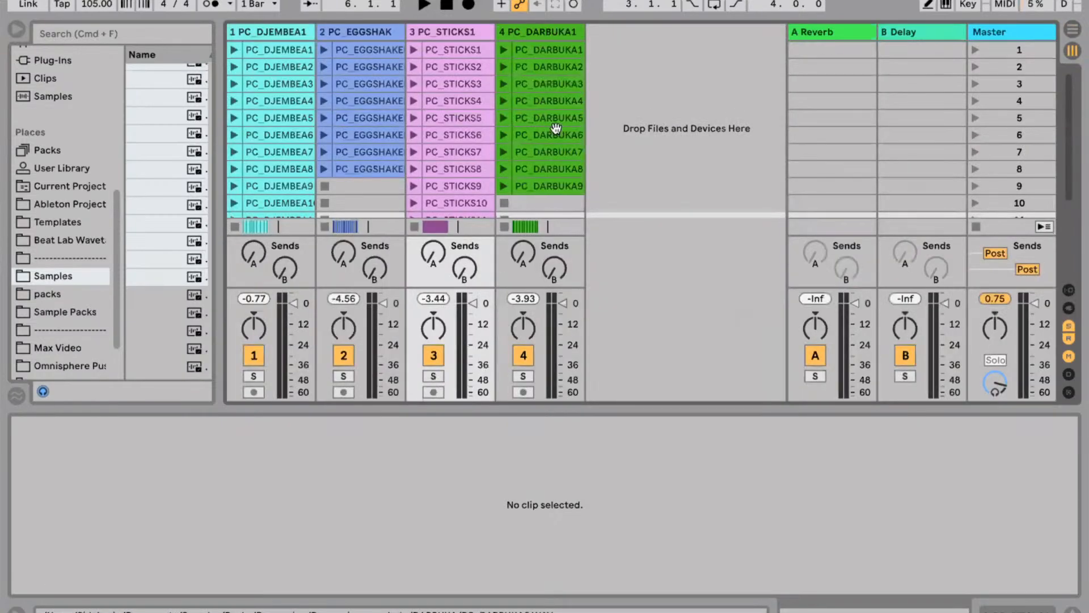
{"action": "key", "text": "Tab"}
Fold the sticks track again and select the egg shaker track.
{"action": "left_click", "coordinate": [832, 159]}
{"action": "key", "text": "u"}
{"action": "key", "text": "Up"}
{"action": "key", "text": "Up"}
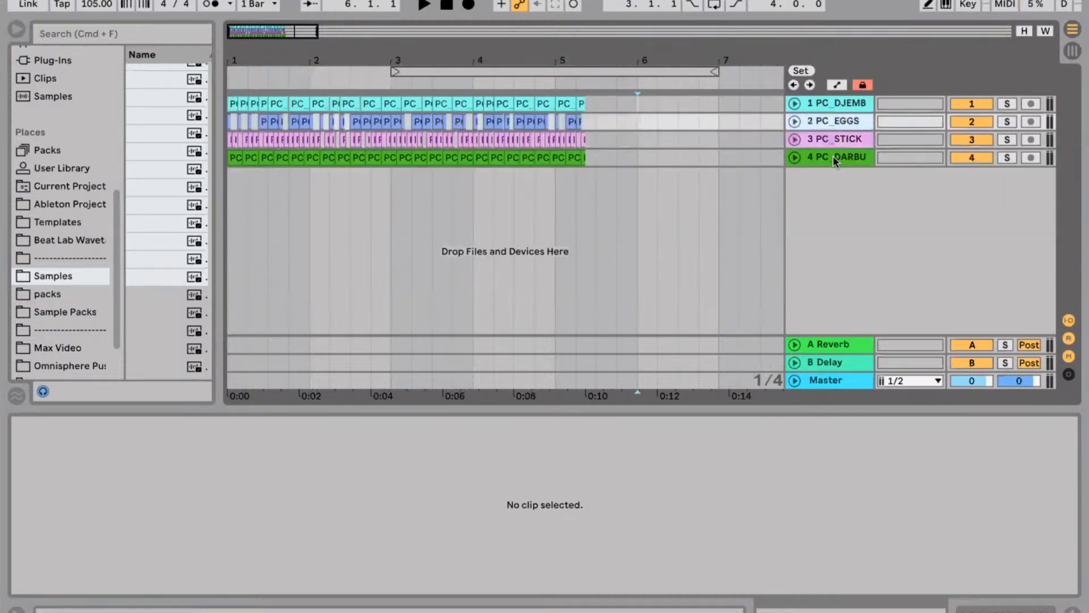
Select the darbuka track in the arrangement and switch to the Session View.
{"action": "key", "text": "Down"}
{"action": "key", "text": "Down"}
{"action": "key", "text": "Down"}
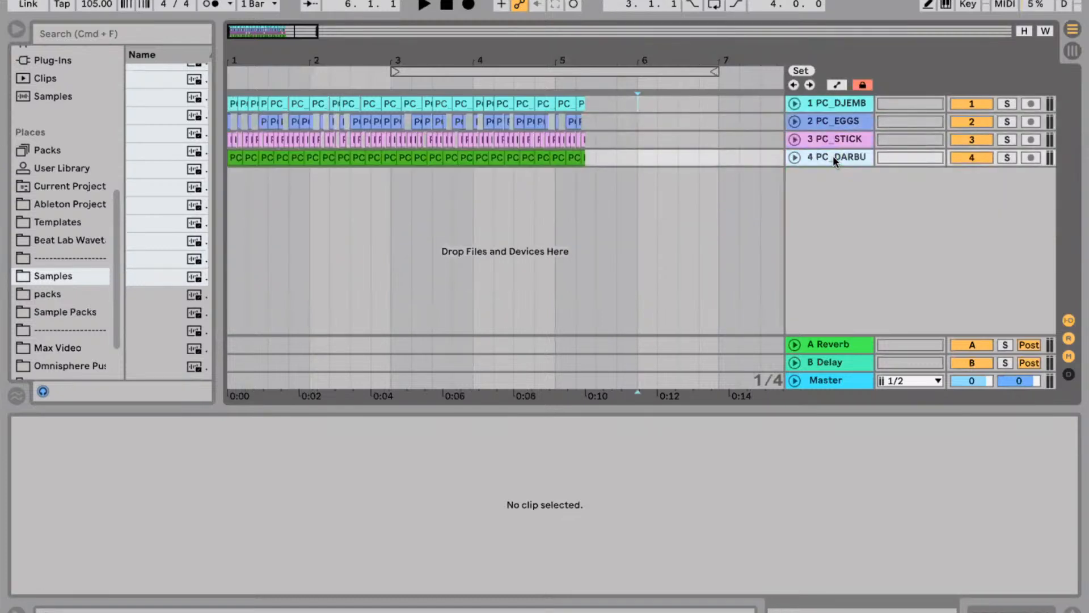
{"action": "key", "text": "Tab"}
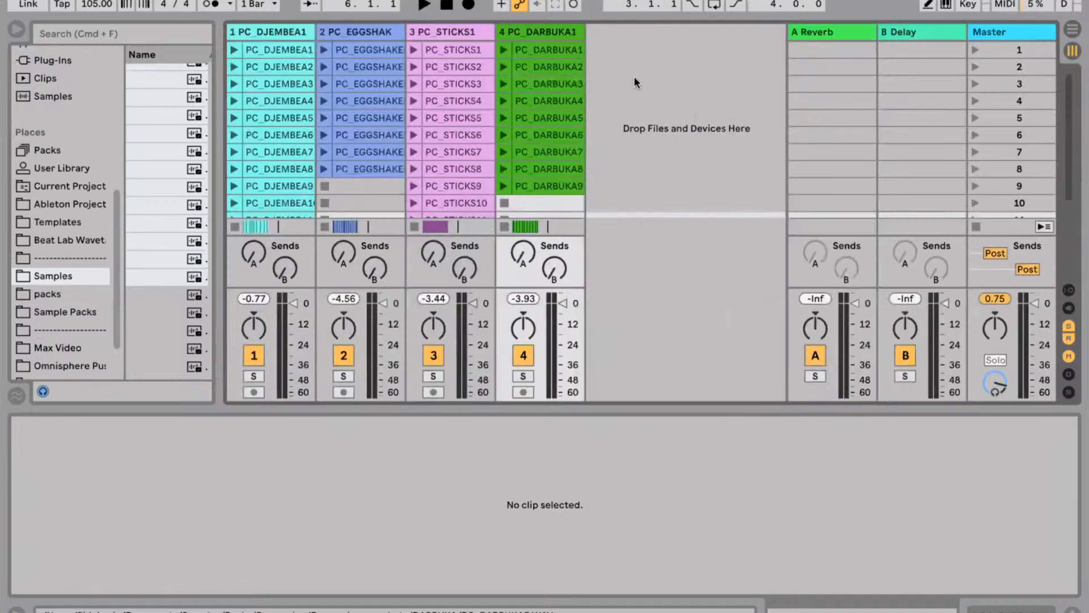
Go through the four percussion tracks in the Session View, individually and as a group.
{"action": "left_click", "coordinate": [636, 76]}
{"action": "left_click", "coordinate": [560, 35]}
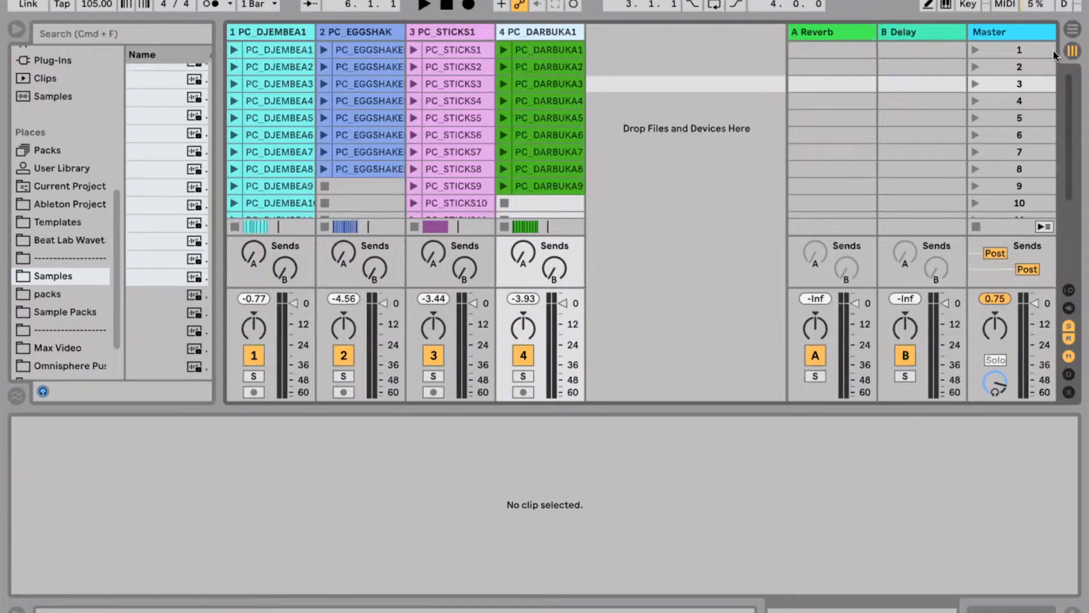
{"action": "left_click", "coordinate": [732, 134]}
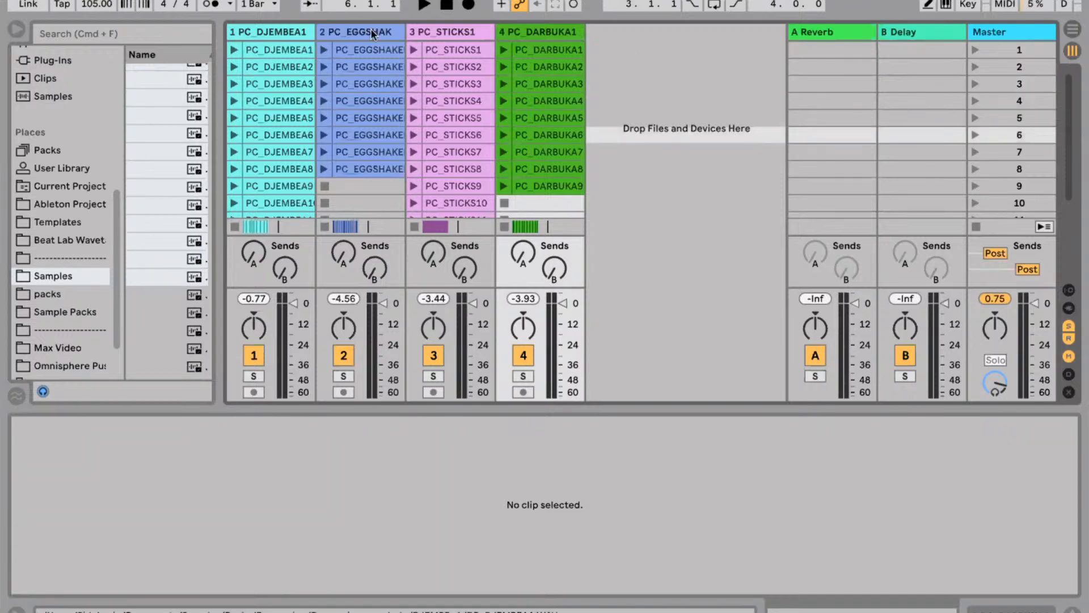
{"action": "key", "text": "Right"}
{"action": "key", "text": "Right"}
{"action": "key", "text": "Right"}
{"action": "key", "text": "Right"}
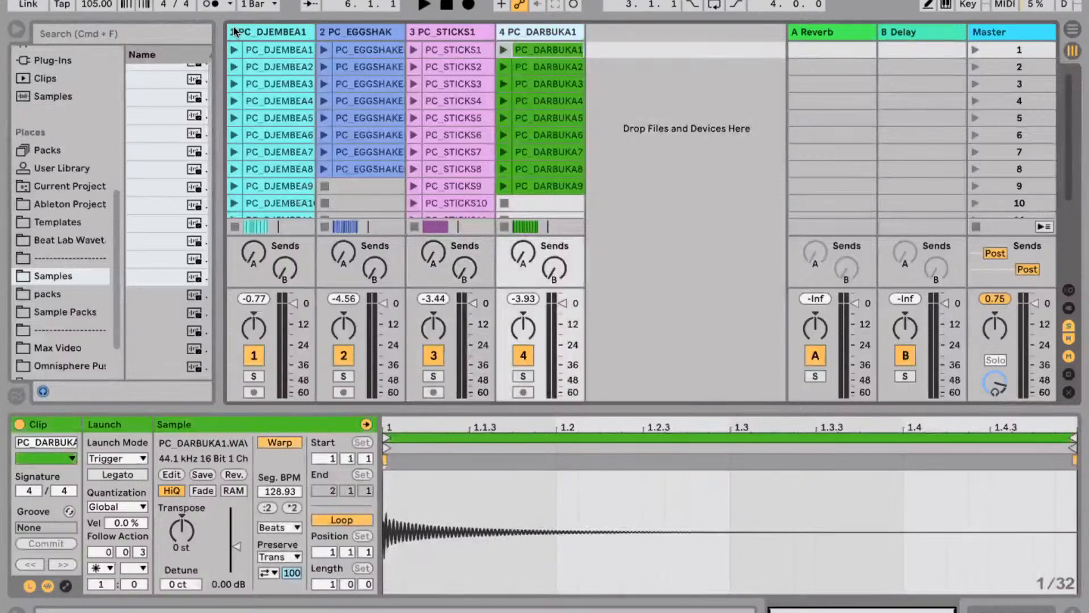
{"action": "left_click", "coordinate": [234, 32], "text": "shift"}
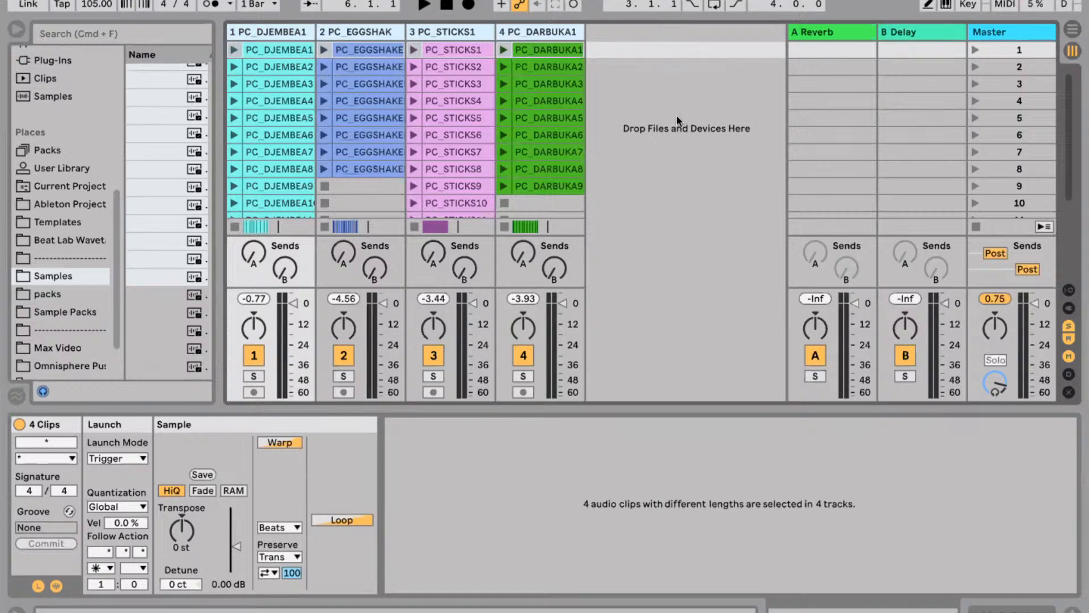
{"action": "left_click", "coordinate": [604, 151]}
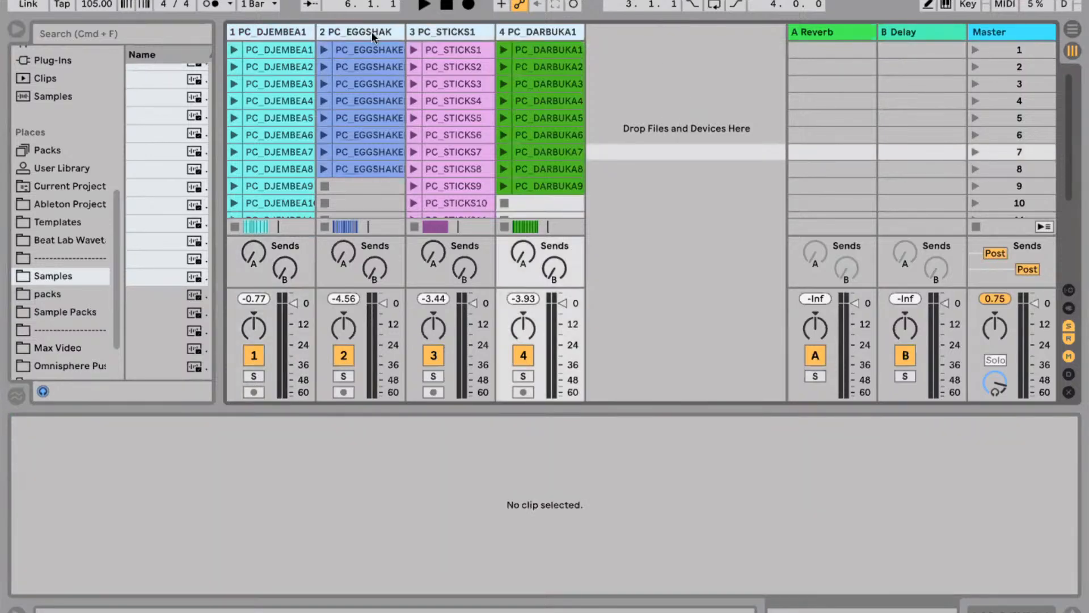
{"action": "left_click", "coordinate": [372, 32]}
{"action": "left_click", "coordinate": [253, 29]}
{"action": "left_click", "coordinate": [355, 42]}
{"action": "left_click", "coordinate": [451, 32]}
{"action": "left_click", "coordinate": [536, 27]}
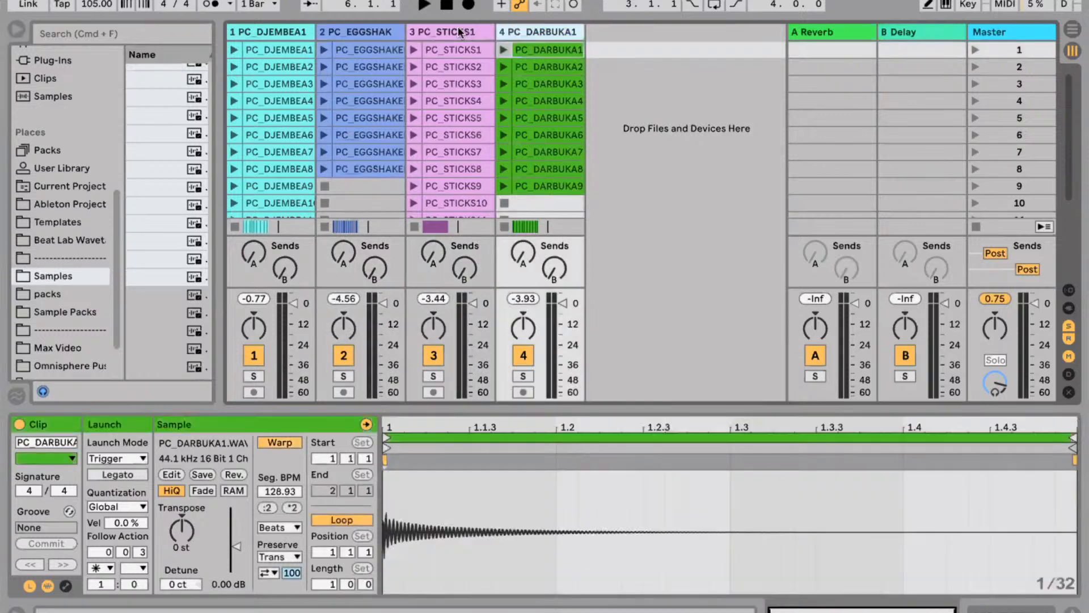
{"action": "left_click", "coordinate": [458, 29]}
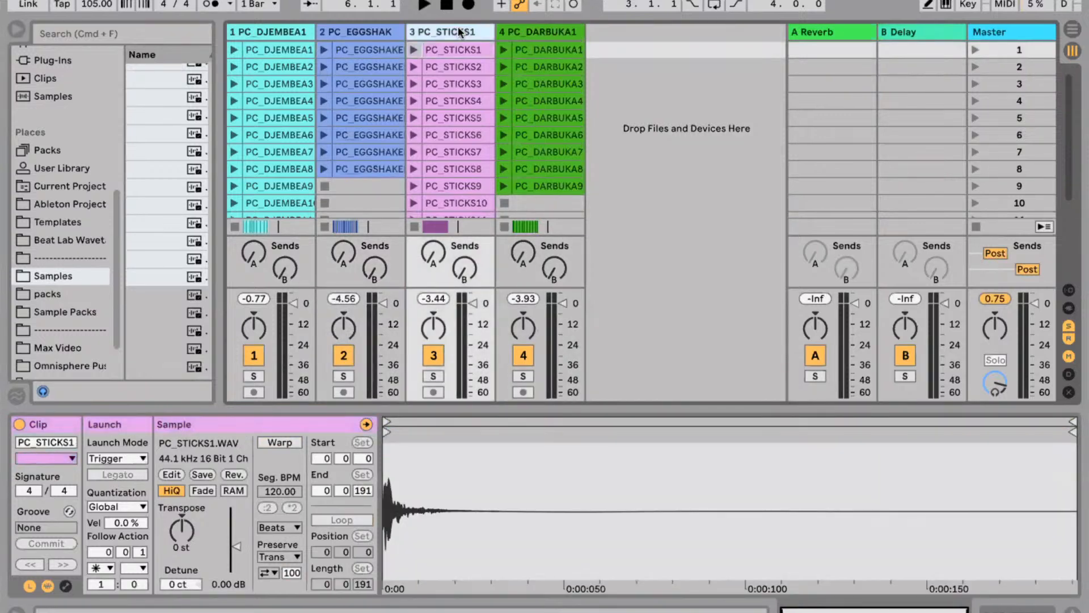
Delete the egg shaker, sticks and darbuka tracks, and clear all clips from the djembe track.
{"action": "left_click", "coordinate": [516, 29]}
{"action": "left_click", "coordinate": [281, 27], "text": "shift"}
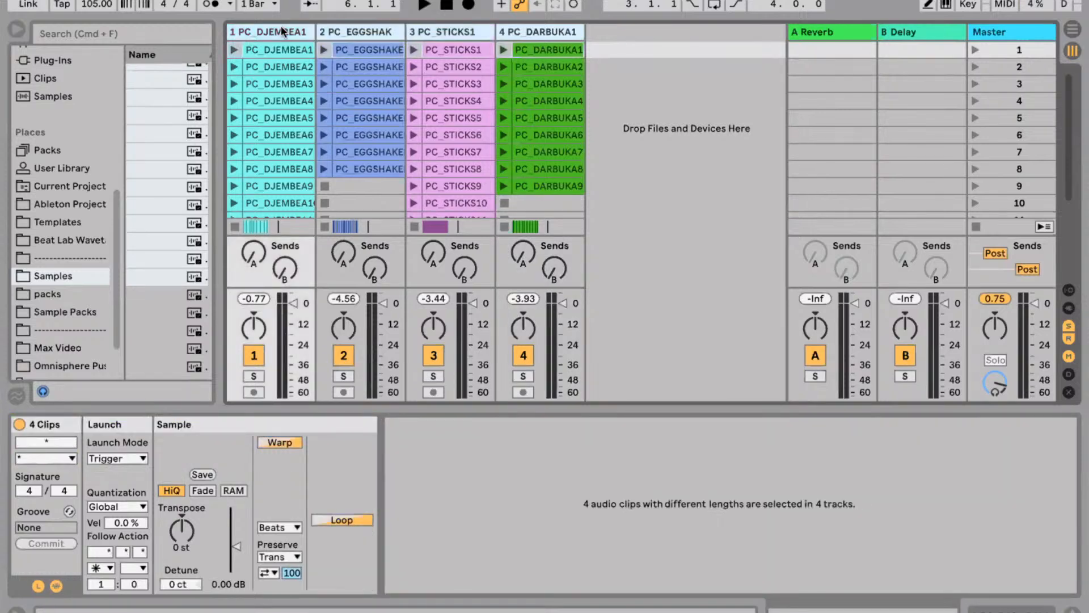
{"action": "left_click", "coordinate": [282, 27], "text": "shift"}
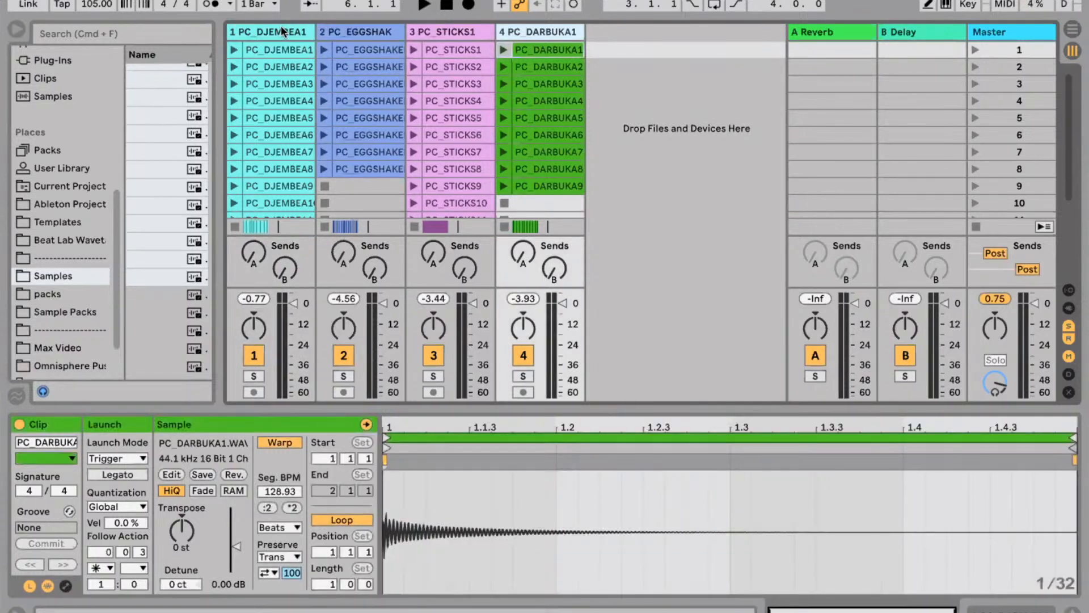
{"action": "key", "text": "Delete"}
{"action": "key", "text": "Delete"}
{"action": "key", "text": "Delete"}
{"action": "key", "text": "super+a"}
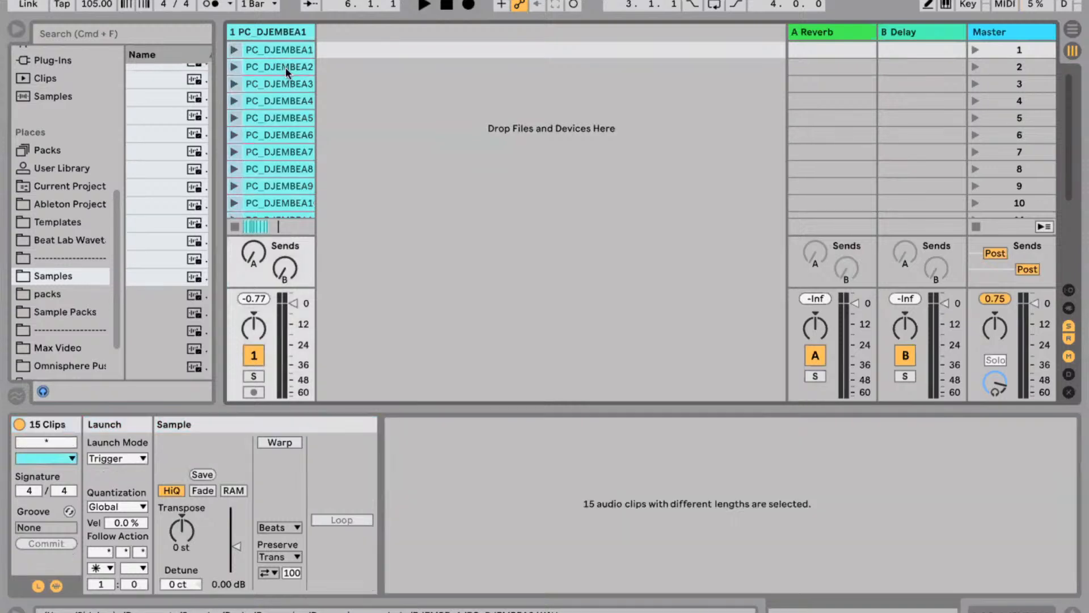
{"action": "key", "text": "Delete"}
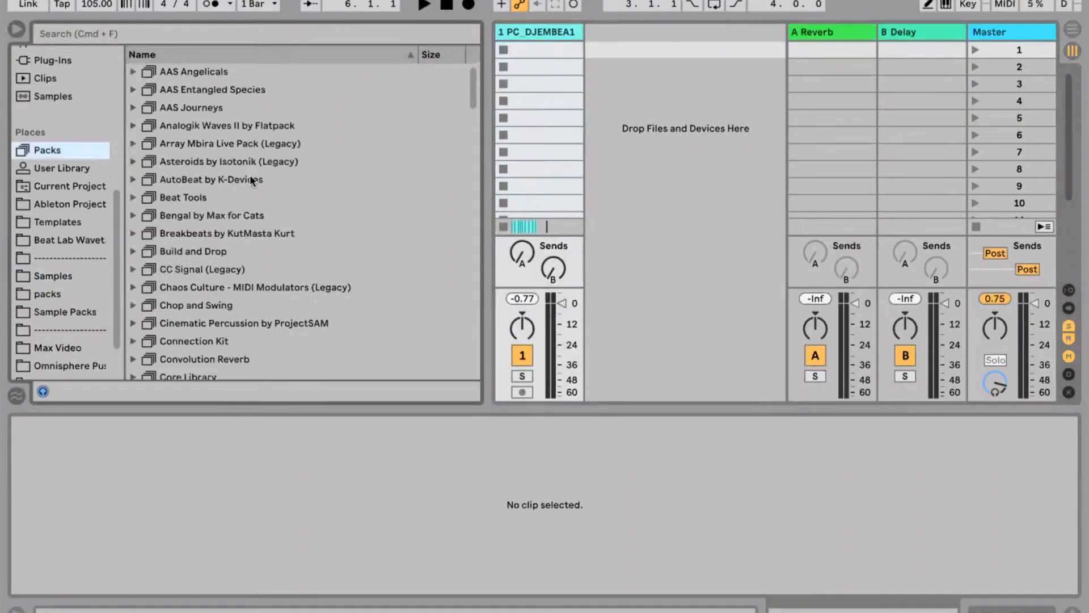
Find the Core Library among the installed packs and expand it.
{"action": "scroll", "coordinate": [248, 176], "scroll_direction": "down", "scroll_amount": 10}
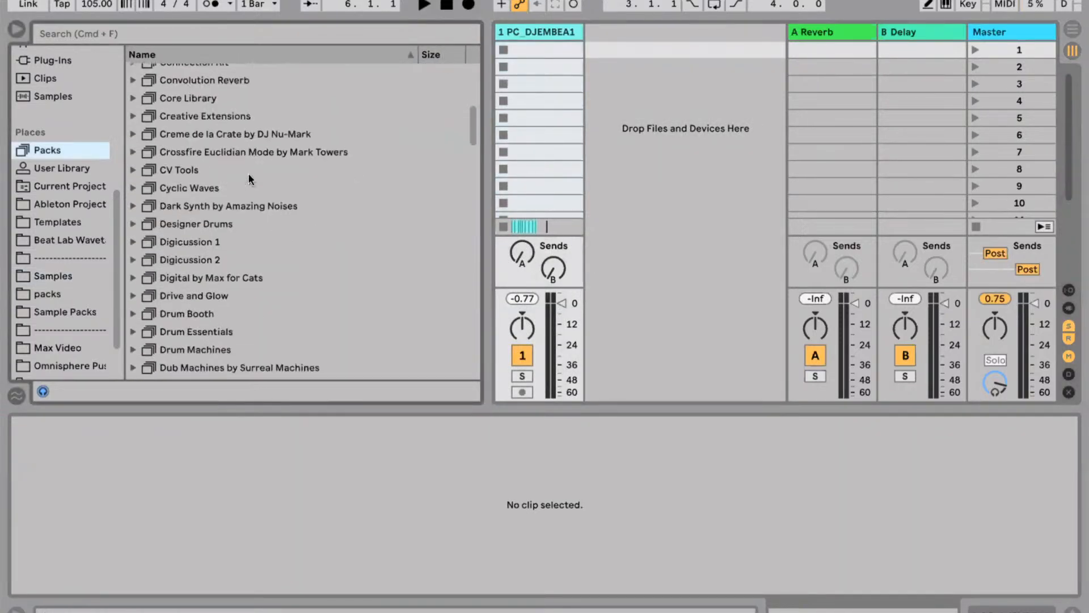
{"action": "left_click", "coordinate": [282, 182]}
{"action": "scroll", "coordinate": [244, 182], "scroll_direction": "down", "scroll_amount": 3}
{"action": "left_click", "coordinate": [249, 153]}
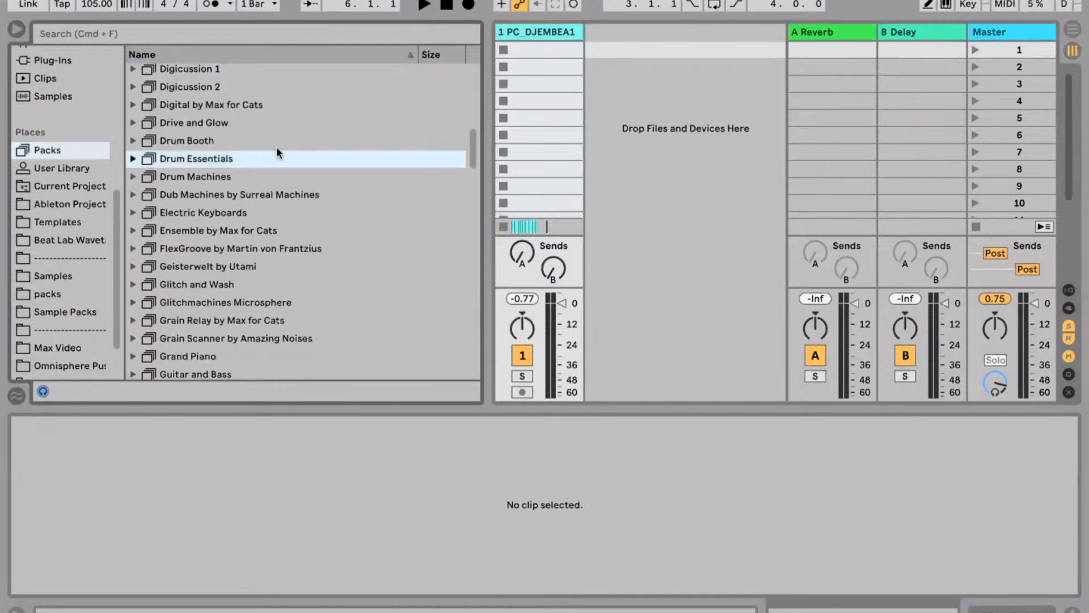
{"action": "scroll", "coordinate": [284, 149], "scroll_direction": "down", "scroll_amount": 2}
{"action": "scroll", "coordinate": [246, 137], "scroll_direction": "up", "scroll_amount": 6}
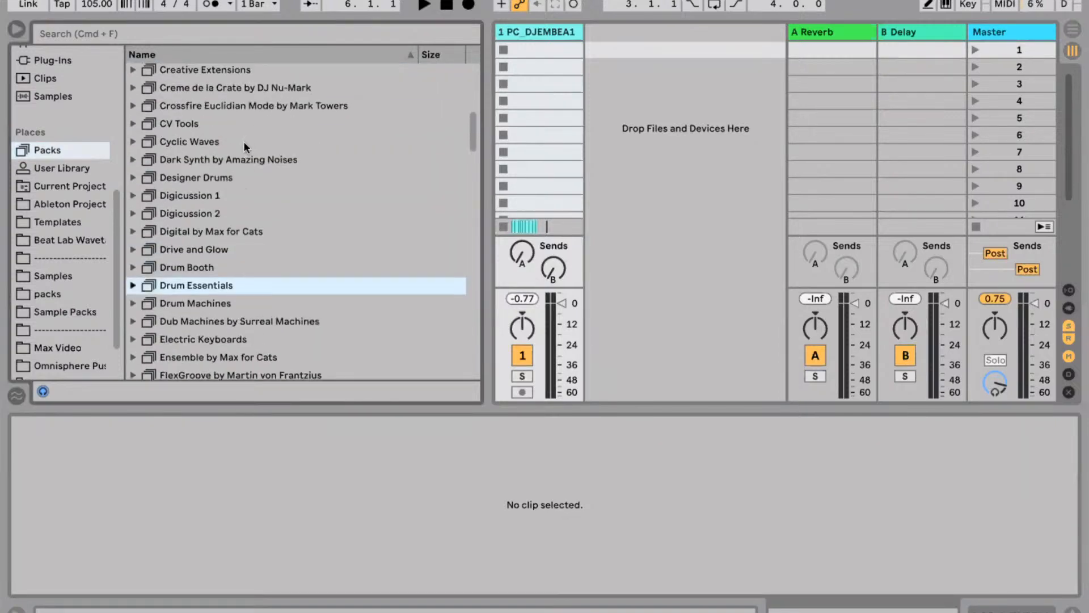
{"action": "left_click", "coordinate": [219, 168]}
{"action": "key", "text": "Right"}
{"action": "key", "text": "Down"}
{"action": "key", "text": "Down"}
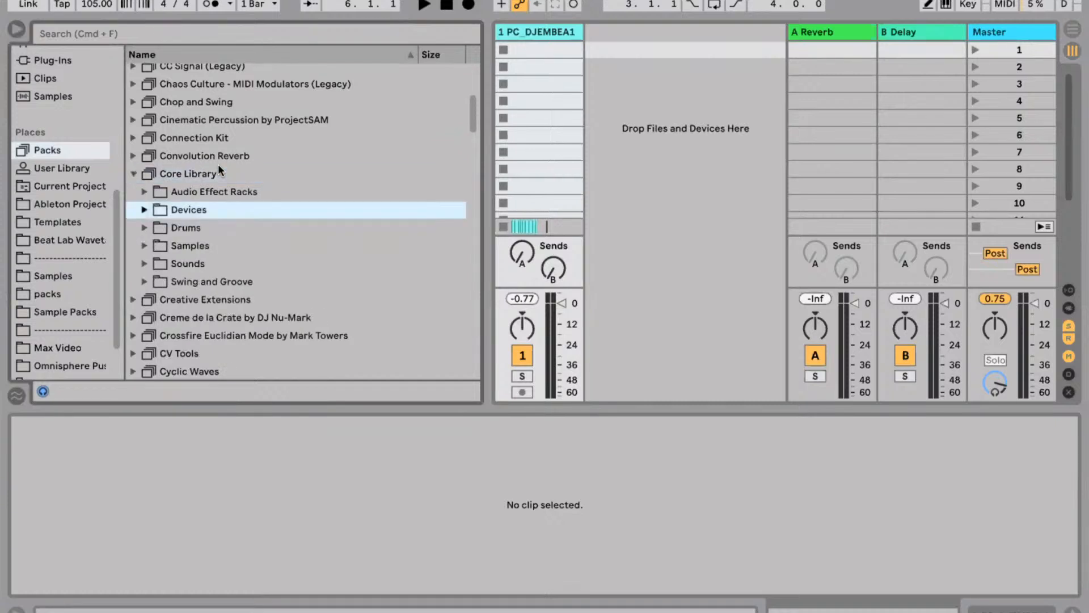
Expand the Samples folder in the Core Library and go to its Loops folder.
{"action": "key", "text": "Down"}
{"action": "key", "text": "Right"}
{"action": "key", "text": "Left"}
{"action": "key", "text": "Down"}
{"action": "key", "text": "Right"}
{"action": "key", "text": "Down"}
{"action": "key", "text": "Down"}
{"action": "key", "text": "Down"}
{"action": "key", "text": "Down"}
{"action": "key", "text": "Down"}
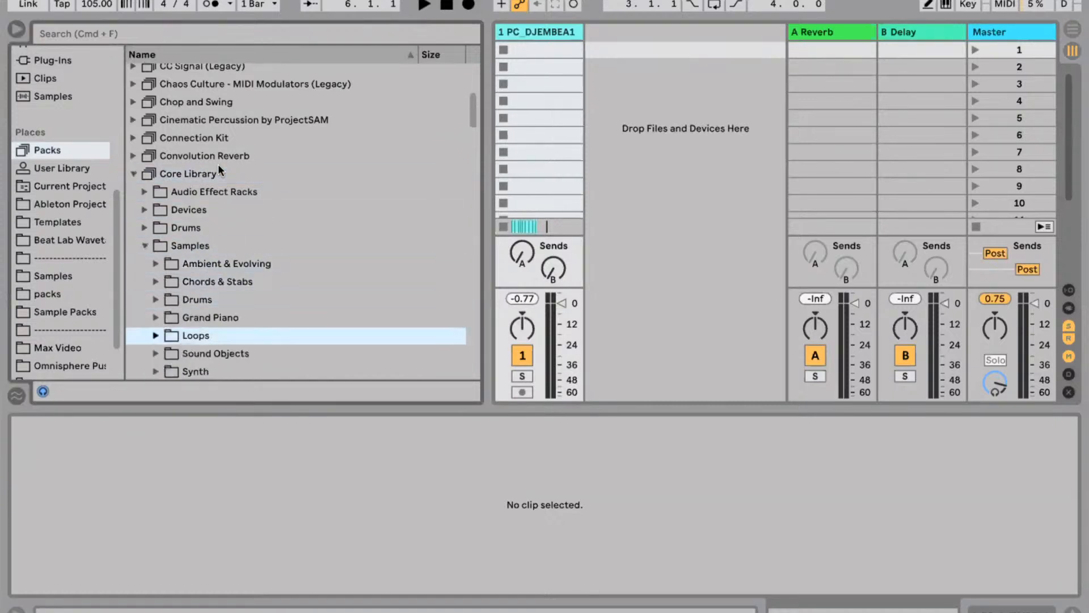
Expand the Loops folder and open the Hip Hop loops inside it.
{"action": "key", "text": "Right"}
{"action": "key", "text": "Down"}
{"action": "scroll", "coordinate": [295, 193], "scroll_direction": "down", "scroll_amount": 4}
{"action": "left_click", "coordinate": [281, 227]}
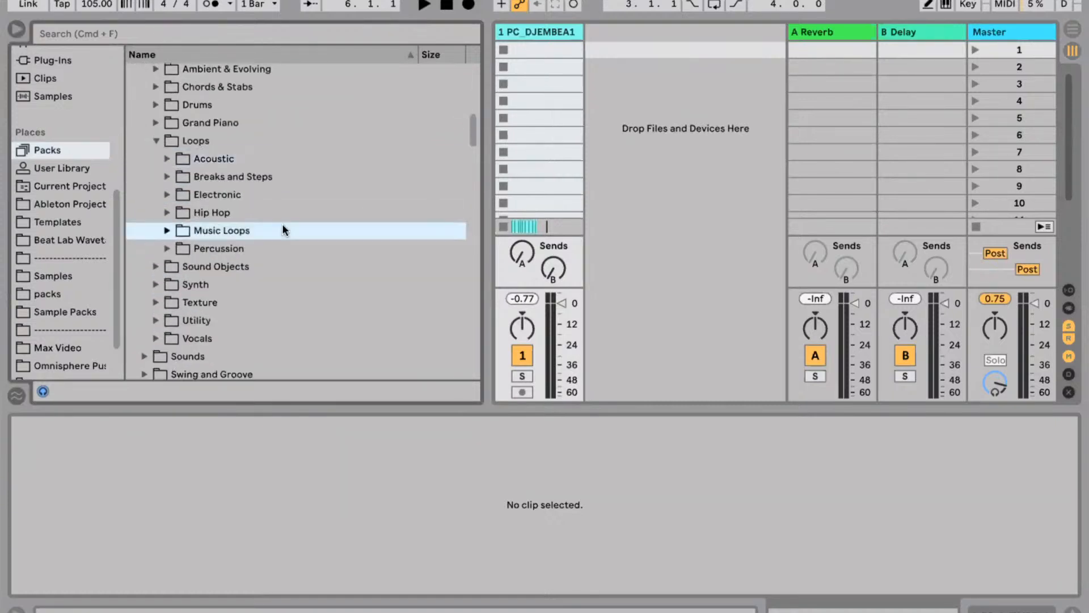
{"action": "key", "text": "Up"}
{"action": "key", "text": "Right"}
Preview several Hip Hop loops and place Slow Hop-80bpm.wav in the first clip slot of track 1.
{"action": "key", "text": "Down"}
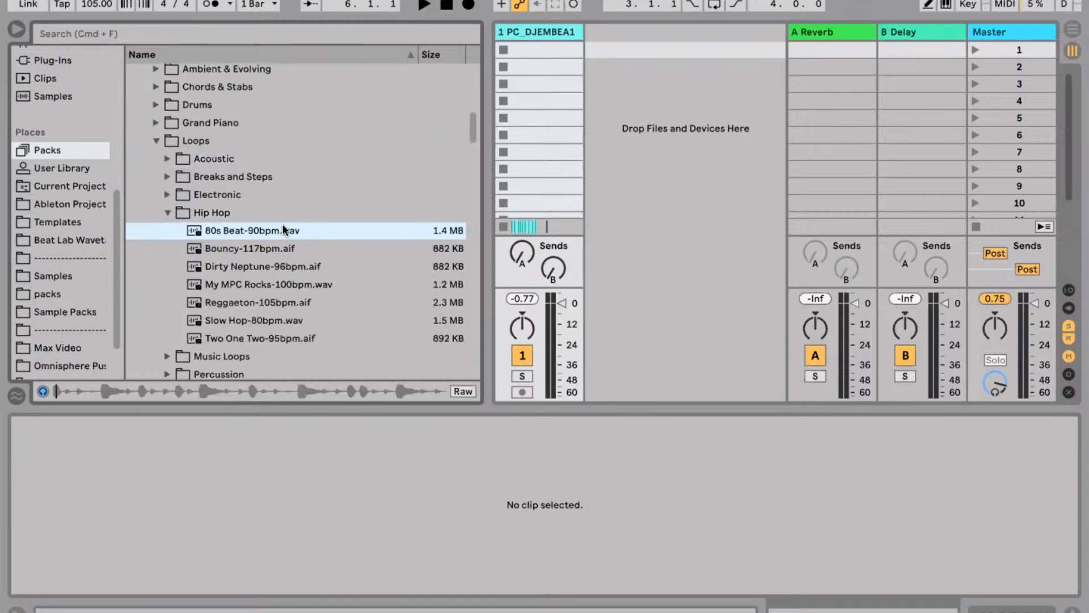
{"action": "left_click", "coordinate": [277, 327]}
{"action": "left_click", "coordinate": [277, 336]}
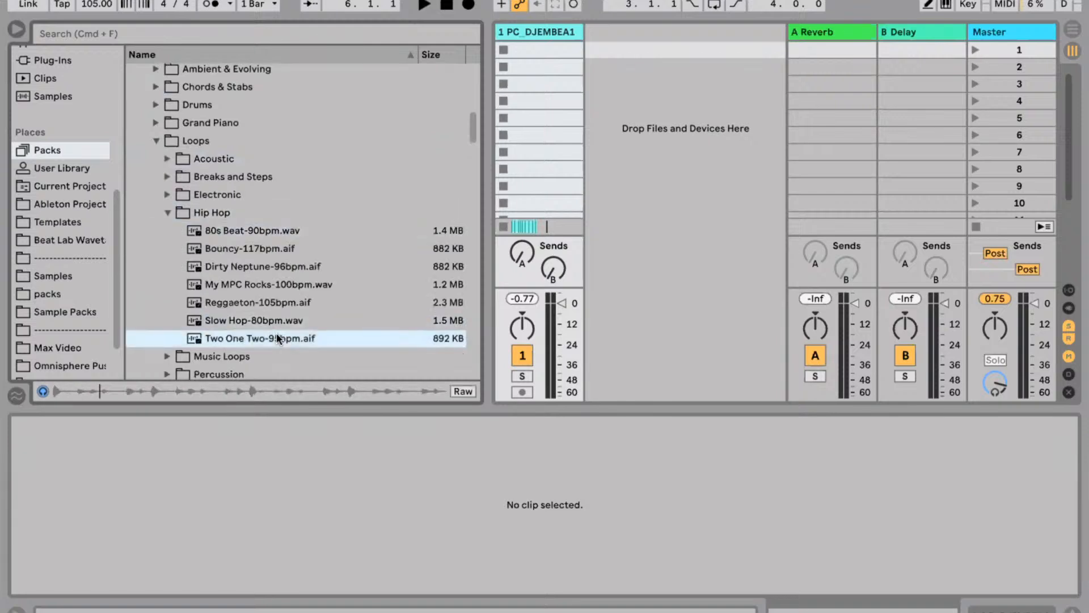
{"action": "left_click", "coordinate": [277, 323]}
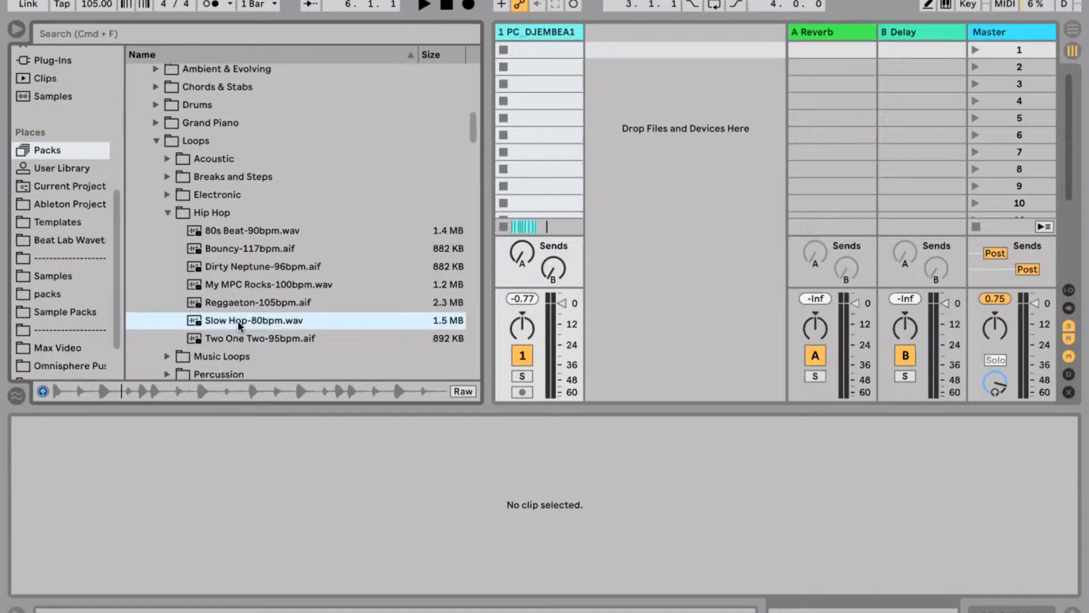
{"action": "left_click_drag", "start_coordinate": [277, 321], "coordinate": [501, 46]}
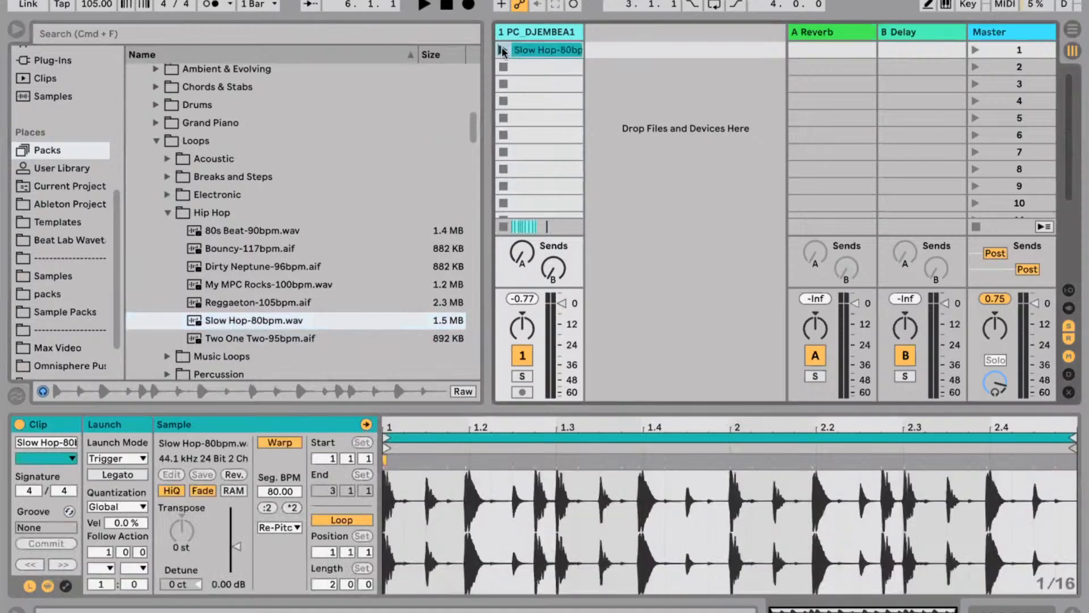
Launch the Slow Hop clip, set the song tempo to 80 BPM and narrow the browser.
{"action": "left_click", "coordinate": [502, 47]}
{"action": "left_click", "coordinate": [95, 4]}
{"action": "type", "text": "80"}
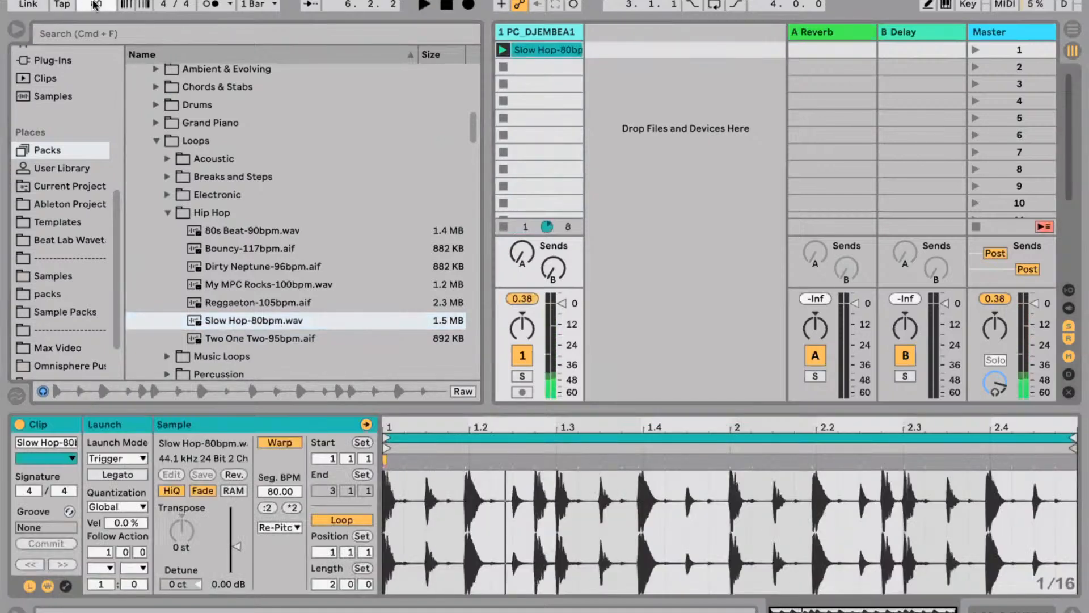
{"action": "key", "text": "Return"}
{"action": "key", "text": "space"}
{"action": "key", "text": "space"}
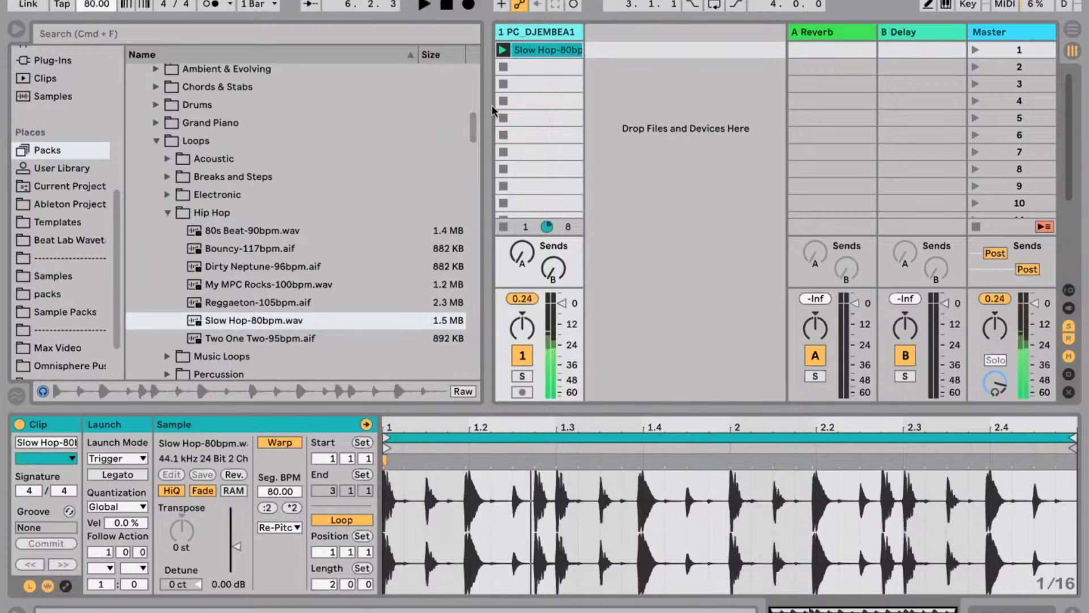
{"action": "left_click_drag", "start_coordinate": [489, 107], "coordinate": [370, 118]}
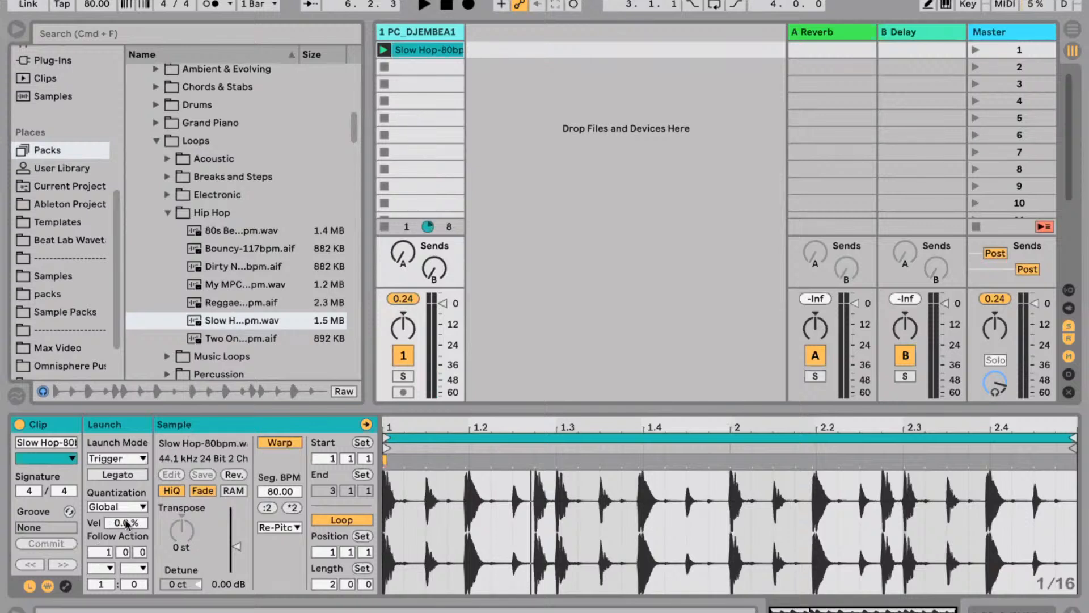
{"action": "key", "text": "super+shift+t"}
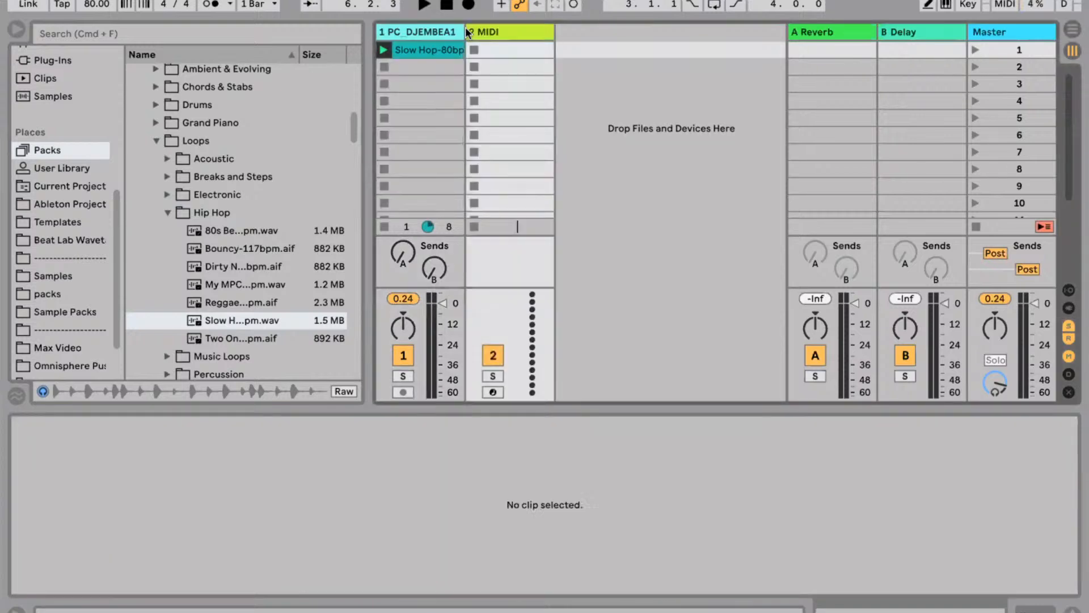
{"action": "double_click", "coordinate": [504, 49]}
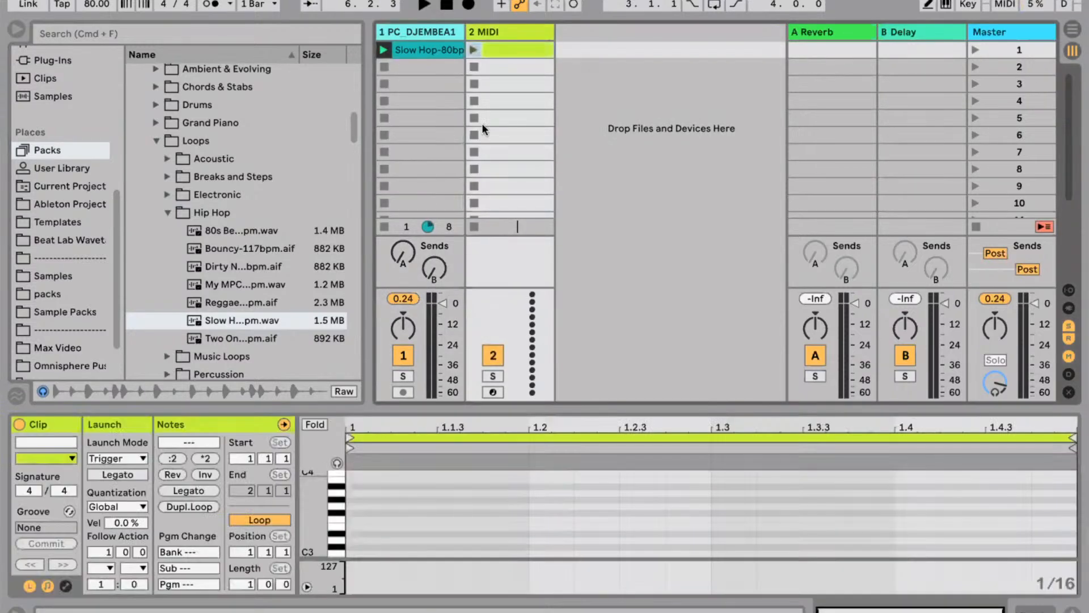
{"action": "left_click", "coordinate": [28, 584]}
{"action": "left_click", "coordinate": [525, 33]}
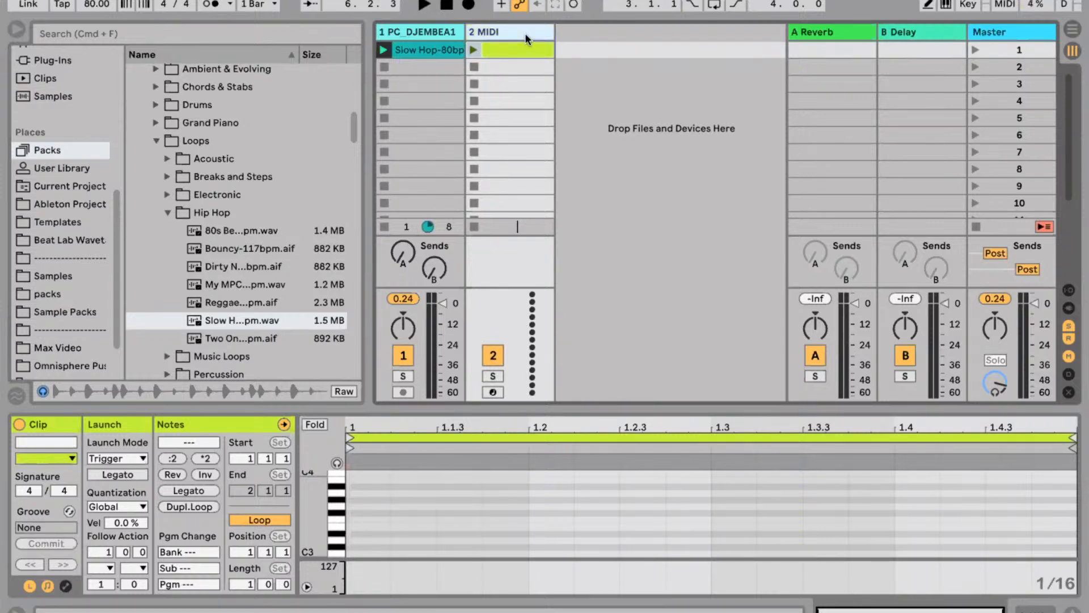
{"action": "key", "text": "Delete"}
Play the Slow Hop loop briefly and insert a new MIDI track beside it.
{"action": "key", "text": "space"}
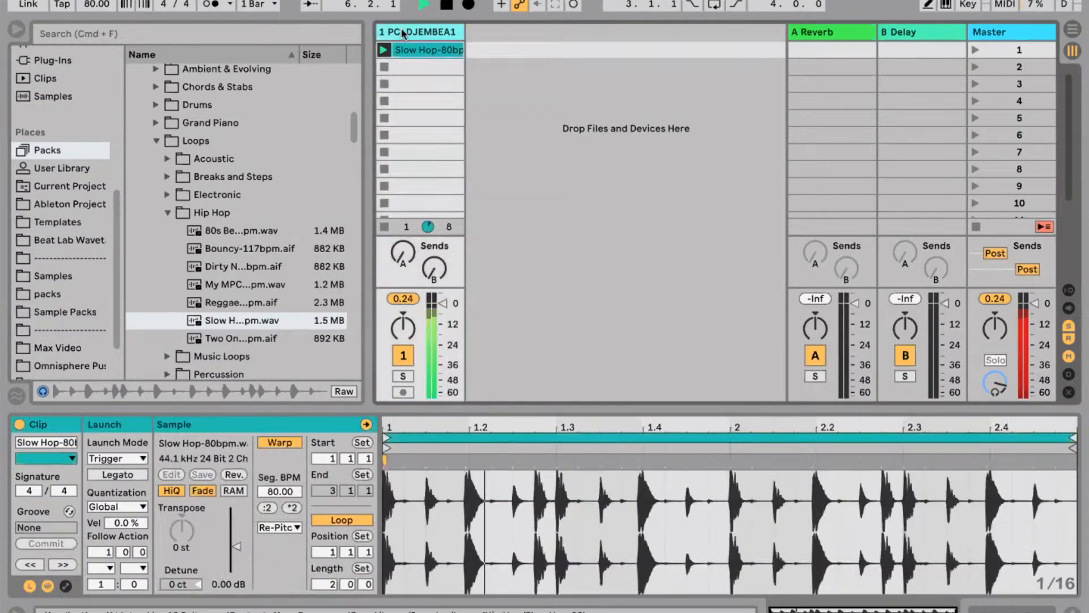
{"action": "key", "text": "space"}
{"action": "left_click", "coordinate": [433, 34]}
{"action": "key", "text": "super+shift+t"}
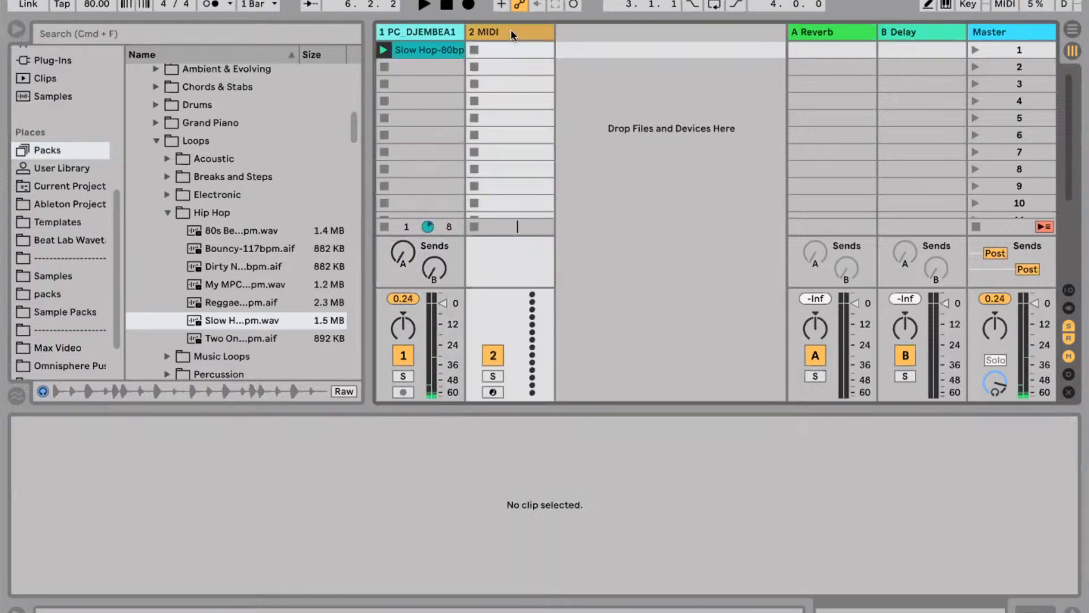
{"action": "left_click", "coordinate": [505, 35]}
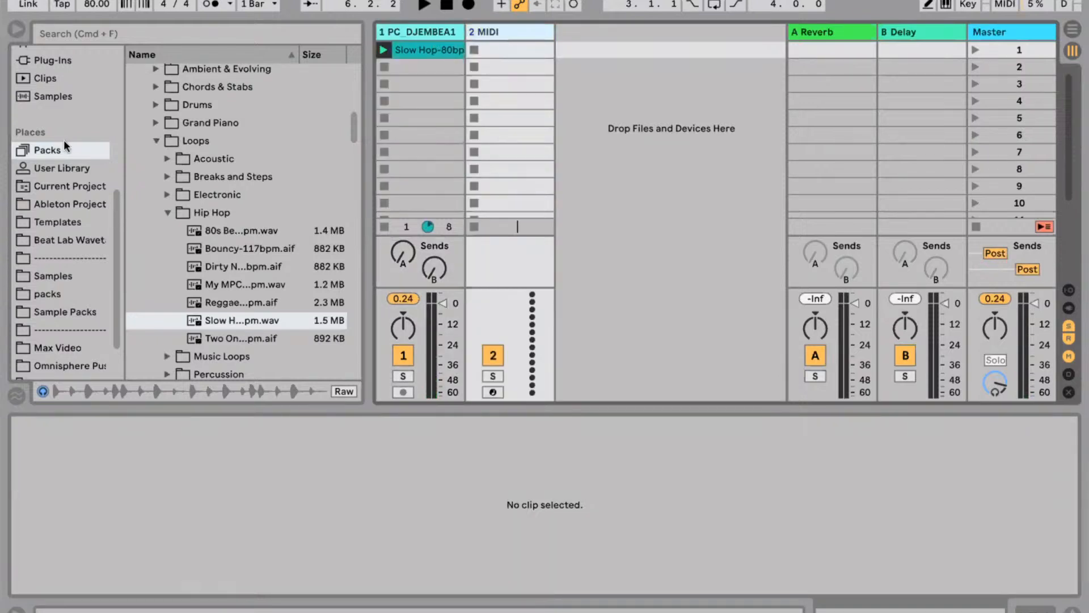
Load Omnisphere from the Sounds collection onto the new MIDI track and close its plug-in window.
{"action": "scroll", "coordinate": [64, 139], "scroll_direction": "up", "scroll_amount": 5}
{"action": "left_click", "coordinate": [43, 72]}
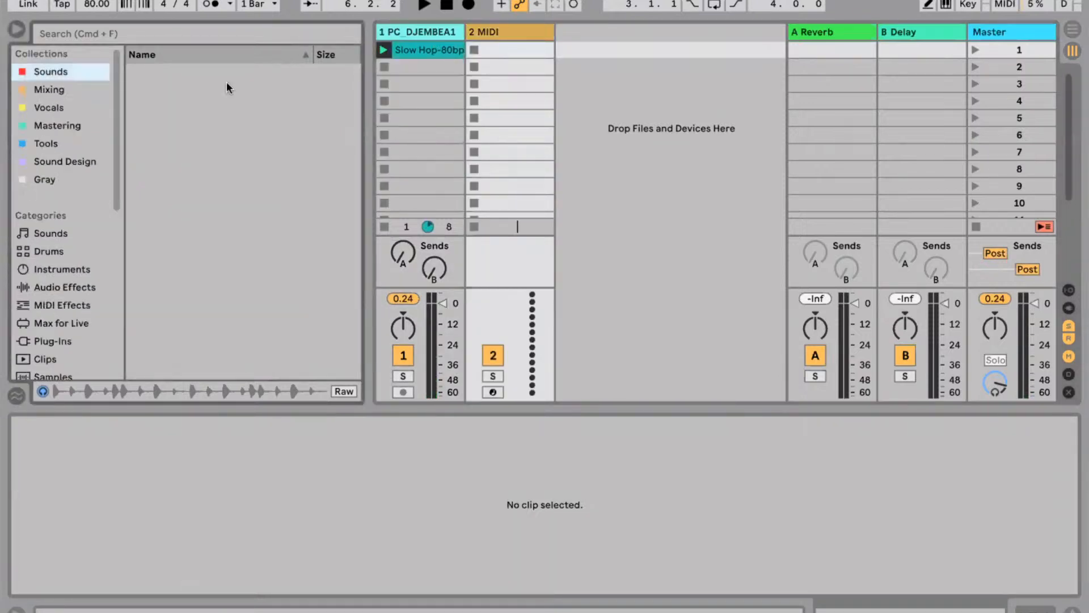
{"action": "left_click", "coordinate": [207, 125]}
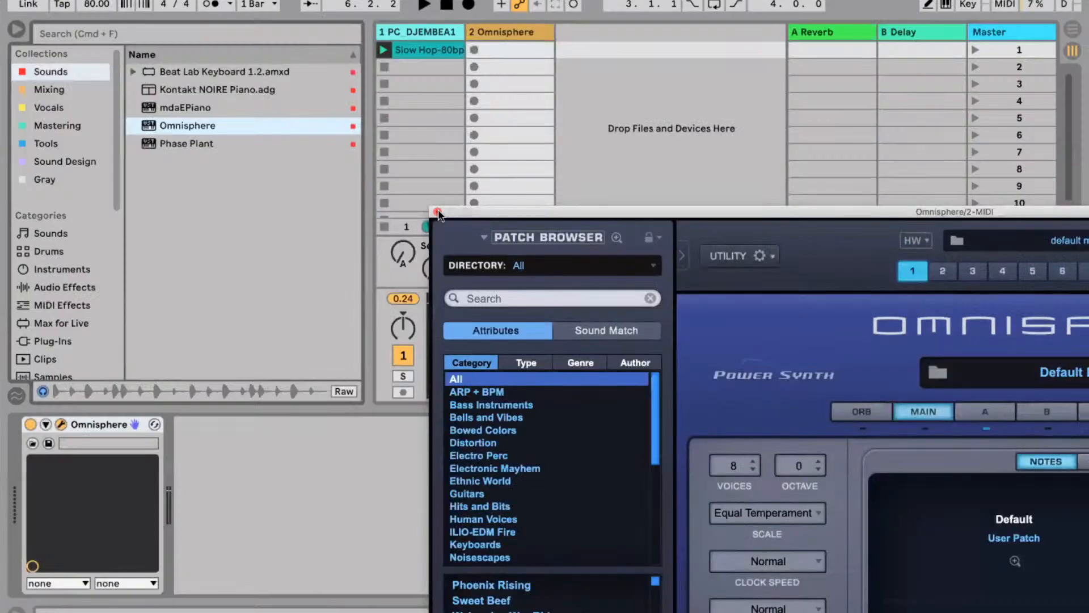
{"action": "left_click", "coordinate": [437, 213]}
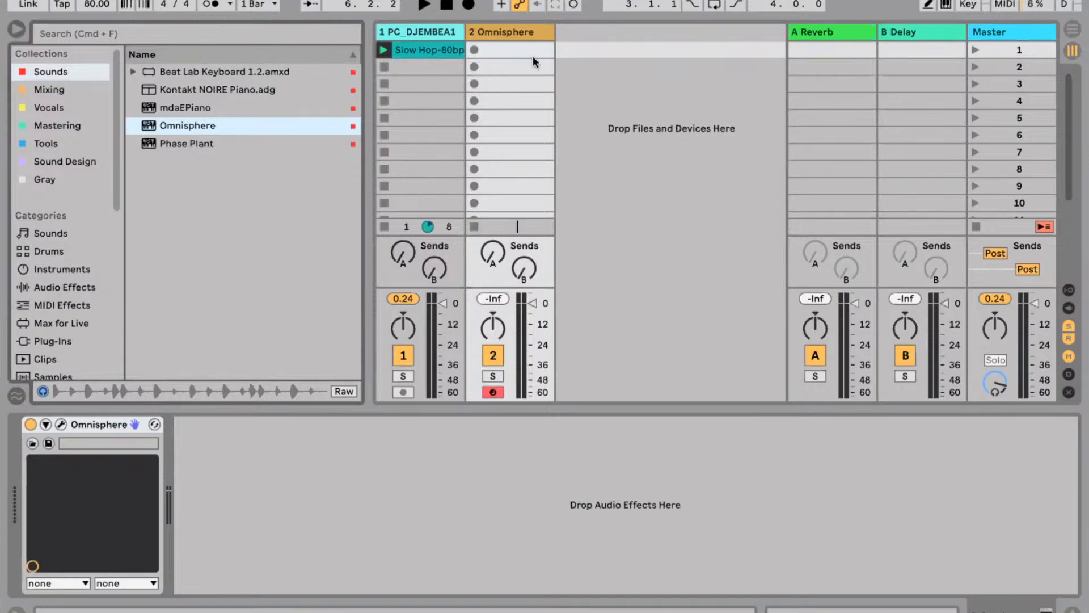
Rename the Omnisphere track as Chords.
{"action": "left_click", "coordinate": [526, 36]}
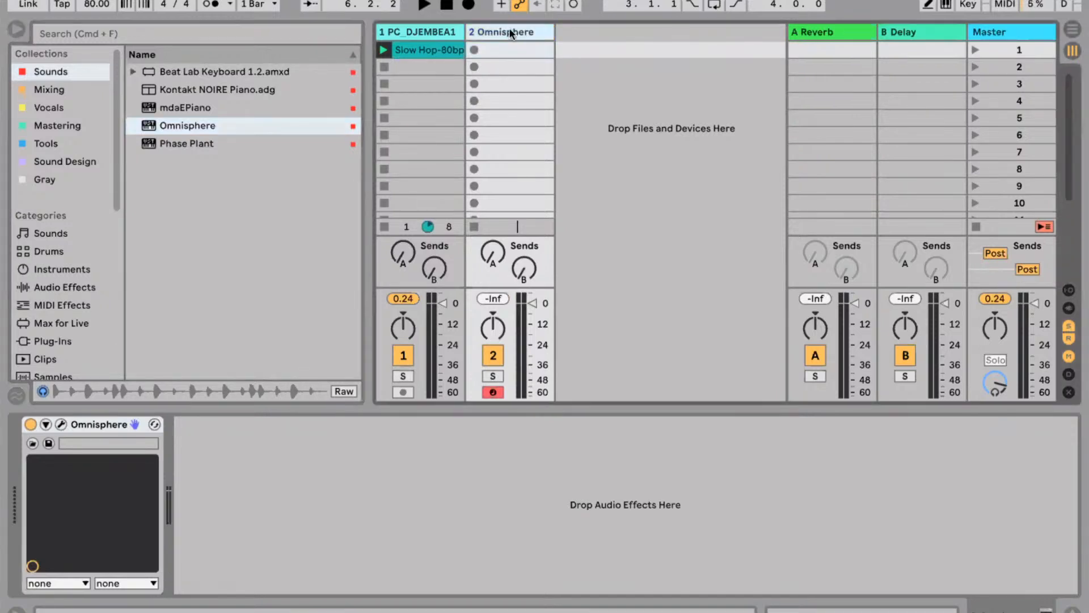
{"action": "key", "text": "super+r"}
{"action": "type", "text": "Chords"}
{"action": "key", "text": "Return"}
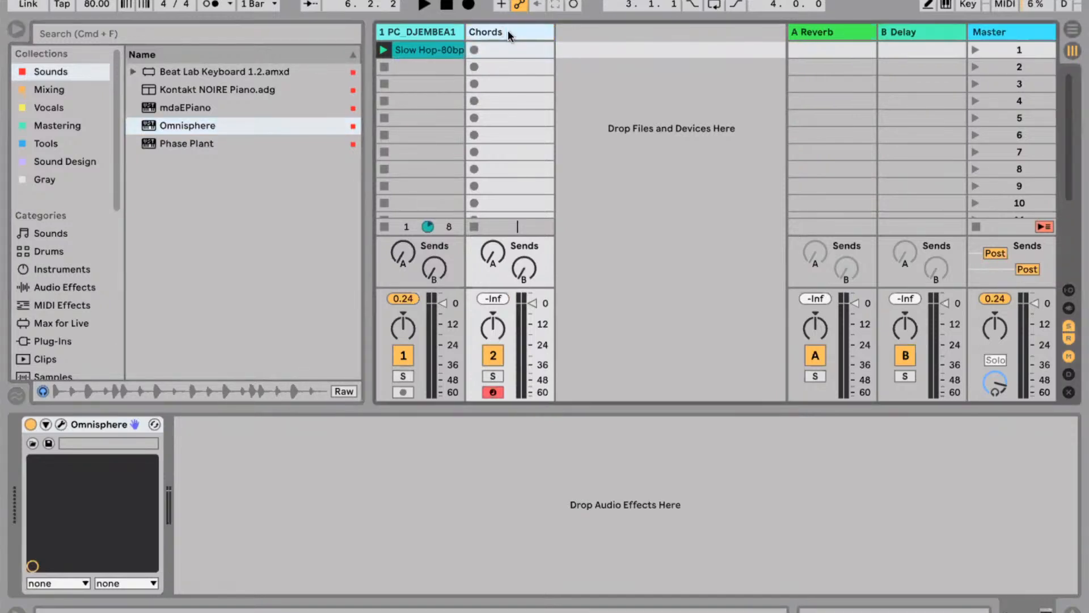
Rename the first track as Drums and add an audio track named Resample after Chords.
{"action": "left_click", "coordinate": [398, 33]}
{"action": "key", "text": "super+r"}
{"action": "type", "text": "Drums"}
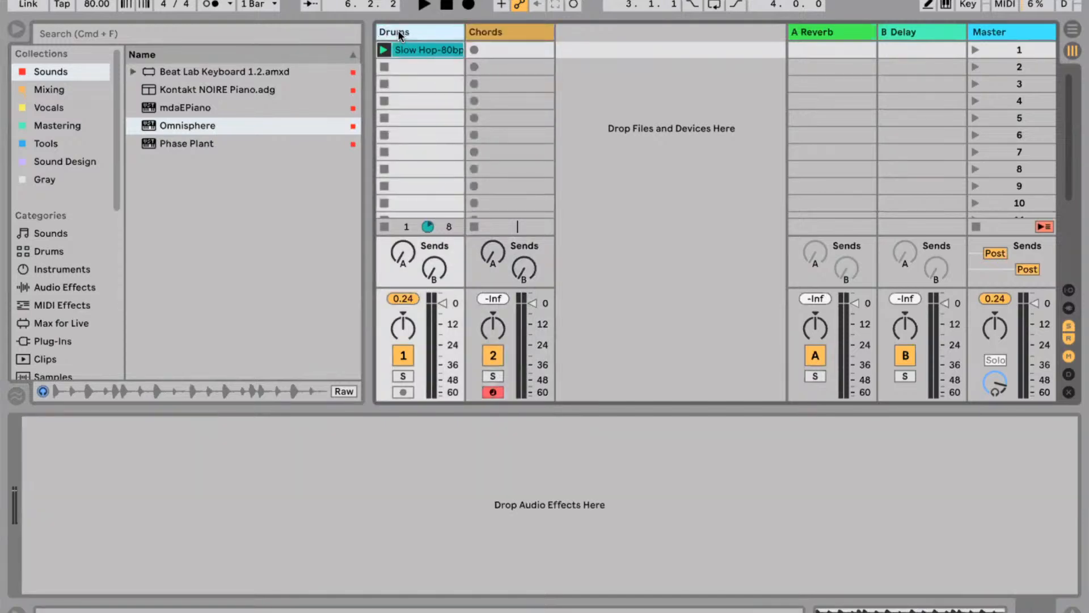
{"action": "key", "text": "Return"}
{"action": "key", "text": "super+t"}
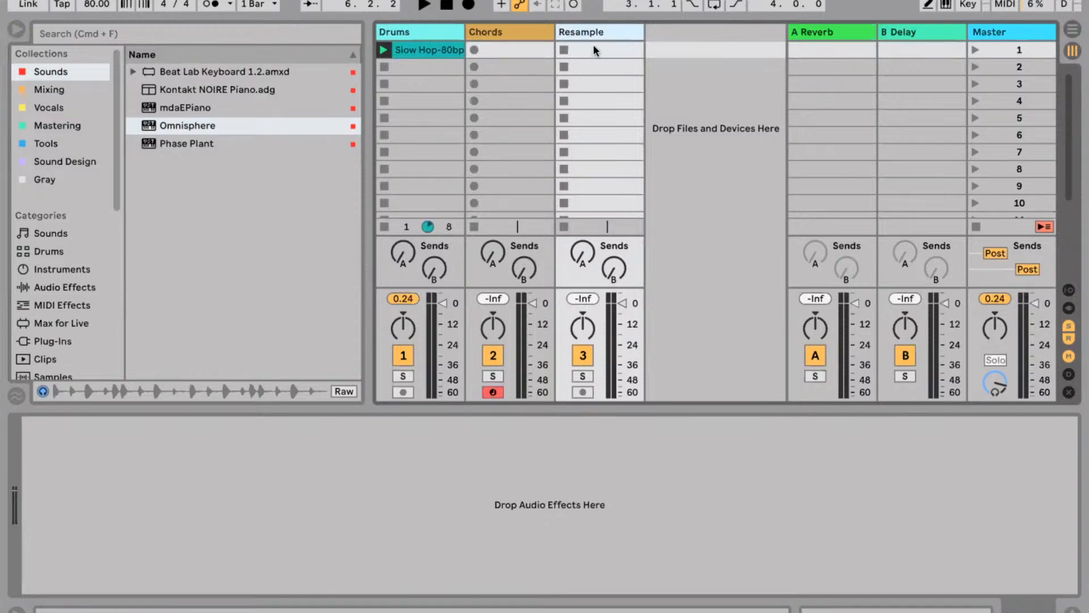
Create an empty MIDI clip in the Chords track's first slot and set its loop length to 2 bars.
{"action": "left_click", "coordinate": [510, 32]}
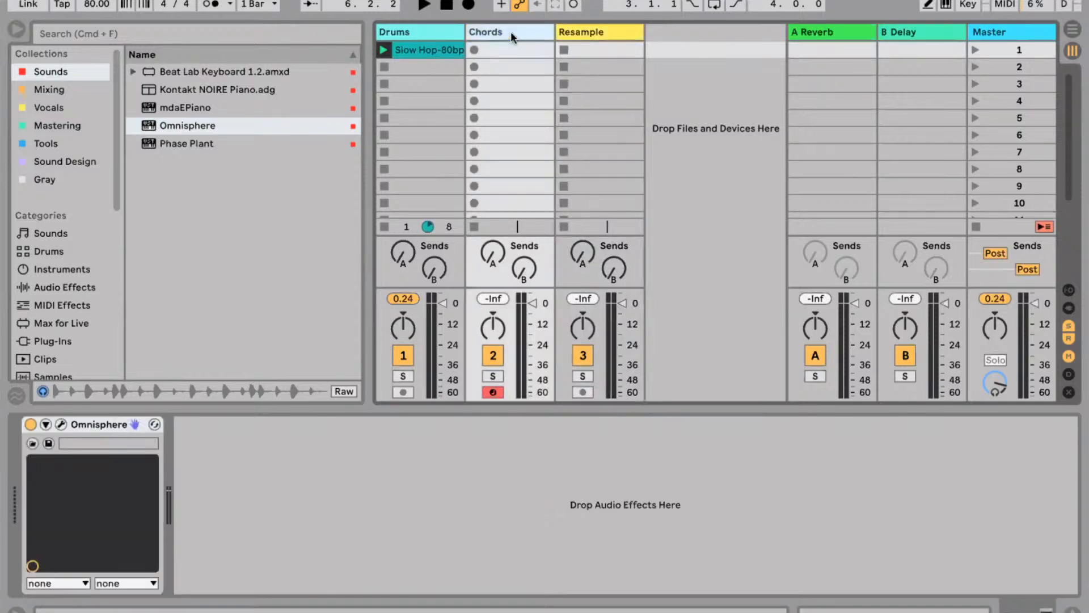
{"action": "double_click", "coordinate": [511, 50]}
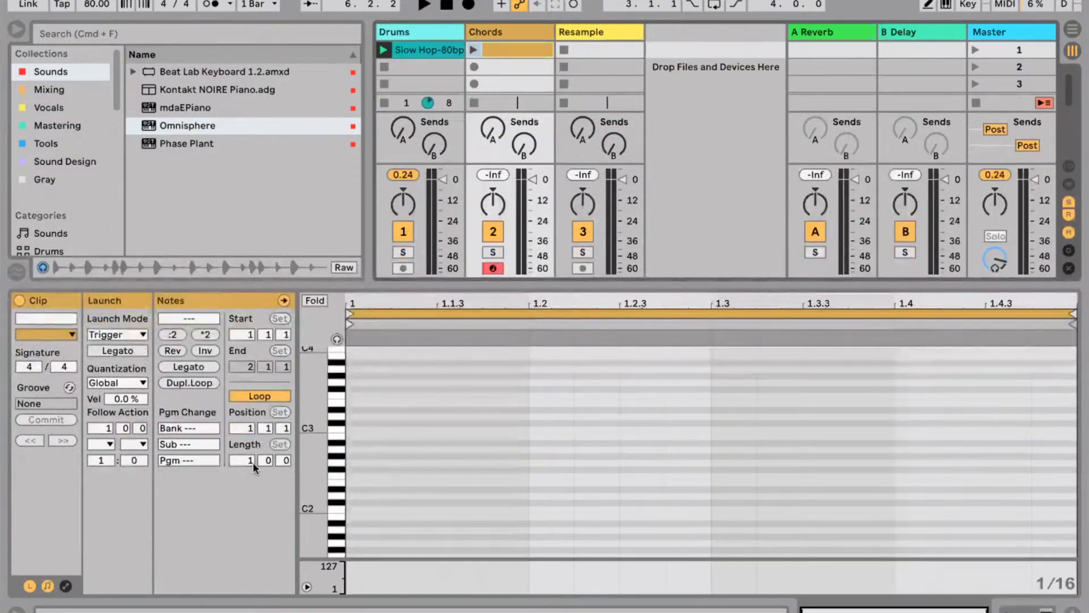
{"action": "left_click", "coordinate": [253, 461]}
{"action": "key", "text": "Up"}
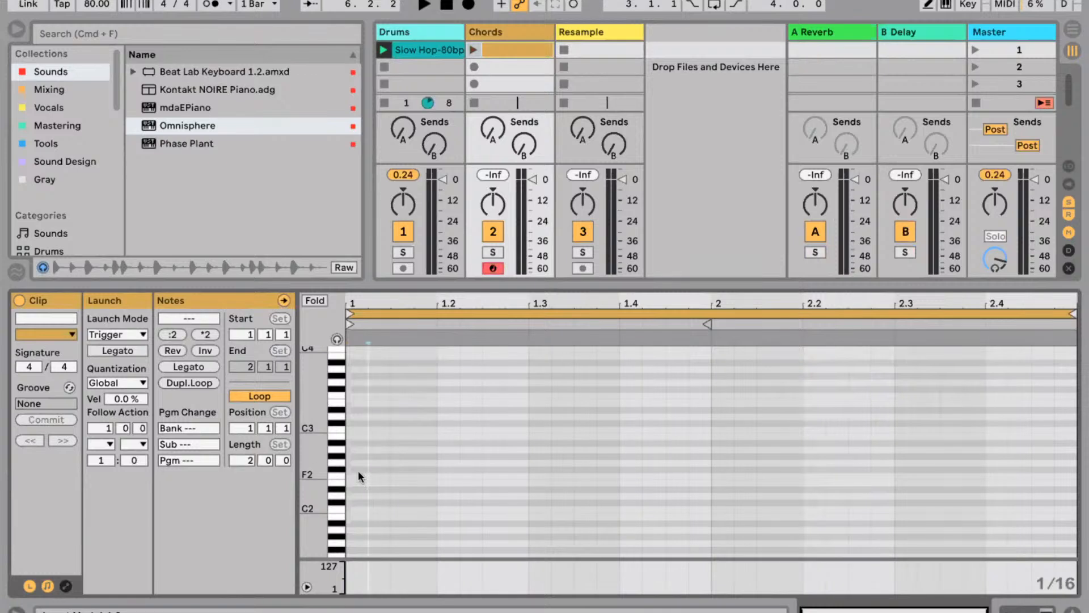
Draw a three-beat chord of F2, A2, C3 and E3 at the clip's start and launch the clip.
{"action": "mouse_move", "coordinate": [359, 475]}
{"action": "left_mouse_down"}
{"action": "mouse_move", "coordinate": [698, 460]}
{"action": "mouse_move", "coordinate": [607, 473]}
{"action": "mouse_move", "coordinate": [605, 450]}
{"action": "left_mouse_up"}
{"action": "left_click_drag", "start_coordinate": [606, 450], "coordinate": [606, 430], "text": "alt"}
{"action": "left_click_drag", "start_coordinate": [606, 430], "coordinate": [609, 404], "text": "alt"}
{"action": "left_click", "coordinate": [473, 50]}
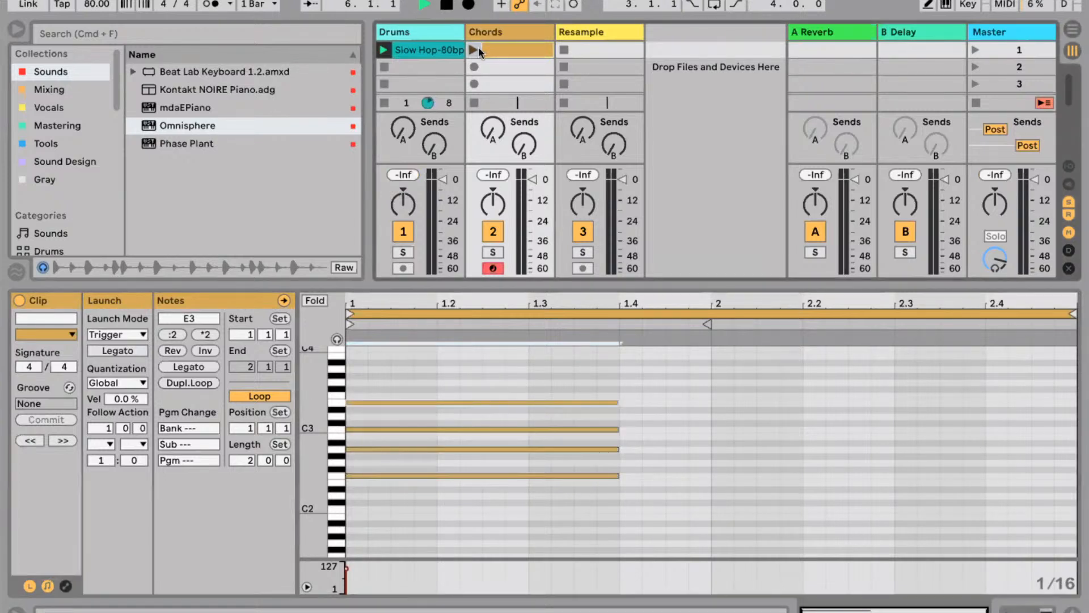
Duplicate the chord to beat 1.4, revoice the copy as E2, G2, B2 and D3, and play it.
{"action": "left_click_drag", "start_coordinate": [686, 403], "coordinate": [608, 523]}
{"action": "key", "text": "super+d"}
{"action": "key", "text": "Down"}
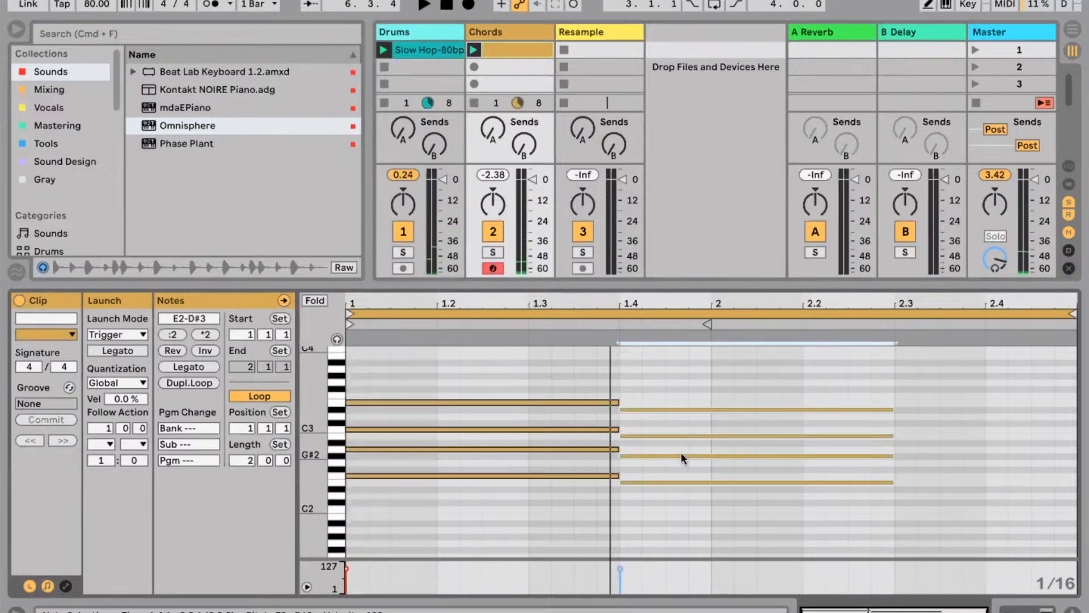
{"action": "left_click", "coordinate": [674, 457]}
{"action": "key", "text": "Down"}
{"action": "key", "text": "alt+Up"}
{"action": "key", "text": "alt+Up"}
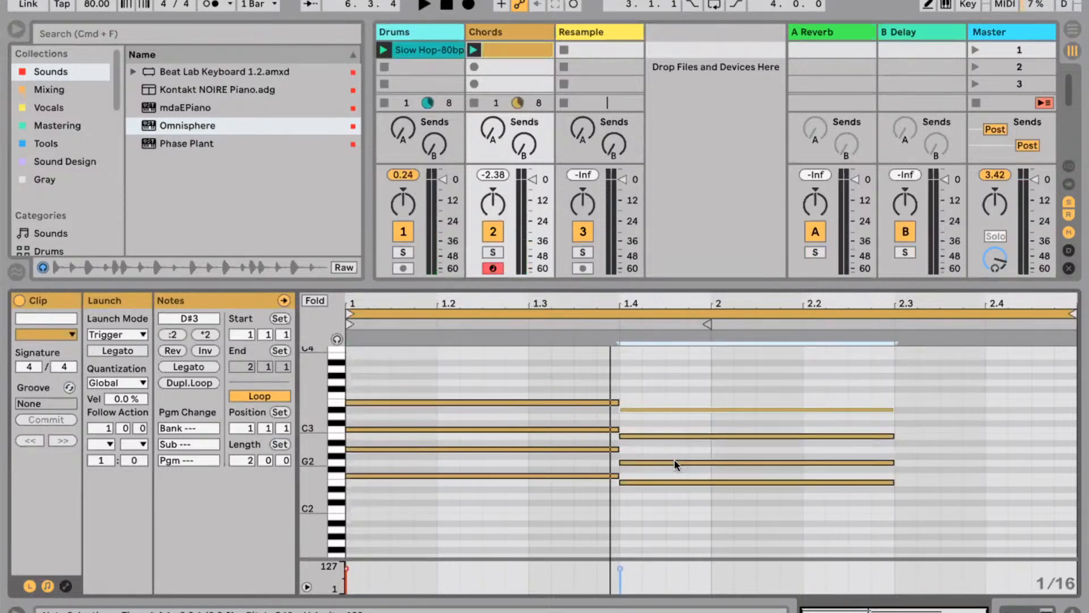
{"action": "key", "text": "Down"}
{"action": "key", "text": "space"}
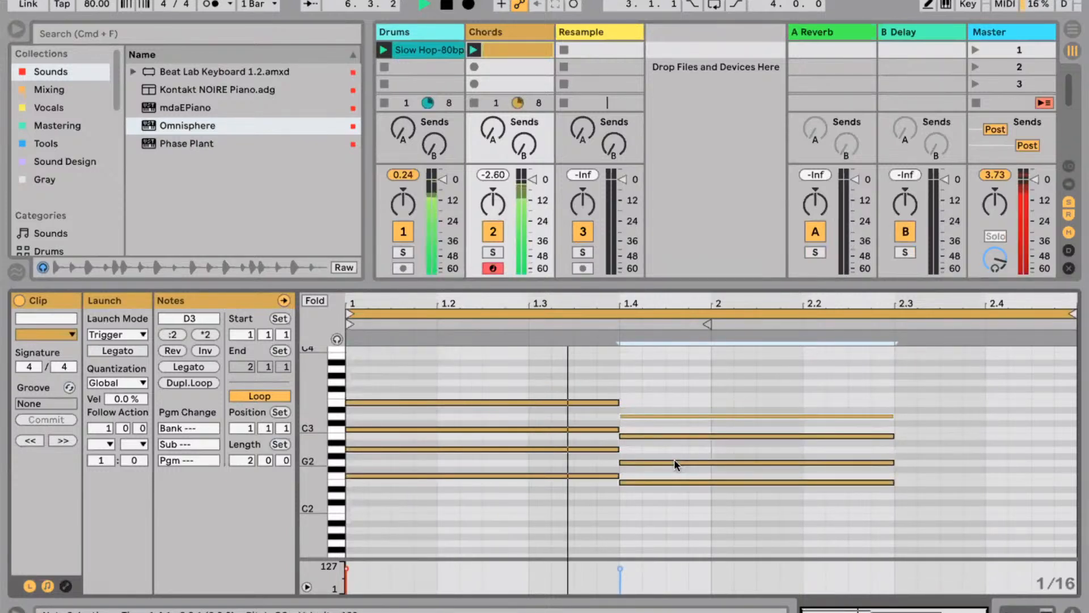
Stop playback and shorten the second chord's notes to one beat, ending at bar 2.
{"action": "left_click_drag", "start_coordinate": [747, 401], "coordinate": [733, 573]}
{"action": "key", "text": "space"}
{"action": "key", "text": "shift+Left"}
{"action": "key", "text": "shift+Left"}
{"action": "key", "text": "shift+Left"}
{"action": "key", "text": "shift+Left"}
{"action": "key", "text": "shift+Left"}
{"action": "key", "text": "shift+Left"}
{"action": "key", "text": "shift+Left"}
{"action": "key", "text": "shift+Left"}
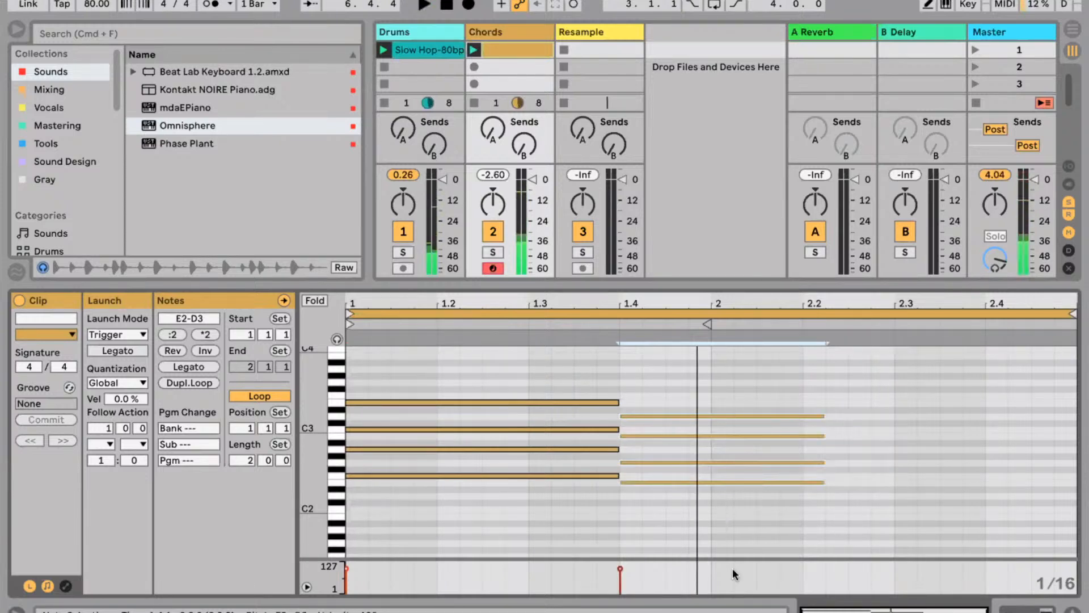
Duplicate the second chord to the start of bar 2 and transpose the copy up three semitones.
{"action": "key", "text": "super+d"}
{"action": "key", "text": "Up"}
{"action": "key", "text": "Up"}
{"action": "key", "text": "Up"}
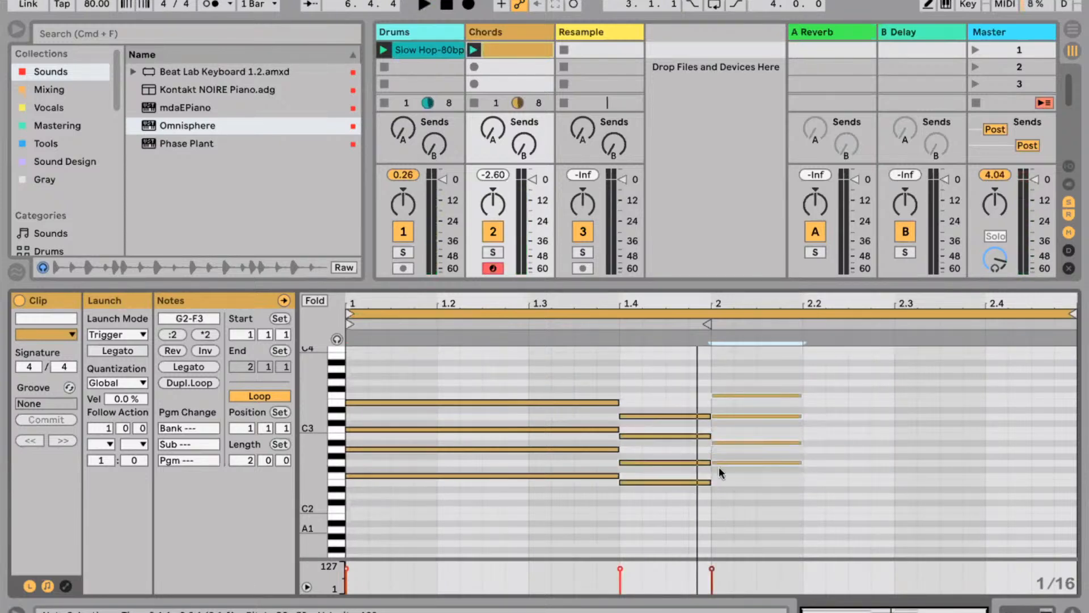
Lower the third chord's top note to E3 and raise its A#2 to B2, checking the progression by playback.
{"action": "key", "text": "alt+Up"}
{"action": "key", "text": "alt+Up"}
{"action": "key", "text": "alt+Up"}
{"action": "key", "text": "alt+Up"}
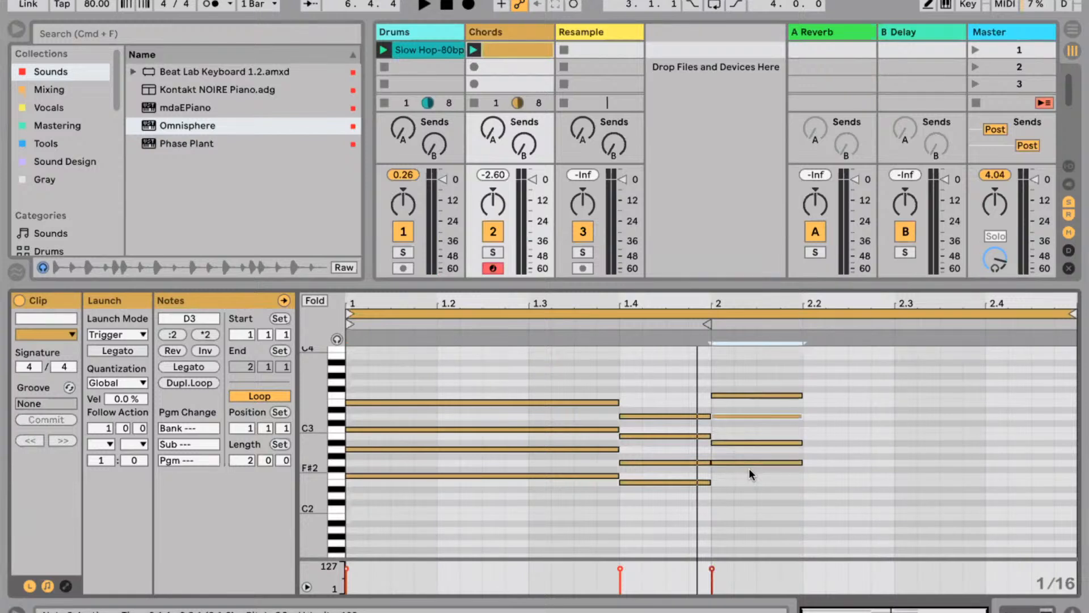
{"action": "key", "text": "Down"}
{"action": "key", "text": "Down"}
{"action": "key", "text": "space"}
{"action": "key", "text": "Up"}
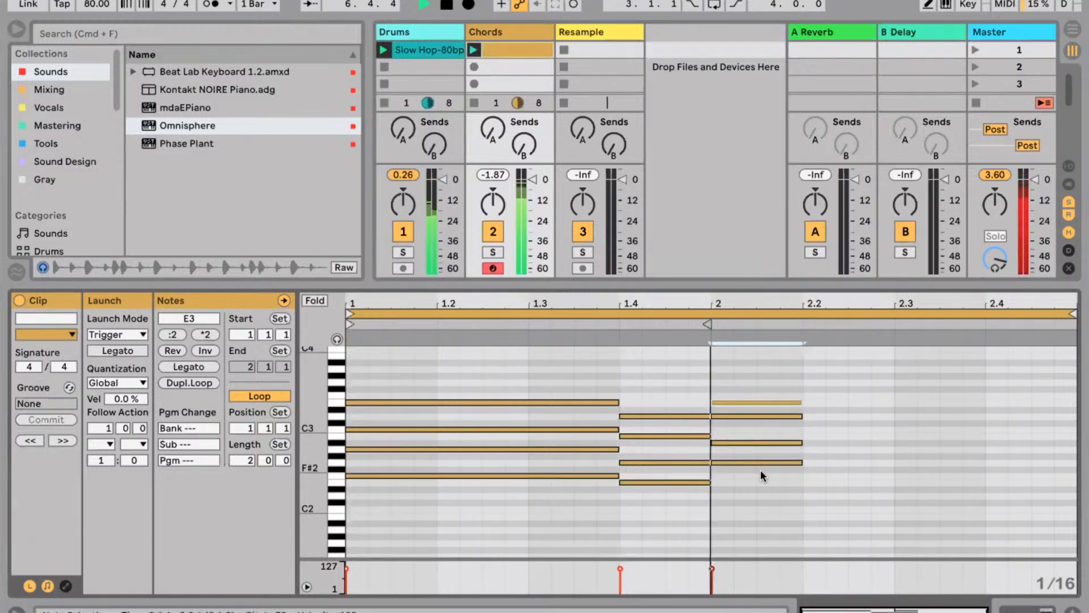
{"action": "key", "text": "space"}
{"action": "left_click", "coordinate": [743, 442]}
{"action": "key", "text": "Up"}
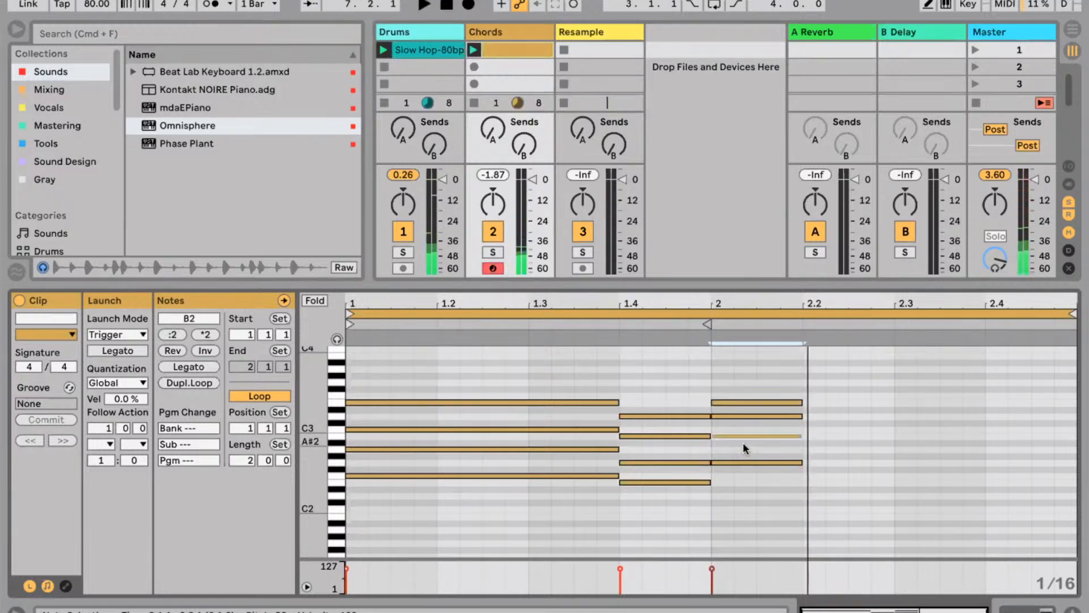
{"action": "key", "text": "space"}
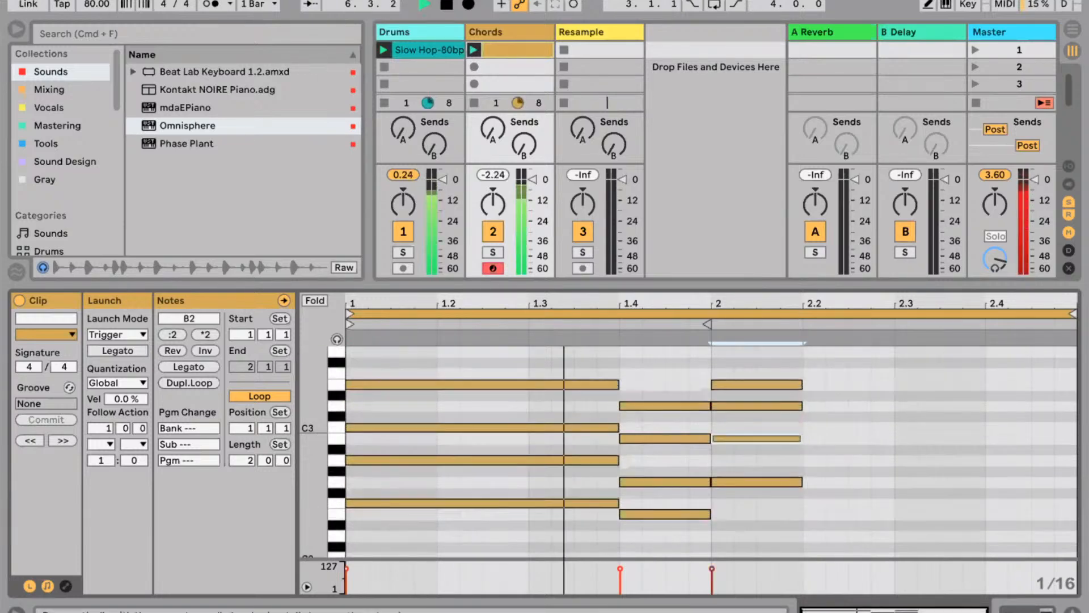
Lengthen all notes of the third chord to fill bar 2 and play the progression.
{"action": "left_click_drag", "start_coordinate": [778, 387], "coordinate": [781, 468]}
{"action": "key", "text": "space"}
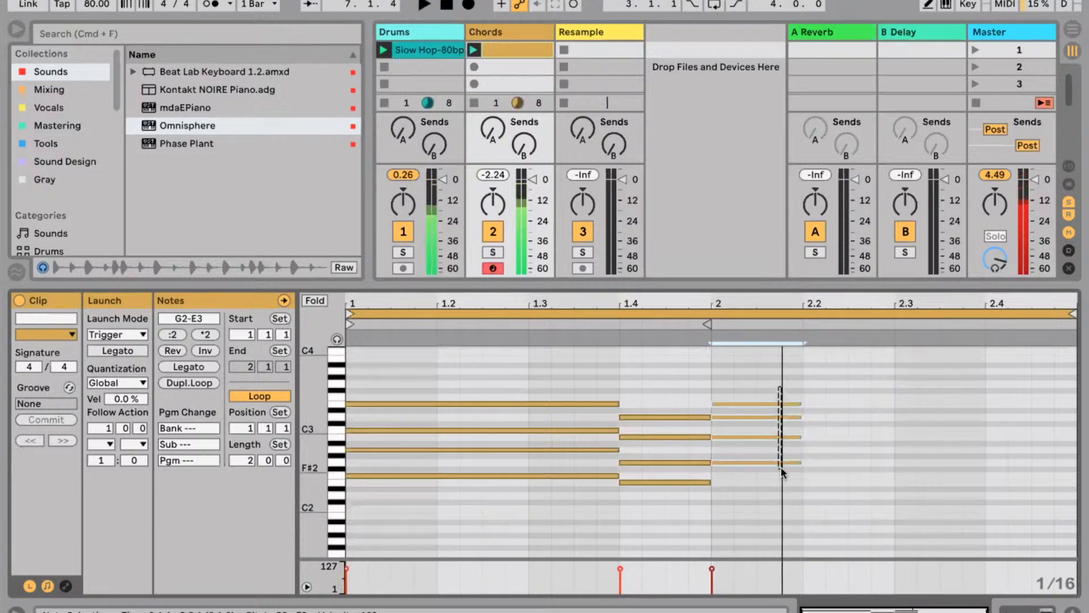
{"action": "key", "text": "shift+Right"}
{"action": "key", "text": "shift+Right"}
{"action": "key", "text": "shift+Right"}
{"action": "key", "text": "shift+Right"}
{"action": "key", "text": "shift+Right"}
{"action": "key", "text": "shift+Right"}
{"action": "key", "text": "shift+Right"}
{"action": "key", "text": "shift+Right"}
{"action": "key", "text": "shift+Right"}
{"action": "key", "text": "shift+Right"}
{"action": "key", "text": "shift+Right"}
{"action": "key", "text": "shift+Right"}
{"action": "key", "text": "space"}
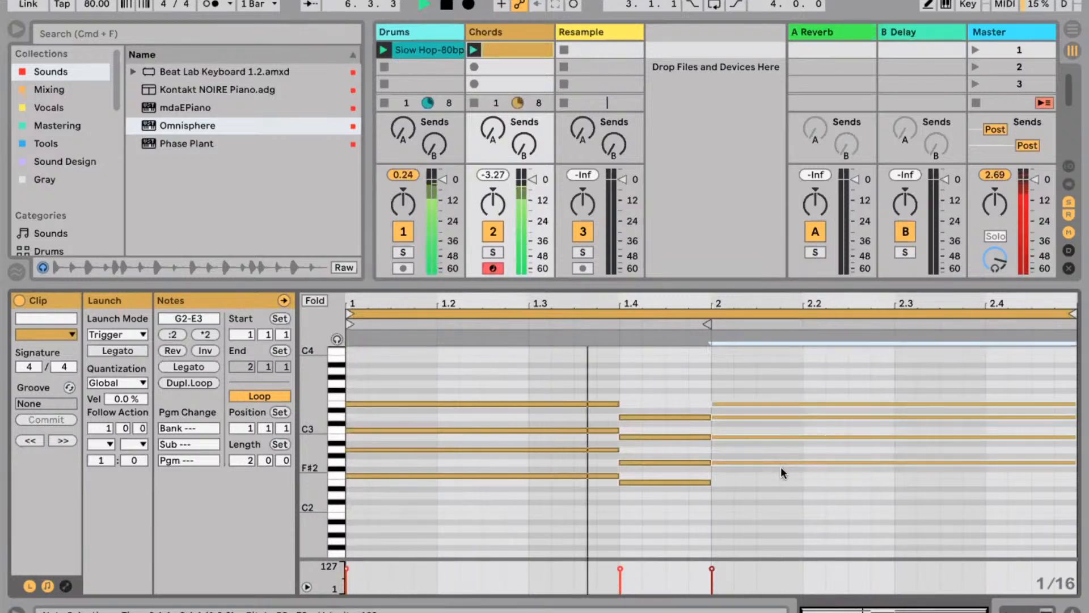
Open the Chords track's Omnisphere window, filter its patches by Synth Poly and shuffle the patch list.
{"action": "key", "text": "shift+Tab"}
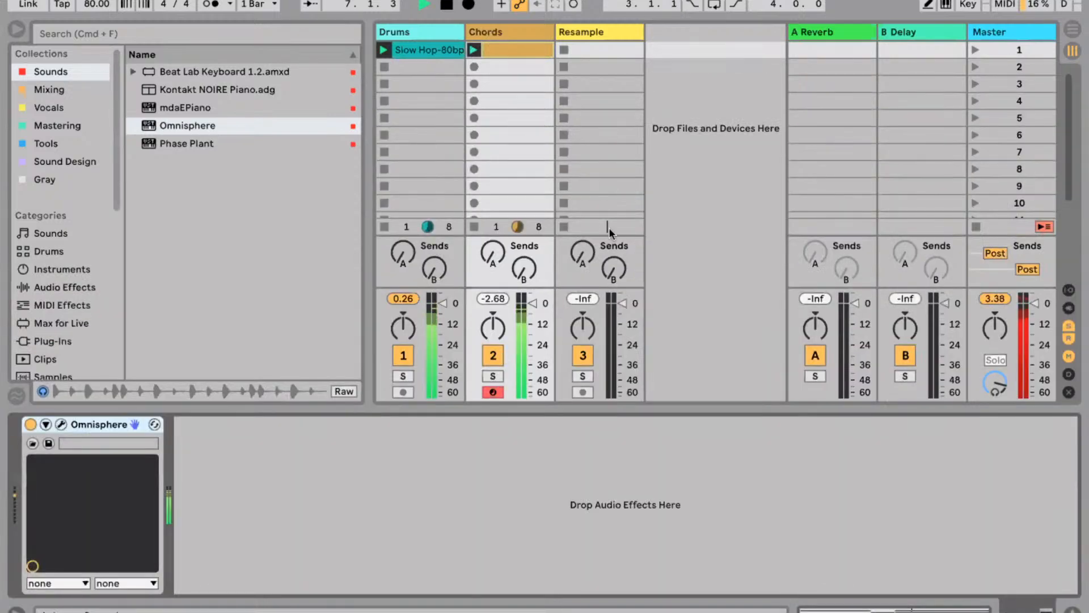
{"action": "key", "text": "super+alt+p"}
{"action": "scroll", "coordinate": [113, 282], "scroll_direction": "down", "scroll_amount": 10}
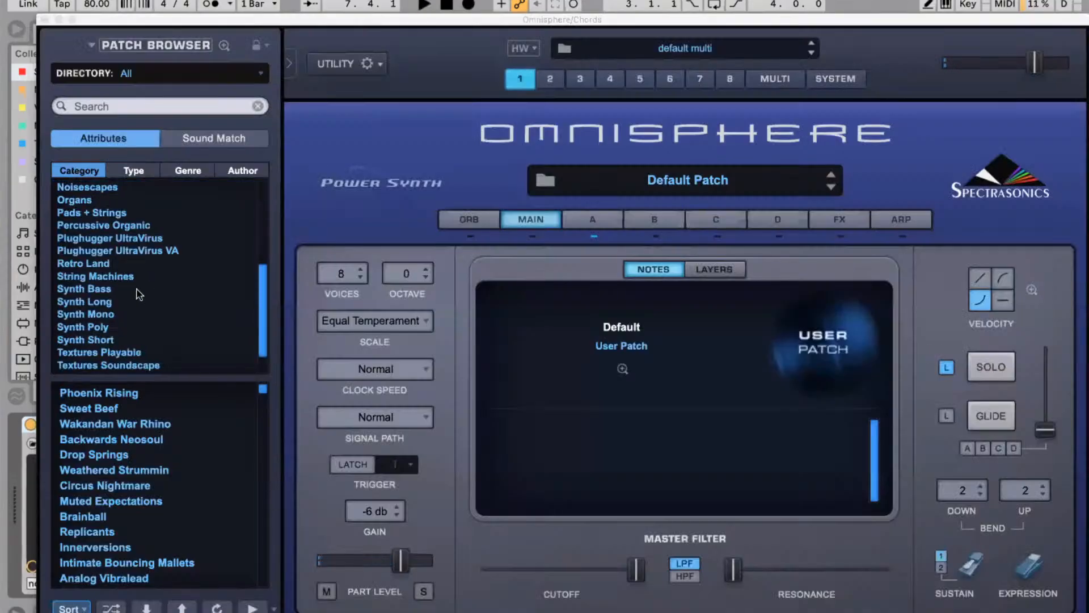
{"action": "left_click", "coordinate": [112, 289]}
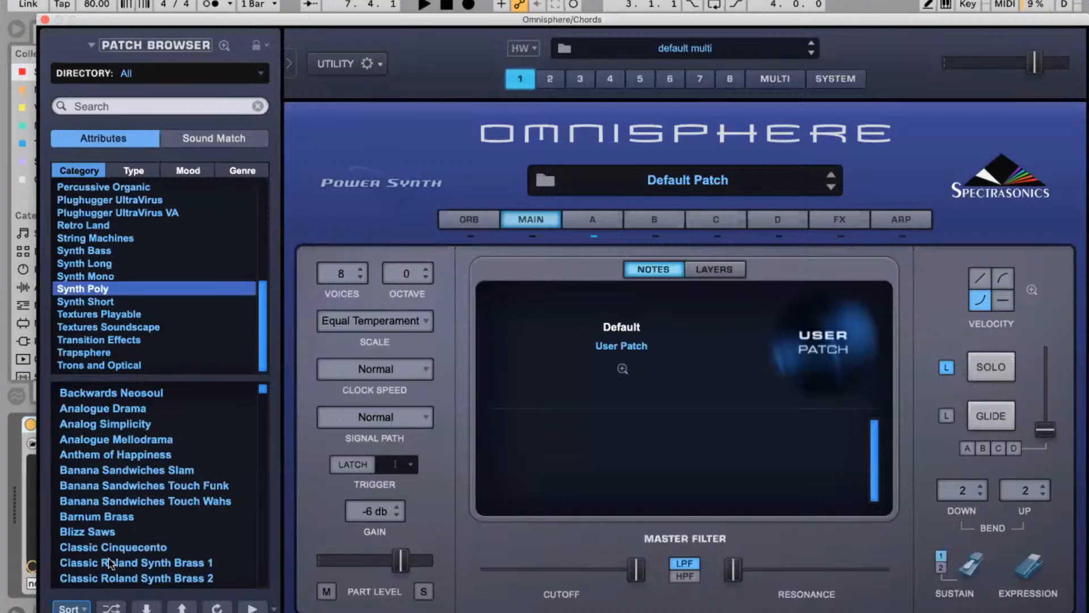
{"action": "left_click", "coordinate": [111, 608]}
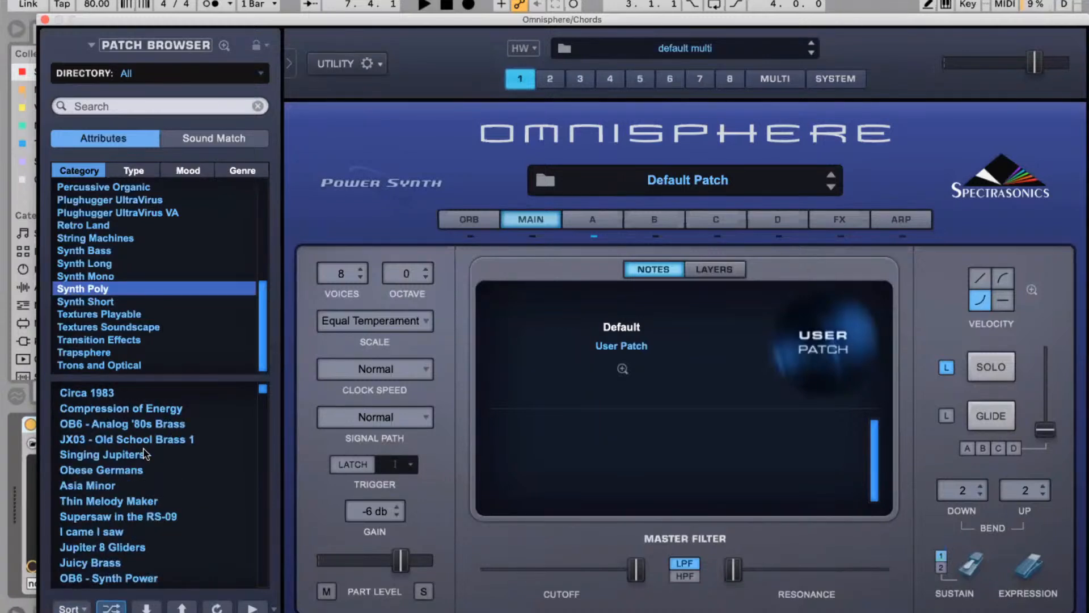
Audition JX03 - Old School Brass 1, load the Singing Jupiters patch and move the plug-in window off the tracks.
{"action": "left_click", "coordinate": [133, 440]}
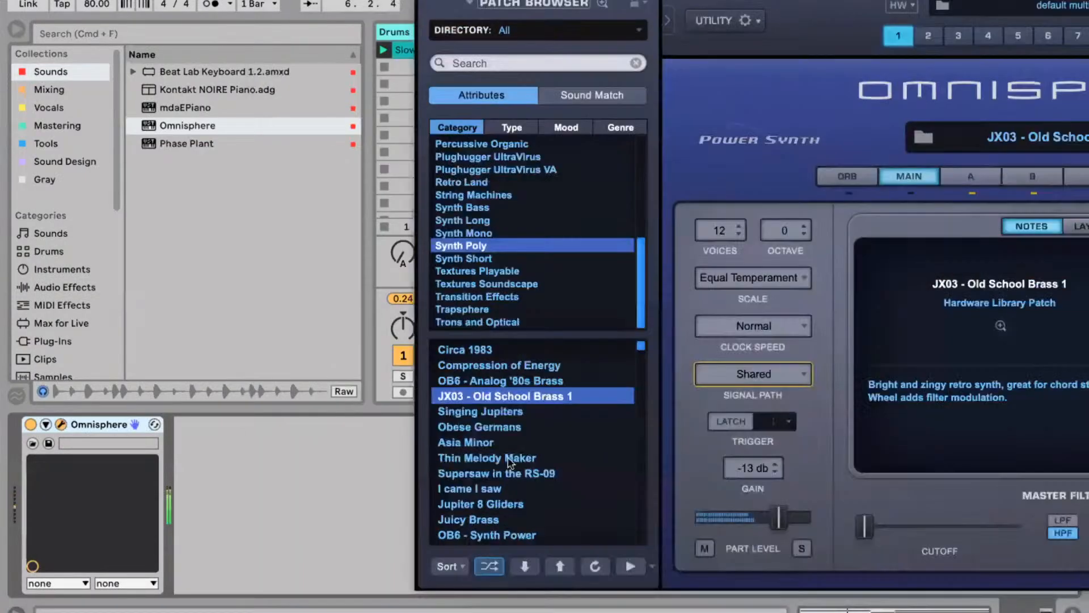
{"action": "left_click", "coordinate": [531, 412]}
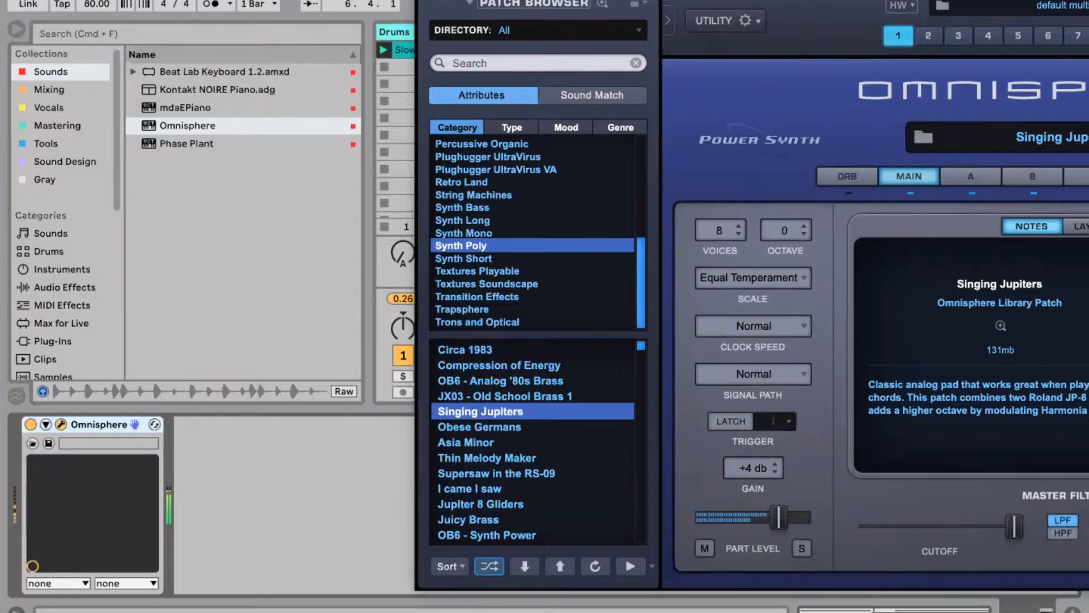
{"action": "left_click_drag", "start_coordinate": [520, 1], "coordinate": [710, 111]}
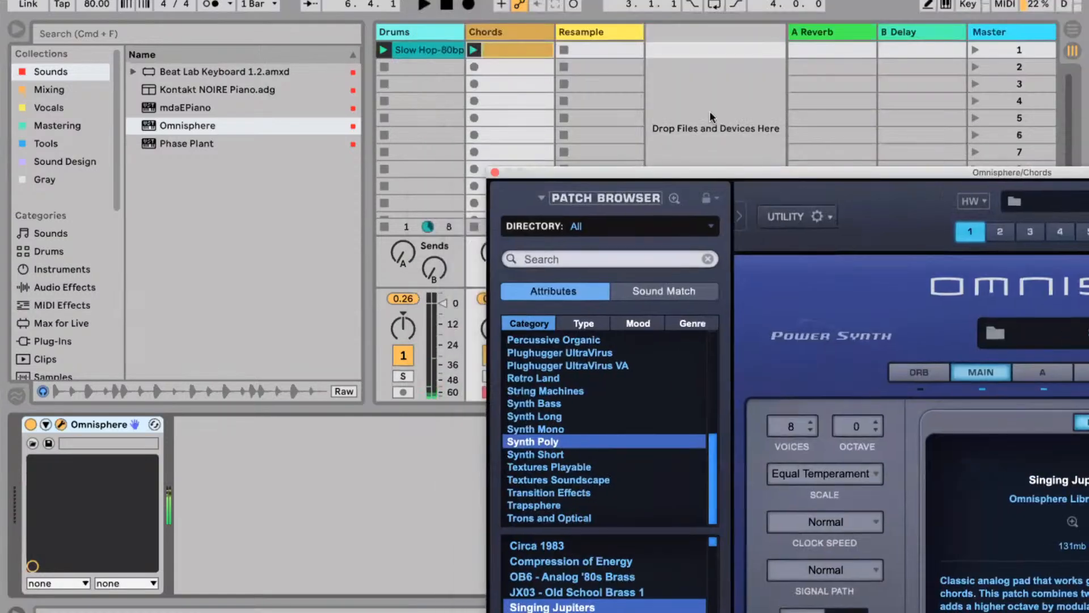
Set the Resample track's audio input to Chords and arm the track for recording.
{"action": "left_click", "coordinate": [601, 35]}
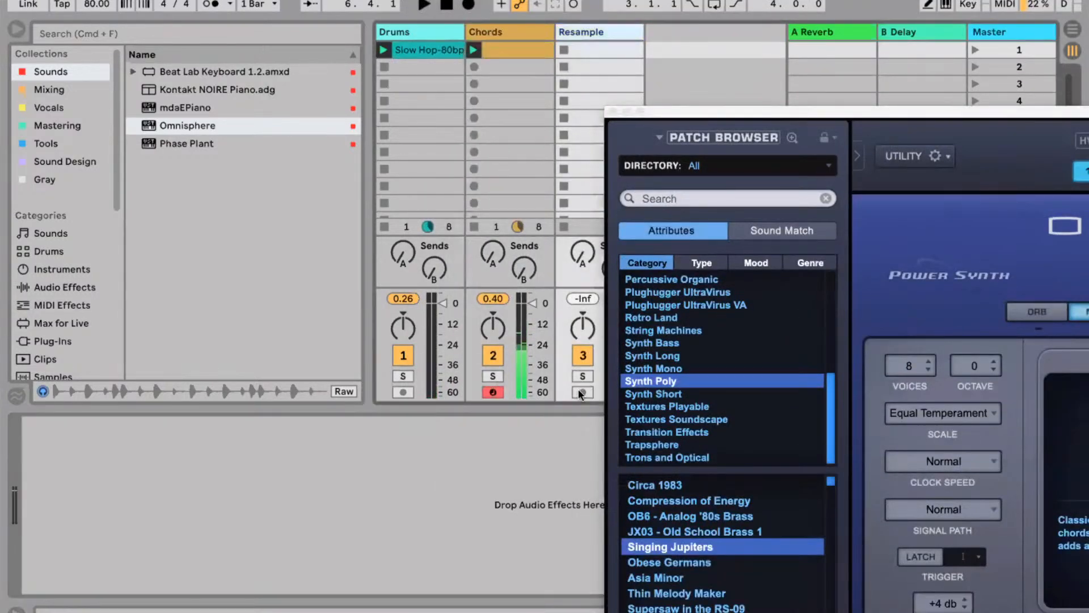
{"action": "left_click_drag", "start_coordinate": [667, 111], "coordinate": [817, 116]}
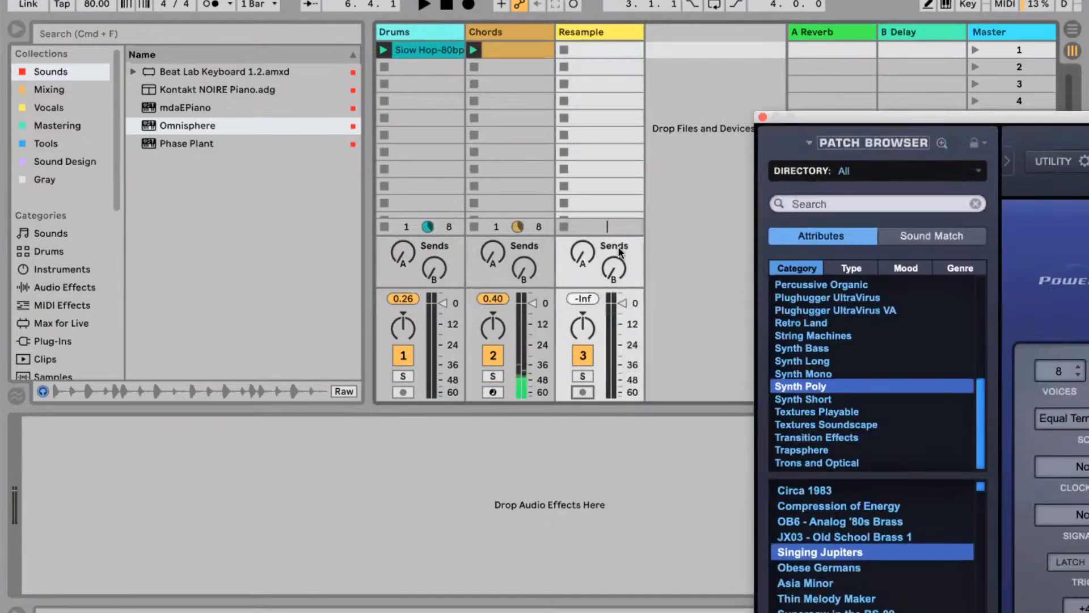
{"action": "key", "text": "super+alt+i"}
{"action": "left_click", "coordinate": [601, 148]}
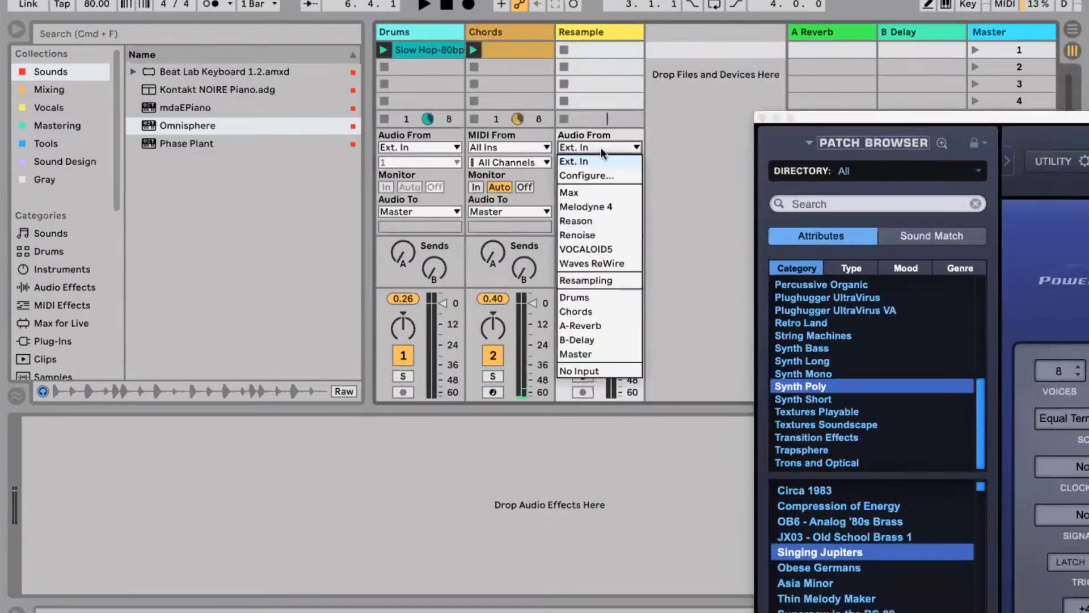
{"action": "left_click", "coordinate": [594, 309]}
{"action": "left_click", "coordinate": [583, 393]}
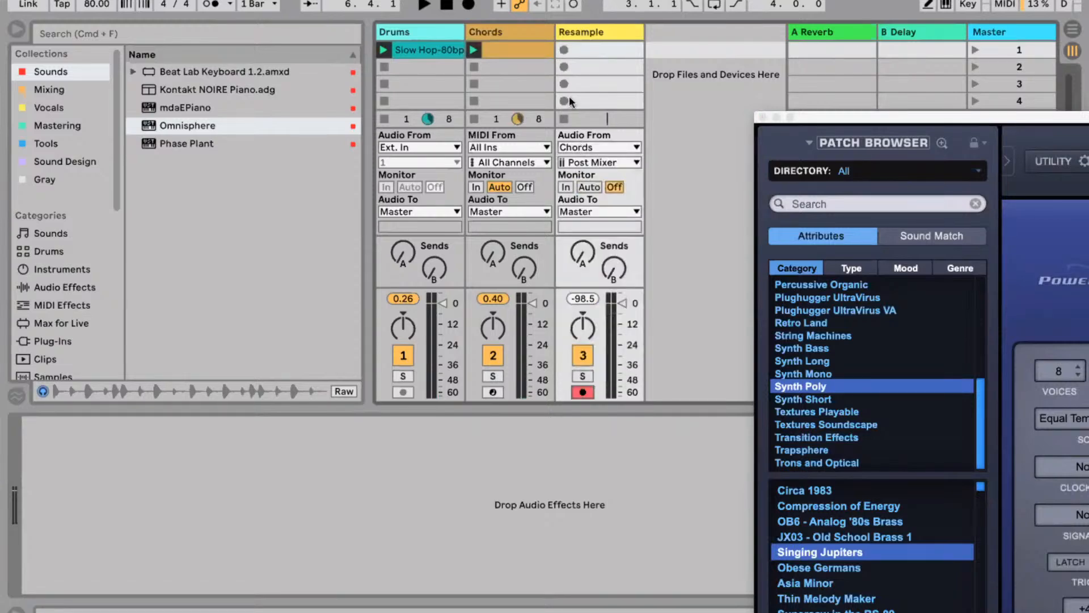
Record the Chords output into the Resample track's first slot, end the recording and stop playback.
{"action": "left_click", "coordinate": [564, 50]}
{"action": "left_click", "coordinate": [581, 50]}
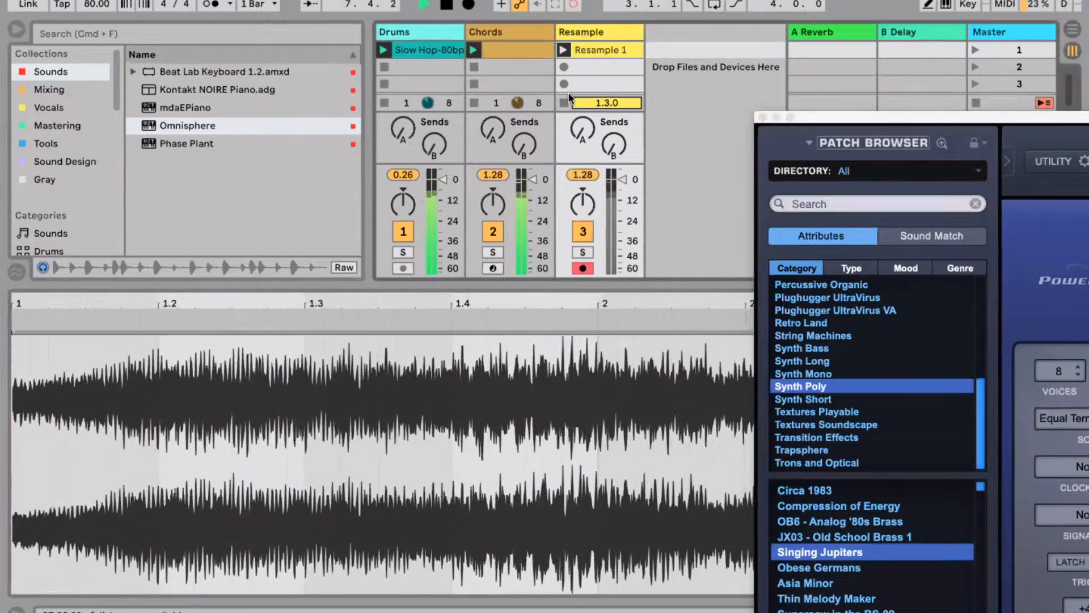
{"action": "key", "text": "space"}
Return to the Chords track's Omnisphere and try the patches Thin Melody Maker and X-Mod Trancehead.
{"action": "left_click", "coordinate": [501, 32]}
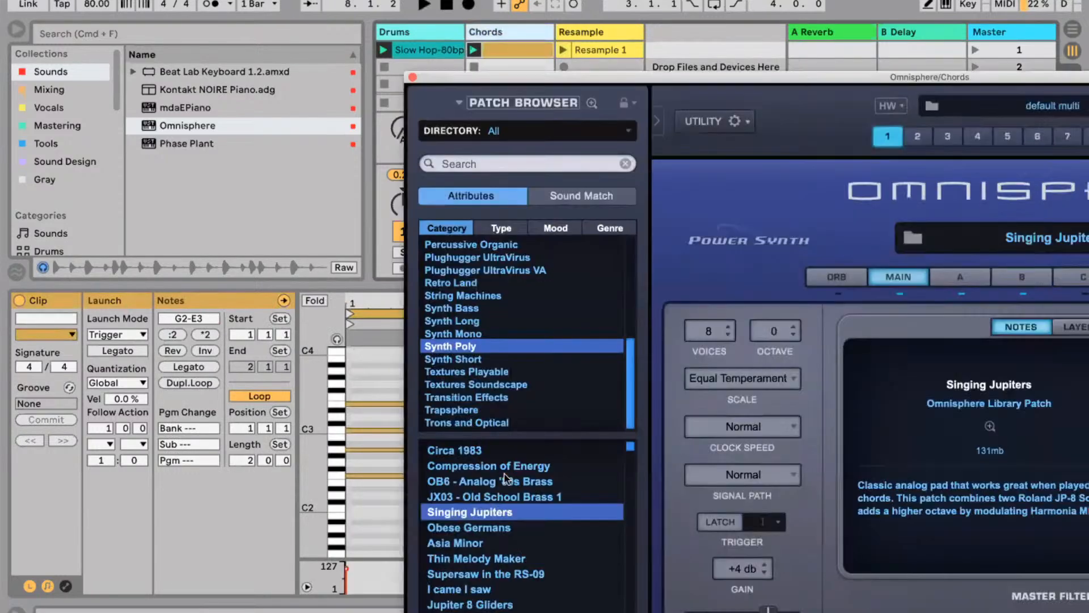
{"action": "left_click", "coordinate": [492, 559]}
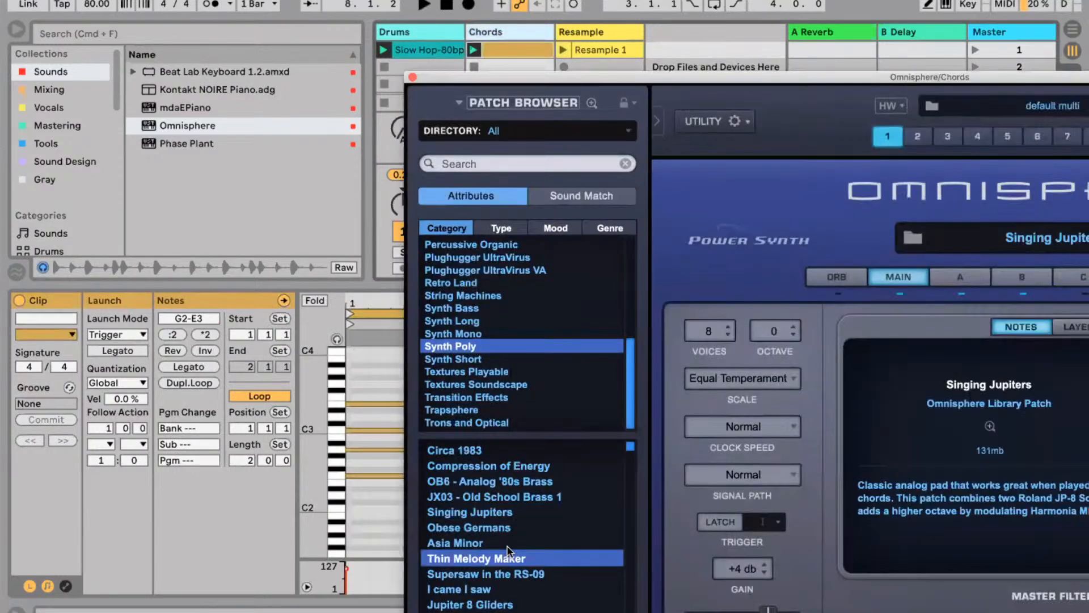
{"action": "scroll", "coordinate": [546, 488], "scroll_direction": "down", "scroll_amount": 5}
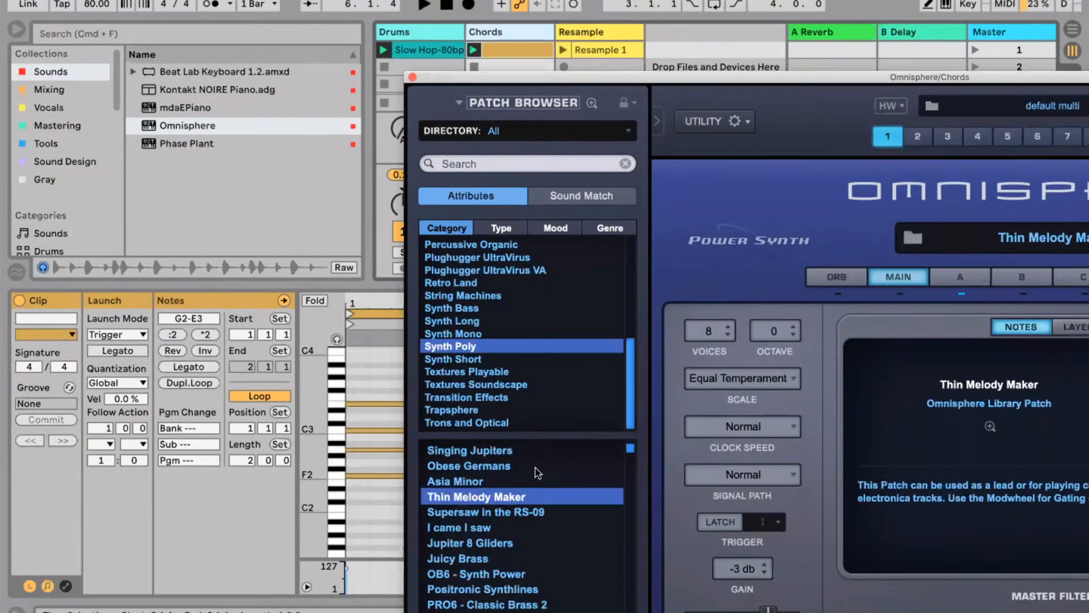
{"action": "left_click", "coordinate": [542, 528]}
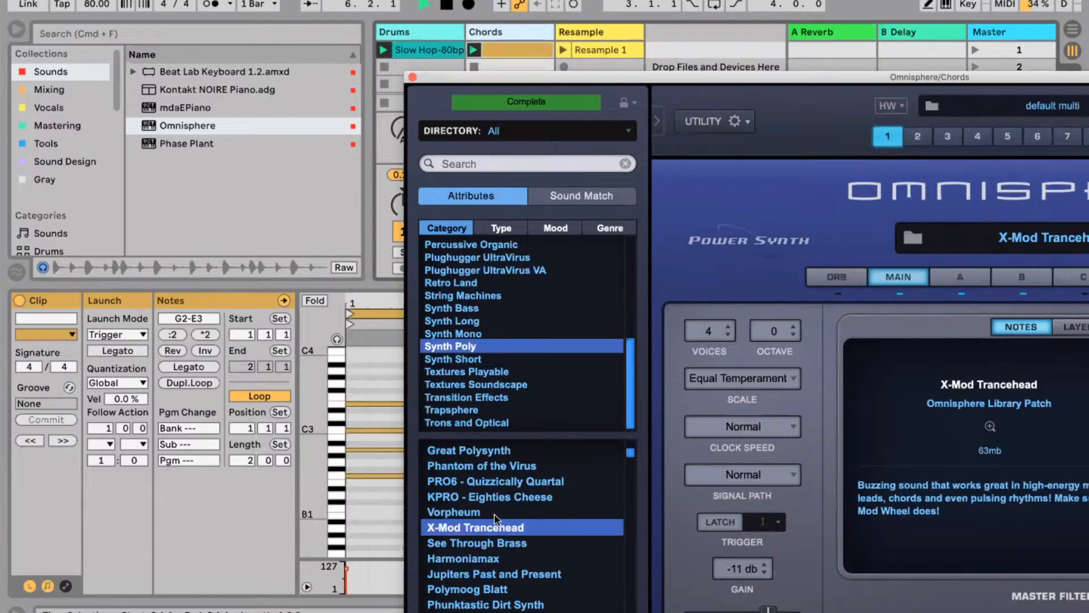
Load the KPRO - Eighties Cheese patch, record the Chords output into the Resample track's second slot and stop playback.
{"action": "left_click", "coordinate": [492, 497]}
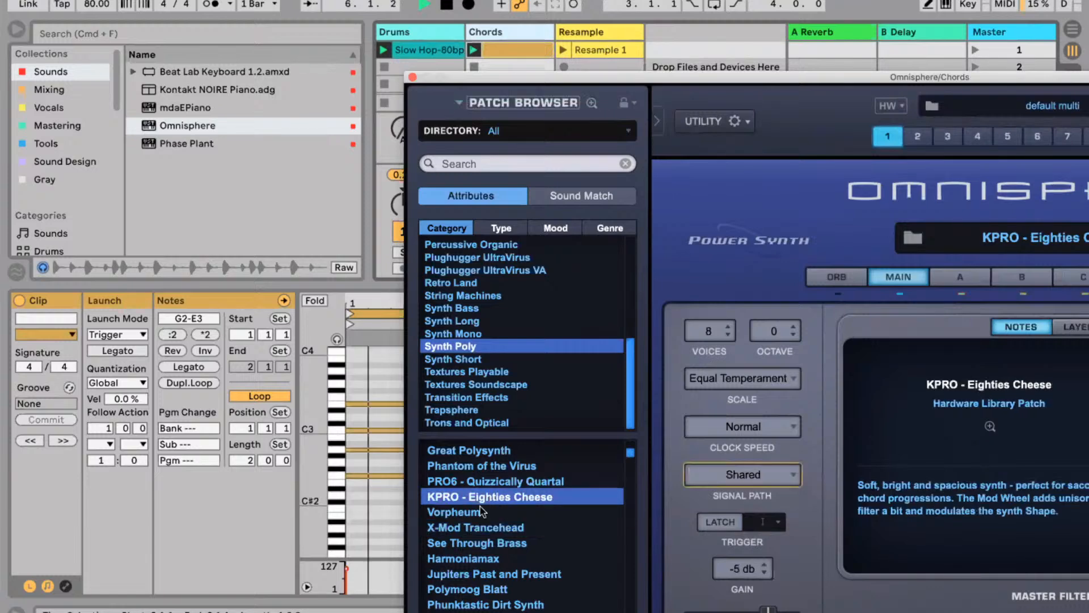
{"action": "left_click", "coordinate": [564, 65]}
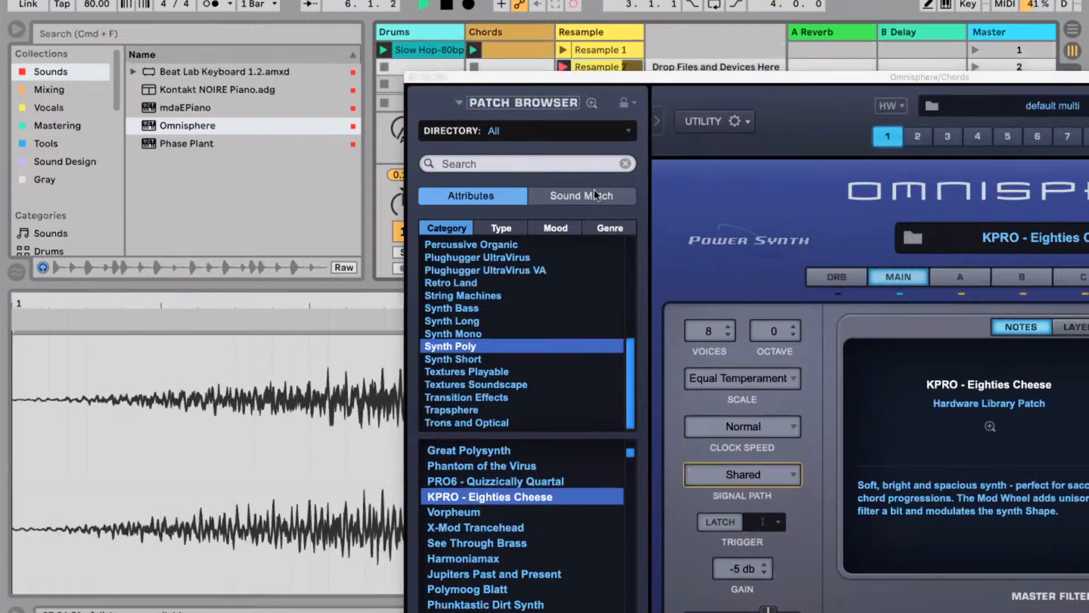
{"action": "left_click_drag", "start_coordinate": [594, 79], "coordinate": [594, 192]}
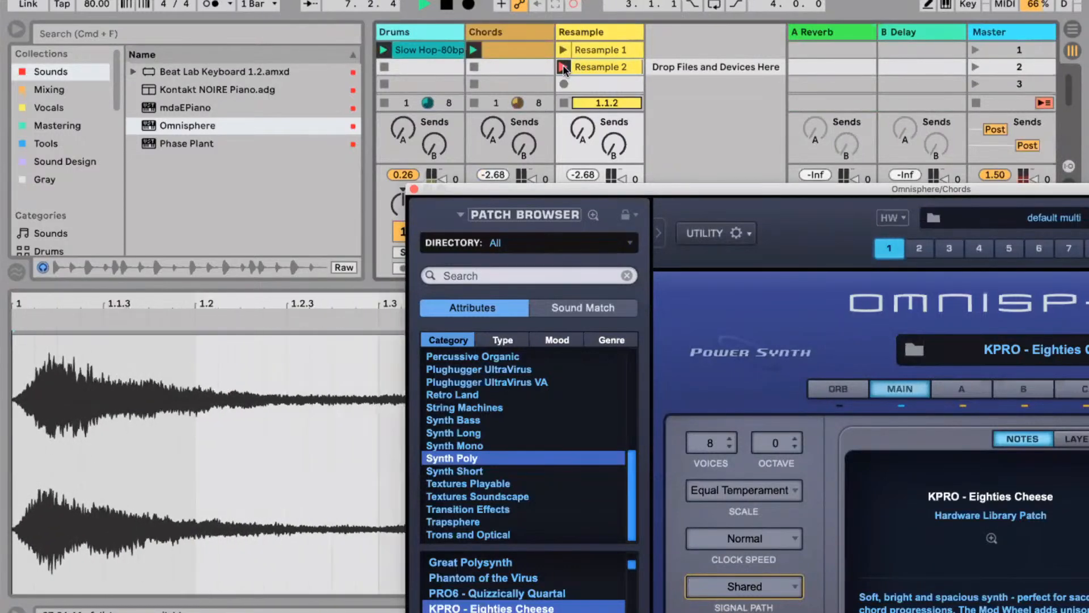
{"action": "left_click", "coordinate": [562, 65]}
{"action": "left_click", "coordinate": [563, 102]}
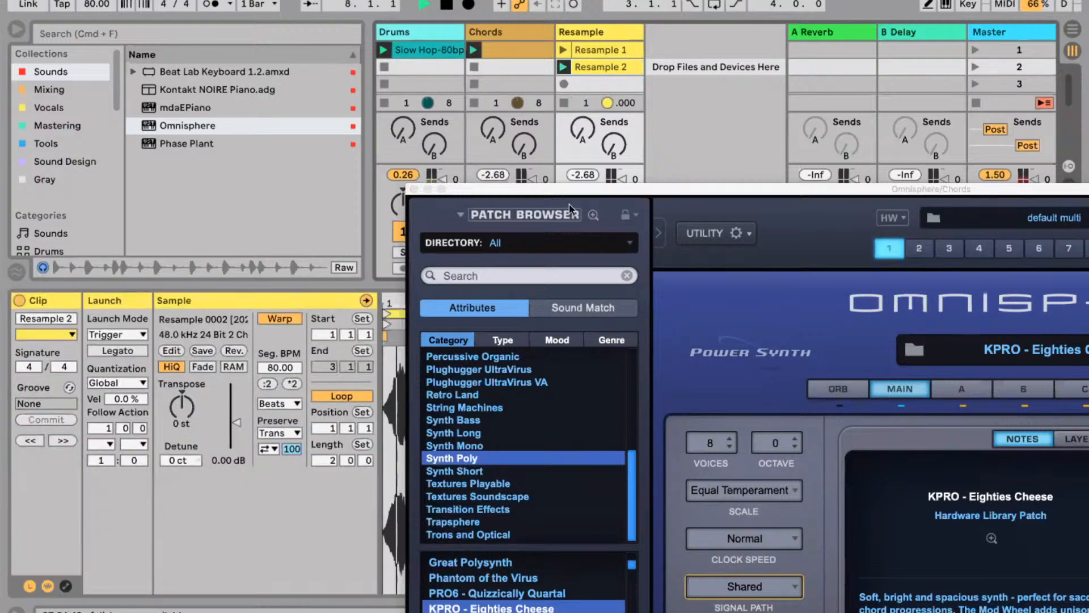
{"action": "key", "text": "space"}
Load the JUNO - Funk Shout patch and move the Omnisphere window off the tracks.
{"action": "left_click_drag", "start_coordinate": [578, 191], "coordinate": [577, 190]}
{"action": "scroll", "coordinate": [573, 536], "scroll_direction": "down", "scroll_amount": 5}
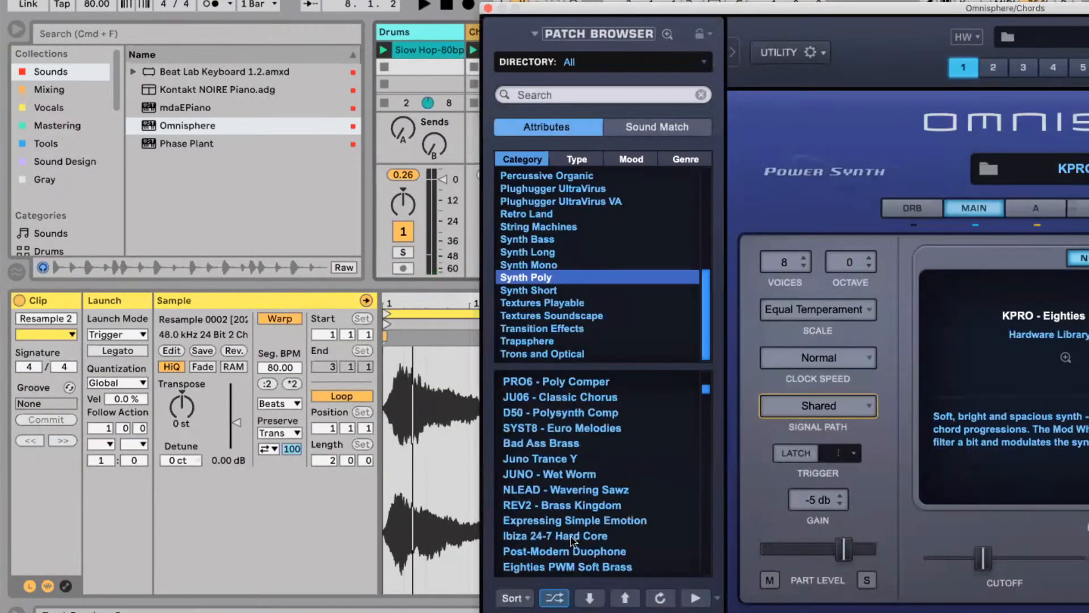
{"action": "scroll", "coordinate": [578, 499], "scroll_direction": "down", "scroll_amount": 8}
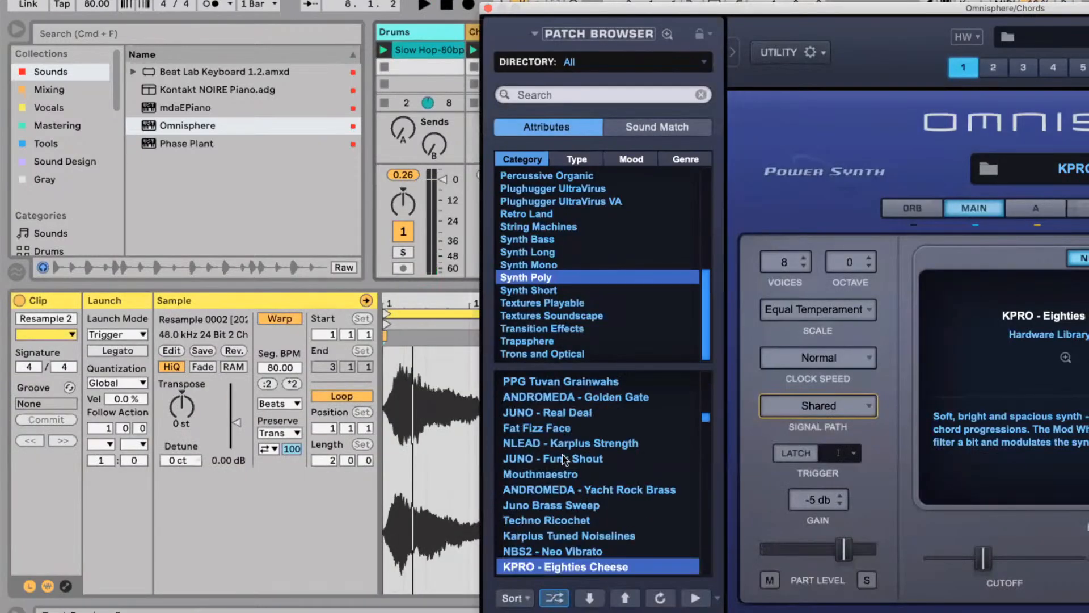
{"action": "left_click", "coordinate": [588, 459]}
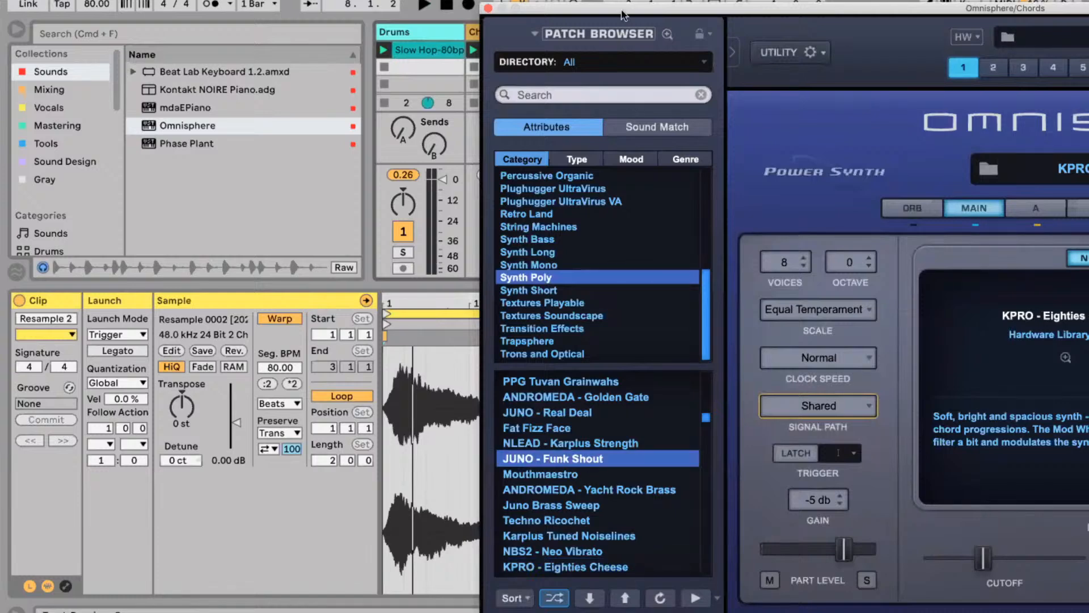
{"action": "left_click_drag", "start_coordinate": [622, 14], "coordinate": [778, 279]}
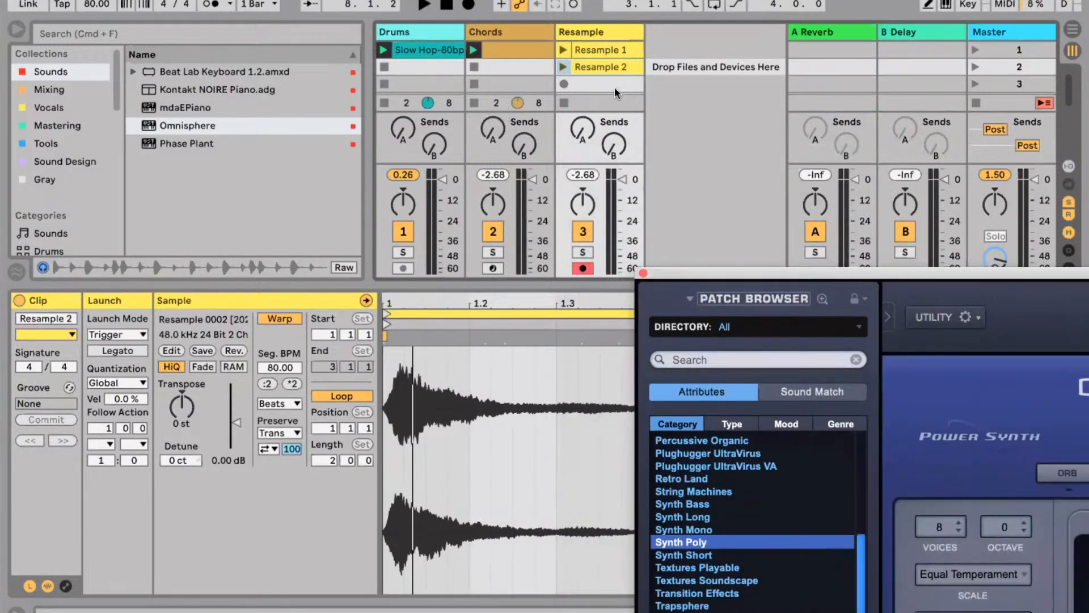
Enlarge the session area to reveal more clip slots and show the tracks' input and output routing.
{"action": "left_click", "coordinate": [747, 105]}
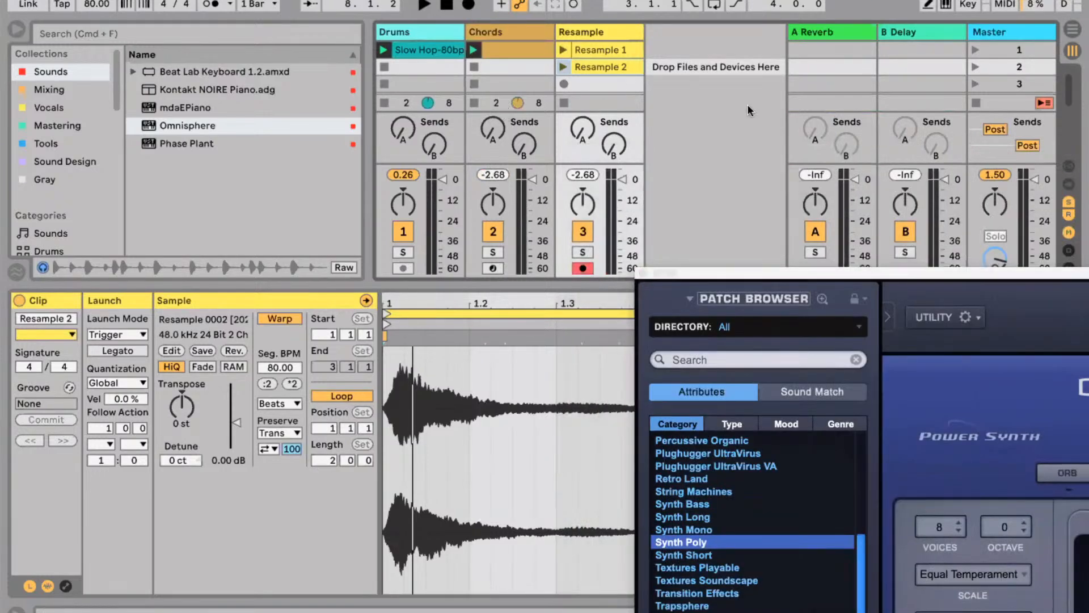
{"action": "left_click_drag", "start_coordinate": [606, 283], "coordinate": [560, 518]}
{"action": "left_click", "coordinate": [701, 120]}
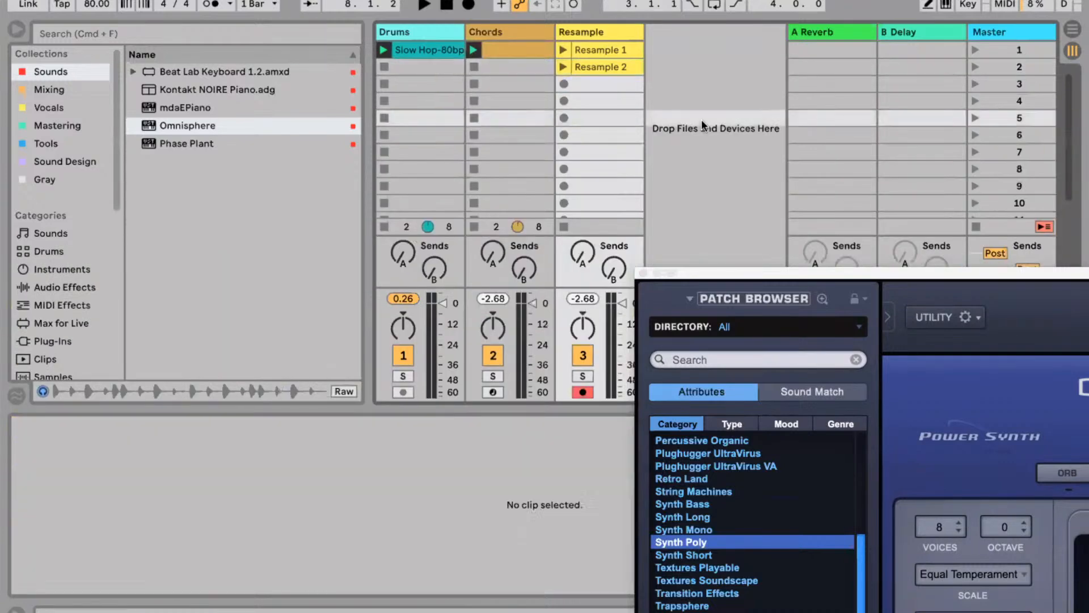
{"action": "key", "text": "alt+super+i"}
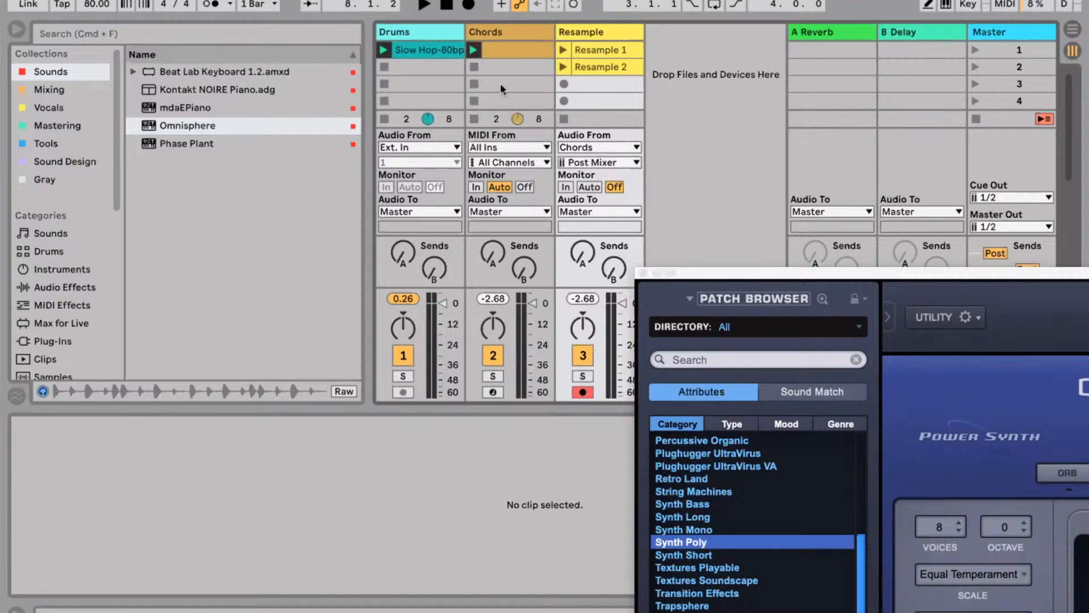
Compare the Chords and Resample tracks' audio routing, output choices, monitoring and arm states.
{"action": "left_click", "coordinate": [502, 36]}
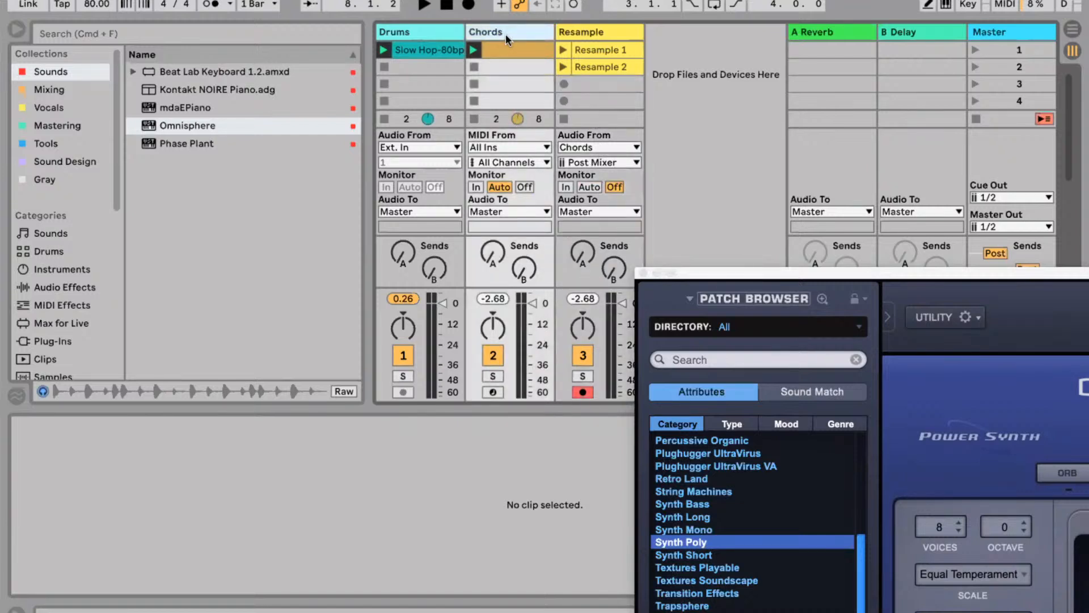
{"action": "left_click", "coordinate": [577, 39]}
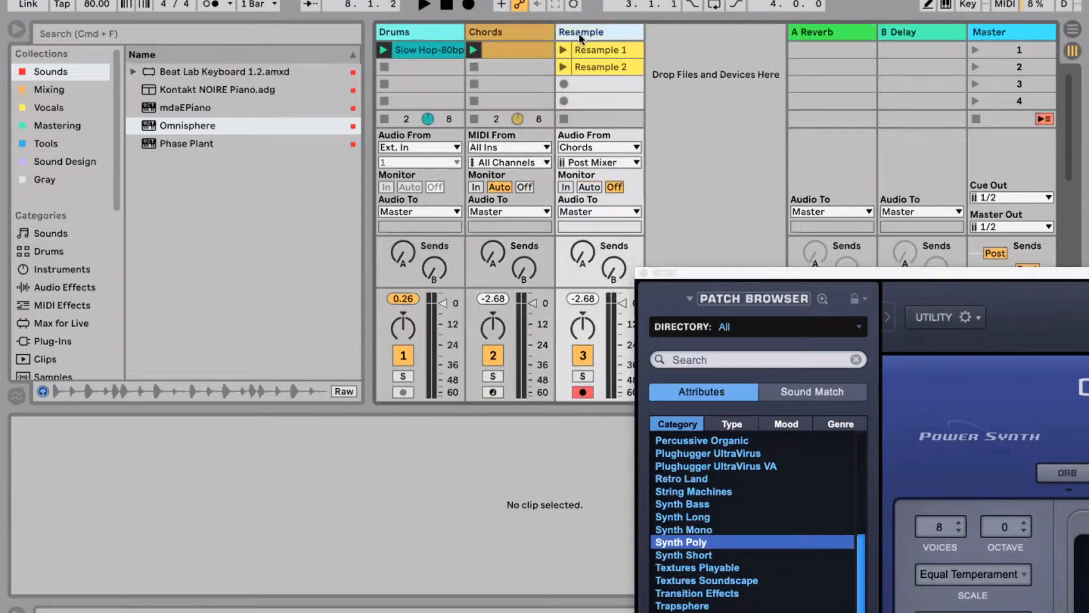
{"action": "left_click", "coordinate": [488, 31]}
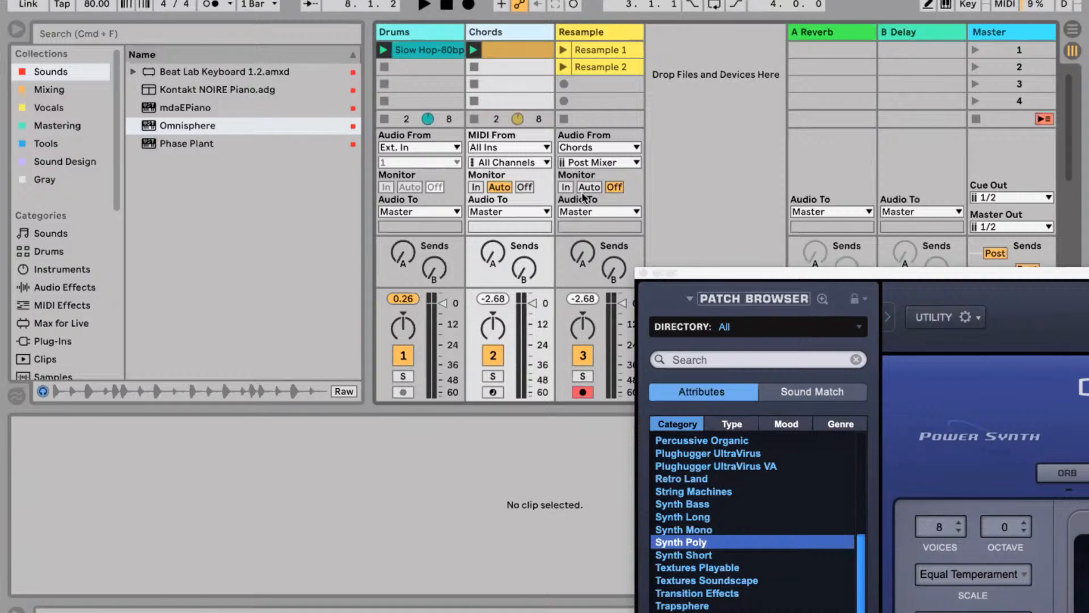
{"action": "left_click", "coordinate": [584, 32]}
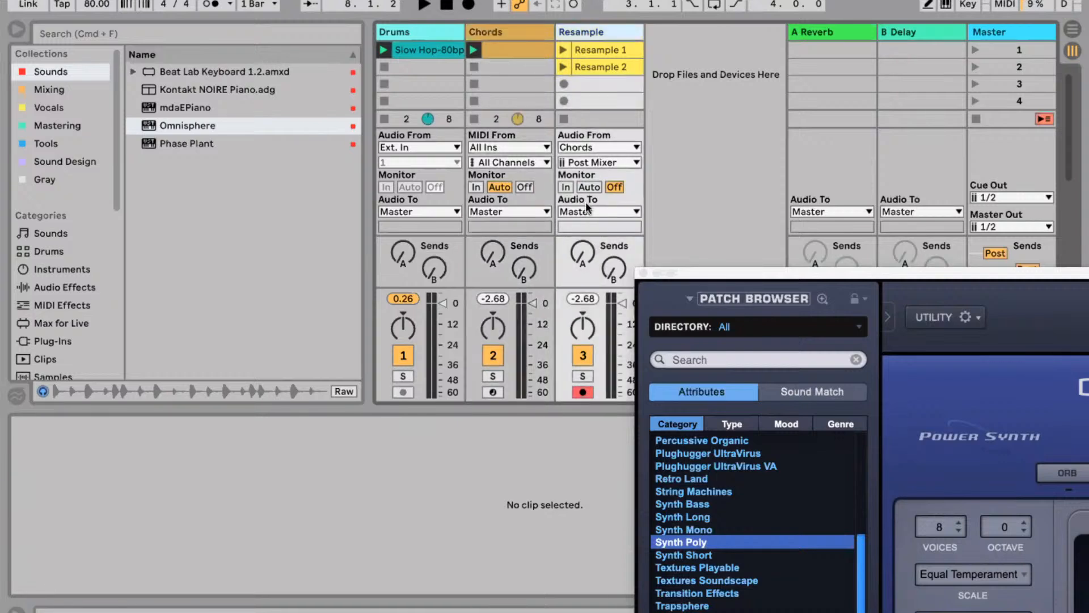
{"action": "left_click", "coordinate": [504, 212]}
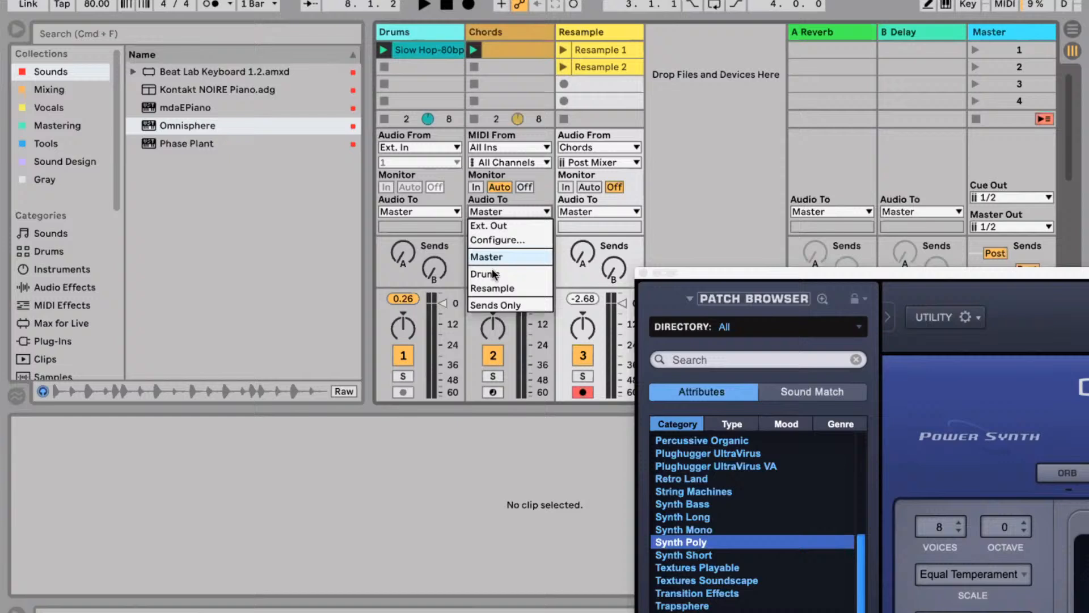
{"action": "left_click", "coordinate": [517, 210]}
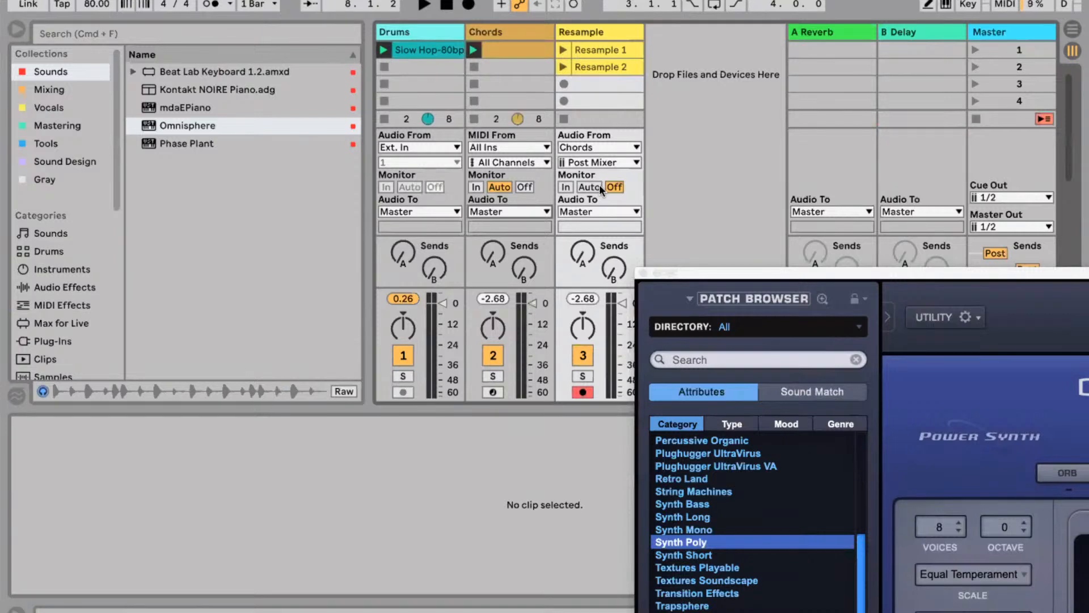
{"action": "left_click", "coordinate": [598, 39]}
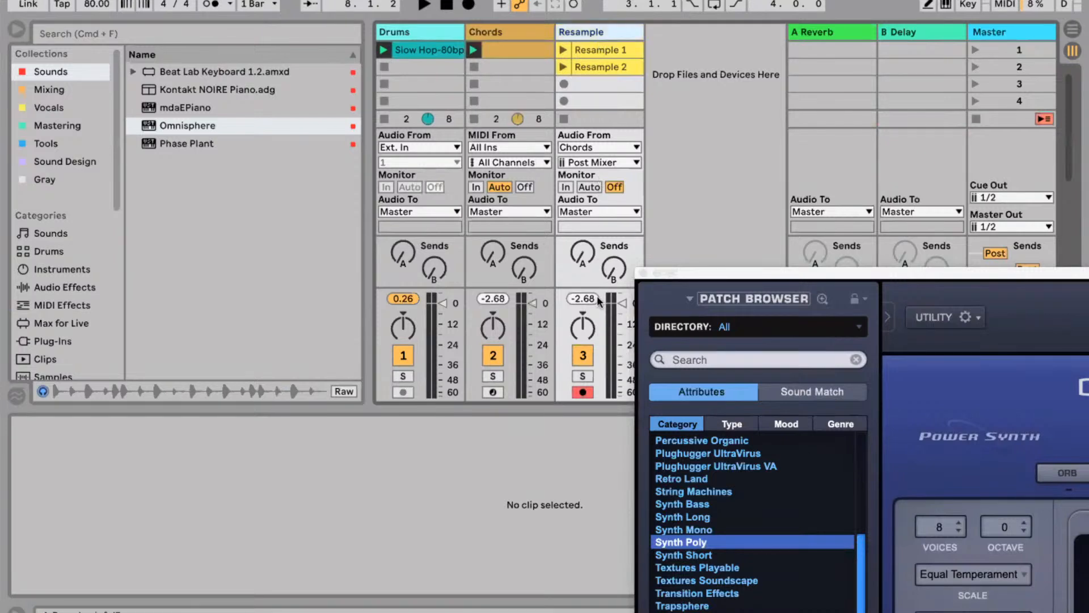
{"action": "left_click", "coordinate": [490, 394]}
{"action": "left_click", "coordinate": [583, 392]}
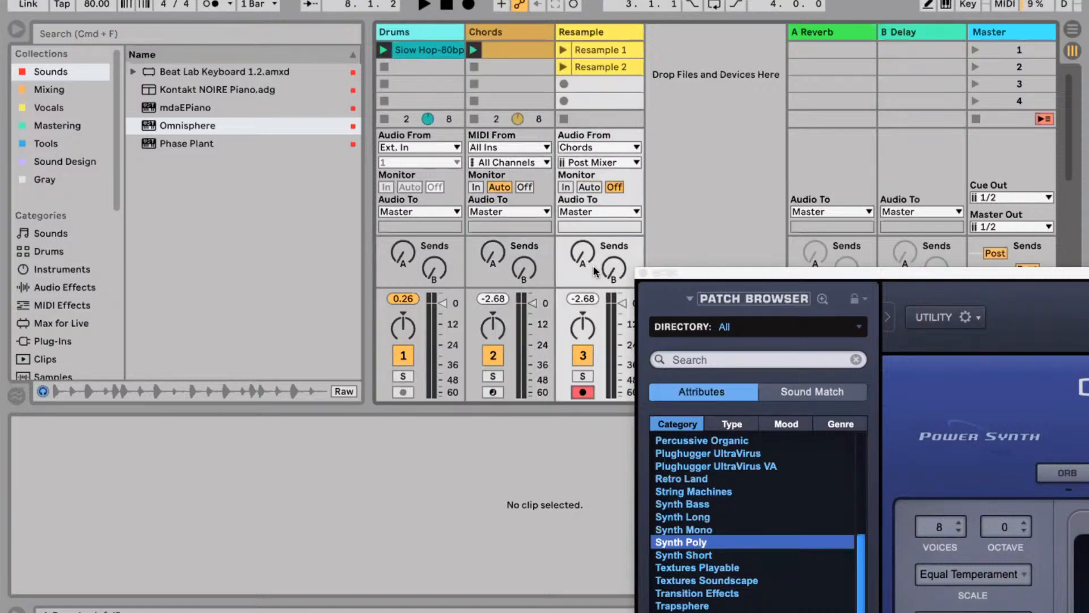
Start playback and try a SLEDG pluck patch from Synth Poly, moving the plug-in window aside.
{"action": "left_click_drag", "start_coordinate": [767, 271], "coordinate": [551, 104]}
{"action": "left_click", "coordinate": [575, 523]}
{"action": "key", "text": "space"}
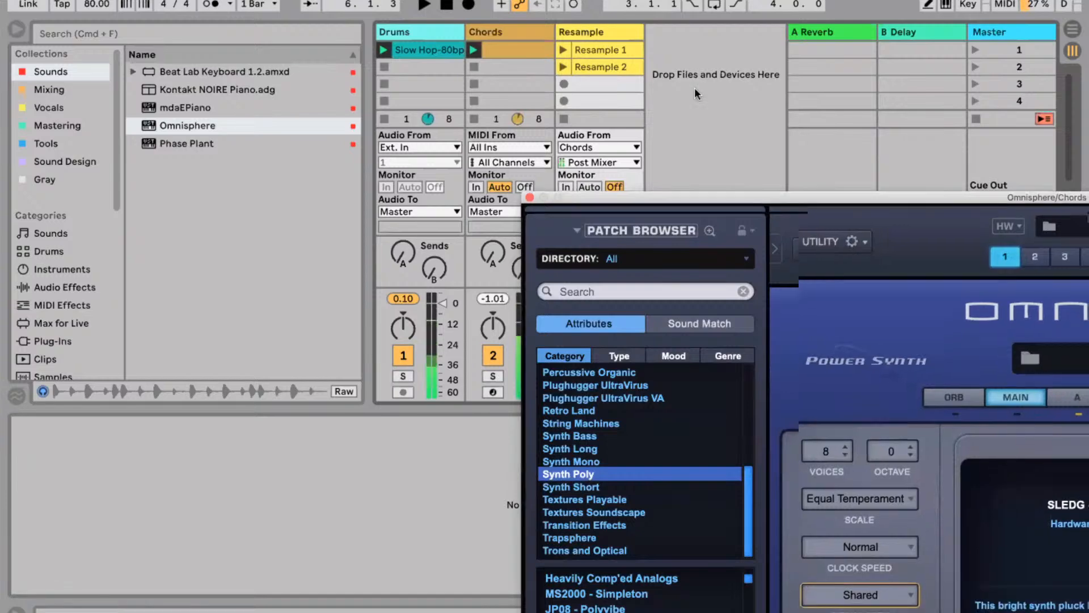
{"action": "left_click_drag", "start_coordinate": [645, 207], "coordinate": [705, 52]}
Audition JU06 - Analog Funk Pluck, JUNO - Funk Shout and French RAVE olution, and load the Asia Minor patch.
{"action": "left_click", "coordinate": [686, 515]}
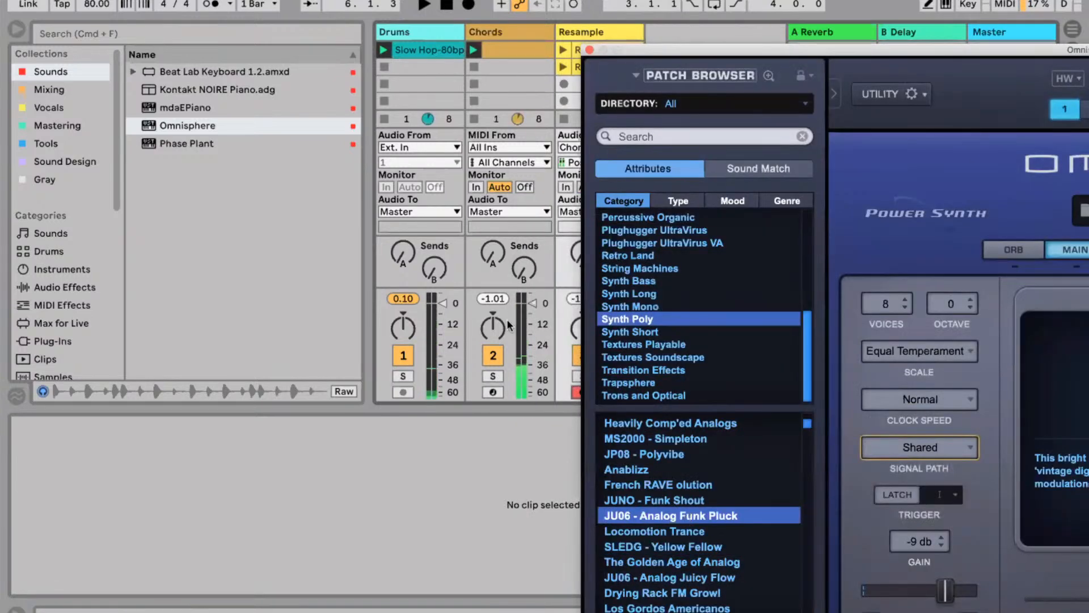
{"action": "key", "text": "Up"}
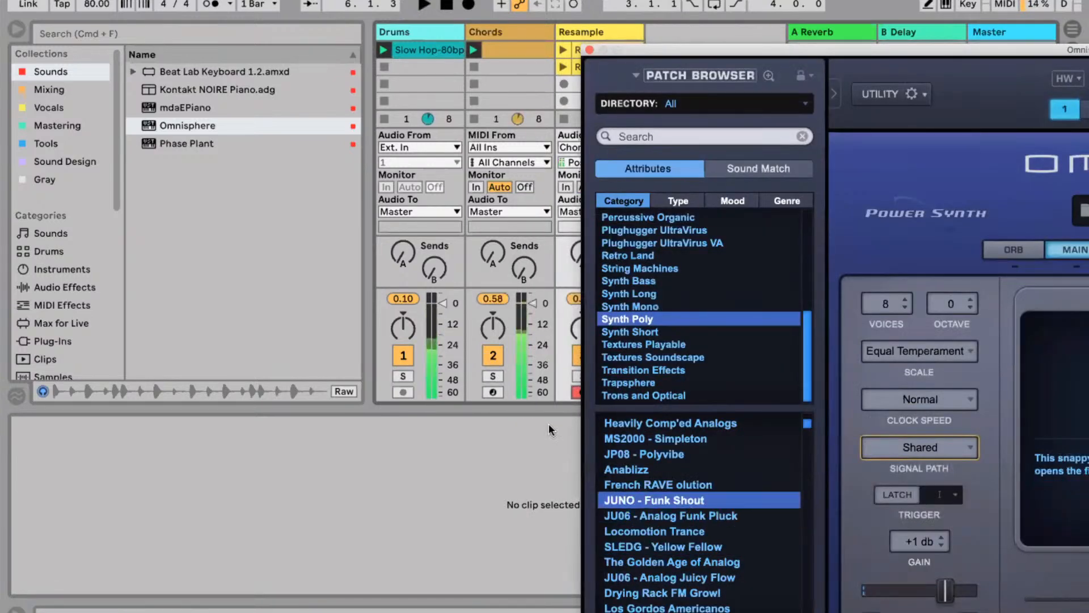
{"action": "key", "text": "Up"}
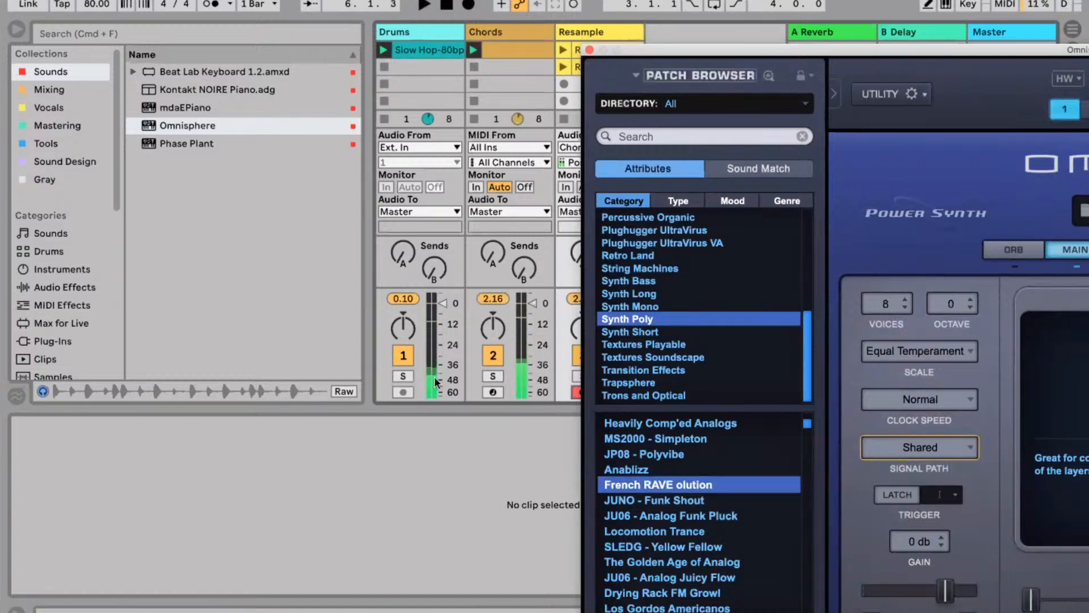
{"action": "left_click_drag", "start_coordinate": [805, 423], "coordinate": [804, 556]}
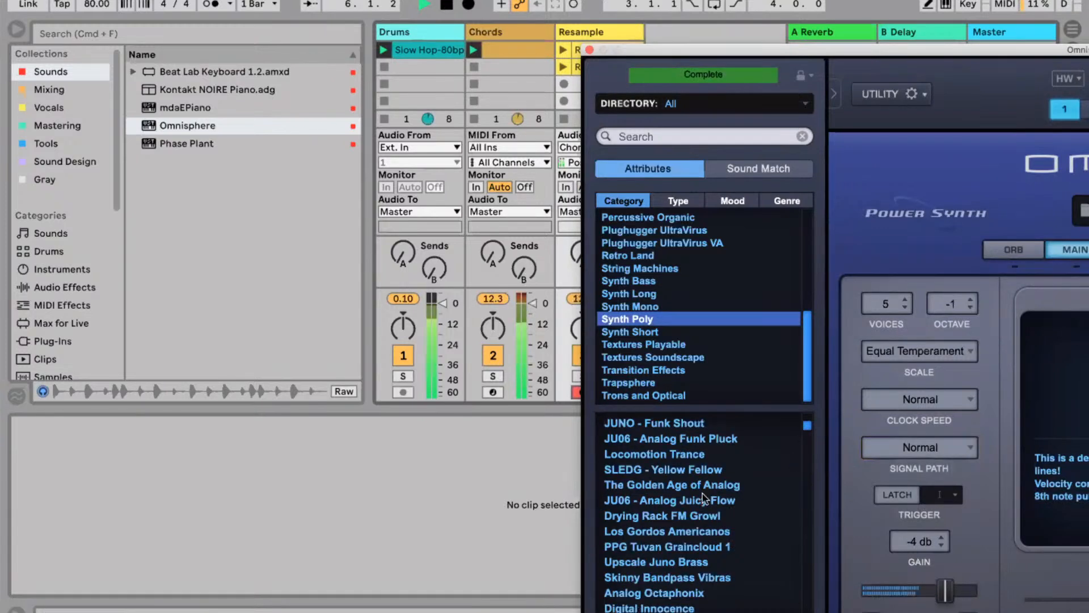
{"action": "left_click", "coordinate": [698, 502]}
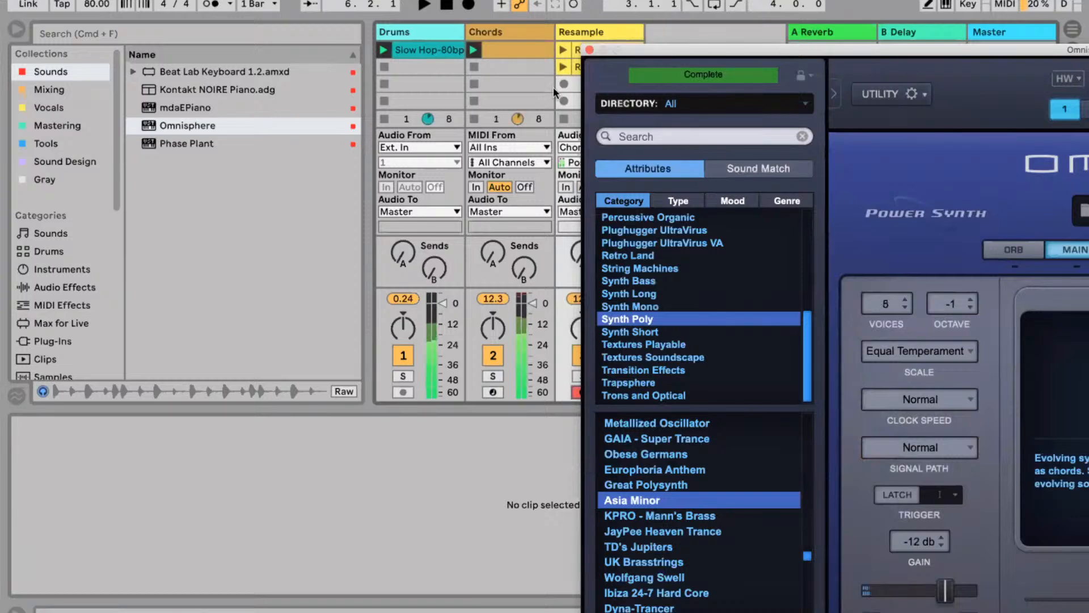
Transpose all notes in the Chords clip up one octave and return to the Chords track's devices.
{"action": "left_click", "coordinate": [535, 50]}
{"action": "left_click", "coordinate": [519, 505]}
{"action": "key", "text": "super+a"}
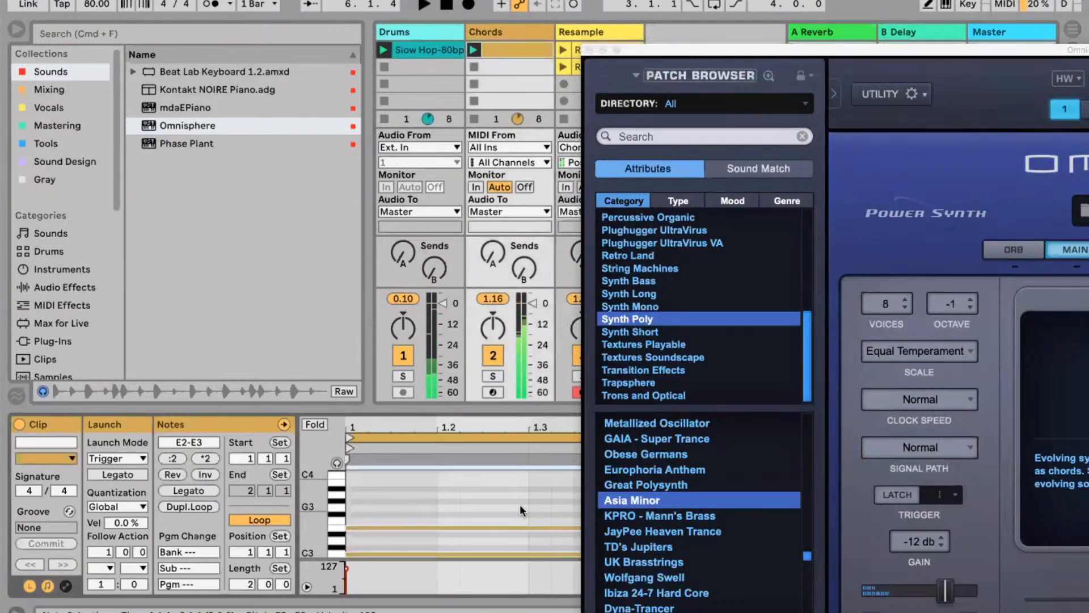
{"action": "key", "text": "shift+Up"}
{"action": "key", "text": "space"}
{"action": "left_click", "coordinate": [546, 192]}
{"action": "key", "text": "space"}
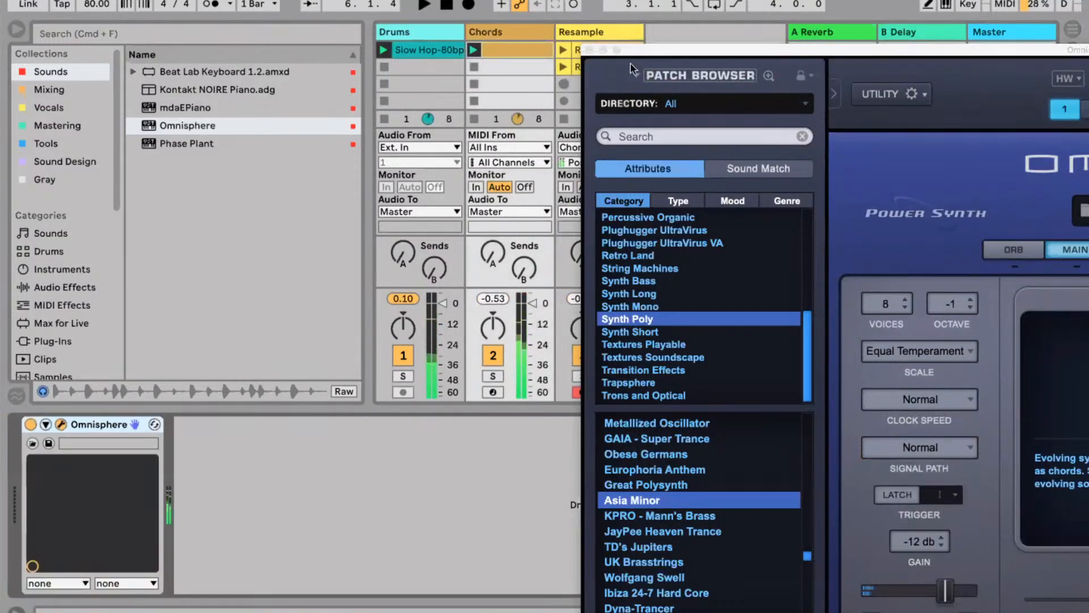
Record the Chords output into the Resample track's third slot, end the recording and bring the patch list back into view.
{"action": "left_click", "coordinate": [564, 83]}
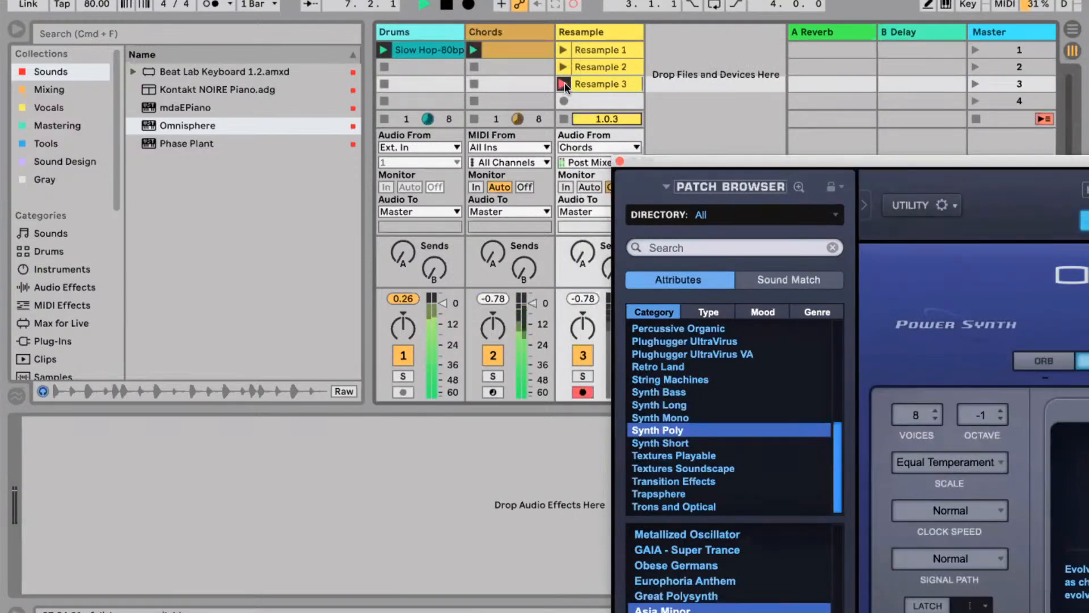
{"action": "left_click", "coordinate": [564, 83]}
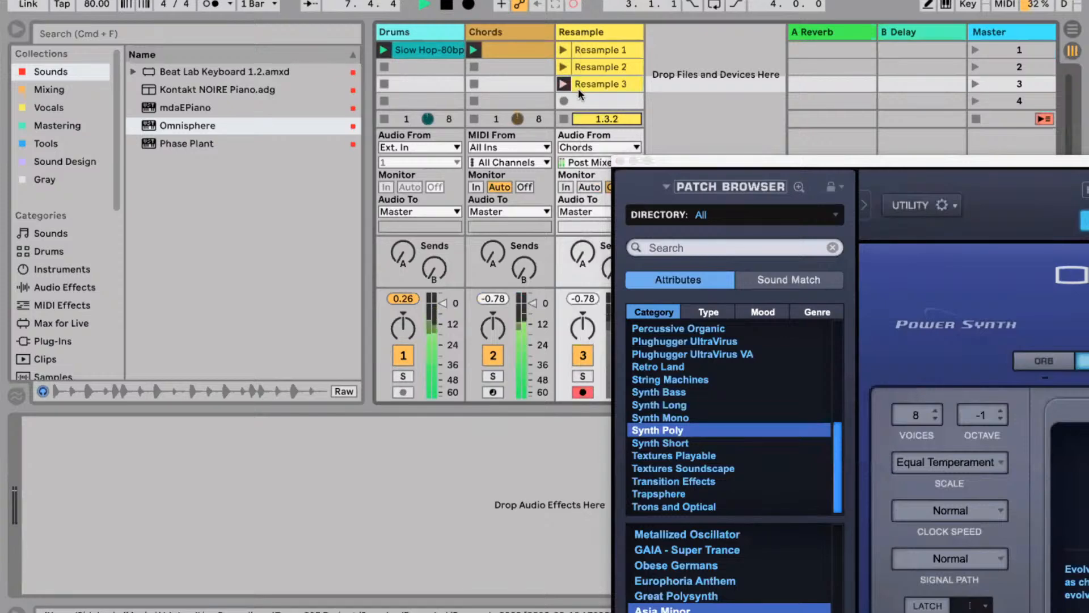
{"action": "left_click_drag", "start_coordinate": [713, 165], "coordinate": [636, 1]}
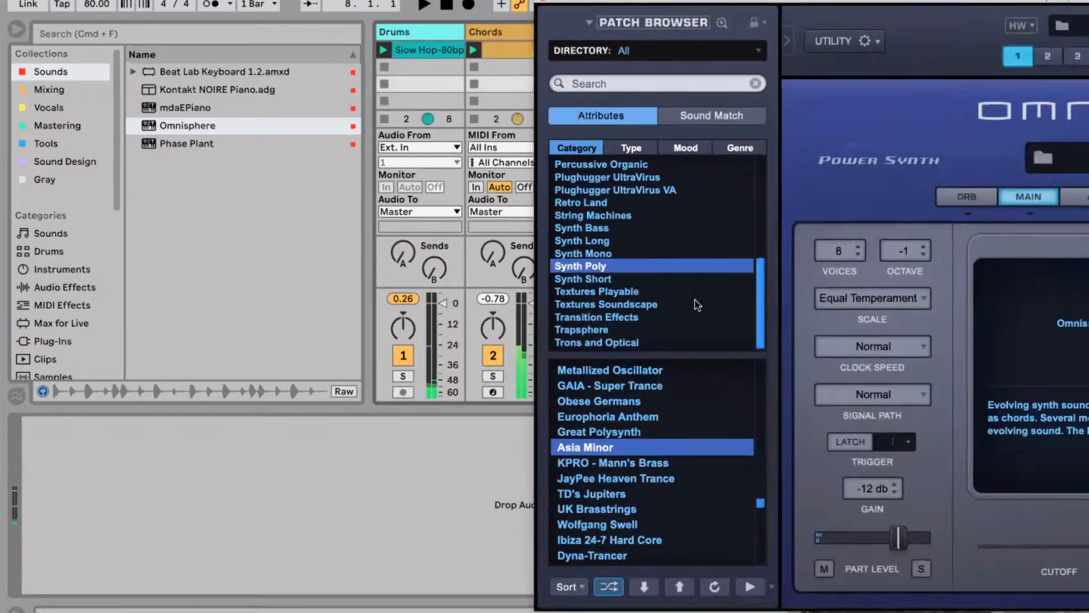
Add an Arpeggiator MIDI effect in front of Omnisphere on the Chords track.
{"action": "left_click", "coordinate": [91, 287]}
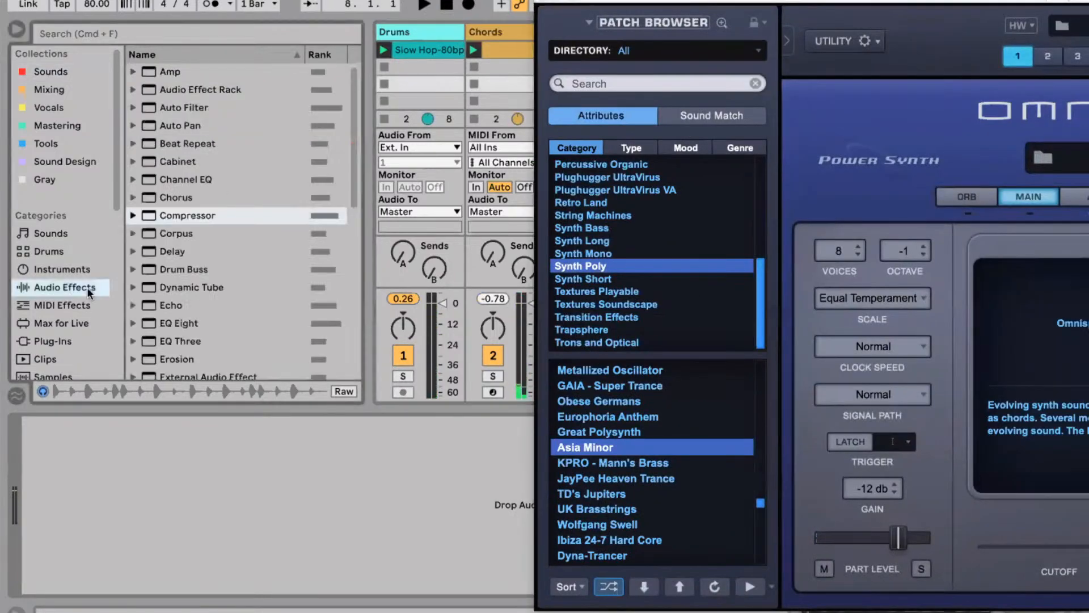
{"action": "left_click", "coordinate": [87, 305]}
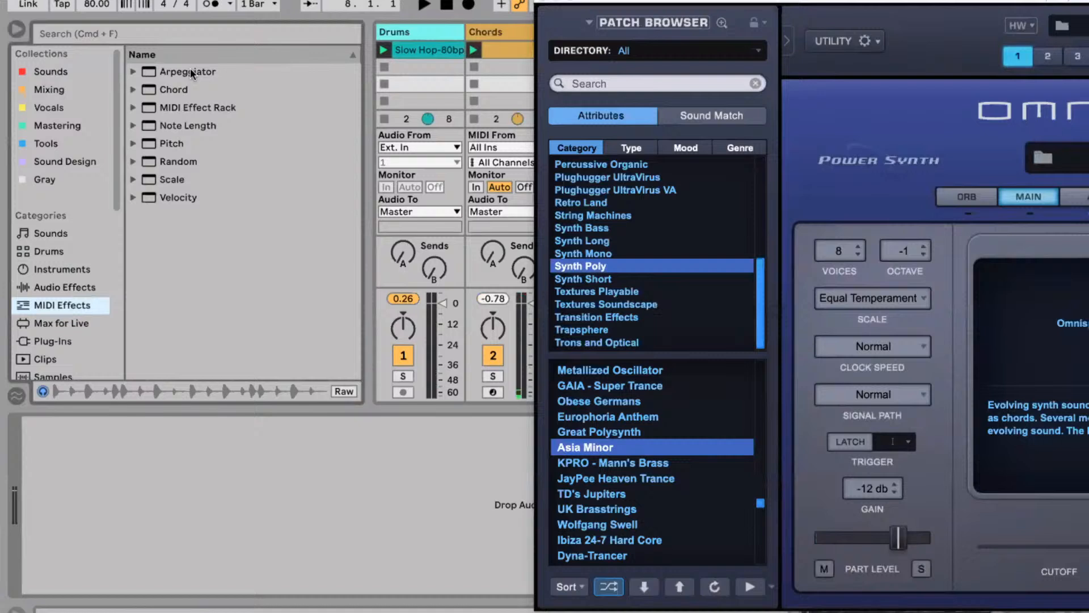
{"action": "left_click", "coordinate": [481, 69]}
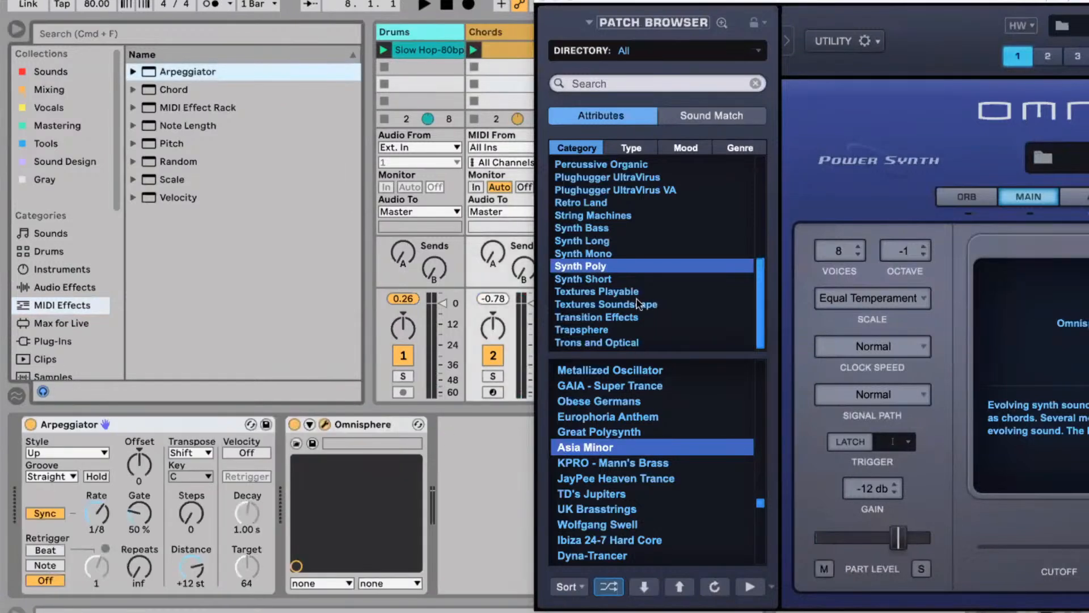
Load TR-CrakHOUSE from the Synth Bass category, open the Chords clip's notes and return to the track's devices.
{"action": "left_click", "coordinate": [609, 586]}
{"action": "left_click", "coordinate": [583, 228]}
{"action": "scroll", "coordinate": [643, 431], "scroll_direction": "down", "scroll_amount": 5}
{"action": "left_click", "coordinate": [642, 432]}
{"action": "double_click", "coordinate": [506, 51]}
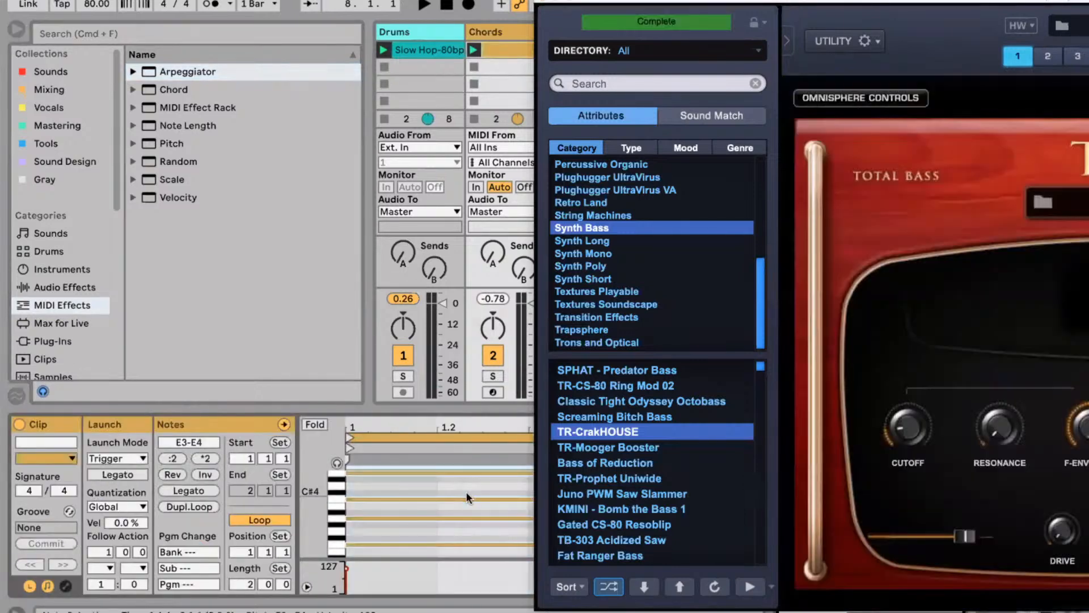
{"action": "left_click", "coordinate": [497, 208]}
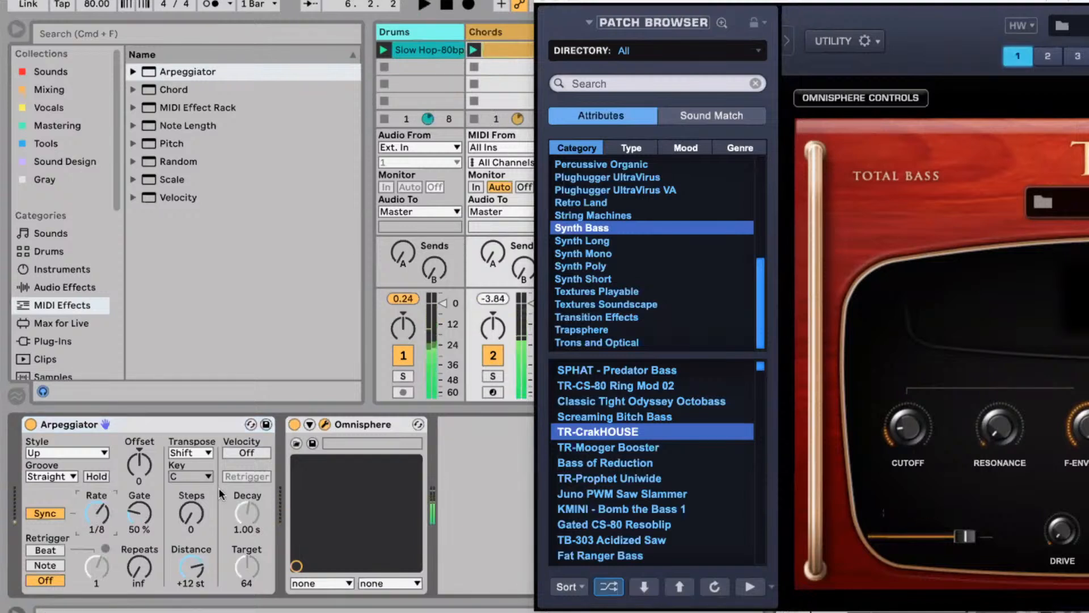
Set the Arpeggiator rate to 1/16 with 1 step and audition Synth Bass patches in Omnisphere, settling on Juno PWM Saw Slammer.
{"action": "key", "text": "Down"}
{"action": "key", "text": "Down"}
{"action": "key", "text": "space"}
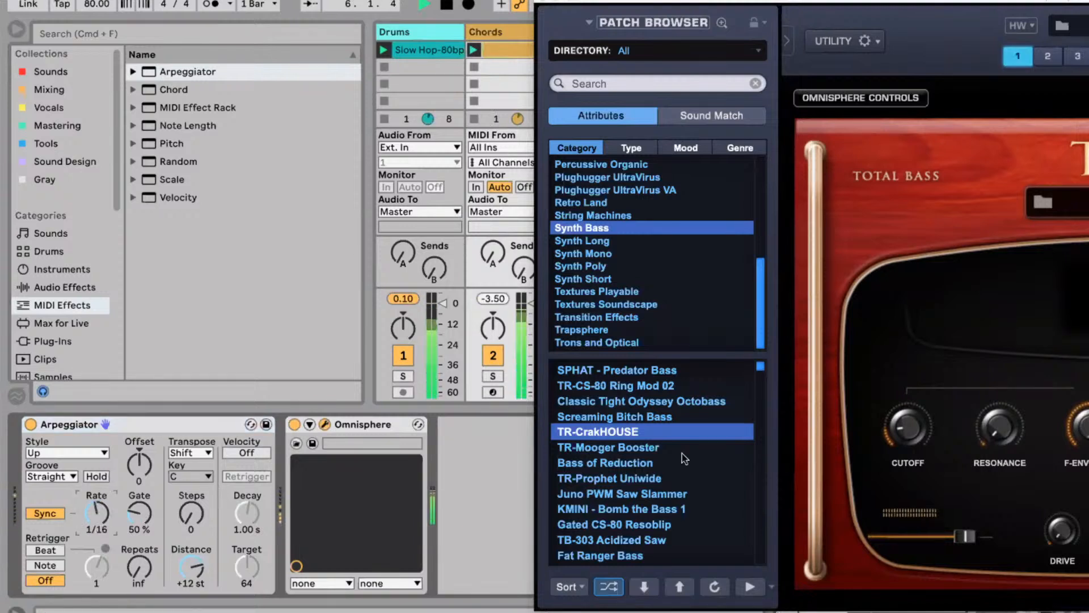
{"action": "left_click", "coordinate": [635, 451]}
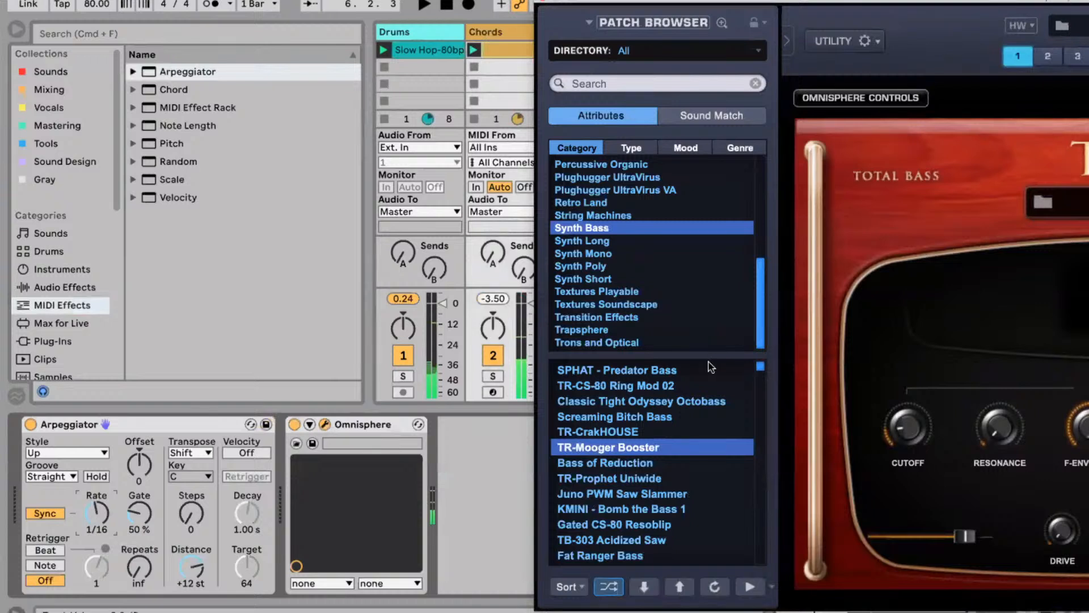
{"action": "left_click", "coordinate": [652, 399]}
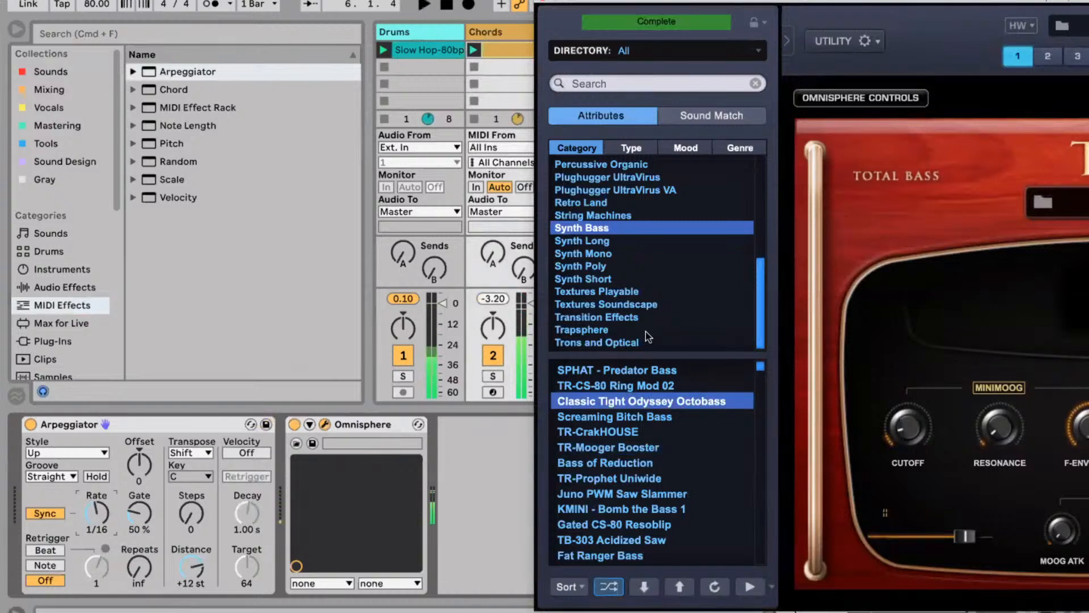
{"action": "left_click", "coordinate": [665, 387]}
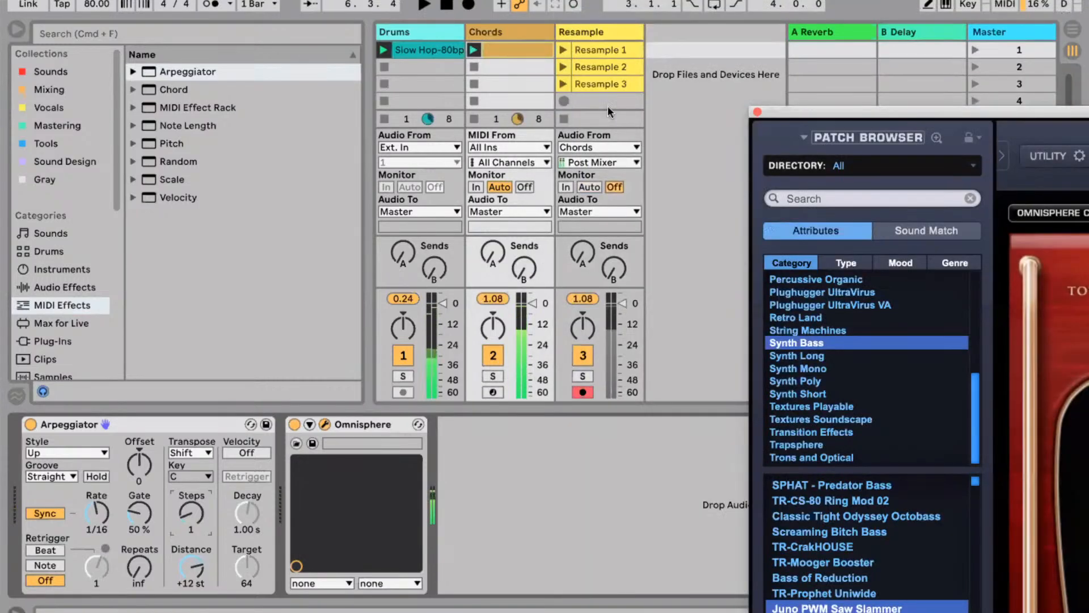
Record the Chords output into the Resample track's fourth slot and stop playback once the take is finished.
{"action": "left_click", "coordinate": [564, 101]}
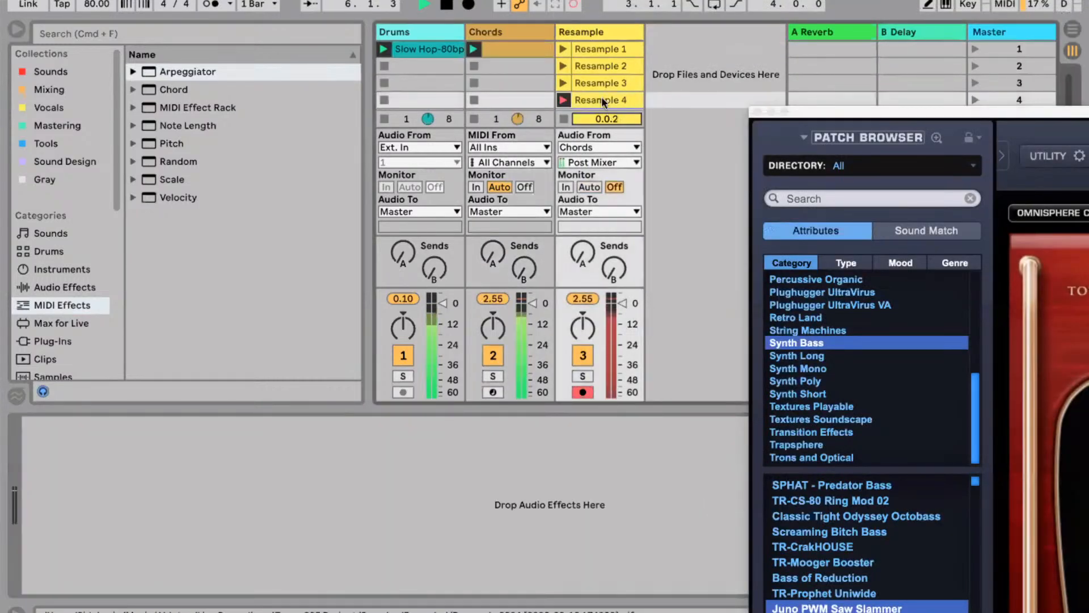
{"action": "left_click", "coordinate": [564, 99]}
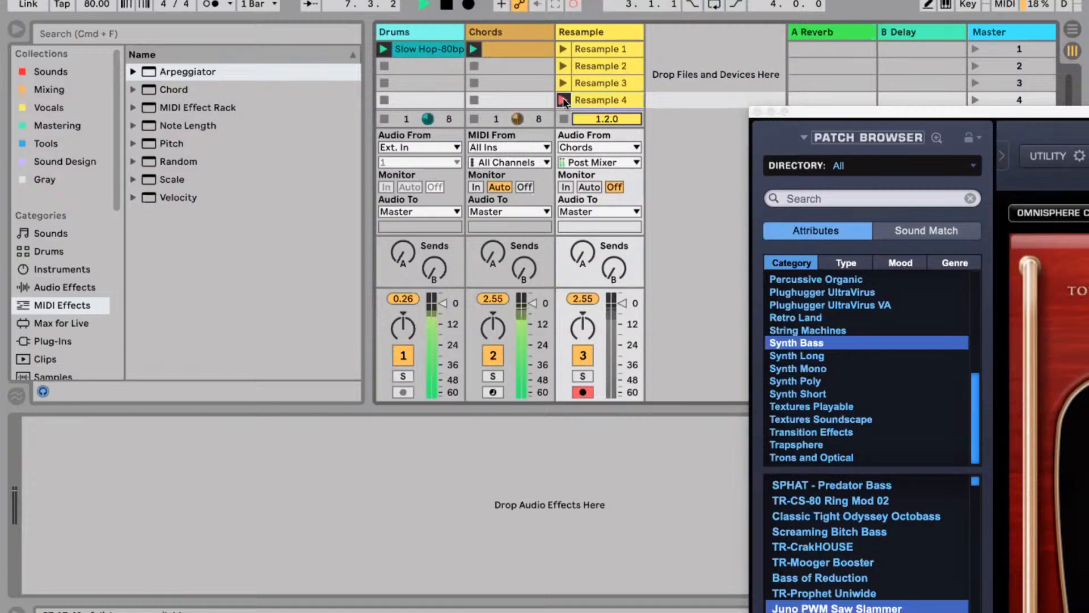
{"action": "key", "text": "space"}
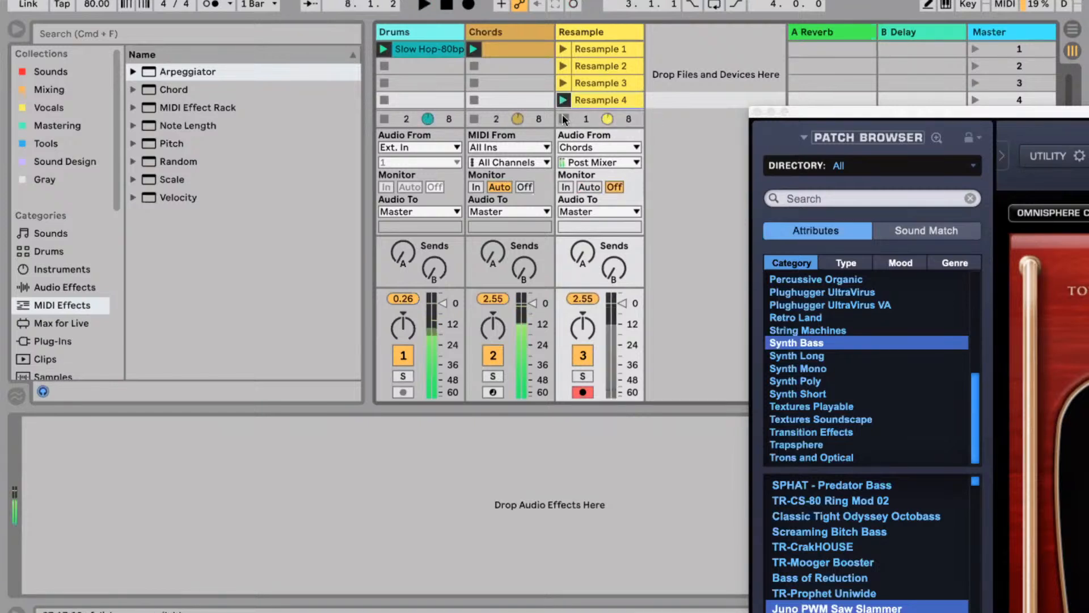
Set the Chords Arpeggiator to 3 steps at a 1/32 rate and load Plucktone Ringers from Omnisphere's Synth Short category.
{"action": "left_click", "coordinate": [476, 48]}
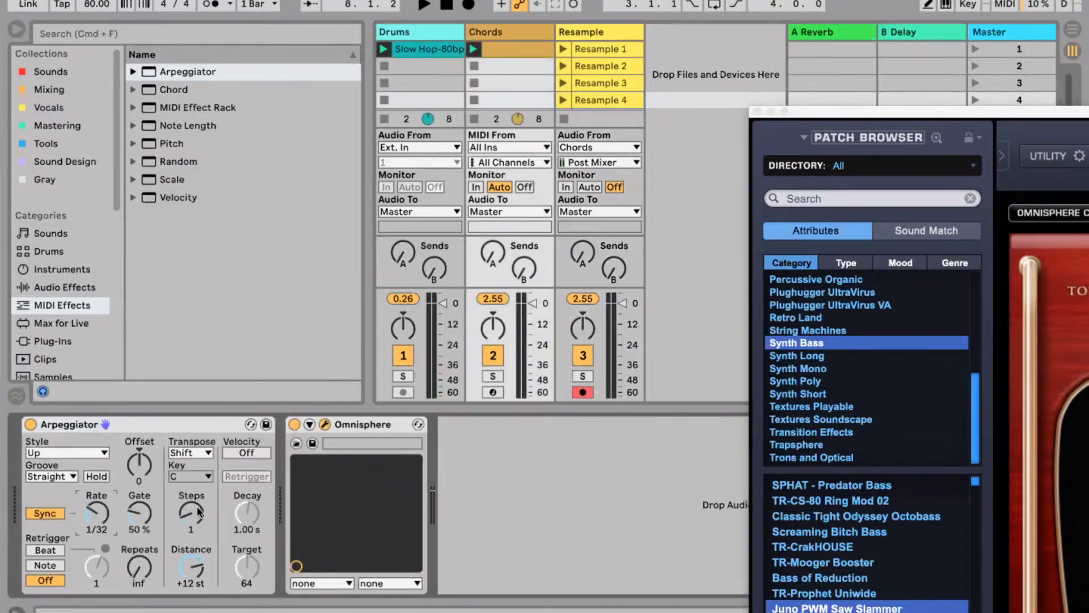
{"action": "left_click_drag", "start_coordinate": [197, 512], "coordinate": [197, 499]}
{"action": "left_click_drag", "start_coordinate": [787, 120], "coordinate": [550, 100]}
{"action": "left_click", "coordinate": [590, 374]}
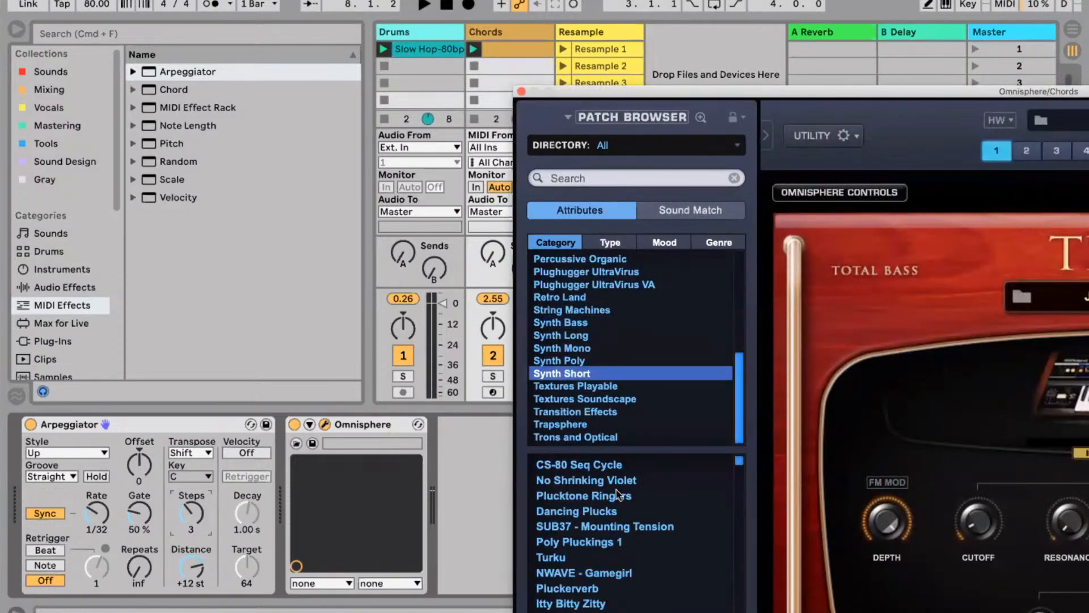
{"action": "left_click", "coordinate": [617, 495]}
{"action": "left_click_drag", "start_coordinate": [621, 94], "coordinate": [735, 20]}
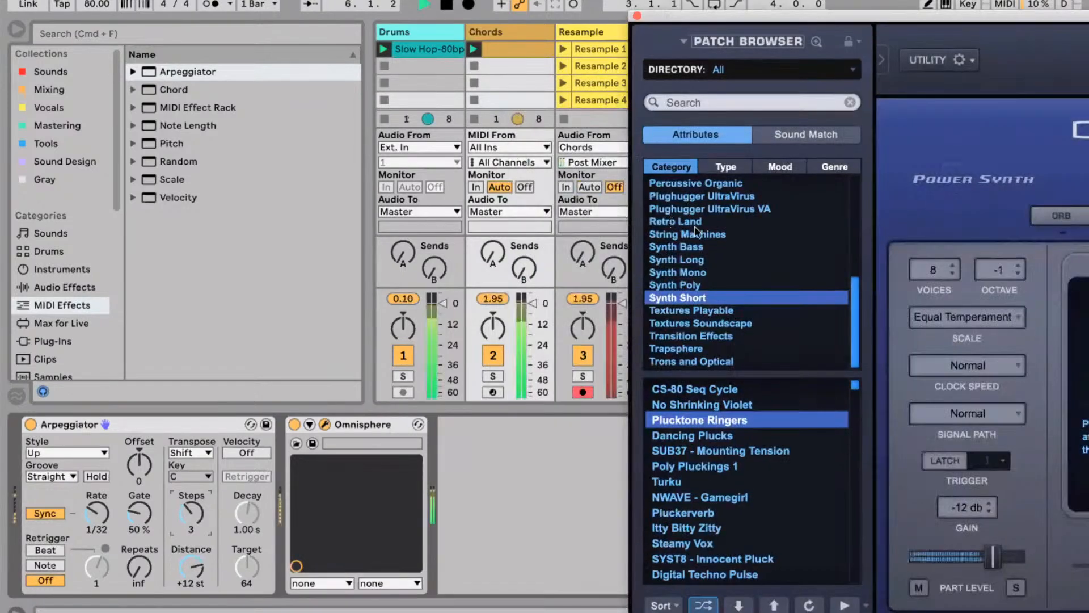
Compare Arpeggiator rates 1/16 and 1/32, keep 1/32, and audition NWAVE - Gamegirl before loading Pluckerverb in Omnisphere.
{"action": "left_click_drag", "start_coordinate": [93, 501], "coordinate": [111, 501]}
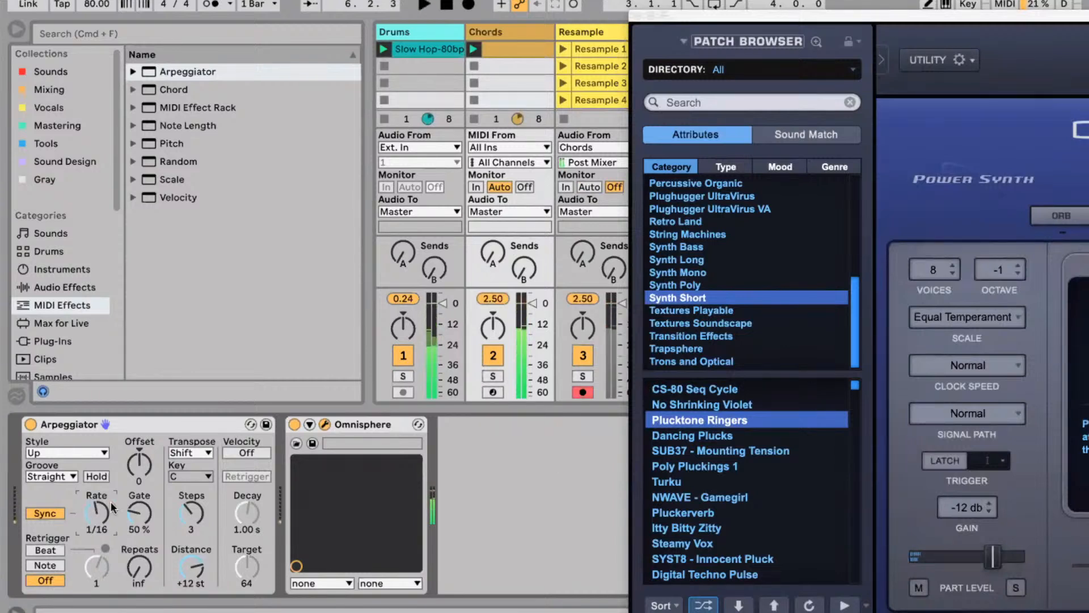
{"action": "left_click_drag", "start_coordinate": [110, 501], "coordinate": [111, 514]}
{"action": "left_click", "coordinate": [726, 498]}
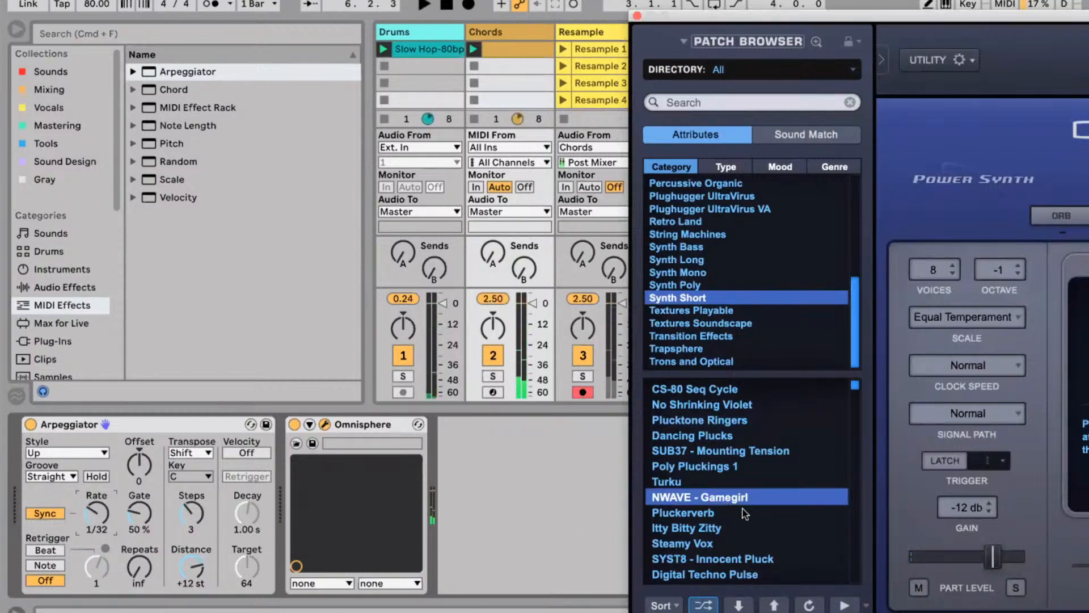
{"action": "left_click", "coordinate": [563, 499]}
{"action": "key", "text": "space"}
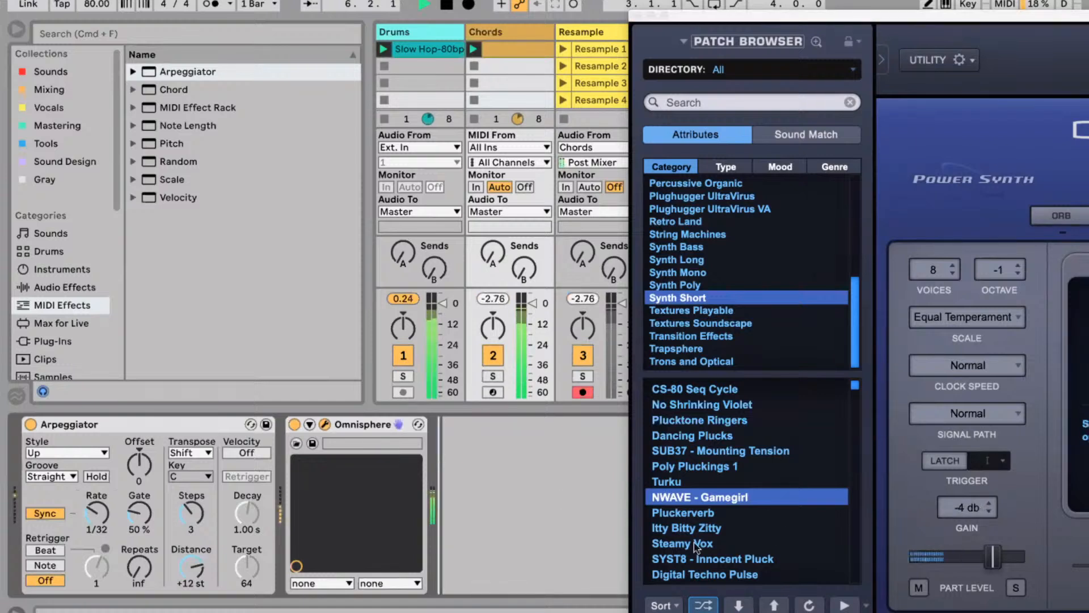
{"action": "left_click", "coordinate": [703, 514]}
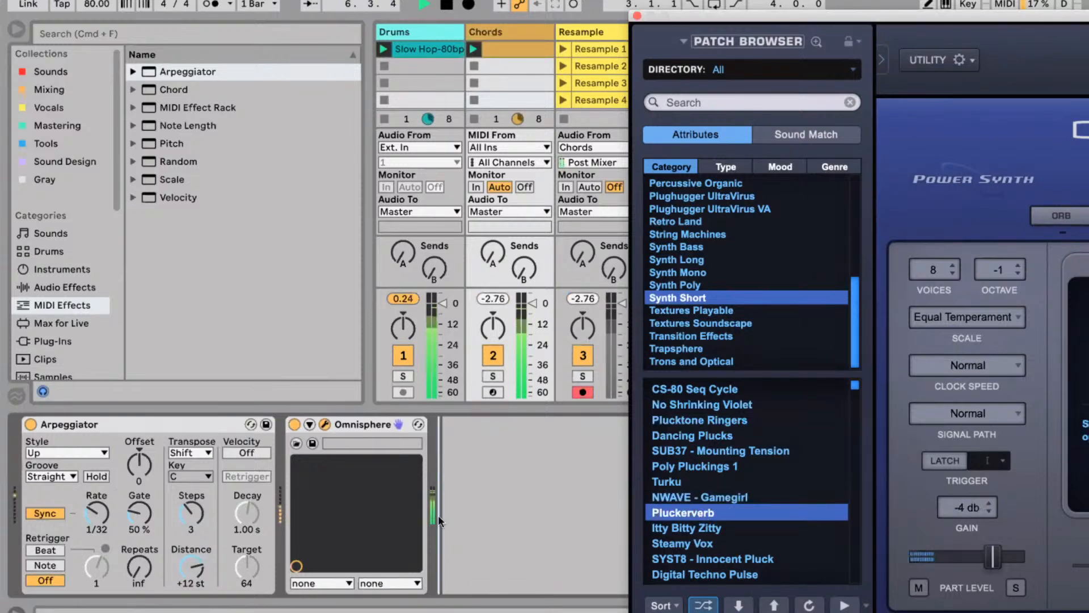
Record the Chords output into the Resample track's fifth slot, end the take and return to the first clip slots.
{"action": "left_click_drag", "start_coordinate": [680, 14], "coordinate": [794, 157]}
{"action": "scroll", "coordinate": [577, 70], "scroll_direction": "down", "scroll_amount": 5}
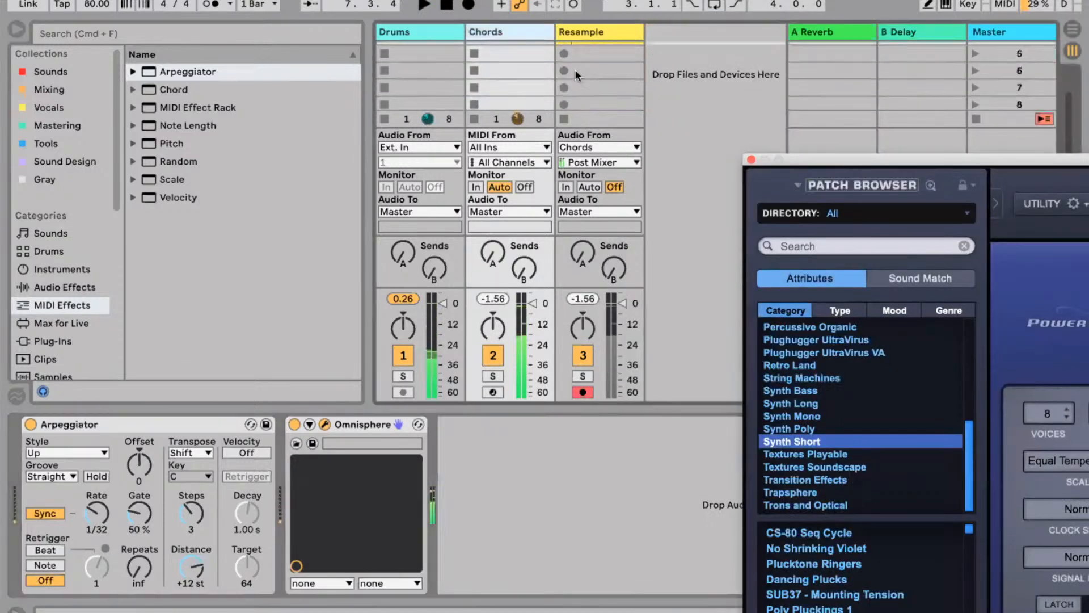
{"action": "scroll", "coordinate": [570, 78], "scroll_direction": "up", "scroll_amount": 2}
{"action": "left_click", "coordinate": [566, 80]}
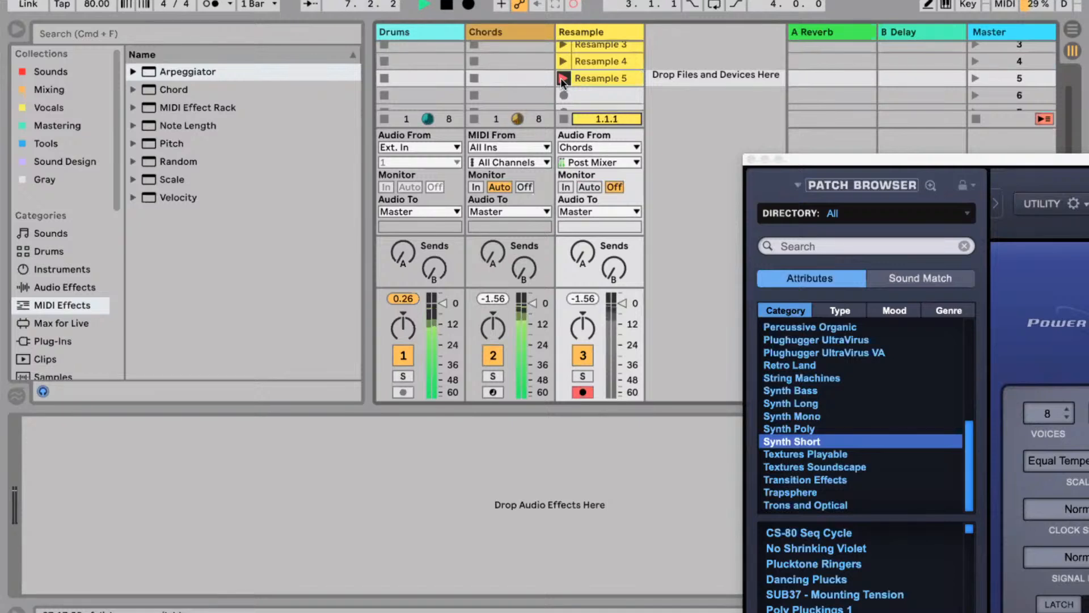
{"action": "left_click", "coordinate": [561, 78]}
{"action": "scroll", "coordinate": [482, 104], "scroll_direction": "up", "scroll_amount": 3}
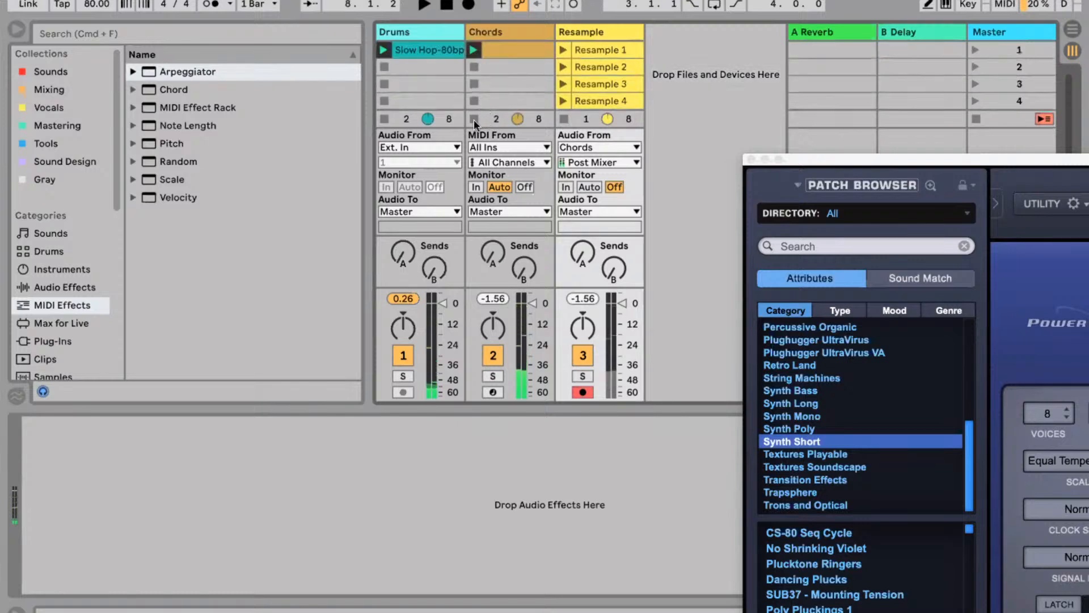
Stop the Chords clip and hide the mixer's input/output section to show more clip slots.
{"action": "left_click_drag", "start_coordinate": [794, 161], "coordinate": [682, 179]}
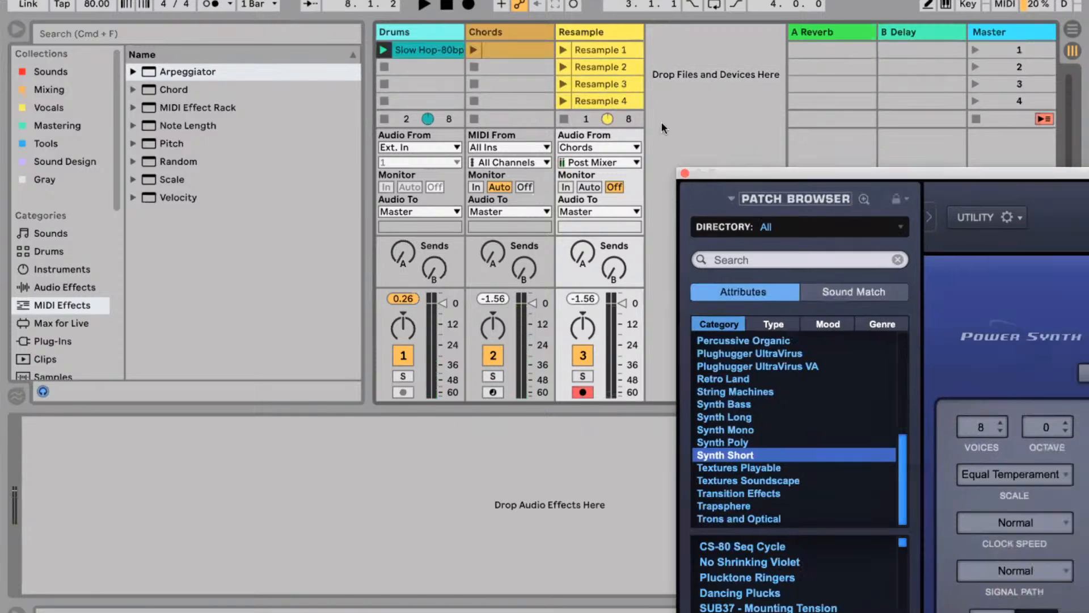
{"action": "left_click", "coordinate": [661, 123]}
{"action": "key", "text": "alt+super+i"}
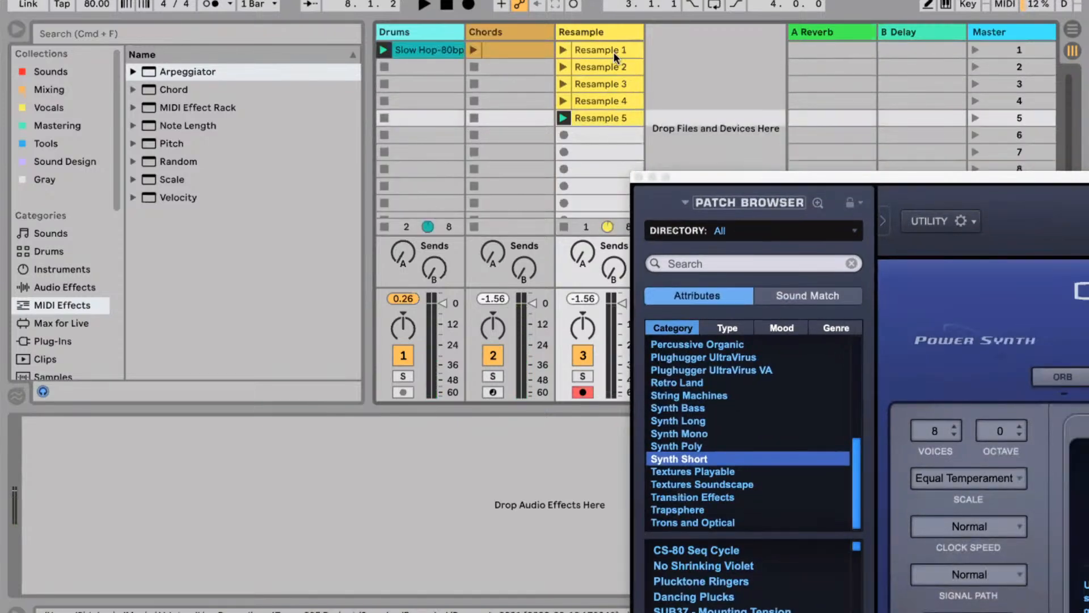
Select all five Resample clips and set their follow action to Any with a follow time of 0.0.2.
{"action": "left_click", "coordinate": [614, 53]}
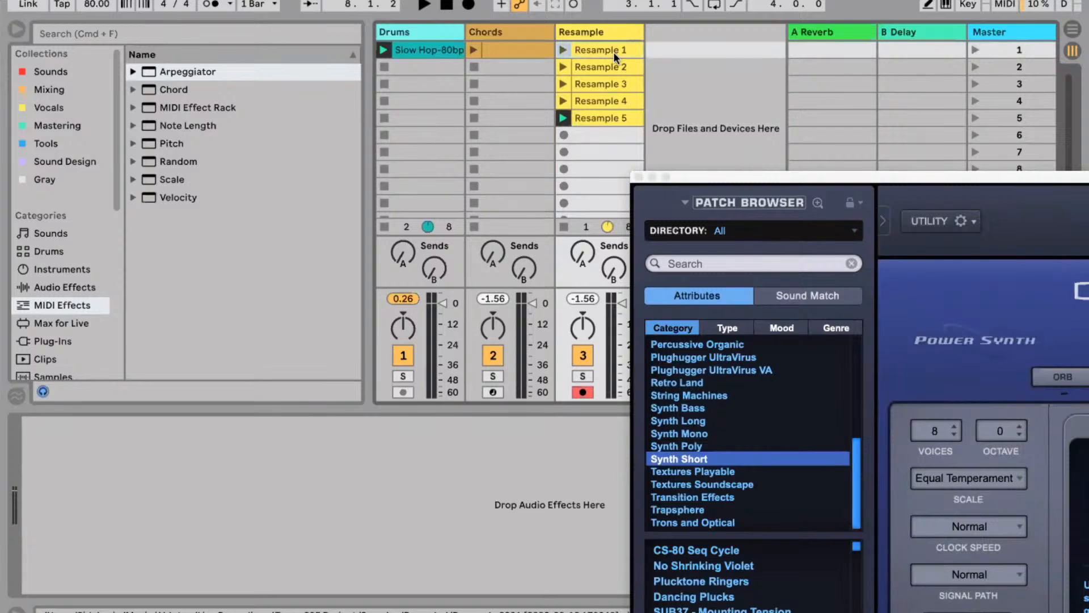
{"action": "double_click", "coordinate": [614, 52]}
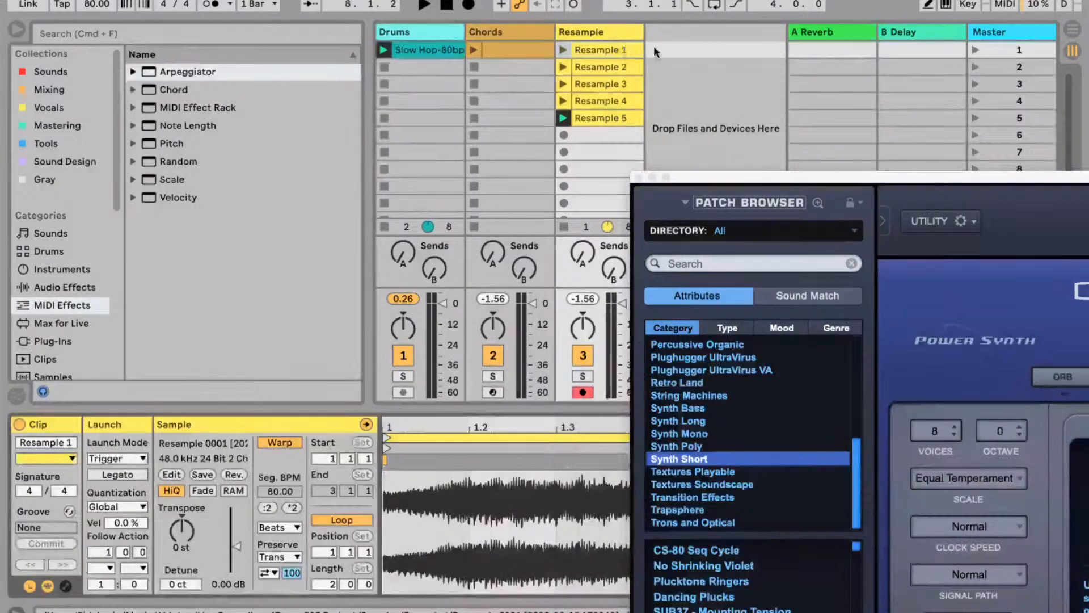
{"action": "left_click", "coordinate": [605, 113], "text": "shift"}
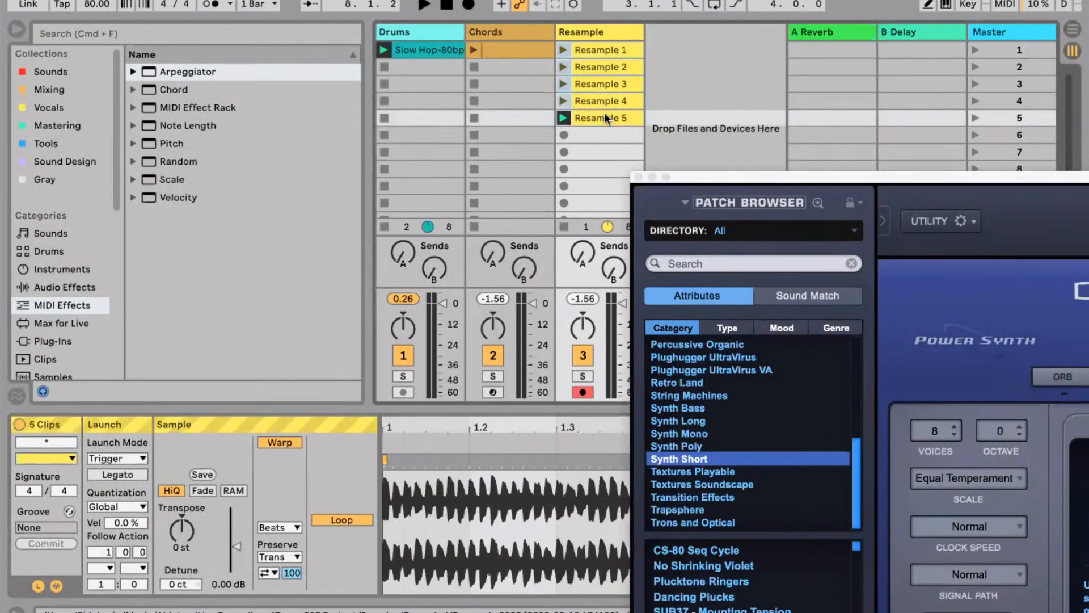
{"action": "left_click", "coordinate": [38, 585]}
{"action": "left_click", "coordinate": [38, 585]}
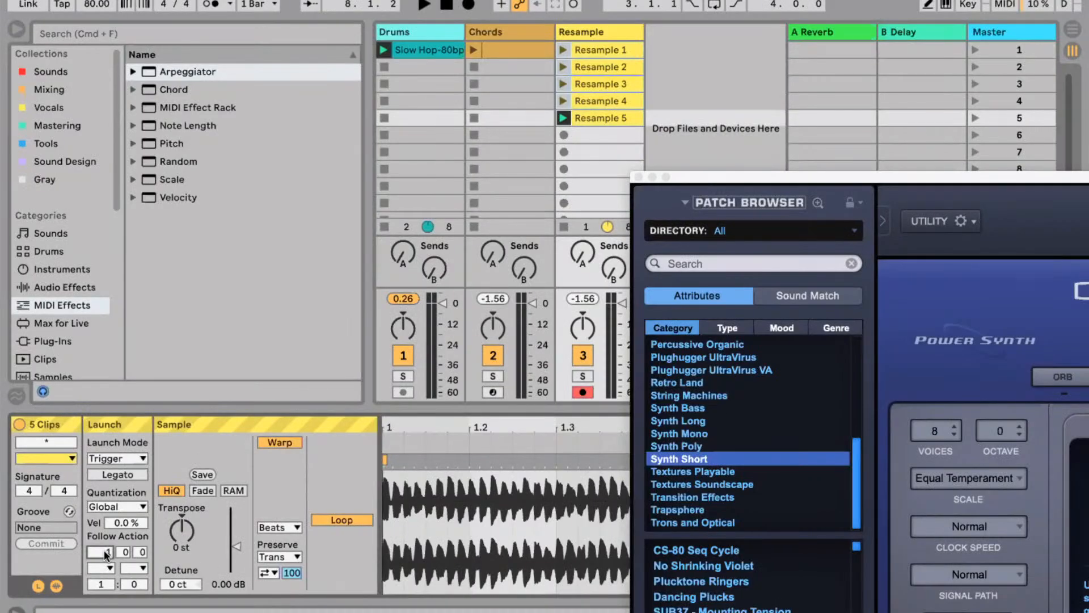
{"action": "key", "text": "Down"}
{"action": "left_click", "coordinate": [141, 553]}
{"action": "left_click", "coordinate": [110, 569]}
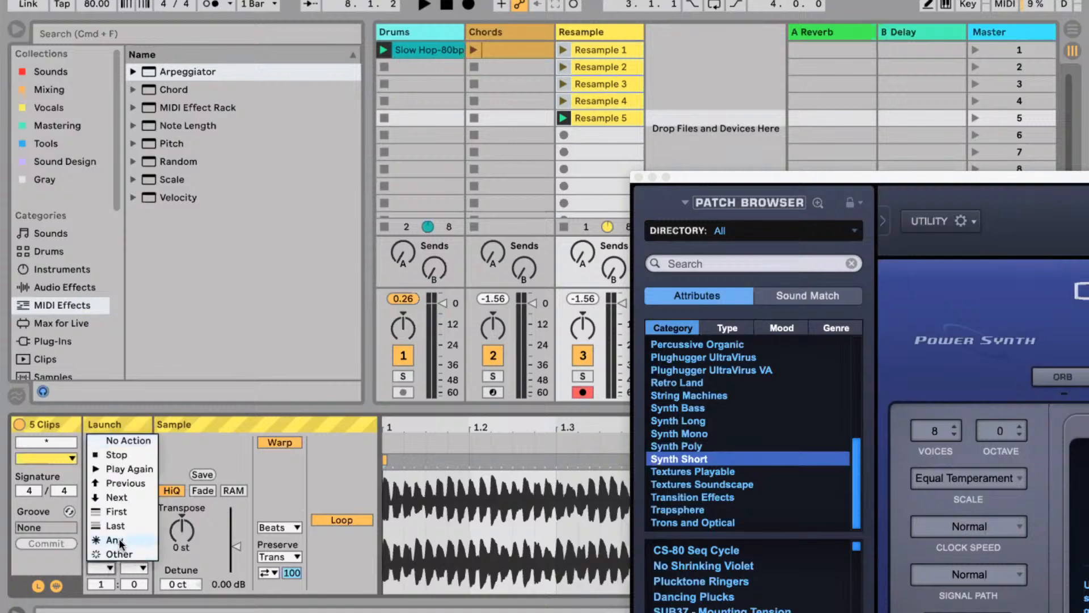
{"action": "left_click", "coordinate": [118, 538]}
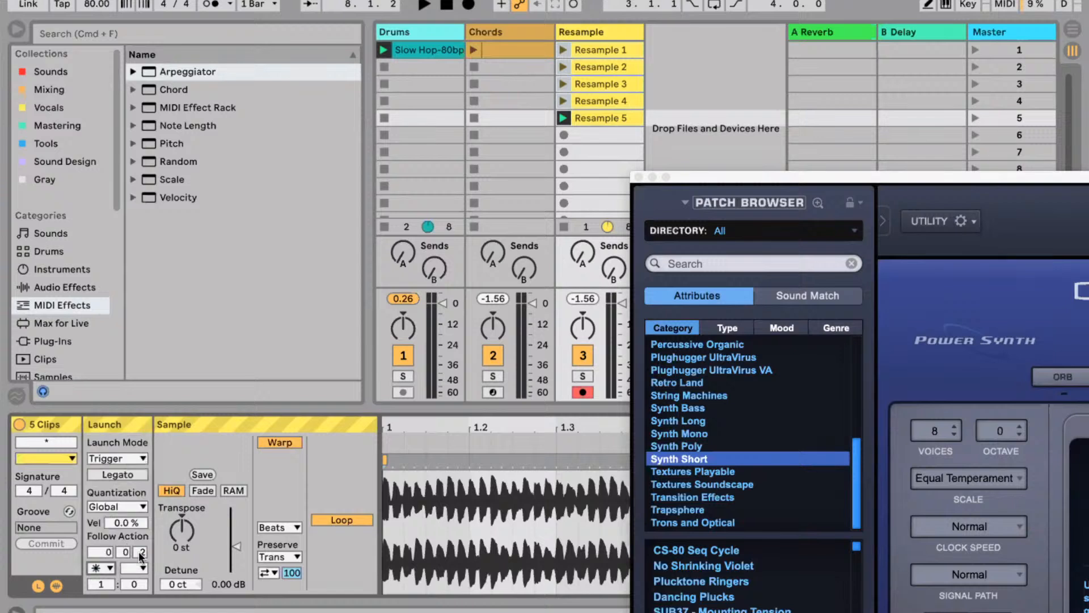
Launch Resample 1 to hear the follow actions, and turn on Legato for all five Resample clips.
{"action": "left_click", "coordinate": [590, 50]}
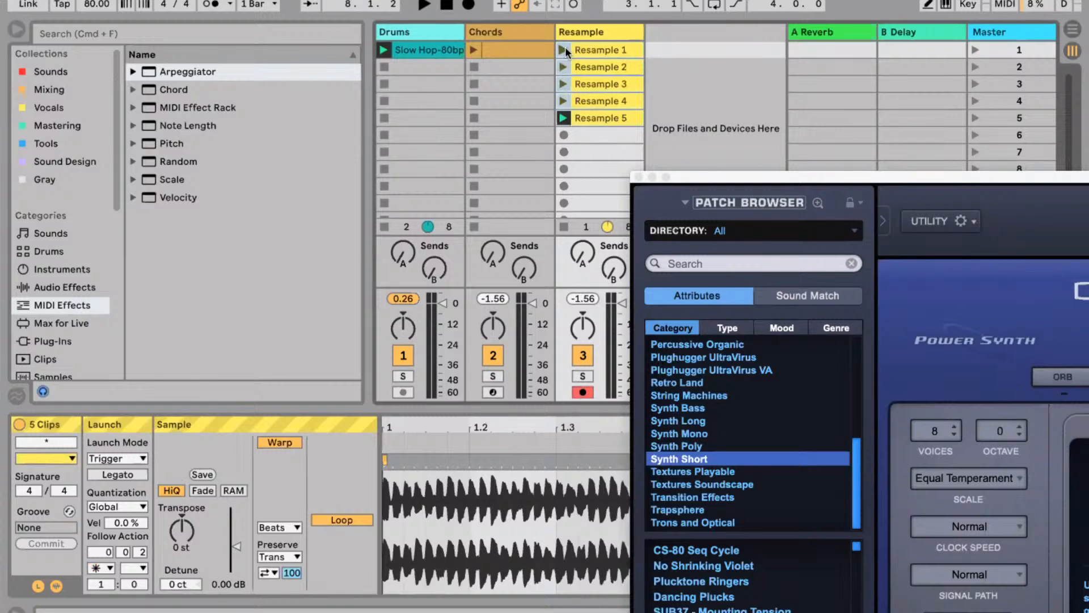
{"action": "left_click", "coordinate": [565, 48]}
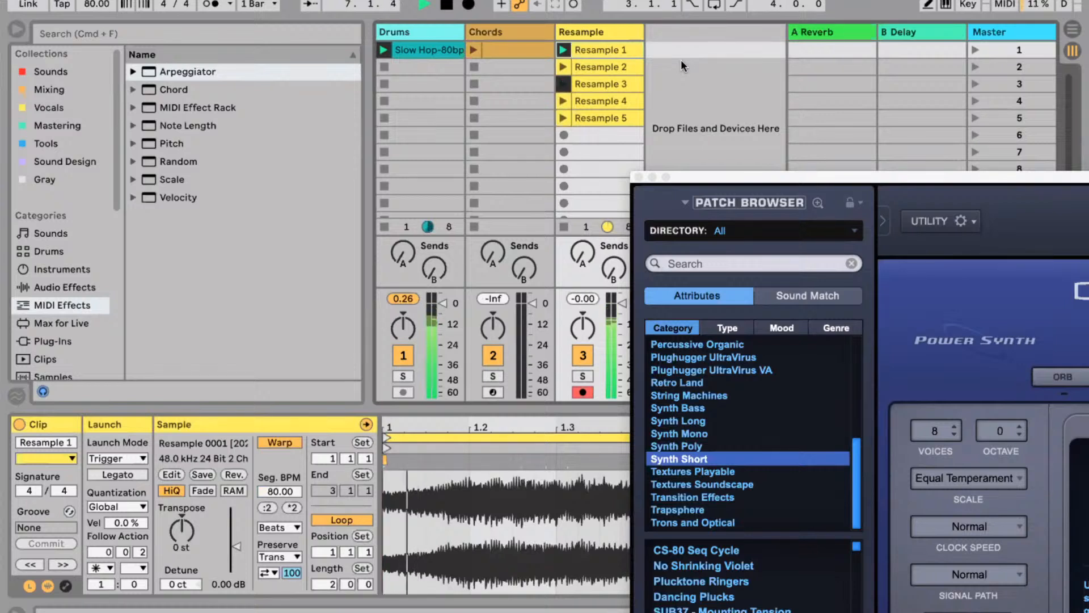
{"action": "left_click", "coordinate": [618, 117], "text": "shift"}
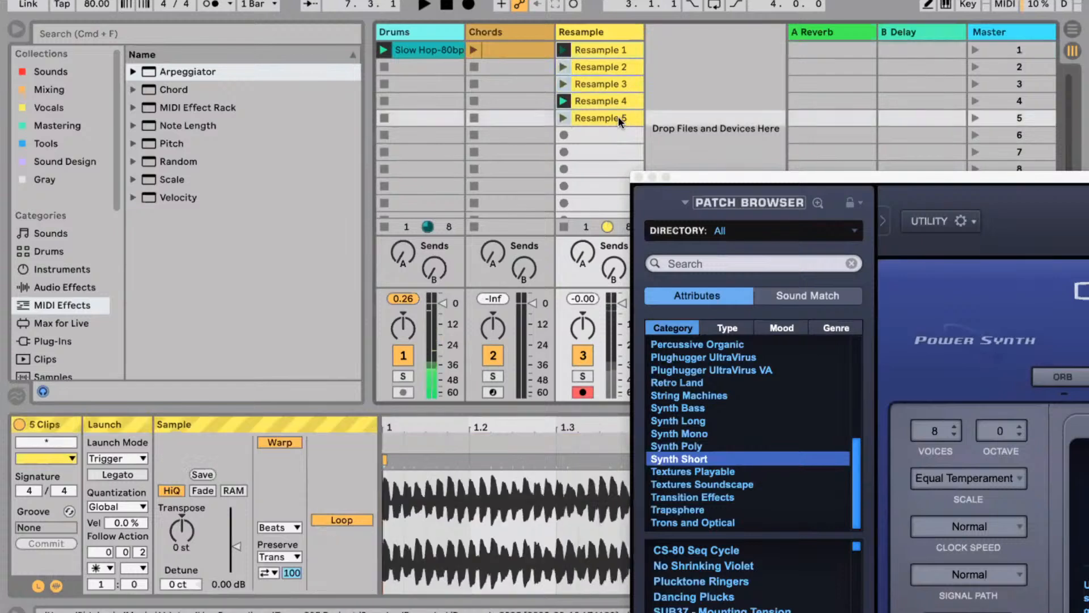
{"action": "left_click", "coordinate": [112, 478]}
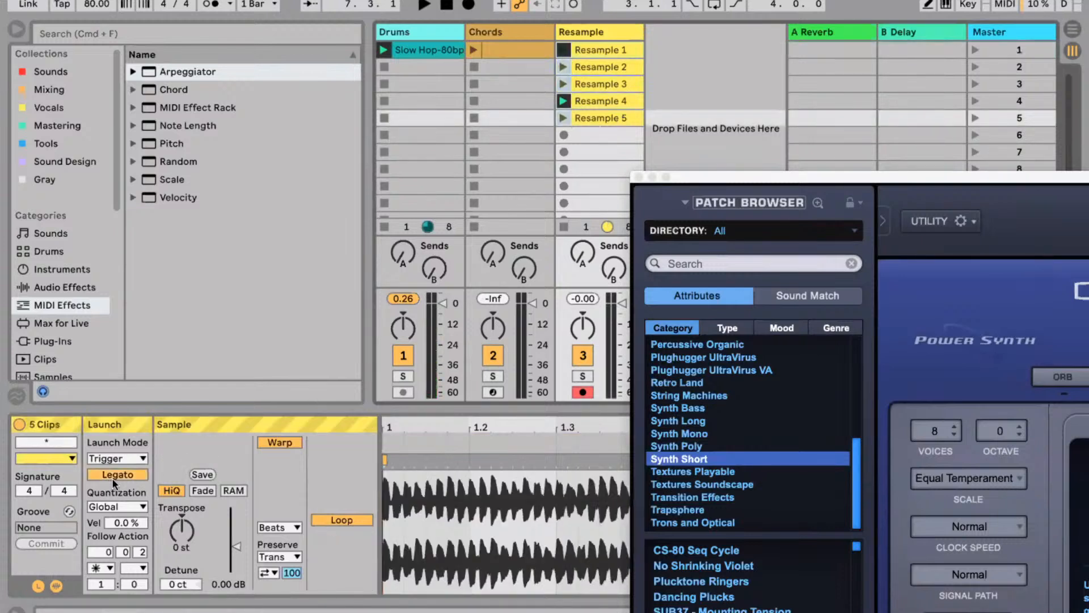
Review the launch settings of the five Resample clips and play them from Resample 1 to hear the legato follow actions.
{"action": "left_click", "coordinate": [611, 50]}
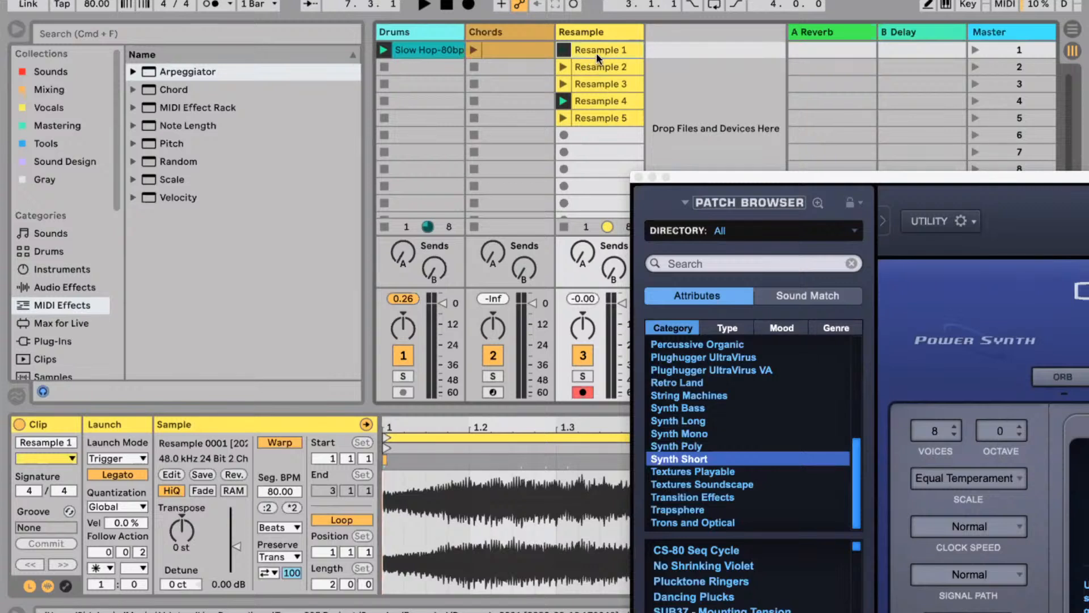
{"action": "left_click", "coordinate": [601, 119], "text": "shift"}
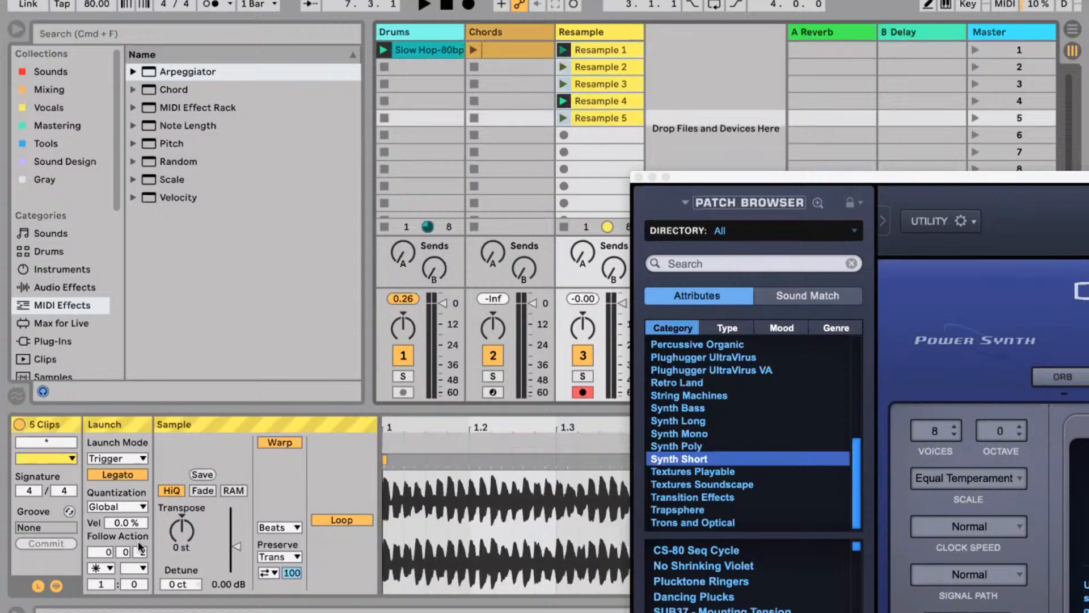
{"action": "left_click", "coordinate": [135, 554]}
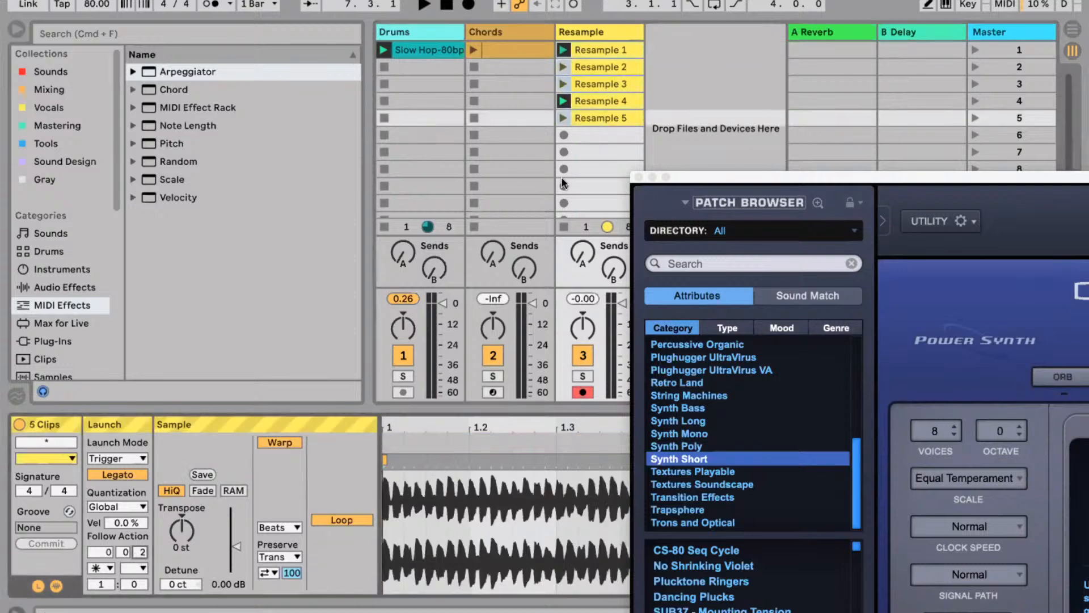
{"action": "left_click", "coordinate": [621, 47]}
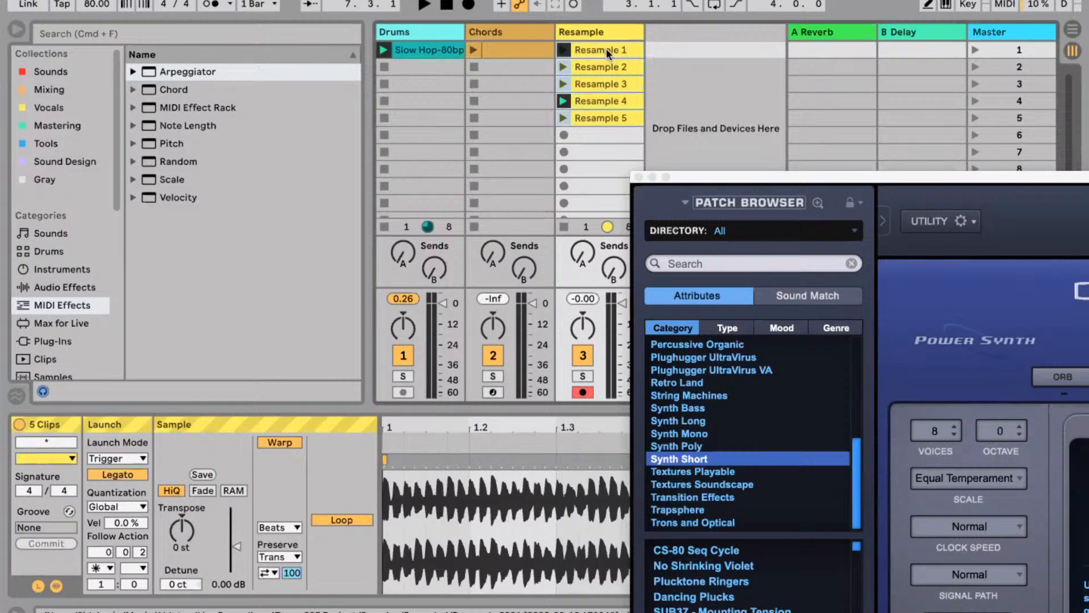
{"action": "left_click", "coordinate": [622, 50]}
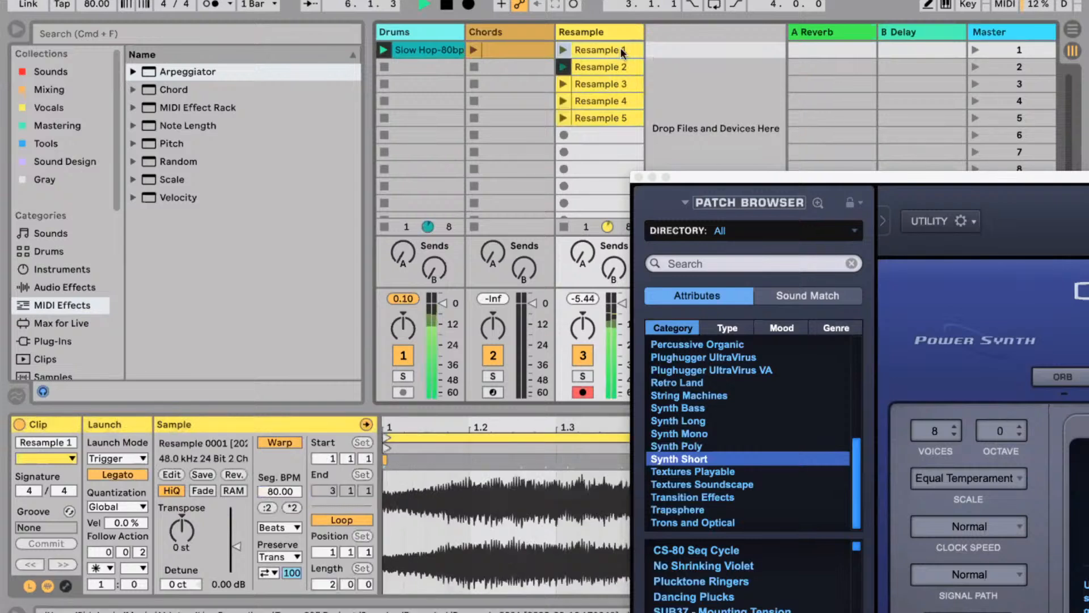
{"action": "key", "text": "space"}
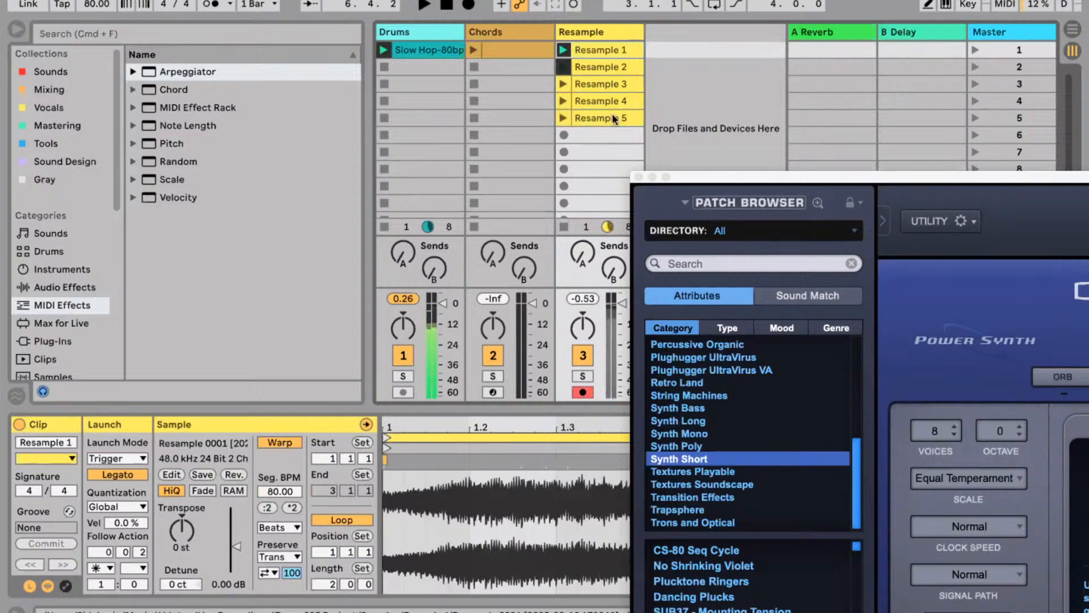
Set the follow time of all five Resample clips to 0.0.1 and start playback from Resample 1.
{"action": "left_click", "coordinate": [613, 117], "text": "shift"}
{"action": "left_click_drag", "start_coordinate": [136, 556], "coordinate": [136, 562]}
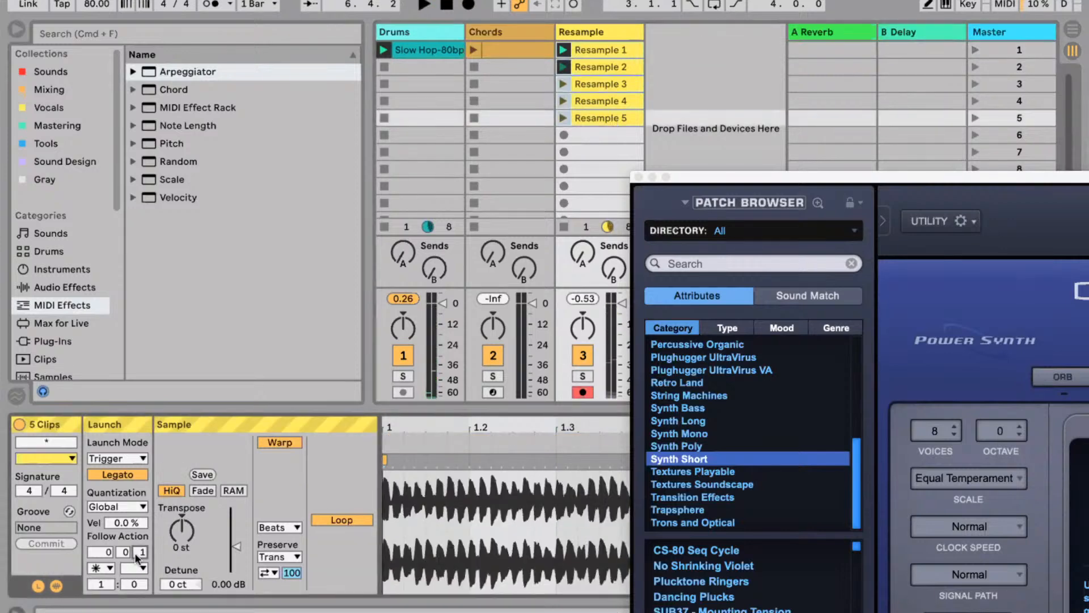
{"action": "left_click", "coordinate": [626, 47]}
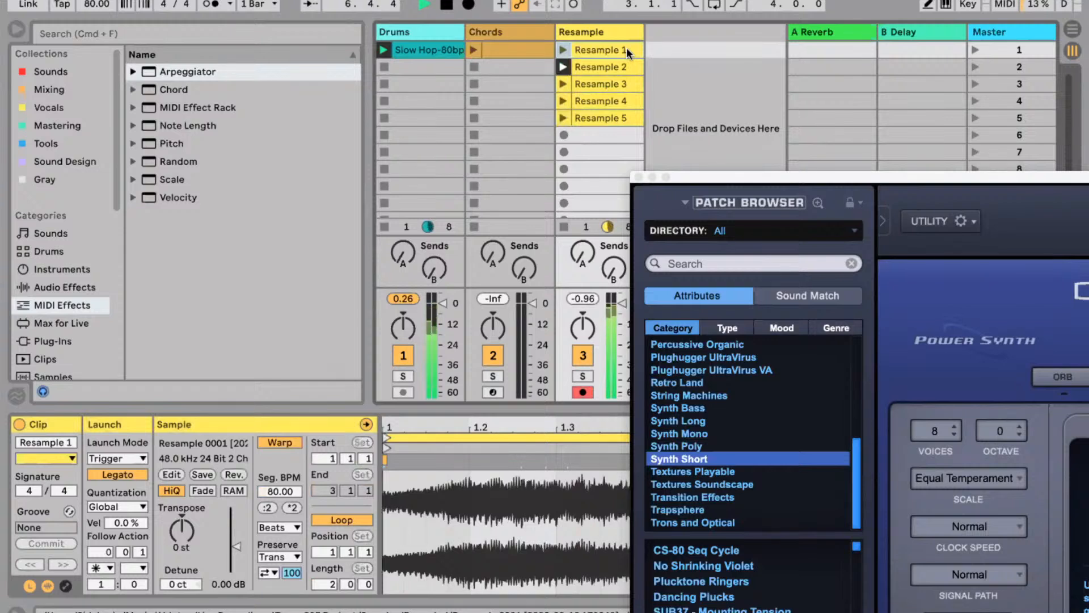
Record the cycling Resample clips into the Arrangement, hide the browser and close the Omnisphere window to watch the take, and stop playback.
{"action": "left_click", "coordinate": [448, 6]}
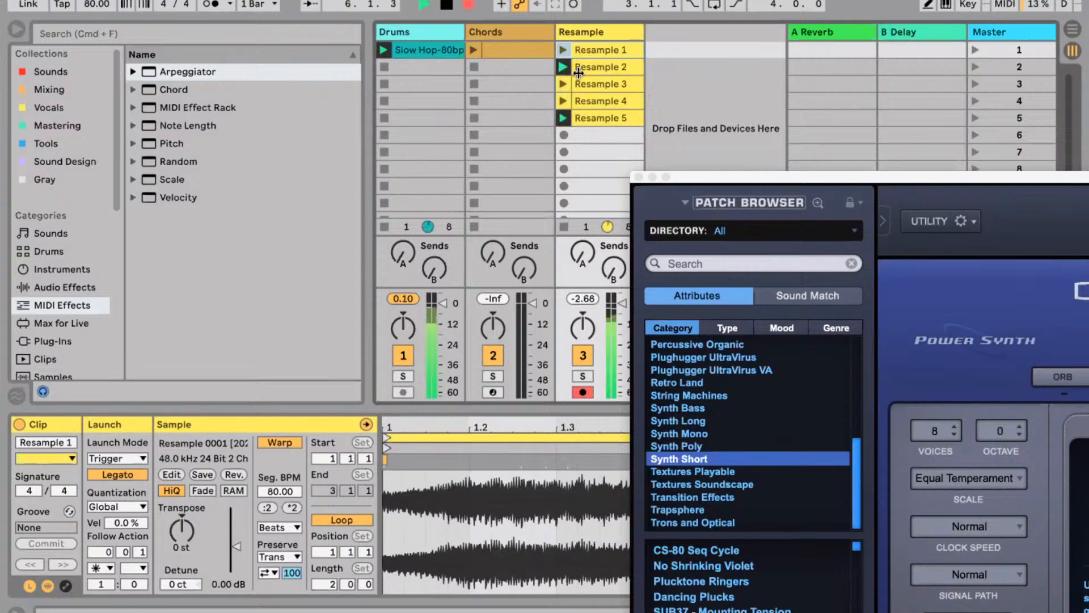
{"action": "key", "text": "Tab"}
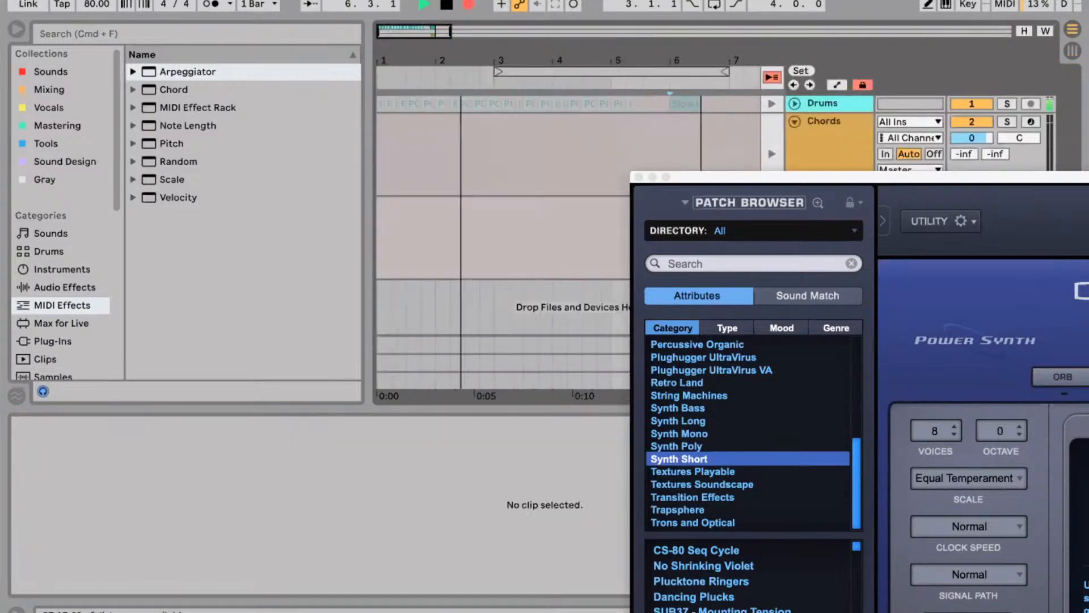
{"action": "left_click_drag", "start_coordinate": [468, 58], "coordinate": [468, 119]}
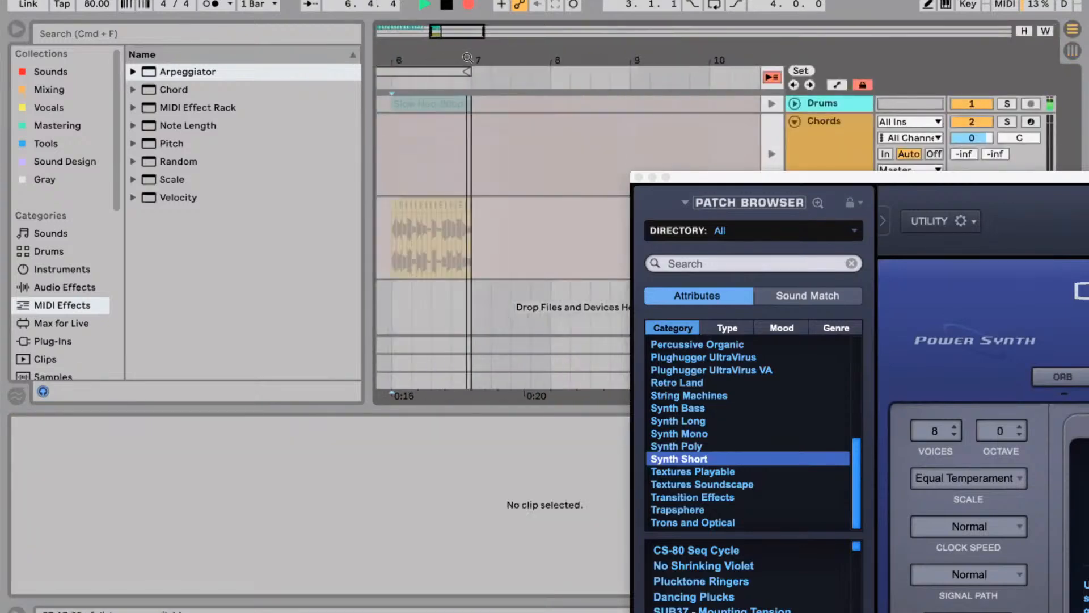
{"action": "left_click", "coordinate": [18, 28]}
{"action": "left_click_drag", "start_coordinate": [152, 59], "coordinate": [330, 92]}
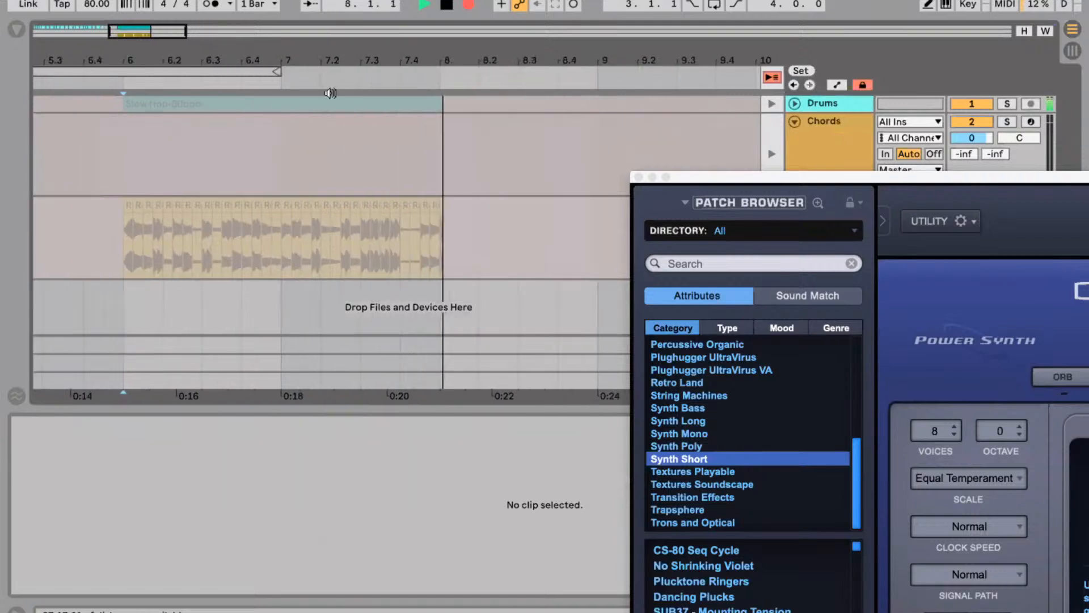
{"action": "left_click", "coordinate": [639, 177]}
{"action": "mouse_move", "coordinate": [515, 64]}
{"action": "left_mouse_down"}
{"action": "mouse_move", "coordinate": [516, 51]}
{"action": "mouse_move", "coordinate": [516, 62]}
{"action": "left_mouse_up"}
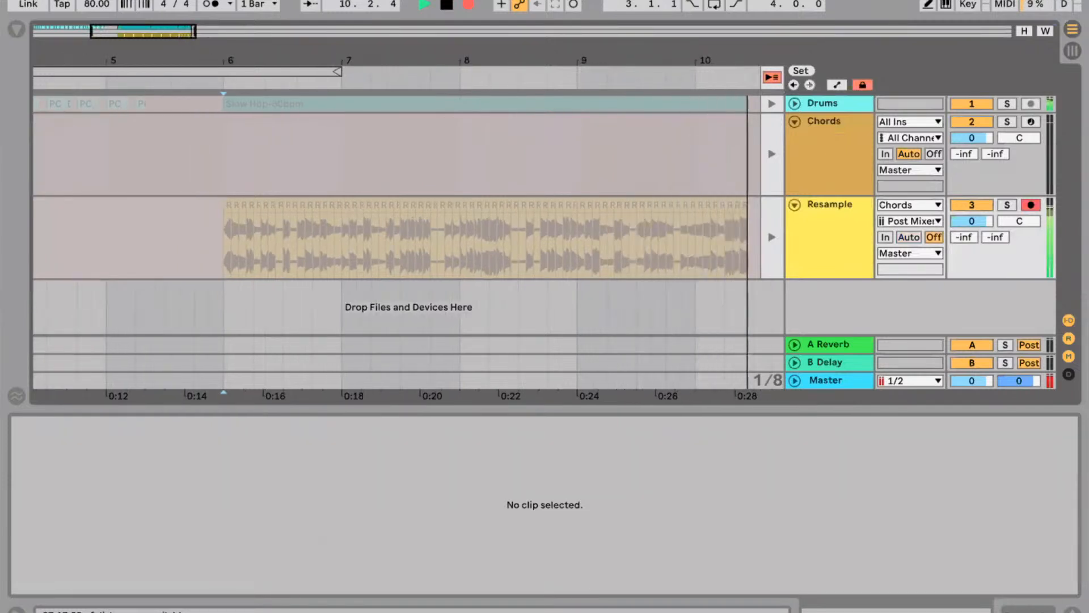
{"action": "left_click_drag", "start_coordinate": [516, 62], "coordinate": [335, 62]}
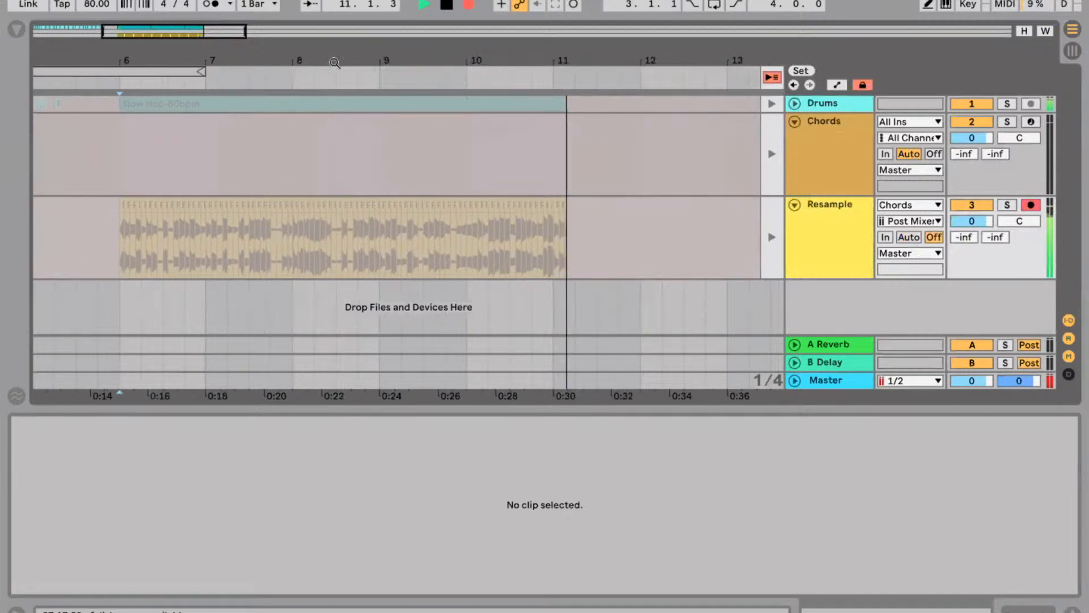
{"action": "key", "text": "space"}
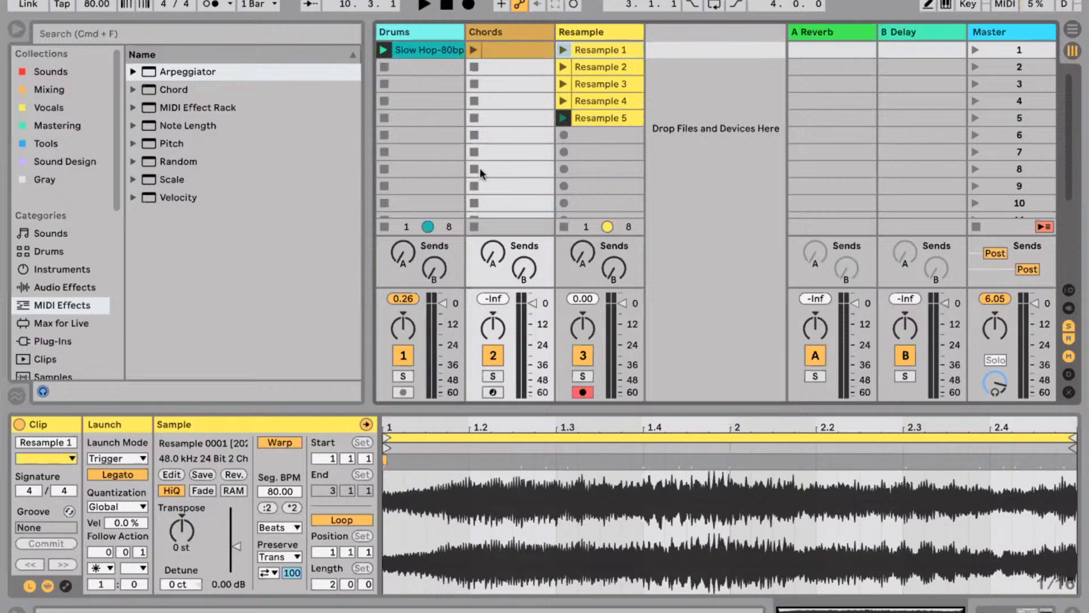
Look through the waveforms and launch settings of the Resample clips, including Resample 3 and Resample 4.
{"action": "left_click", "coordinate": [599, 68]}
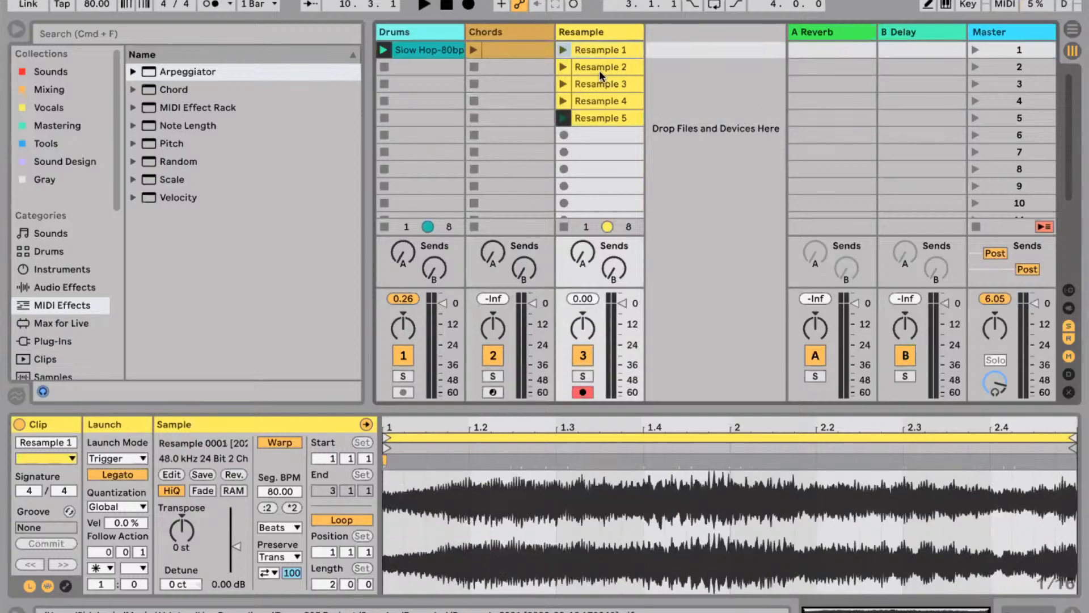
{"action": "left_click", "coordinate": [596, 84]}
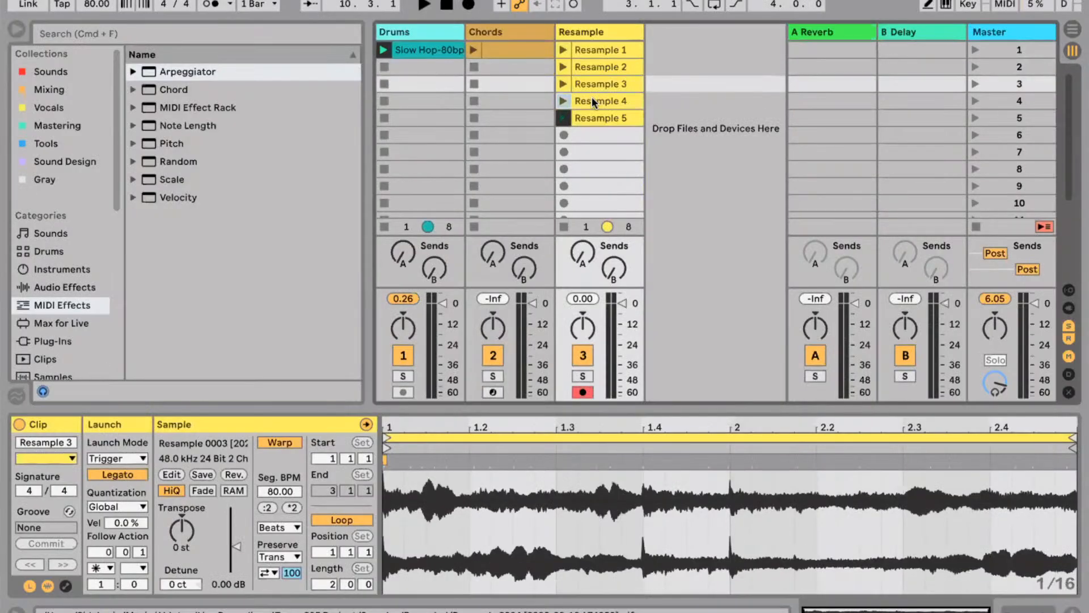
{"action": "key", "text": "Tab"}
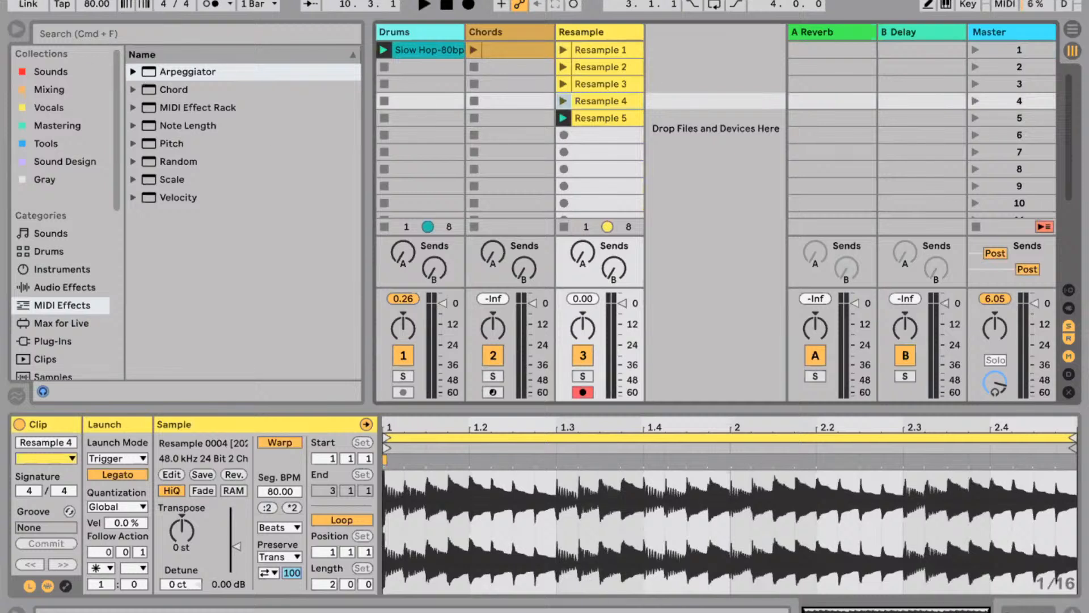
Bring up the list of recently opened Live Sets.
{"action": "left_click", "coordinate": [48, 0]}
{"action": "mouse_move", "coordinate": [85, 0]}
{"action": "key", "text": "Escape"}
{"action": "left_click", "coordinate": [84, 0]}
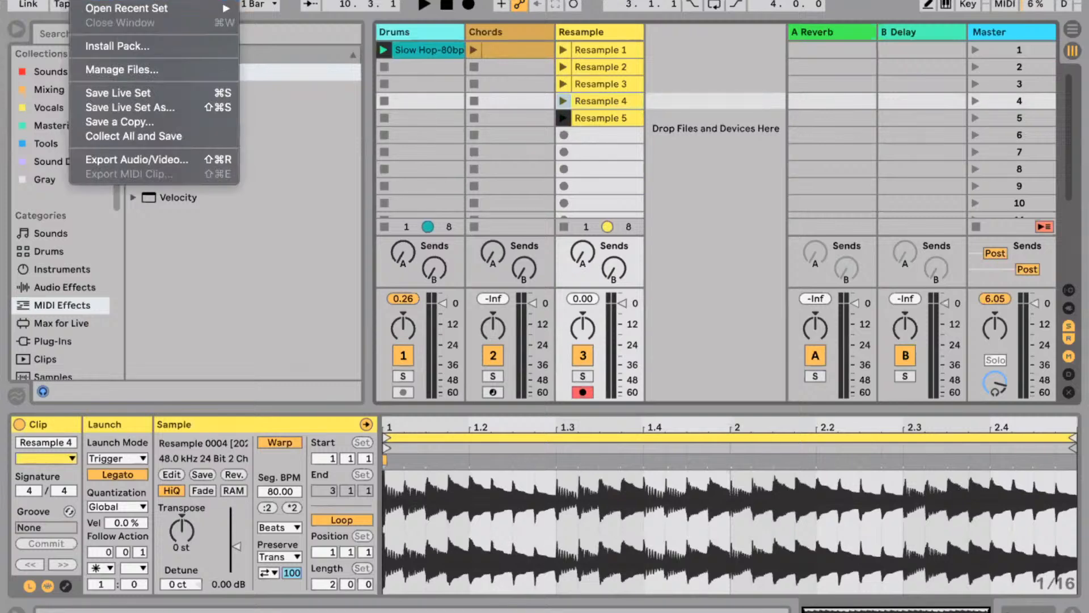
{"action": "mouse_move", "coordinate": [124, 15]}
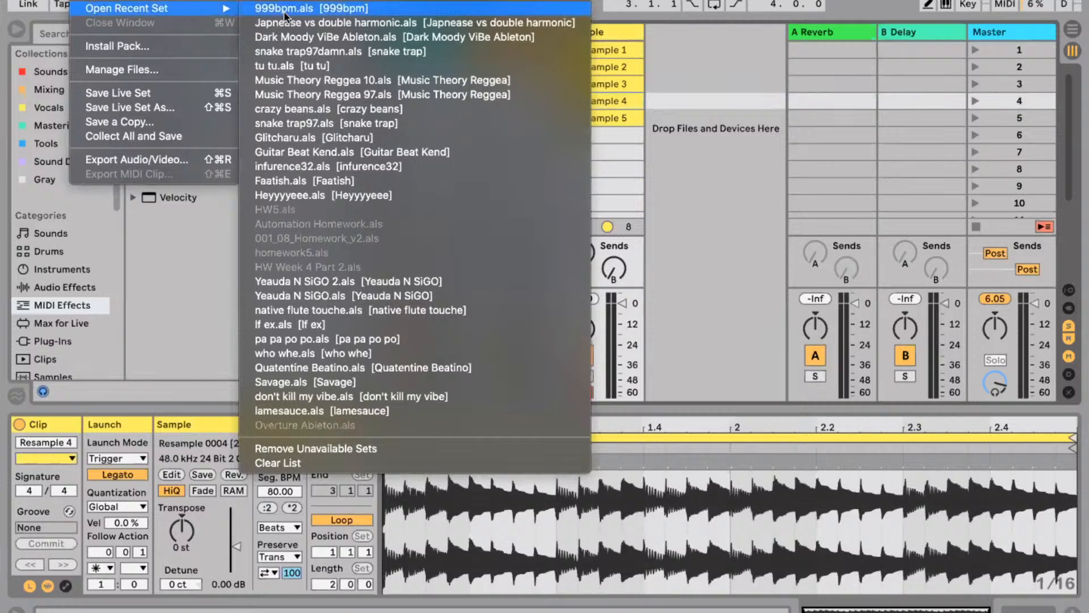
Open the recent set 999bpm.als without saving the current set, accepting the Addictive Drums 2 binary location notice.
{"action": "left_click", "coordinate": [284, 12]}
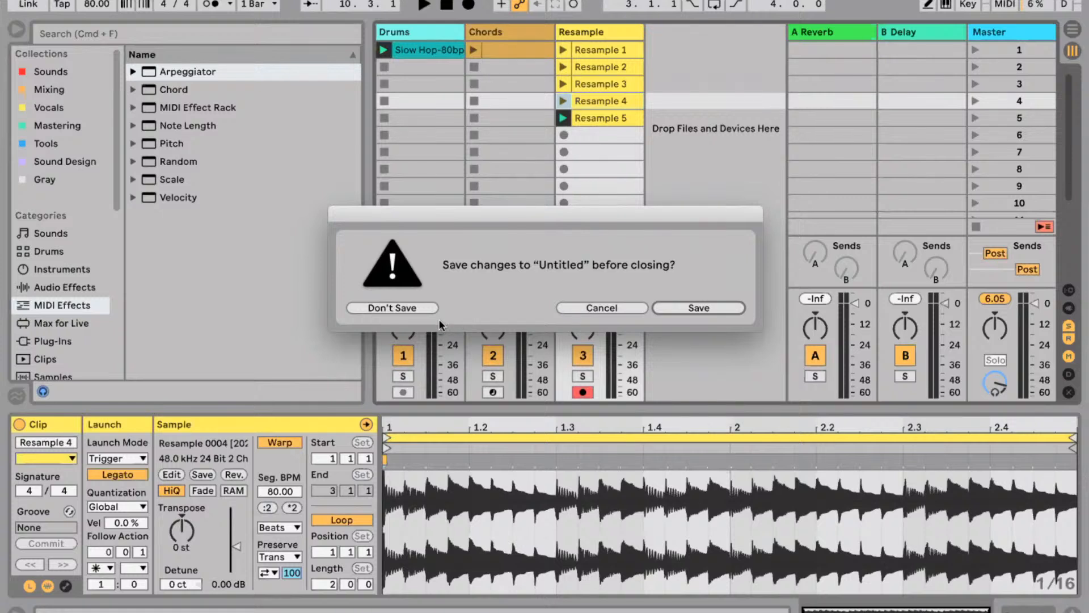
{"action": "left_click", "coordinate": [406, 308]}
{"action": "left_click", "coordinate": [699, 340]}
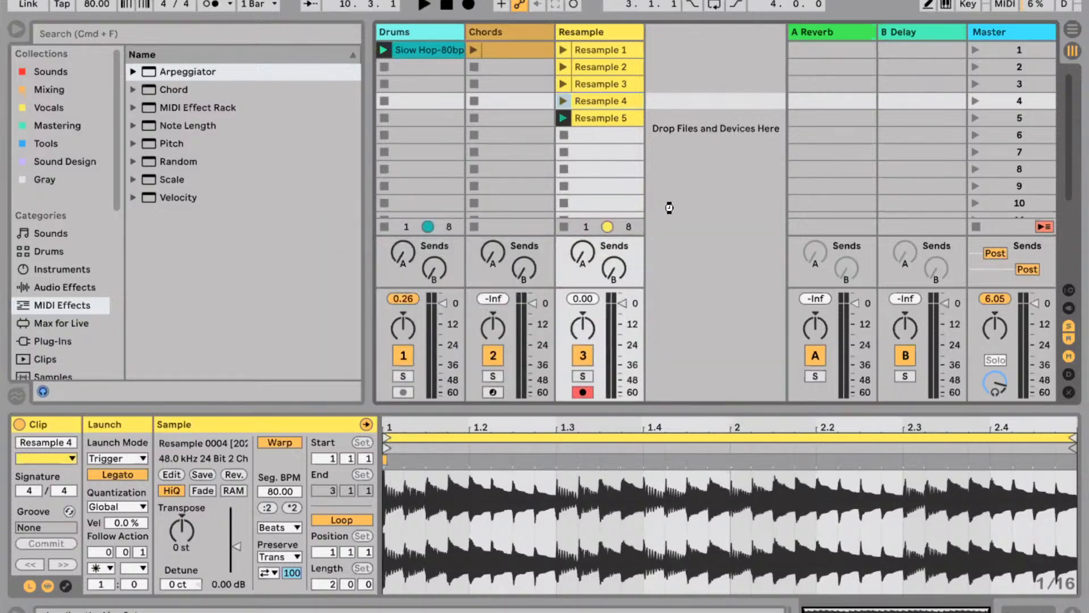
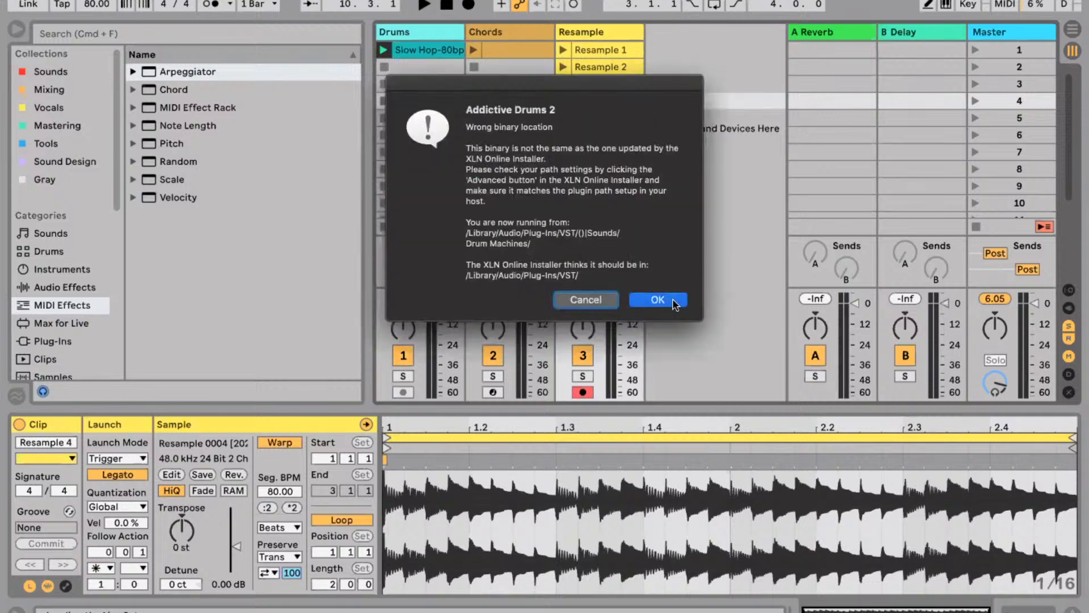
{"action": "key", "text": "Return"}
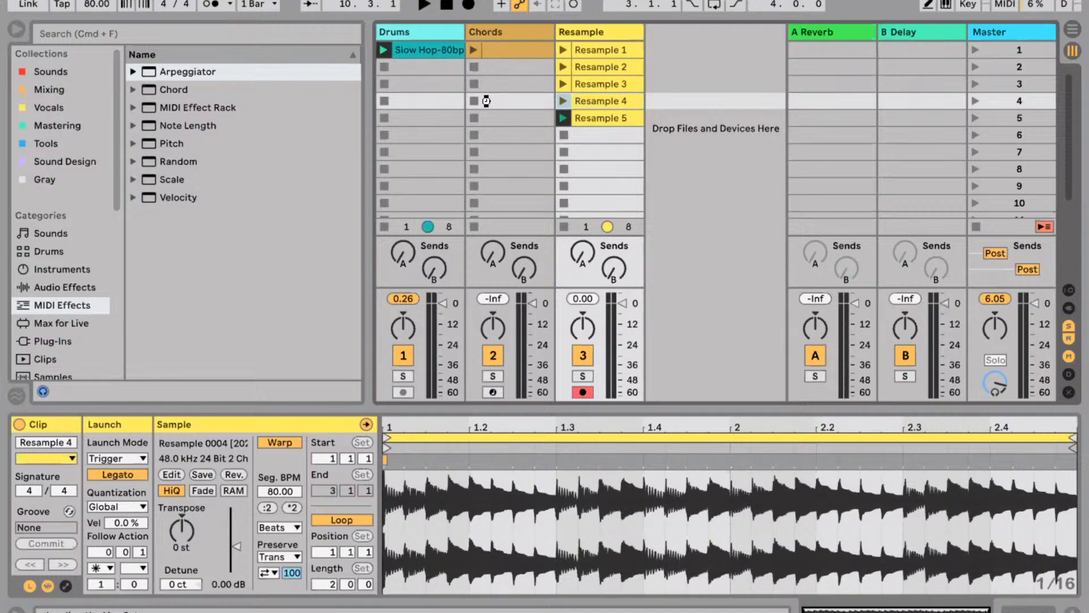
Switch to the Notes app and create a new note titled "In session view".
{"action": "key", "text": "super+space"}
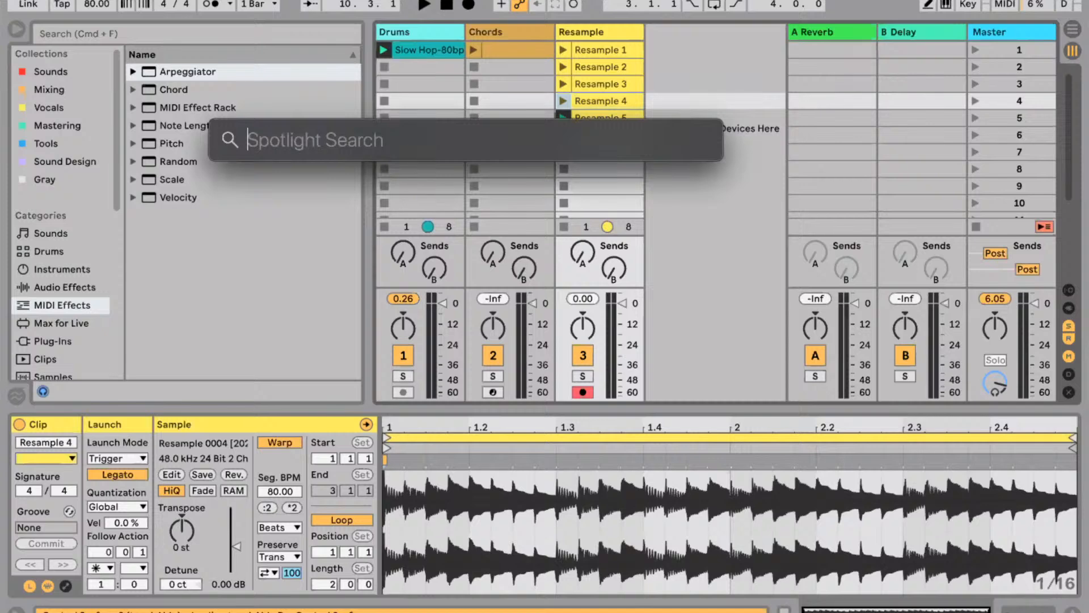
{"action": "type", "text": "notes"}
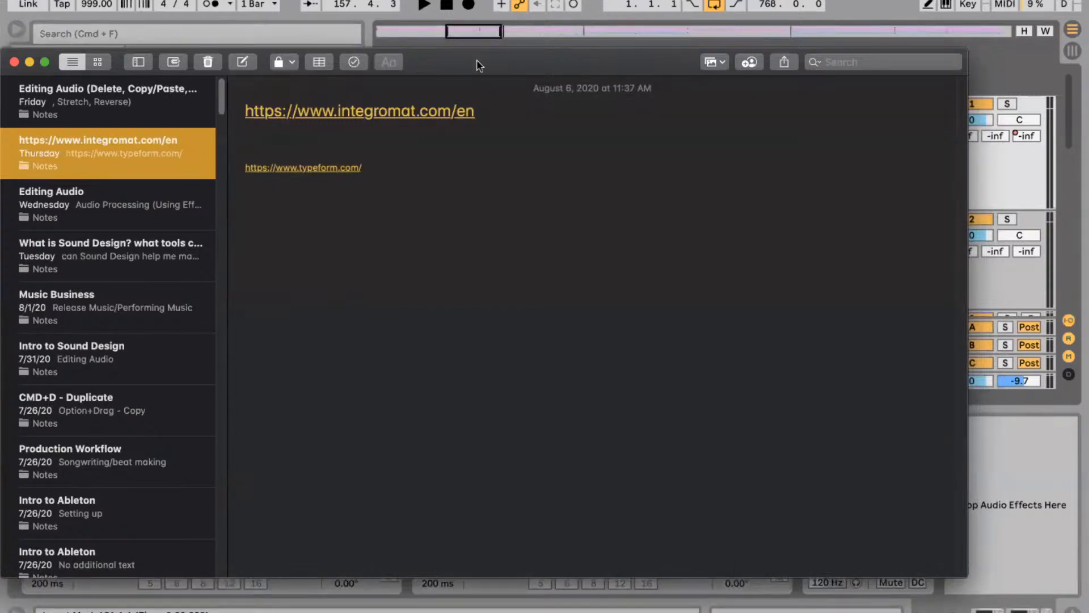
{"action": "key", "text": "super+n"}
{"action": "left_click_drag", "start_coordinate": [453, 57], "coordinate": [276, 99]}
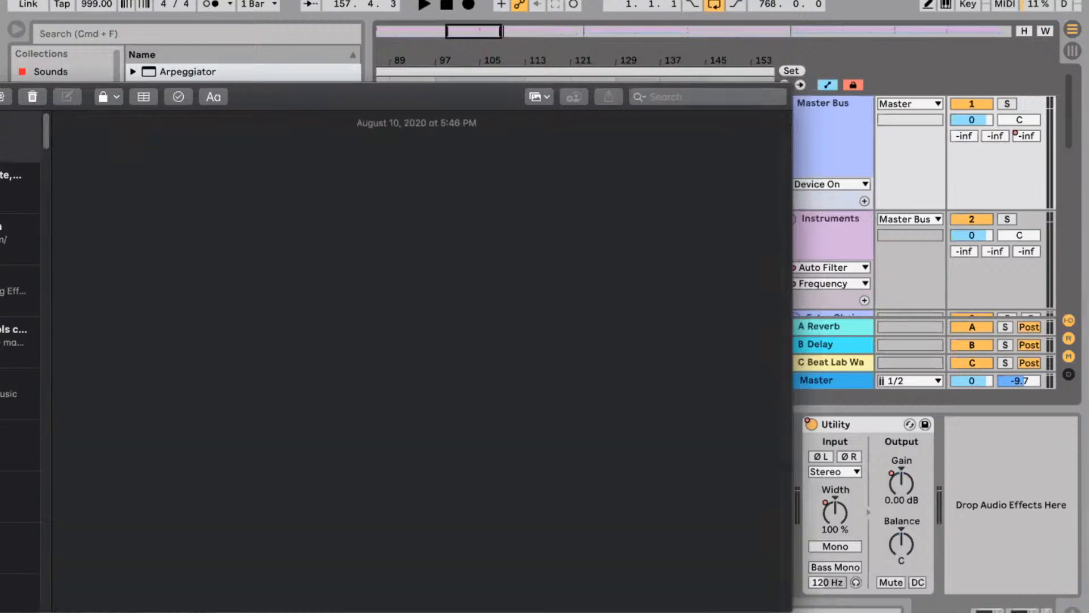
{"action": "type", "text": "In session view"}
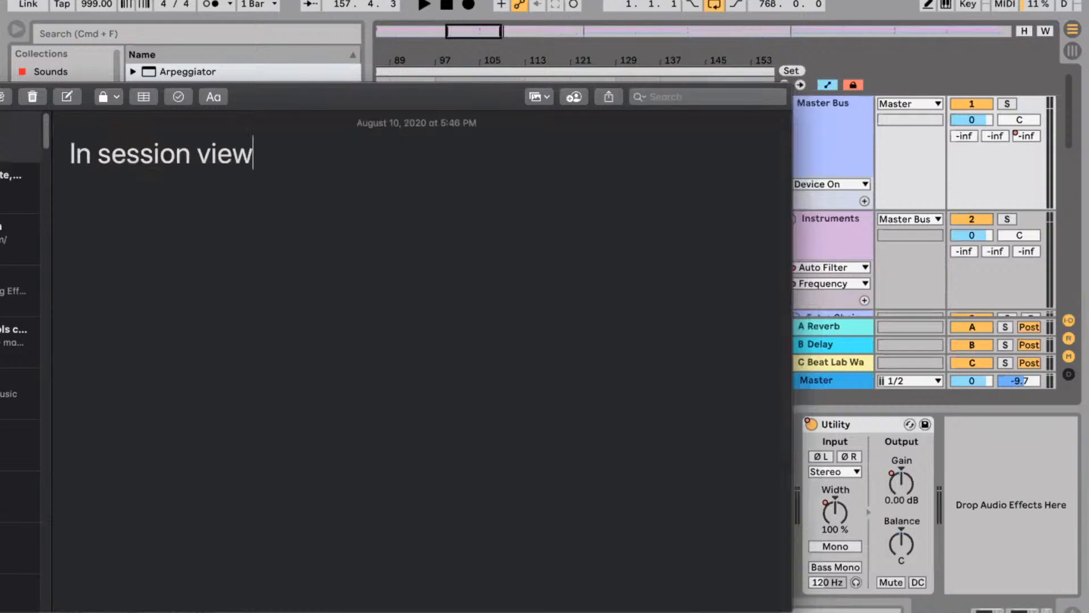
Below the title, start a numbered list with the item "Load a bunch of Audio Loops to an Audio Tracks".
{"action": "key", "text": "Return"}
{"action": "key", "text": "Return"}
{"action": "type", "text": "1.Load a byu"}
{"action": "key", "text": "BackSpace"}
{"action": "key", "text": "BackSpace"}
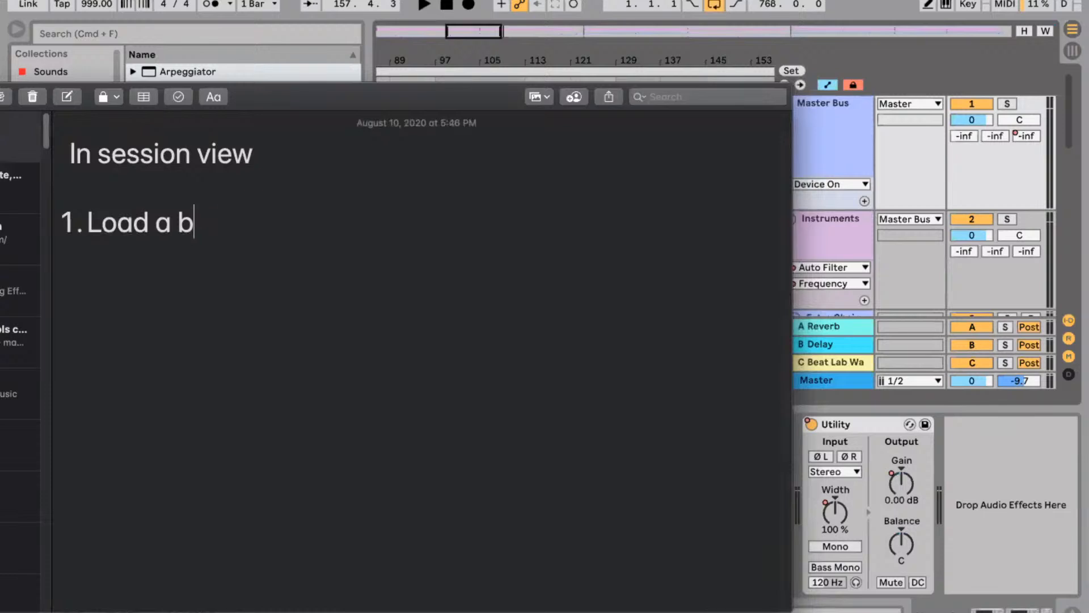
{"action": "type", "text": "unch of Aud"}
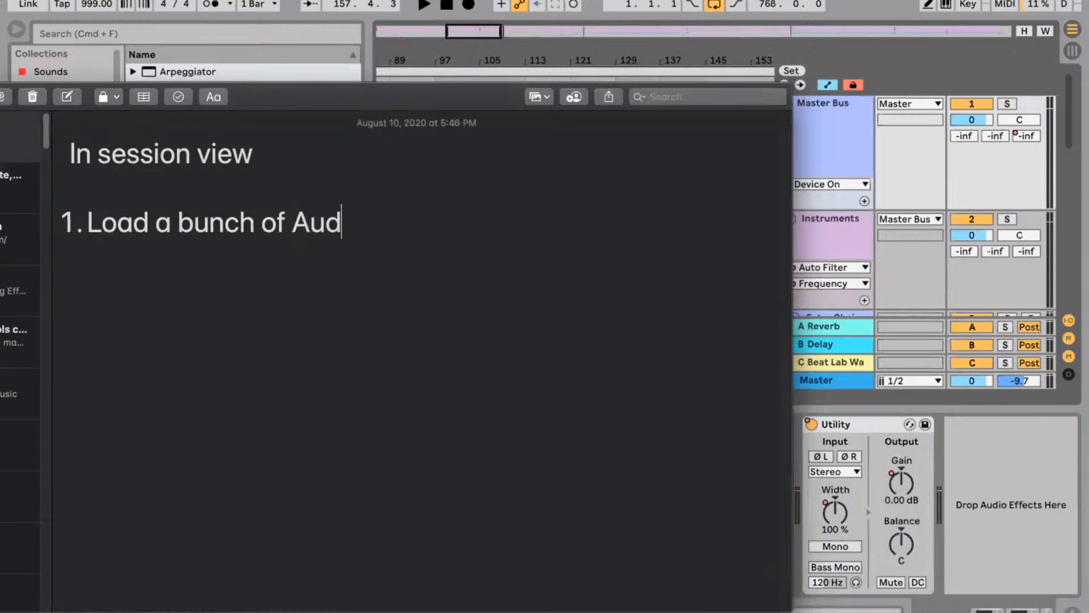
{"action": "type", "text": "io Loops to the"}
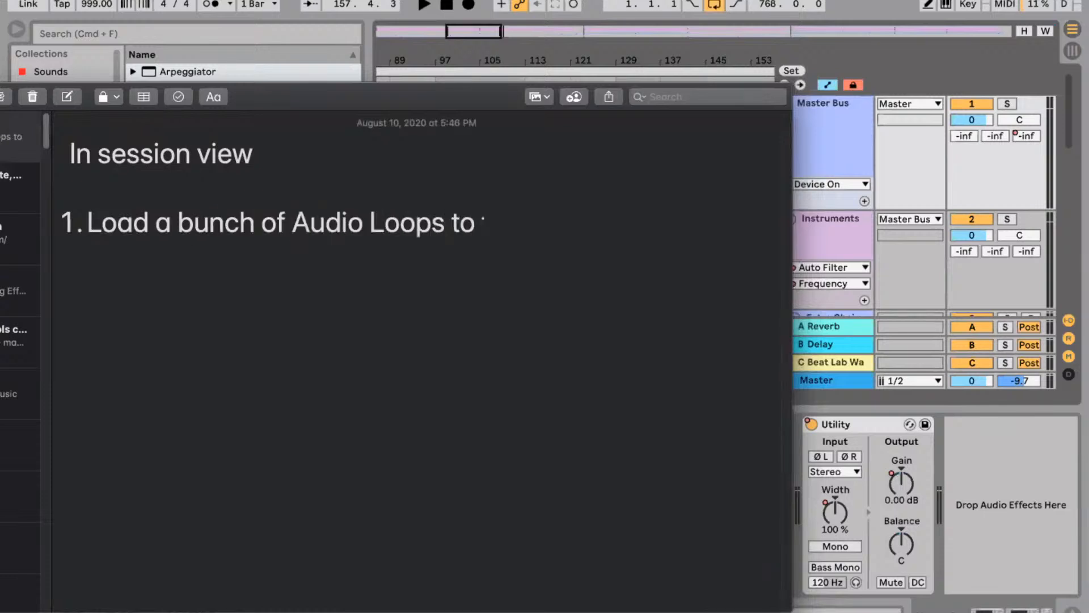
{"action": "key", "text": "BackSpace"}
{"action": "key", "text": "BackSpace"}
{"action": "key", "text": "BackSpace"}
{"action": "key", "text": "BackSpace"}
{"action": "type", "text": "an Audio Tracks"}
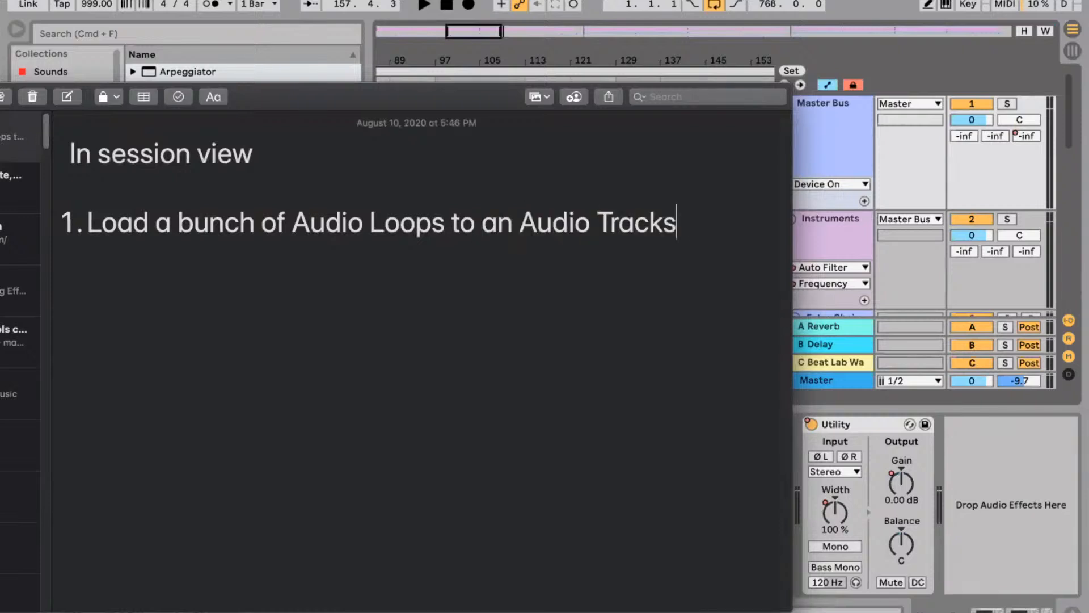
Add the second list item "Select all Clips" and replace "Loops" with "clips" in the first item.
{"action": "key", "text": "Return"}
{"action": "type", "text": "Sele"}
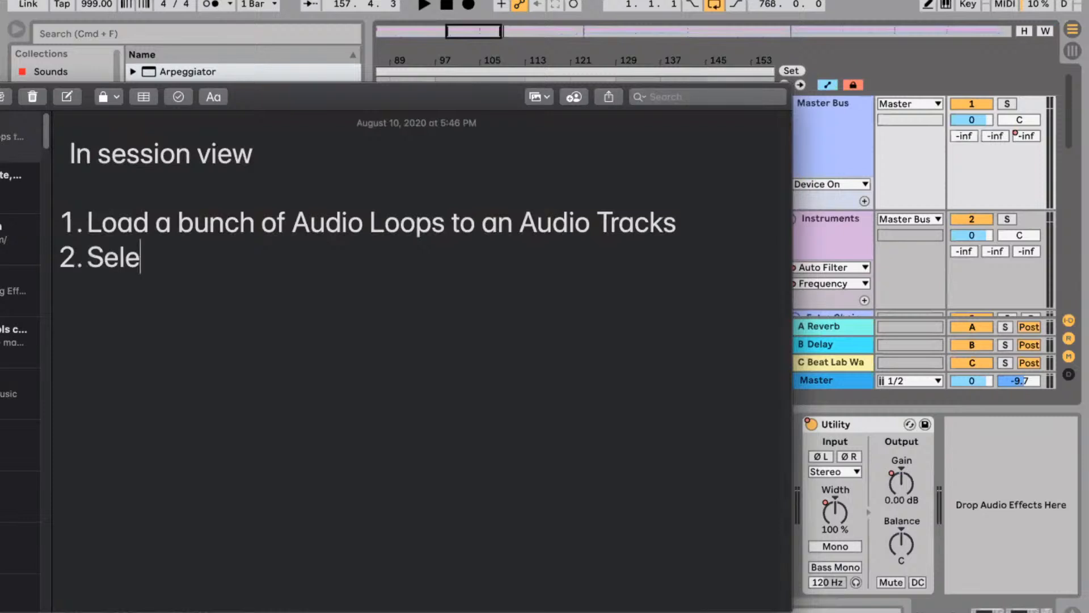
{"action": "type", "text": "ct all Clips"}
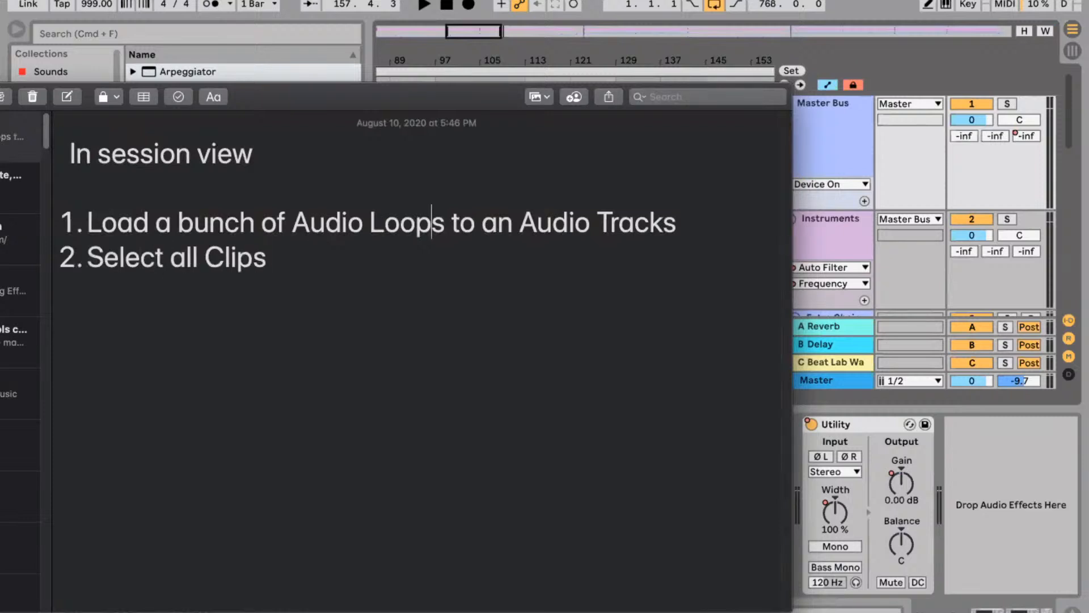
{"action": "double_click", "coordinate": [443, 223]}
{"action": "type", "text": "clips"}
{"action": "key", "text": "Down"}
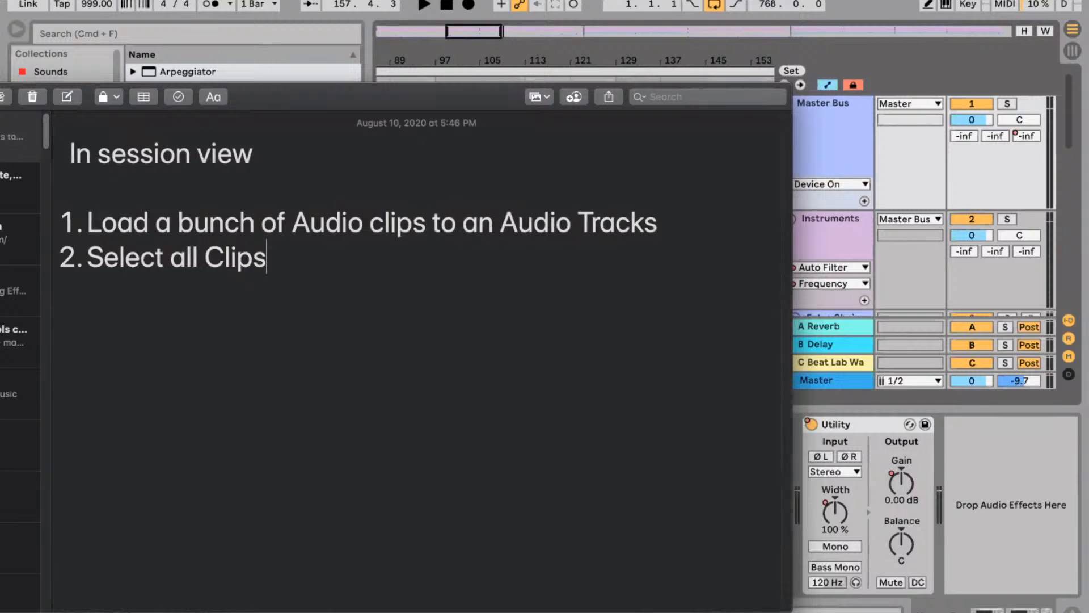
{"action": "key", "text": "Return"}
Switch to Ableton Live's Session View and display the clip settings of the Guitar Low track's clip in scene 1.
{"action": "left_click_drag", "start_coordinate": [309, 109], "coordinate": [315, 105]}
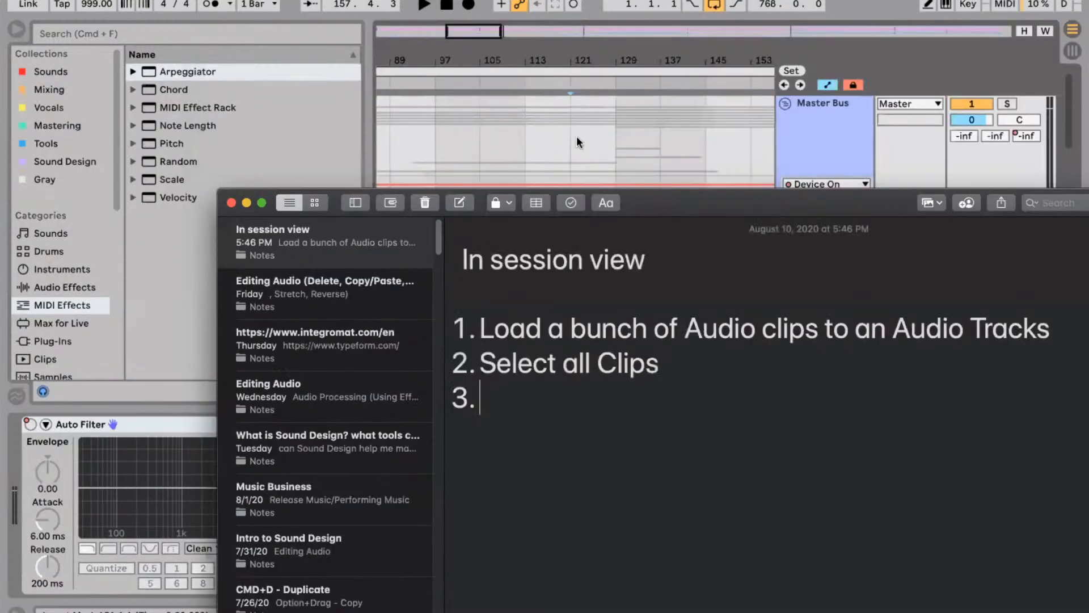
{"action": "left_click", "coordinate": [577, 136]}
{"action": "key", "text": "Tab"}
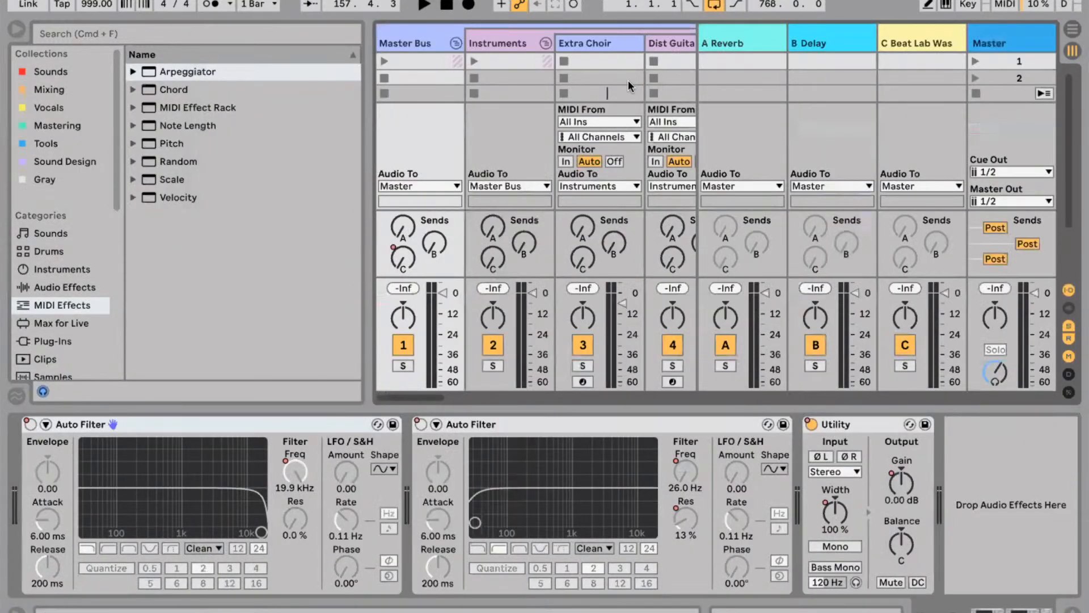
{"action": "scroll", "coordinate": [628, 81], "scroll_direction": "right", "scroll_amount": 5}
{"action": "key", "text": "shift+Tab"}
{"action": "key", "text": "shift+Tab"}
{"action": "key", "text": "super+alt+i"}
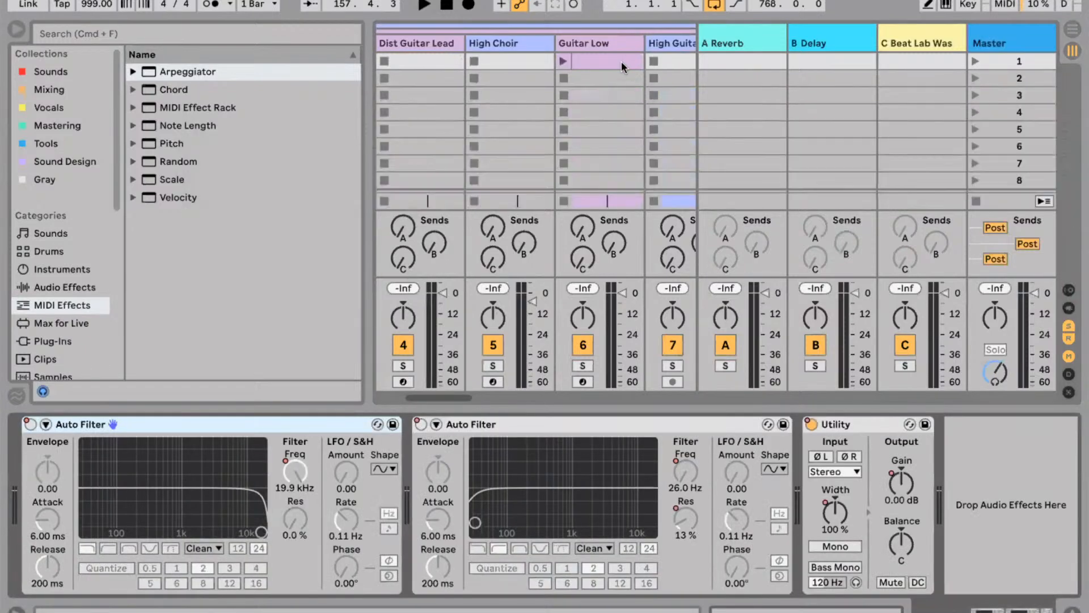
{"action": "scroll", "coordinate": [621, 60], "scroll_direction": "left", "scroll_amount": 1}
{"action": "left_click", "coordinate": [622, 59]}
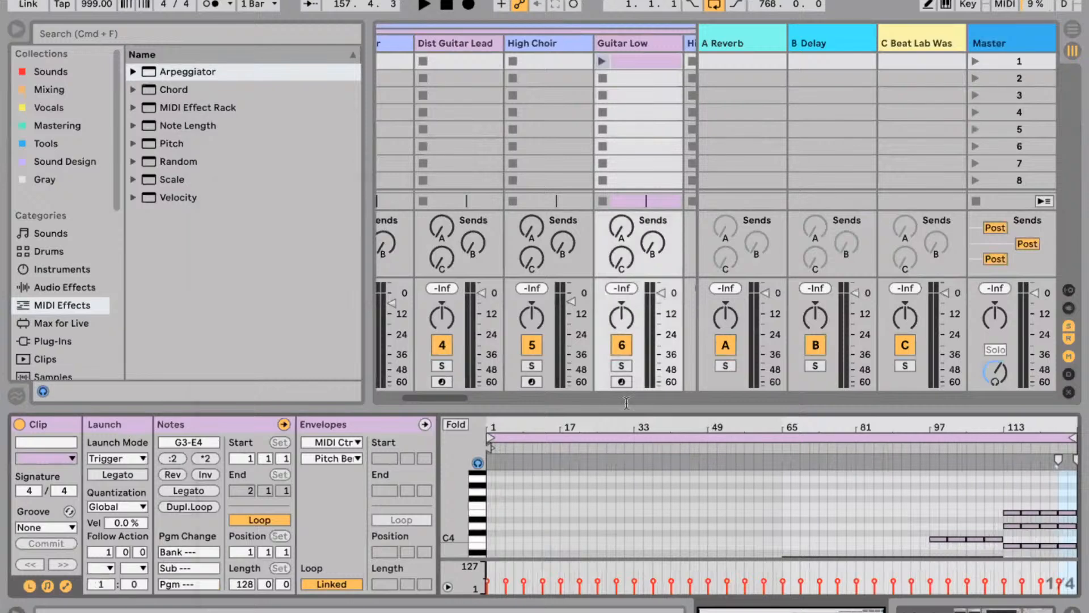
Switch back to Notes and enter "Open Launch Box" as the third list item.
{"action": "key", "text": "super+Tab"}
{"action": "type", "text": "Open Launch Box"}
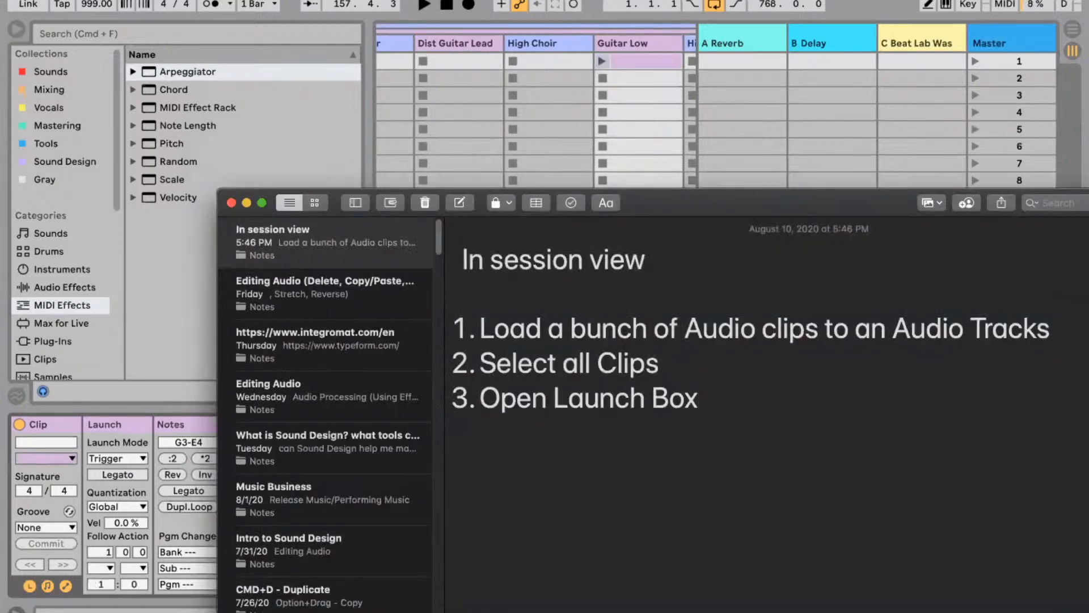
{"action": "key", "text": "Left"}
{"action": "key", "text": "Left"}
{"action": "key", "text": "Left"}
{"action": "key", "text": "Left"}
{"action": "key", "text": "Right"}
{"action": "key", "text": "Right"}
{"action": "key", "text": "Right"}
{"action": "key", "text": "Right"}
{"action": "key", "text": "Right"}
{"action": "key", "text": "Right"}
{"action": "key", "text": "Right"}
Add the fourth list item "Set the time for the follow action (Bars, Beats, Sixteenth)" and check the clip's follow action time in Ableton Live.
{"action": "key", "text": "Return"}
{"action": "type", "text": "Set th"}
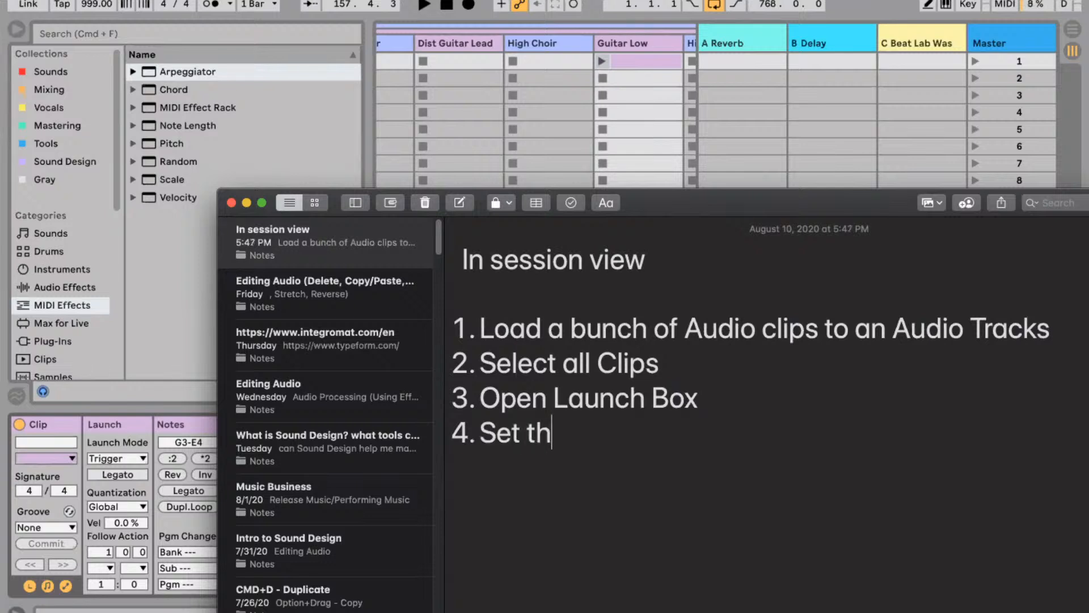
{"action": "type", "text": "e time for the foll"}
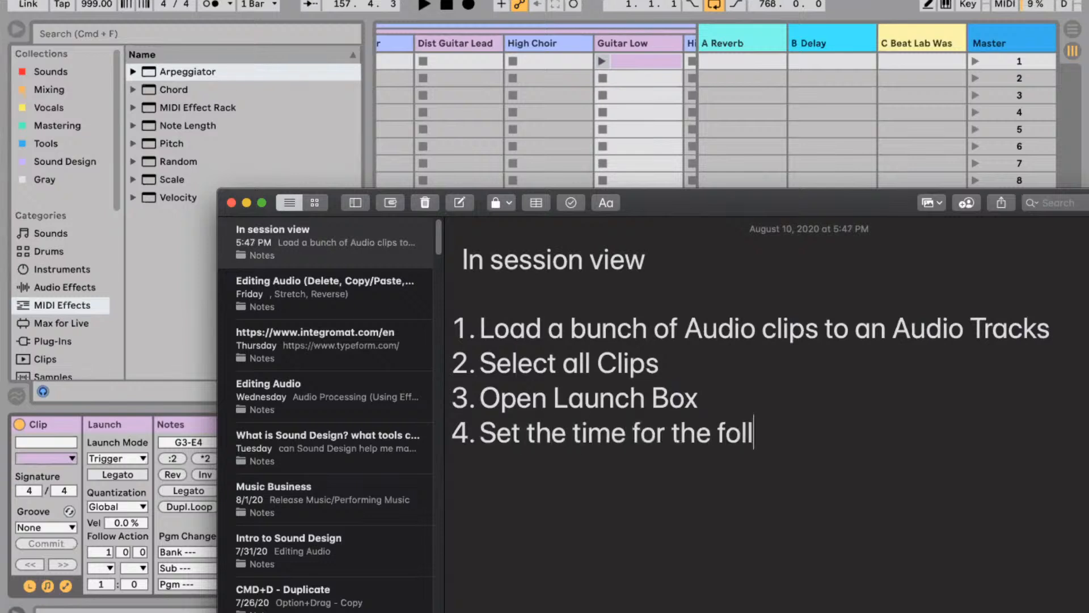
{"action": "type", "text": "ow action ("}
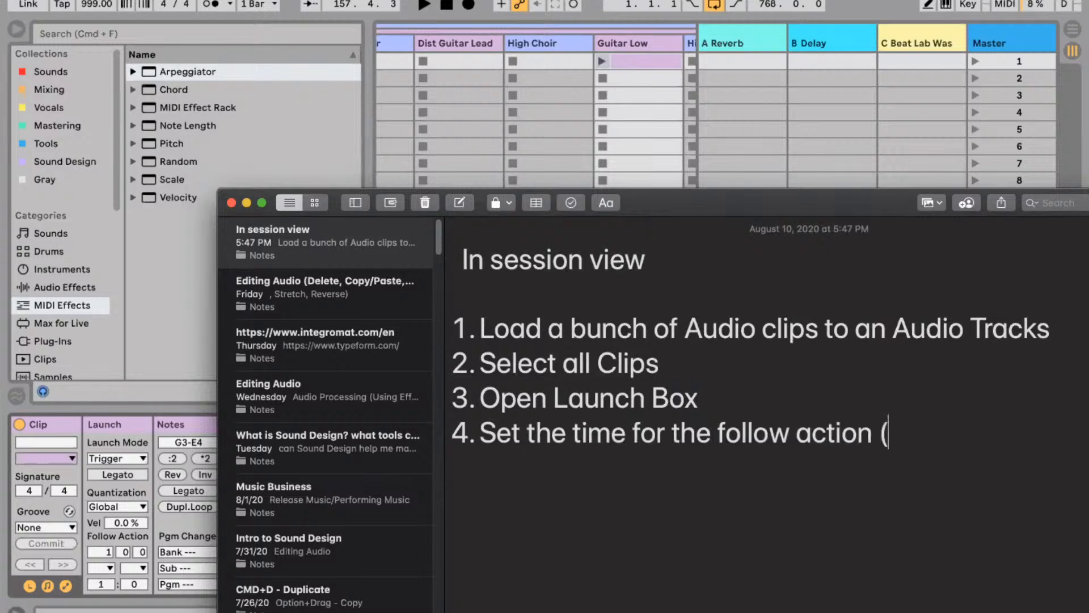
{"action": "type", "text": "Bars, Beats, Sis"}
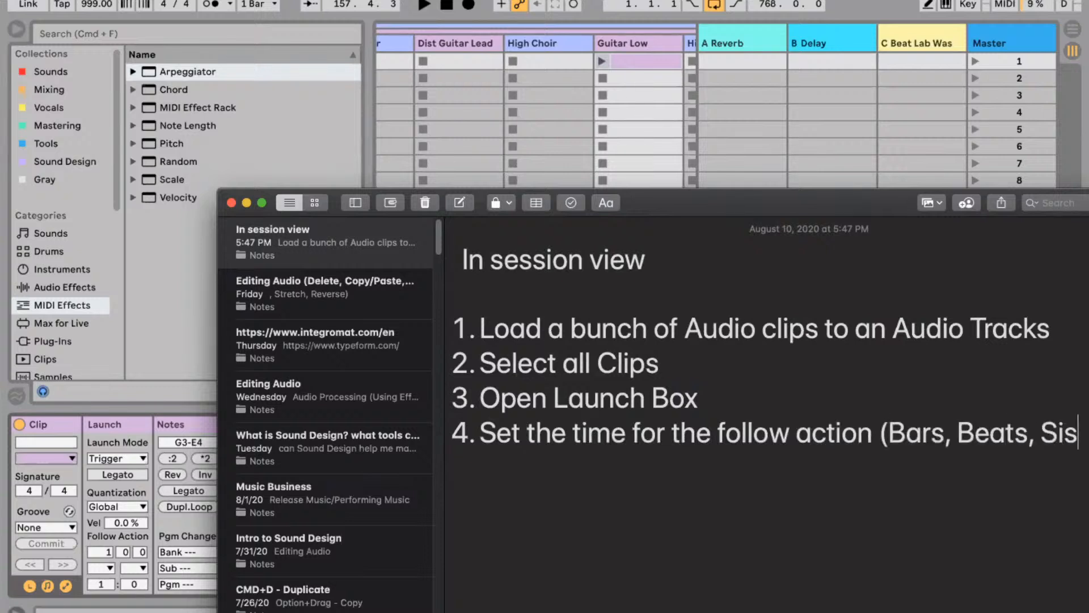
{"action": "key", "text": "BackSpace"}
{"action": "type", "text": "xteenth"}
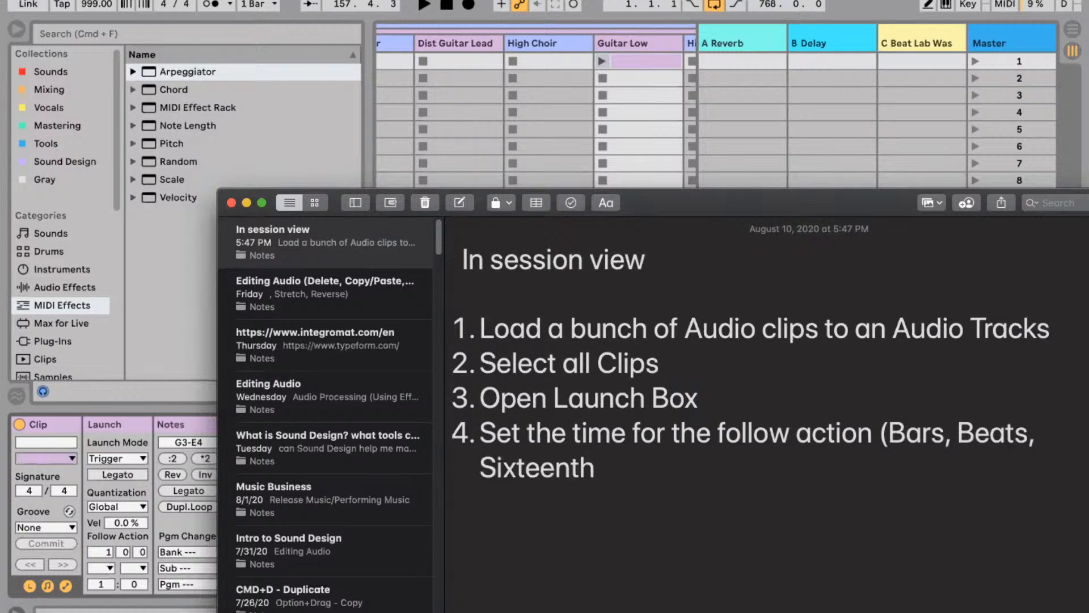
{"action": "type", "text": ")"}
{"action": "key", "text": "Return"}
{"action": "left_click", "coordinate": [109, 553]}
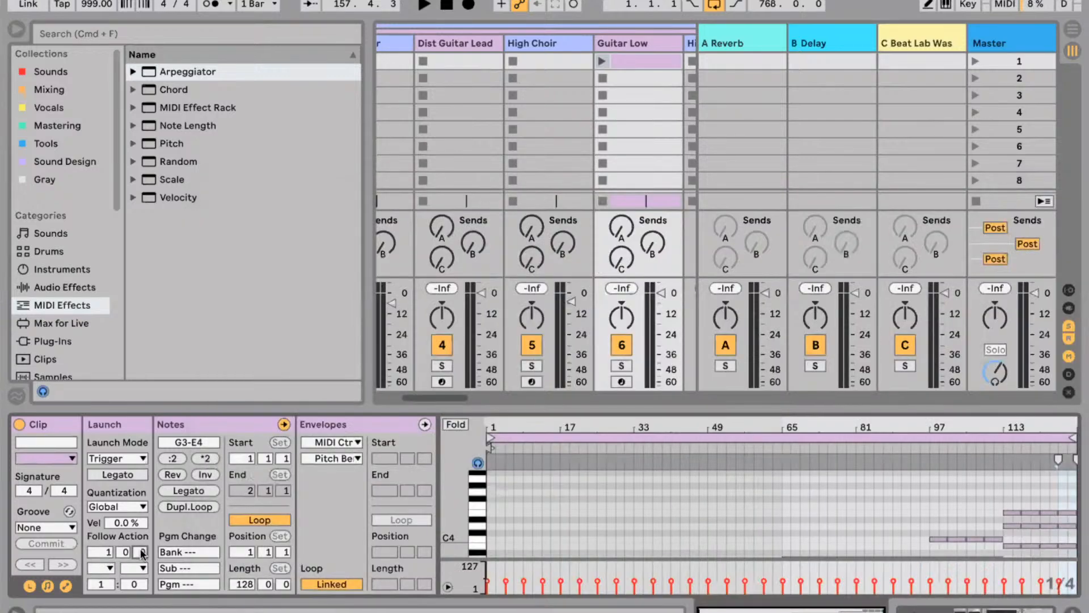
{"action": "key", "text": "super+Tab"}
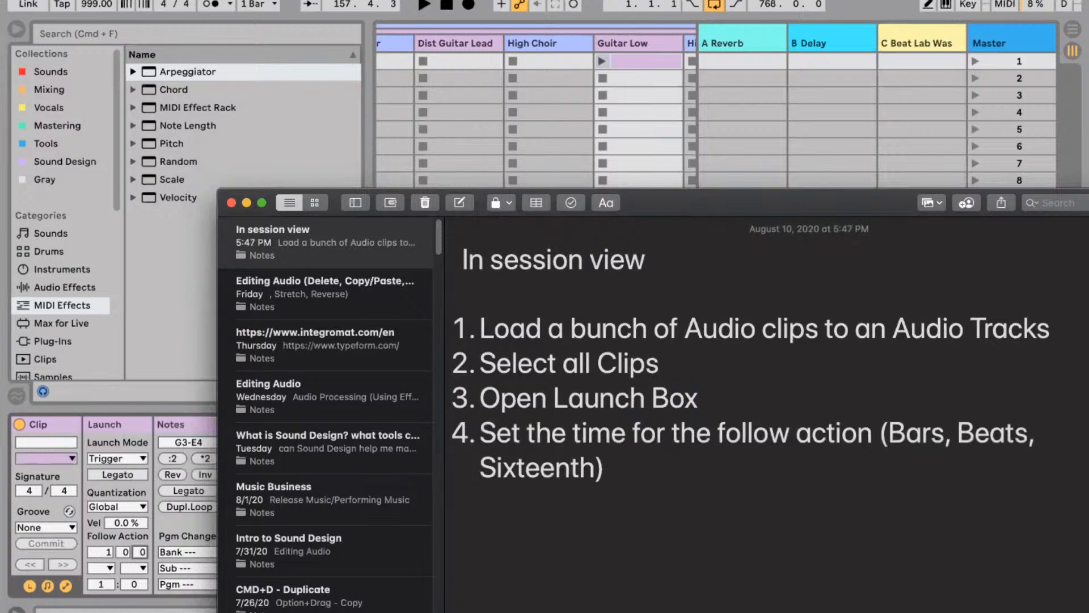
Add the fifth list item "Set the Follow Action" to the note, correcting any misspelling.
{"action": "key", "text": "Return"}
{"action": "type", "text": "Set the Foolow "}
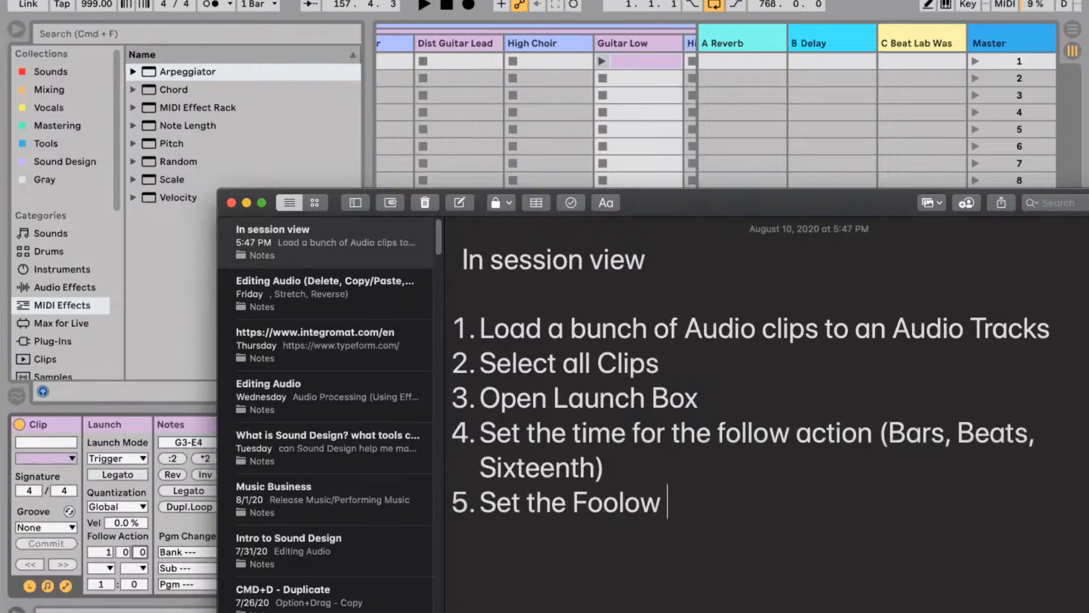
{"action": "type", "text": "Action"}
{"action": "key", "text": "Left"}
{"action": "key", "text": "Left"}
{"action": "key", "text": "Left"}
{"action": "key", "text": "Left"}
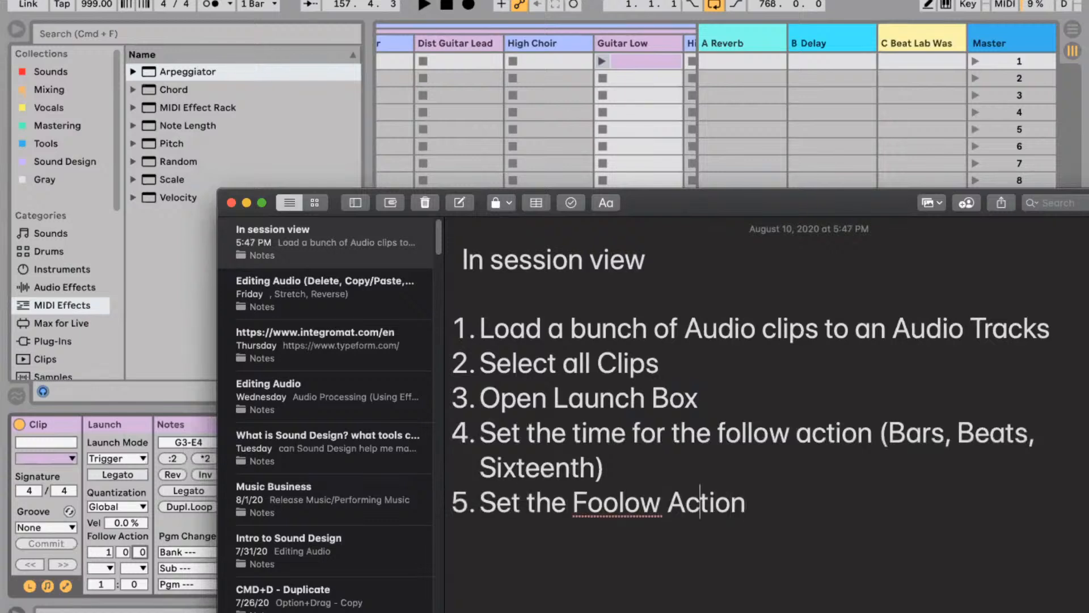
{"action": "key", "text": "Left"}
{"action": "key", "text": "Left"}
{"action": "key", "text": "Left"}
{"action": "key", "text": "Left"}
{"action": "key", "text": "Left"}
{"action": "key", "text": "Left"}
{"action": "key", "text": "BackSpace"}
{"action": "type", "text": "l"}
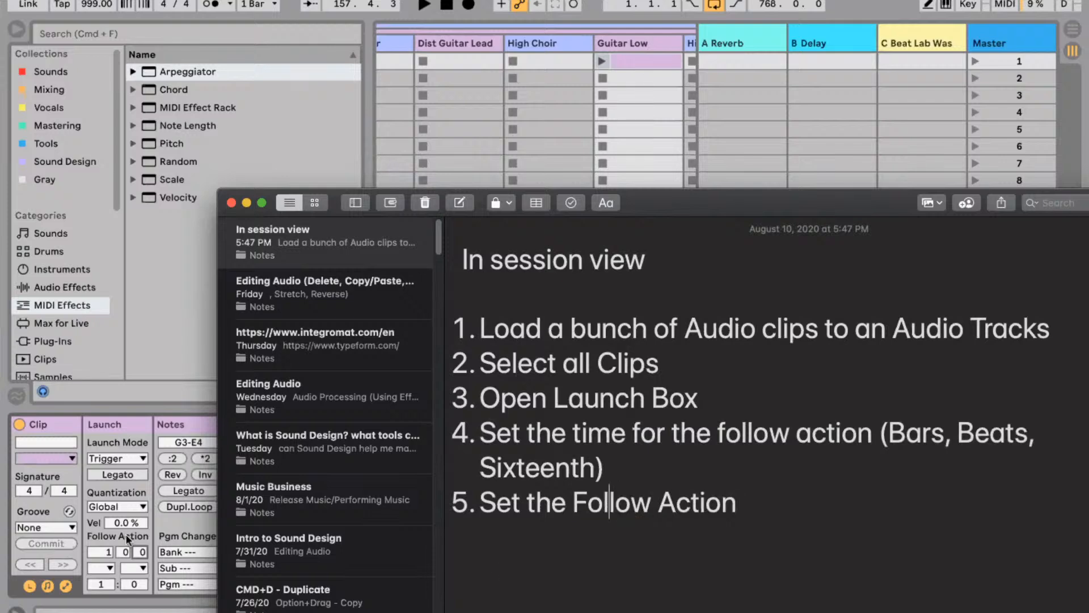
Set the Guitar Low clip's first follow action to Any in Ableton Live, and append "(*any)" to the fifth item in Notes.
{"action": "left_click", "coordinate": [104, 570]}
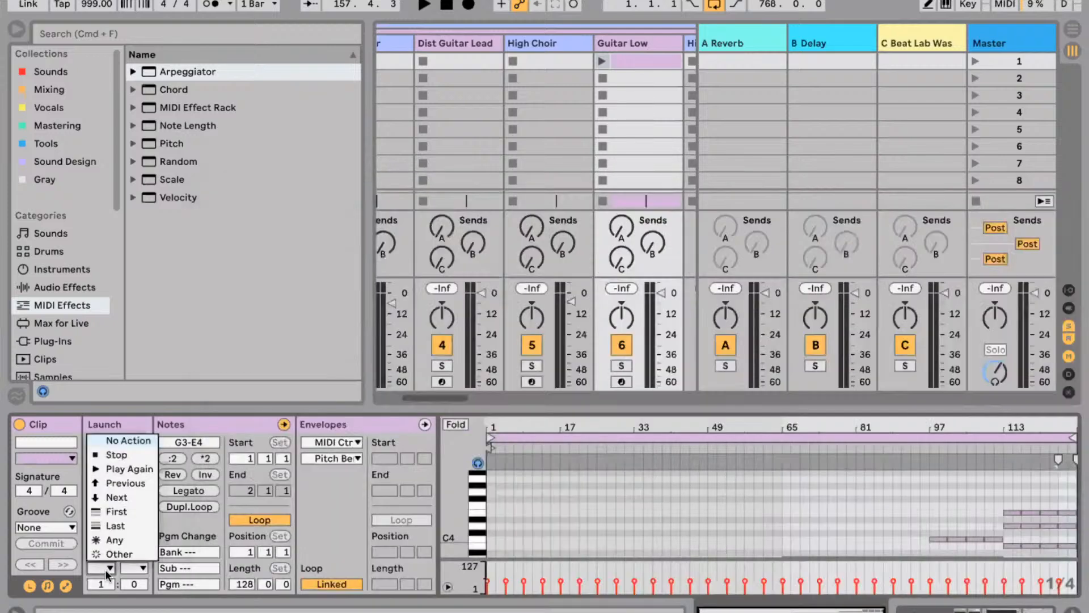
{"action": "left_click", "coordinate": [130, 536]}
{"action": "key", "text": "super+Tab"}
{"action": "type", "text": "("}
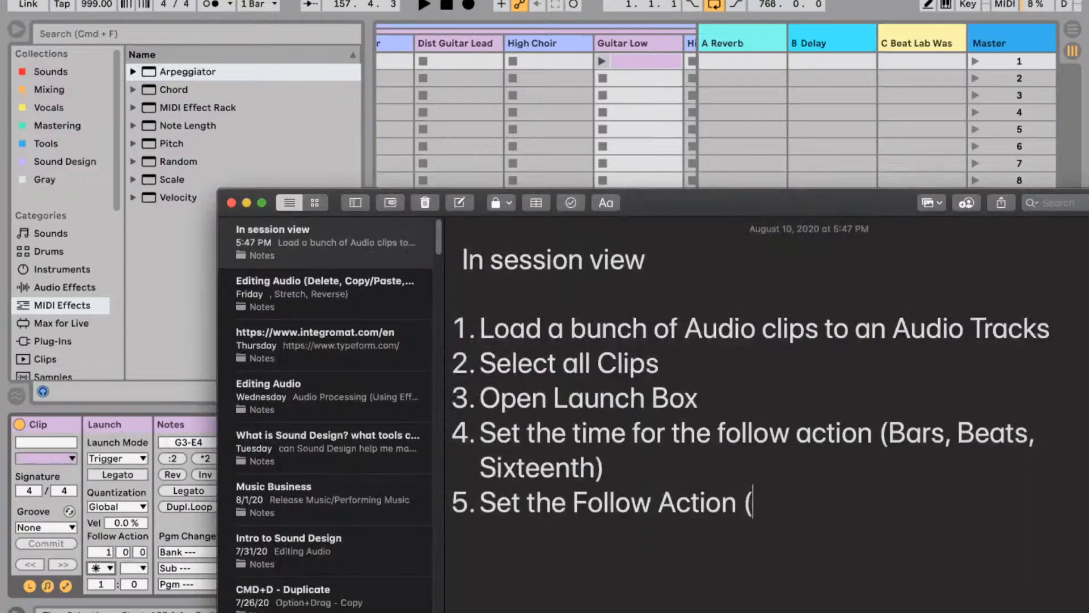
{"action": "type", "text": "*any)"}
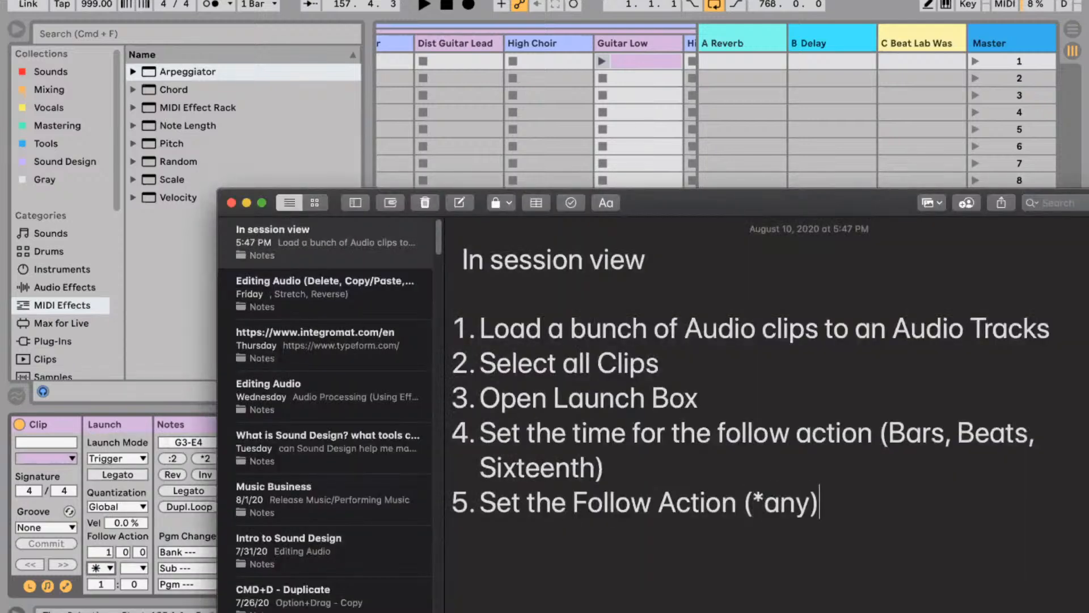
Add the sixth list item "Lunch a clip" to the note.
{"action": "key", "text": "Return"}
{"action": "type", "text": "Lunch a c"}
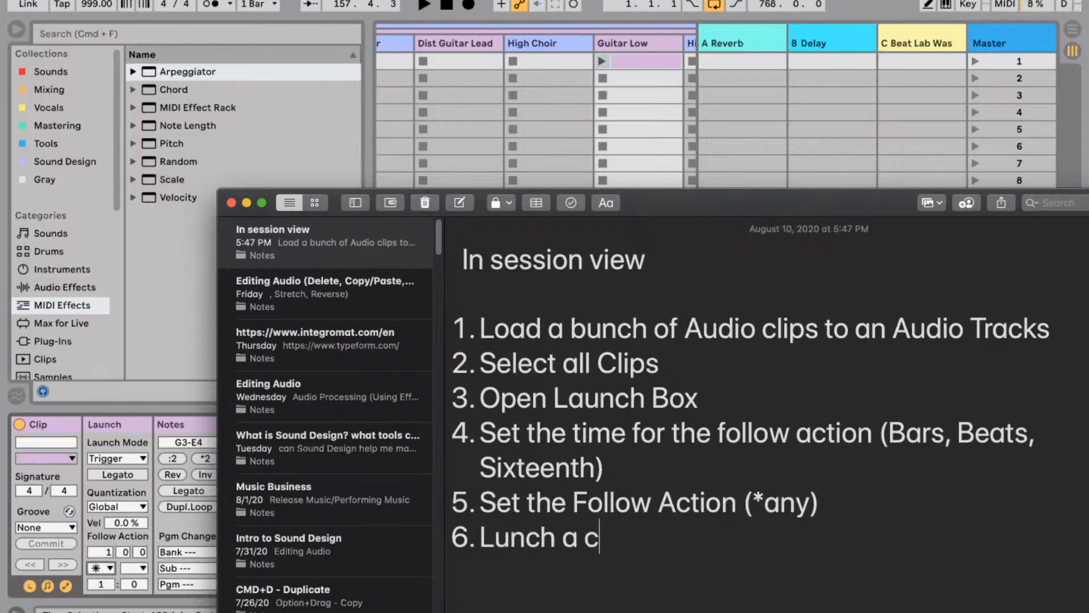
{"action": "type", "text": "lip"}
Add the seventh list item "If you are using loops don't forget to turn on Legato mode" to the note.
{"action": "key", "text": "Return"}
{"action": "type", "text": "If "}
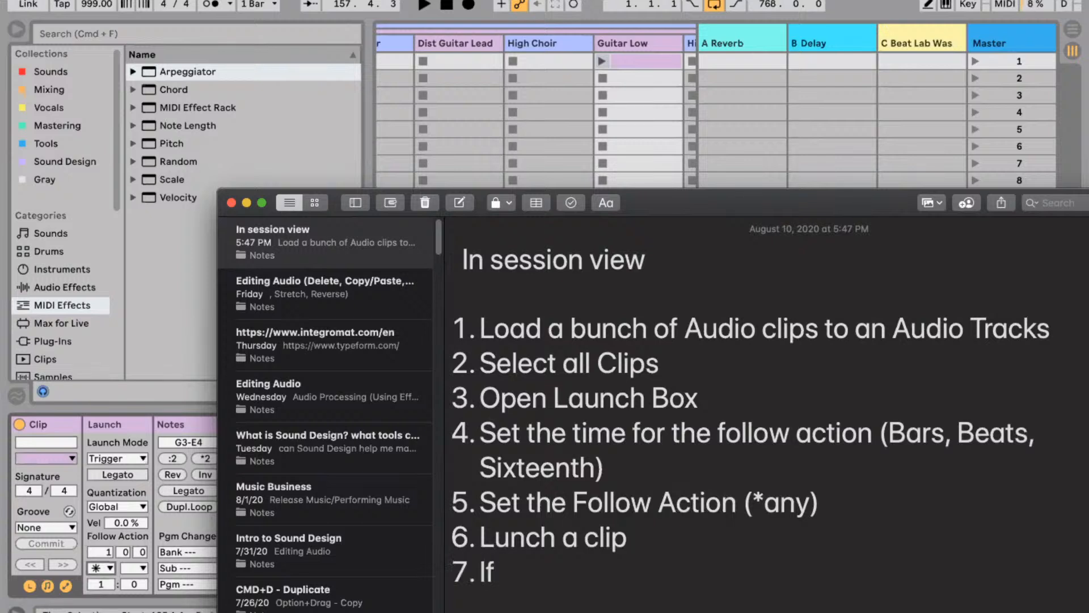
{"action": "type", "text": "you are using "}
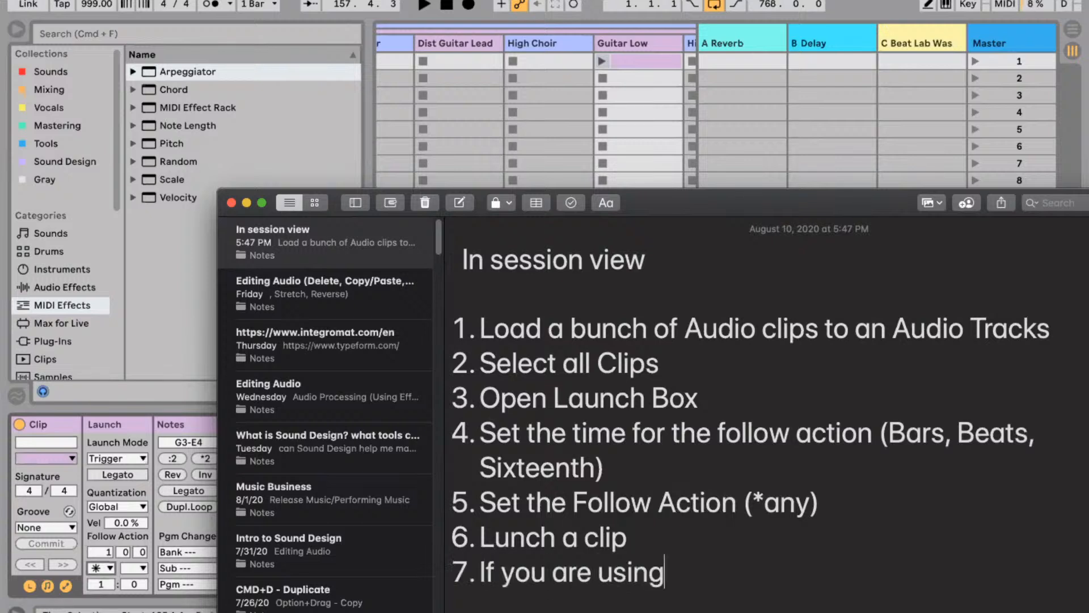
{"action": "type", "text": "loops don't forg"}
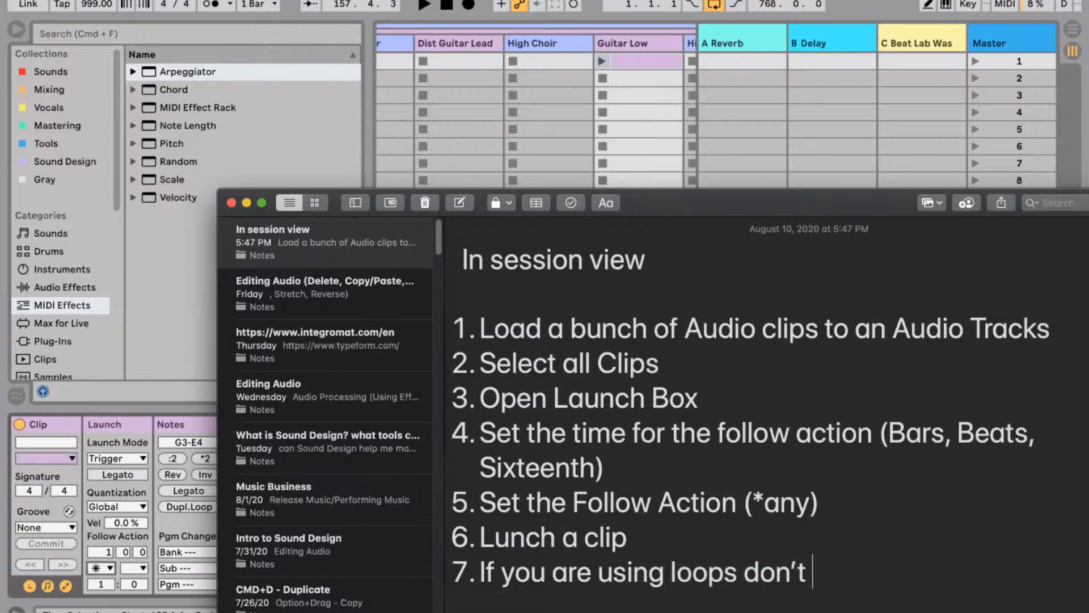
{"action": "type", "text": "et to tu"}
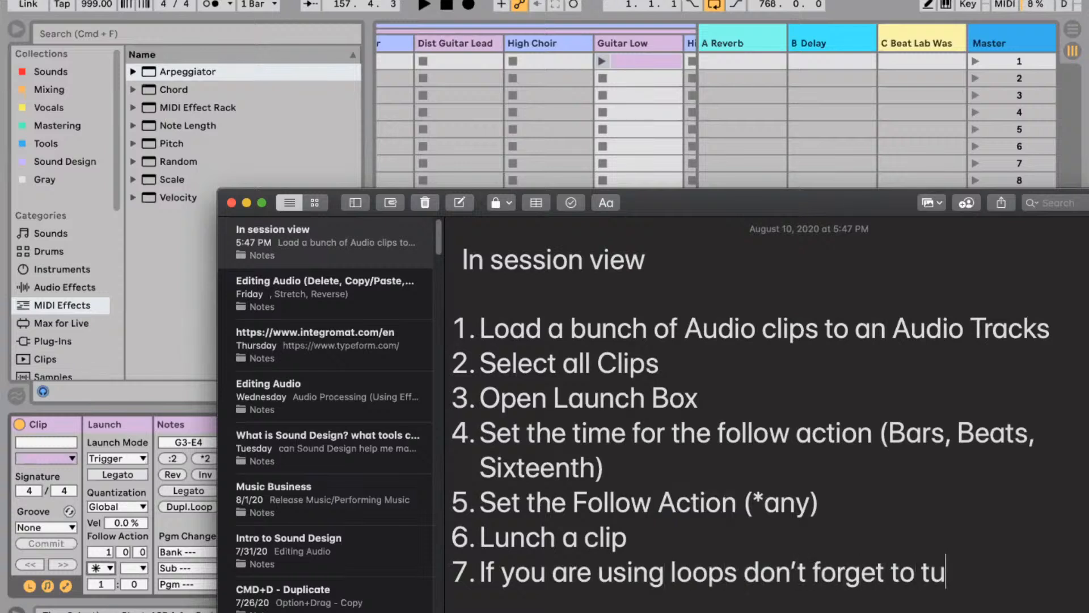
{"action": "type", "text": "rn on Legato mode"}
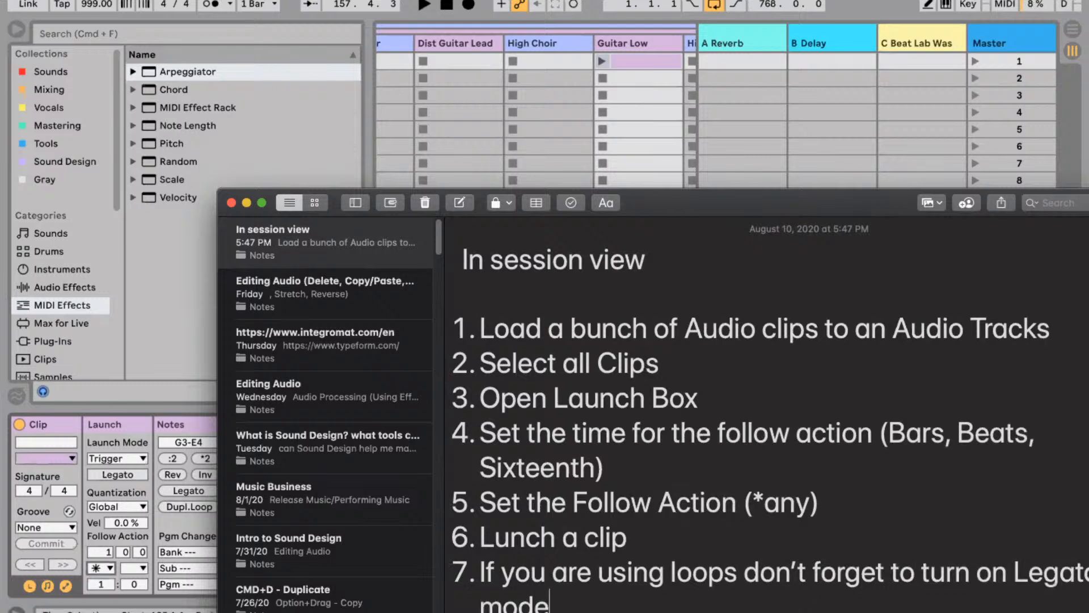
Move the note window clear of the clip's Launch settings, and toggle Legato on and back off in Ableton Live.
{"action": "left_click_drag", "start_coordinate": [634, 203], "coordinate": [663, 112]}
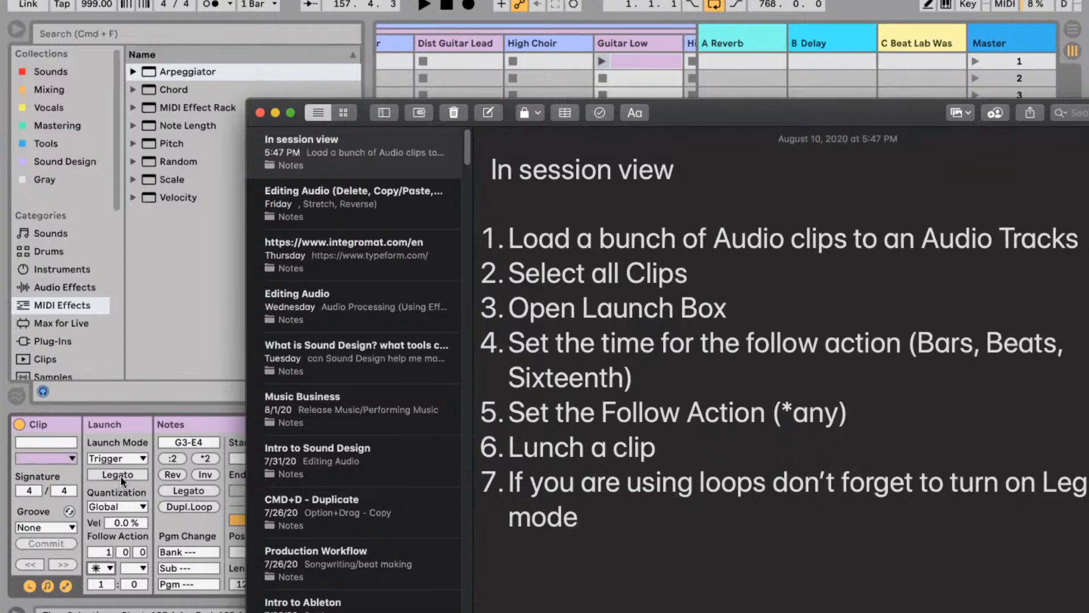
{"action": "left_click", "coordinate": [125, 478]}
{"action": "left_click", "coordinate": [126, 480]}
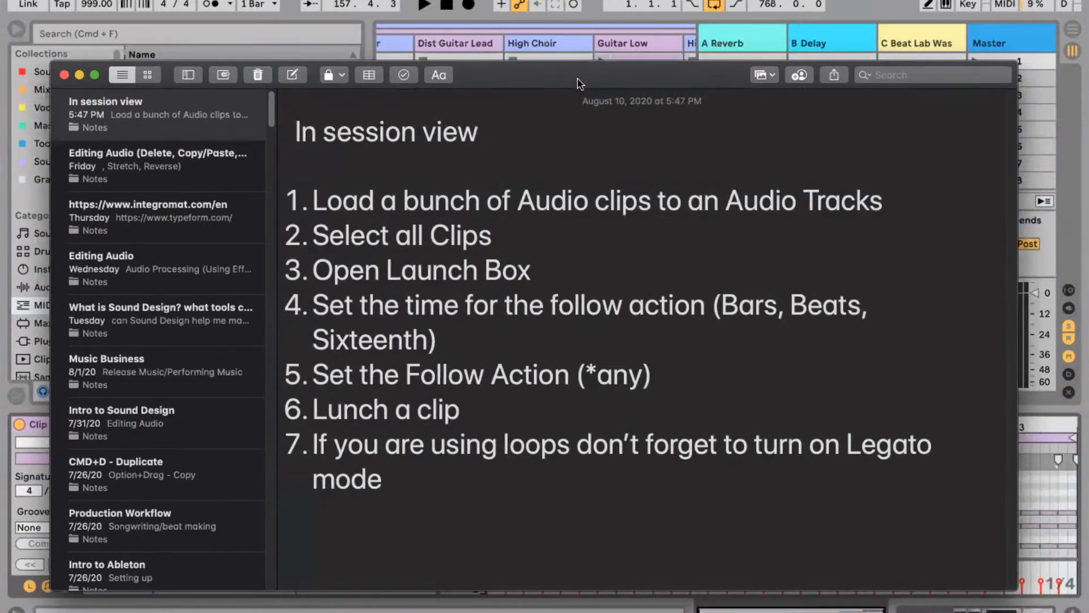
Switch to Chrome and browse the uploaded videos on the Beat Lab YouTube channel.
{"action": "key", "text": "super+Tab"}
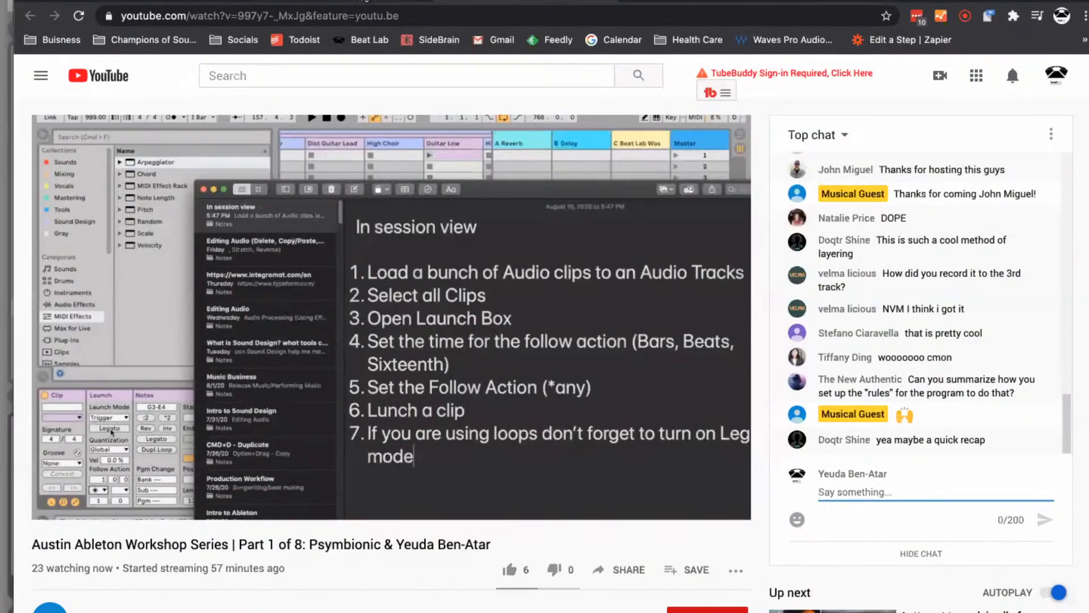
{"action": "left_click", "coordinate": [366, 1]}
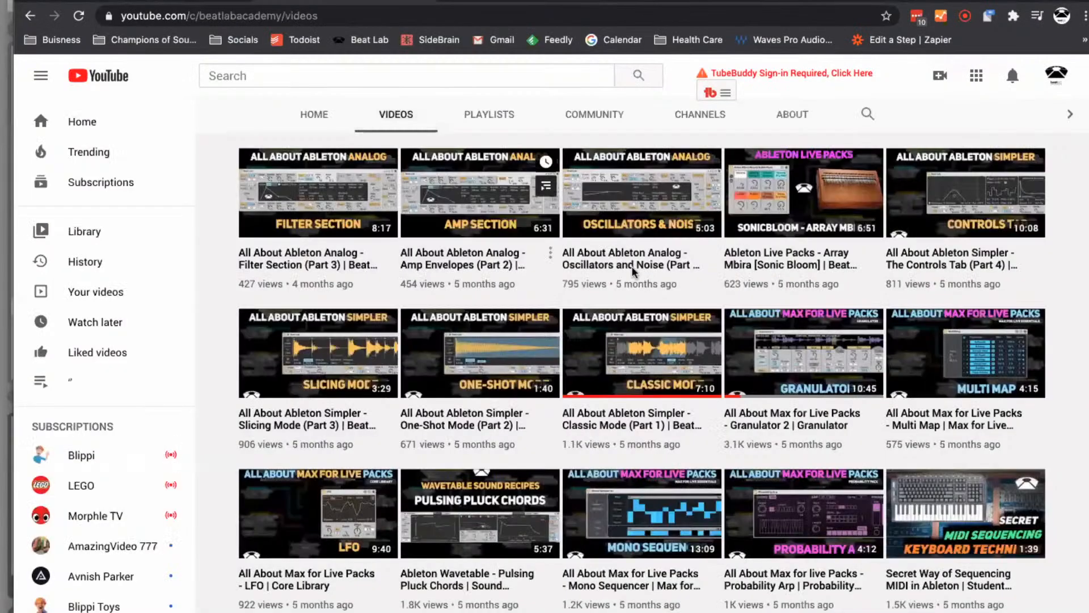
{"action": "scroll", "coordinate": [605, 257], "scroll_direction": "up", "scroll_amount": 10}
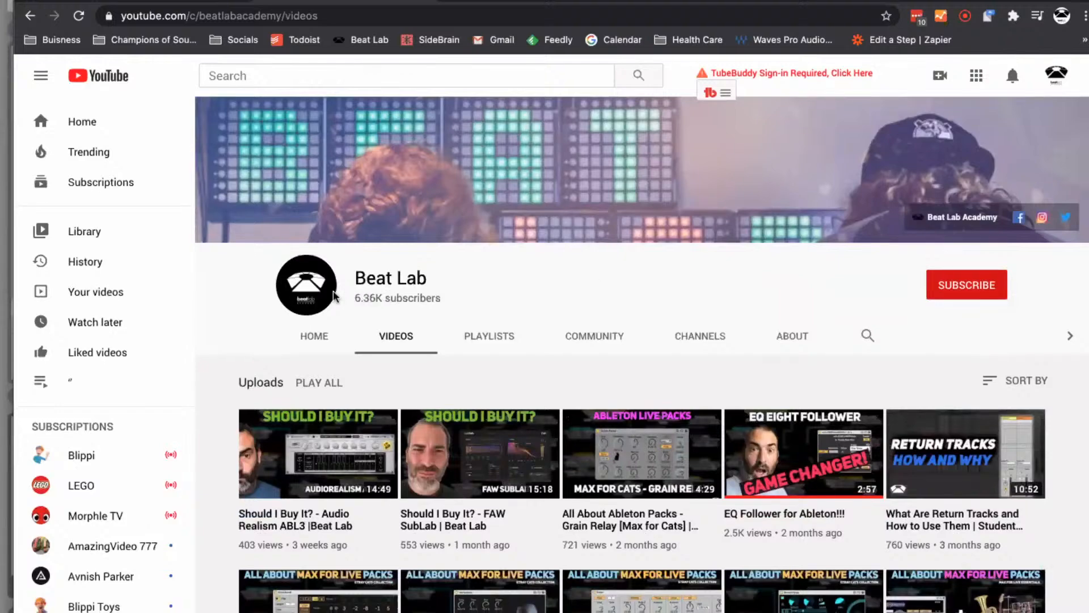
{"action": "scroll", "coordinate": [578, 309], "scroll_direction": "down", "scroll_amount": 4}
{"action": "scroll", "coordinate": [579, 310], "scroll_direction": "down", "scroll_amount": 10}
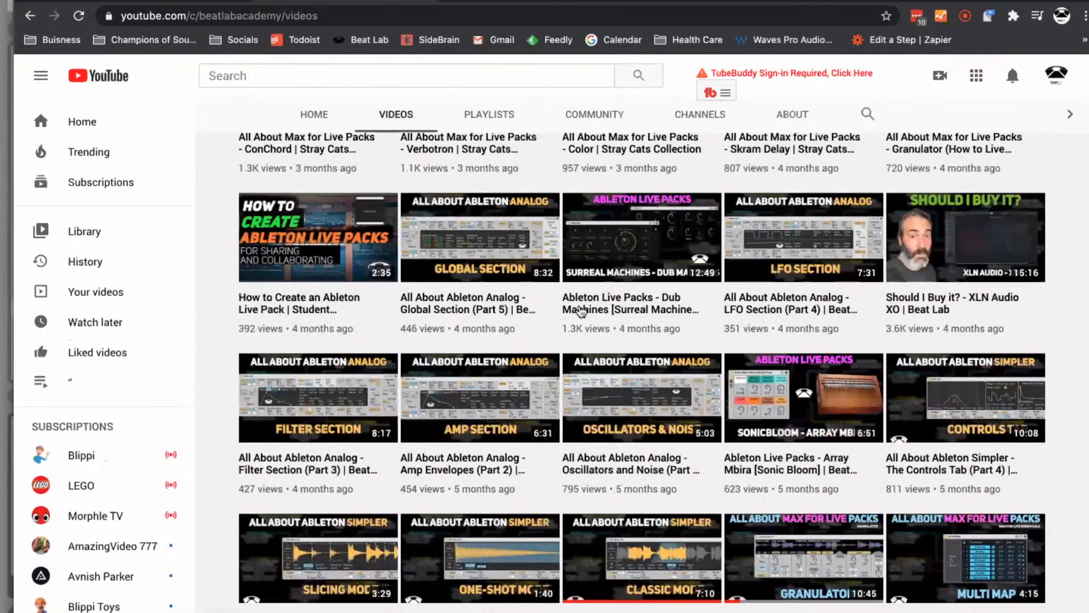
{"action": "scroll", "coordinate": [576, 338], "scroll_direction": "up", "scroll_amount": 15}
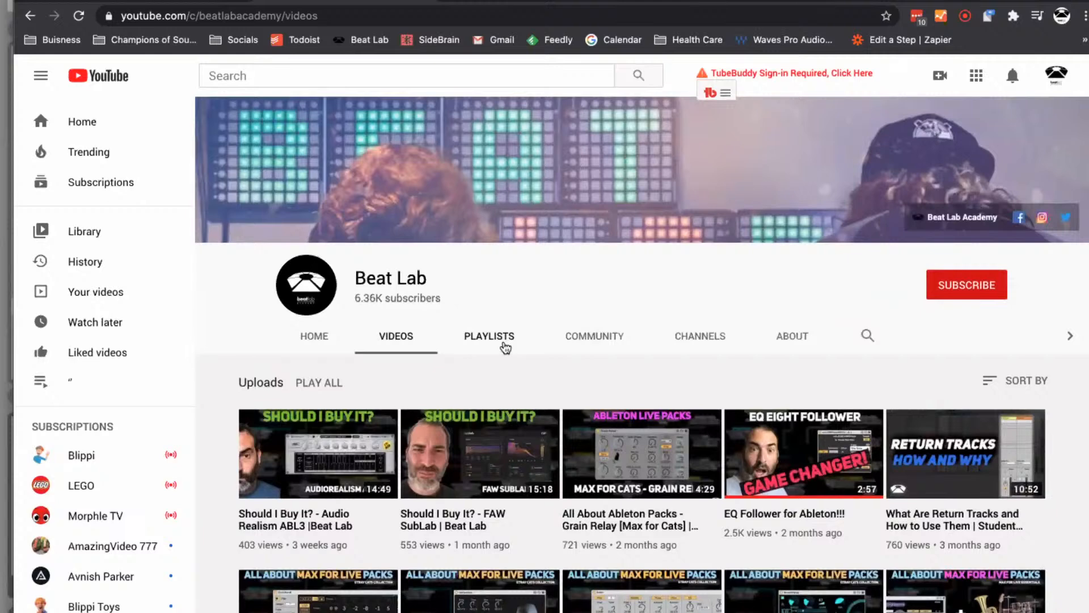
Open the Beat Lab channel's playlists and look through them.
{"action": "left_click", "coordinate": [505, 347]}
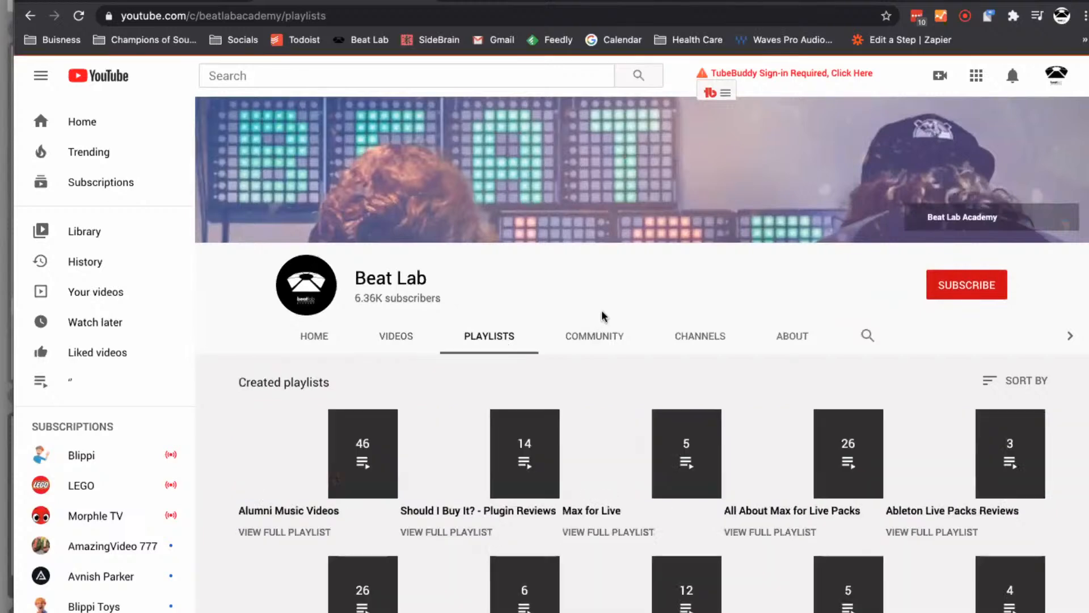
{"action": "scroll", "coordinate": [607, 311], "scroll_direction": "down", "scroll_amount": 2}
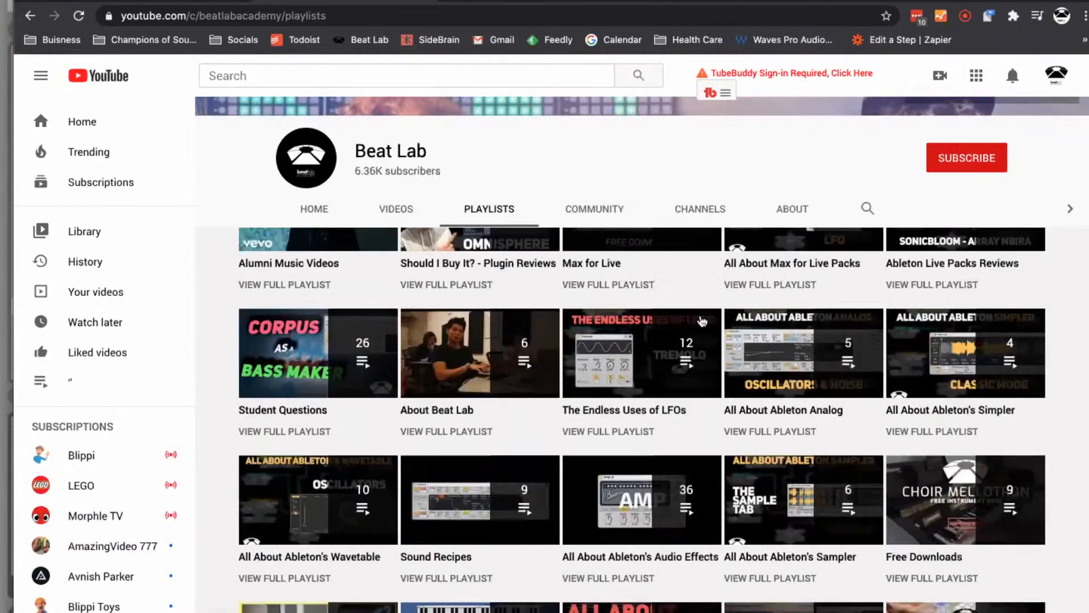
{"action": "scroll", "coordinate": [702, 321], "scroll_direction": "down", "scroll_amount": 2}
{"action": "scroll", "coordinate": [698, 322], "scroll_direction": "up", "scroll_amount": 1}
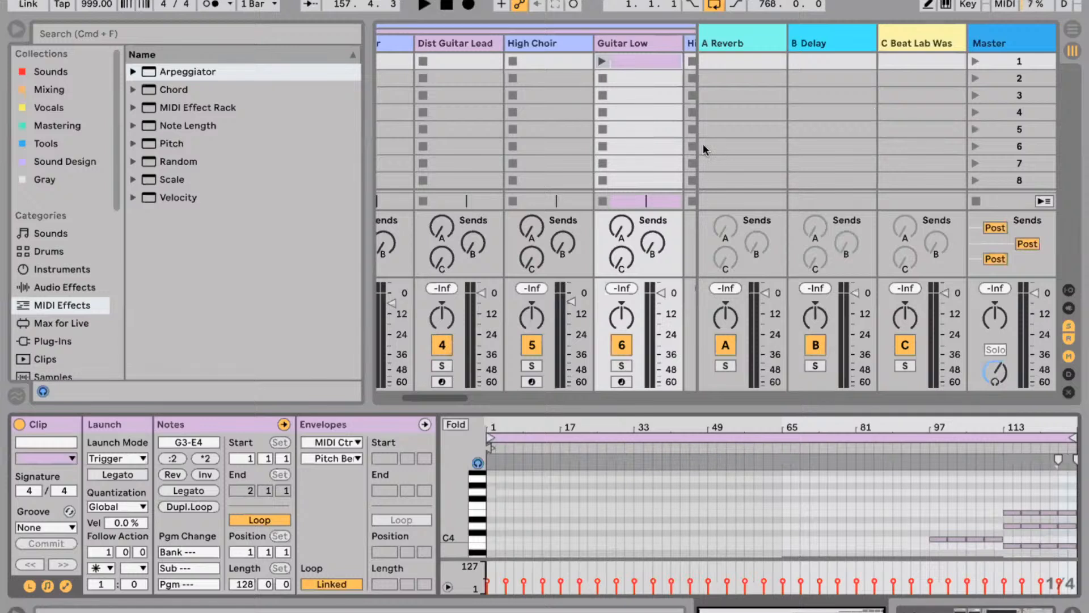
Return to Ableton Live and fold the Master Bus group track in Session View.
{"action": "scroll", "coordinate": [559, 129], "scroll_direction": "left", "scroll_amount": 5}
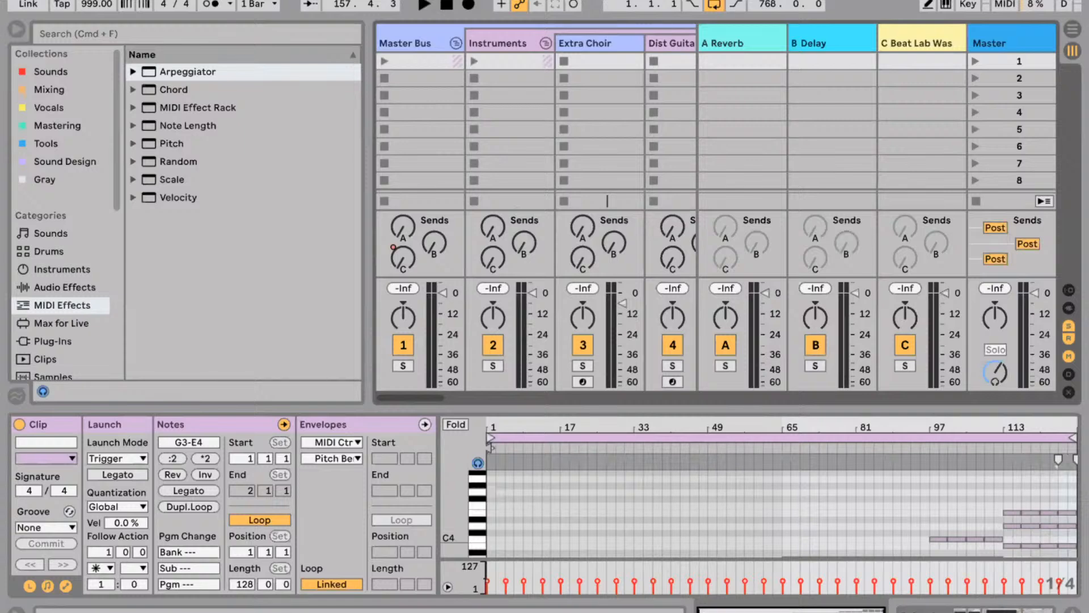
{"action": "left_click", "coordinate": [454, 43]}
{"action": "key", "text": "Right"}
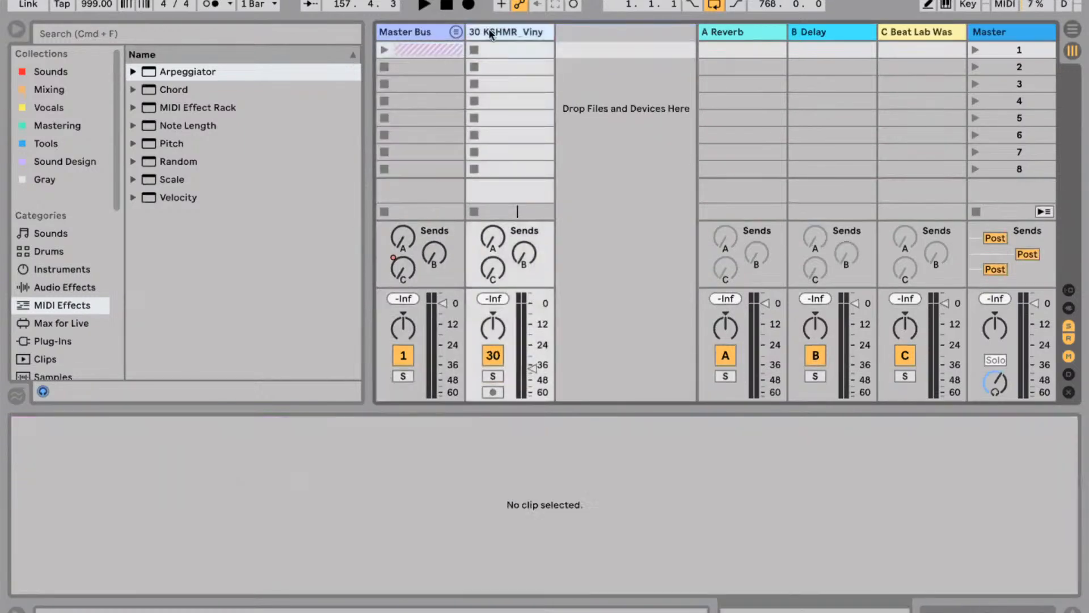
{"action": "key", "text": "Left"}
{"action": "key", "text": "Right"}
Switch to Arrangement View and narrow the browser to give the timeline more width.
{"action": "key", "text": "Tab"}
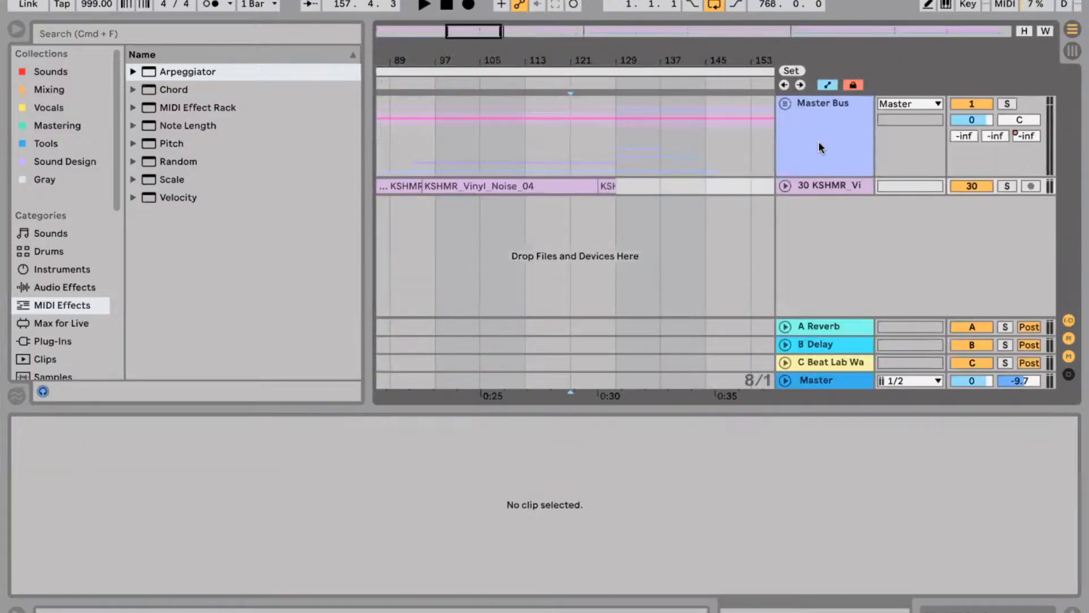
{"action": "double_click", "coordinate": [424, 58]}
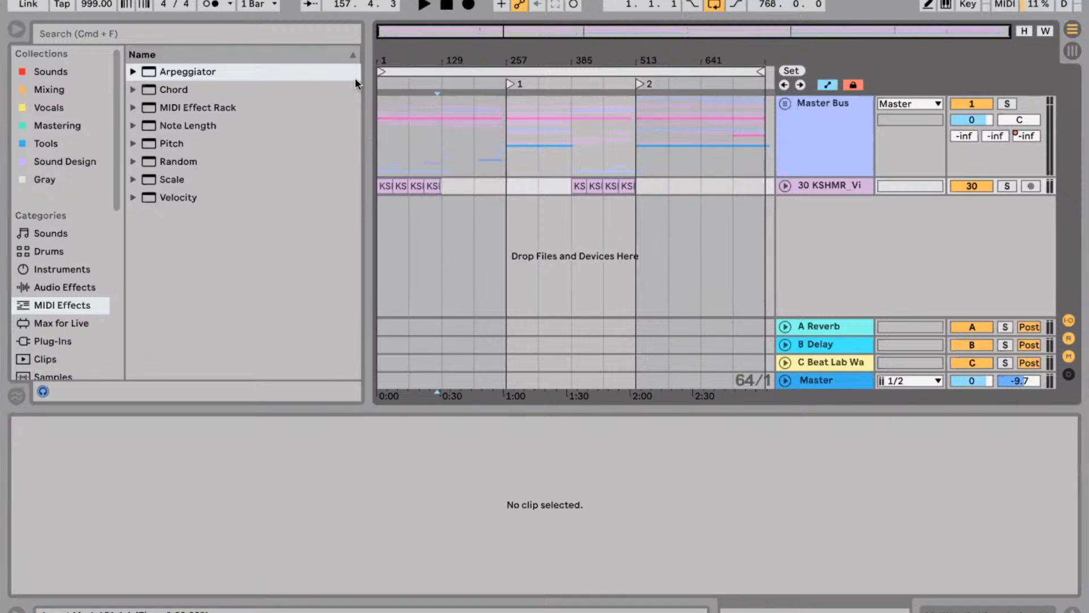
{"action": "left_click_drag", "start_coordinate": [325, 84], "coordinate": [327, 84]}
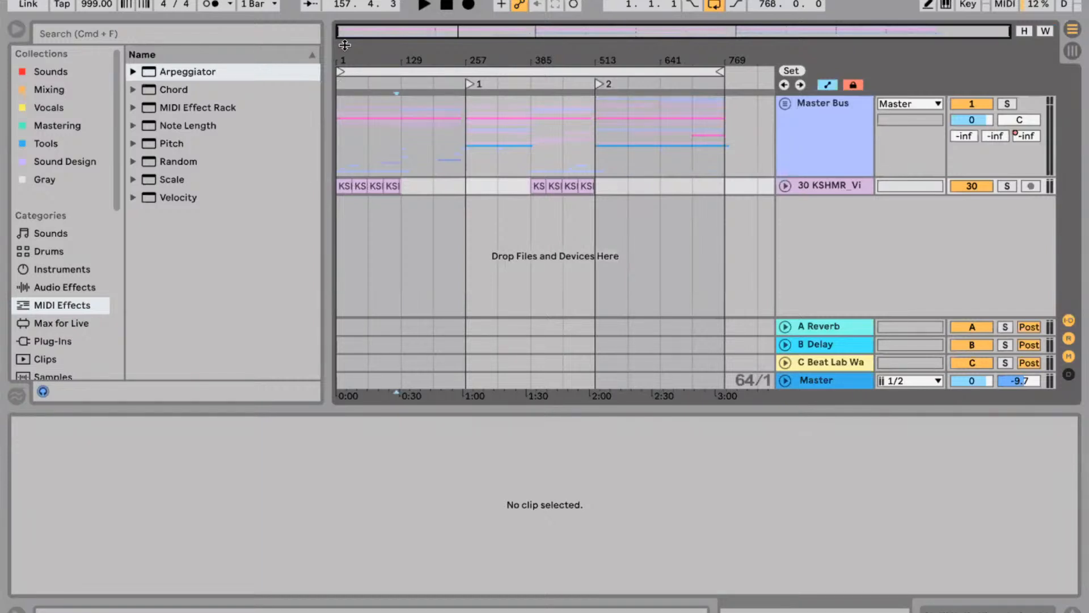
{"action": "key", "text": "plus"}
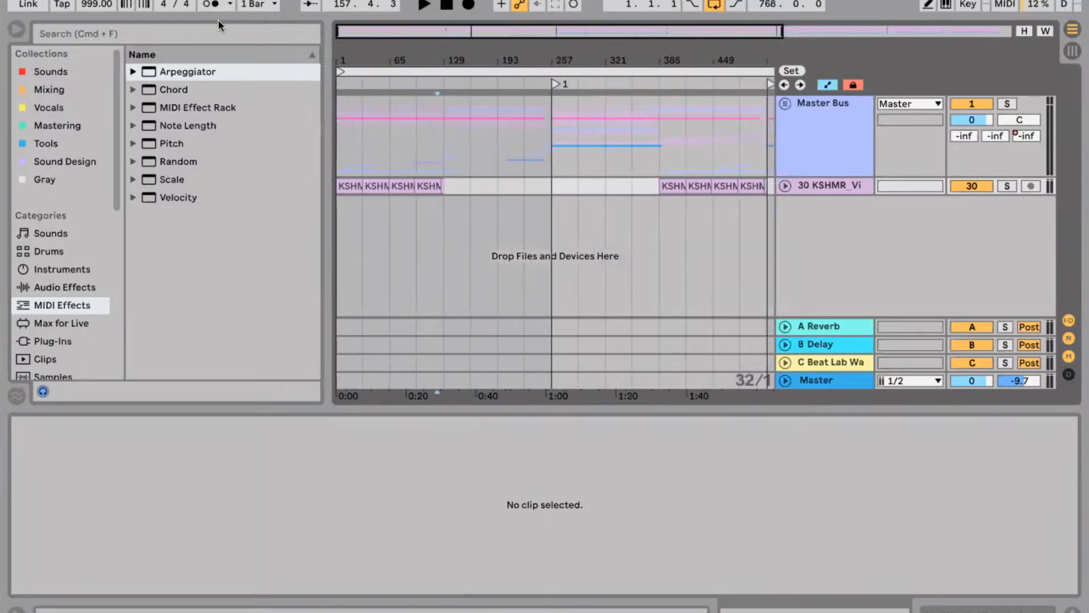
Rename the KSHMR vinyl noise track "Texture", correcting the misspelled first attempt.
{"action": "left_click", "coordinate": [784, 186]}
{"action": "key", "text": "u"}
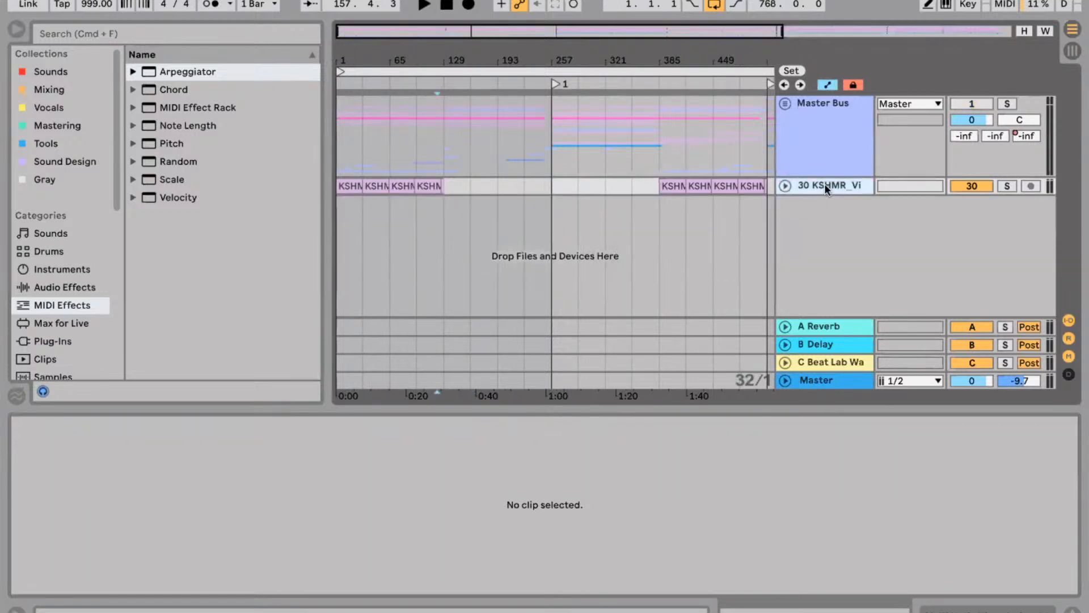
{"action": "key", "text": "super+r"}
{"action": "type", "text": "Textyure"}
{"action": "key", "text": "Return"}
{"action": "key", "text": "super+r"}
{"action": "type", "text": "Texture"}
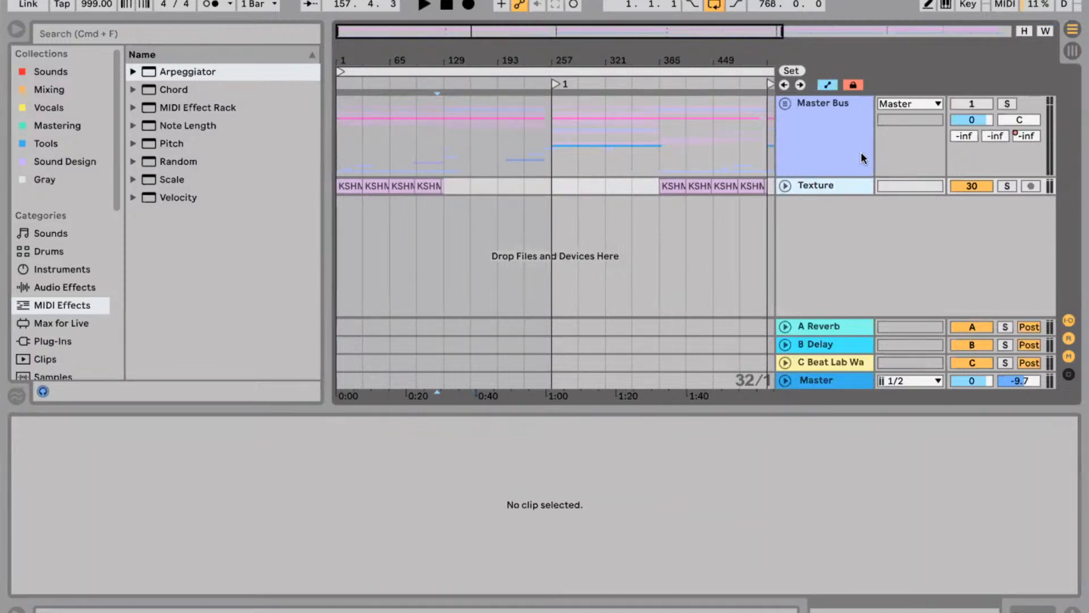
Deactivate the Texture track and turn on the metronome.
{"action": "left_click", "coordinate": [978, 198]}
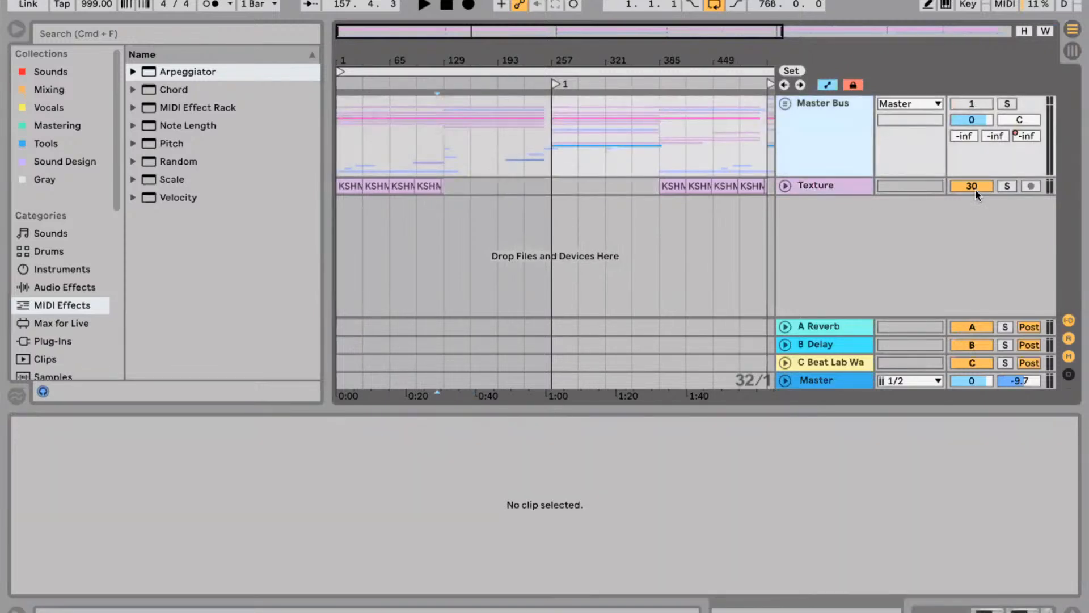
{"action": "left_click", "coordinate": [976, 189]}
{"action": "left_click", "coordinate": [212, 5]}
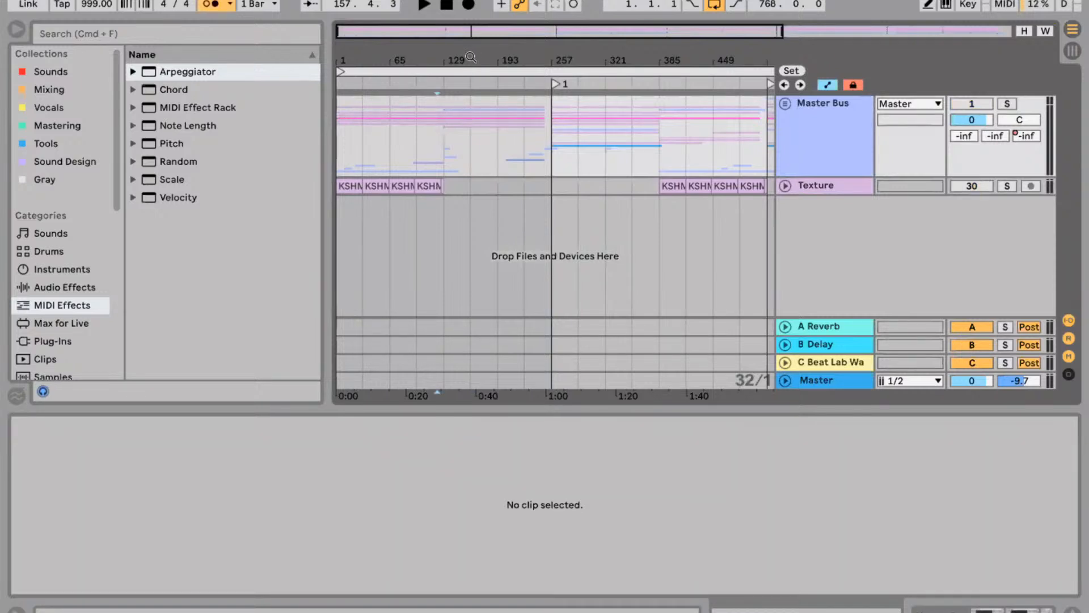
Select everything in the arrangement and play it briefly from the start.
{"action": "key", "text": "super+a"}
{"action": "key", "text": "space"}
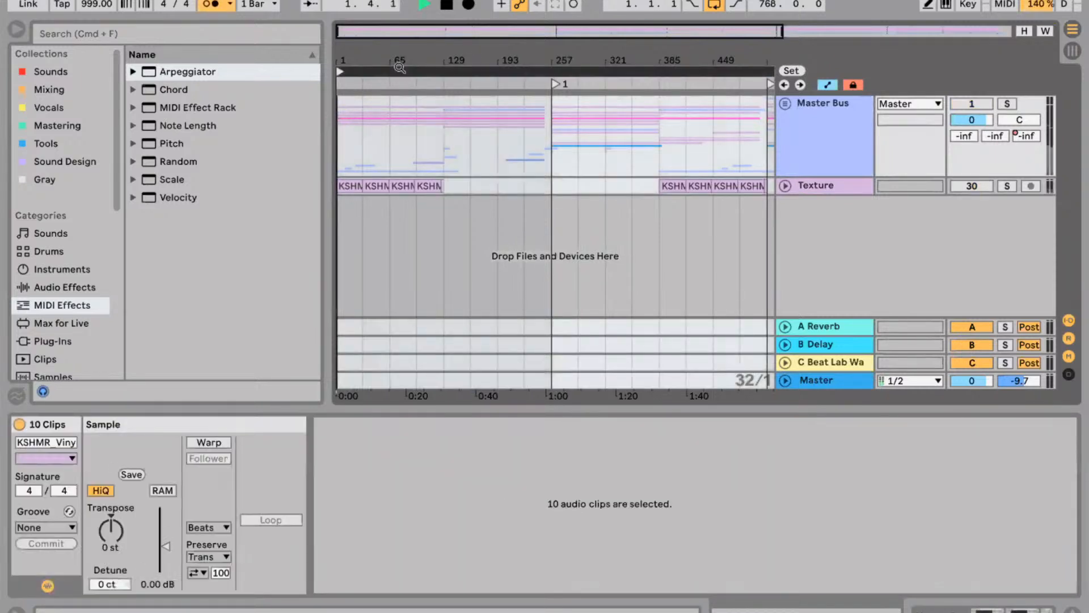
{"action": "key", "text": "z"}
{"action": "key", "text": "space"}
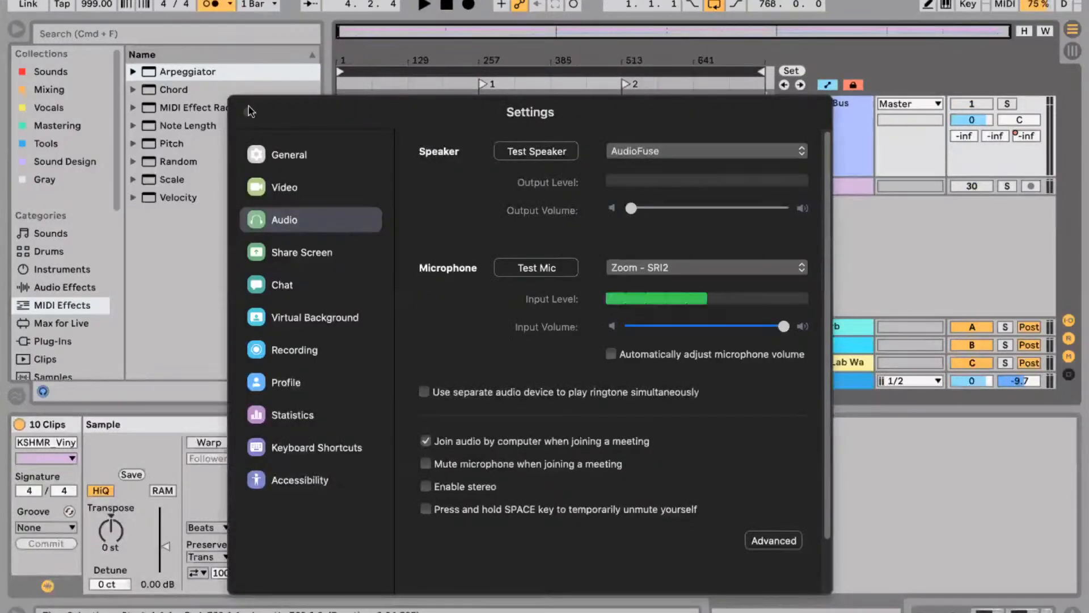
Set Ableton Live's audio buffer size to 2048 Samples and play the arrangement from the start.
{"action": "left_click", "coordinate": [248, 110]}
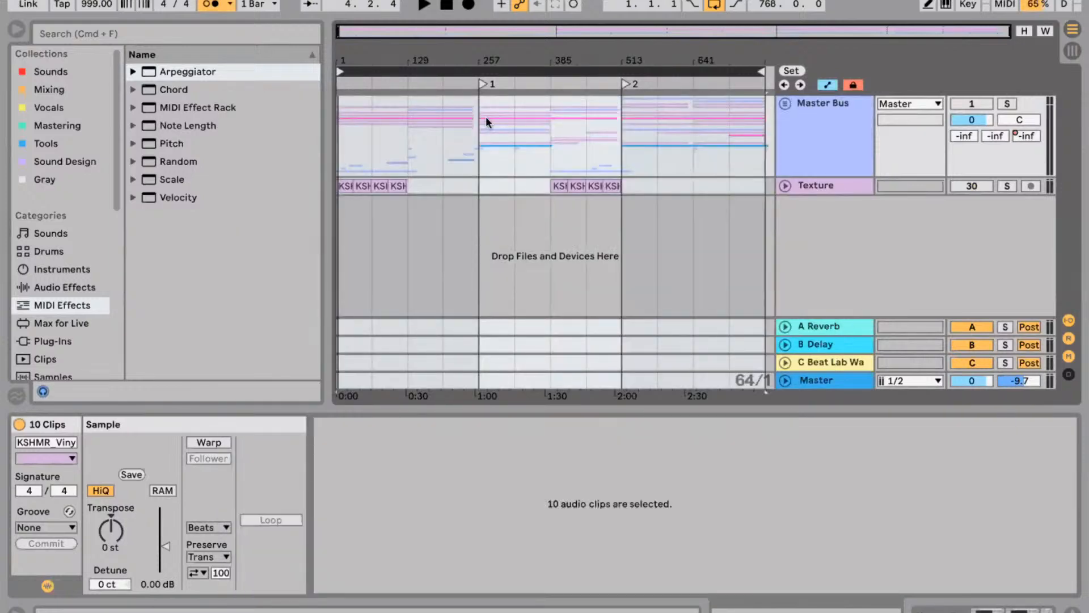
{"action": "key", "text": "super+comma"}
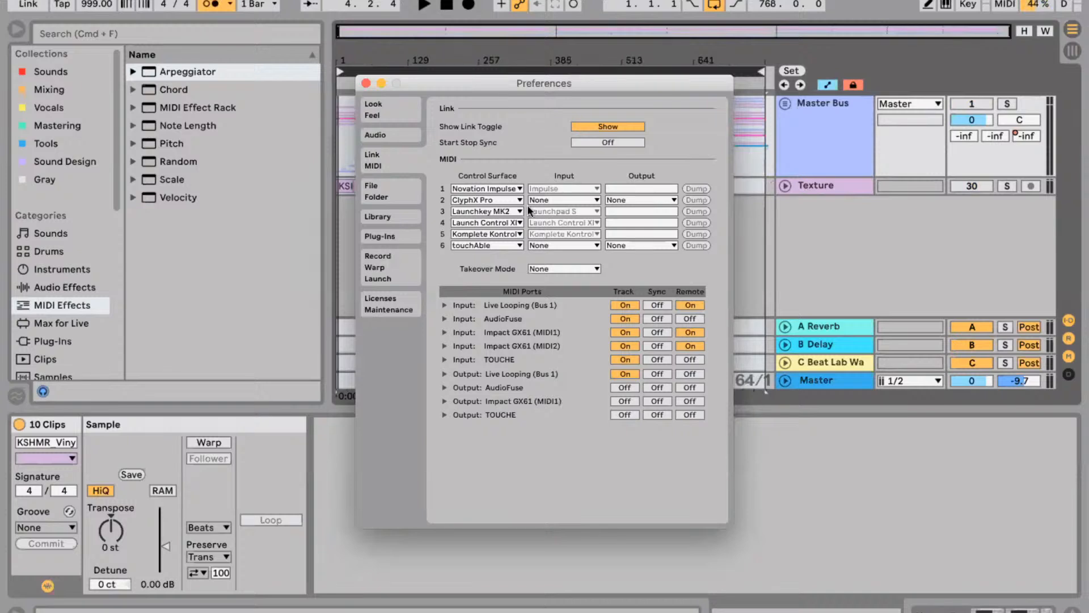
{"action": "left_click", "coordinate": [397, 134]}
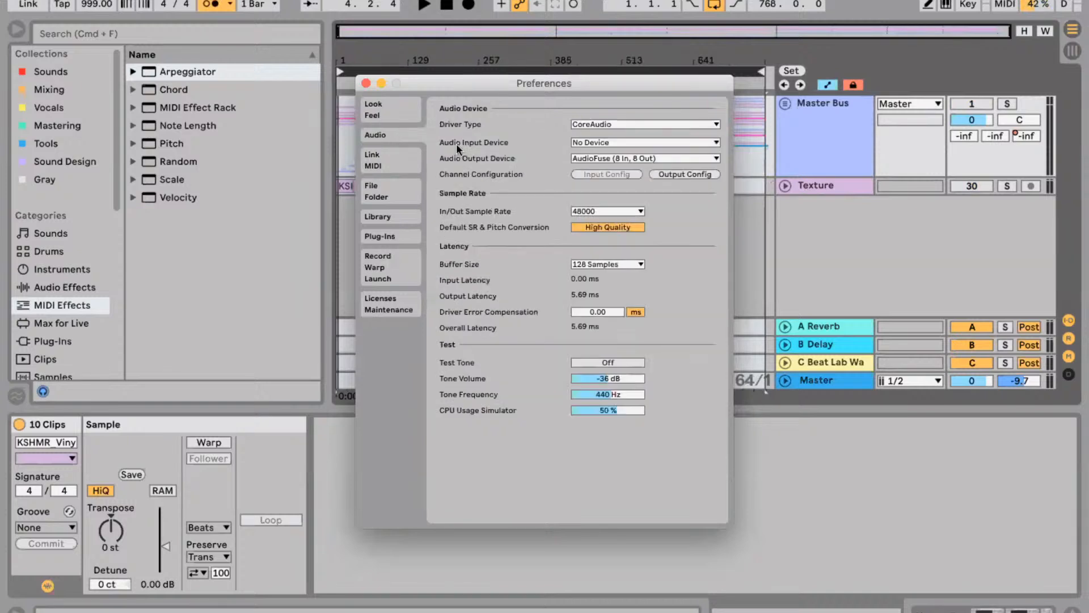
{"action": "left_click", "coordinate": [610, 264]}
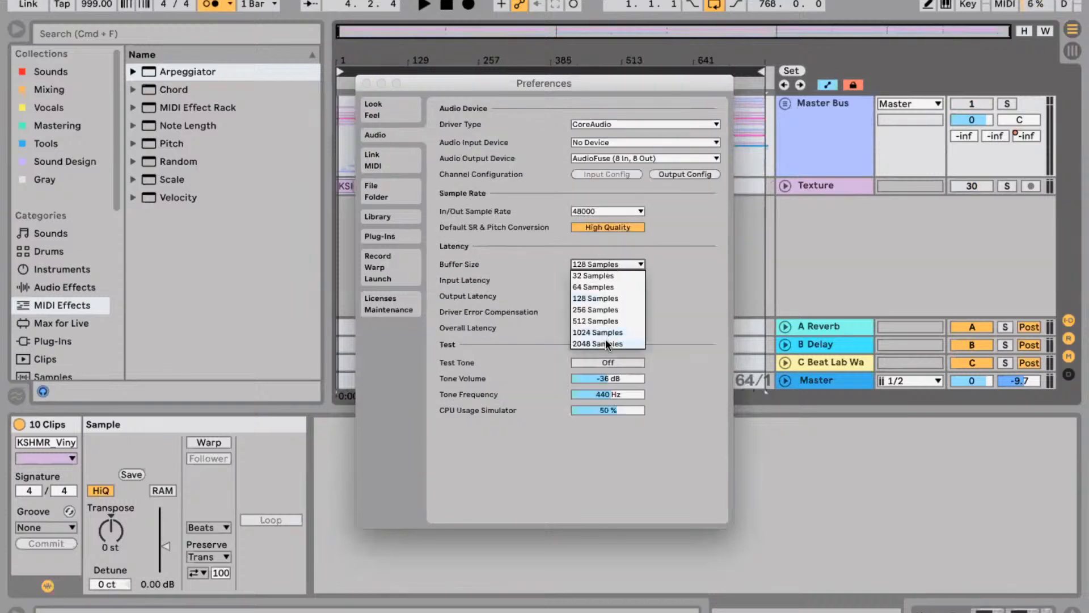
{"action": "left_click", "coordinate": [598, 344]}
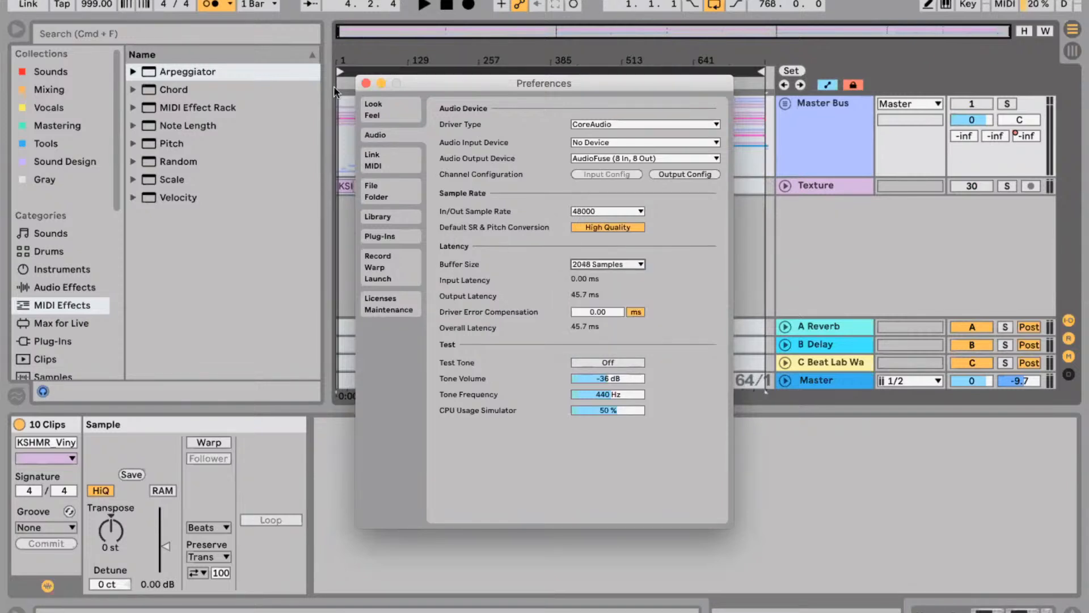
{"action": "left_click", "coordinate": [366, 83]}
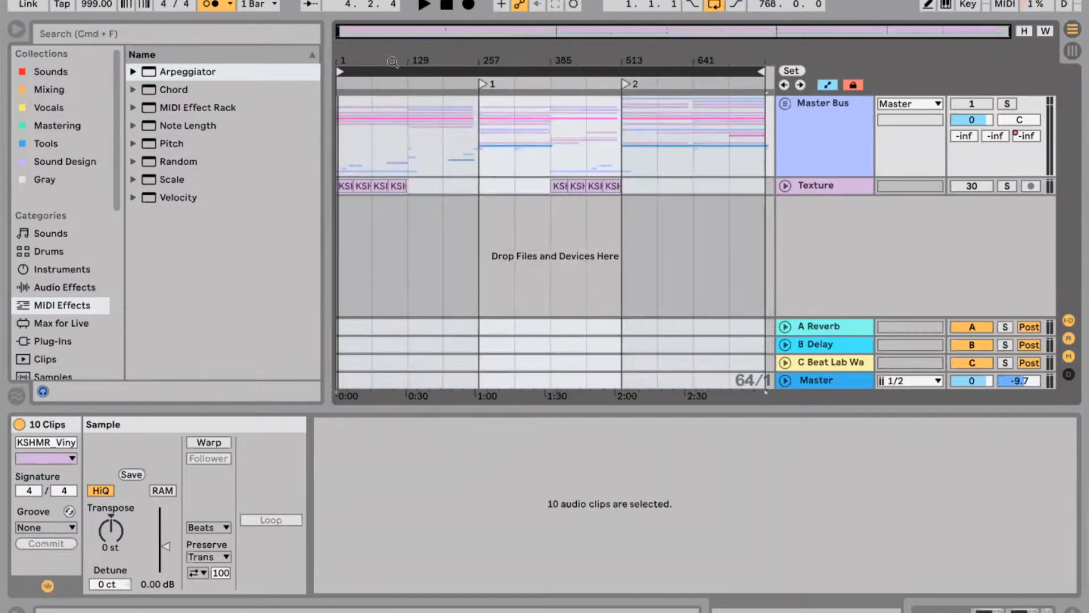
{"action": "key", "text": "space"}
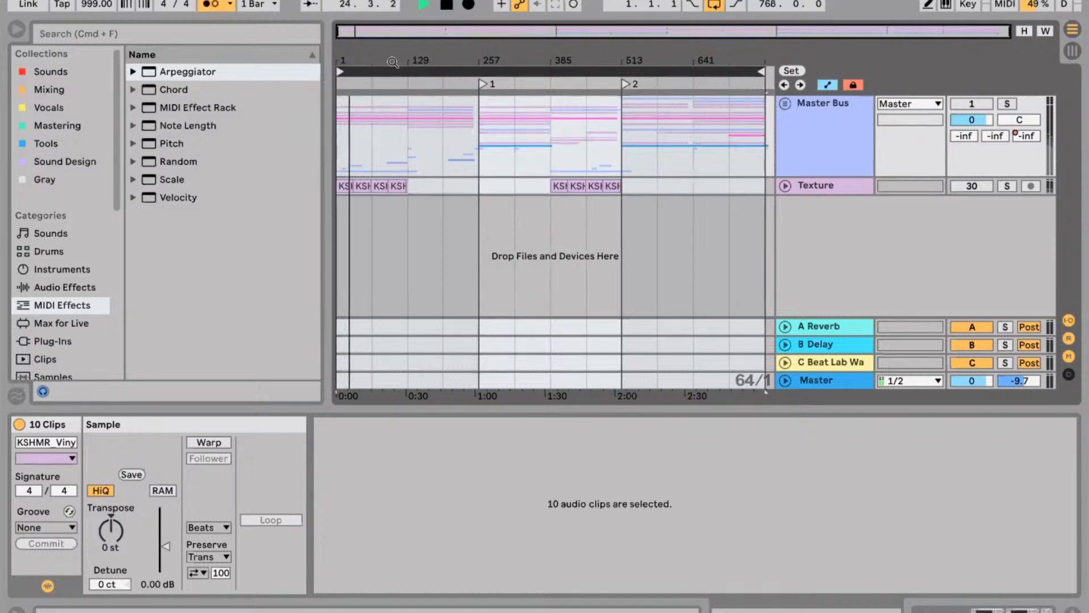
Stop playback and turn off the metronome.
{"action": "key", "text": "space"}
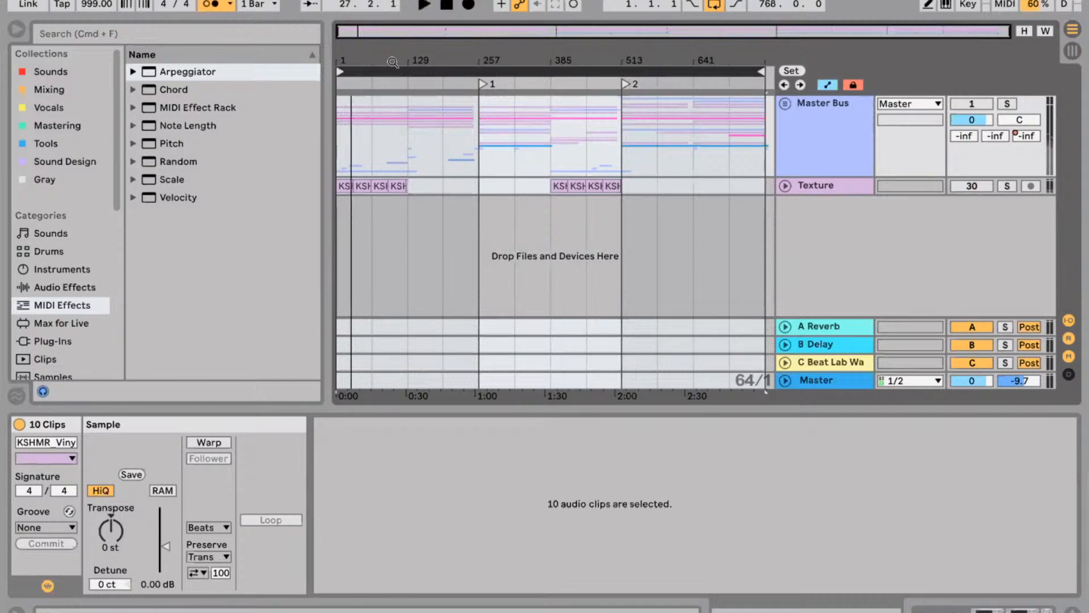
{"action": "left_click", "coordinate": [229, 8]}
{"action": "left_click", "coordinate": [211, 4]}
{"action": "left_click_drag", "start_coordinate": [360, 60], "coordinate": [360, 79]}
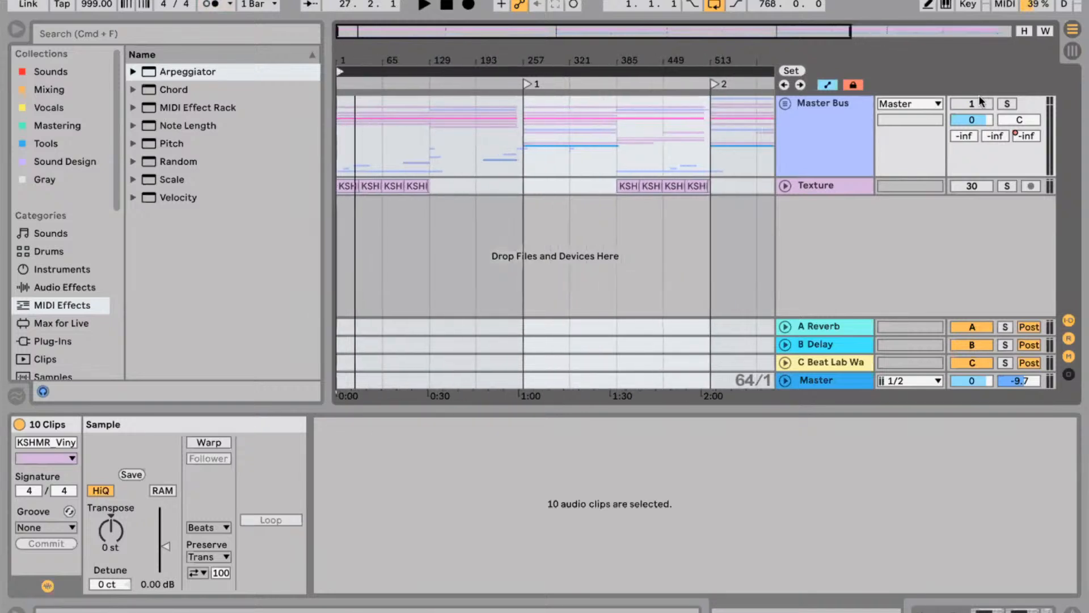
Reactivate the Master Bus and Texture tracks and play the arrangement from the start.
{"action": "left_click", "coordinate": [960, 107]}
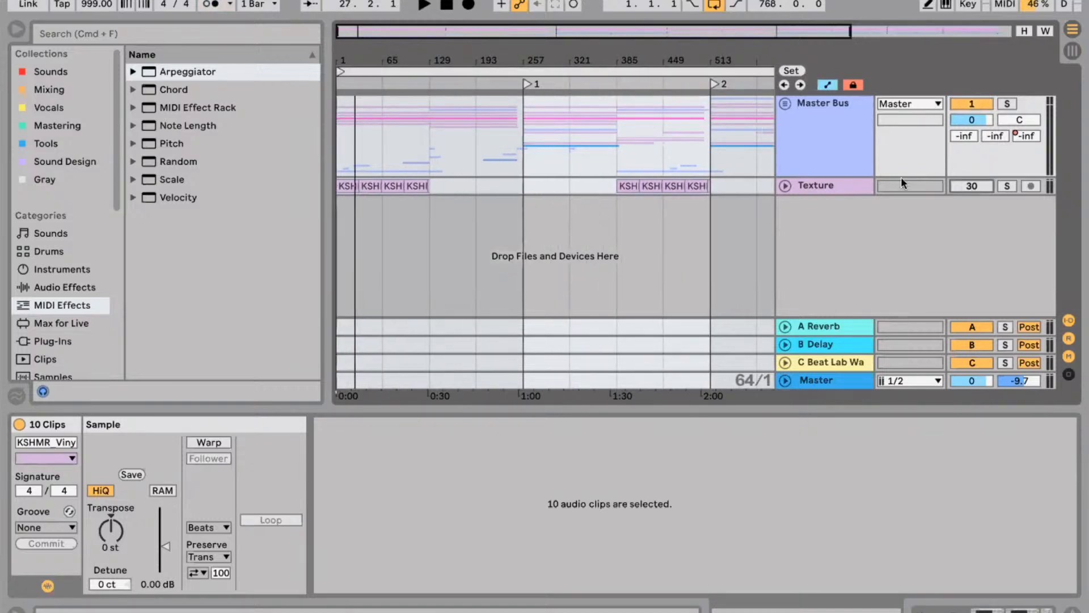
{"action": "left_click", "coordinate": [367, 64]}
{"action": "key", "text": "space"}
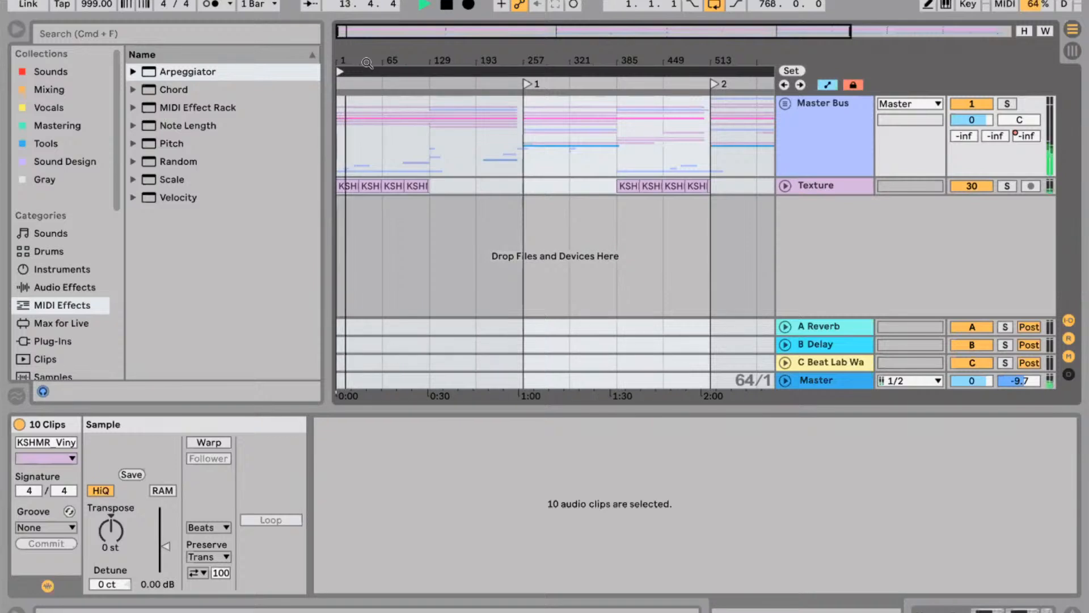
{"action": "left_click", "coordinate": [219, 8]}
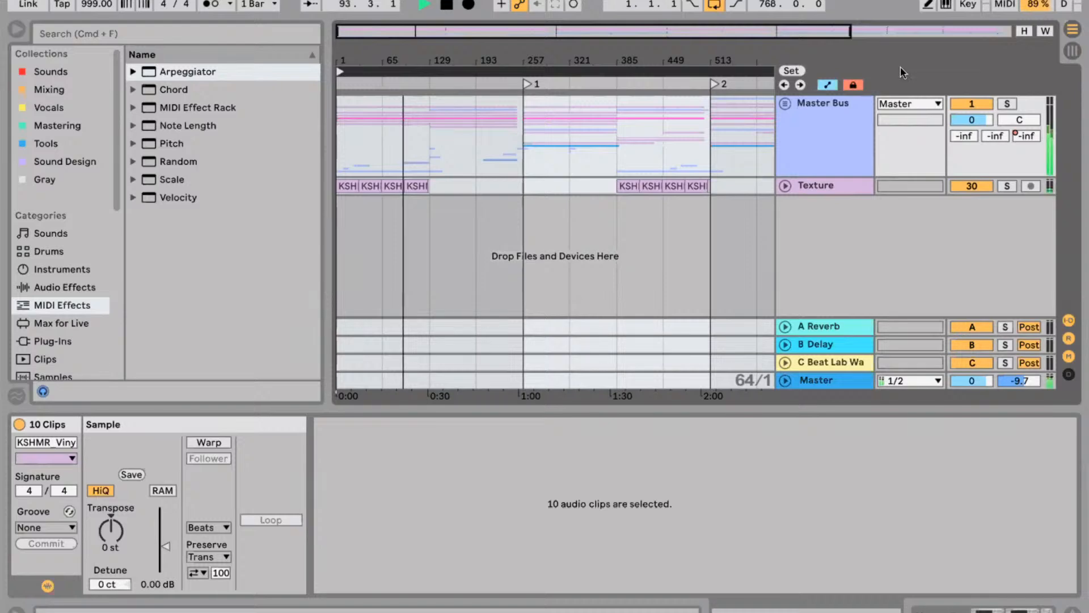
Unfold the Master Bus group and the Guitar Low track to examine the instrument tracks and the volume automation during playback.
{"action": "left_click", "coordinate": [786, 105]}
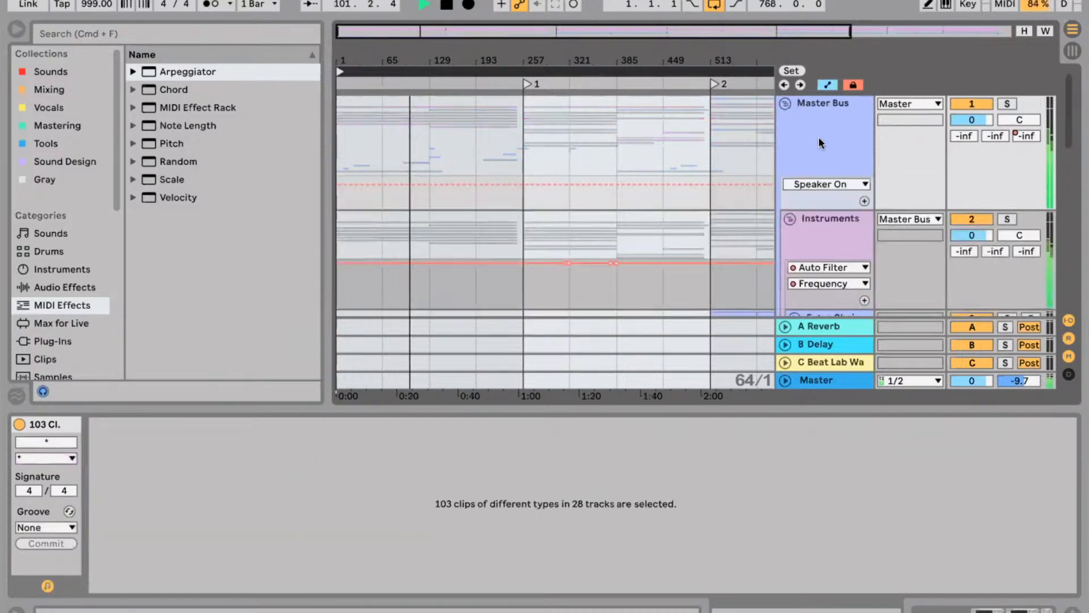
{"action": "scroll", "coordinate": [818, 139], "scroll_direction": "down", "scroll_amount": 5}
{"action": "scroll", "coordinate": [819, 137], "scroll_direction": "down", "scroll_amount": 5}
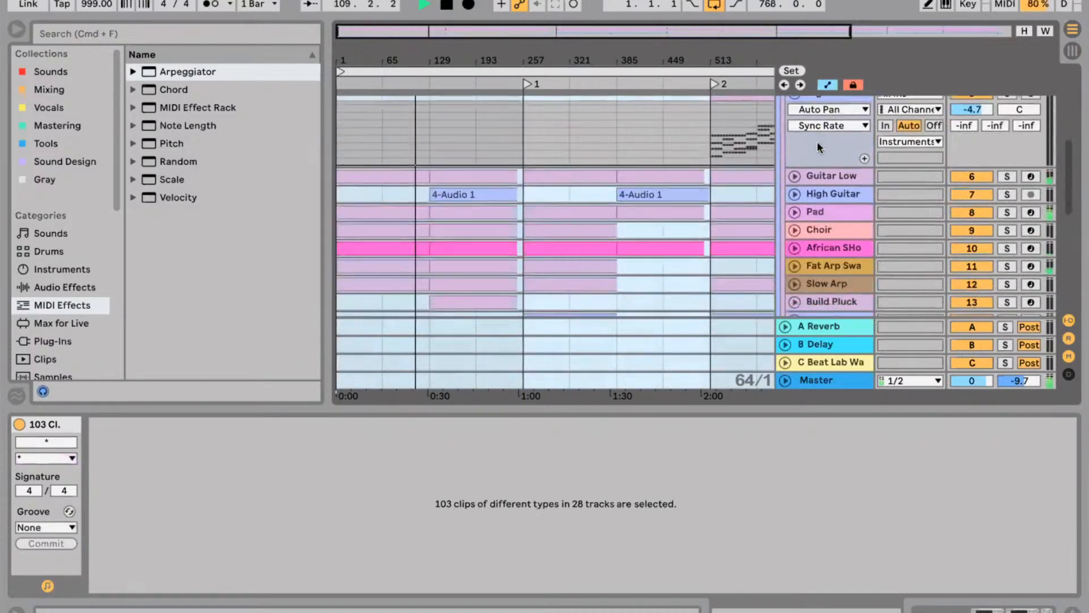
{"action": "left_click", "coordinate": [795, 162]}
{"action": "scroll", "coordinate": [833, 161], "scroll_direction": "down", "scroll_amount": 3}
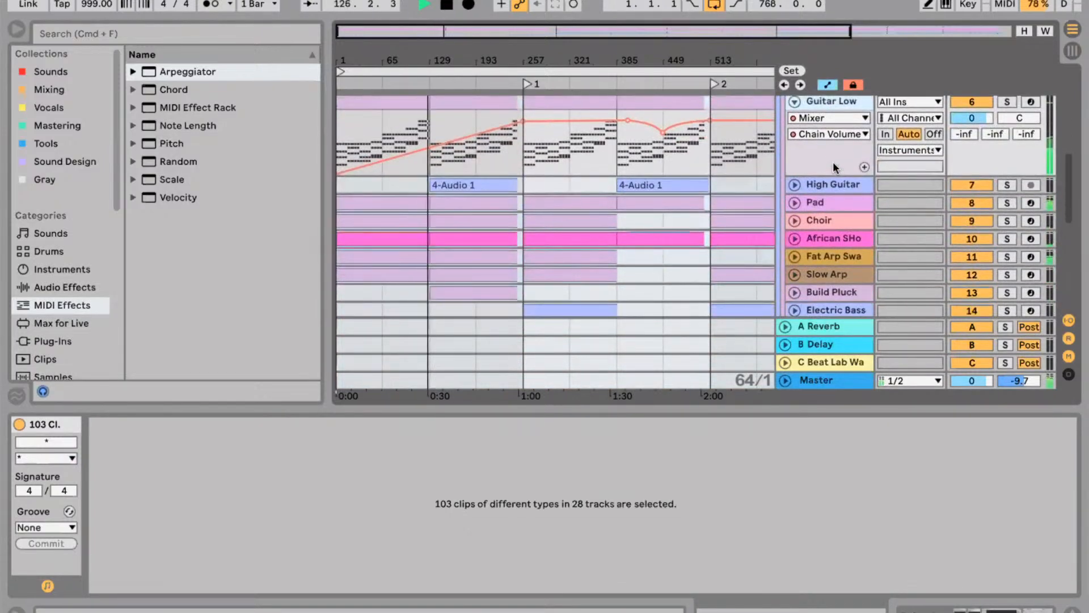
{"action": "scroll", "coordinate": [815, 152], "scroll_direction": "down", "scroll_amount": 5}
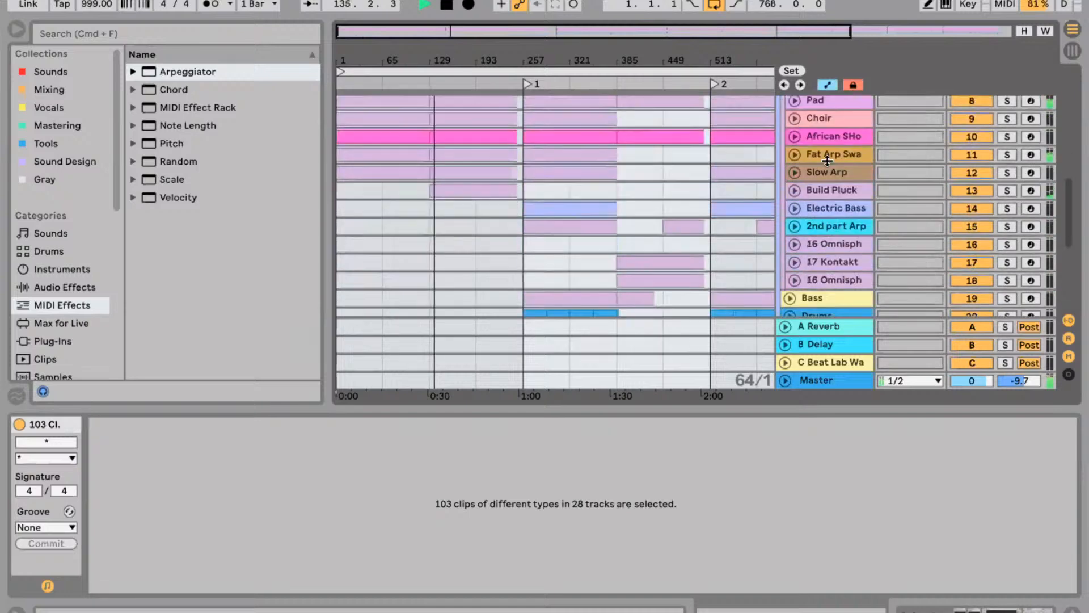
{"action": "scroll", "coordinate": [826, 160], "scroll_direction": "up", "scroll_amount": 4}
{"action": "scroll", "coordinate": [826, 160], "scroll_direction": "up", "scroll_amount": 2}
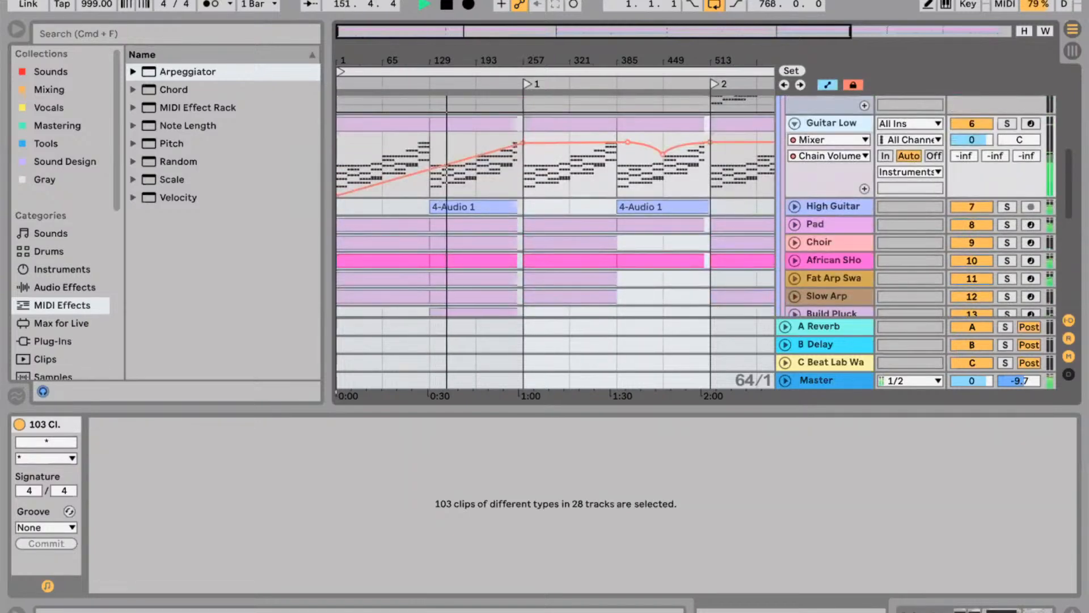
Stop playback, select the Guitar Low clip at bar 129 and solo its track.
{"action": "left_click_drag", "start_coordinate": [531, 61], "coordinate": [530, 35]}
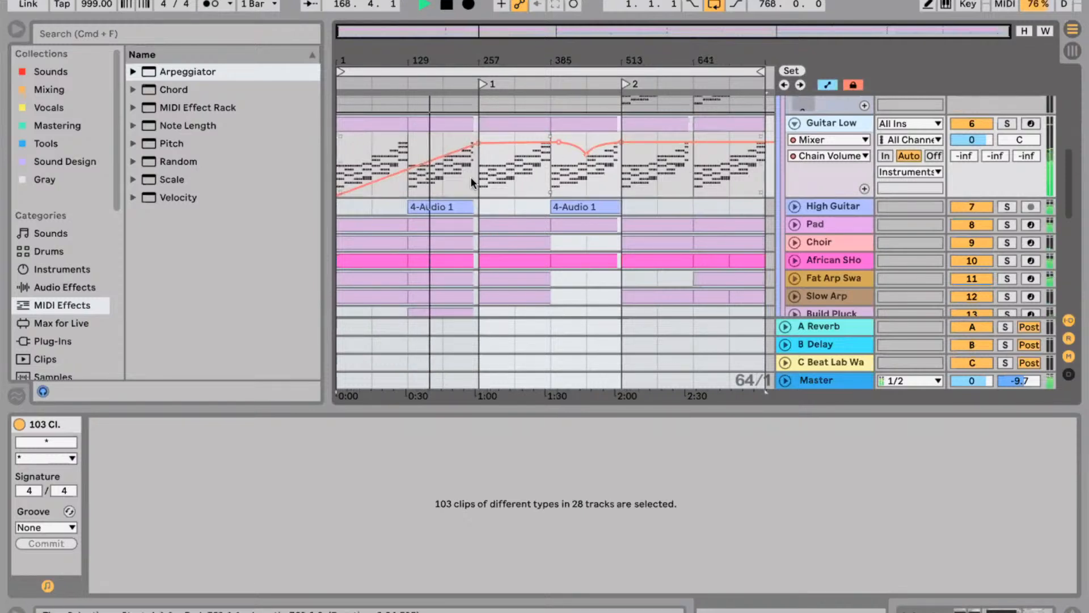
{"action": "key", "text": "space"}
{"action": "left_click", "coordinate": [424, 123]}
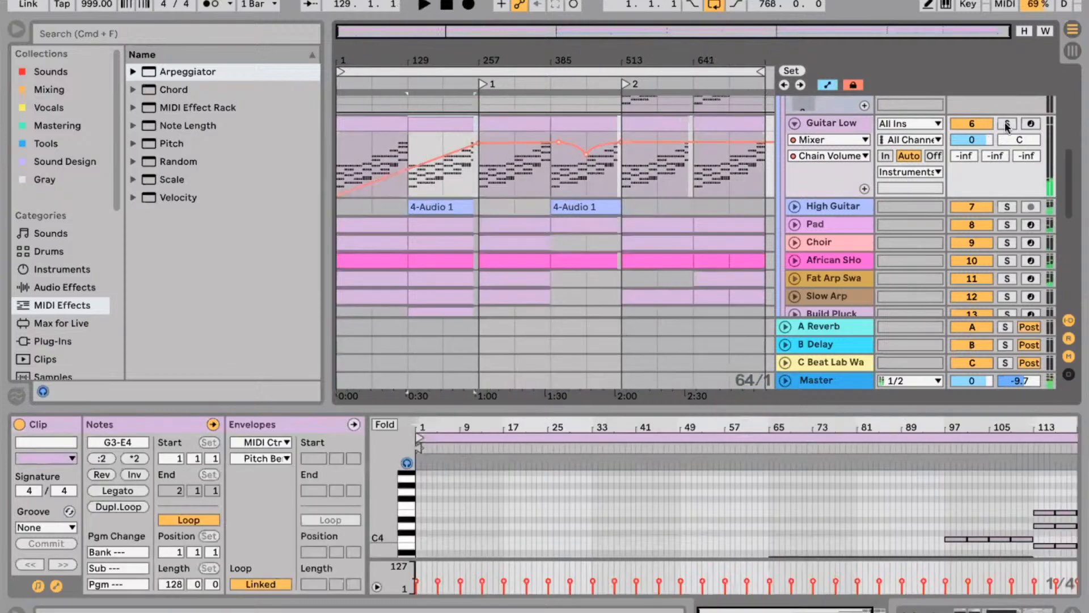
{"action": "left_click", "coordinate": [1001, 125]}
{"action": "left_click_drag", "start_coordinate": [419, 62], "coordinate": [419, 91]}
Enlarge the selected clip's note editor with the Envelopes box hidden, and play the soloed Guitar Low clip briefly.
{"action": "left_click_drag", "start_coordinate": [607, 375], "coordinate": [582, 360]}
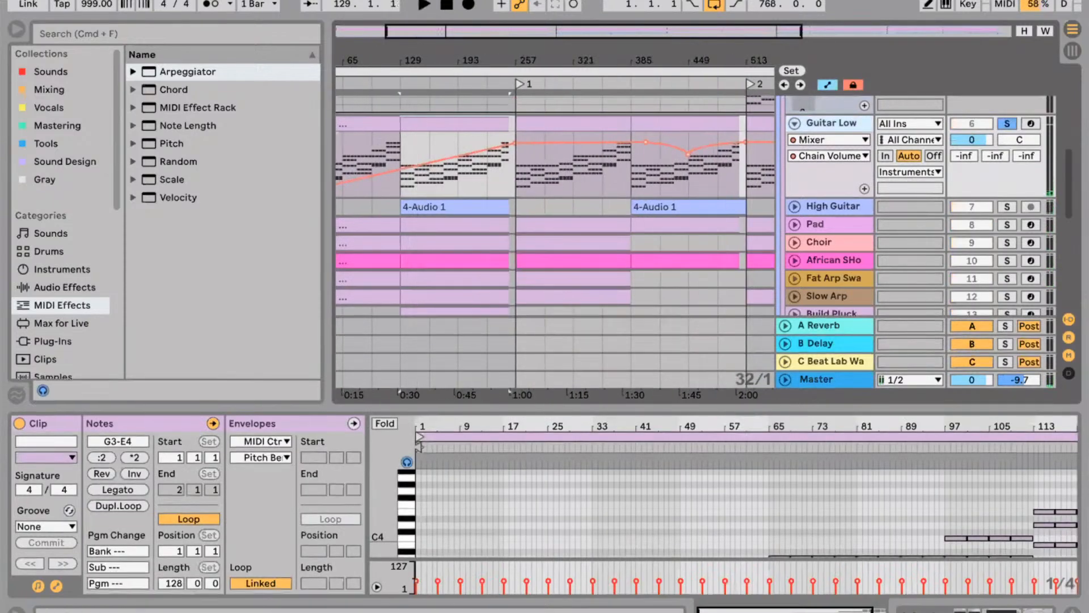
{"action": "left_click", "coordinate": [37, 587]}
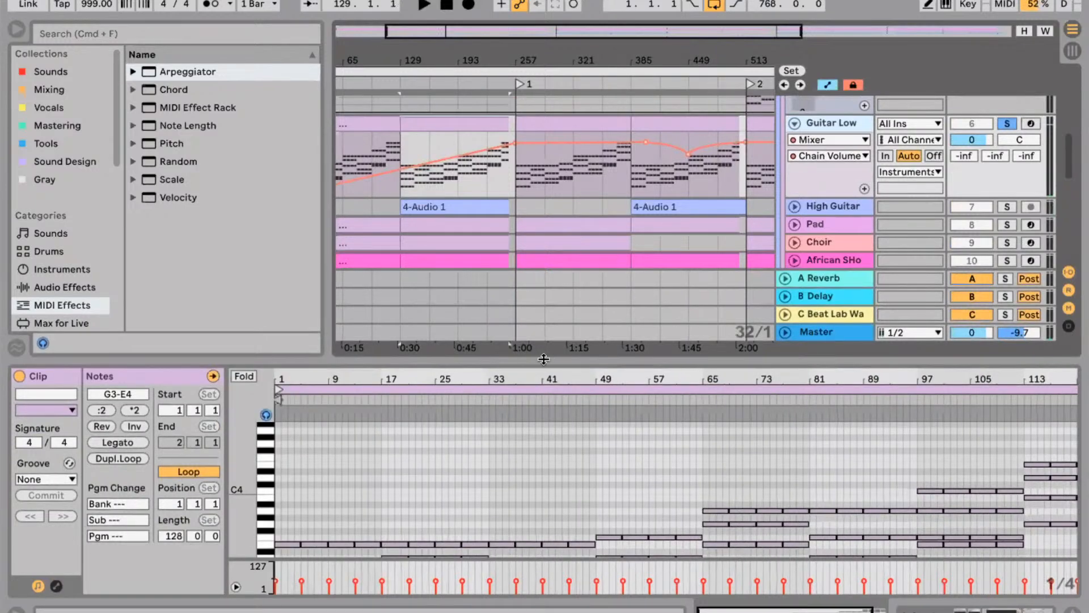
{"action": "left_click_drag", "start_coordinate": [523, 436], "coordinate": [553, 380]}
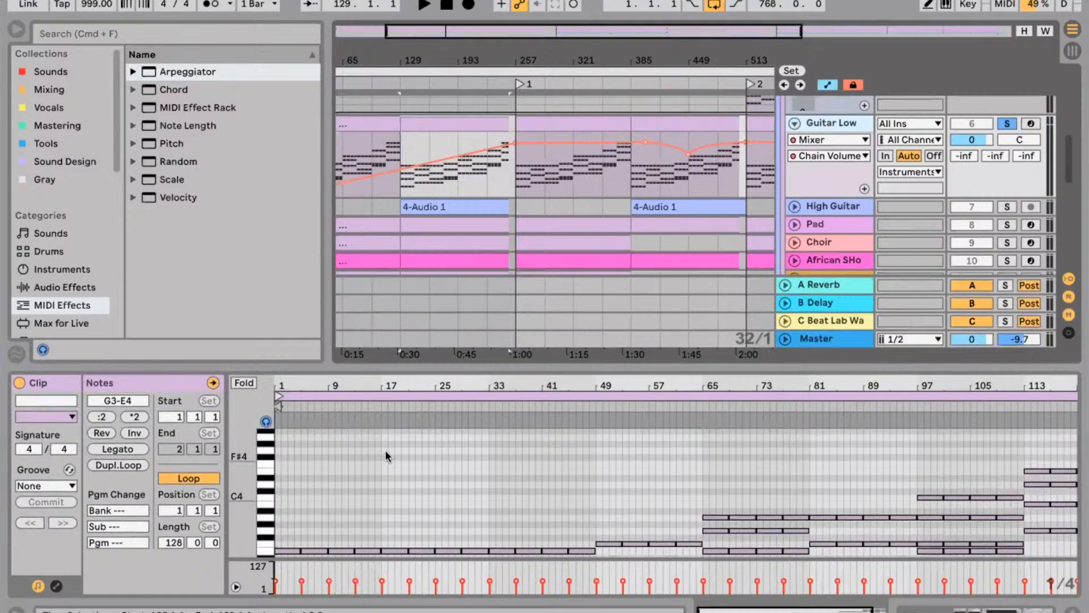
{"action": "scroll", "coordinate": [400, 444], "scroll_direction": "down", "scroll_amount": 1}
{"action": "key", "text": "space"}
{"action": "key", "text": "space"}
Show the Guitar Low track's devices and open its Kontakt instrument window, placing it below the Guitar Low clips.
{"action": "key", "text": "shift+Tab"}
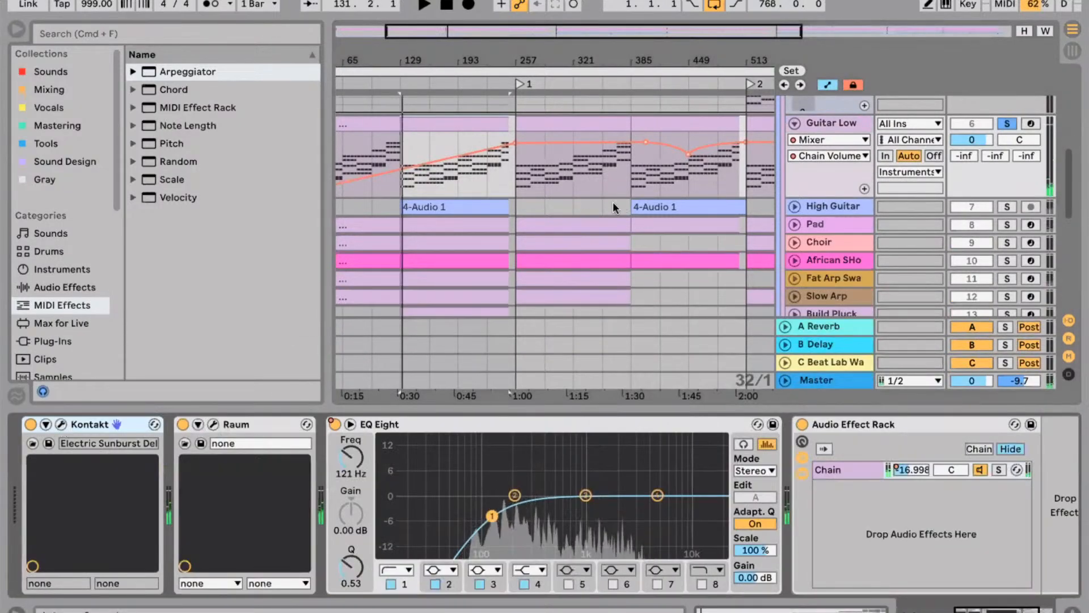
{"action": "key", "text": "alt+super+p"}
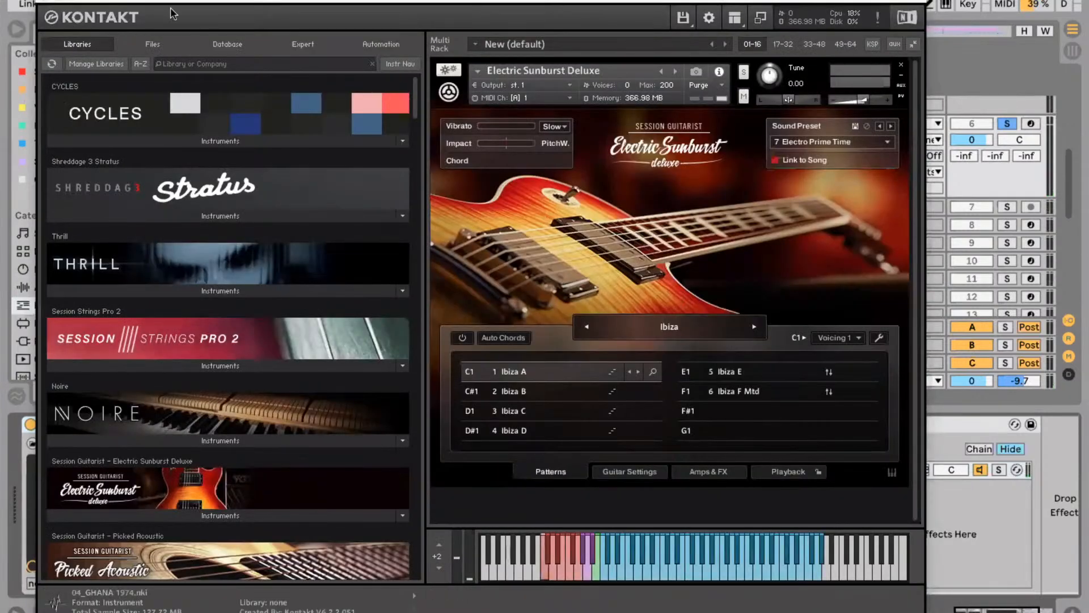
{"action": "left_click_drag", "start_coordinate": [344, 2], "coordinate": [629, 358]}
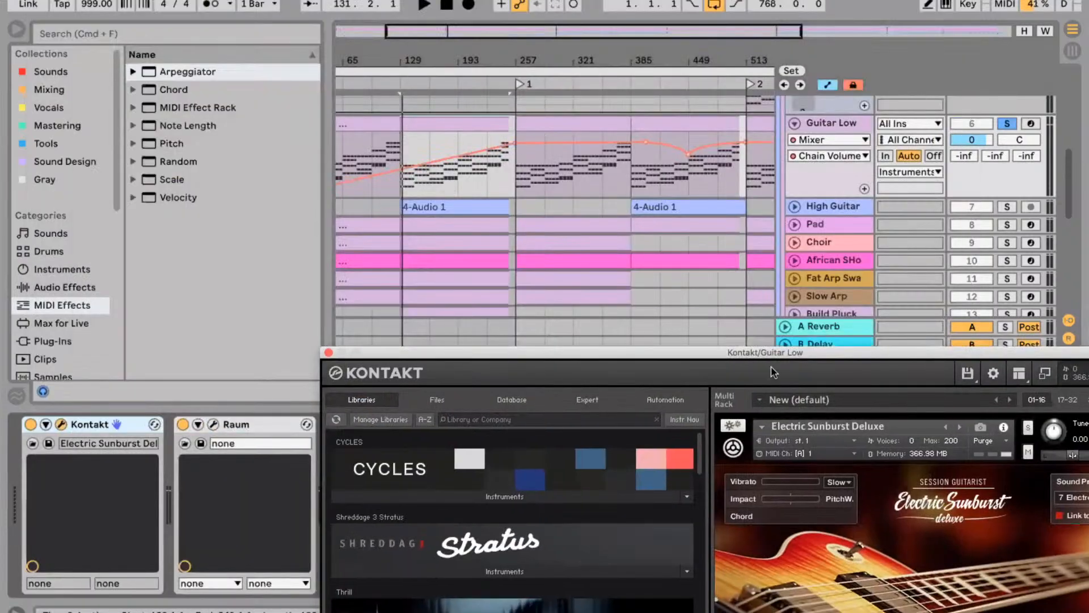
{"action": "left_click_drag", "start_coordinate": [785, 349], "coordinate": [639, 180]}
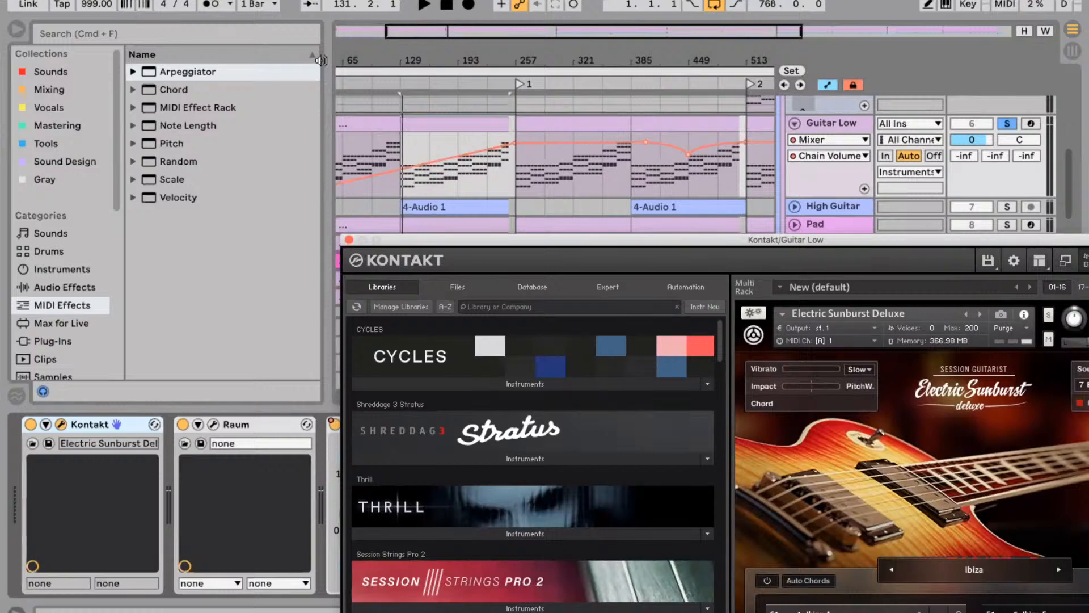
{"action": "left_click", "coordinate": [441, 128]}
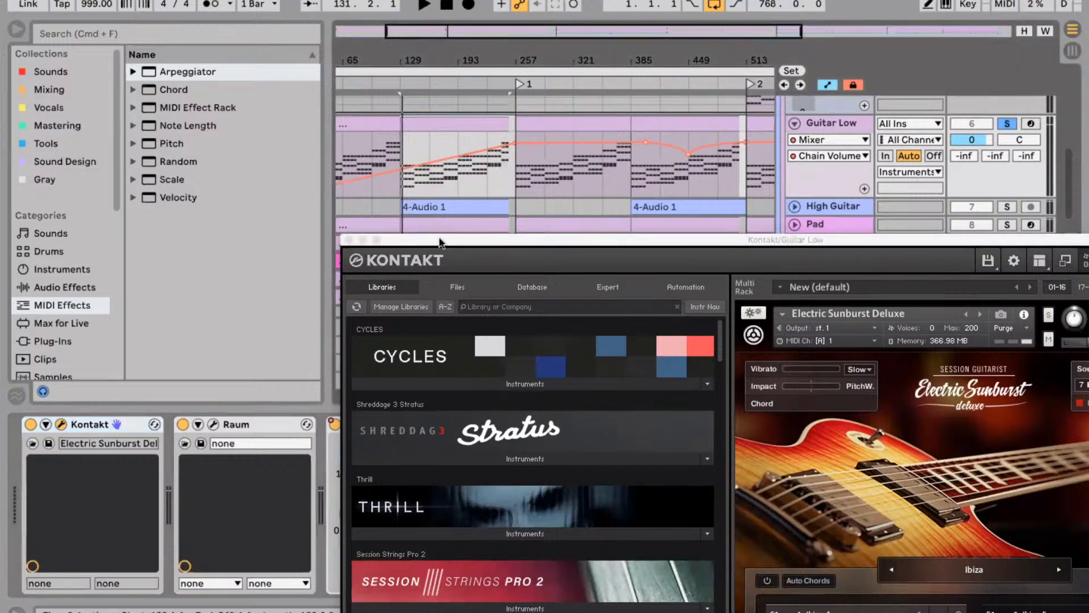
{"action": "left_click_drag", "start_coordinate": [441, 242], "coordinate": [507, 294]}
Play the Guitar Low clips at bars 129 and 257 with the Kontakt window in view.
{"action": "left_click", "coordinate": [437, 128]}
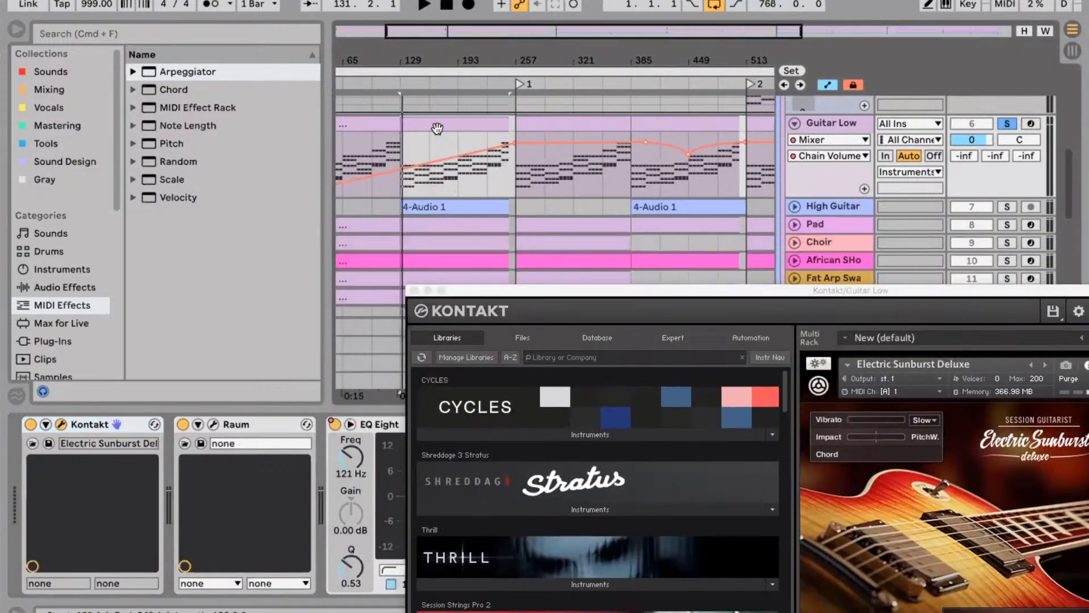
{"action": "key", "text": "space"}
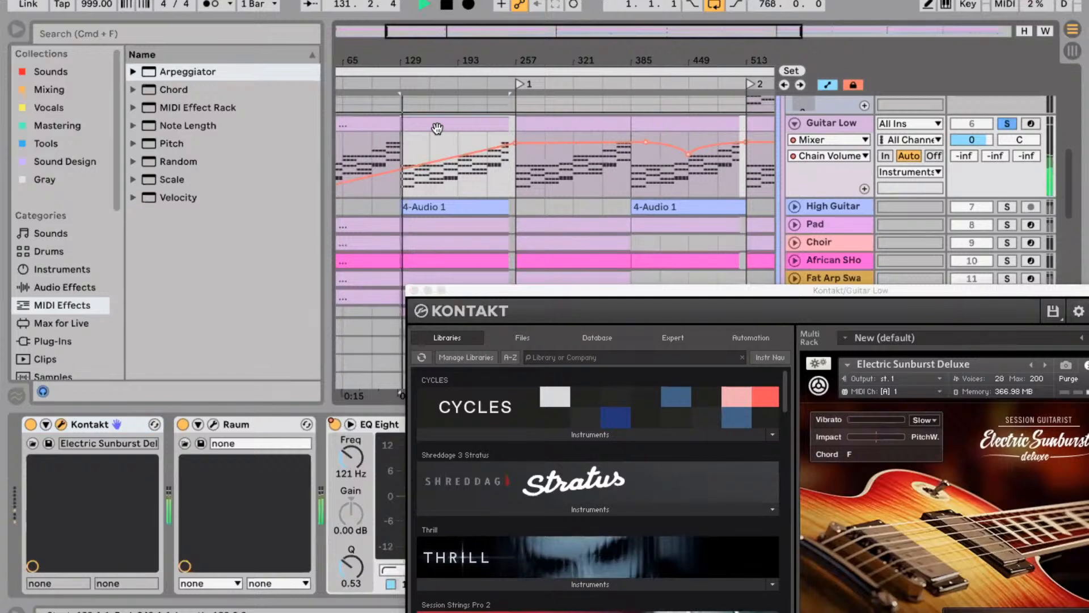
{"action": "left_click", "coordinate": [580, 190]}
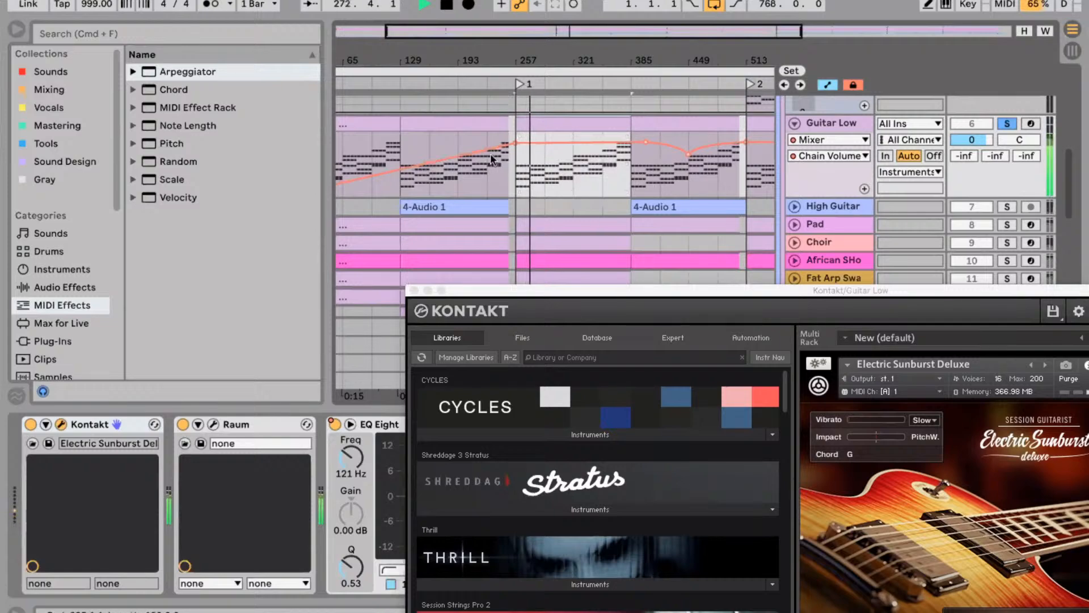
{"action": "left_click_drag", "start_coordinate": [621, 290], "coordinate": [342, 0]}
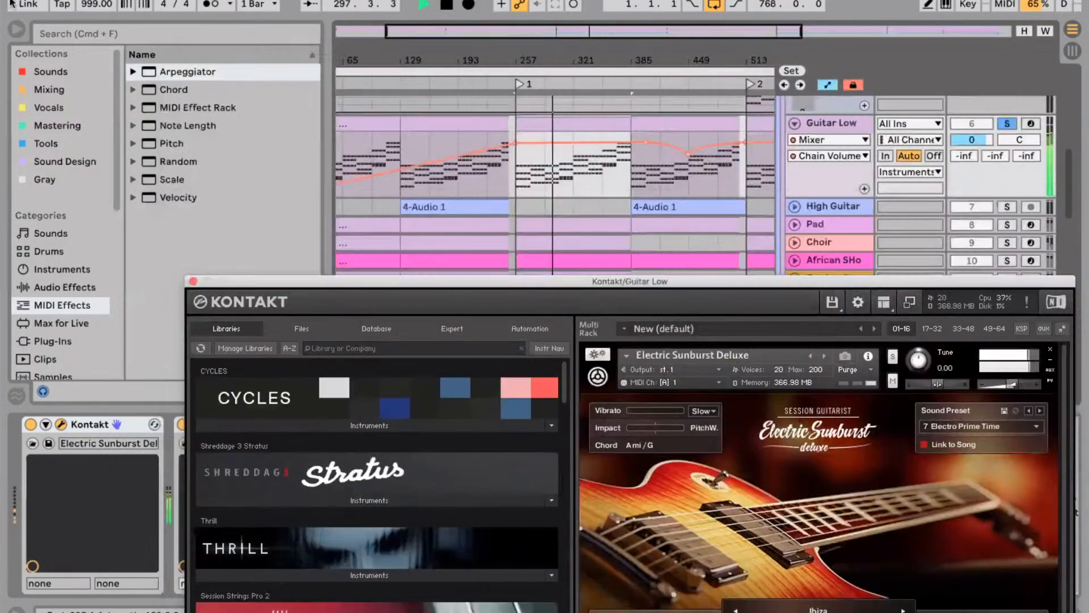
Hide the Kontakt window and stop playback of the Guitar Low part.
{"action": "left_click", "coordinate": [101, 7]}
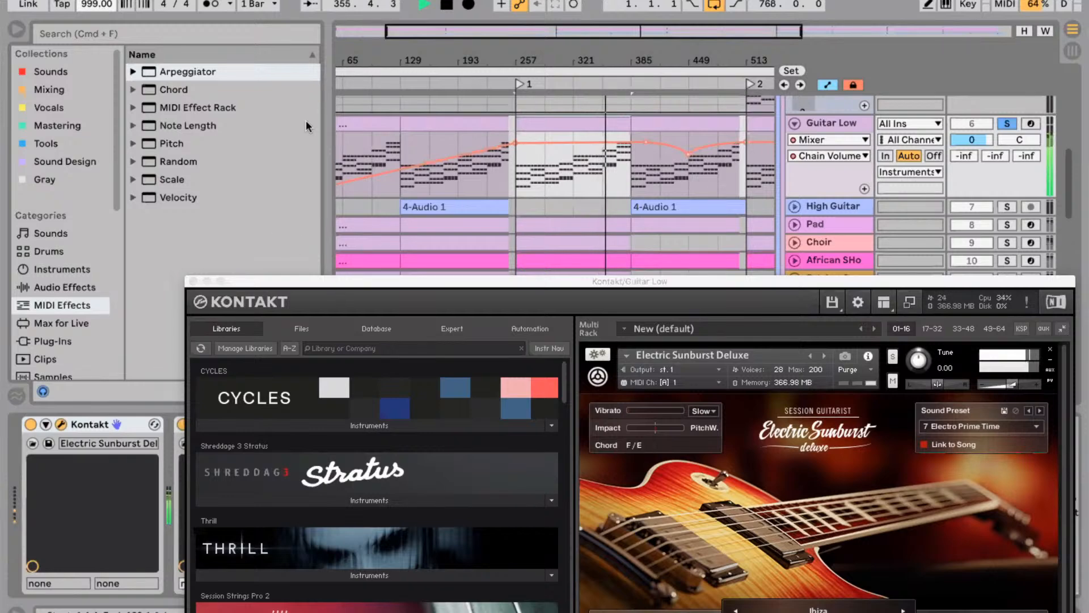
{"action": "left_click_drag", "start_coordinate": [339, 281], "coordinate": [306, 122]}
{"action": "left_click", "coordinate": [160, 123]}
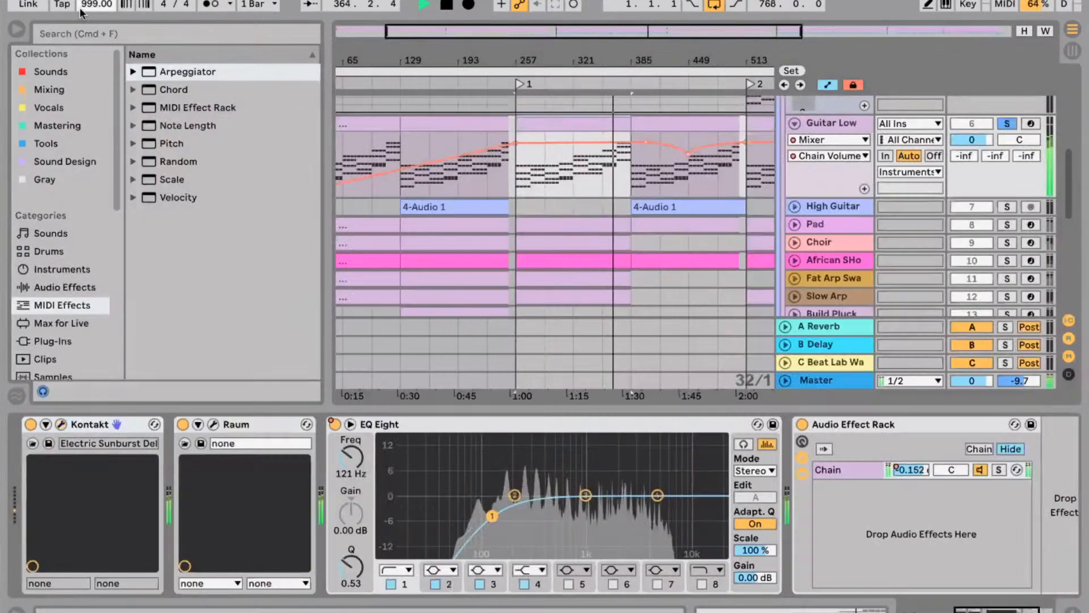
{"action": "key", "text": "space"}
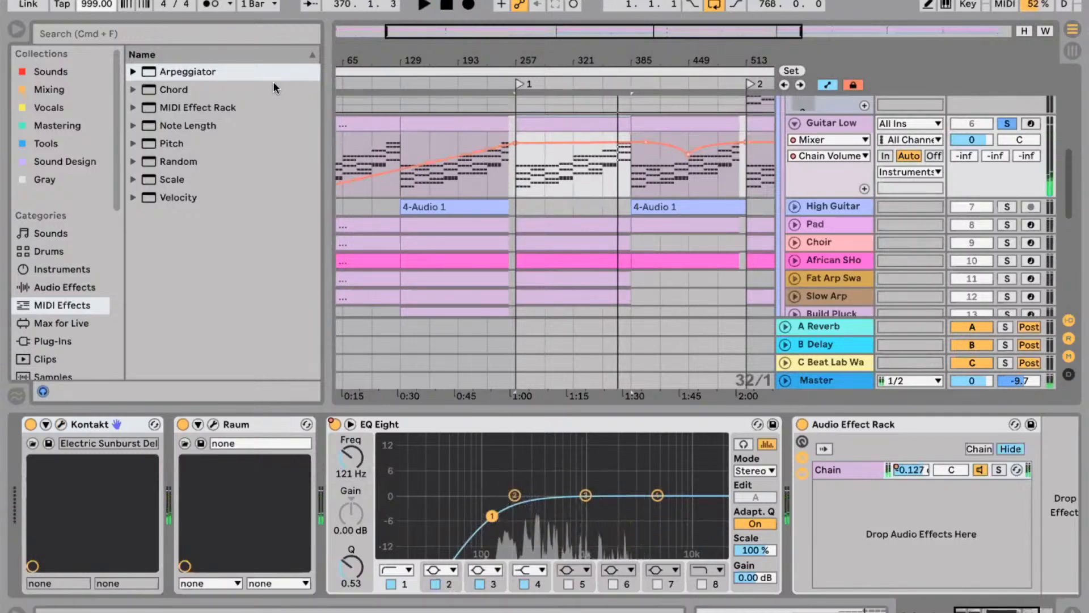
Fold the Guitar Low and High Choir track lanes in the arrangement.
{"action": "left_click_drag", "start_coordinate": [500, 55], "coordinate": [498, 20]}
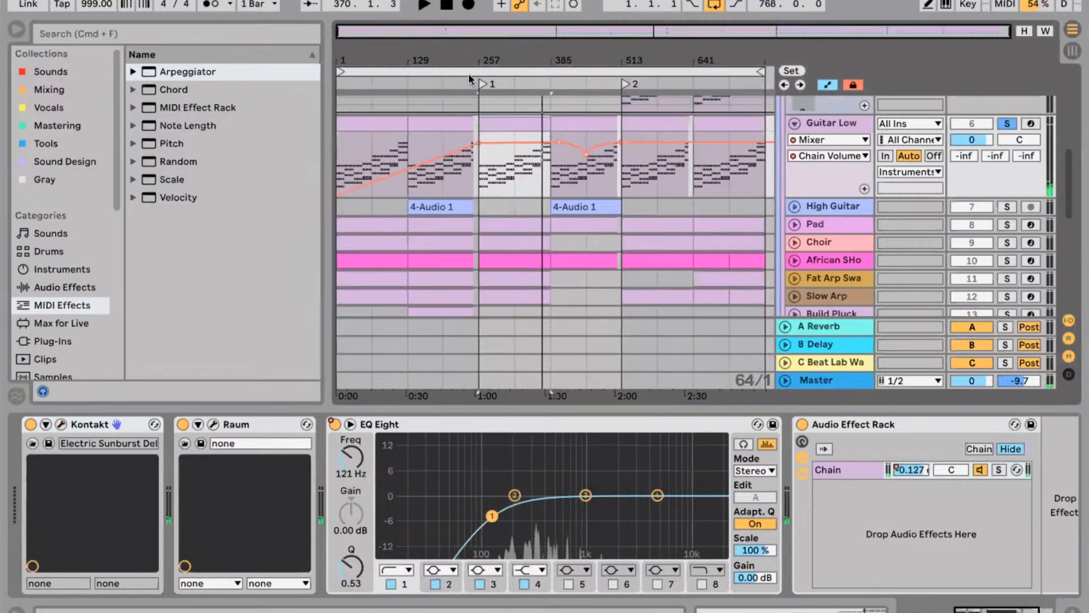
{"action": "left_click", "coordinate": [851, 123]}
{"action": "key", "text": "u"}
{"action": "key", "text": "Up"}
{"action": "key", "text": "Up"}
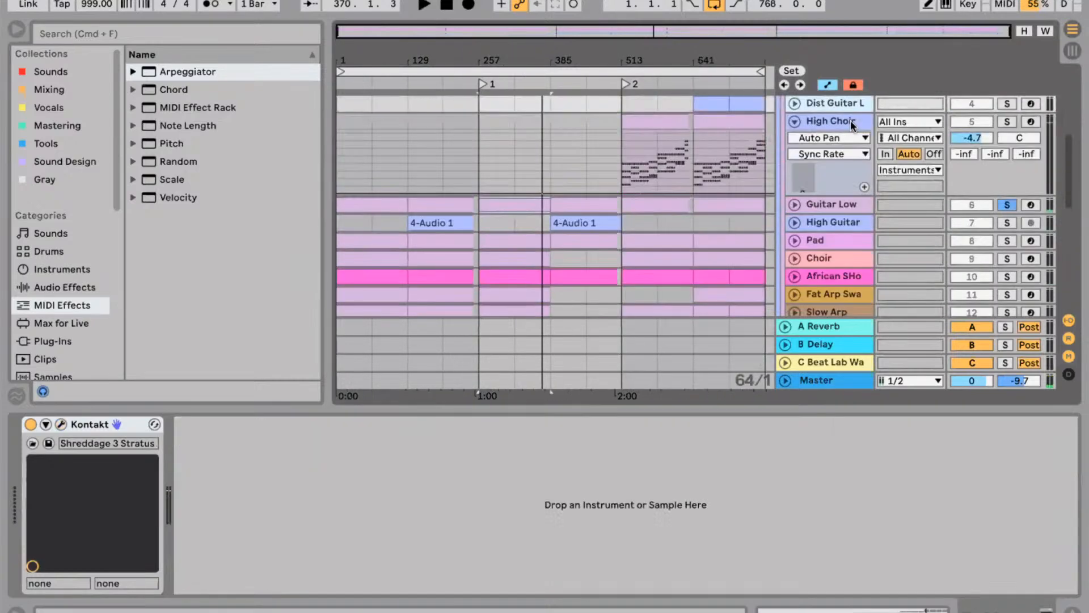
{"action": "key", "text": "Up"}
{"action": "key", "text": "Down"}
{"action": "key", "text": "Down"}
{"action": "key", "text": "u"}
Fold the Instruments track lane and collapse the Master Bus group.
{"action": "key", "text": "Up"}
{"action": "key", "text": "Up"}
{"action": "key", "text": "Up"}
{"action": "key", "text": "Up"}
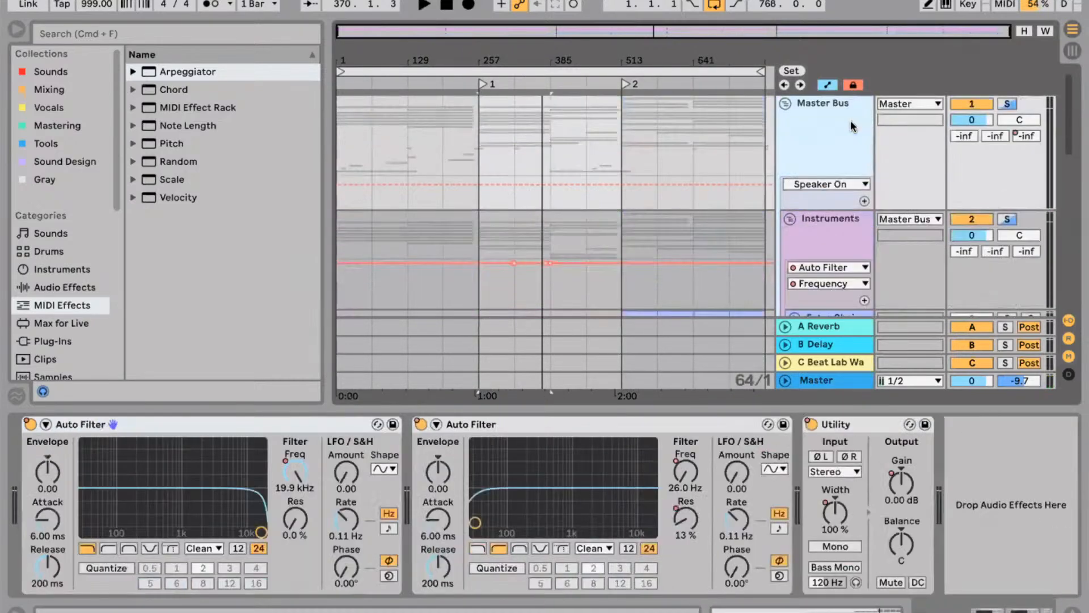
{"action": "key", "text": "Down"}
{"action": "key", "text": "u"}
{"action": "key", "text": "Up"}
{"action": "key", "text": "u"}
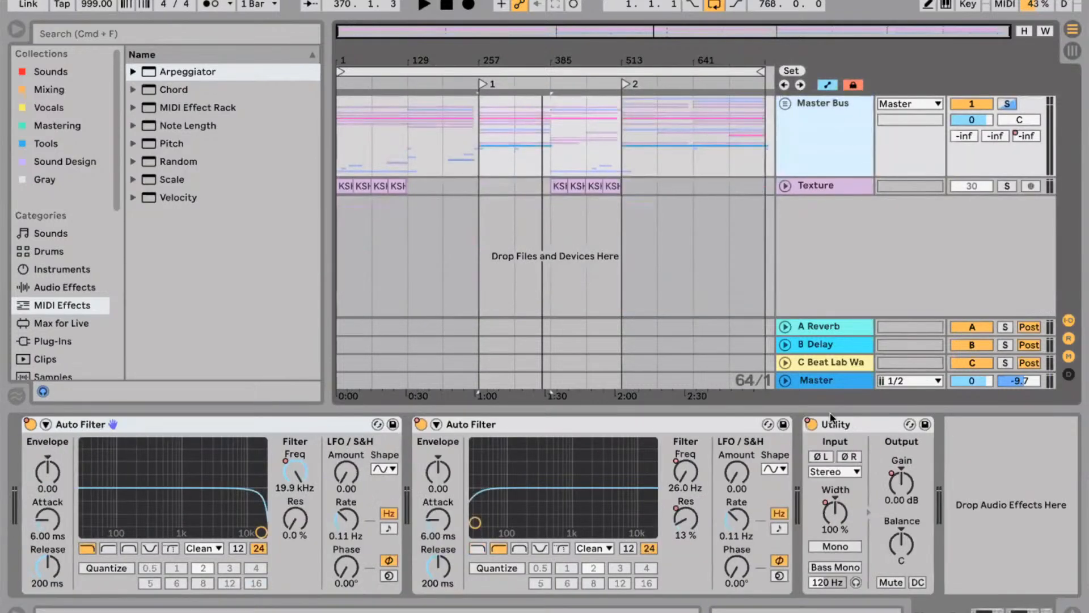
Lower the Master track's volume to -6.0 dB, fold the track again and select the Master Bus.
{"action": "left_click", "coordinate": [840, 388]}
{"action": "left_click", "coordinate": [785, 380]}
{"action": "left_click", "coordinate": [977, 304]}
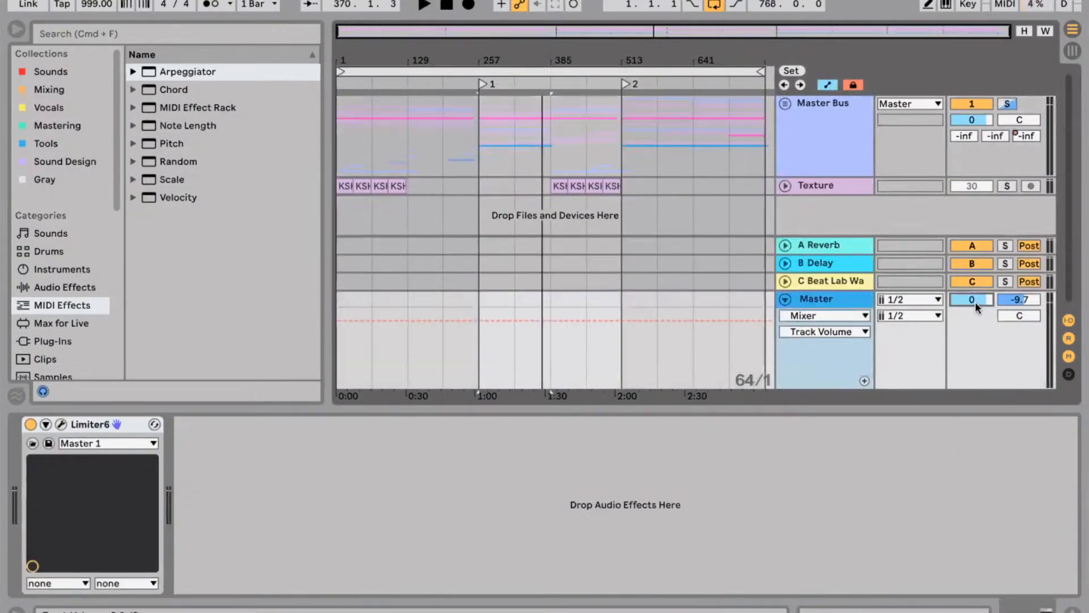
{"action": "left_click_drag", "start_coordinate": [974, 336], "coordinate": [974, 341]}
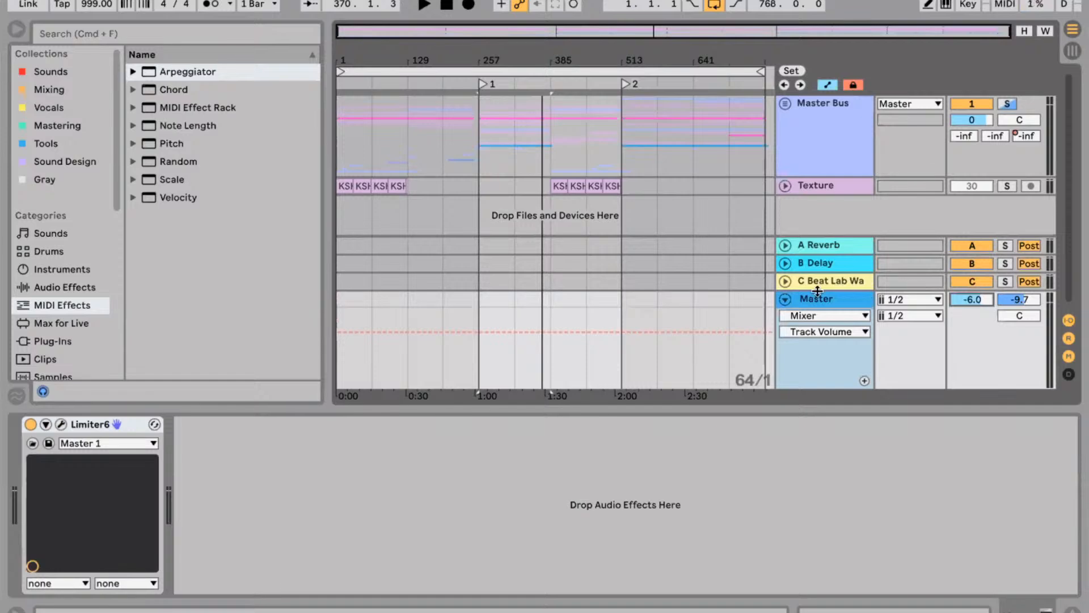
{"action": "left_click", "coordinate": [785, 299]}
{"action": "left_click", "coordinate": [806, 137]}
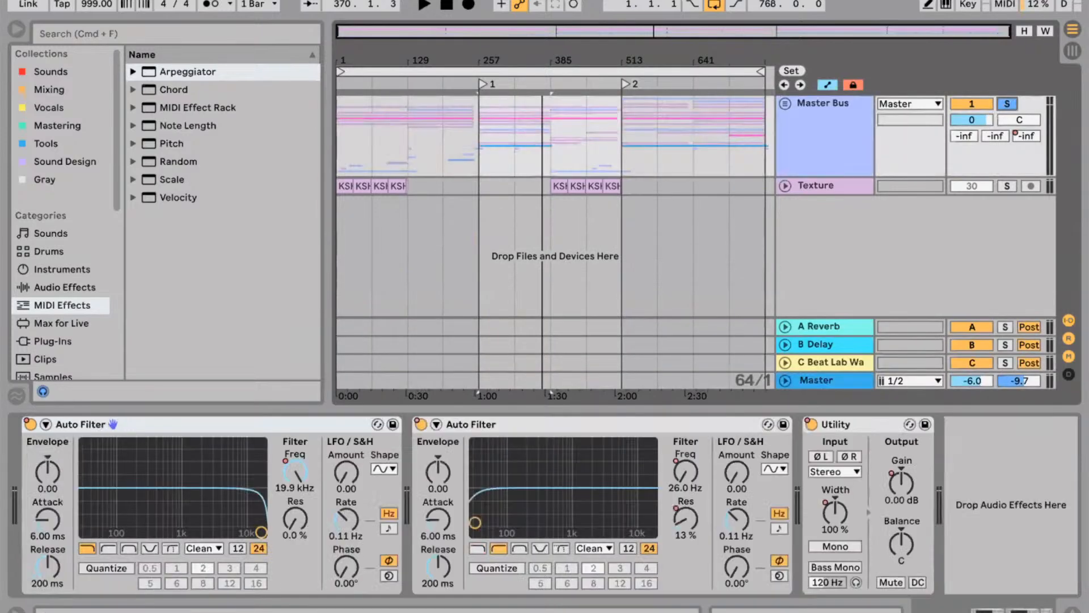
Search the computer for "crazy beans", open the matching Live set and discard the changes to 999bpm.
{"action": "key", "text": "super+space"}
{"action": "type", "text": "c"}
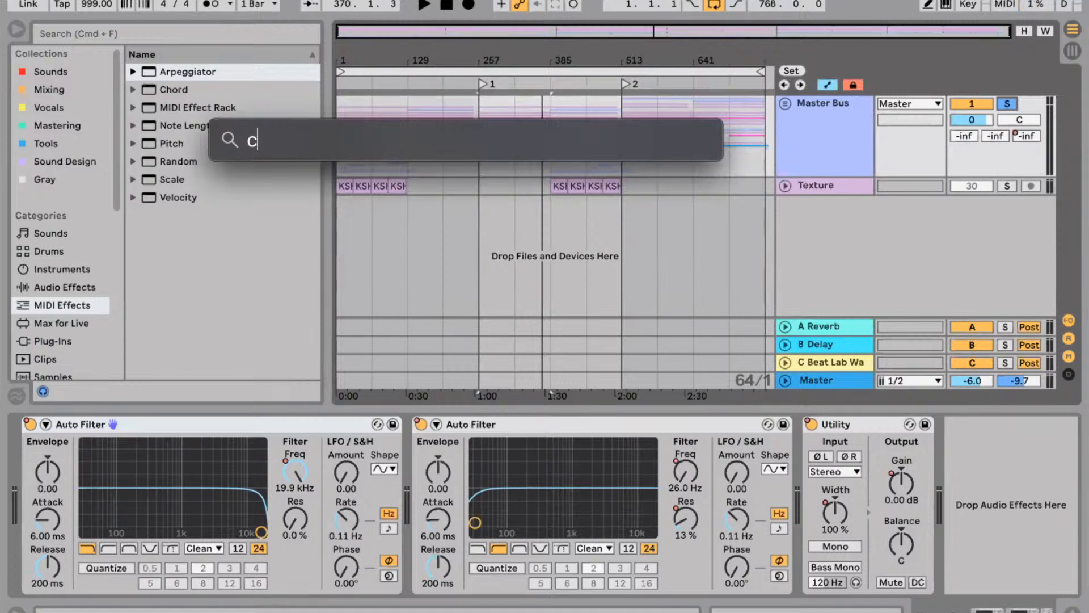
{"action": "type", "text": "razy"}
{"action": "type", "text": " beat"}
{"action": "type", "text": "eans"}
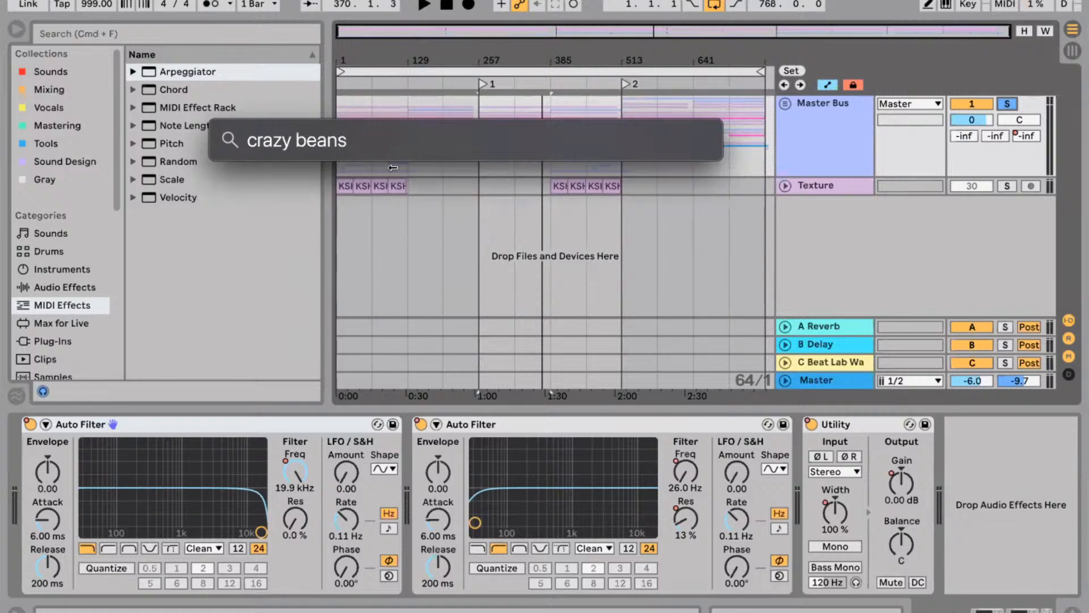
{"action": "left_click", "coordinate": [285, 185]}
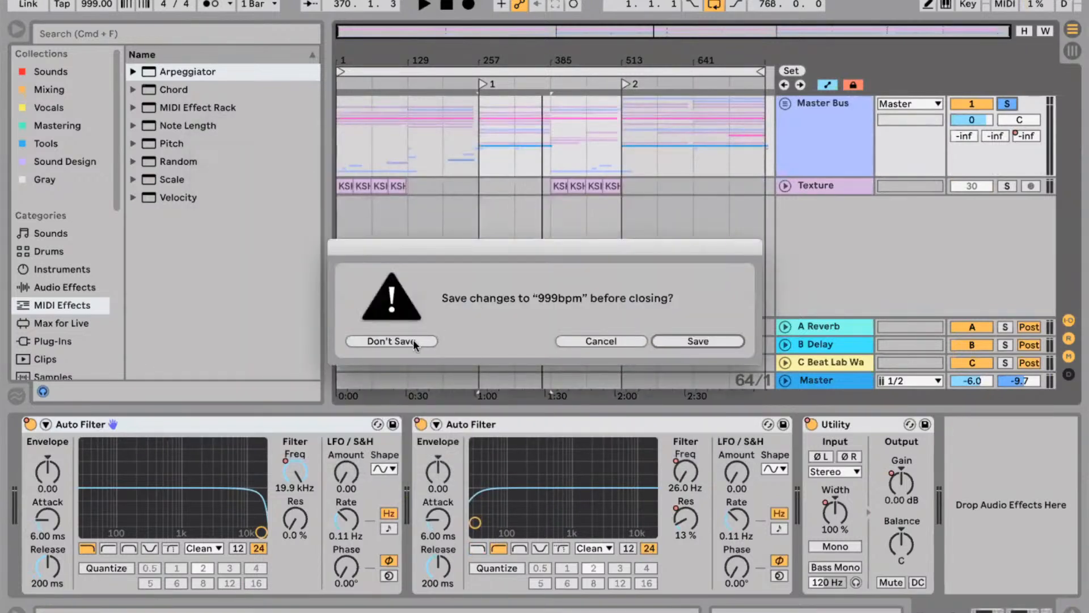
{"action": "left_click", "coordinate": [413, 340]}
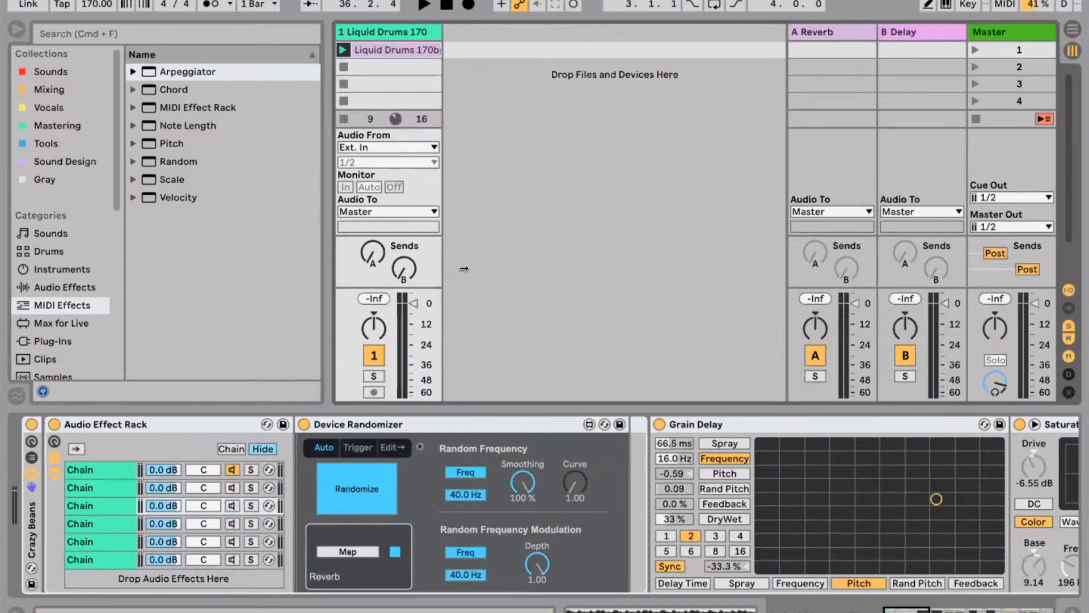
Show the Packs in the browser, widen the browser and collapse the Loops folder and Core Library pack.
{"action": "scroll", "coordinate": [63, 289], "scroll_direction": "down", "scroll_amount": 5}
{"action": "left_click", "coordinate": [47, 232]}
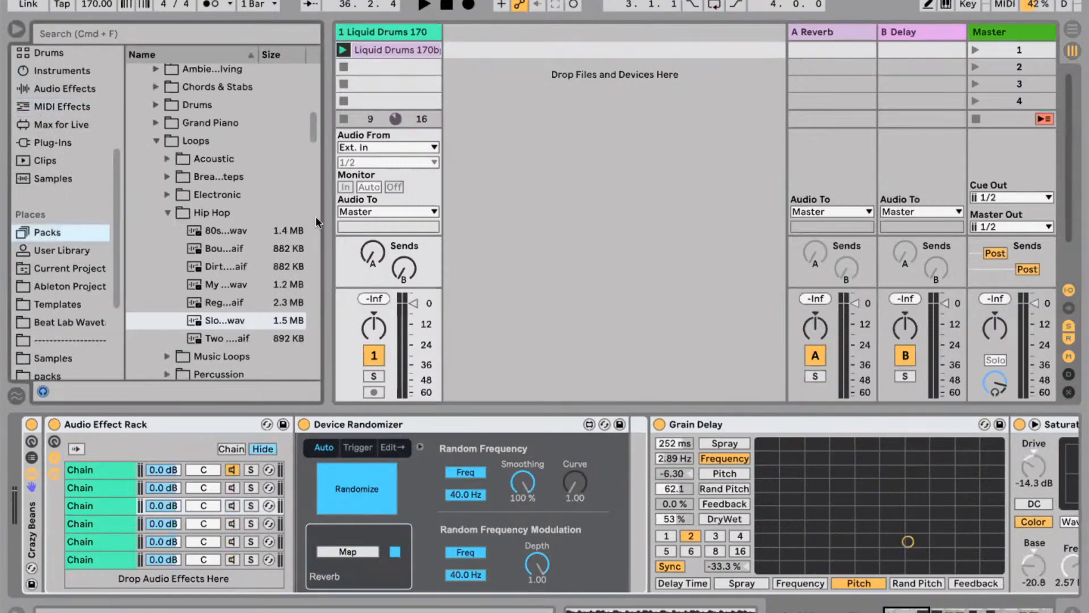
{"action": "left_click_drag", "start_coordinate": [326, 215], "coordinate": [406, 215]}
{"action": "left_click", "coordinate": [156, 141]}
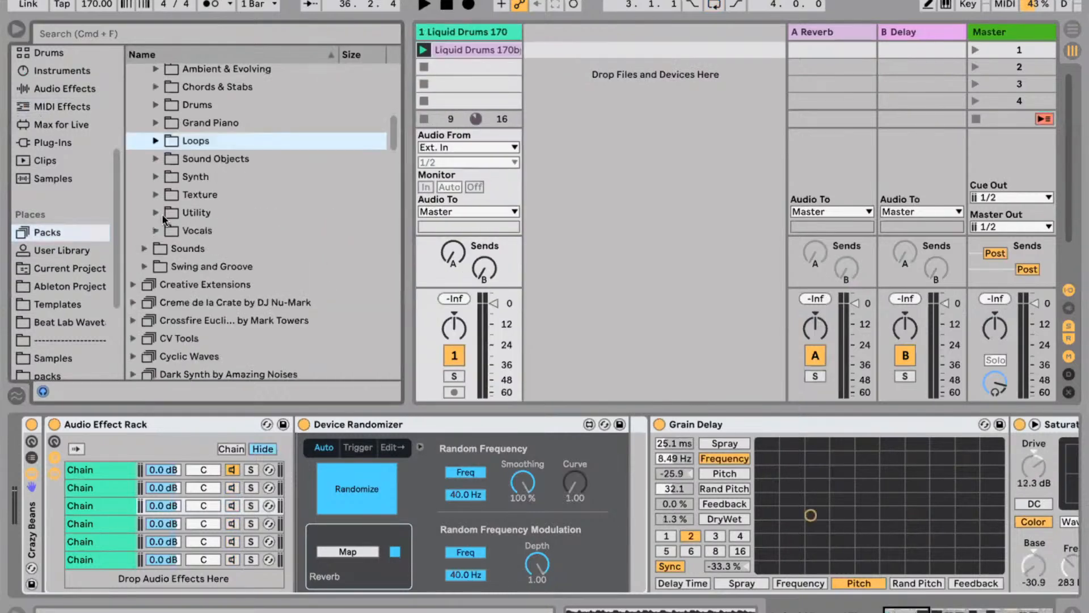
{"action": "scroll", "coordinate": [143, 165], "scroll_direction": "up", "scroll_amount": 3}
{"action": "left_click", "coordinate": [132, 135]}
{"action": "left_click", "coordinate": [132, 135]}
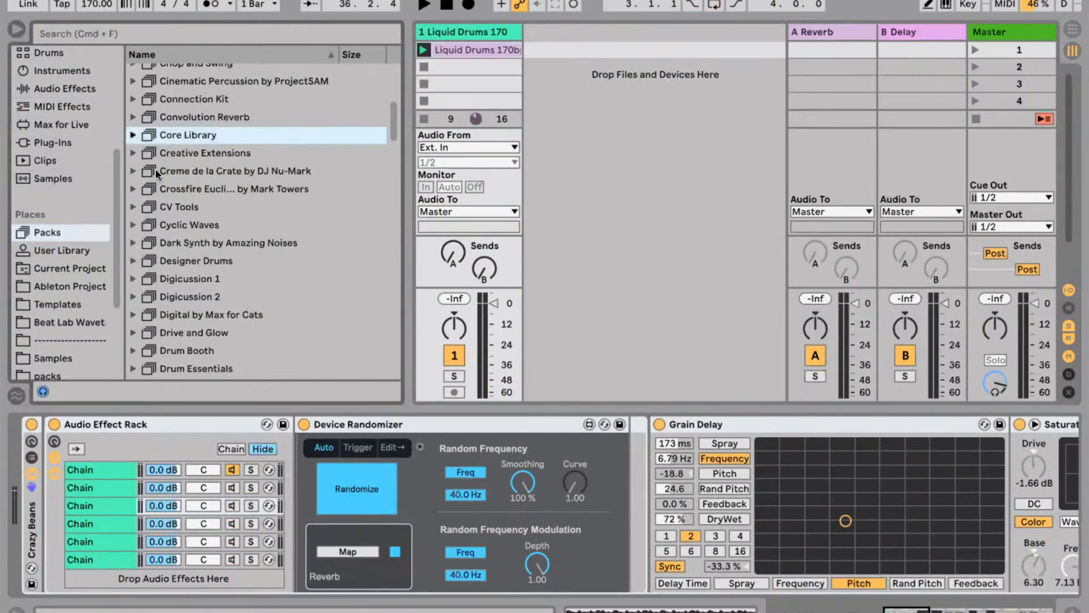
Look through the browser's collections, categories and places.
{"action": "scroll", "coordinate": [172, 209], "scroll_direction": "up", "scroll_amount": 5}
{"action": "scroll", "coordinate": [172, 216], "scroll_direction": "down", "scroll_amount": 5}
{"action": "scroll", "coordinate": [59, 203], "scroll_direction": "down", "scroll_amount": 4}
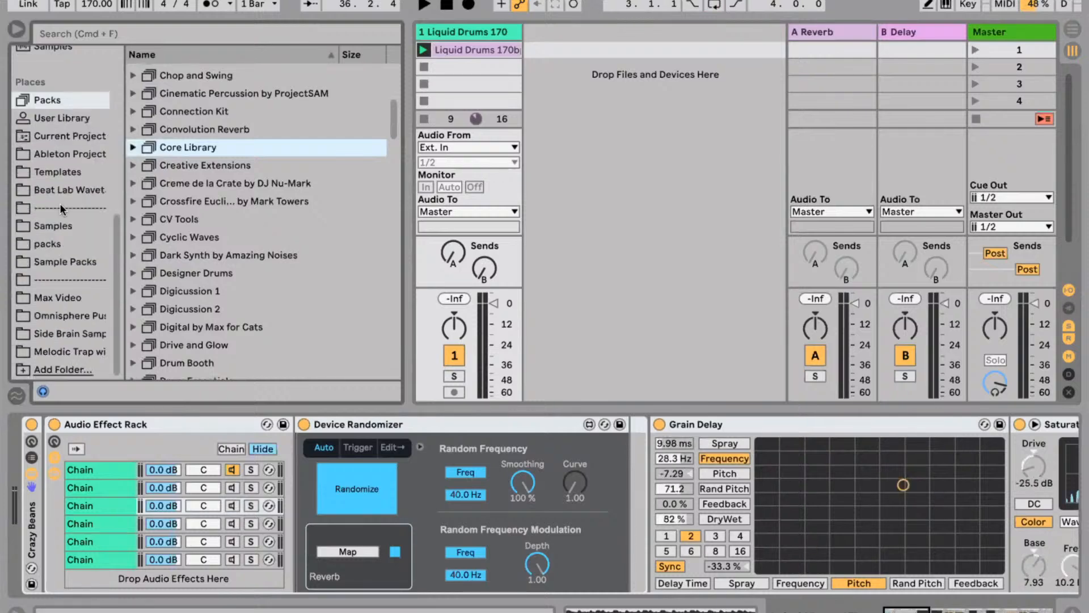
{"action": "scroll", "coordinate": [57, 219], "scroll_direction": "up", "scroll_amount": 4}
{"action": "scroll", "coordinate": [54, 219], "scroll_direction": "down", "scroll_amount": 4}
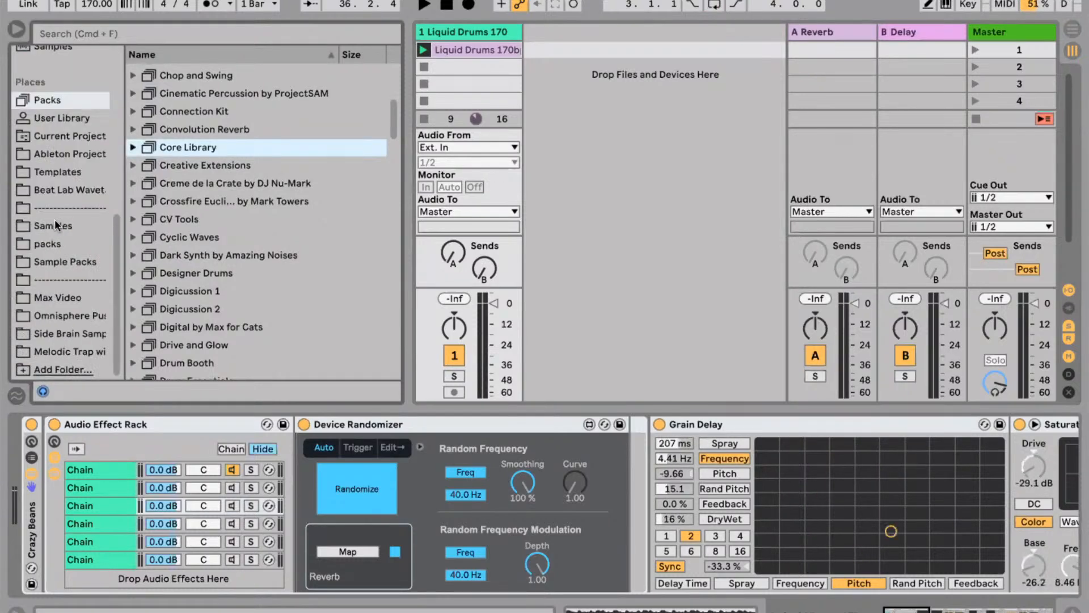
{"action": "scroll", "coordinate": [73, 226], "scroll_direction": "up", "scroll_amount": 4}
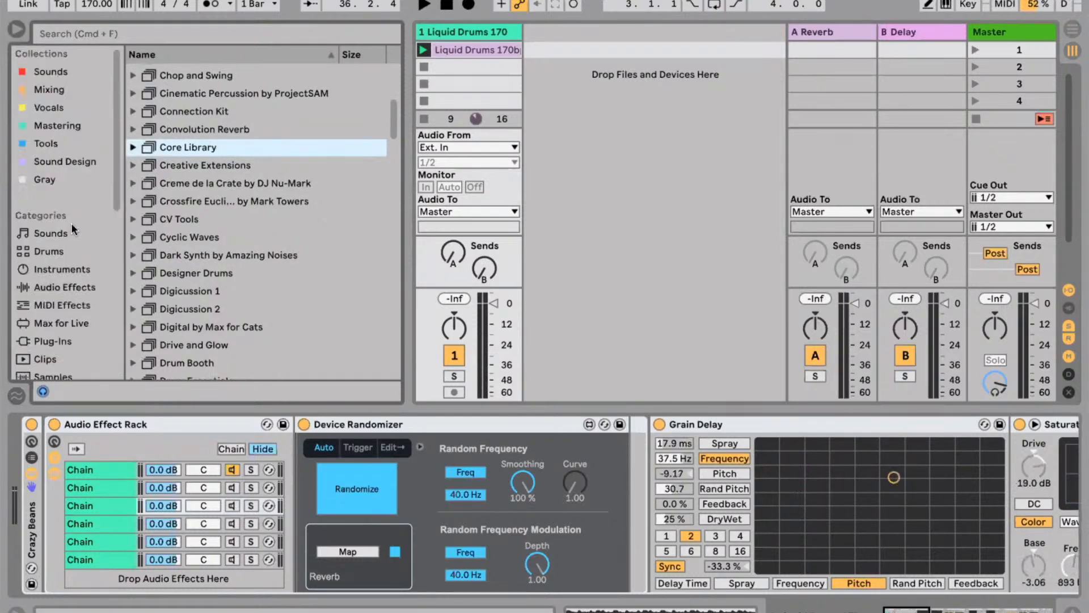
{"action": "scroll", "coordinate": [72, 226], "scroll_direction": "down", "scroll_amount": 4}
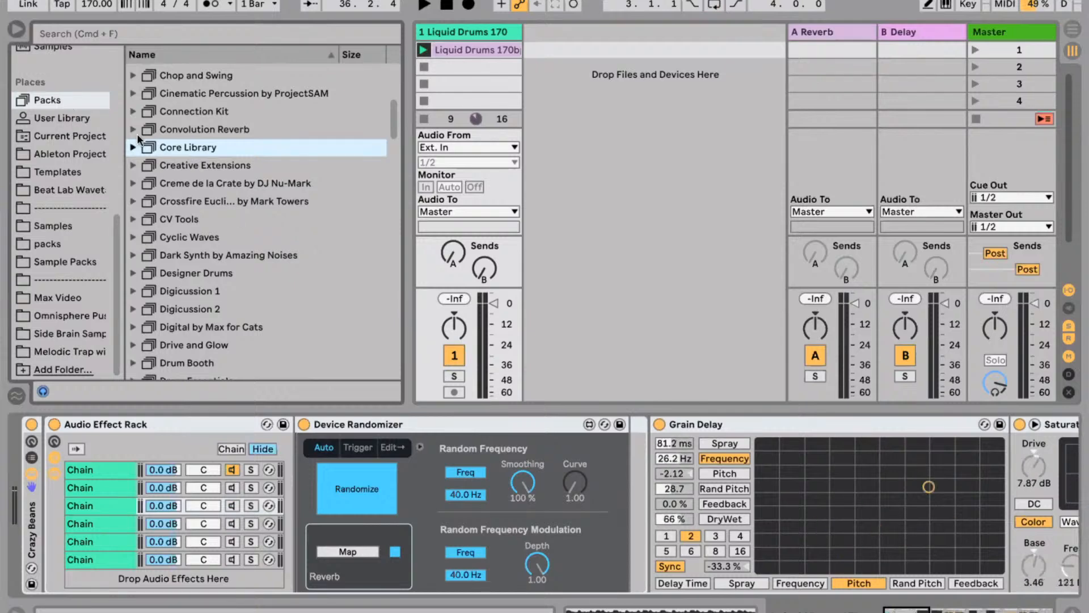
Look through the installed packs and expand the Available Packs list.
{"action": "scroll", "coordinate": [203, 151], "scroll_direction": "down", "scroll_amount": 10}
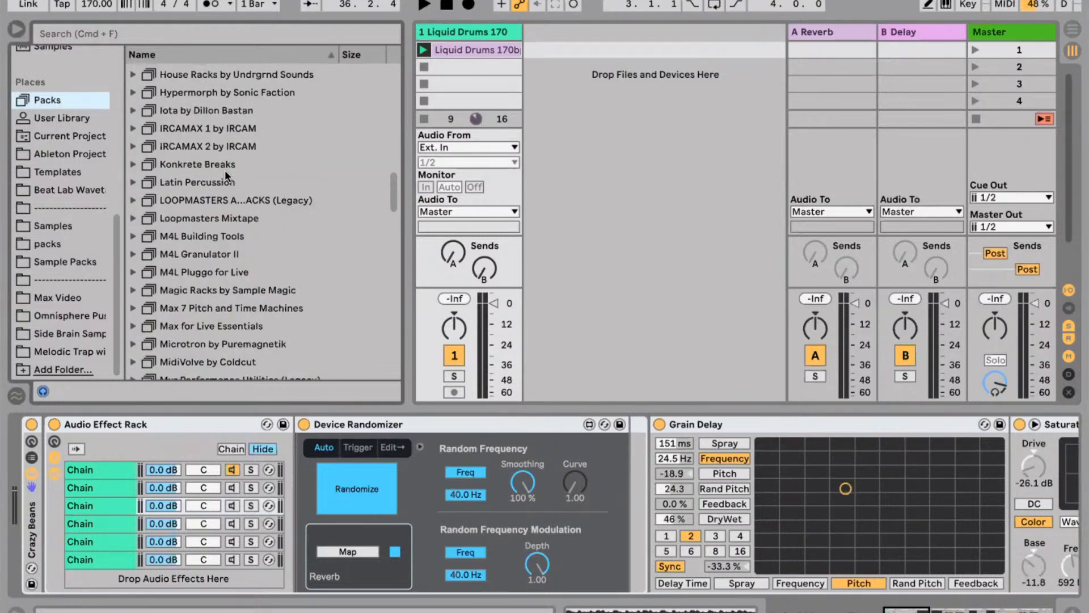
{"action": "scroll", "coordinate": [225, 169], "scroll_direction": "down", "scroll_amount": 15}
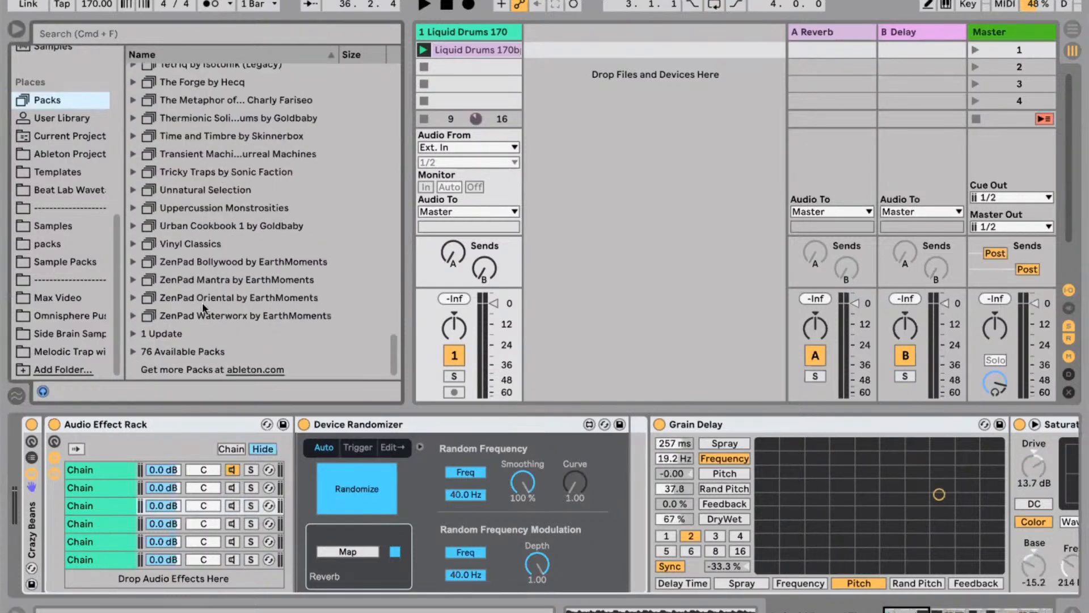
{"action": "left_click", "coordinate": [163, 349]}
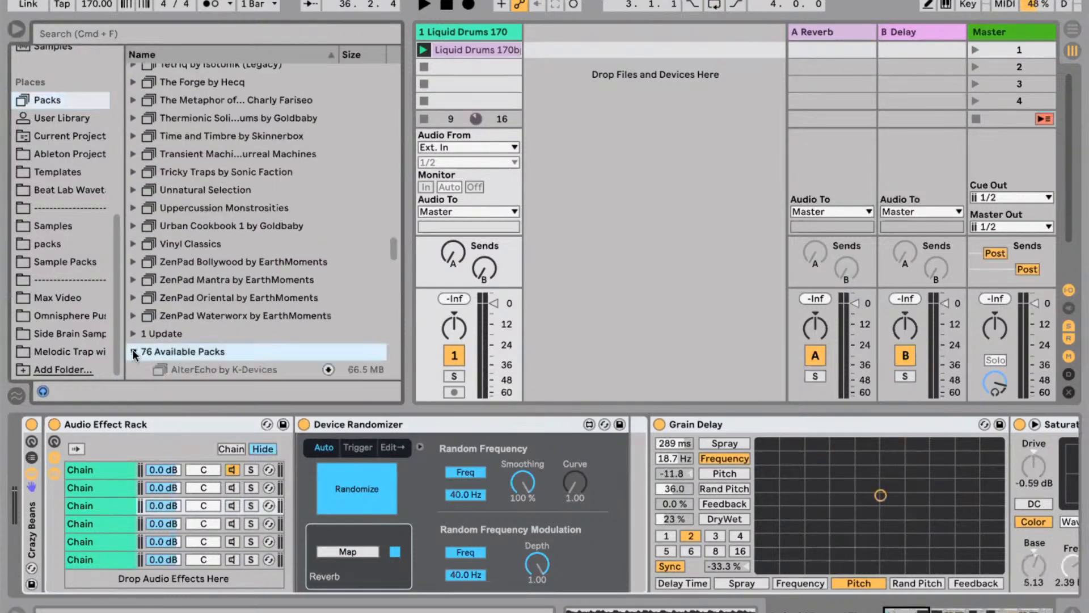
{"action": "scroll", "coordinate": [227, 227], "scroll_direction": "up", "scroll_amount": 10}
{"action": "scroll", "coordinate": [252, 242], "scroll_direction": "up", "scroll_amount": 3}
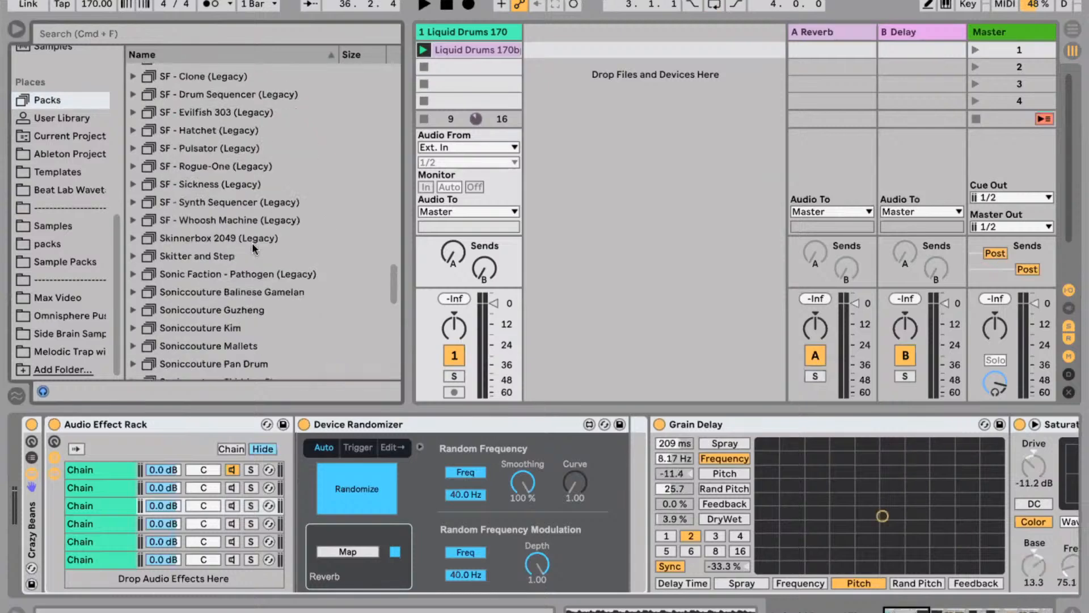
{"action": "scroll", "coordinate": [230, 243], "scroll_direction": "up", "scroll_amount": 12}
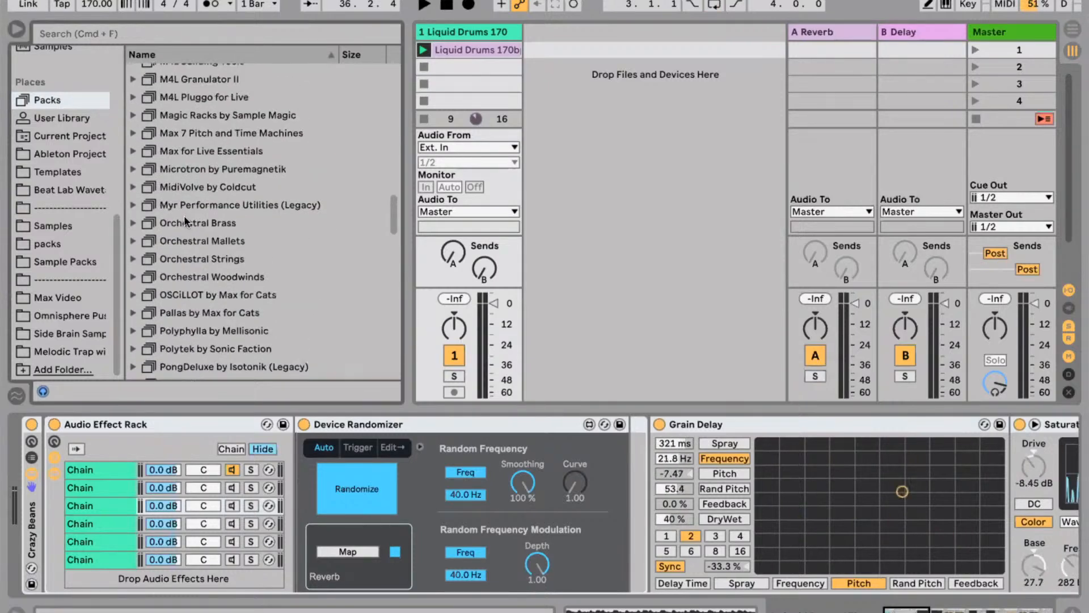
Expand the Max for Live Essentials pack and go through its audio effect, instrument and other folders, ending on Max Audio Effect.
{"action": "left_click", "coordinate": [221, 151]}
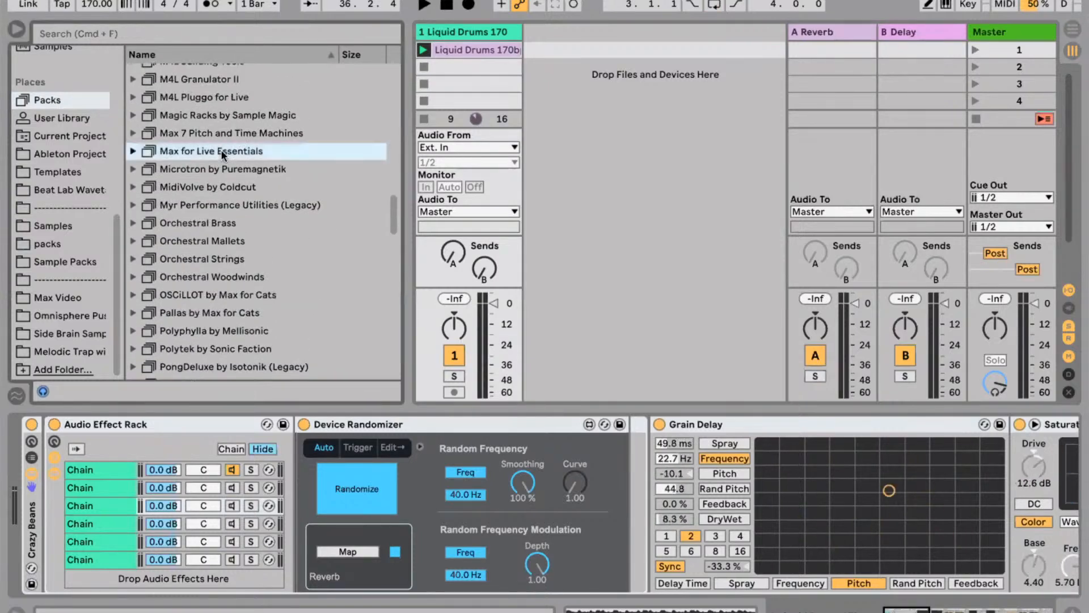
{"action": "key", "text": "Right"}
{"action": "key", "text": "Down"}
{"action": "key", "text": "Down"}
{"action": "key", "text": "Down"}
{"action": "key", "text": "Down"}
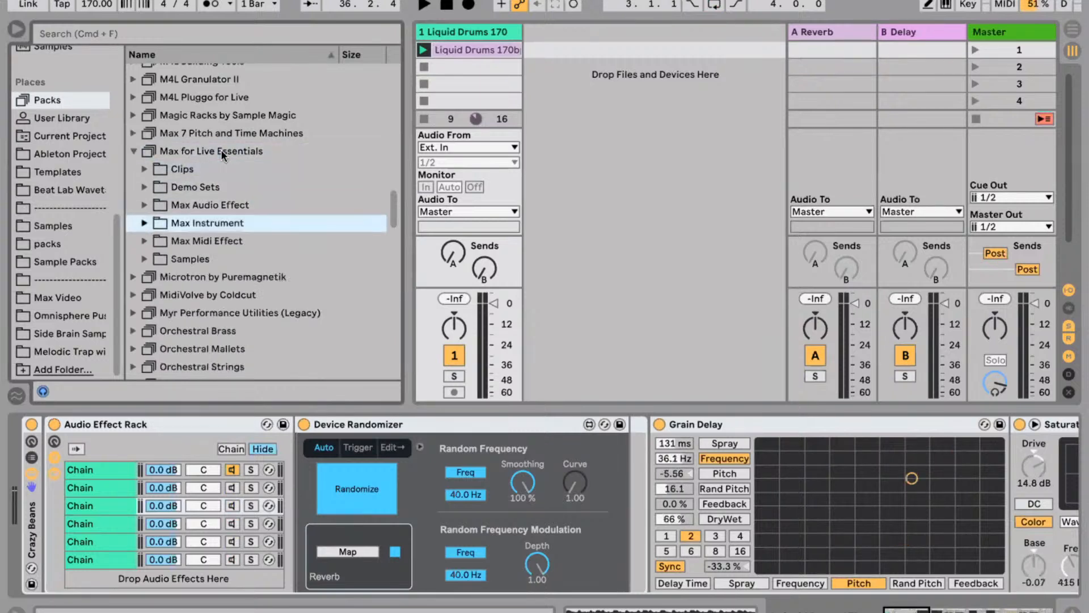
{"action": "key", "text": "Up"}
{"action": "key", "text": "Up"}
{"action": "key", "text": "Up"}
{"action": "key", "text": "Up"}
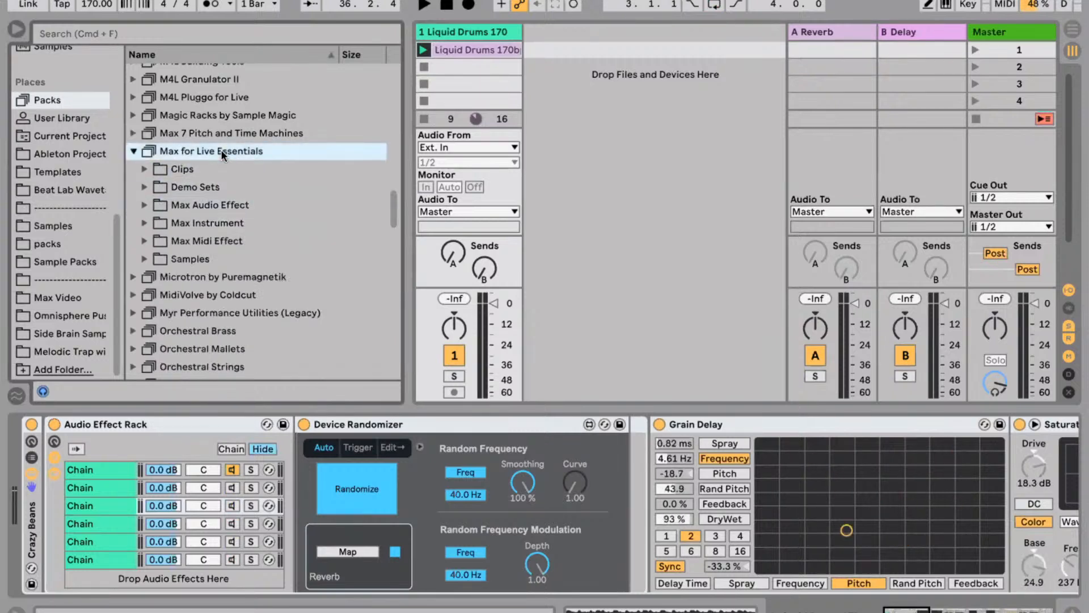
{"action": "key", "text": "Down"}
{"action": "key", "text": "Down"}
{"action": "key", "text": "Up"}
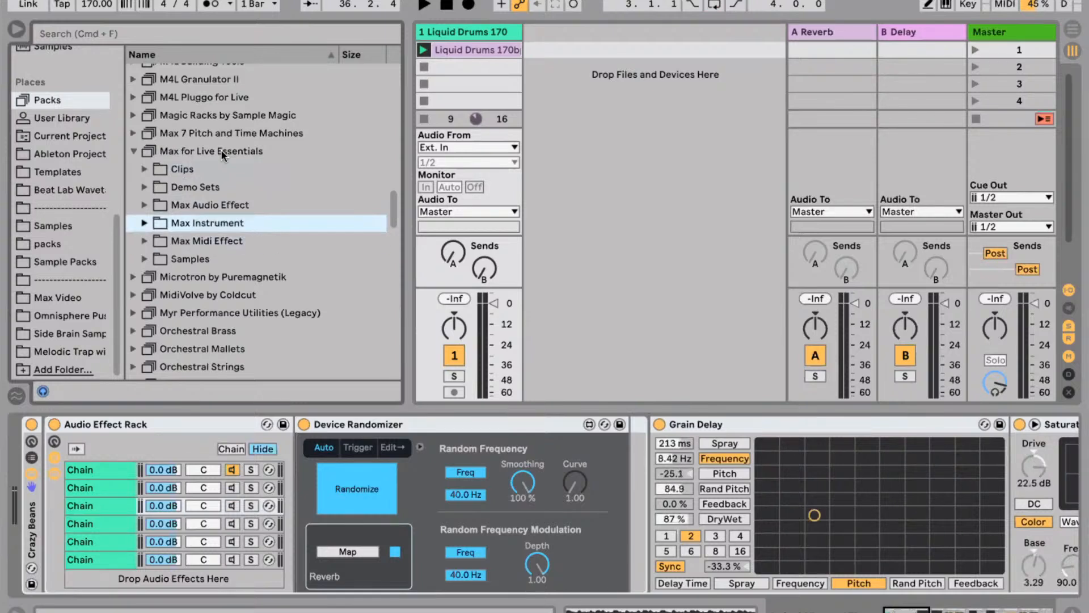
{"action": "key", "text": "Up"}
{"action": "key", "text": "Up"}
{"action": "key", "text": "Down"}
{"action": "key", "text": "Down"}
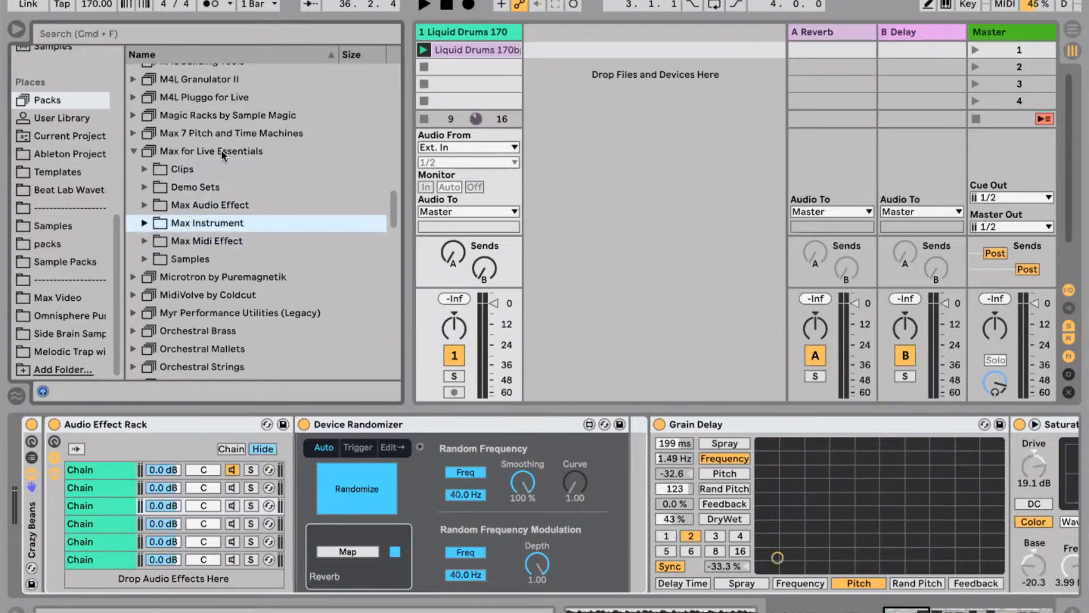
{"action": "key", "text": "Up"}
Switch to the web browser and look through the Beat Lab channel's YouTube playlists.
{"action": "key", "text": "super+Tab"}
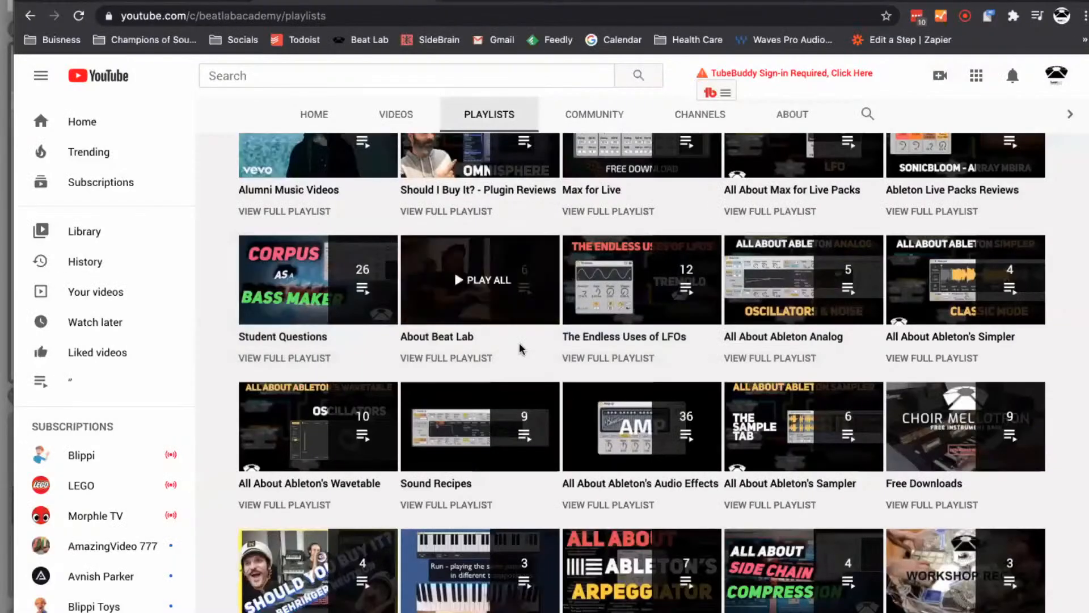
{"action": "scroll", "coordinate": [521, 349], "scroll_direction": "up", "scroll_amount": 5}
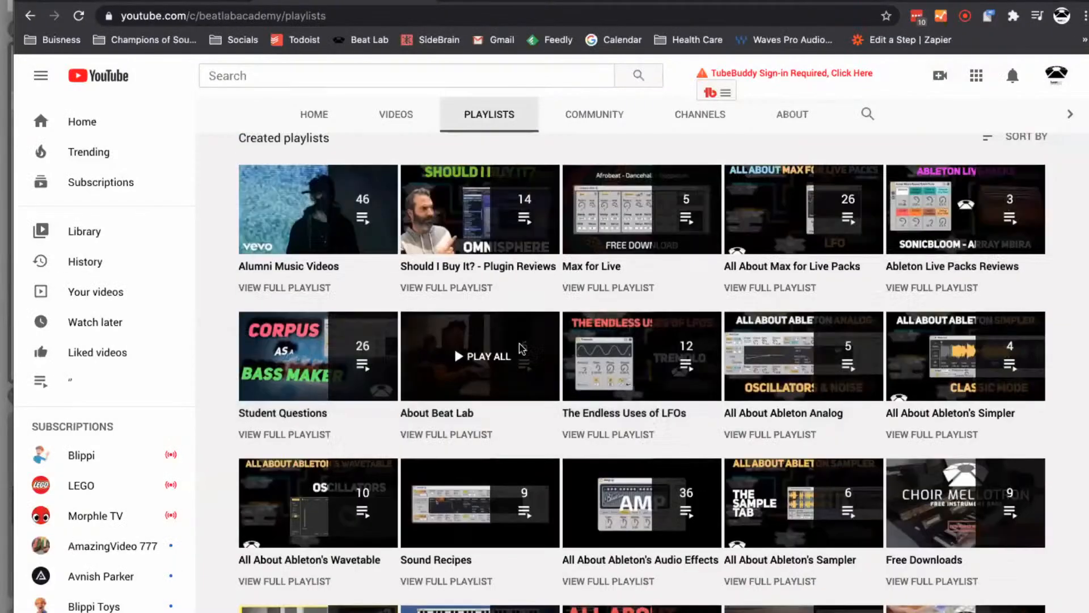
{"action": "scroll", "coordinate": [679, 357], "scroll_direction": "down", "scroll_amount": 9}
{"action": "scroll", "coordinate": [698, 353], "scroll_direction": "up", "scroll_amount": 6}
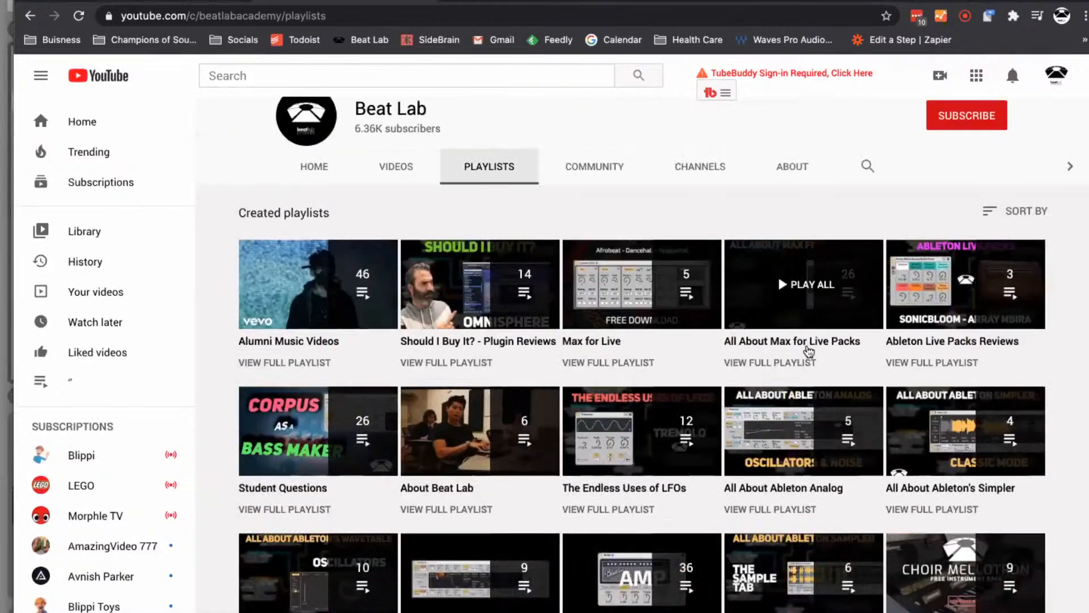
Open the All About Max for Live Packs playlist and look through its videos.
{"action": "left_click", "coordinate": [809, 351]}
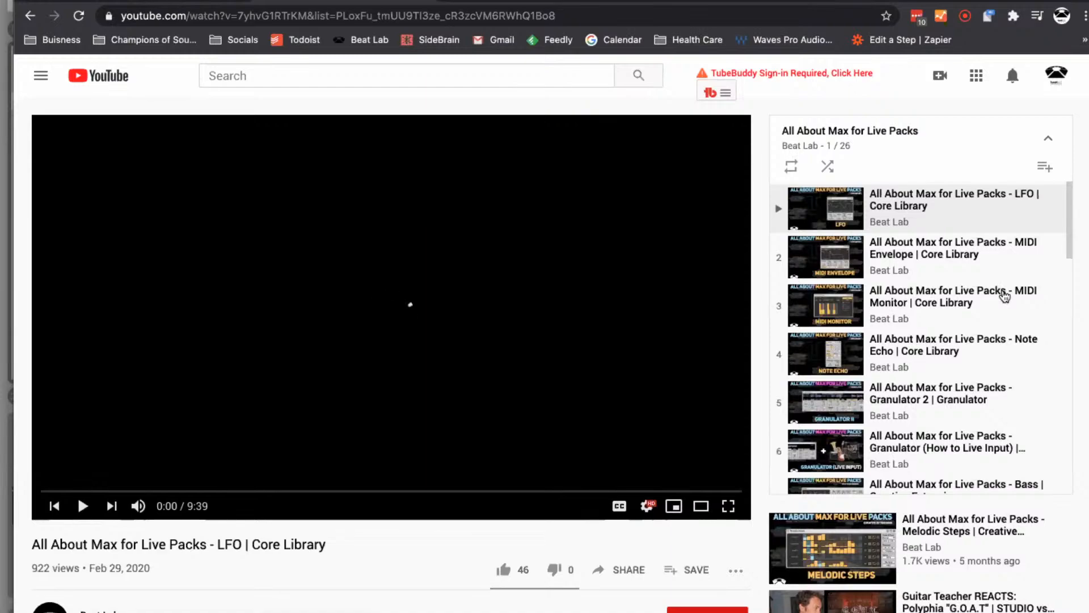
{"action": "scroll", "coordinate": [1004, 297], "scroll_direction": "down", "scroll_amount": 10}
{"action": "scroll", "coordinate": [1004, 297], "scroll_direction": "down", "scroll_amount": 10}
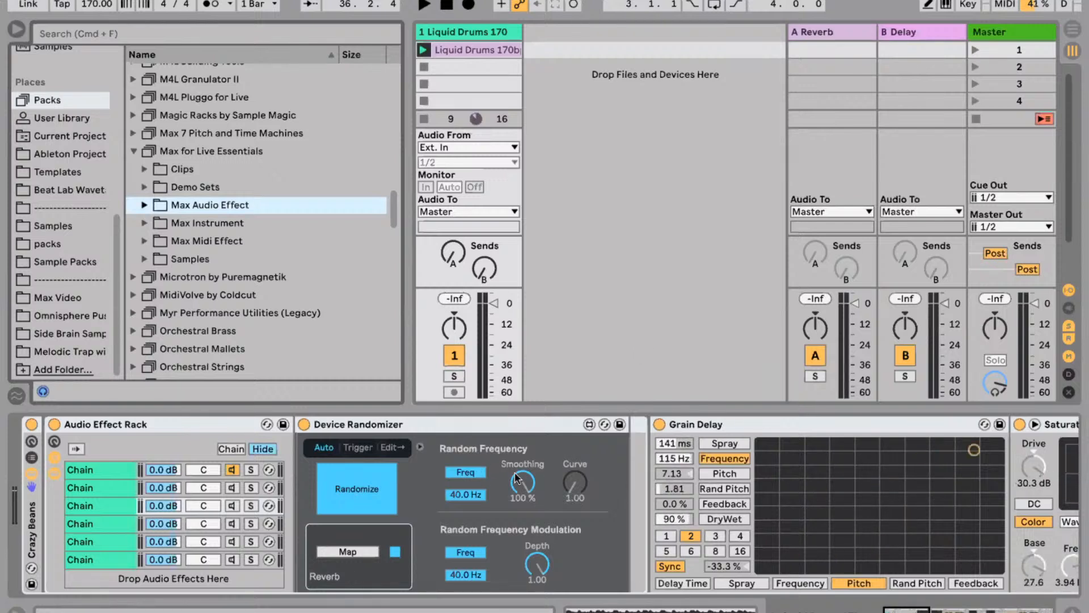
Back in Live, examine the Crazy Beans rack's devices, from Device Randomizer and Grain Delay through Reverb and Phaser to Resonators.
{"action": "scroll", "coordinate": [544, 477], "scroll_direction": "right", "scroll_amount": 15}
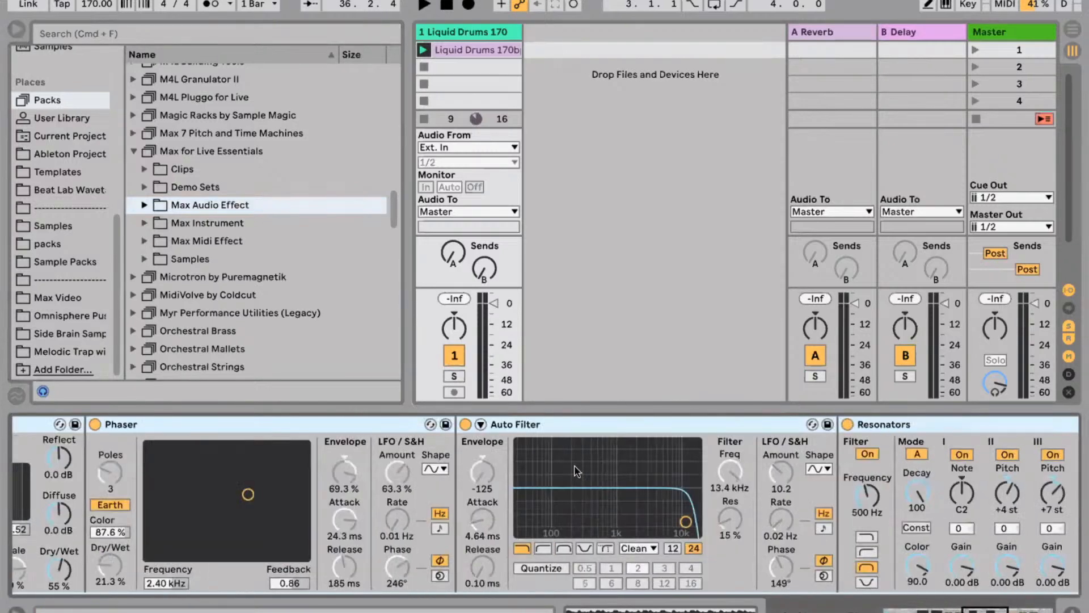
{"action": "scroll", "coordinate": [575, 466], "scroll_direction": "left", "scroll_amount": 12}
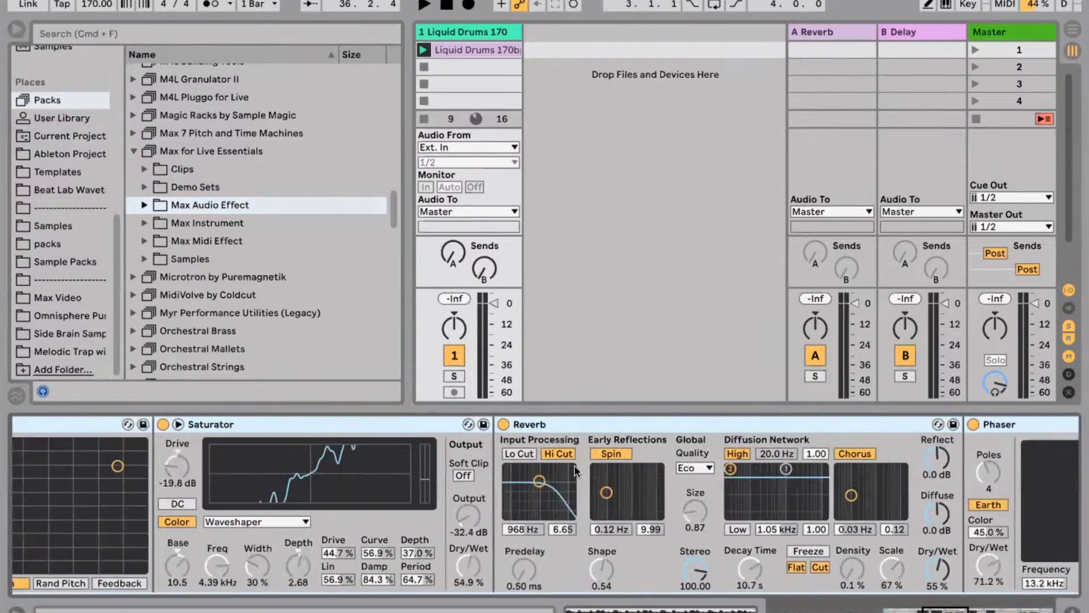
{"action": "scroll", "coordinate": [575, 470], "scroll_direction": "left", "scroll_amount": 8}
{"action": "scroll", "coordinate": [574, 469], "scroll_direction": "right", "scroll_amount": 7}
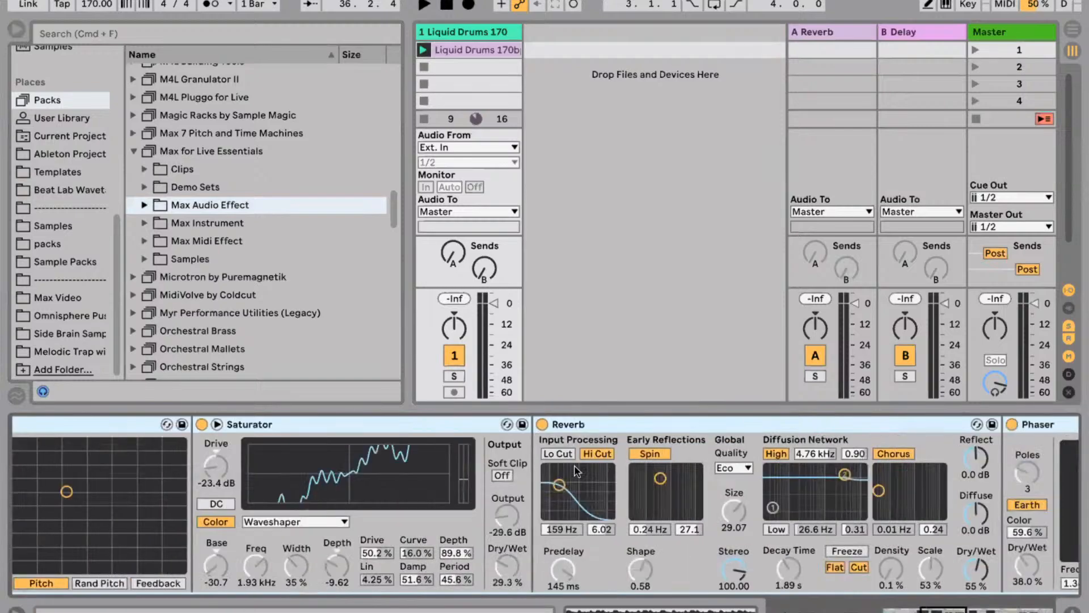
{"action": "scroll", "coordinate": [576, 470], "scroll_direction": "right", "scroll_amount": 10}
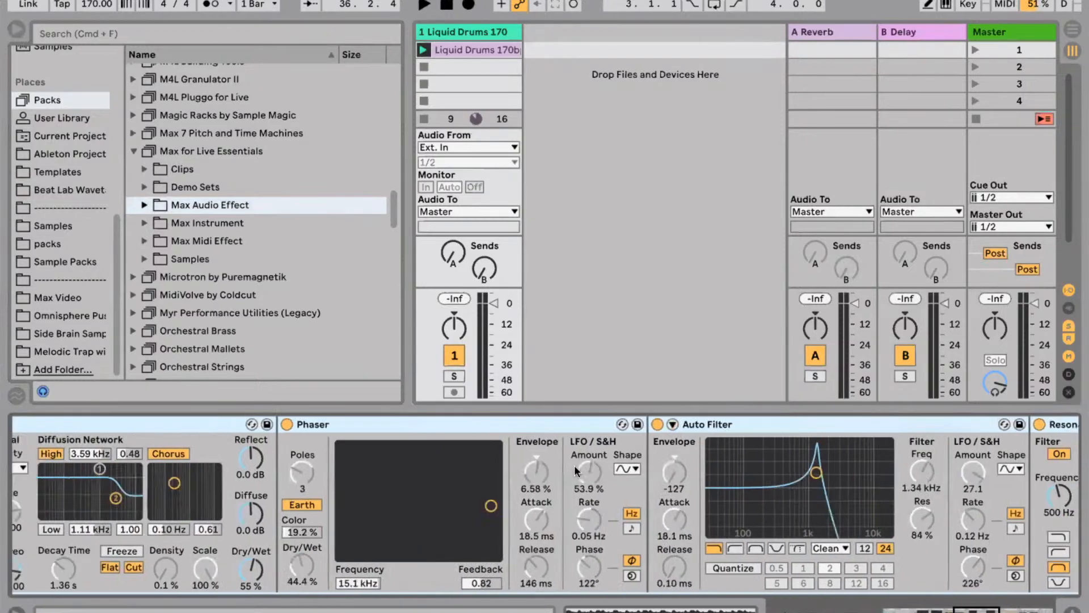
{"action": "scroll", "coordinate": [574, 465], "scroll_direction": "left", "scroll_amount": 12}
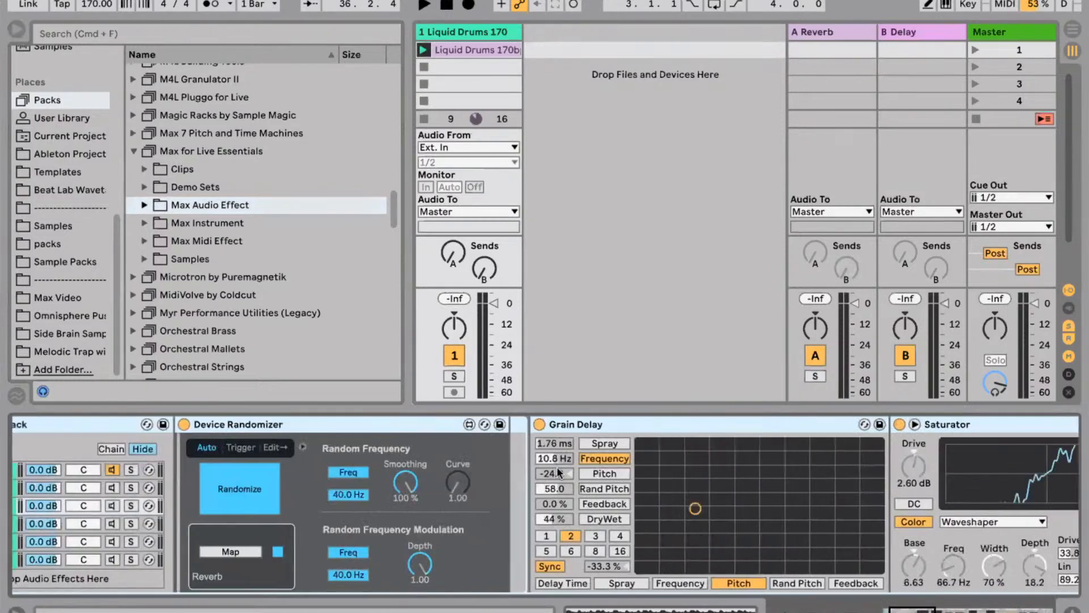
{"action": "scroll", "coordinate": [544, 467], "scroll_direction": "left", "scroll_amount": 6}
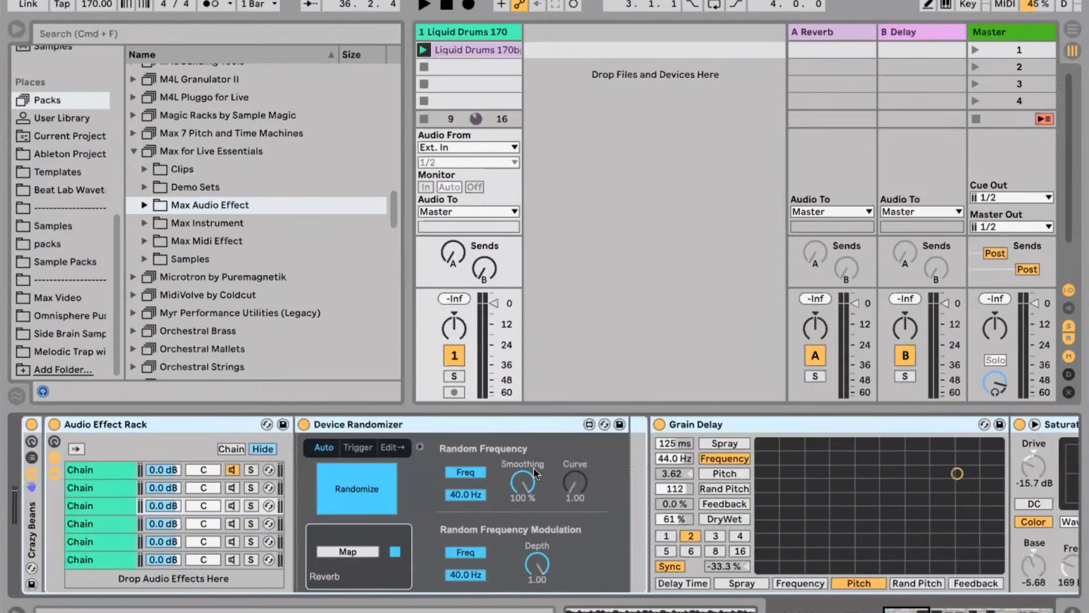
Activate the second through sixth chains of the Audio Effect Rack.
{"action": "left_click", "coordinate": [232, 487]}
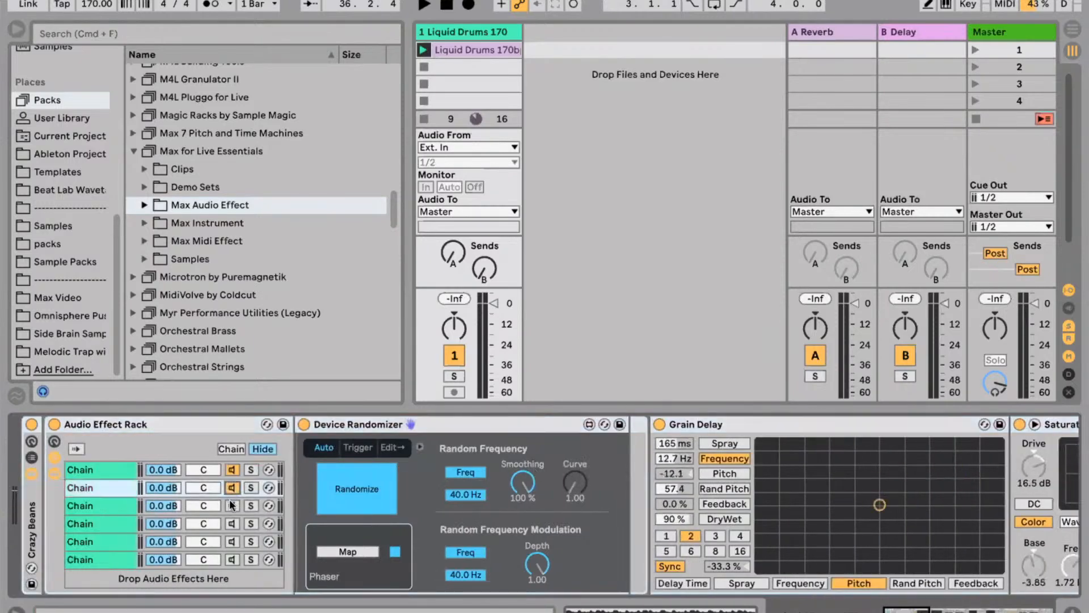
{"action": "left_click", "coordinate": [232, 505]}
{"action": "left_click", "coordinate": [232, 523]}
{"action": "left_click", "coordinate": [231, 542]}
{"action": "left_click", "coordinate": [231, 559]}
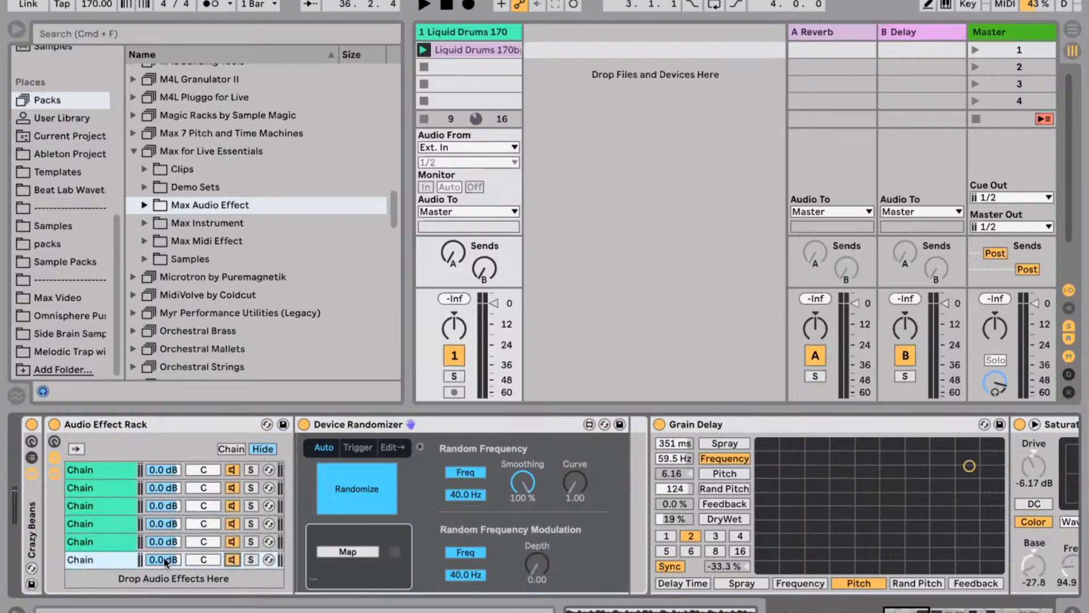
Step through the Audio Effect Rack's chains from the fifth up to the first to compare their Device Randomizers.
{"action": "left_click", "coordinate": [103, 524]}
{"action": "left_click", "coordinate": [104, 506]}
{"action": "left_click", "coordinate": [106, 488]}
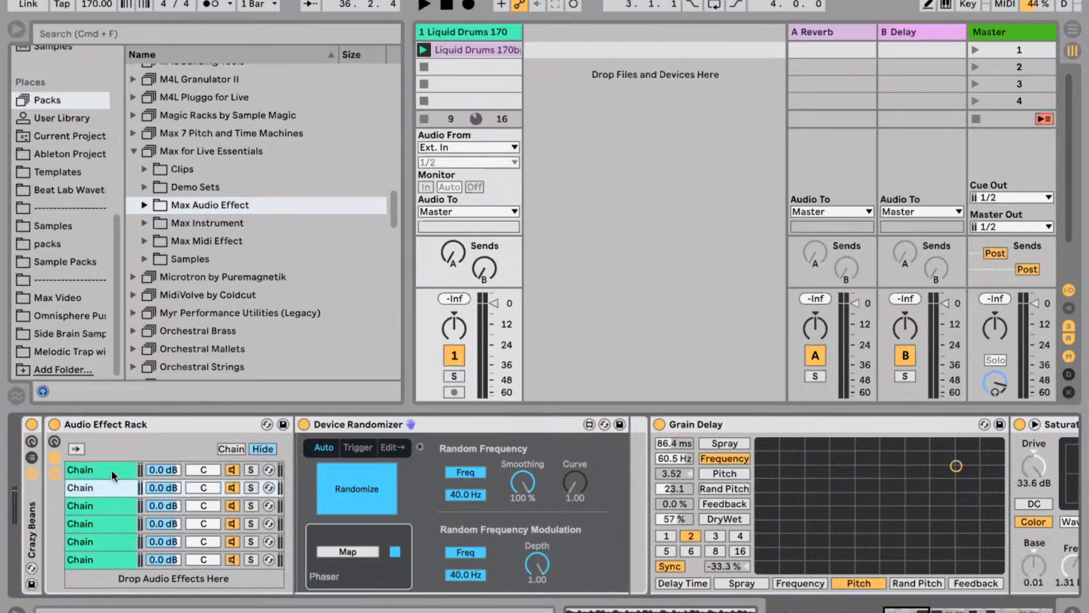
{"action": "left_click", "coordinate": [111, 471]}
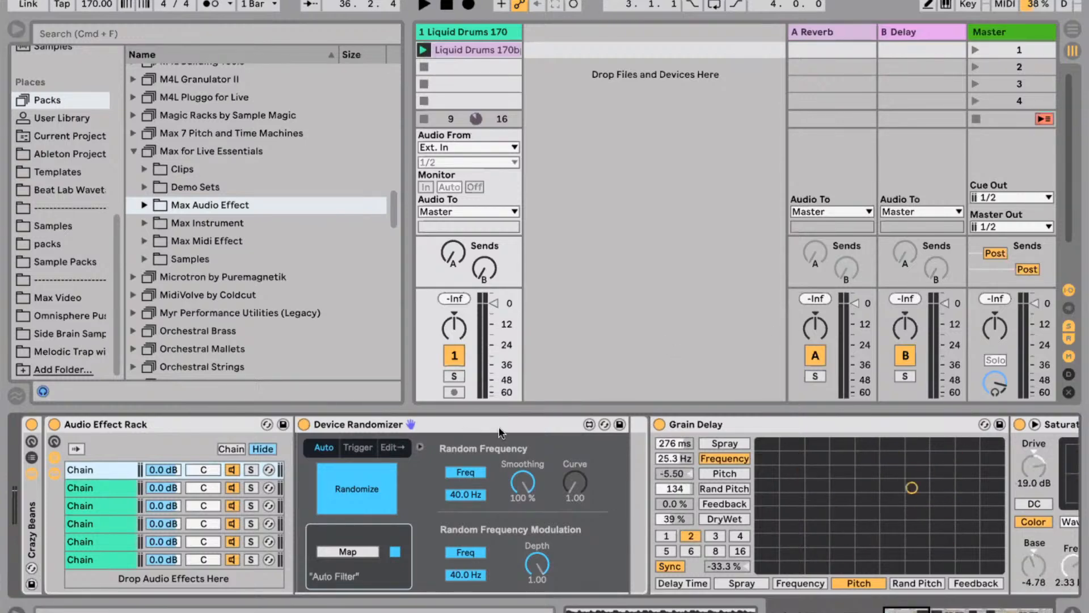
Examine the devices driven by the first chain, from Grain Delay and Saturator to the closing Limiter.
{"action": "scroll", "coordinate": [569, 420], "scroll_direction": "right", "scroll_amount": 10}
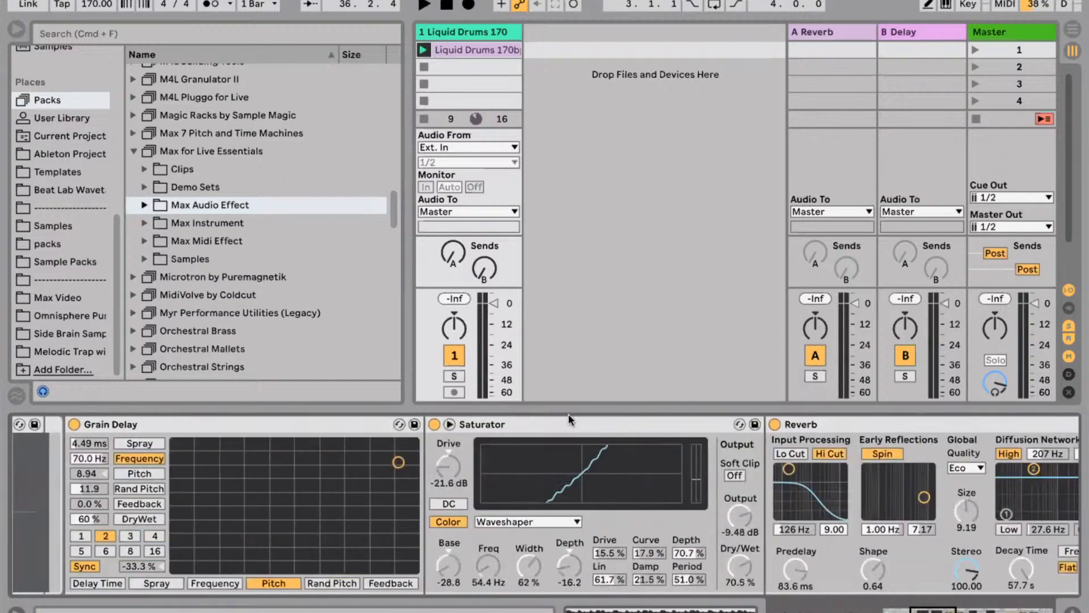
{"action": "scroll", "coordinate": [566, 418], "scroll_direction": "right", "scroll_amount": 10}
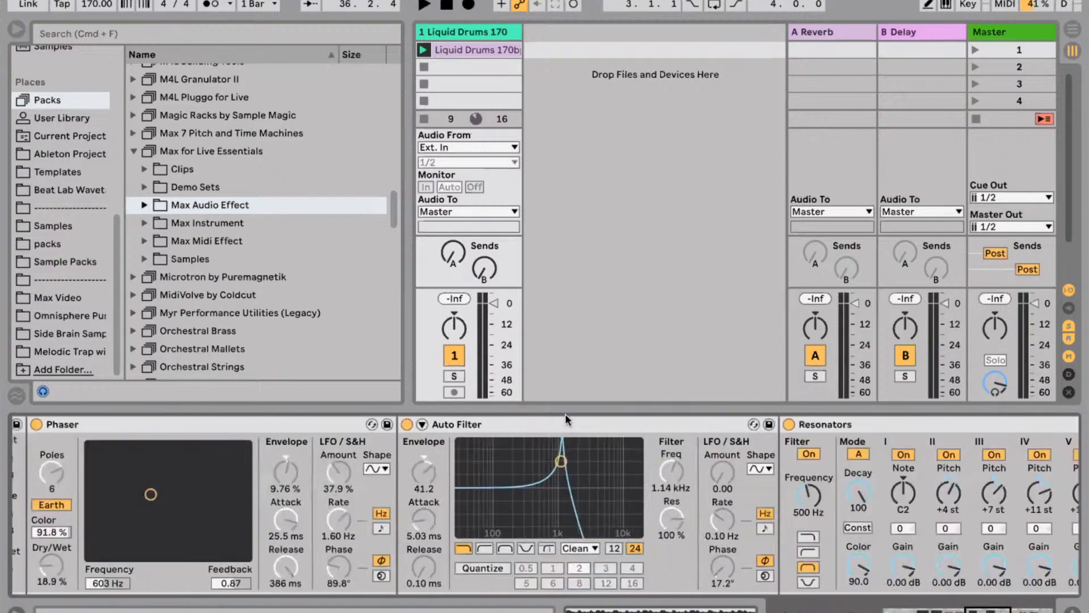
{"action": "scroll", "coordinate": [565, 420], "scroll_direction": "right", "scroll_amount": 5}
{"action": "scroll", "coordinate": [565, 420], "scroll_direction": "left", "scroll_amount": 15}
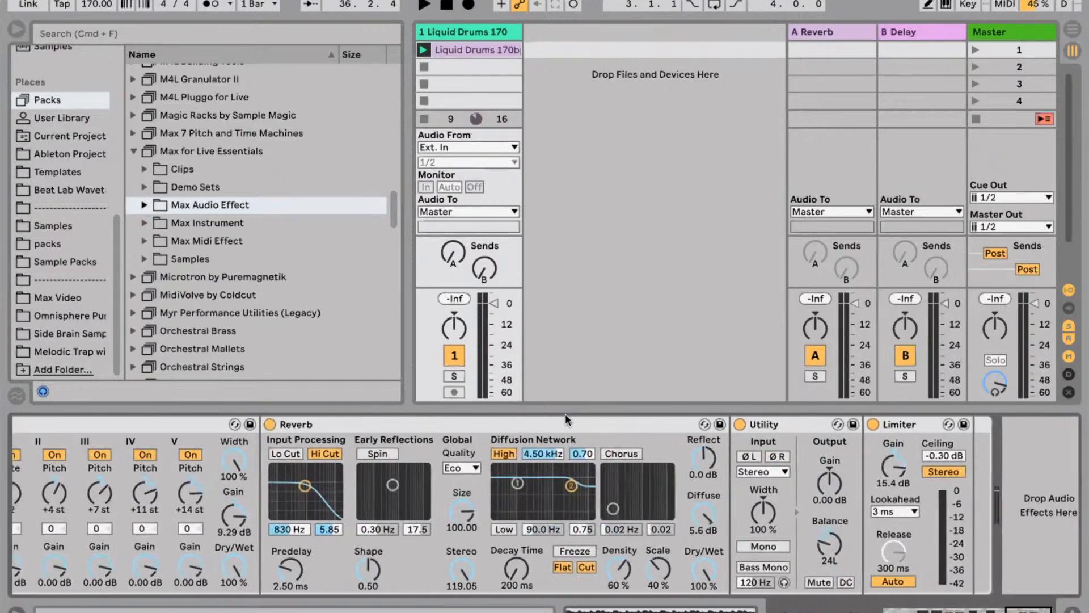
{"action": "scroll", "coordinate": [565, 420], "scroll_direction": "left", "scroll_amount": 10}
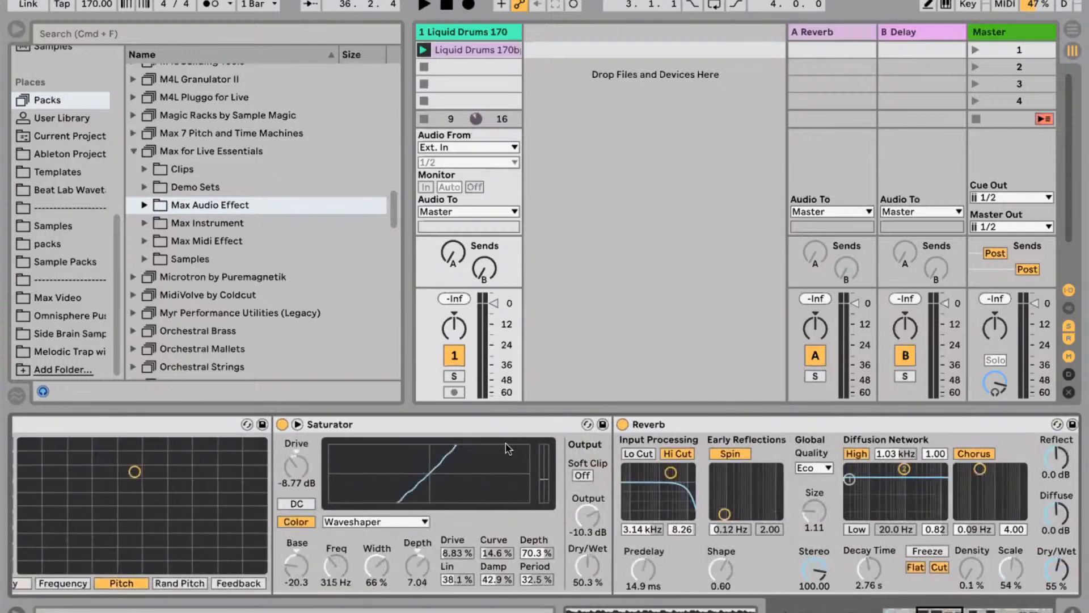
{"action": "left_click", "coordinate": [465, 424]}
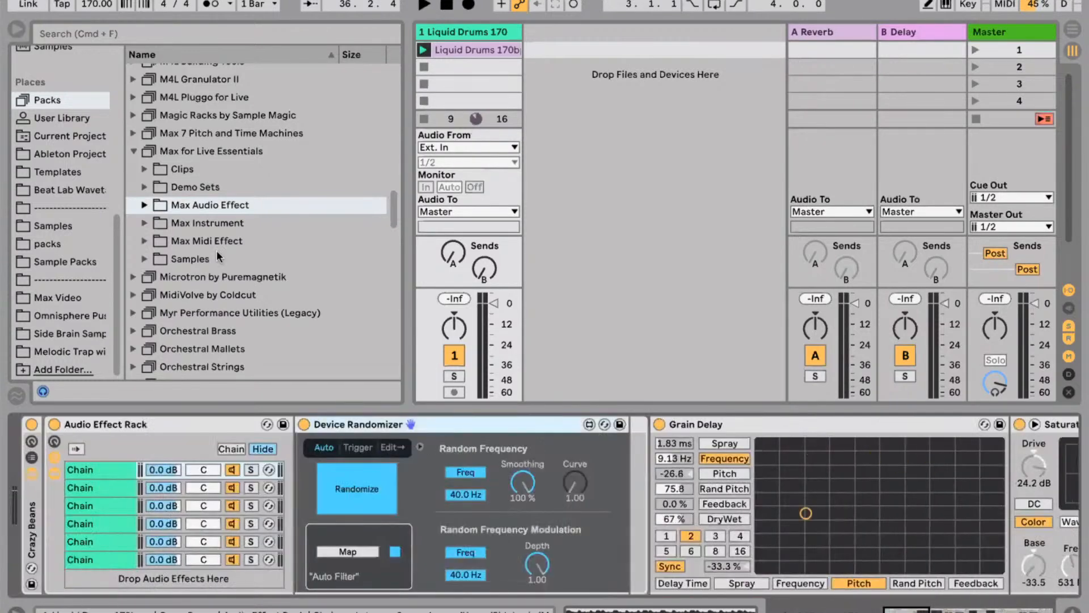
Point out the Max for Live Essentials pack in the browser and the Device Randomizer in the rack.
{"action": "left_click", "coordinate": [228, 204]}
{"action": "scroll", "coordinate": [230, 196], "scroll_direction": "up", "scroll_amount": 1}
{"action": "left_click", "coordinate": [217, 153]}
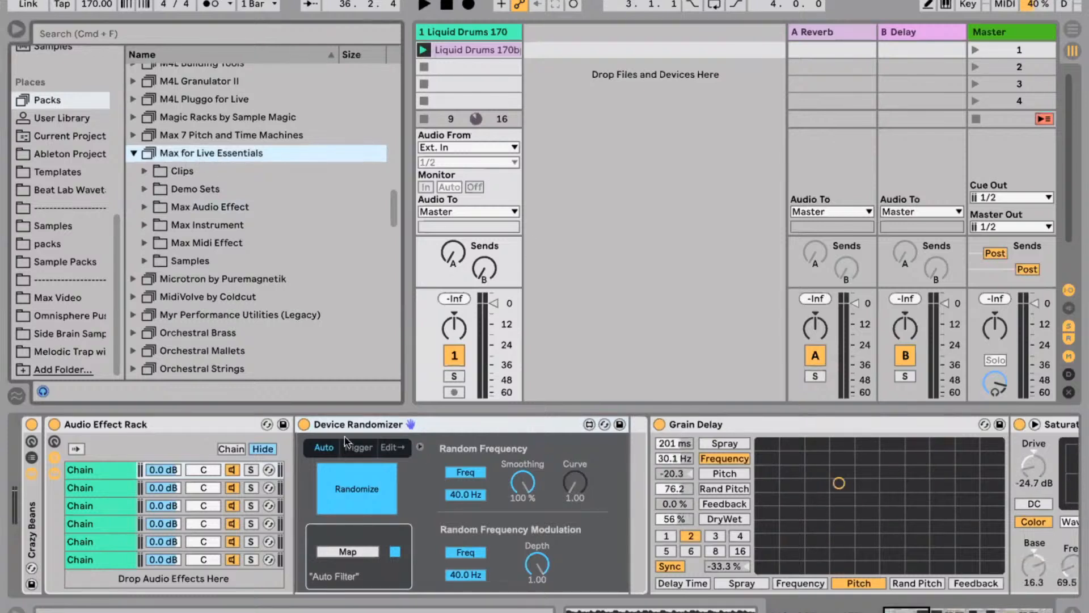
{"action": "left_click", "coordinate": [390, 436]}
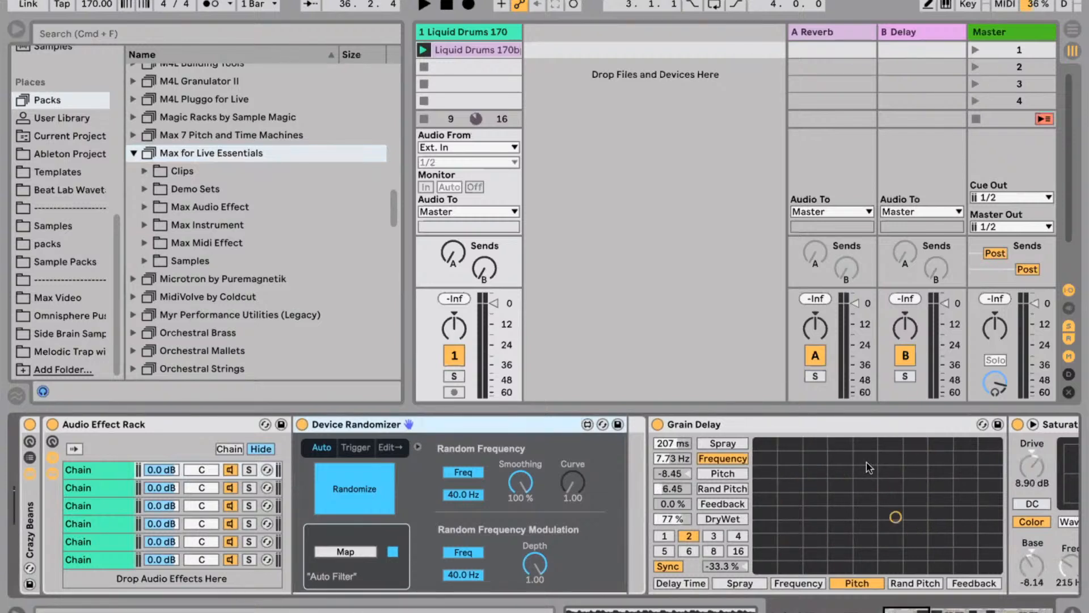
Go through all six chains to check which device each Device Randomizer is mapped to, and view the Grain Delay and Saturator.
{"action": "left_click", "coordinate": [92, 490]}
{"action": "left_click", "coordinate": [93, 508]}
{"action": "left_click", "coordinate": [97, 526]}
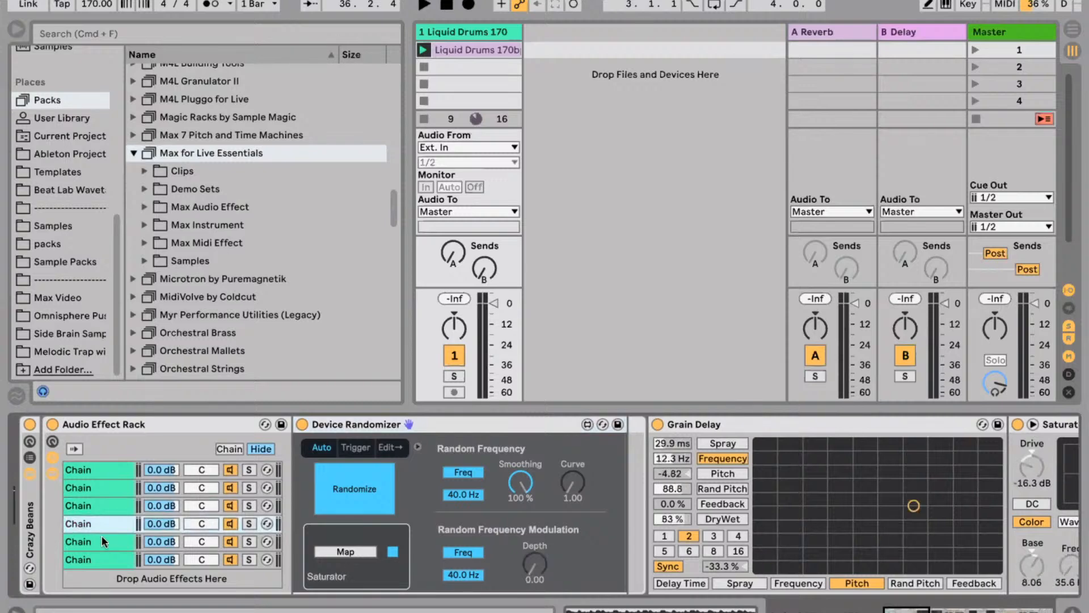
{"action": "left_click", "coordinate": [101, 542]}
{"action": "left_click", "coordinate": [101, 560]}
{"action": "left_click", "coordinate": [104, 542]}
{"action": "left_click", "coordinate": [108, 522]}
{"action": "left_click", "coordinate": [118, 489]}
{"action": "left_click", "coordinate": [122, 472]}
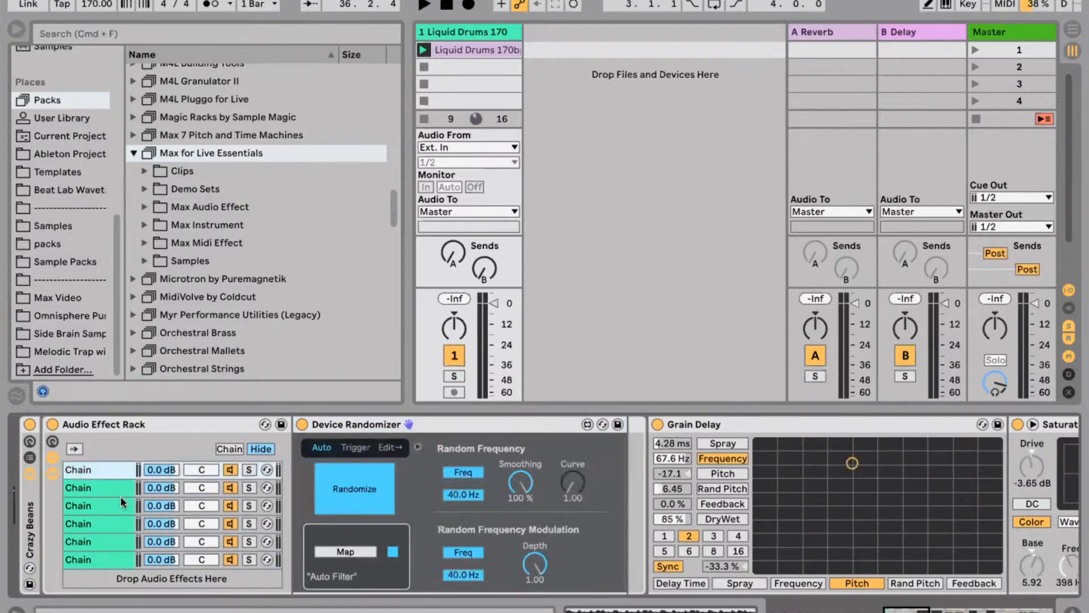
{"action": "left_click", "coordinate": [118, 505]}
{"action": "left_click", "coordinate": [118, 490]}
{"action": "scroll", "coordinate": [841, 525], "scroll_direction": "right", "scroll_amount": 10}
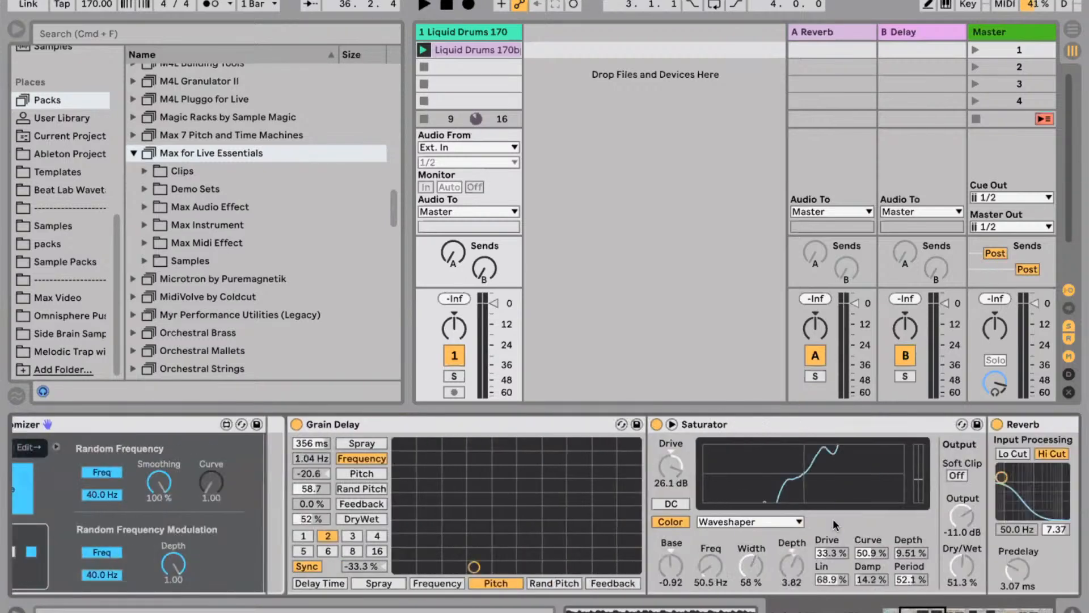
{"action": "scroll", "coordinate": [833, 523], "scroll_direction": "left", "scroll_amount": 10}
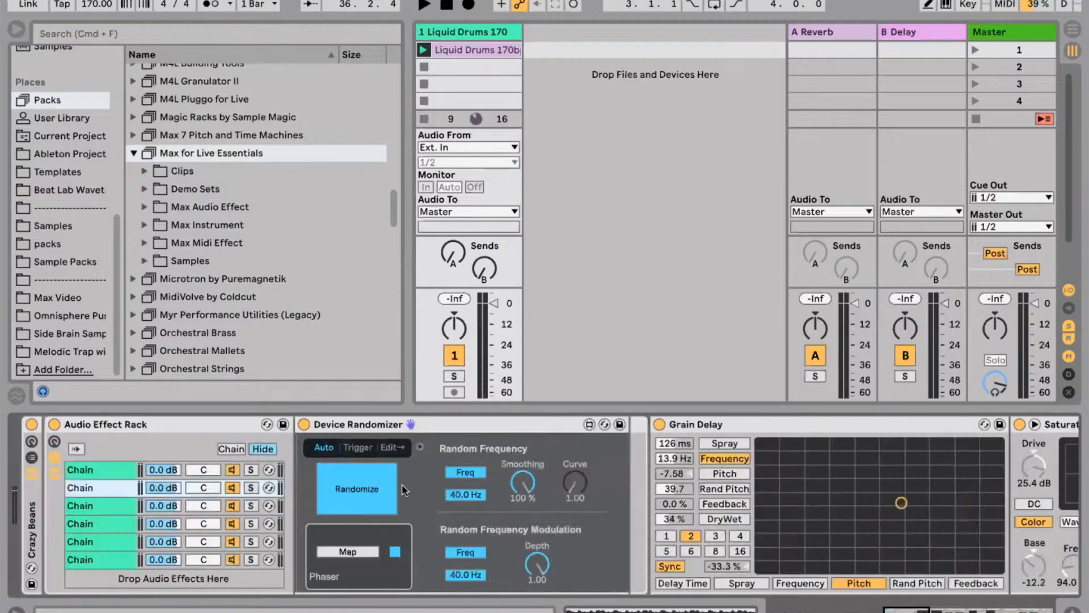
Play the Liquid Drums 170 clip with the Crazy Beans rack bypassed, and again with the rack reactivated.
{"action": "left_click", "coordinate": [23, 425]}
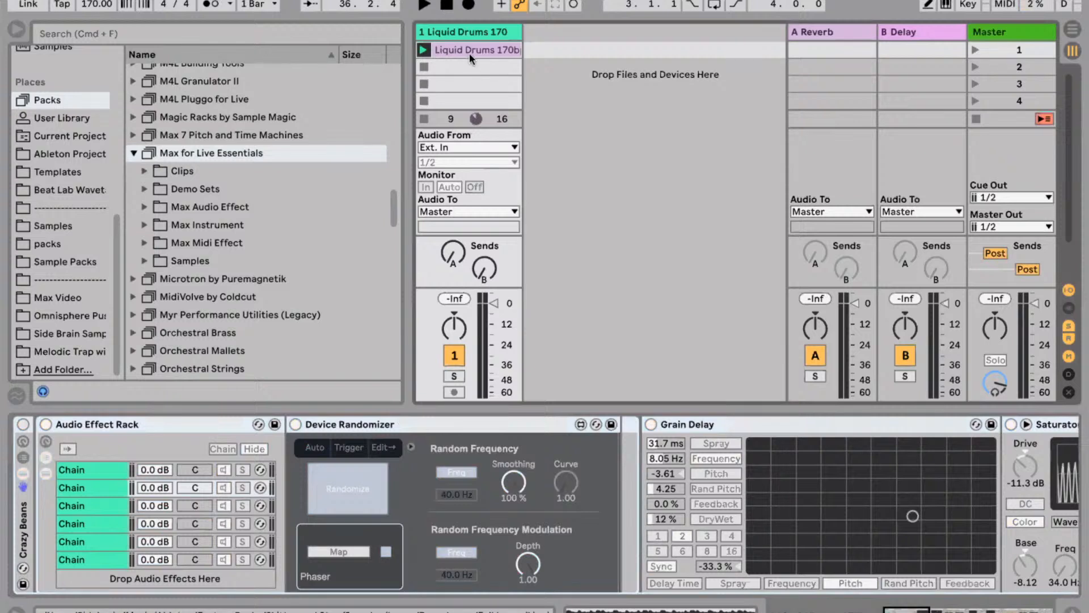
{"action": "key", "text": "space"}
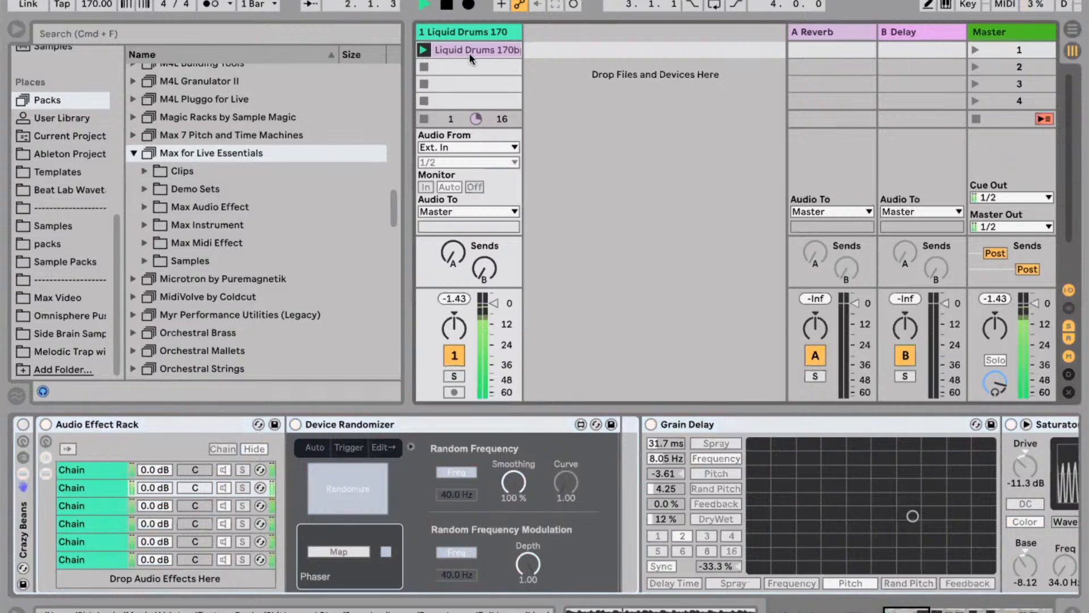
{"action": "key", "text": "space"}
{"action": "left_click", "coordinate": [22, 425]}
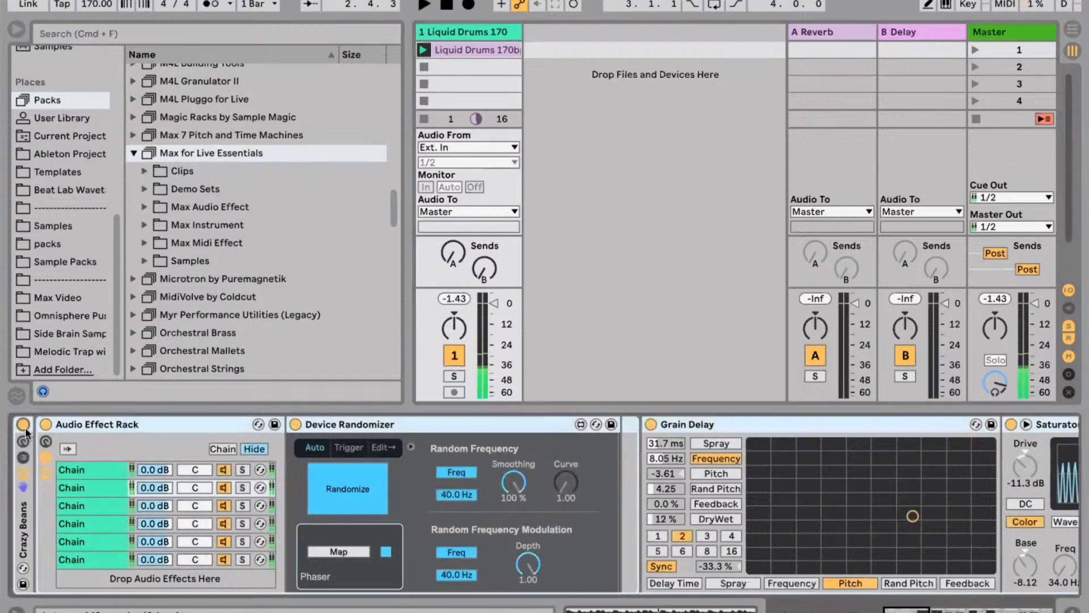
{"action": "key", "text": "space"}
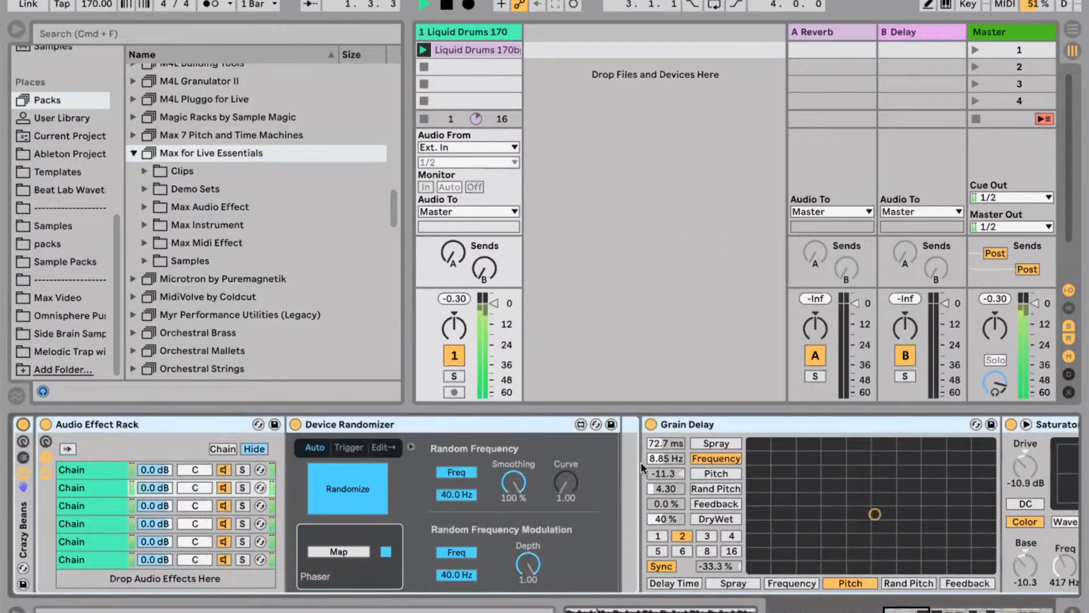
Watch the rack's devices from Grain Delay to Resonators while the drum loop plays, and stop the track's clip.
{"action": "scroll", "coordinate": [641, 462], "scroll_direction": "right", "scroll_amount": 10}
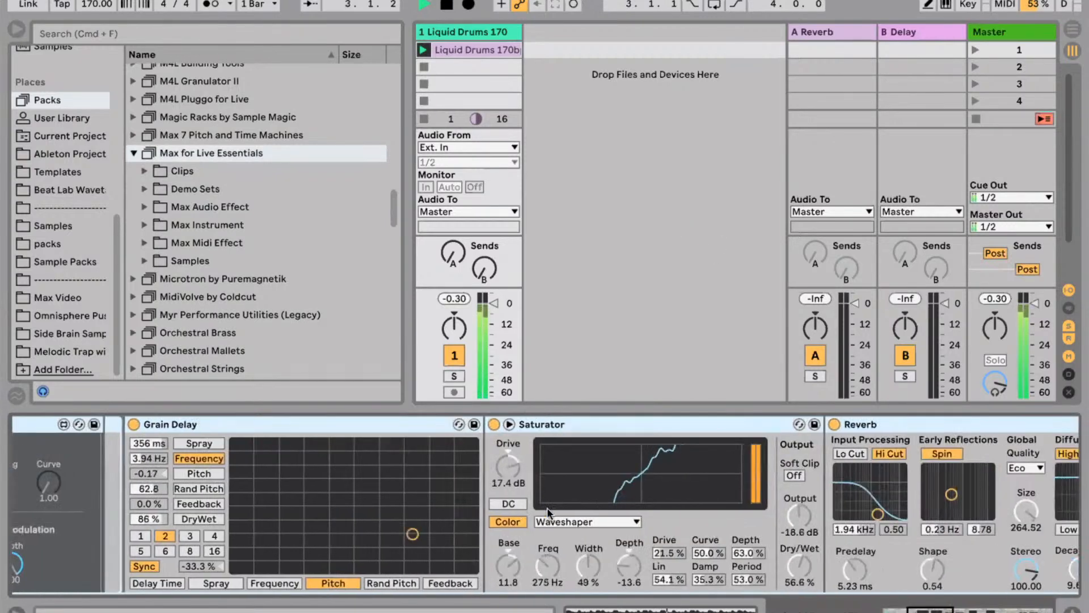
{"action": "scroll", "coordinate": [640, 489], "scroll_direction": "right", "scroll_amount": 15}
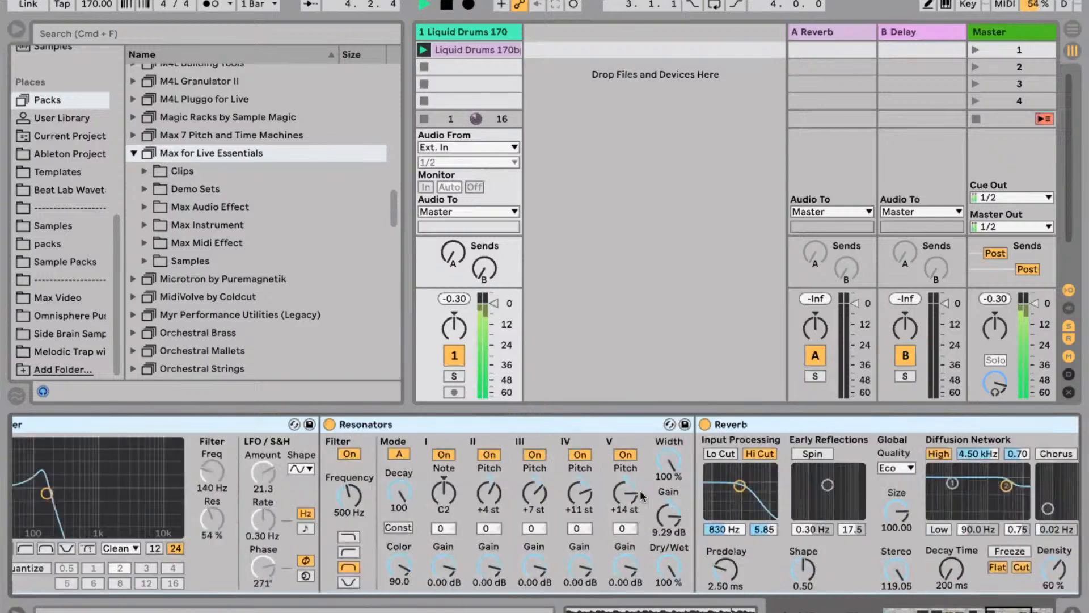
{"action": "scroll", "coordinate": [550, 465], "scroll_direction": "left", "scroll_amount": 5}
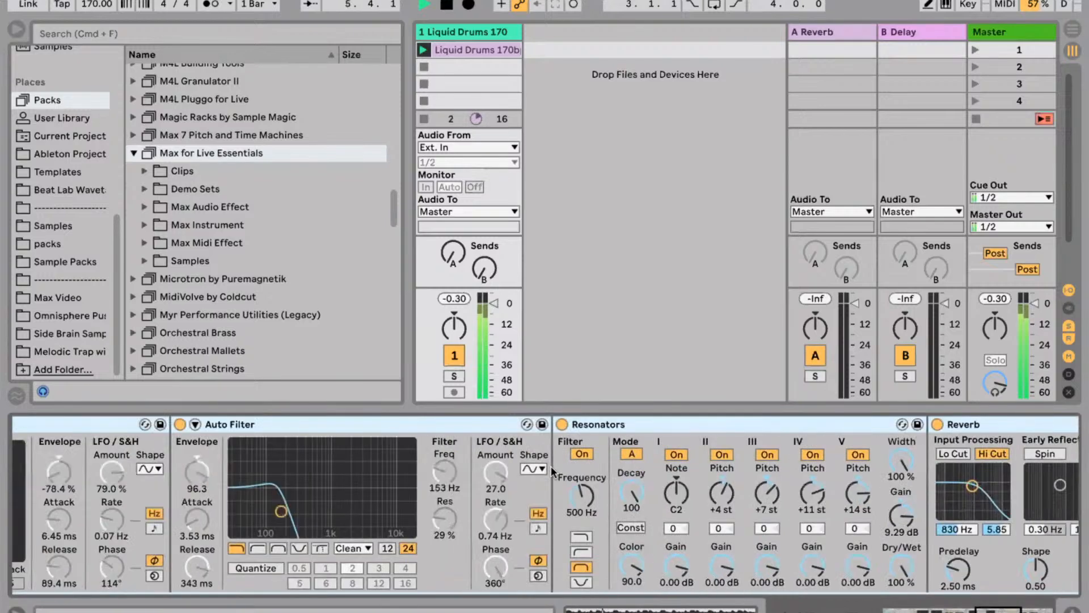
{"action": "scroll", "coordinate": [552, 471], "scroll_direction": "left", "scroll_amount": 20}
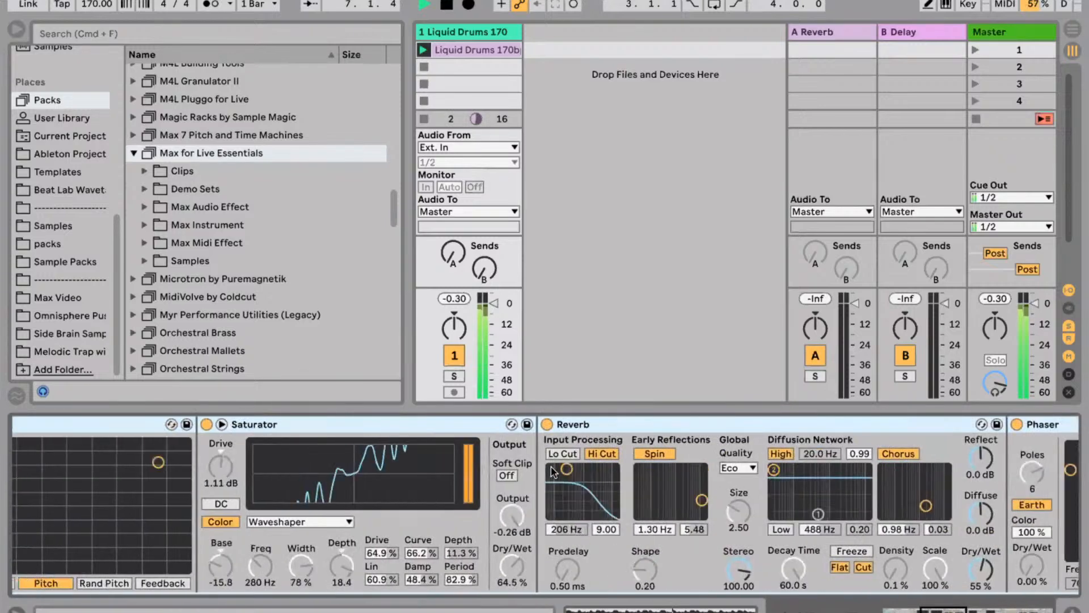
{"action": "scroll", "coordinate": [551, 471], "scroll_direction": "left", "scroll_amount": 8}
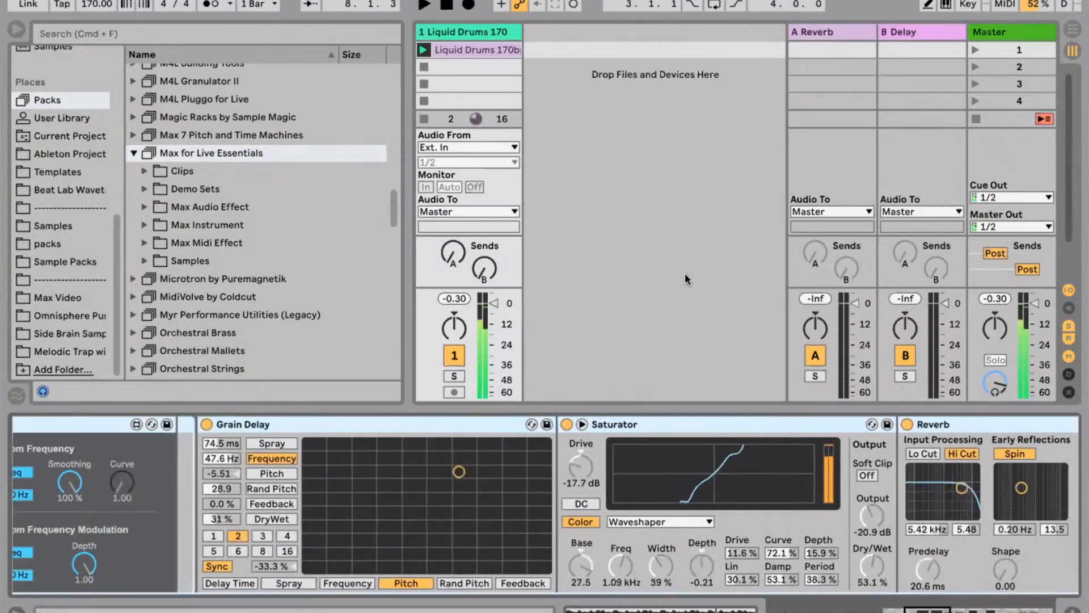
{"action": "left_click", "coordinate": [424, 120]}
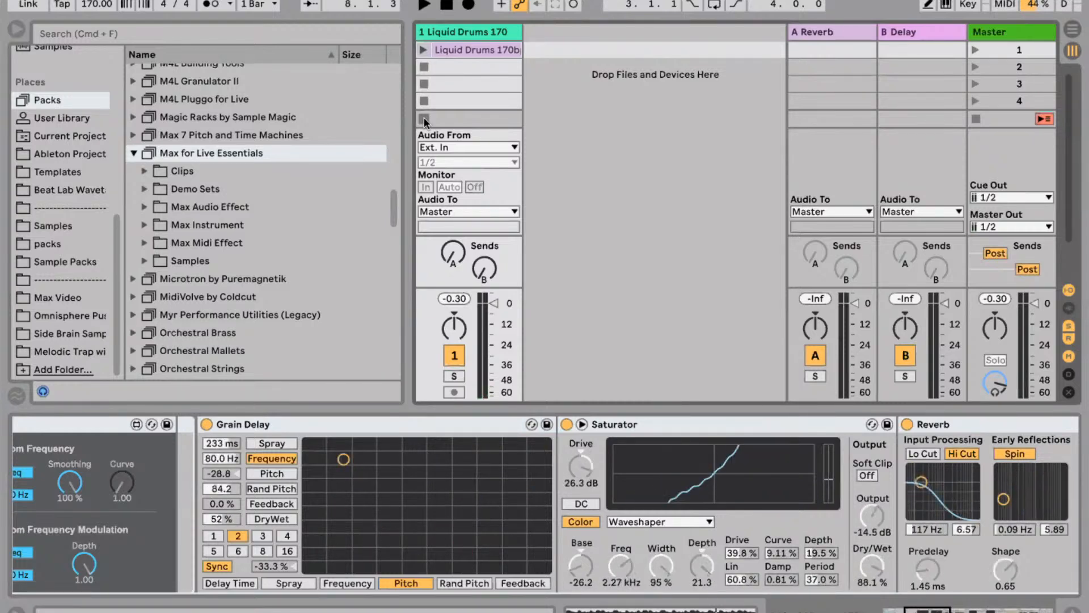
{"action": "left_click", "coordinate": [464, 35]}
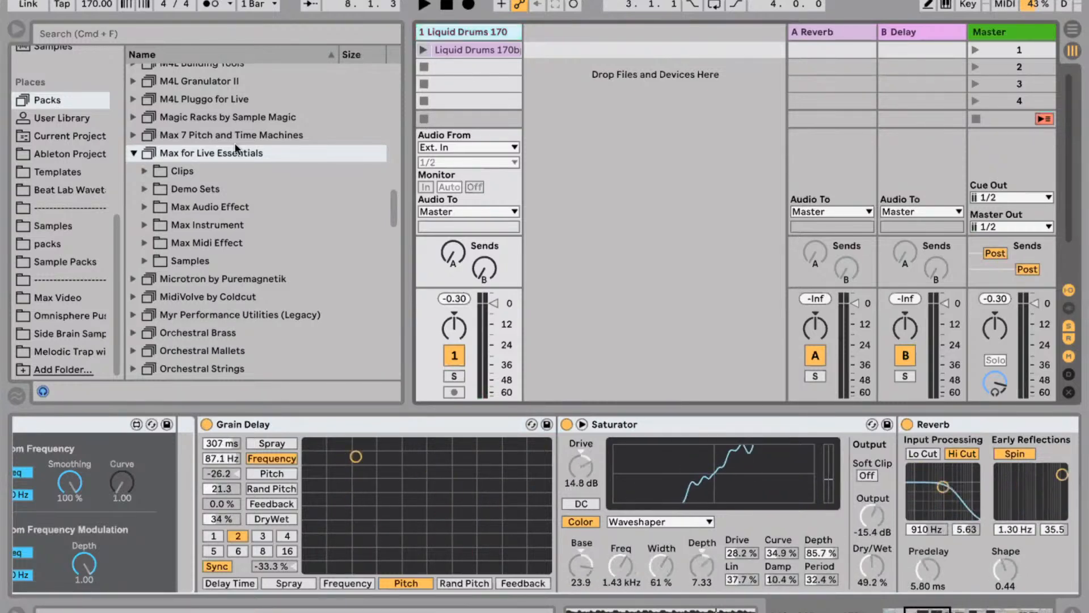
Collapse the Max for Live Essentials pack and start a new Live Set without saving the changes to crazy beans.
{"action": "left_click", "coordinate": [135, 154]}
{"action": "scroll", "coordinate": [259, 179], "scroll_direction": "up", "scroll_amount": 15}
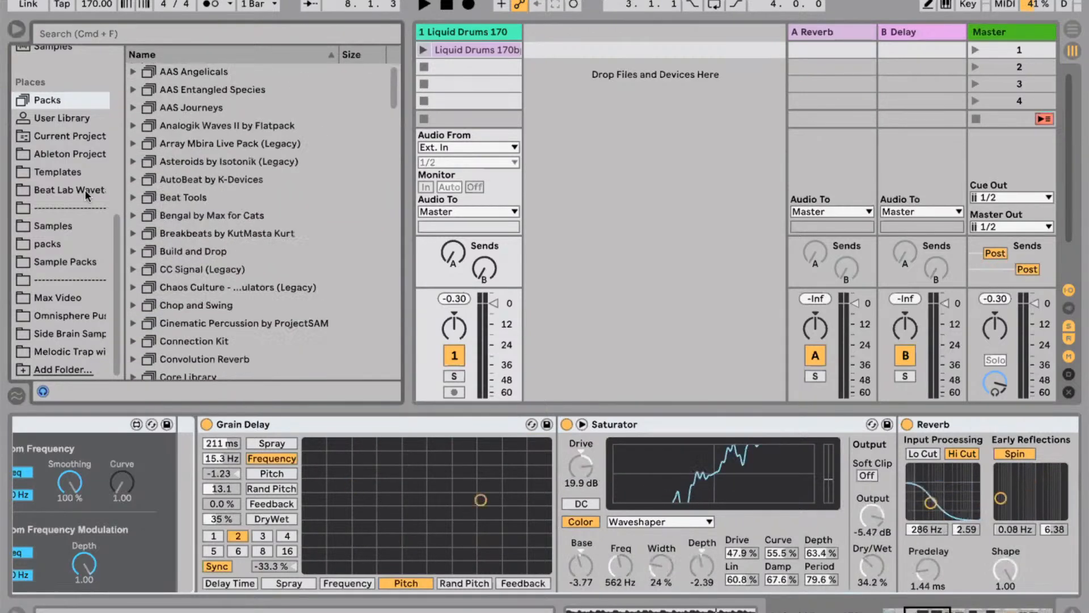
{"action": "scroll", "coordinate": [80, 187], "scroll_direction": "up", "scroll_amount": 10}
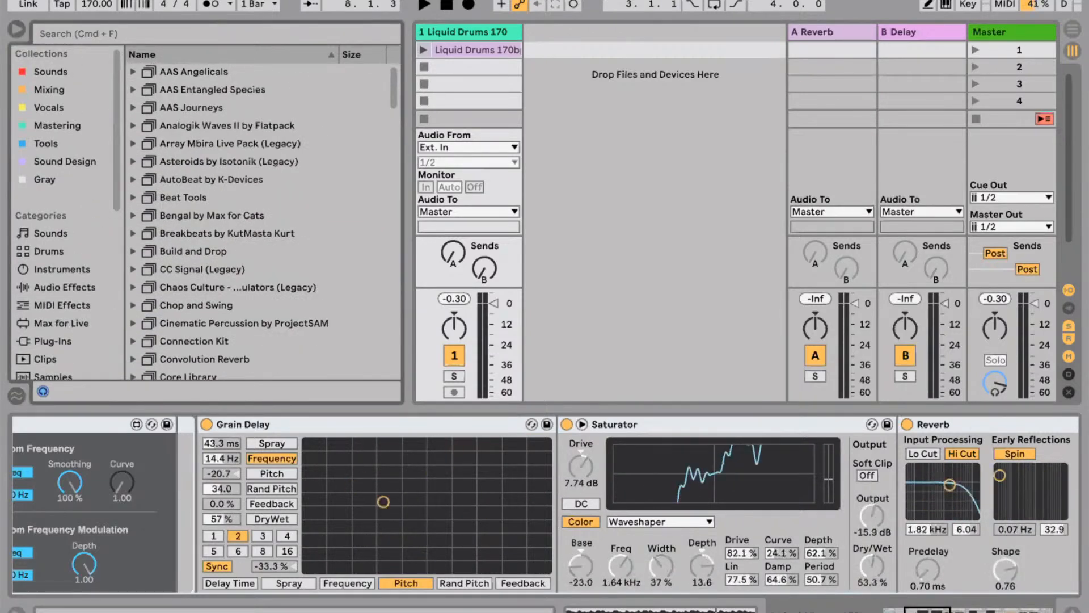
{"action": "left_click", "coordinate": [74, 0]}
{"action": "left_click", "coordinate": [96, 0]}
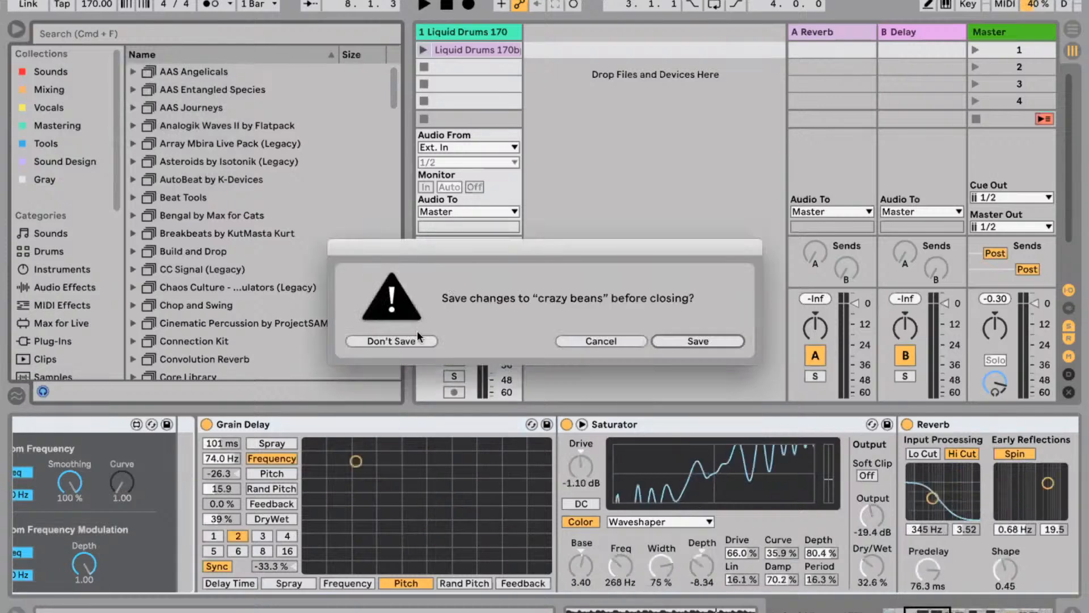
{"action": "left_click", "coordinate": [421, 339]}
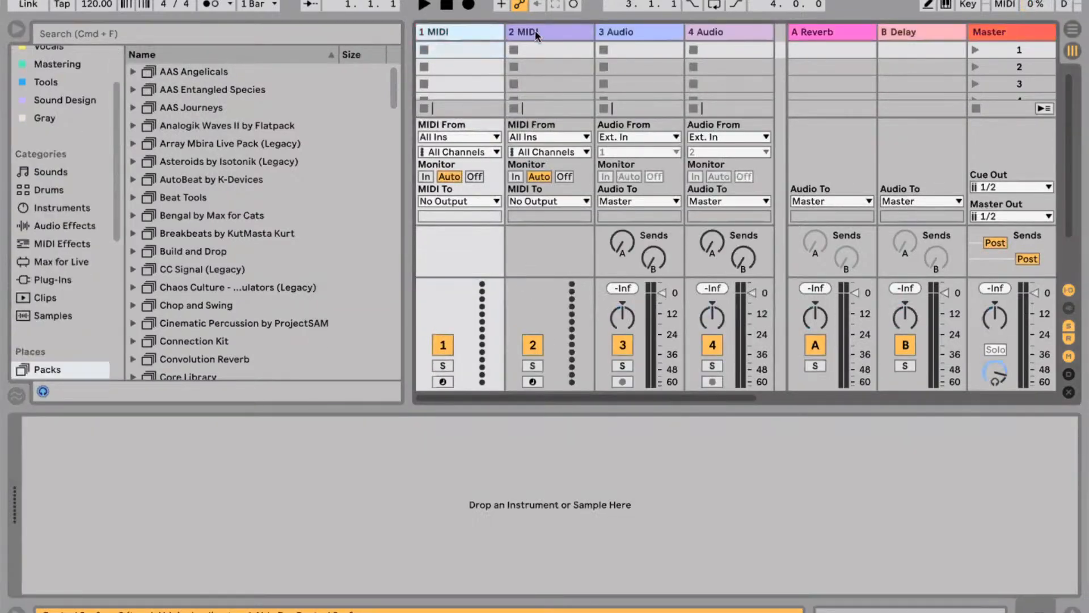
Find the Max for Live Essentials pack in the Packs list and expand it to its device folders.
{"action": "scroll", "coordinate": [95, 226], "scroll_direction": "down", "scroll_amount": 5}
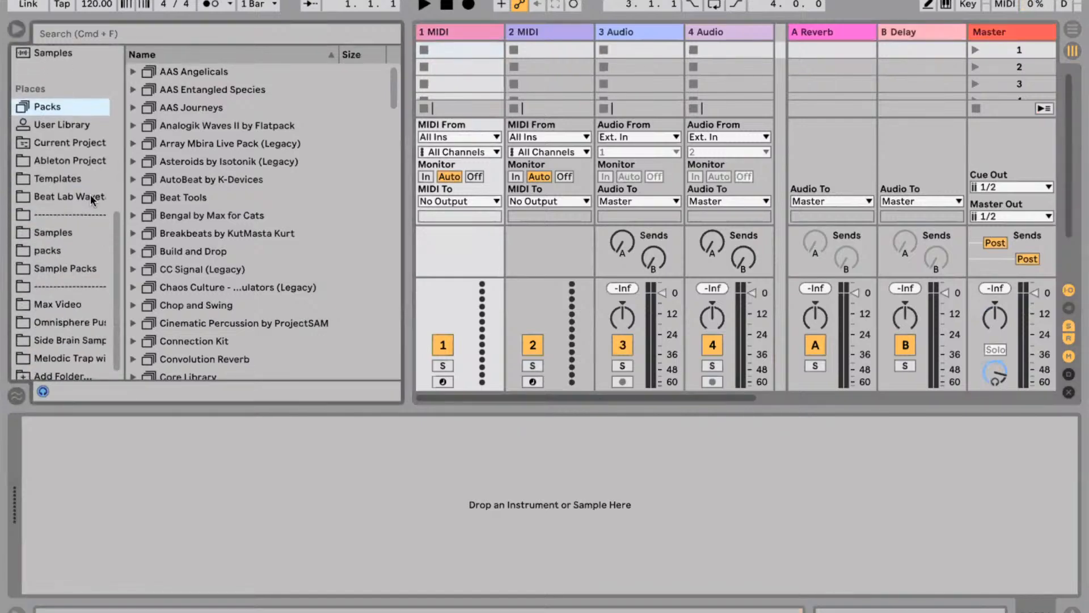
{"action": "scroll", "coordinate": [213, 208], "scroll_direction": "down", "scroll_amount": 10}
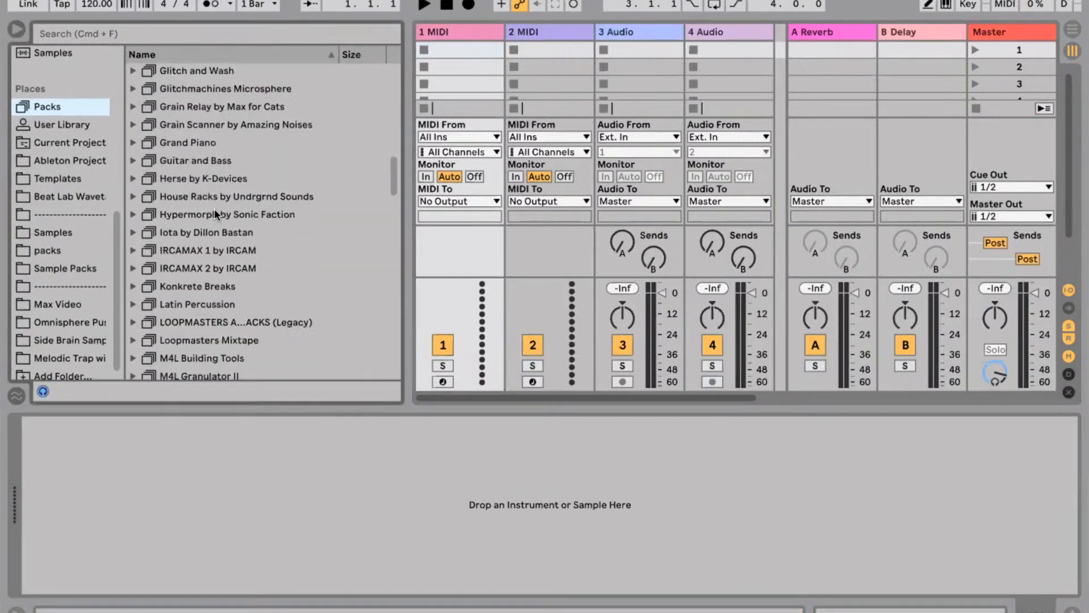
{"action": "scroll", "coordinate": [264, 240], "scroll_direction": "down", "scroll_amount": 5}
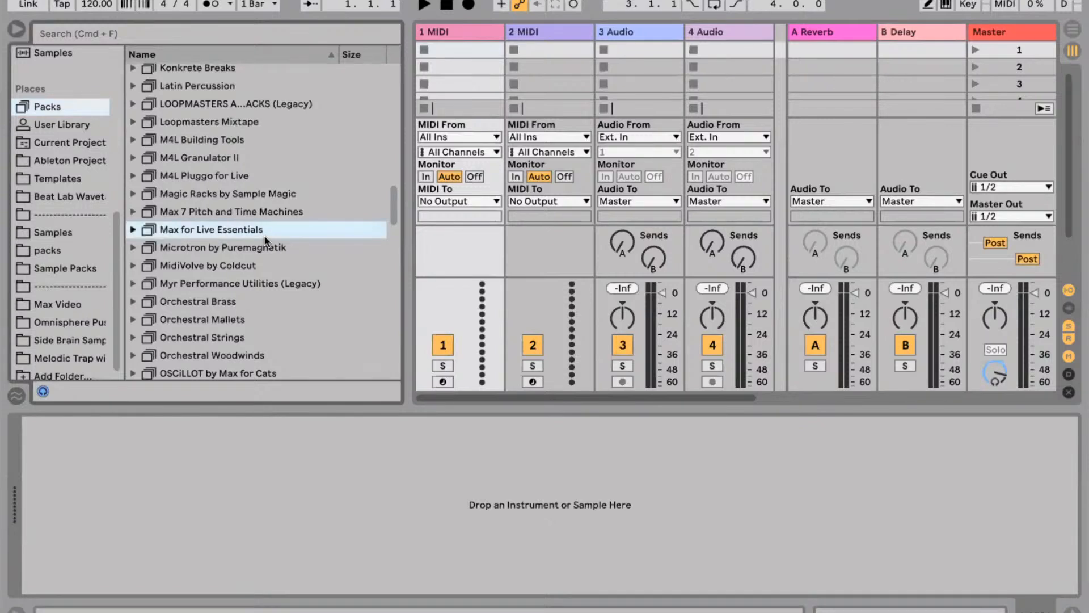
{"action": "key", "text": "Right"}
{"action": "key", "text": "Down"}
{"action": "key", "text": "Down"}
{"action": "key", "text": "Down"}
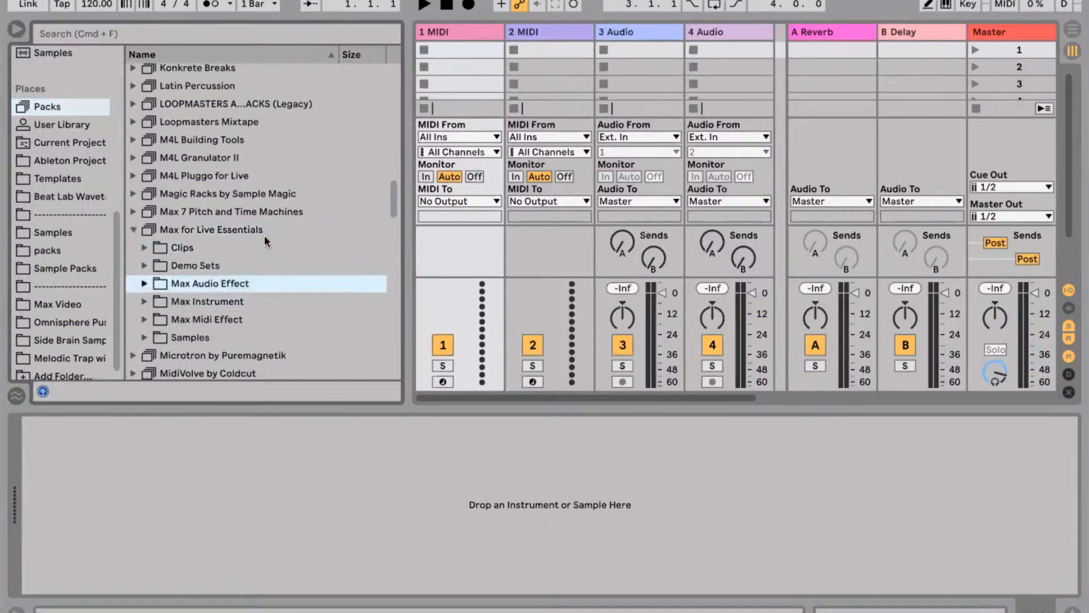
Expand the Max Midi Effect folder and load Instant Haus.amxd onto the first MIDI track.
{"action": "key", "text": "Down"}
{"action": "key", "text": "Down"}
{"action": "key", "text": "Right"}
{"action": "scroll", "coordinate": [281, 246], "scroll_direction": "down", "scroll_amount": 5}
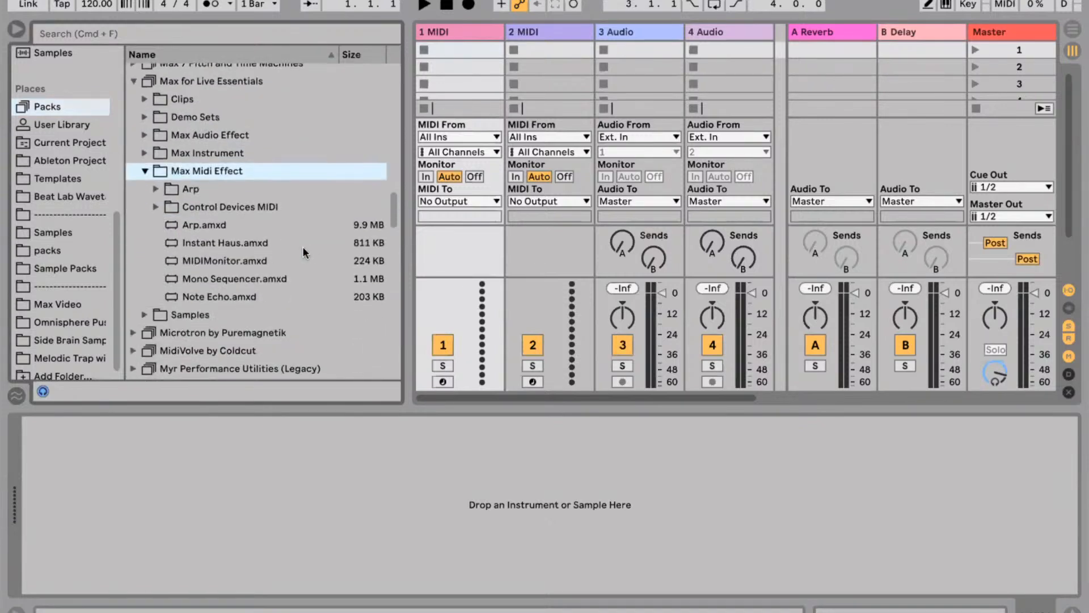
{"action": "left_click", "coordinate": [198, 243]}
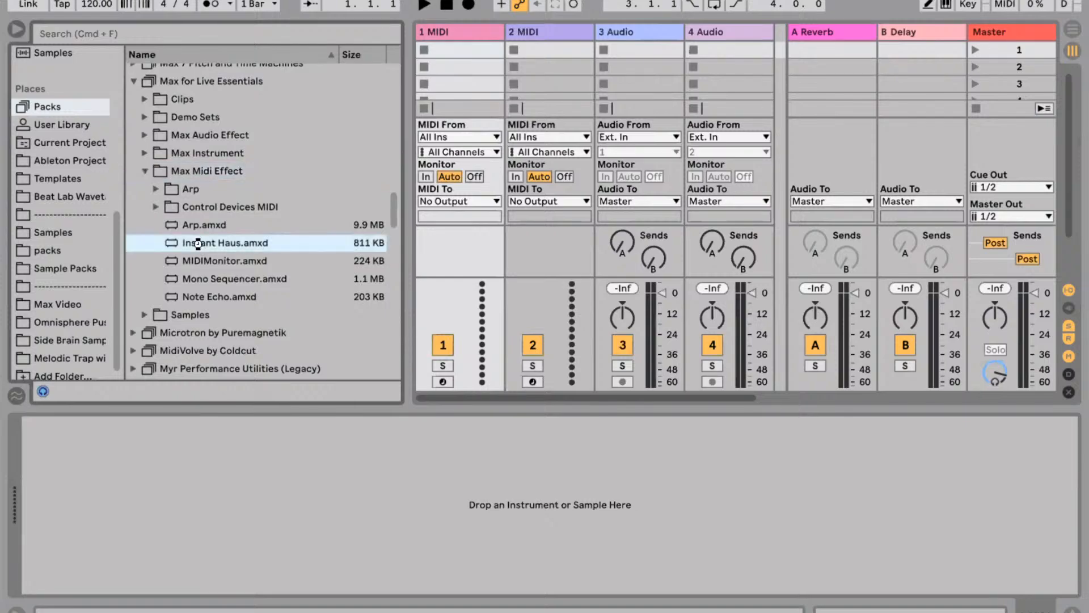
{"action": "double_click", "coordinate": [198, 243]}
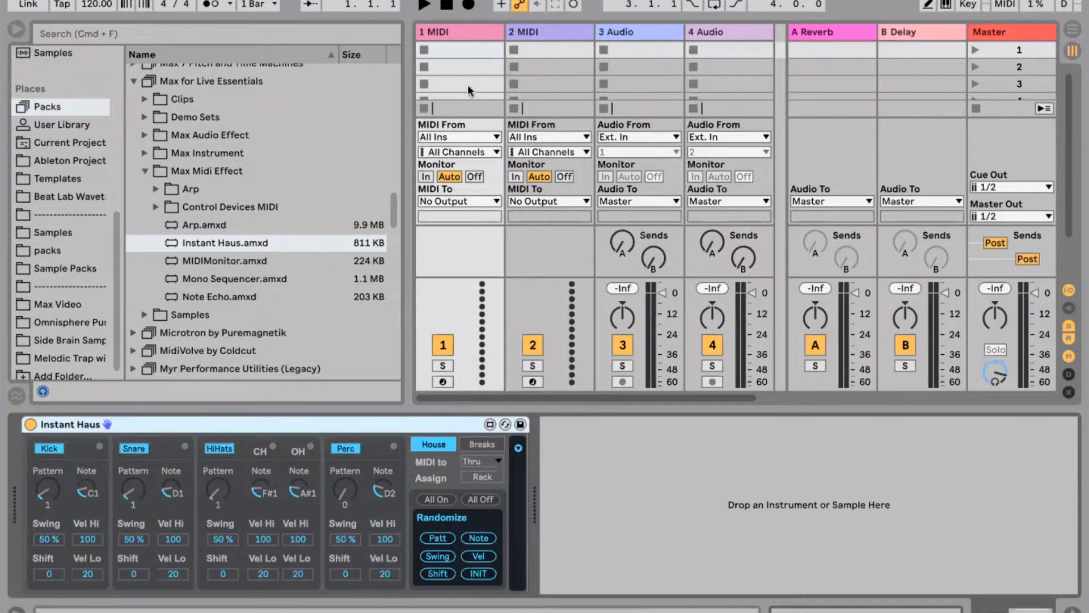
Delete the second MIDI track and both audio tracks, leaving the Instant Haus track.
{"action": "left_click", "coordinate": [543, 28]}
{"action": "key", "text": "Delete"}
{"action": "key", "text": "Delete"}
{"action": "key", "text": "Delete"}
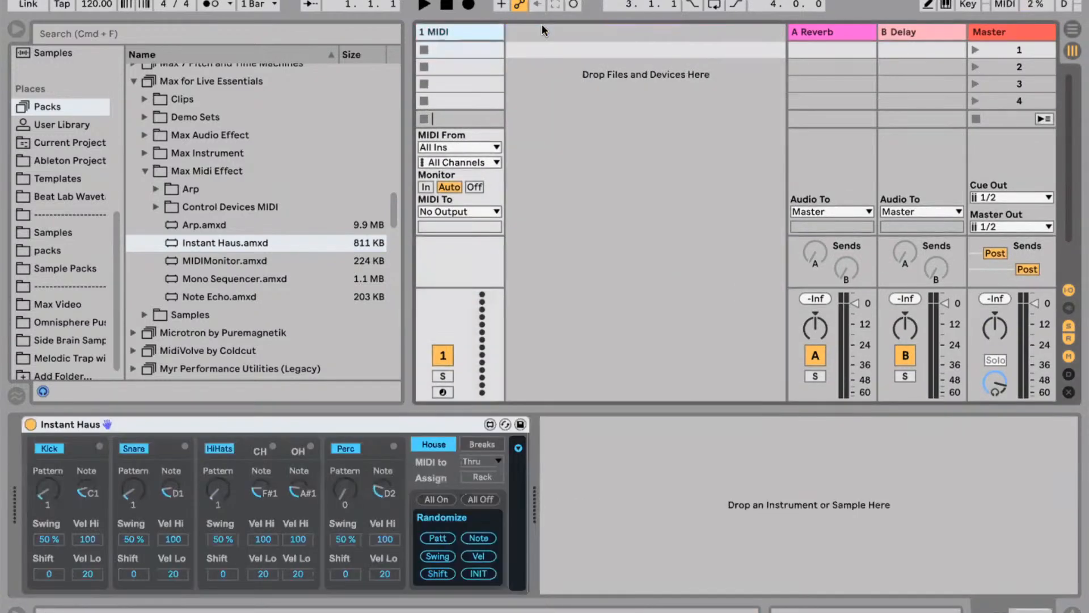
{"action": "left_click", "coordinate": [443, 392]}
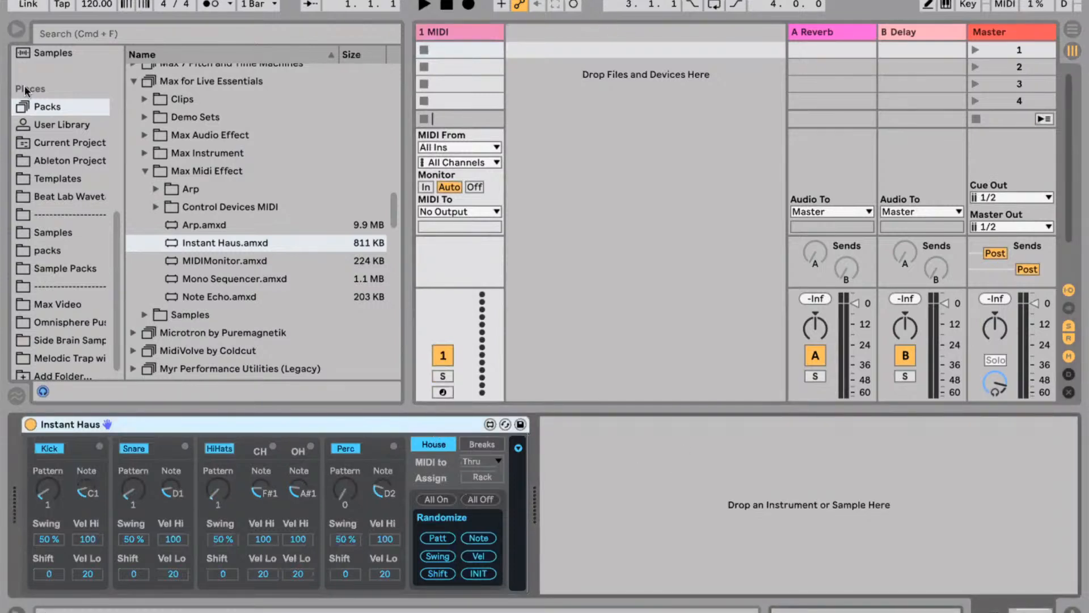
Search the Drums category of the browser for "house".
{"action": "scroll", "coordinate": [42, 172], "scroll_direction": "up", "scroll_amount": 10}
{"action": "left_click", "coordinate": [50, 251]}
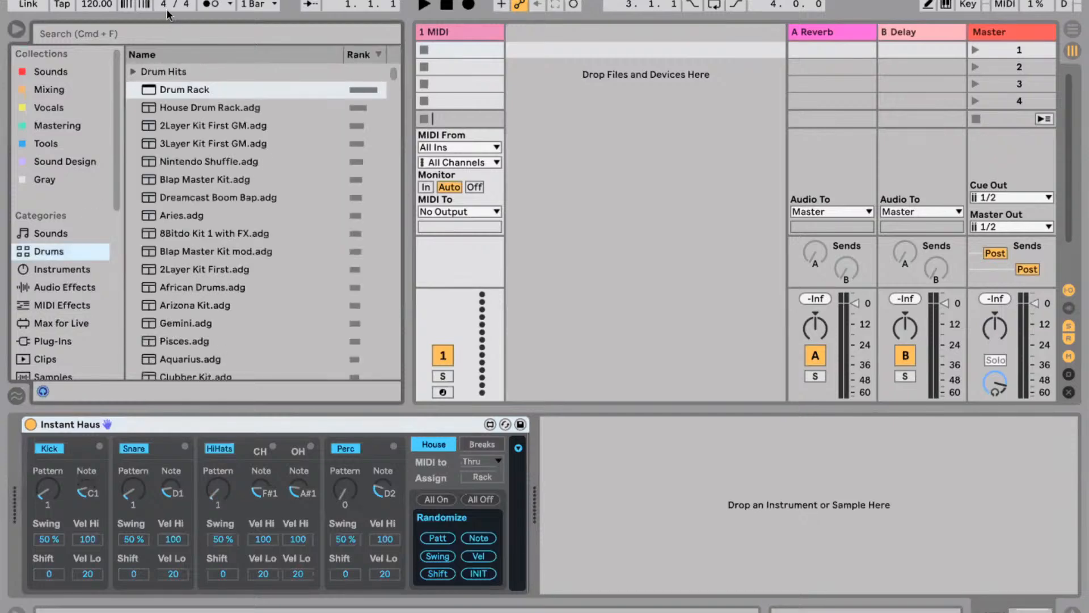
{"action": "left_click", "coordinate": [142, 29]}
{"action": "type", "text": "house"}
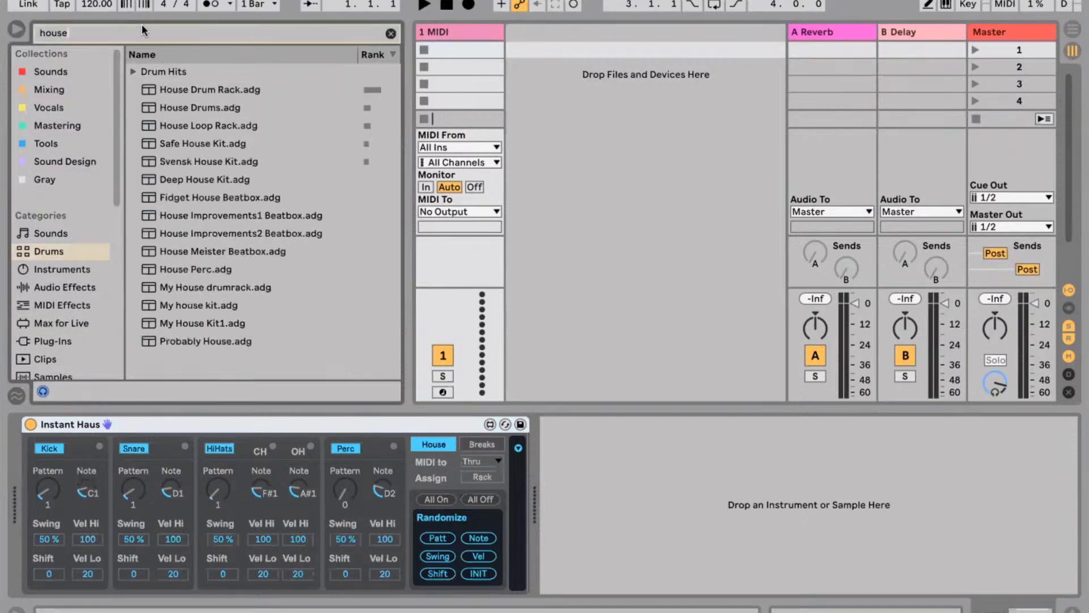
{"action": "key", "text": "ctrl+Right"}
{"action": "key", "text": "ctrl+Left"}
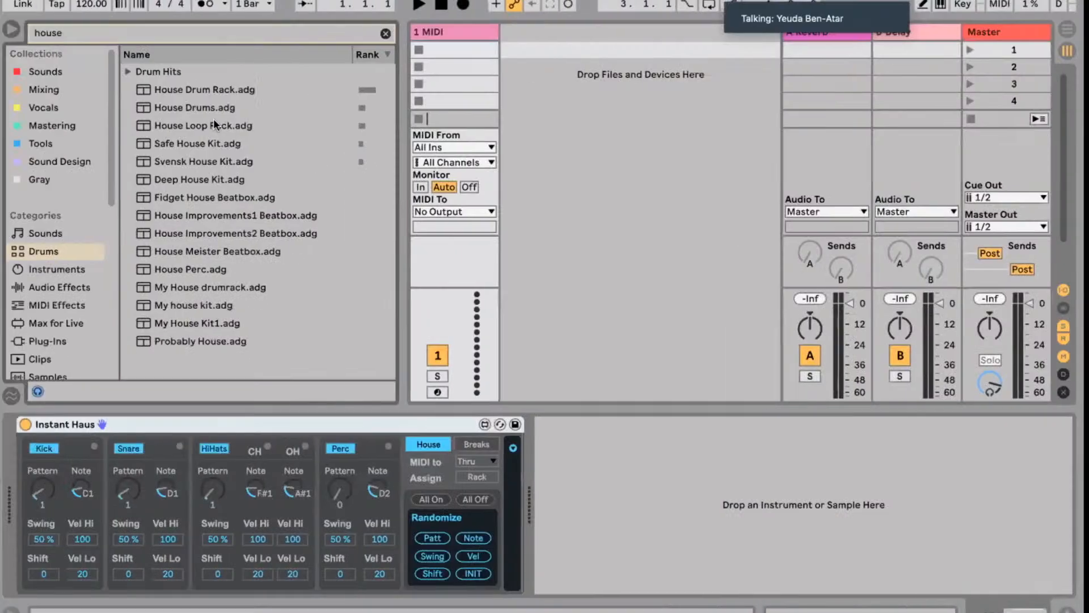
Load House Drum Rack.adg onto the MIDI track after Instant Haus.
{"action": "left_click", "coordinate": [192, 106]}
{"action": "left_click", "coordinate": [173, 90]}
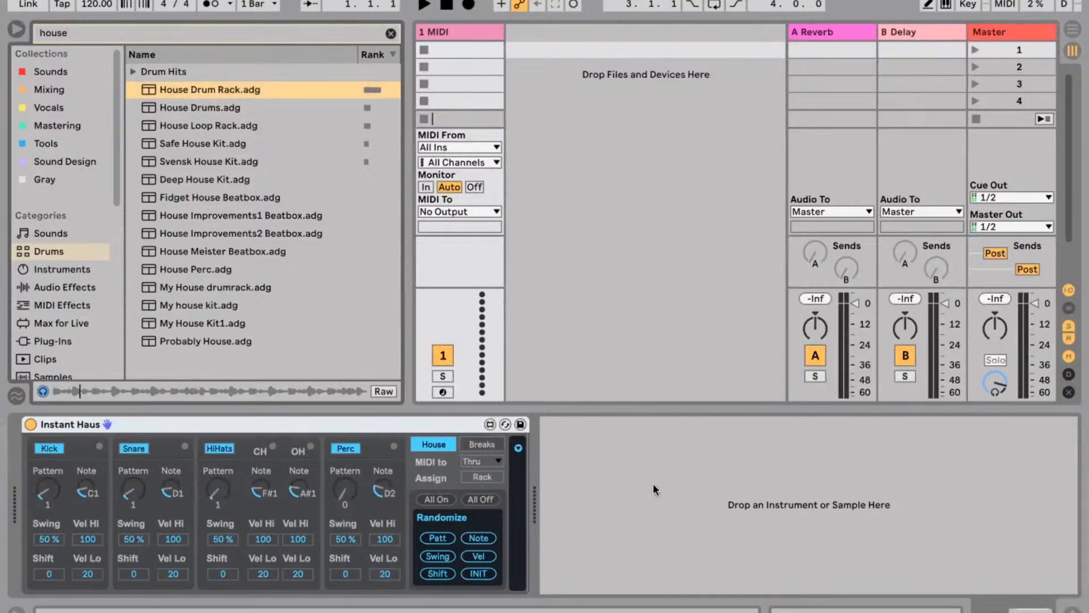
{"action": "left_click_drag", "start_coordinate": [652, 481], "coordinate": [651, 482]}
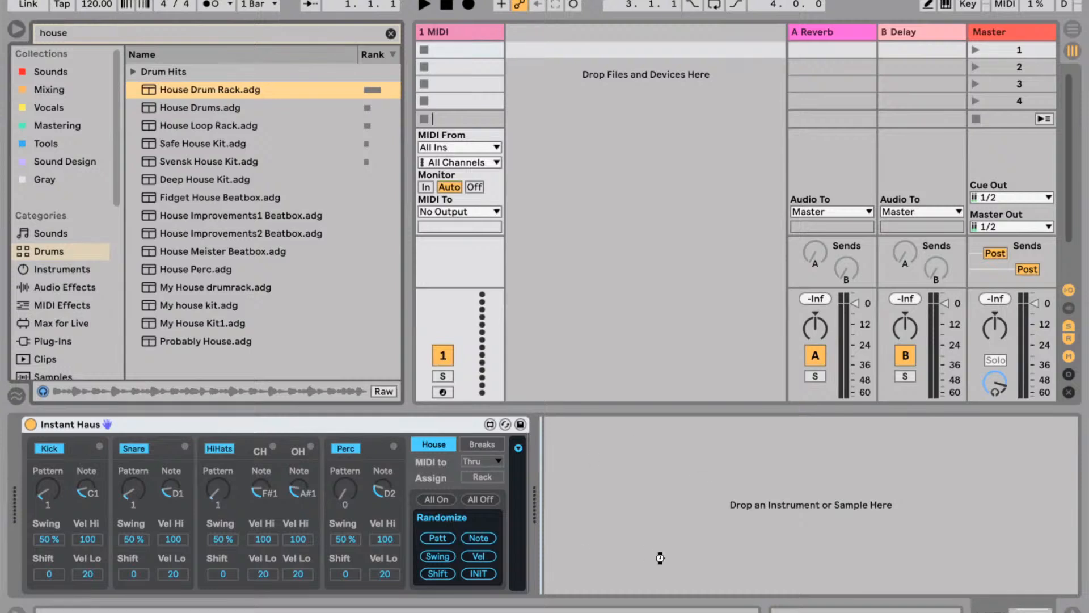
{"action": "key", "text": "Return"}
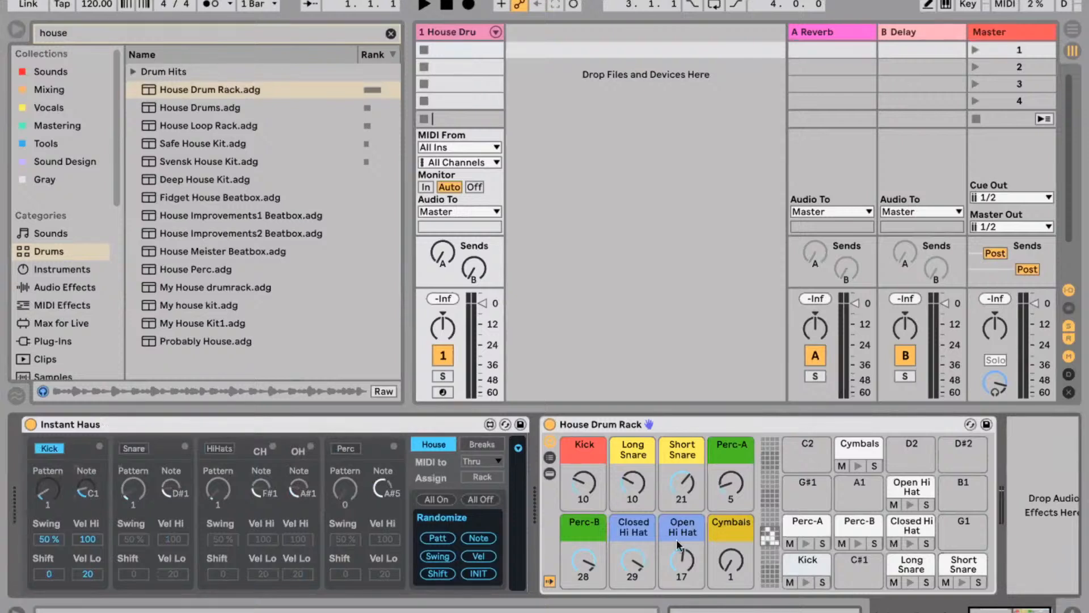
Audition the rack's Kick pad, start playback and set the Instant Haus Kick pattern to 5.
{"action": "left_click", "coordinate": [810, 573]}
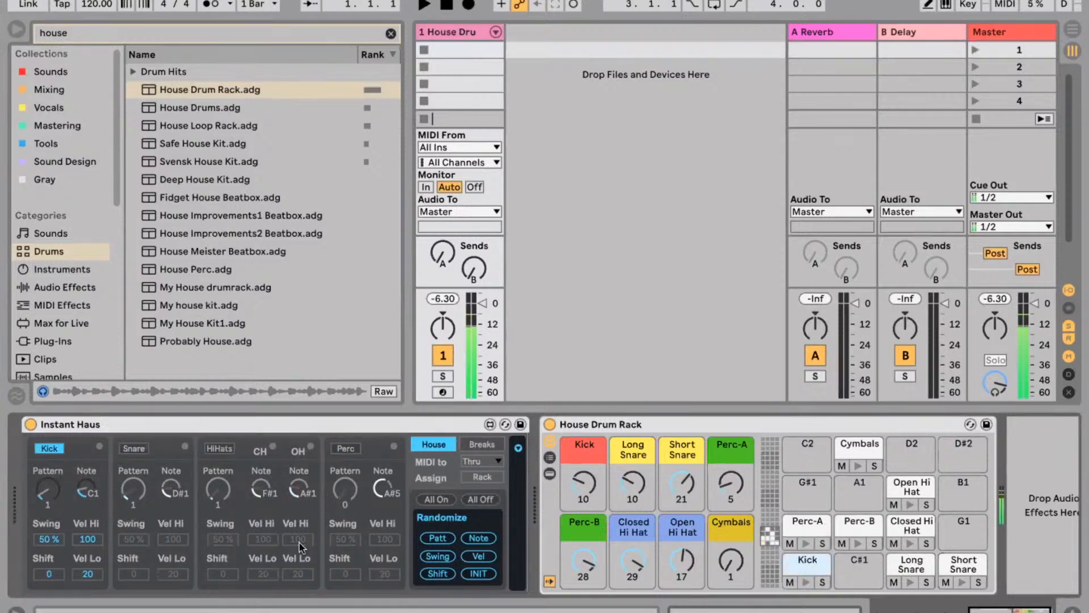
{"action": "key", "text": "space"}
{"action": "left_click_drag", "start_coordinate": [49, 493], "coordinate": [53, 496]}
Turn on the Snare and HiHats parts in Instant Haus and set the HiHats pattern to 15.
{"action": "left_click", "coordinate": [123, 450]}
{"action": "left_click", "coordinate": [219, 449]}
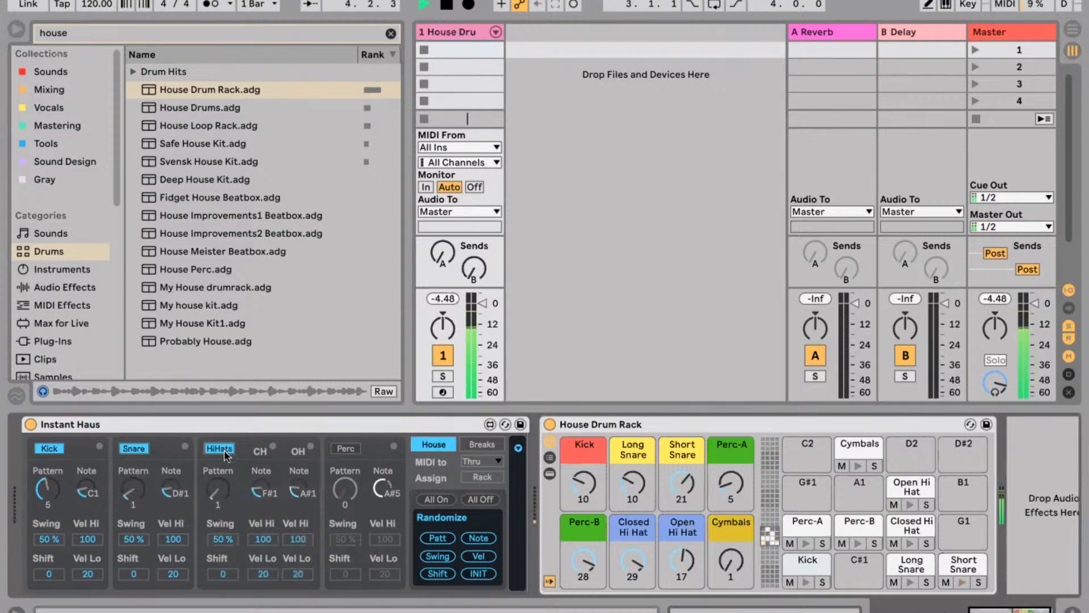
{"action": "left_click_drag", "start_coordinate": [230, 499], "coordinate": [229, 484]}
{"action": "scroll", "coordinate": [272, 474], "scroll_direction": "right", "scroll_amount": 1}
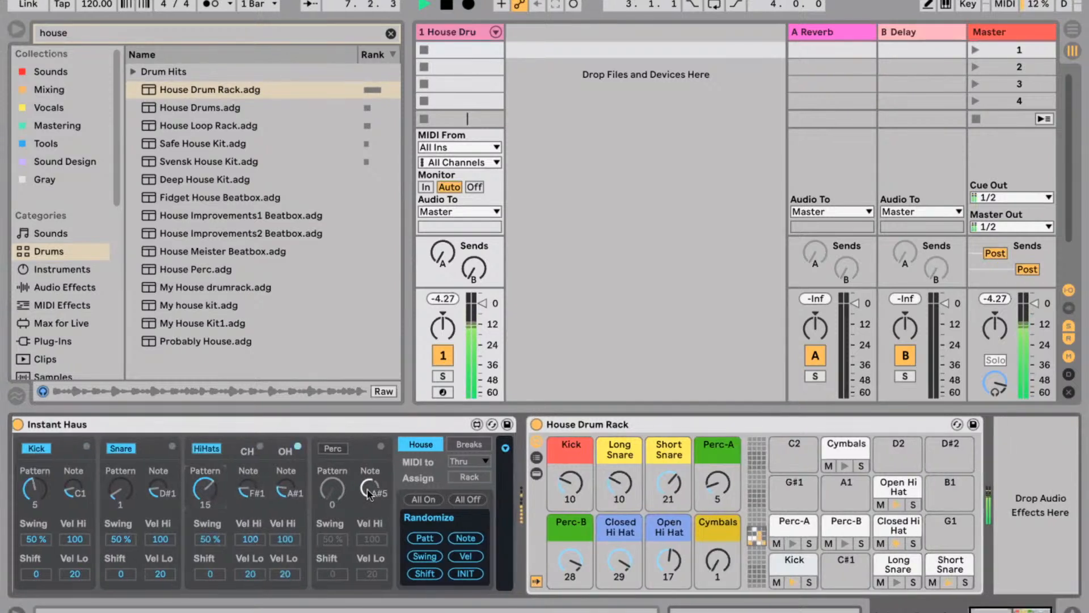
Turn on the Perc part in Instant Haus with pattern 5 and note E1.
{"action": "left_click", "coordinate": [325, 448]}
{"action": "left_click_drag", "start_coordinate": [332, 489], "coordinate": [332, 479]}
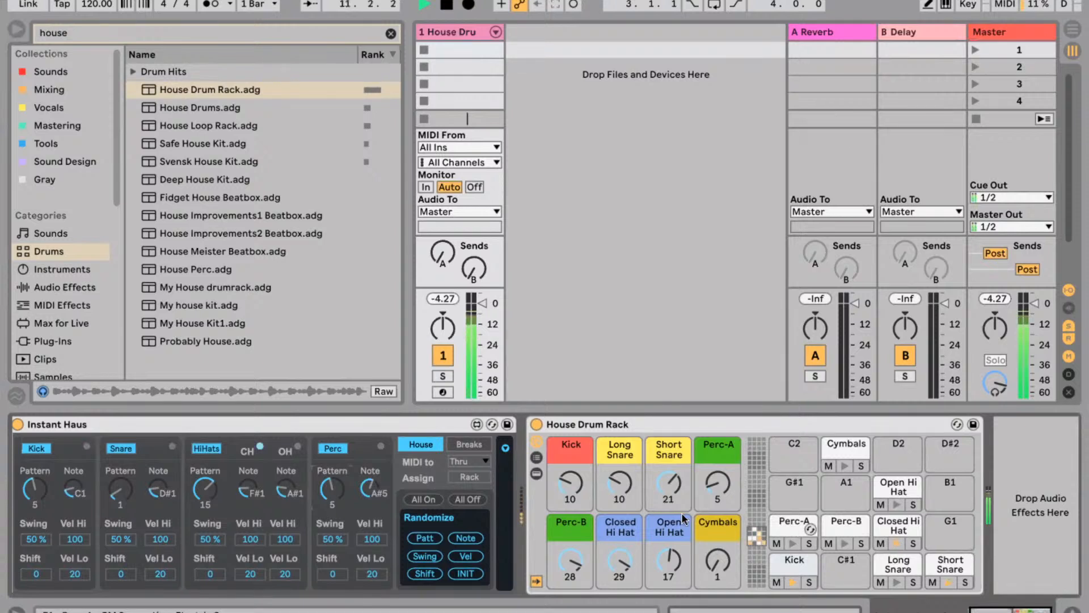
{"action": "left_click_drag", "start_coordinate": [372, 489], "coordinate": [372, 533]}
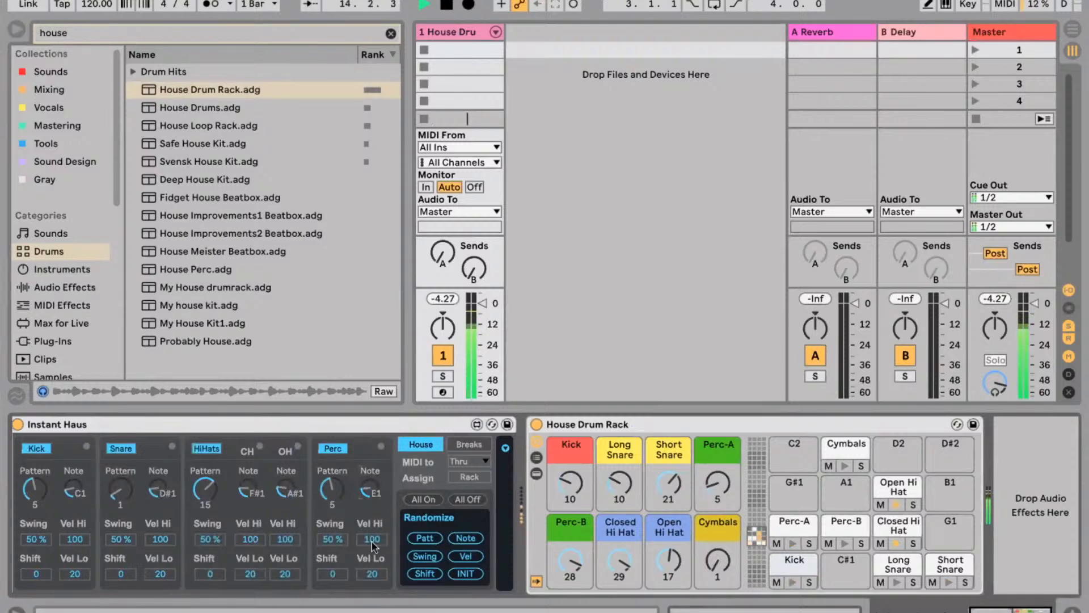
Try Instant Haus in Breaks mode and return it to House mode.
{"action": "left_click", "coordinate": [476, 445]}
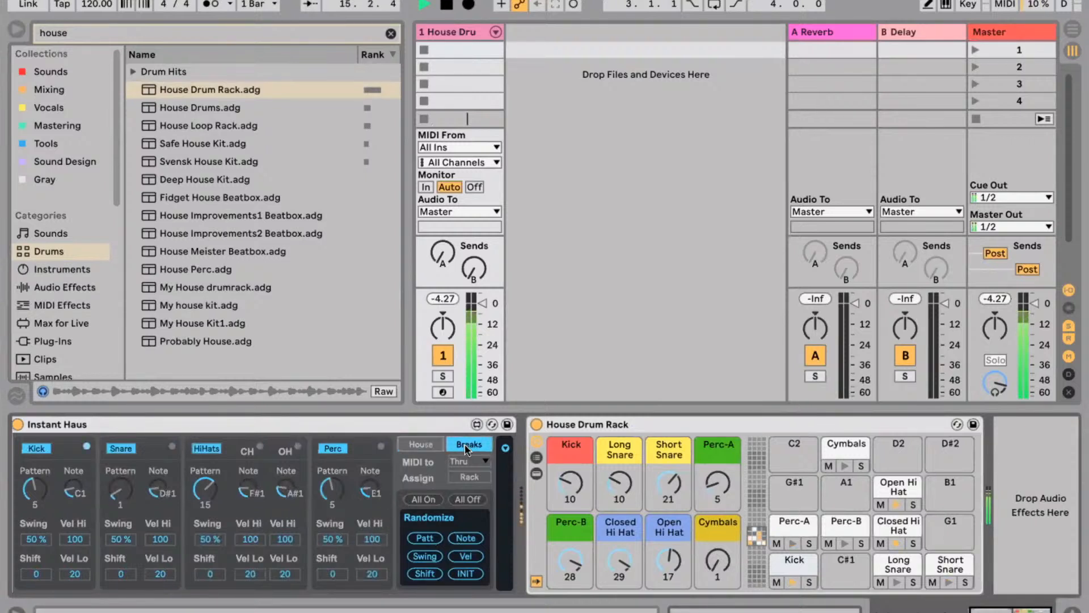
{"action": "left_click", "coordinate": [504, 449]}
{"action": "left_click", "coordinate": [505, 449]}
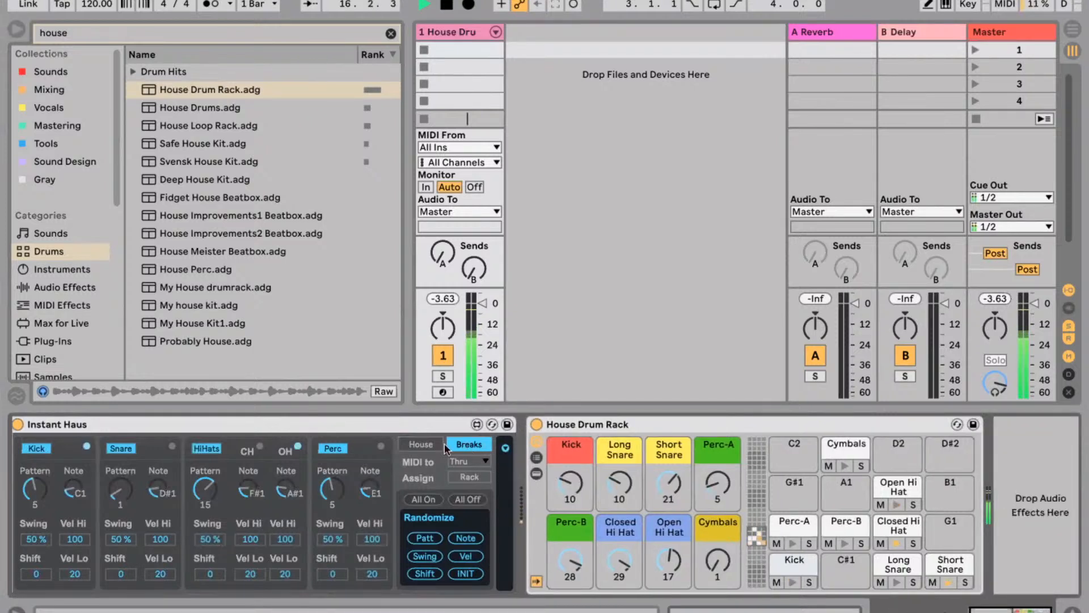
{"action": "left_click", "coordinate": [425, 444]}
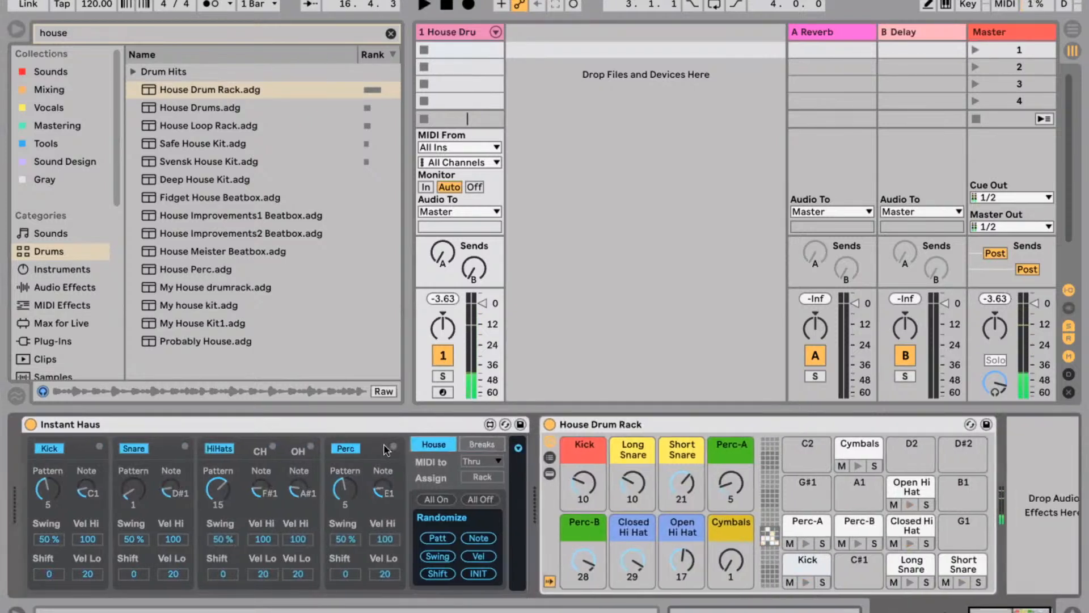
Clear the browser search and open the Instant Haus device for editing in Max.
{"action": "left_click", "coordinate": [344, 420]}
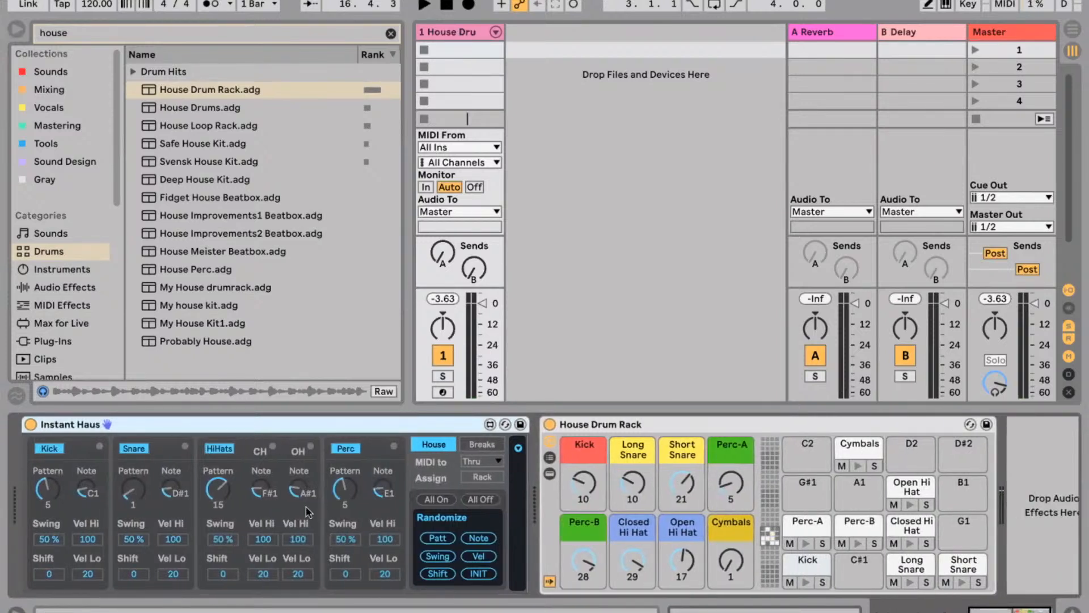
{"action": "left_click", "coordinate": [391, 35]}
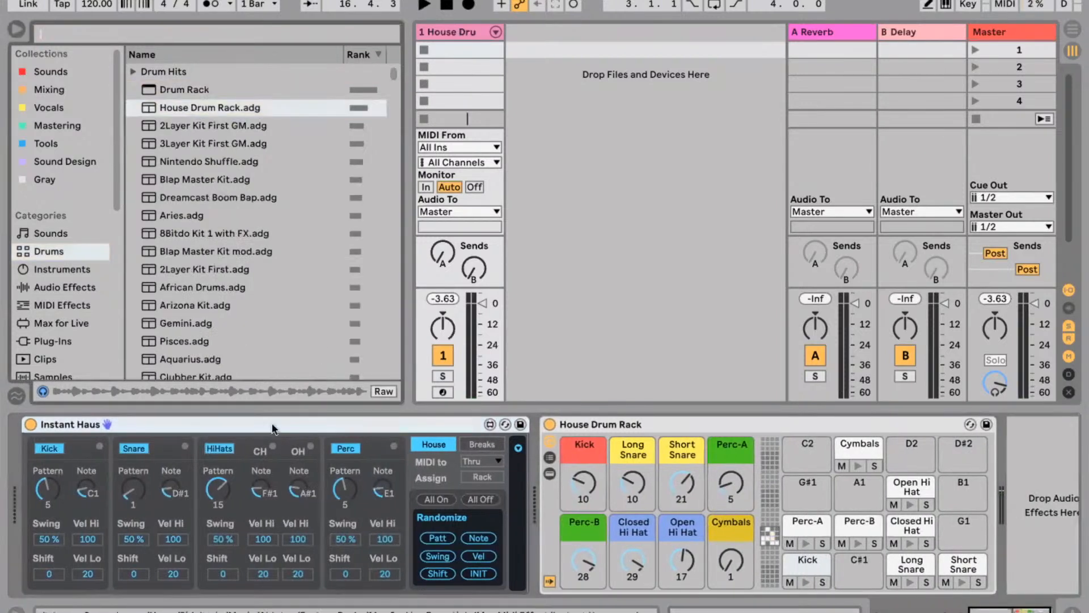
{"action": "left_click", "coordinate": [490, 424]}
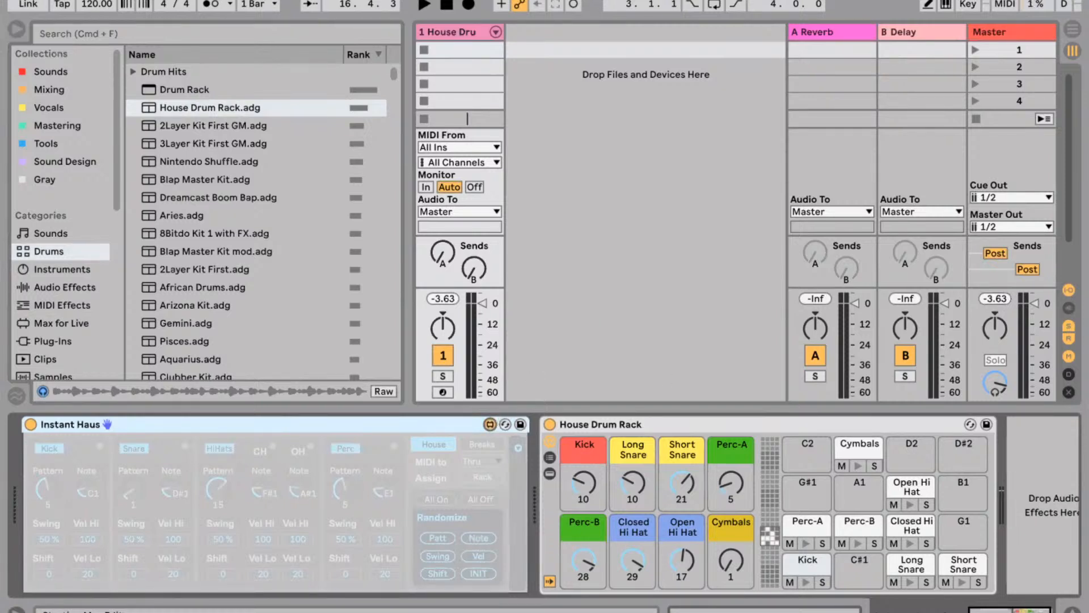
{"action": "mouse_move", "coordinate": [655, 611]}
{"action": "scroll", "coordinate": [430, 458], "scroll_direction": "right", "scroll_amount": 1}
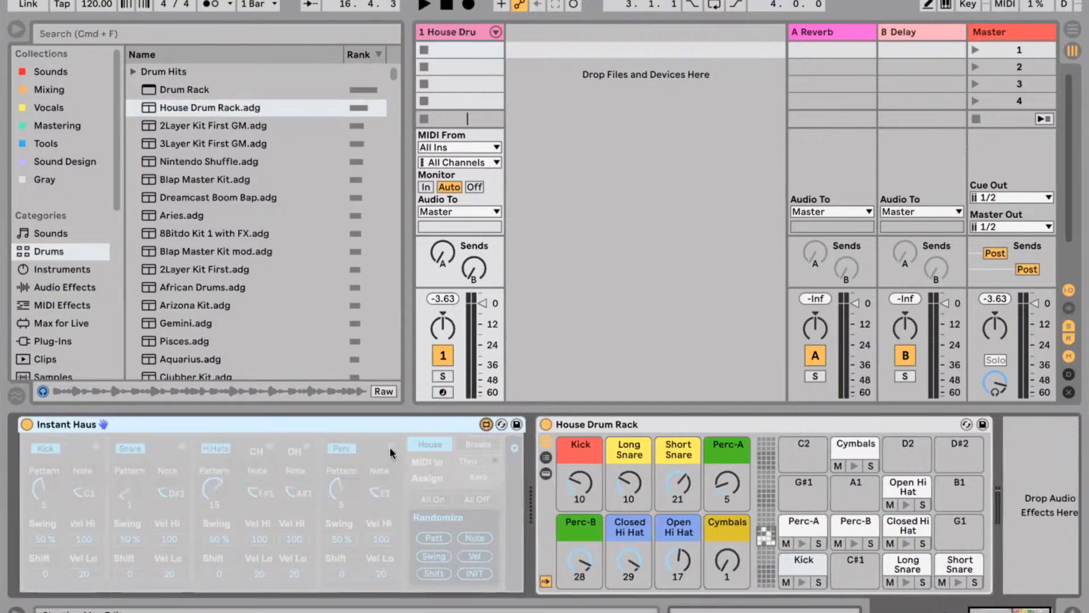
{"action": "scroll", "coordinate": [410, 444], "scroll_direction": "left", "scroll_amount": 1}
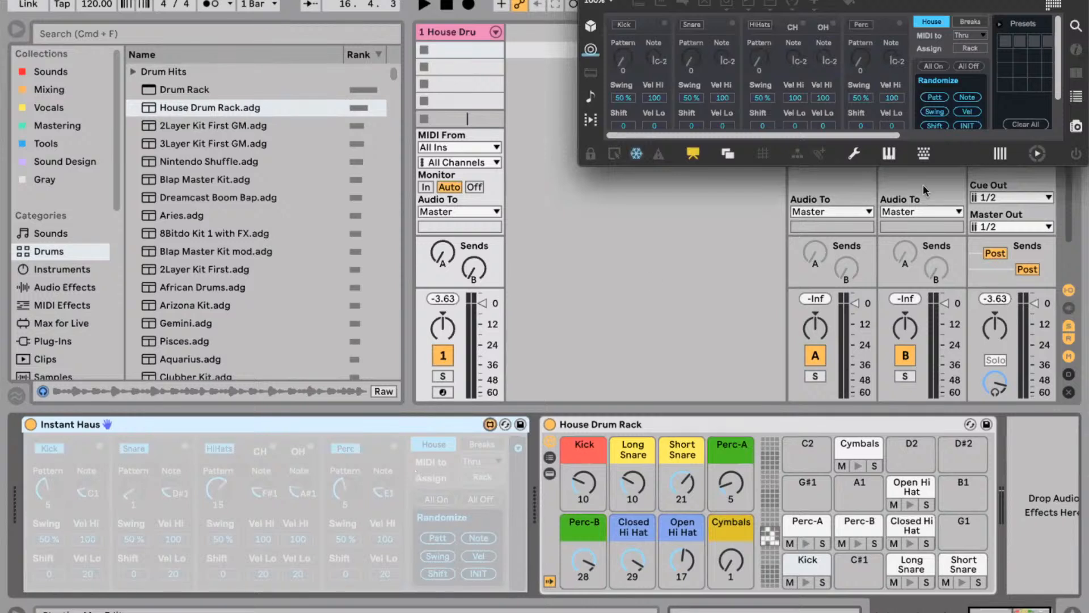
Enlarge the Max window, unlock the Instant Haus patch and leave presentation mode to view its patching objects.
{"action": "left_click_drag", "start_coordinate": [1085, 168], "coordinate": [1084, 329]}
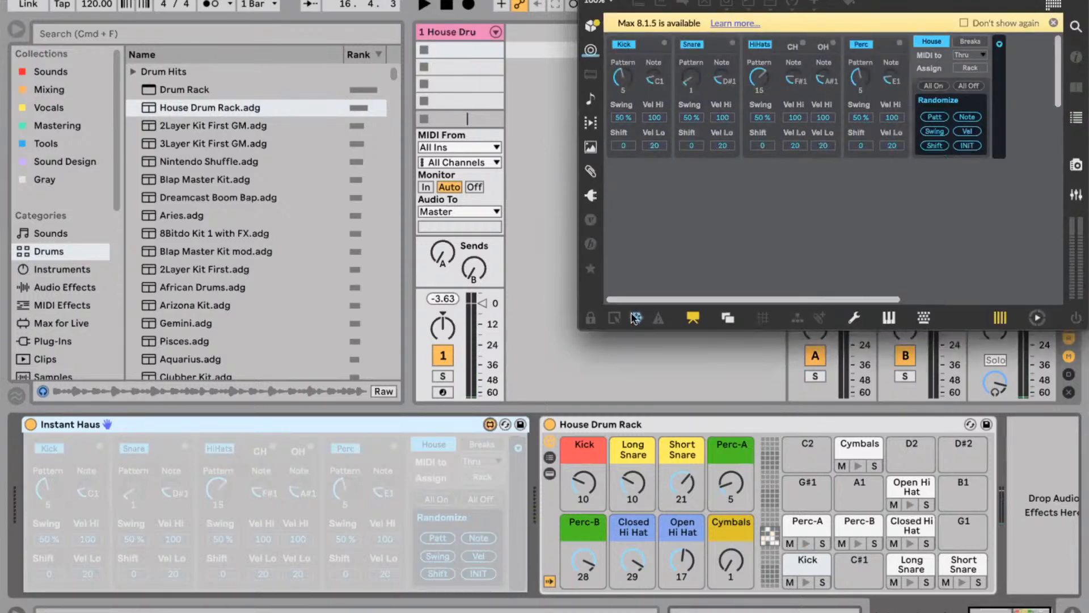
{"action": "key", "text": "super+e"}
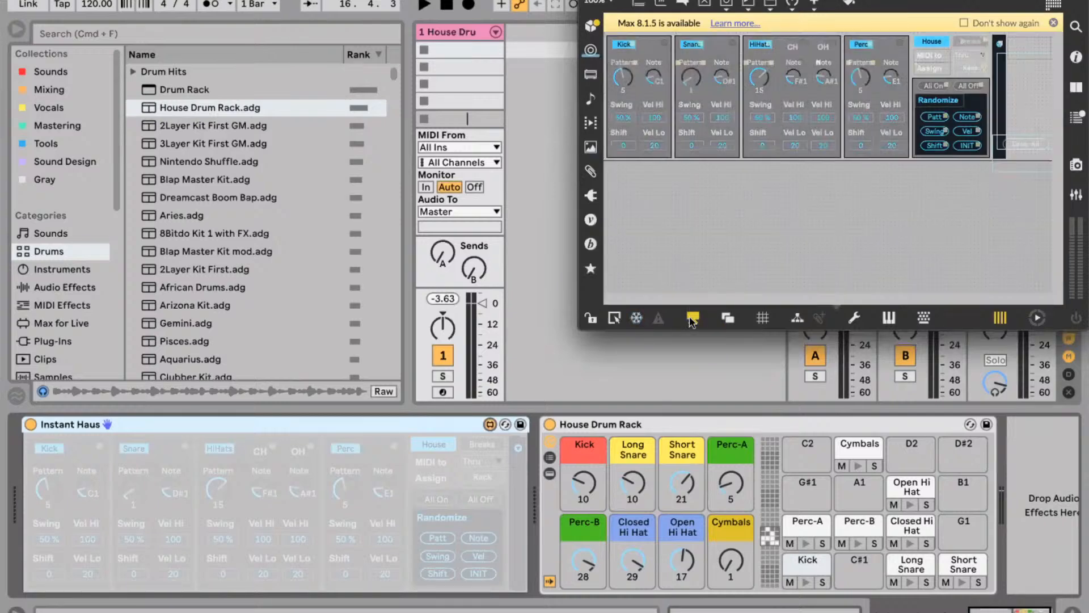
{"action": "left_click", "coordinate": [693, 317]}
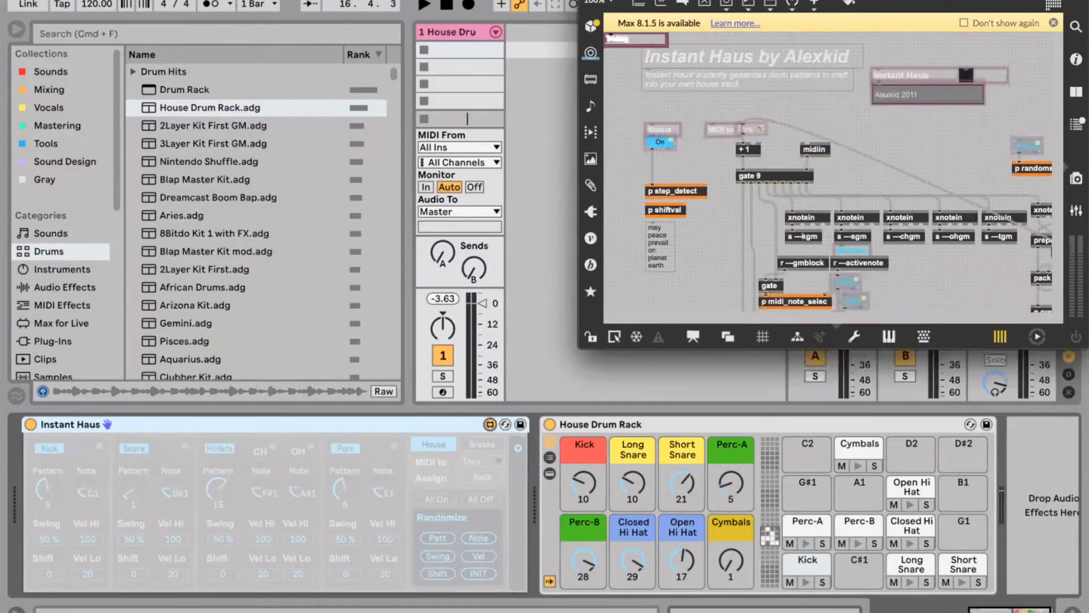
{"action": "left_click_drag", "start_coordinate": [1084, 307], "coordinate": [1084, 609]}
{"action": "left_click_drag", "start_coordinate": [937, 8], "coordinate": [937, 182]}
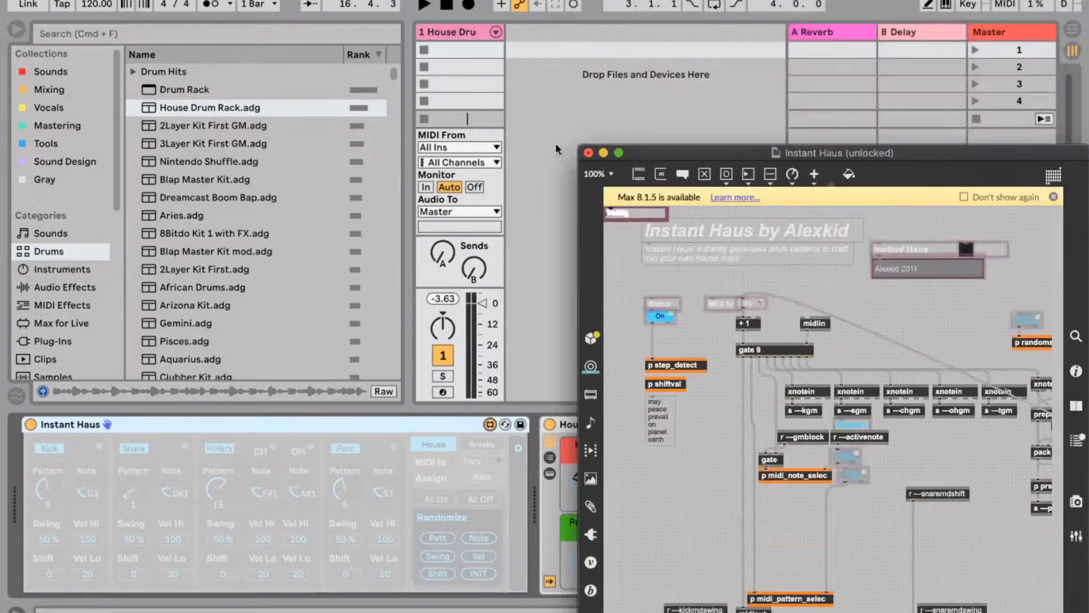
Close the Instant Haus patch editor and show the Max for Live category in the browser.
{"action": "left_click", "coordinate": [589, 154]}
{"action": "left_click", "coordinate": [772, 239]}
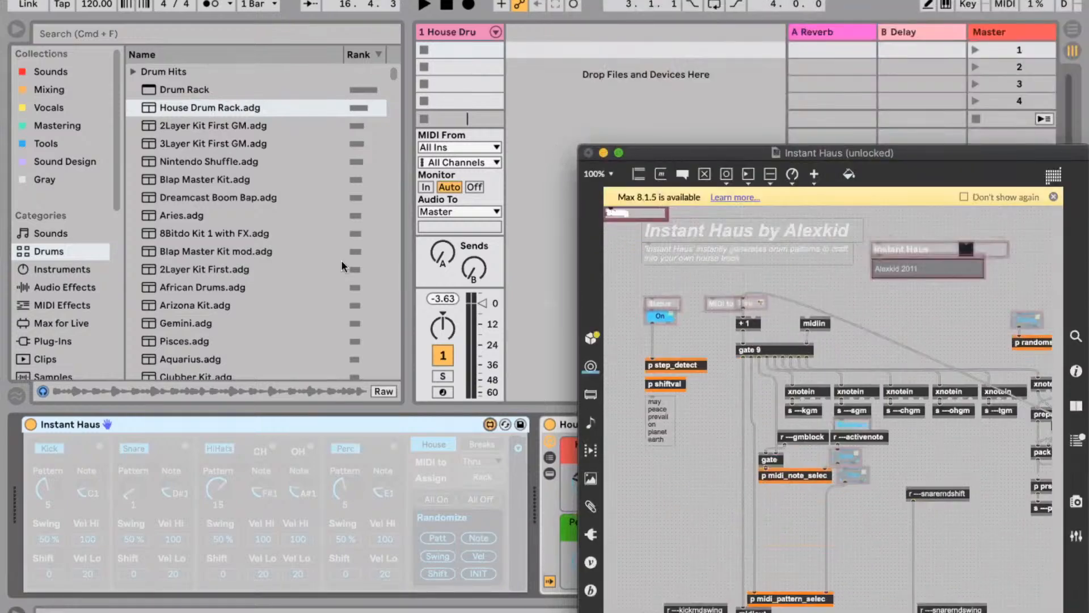
{"action": "left_click", "coordinate": [60, 323]}
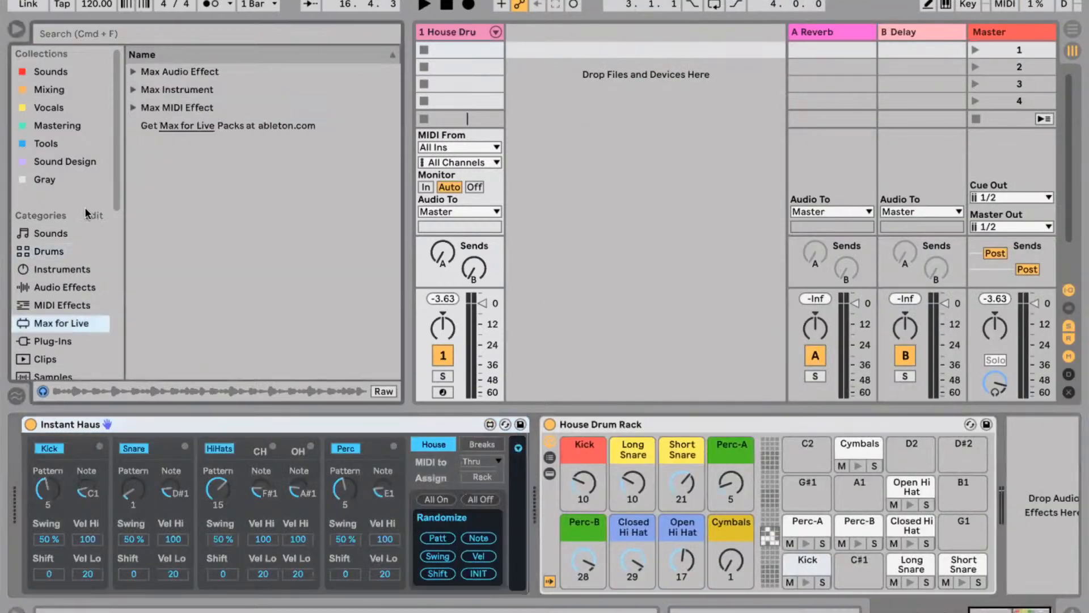
Switch to Chrome and search Google for "simi afrobeats" in a new tab.
{"action": "key", "text": "super+Tab"}
{"action": "key", "text": "super+Tab"}
{"action": "key", "text": "super+Tab"}
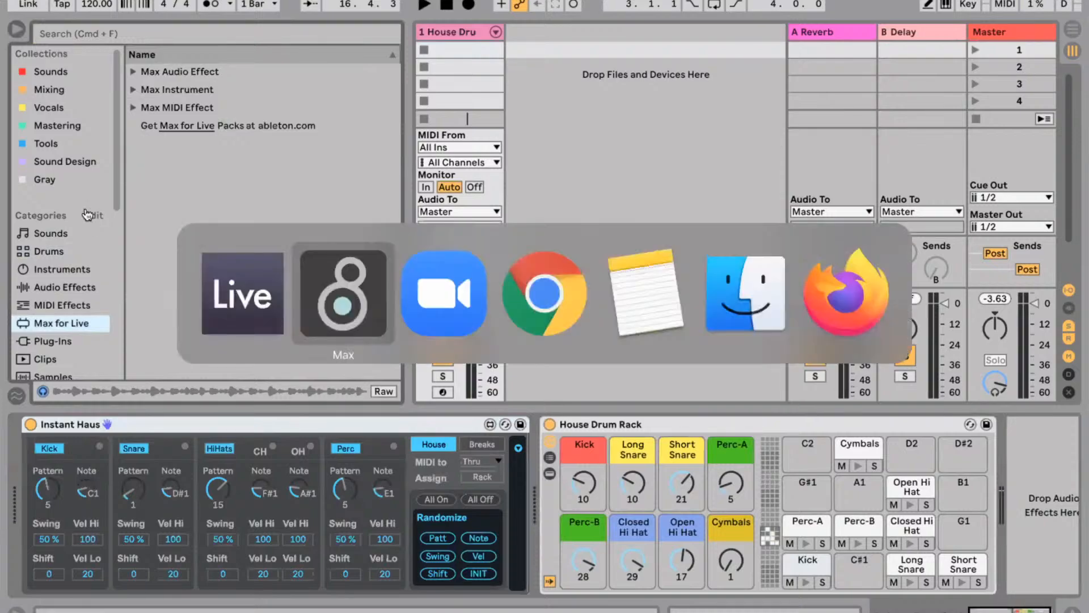
{"action": "key", "text": "super+t"}
{"action": "type", "text": "simi"}
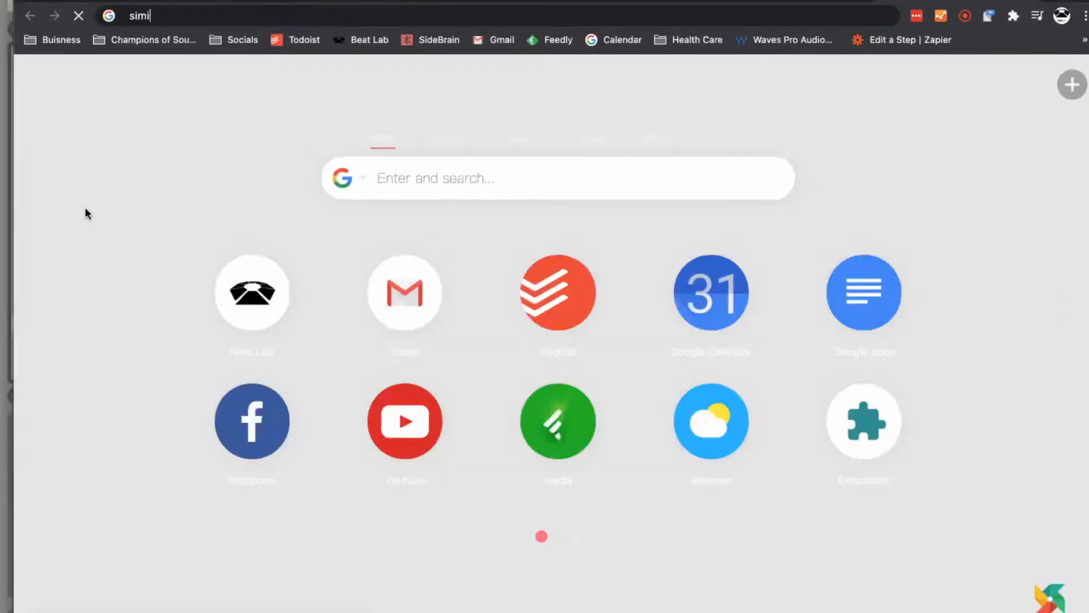
{"action": "type", "text": " afrobeat"}
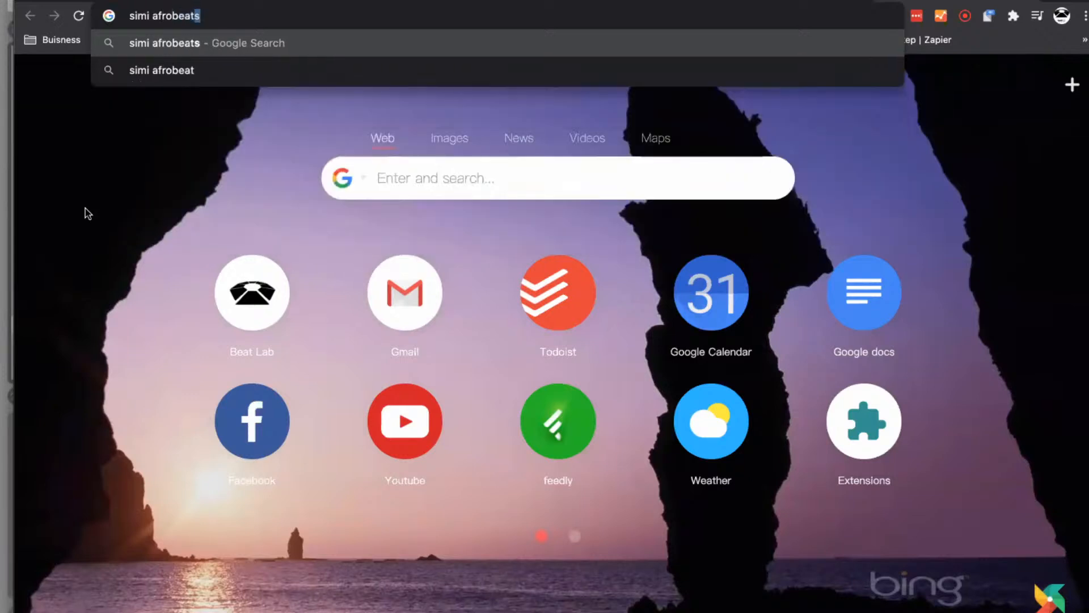
{"action": "key", "text": "Return"}
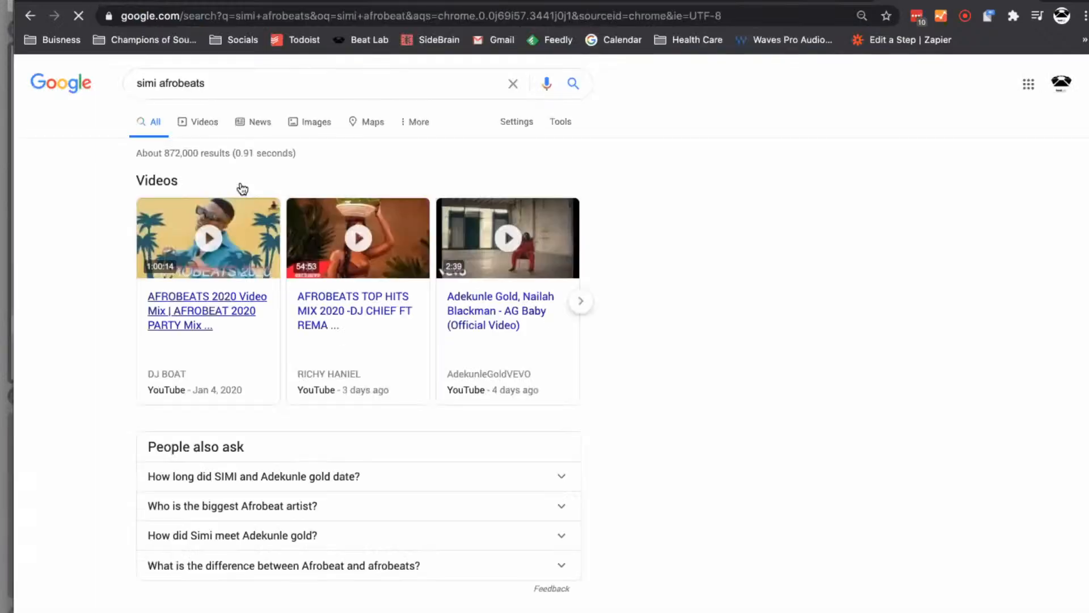
Change the Google search to "simi instagram" and look over the symplysimi Instagram profile.
{"action": "double_click", "coordinate": [187, 83]}
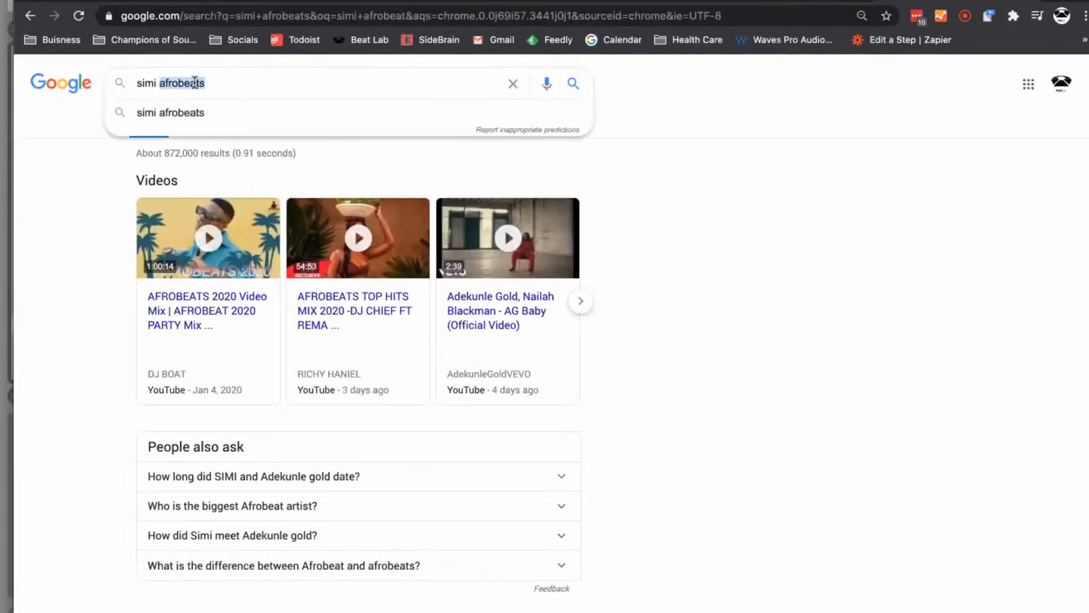
{"action": "type", "text": "instagram"}
{"action": "key", "text": "Return"}
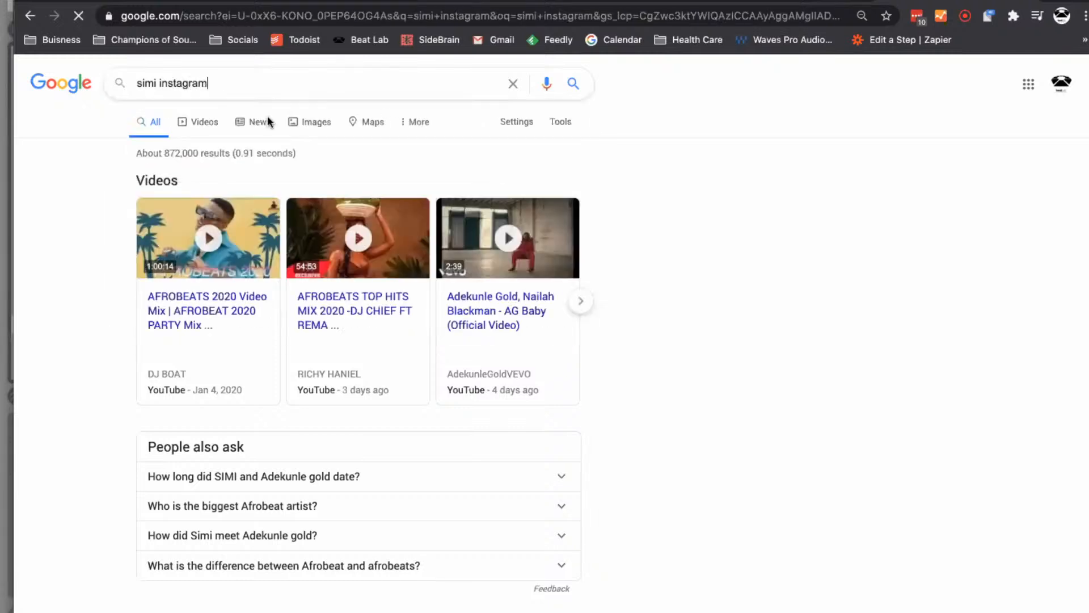
{"action": "left_click", "coordinate": [341, 197]}
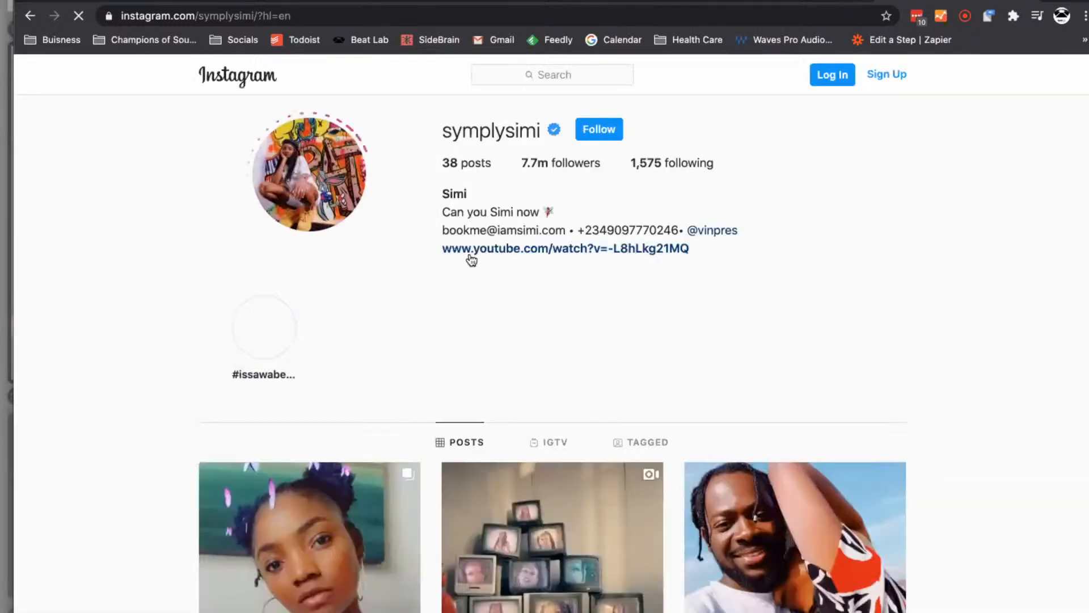
{"action": "scroll", "coordinate": [637, 221], "scroll_direction": "down", "scroll_amount": 3}
{"action": "scroll", "coordinate": [638, 226], "scroll_direction": "up", "scroll_amount": 3}
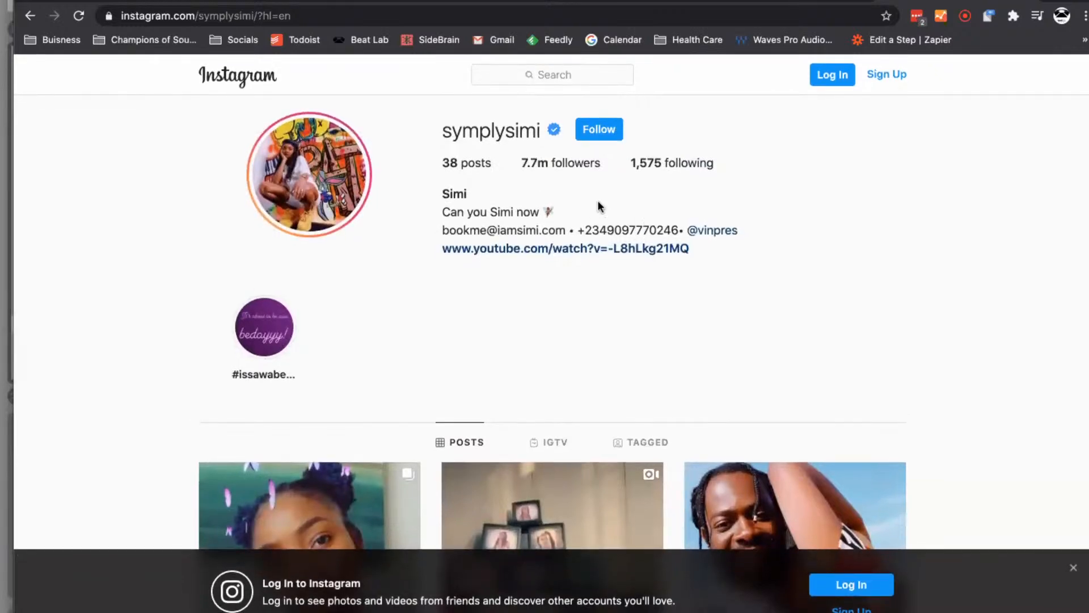
Switch back to Ableton Live, search the Max for Live devices for "inst" and load Instant Afro.amxd onto the House Drum track.
{"action": "key", "text": "super+Tab"}
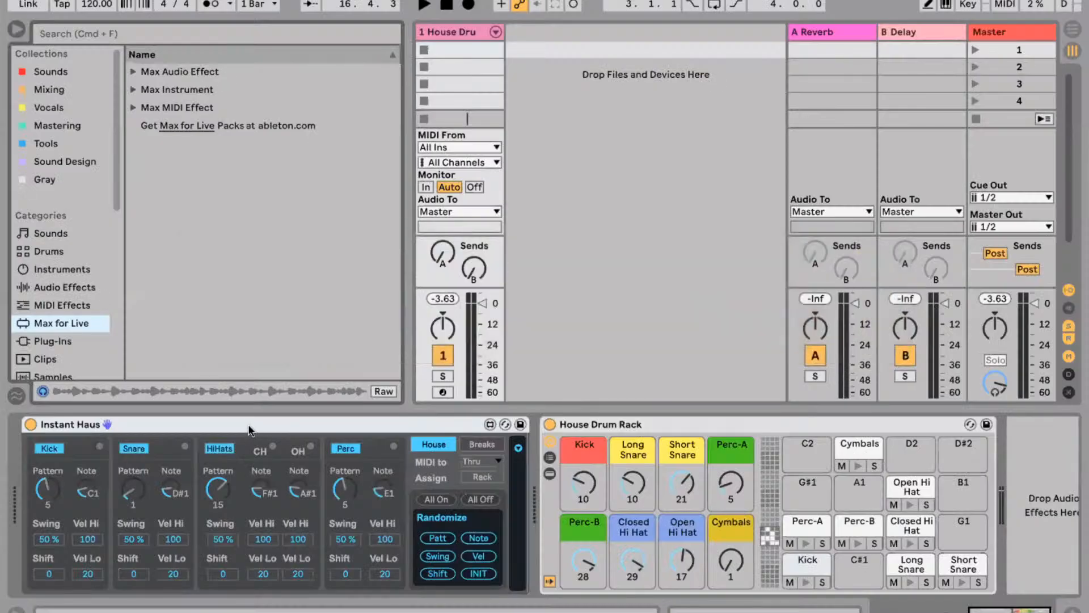
{"action": "left_click", "coordinate": [75, 30]}
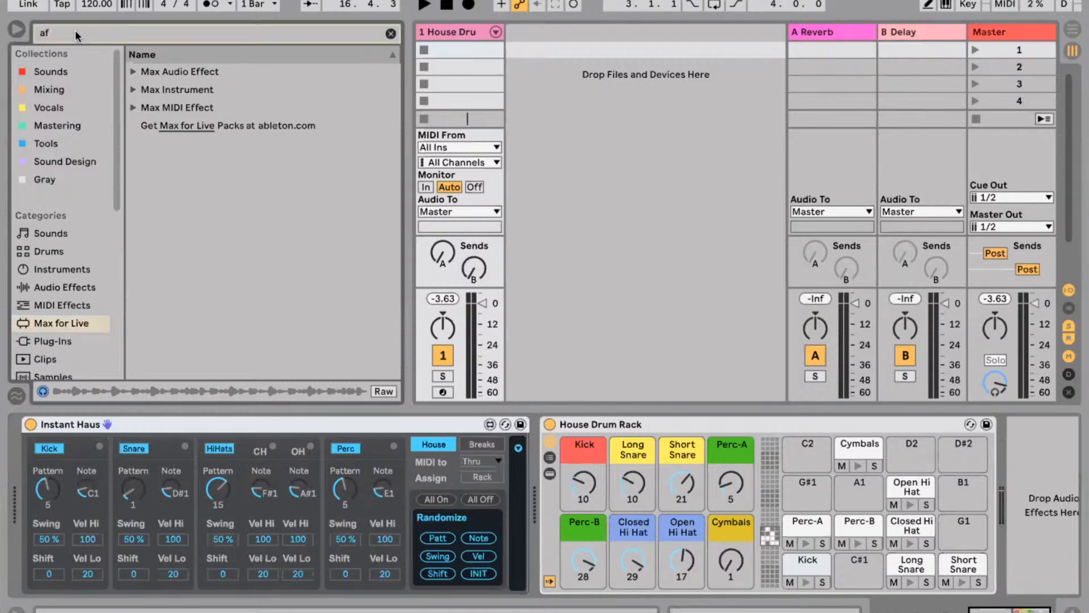
{"action": "type", "text": "ins"}
{"action": "key", "text": "Down"}
{"action": "key", "text": "Down"}
{"action": "key", "text": "Down"}
{"action": "key", "text": "Right"}
{"action": "key", "text": "Down"}
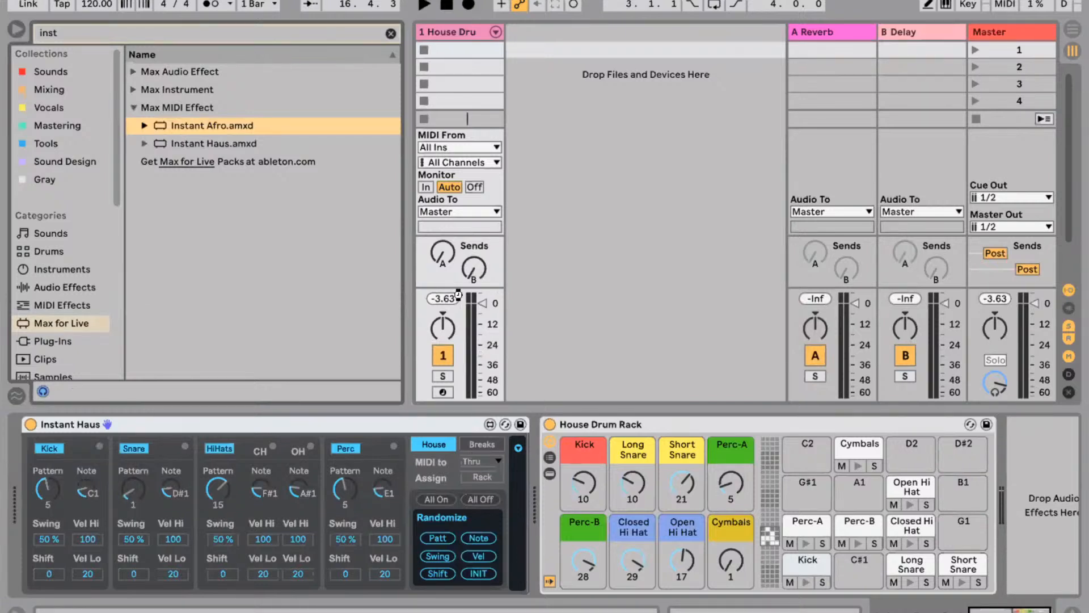
{"action": "key", "text": "Return"}
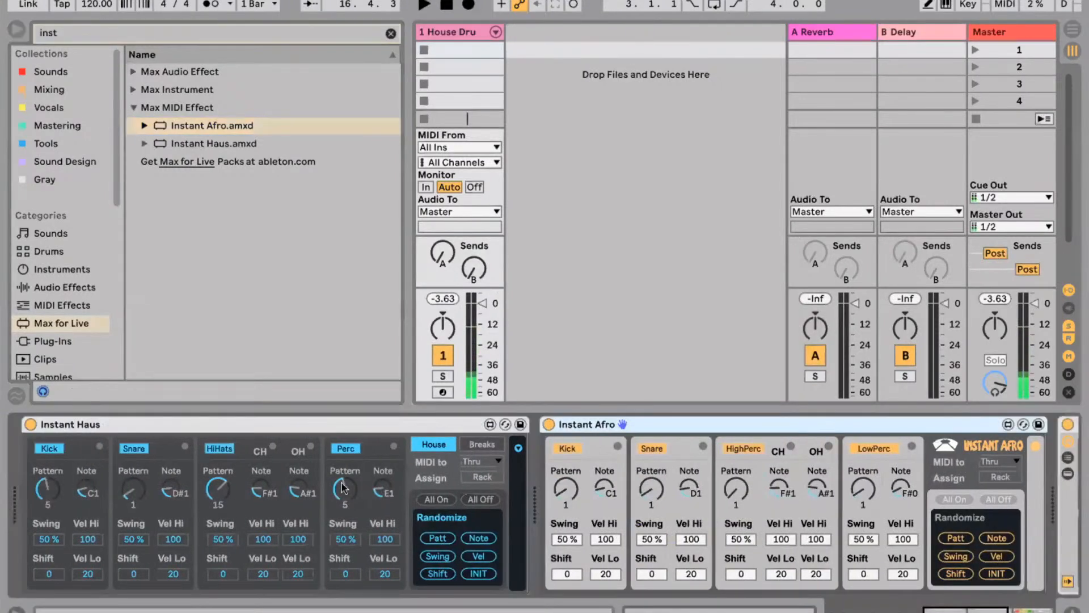
Delete the Instant Haus device and the House Drum Rack from the track.
{"action": "left_click", "coordinate": [327, 425]}
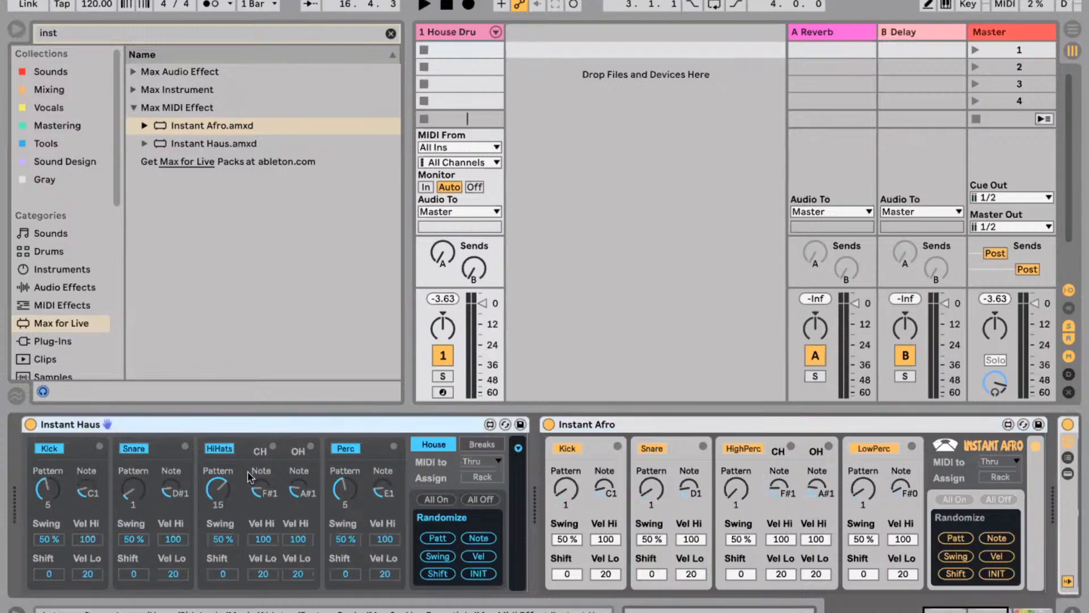
{"action": "key", "text": "Delete"}
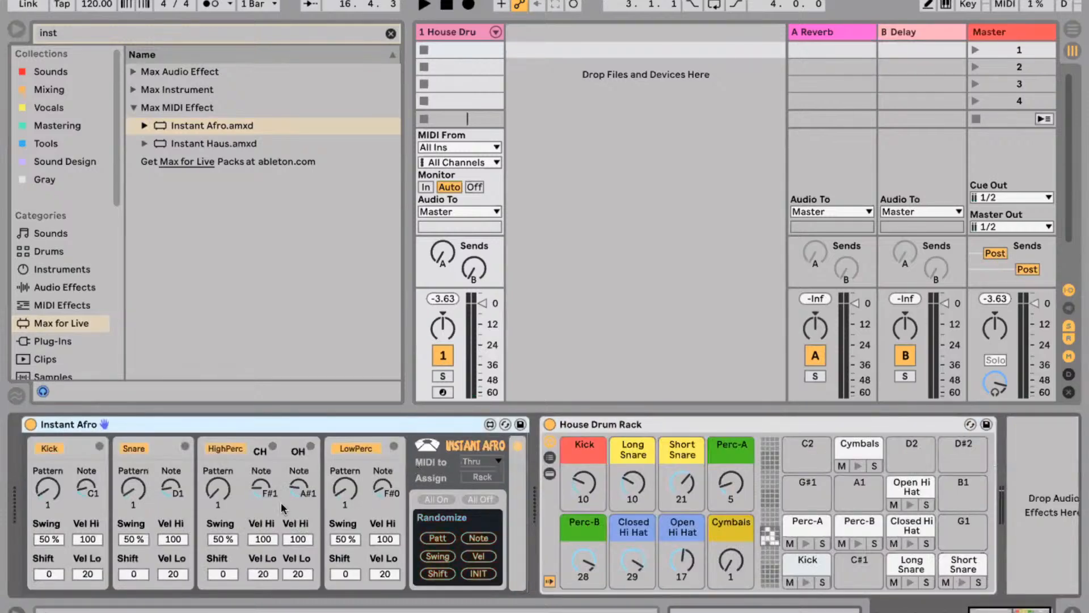
{"action": "left_click", "coordinate": [707, 425]}
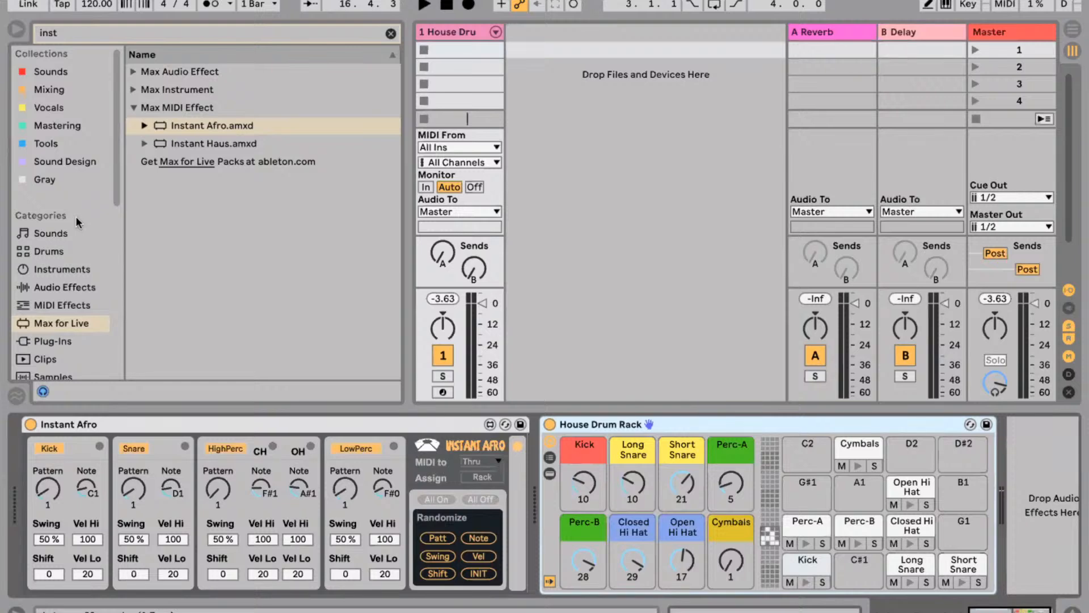
{"action": "key", "text": "Delete"}
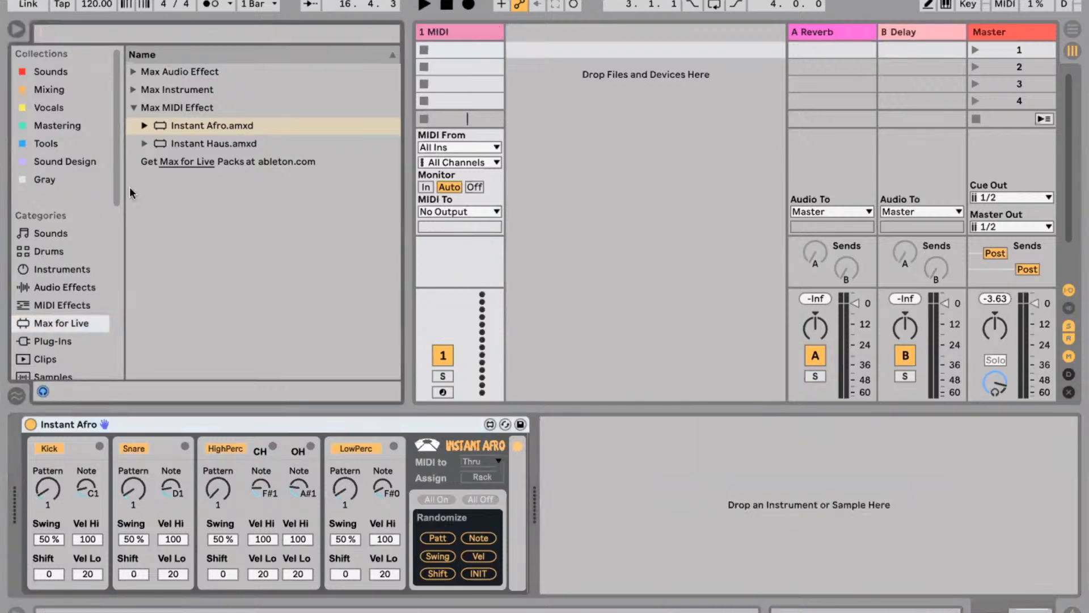
Load an empty Drum Rack after Instant Afro and show the packs folder in the browser.
{"action": "left_click", "coordinate": [50, 251]}
{"action": "left_click", "coordinate": [181, 89]}
{"action": "double_click", "coordinate": [182, 89]}
{"action": "scroll", "coordinate": [63, 278], "scroll_direction": "down", "scroll_amount": 5}
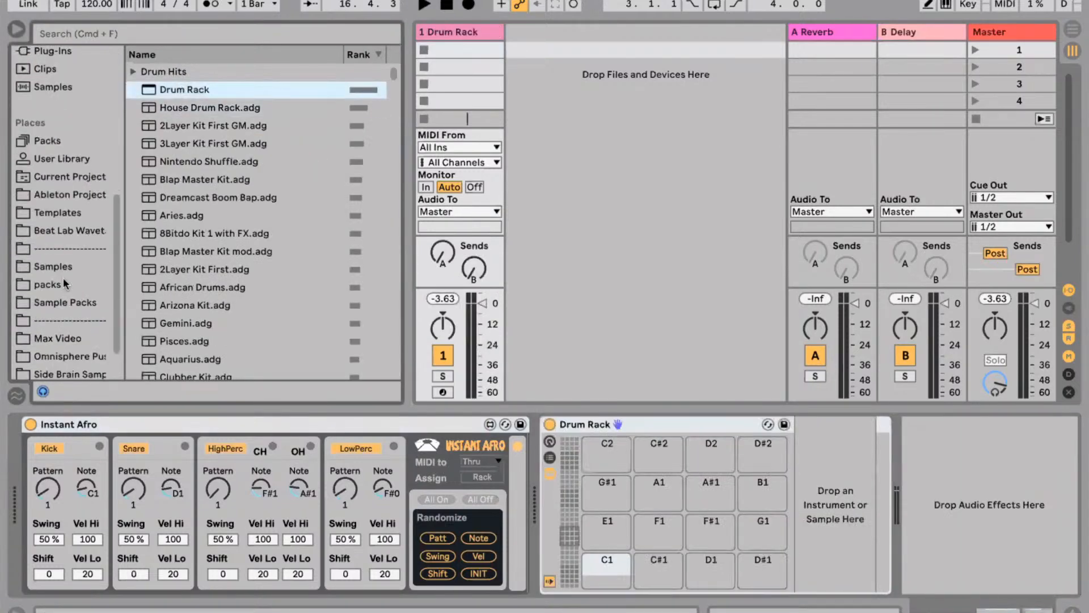
{"action": "left_click", "coordinate": [63, 282]}
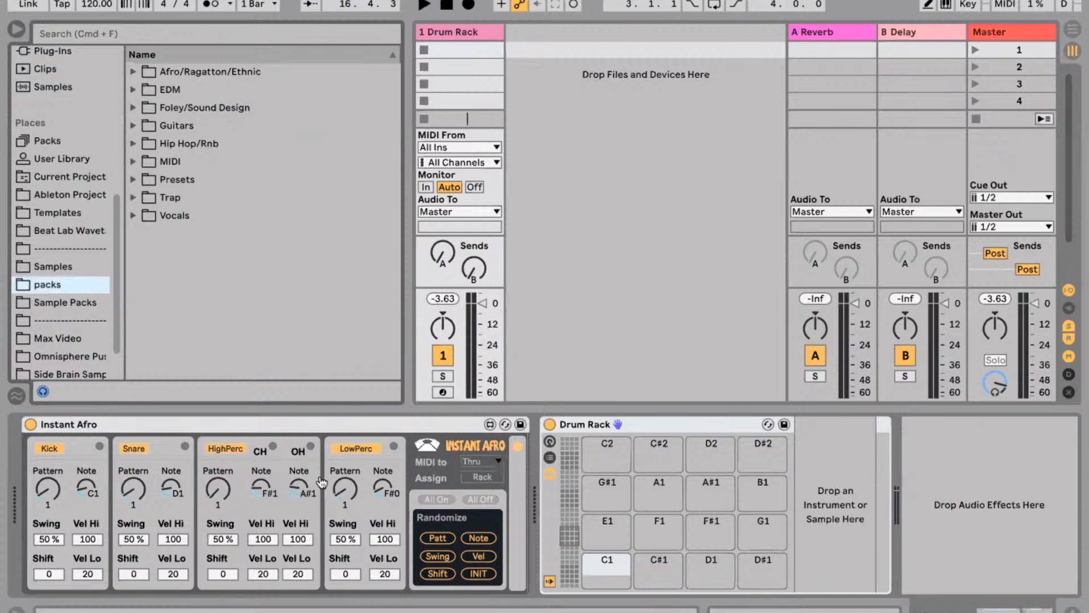
Switch to Chrome and open beatlabacademy.com in a new tab.
{"action": "key", "text": "super+Tab"}
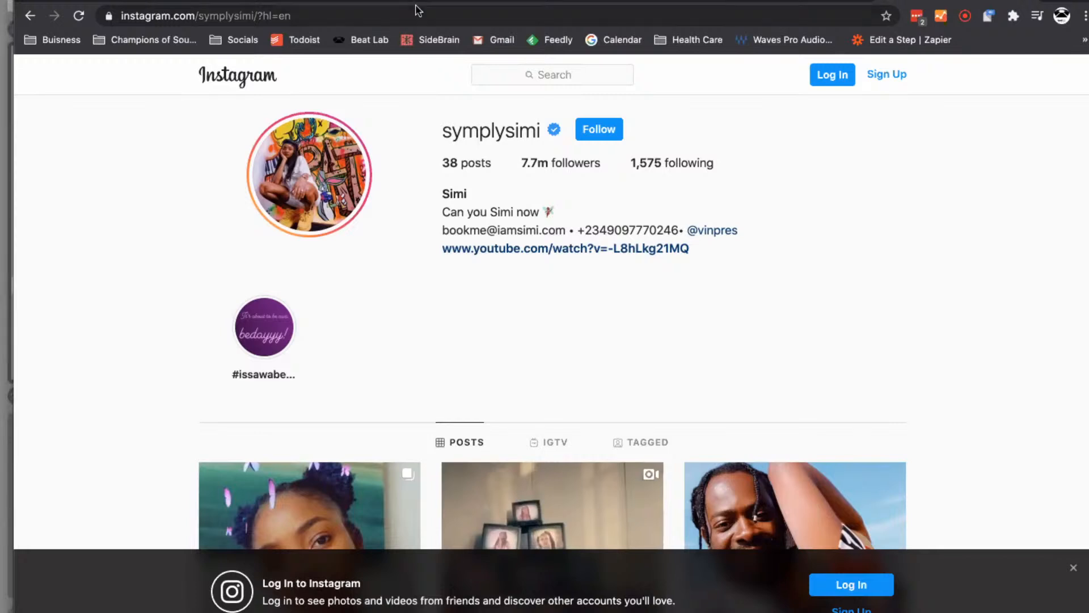
{"action": "key", "text": "super+t"}
{"action": "type", "text": "beatlab"}
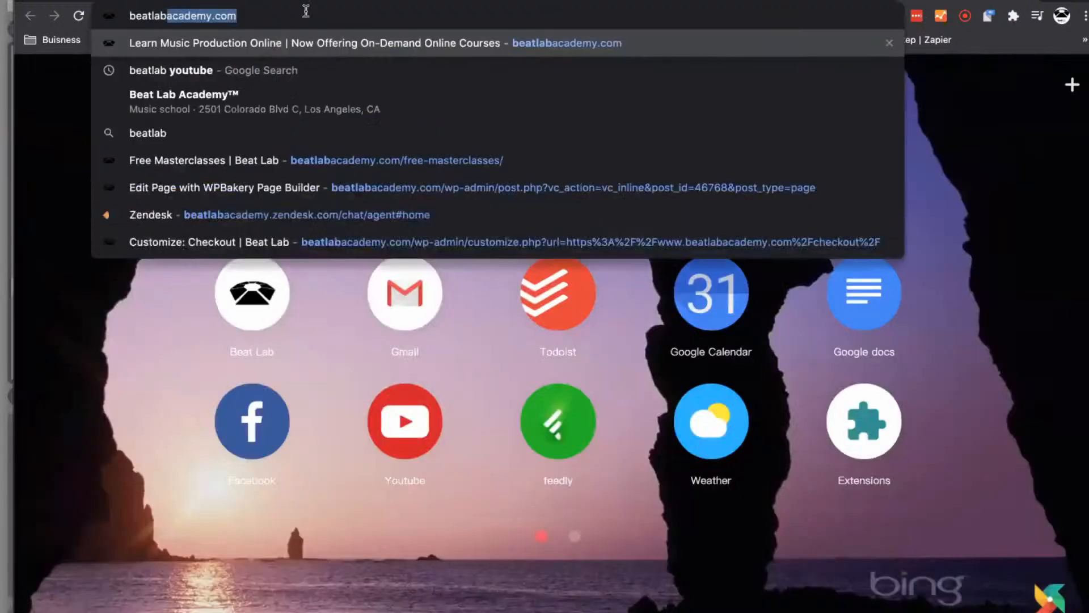
{"action": "key", "text": "Return"}
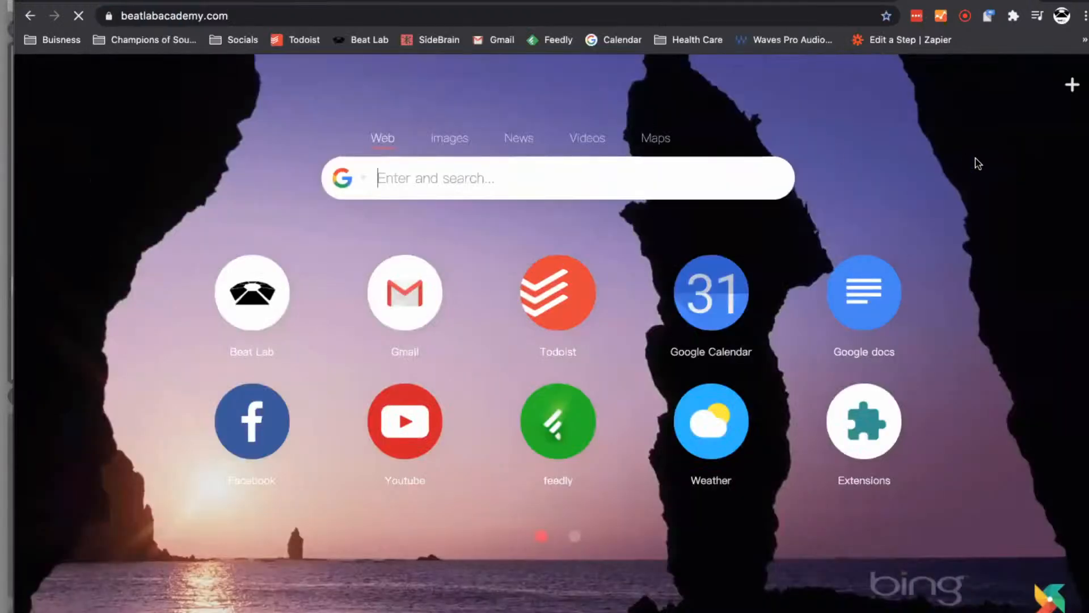
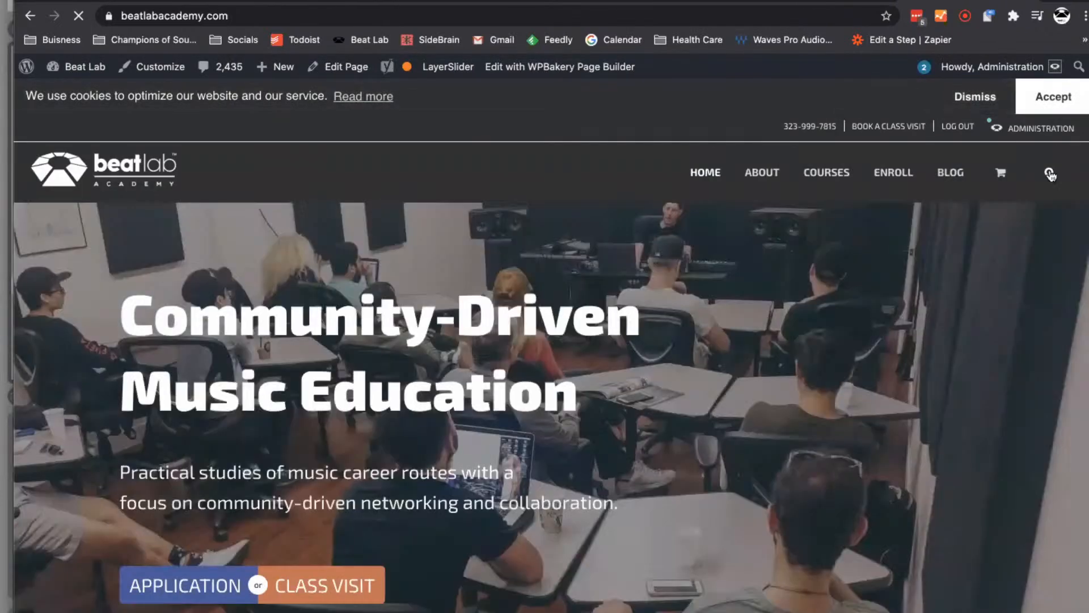
Search the Beat Lab Academy site for "instant afro" and look over the results.
{"action": "left_click", "coordinate": [1050, 172]}
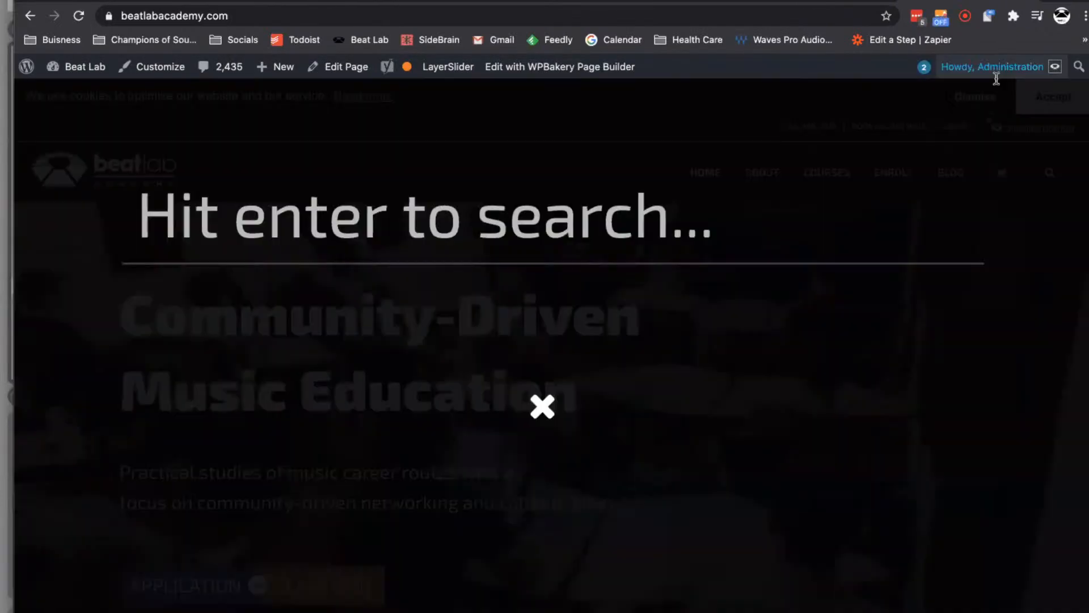
{"action": "left_click", "coordinate": [623, 167]}
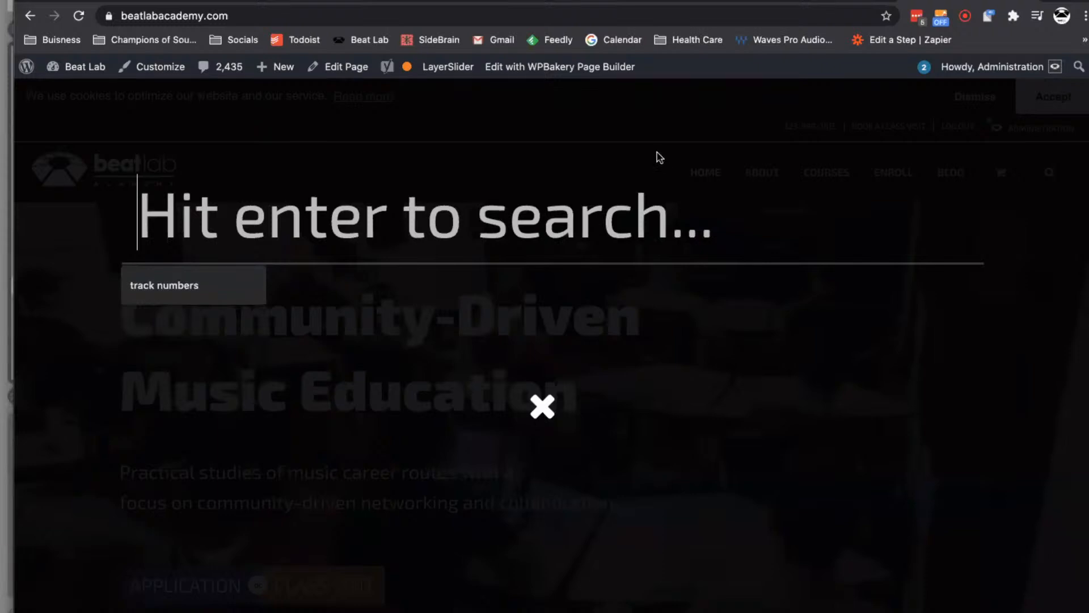
{"action": "type", "text": "instant"}
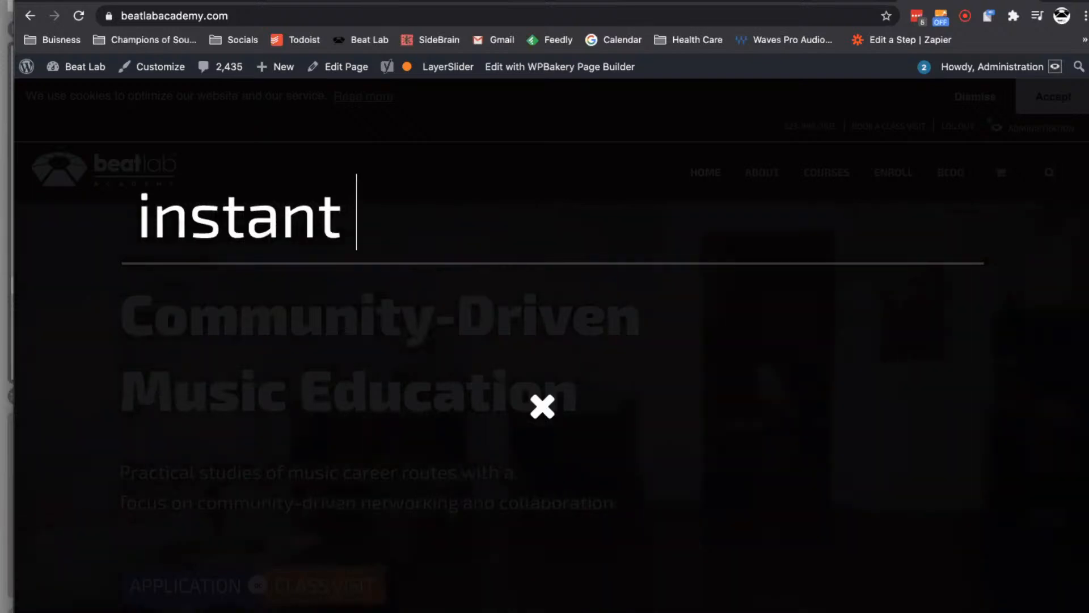
{"action": "type", "text": "af"}
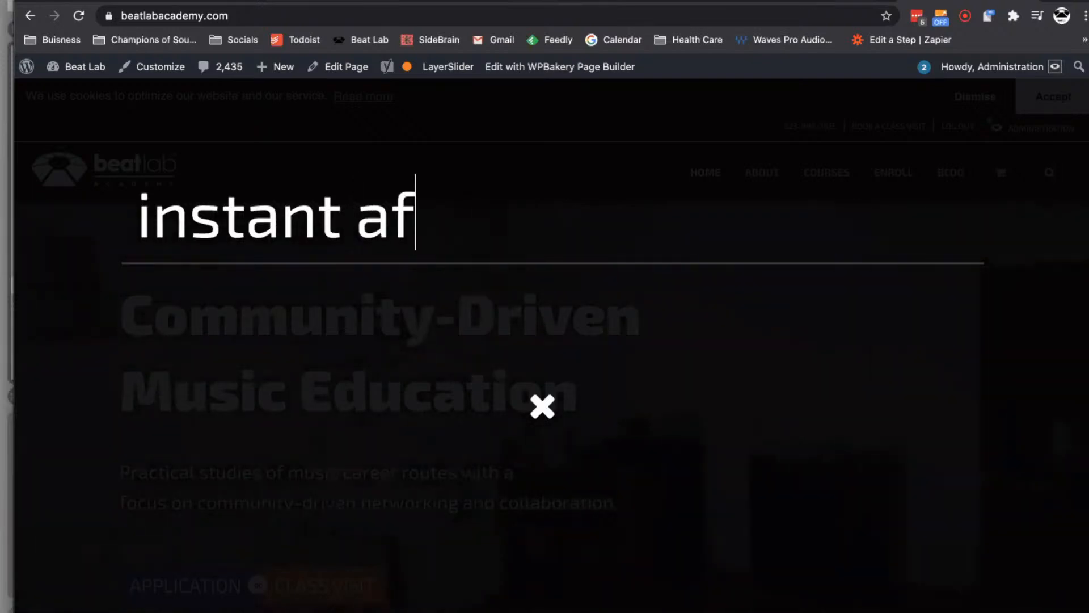
{"action": "type", "text": "ro"}
{"action": "key", "text": "Return"}
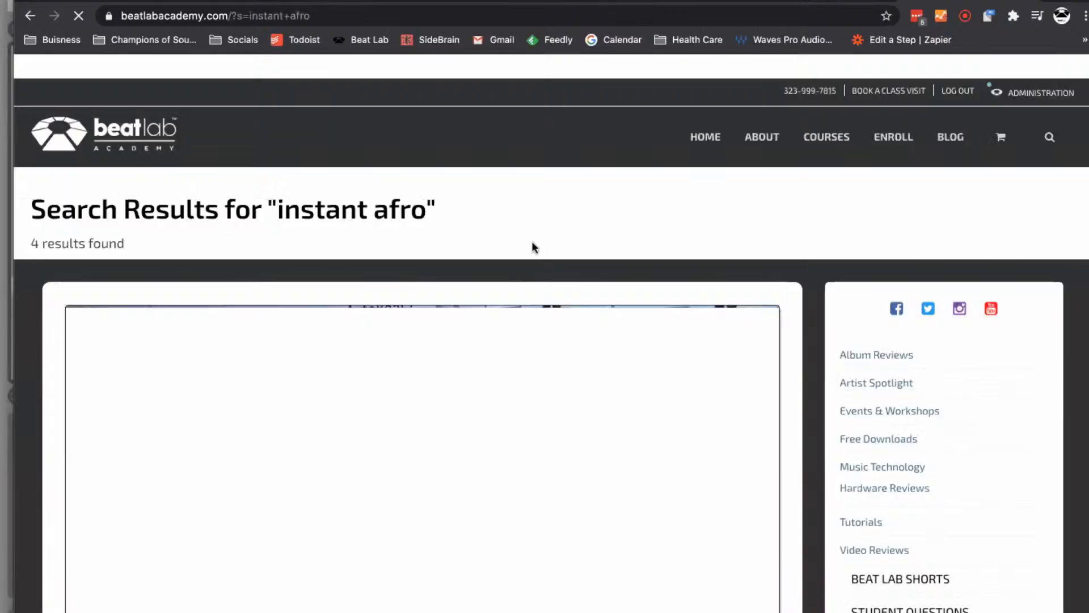
{"action": "scroll", "coordinate": [508, 333], "scroll_direction": "down", "scroll_amount": 2}
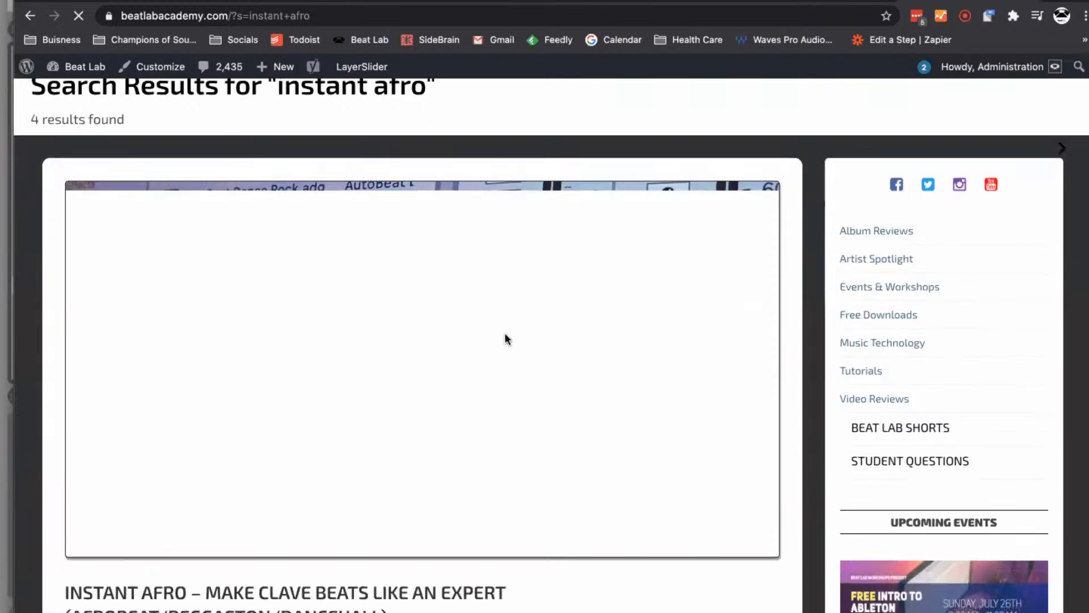
{"action": "scroll", "coordinate": [479, 371], "scroll_direction": "up", "scroll_amount": 1}
{"action": "scroll", "coordinate": [478, 372], "scroll_direction": "down", "scroll_amount": 1}
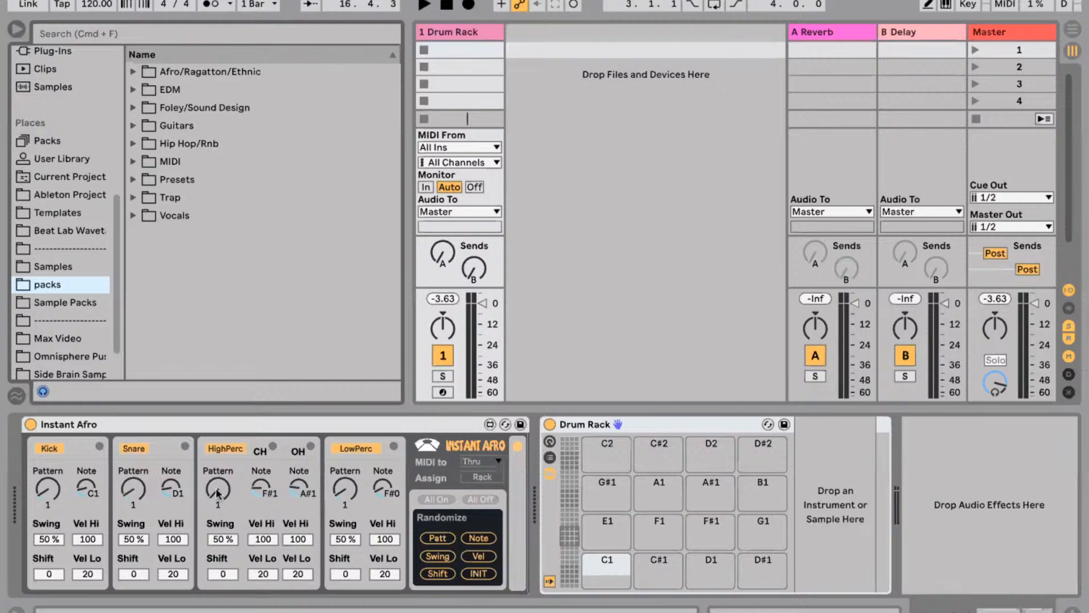
Back in Ableton Live, expand the Afro/Ragatton/Ethnic folder and its DR_Caribe KIT folder in the browser.
{"action": "left_click", "coordinate": [210, 70]}
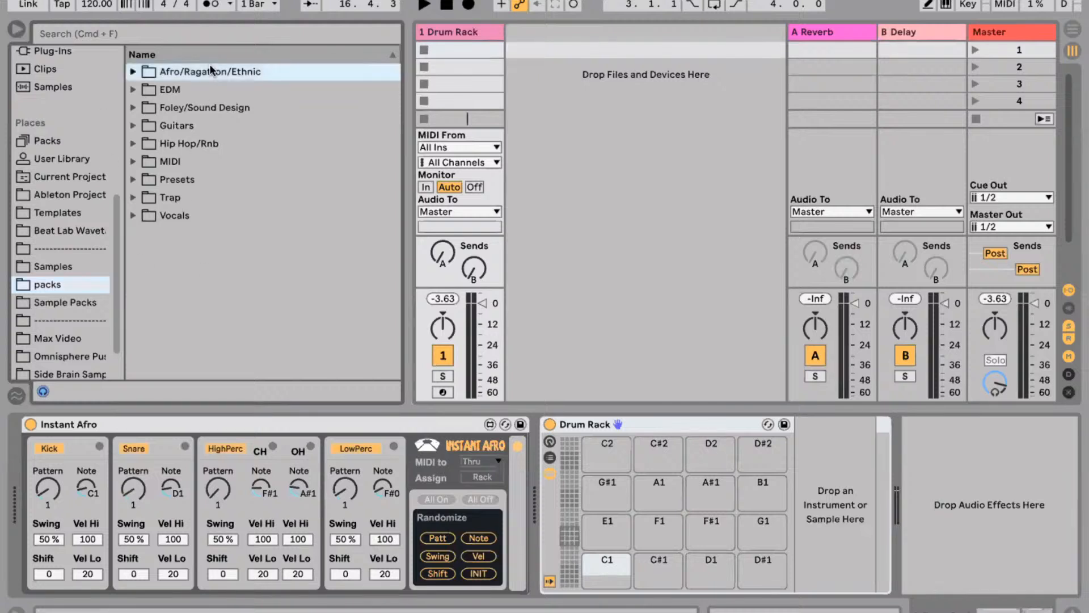
{"action": "key", "text": "Right"}
{"action": "scroll", "coordinate": [311, 251], "scroll_direction": "down", "scroll_amount": 3}
{"action": "left_click", "coordinate": [252, 200]}
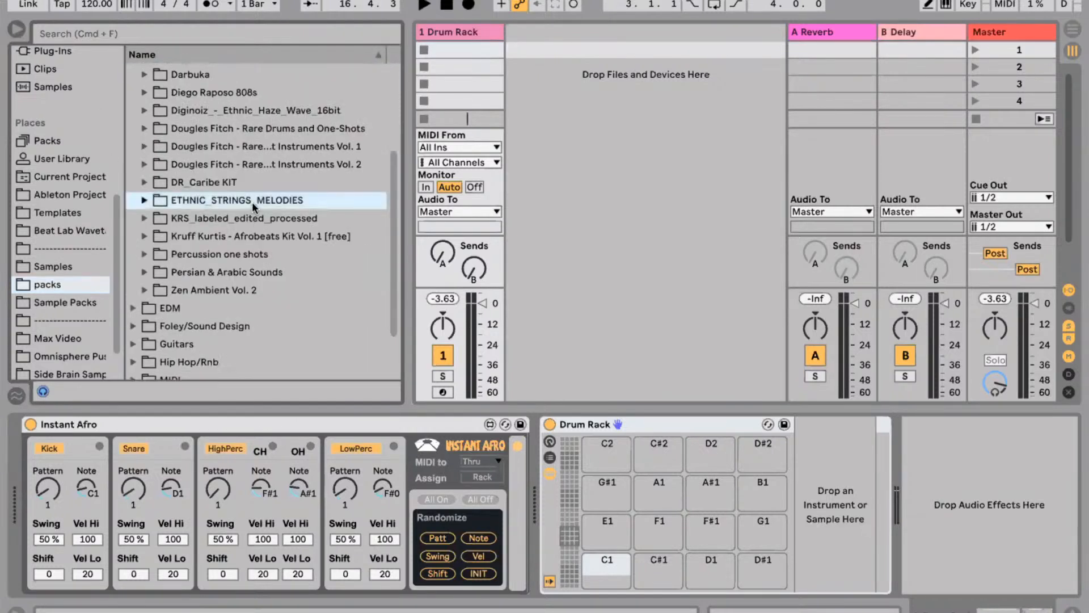
{"action": "key", "text": "Down"}
{"action": "key", "text": "Down"}
{"action": "key", "text": "Up"}
{"action": "key", "text": "Up"}
{"action": "key", "text": "Up"}
{"action": "key", "text": "Down"}
{"action": "key", "text": "Up"}
{"action": "key", "text": "Right"}
Open the kit's Kicks folder and place DR_Kick 2.wav on the Drum Rack's C1 pad.
{"action": "key", "text": "Down"}
{"action": "key", "text": "Down"}
{"action": "key", "text": "Down"}
{"action": "key", "text": "Right"}
{"action": "key", "text": "Down"}
{"action": "key", "text": "Down"}
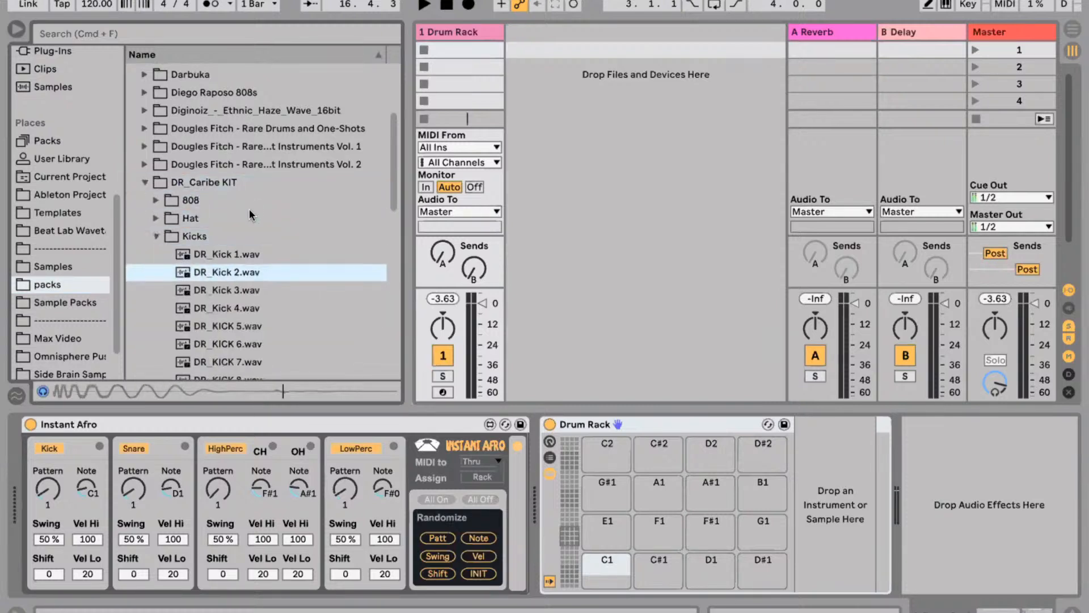
{"action": "left_click_drag", "start_coordinate": [232, 271], "coordinate": [607, 566]}
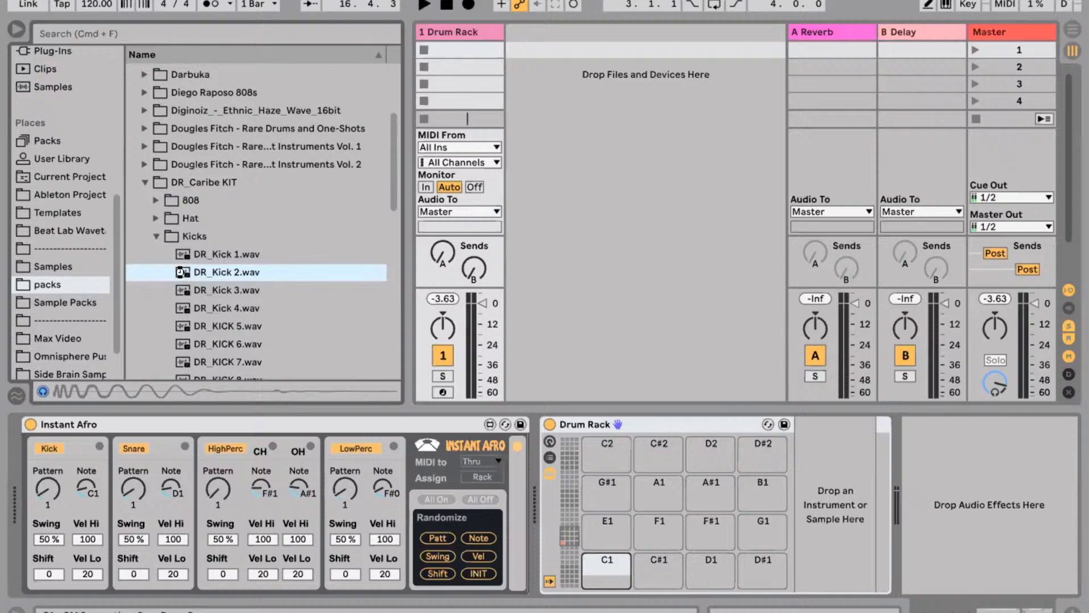
Collapse the Kicks folder and audition the samples in the DR_Caribe KIT's Percussions folder.
{"action": "left_click", "coordinate": [156, 237]}
{"action": "key", "text": "Down"}
{"action": "key", "text": "Down"}
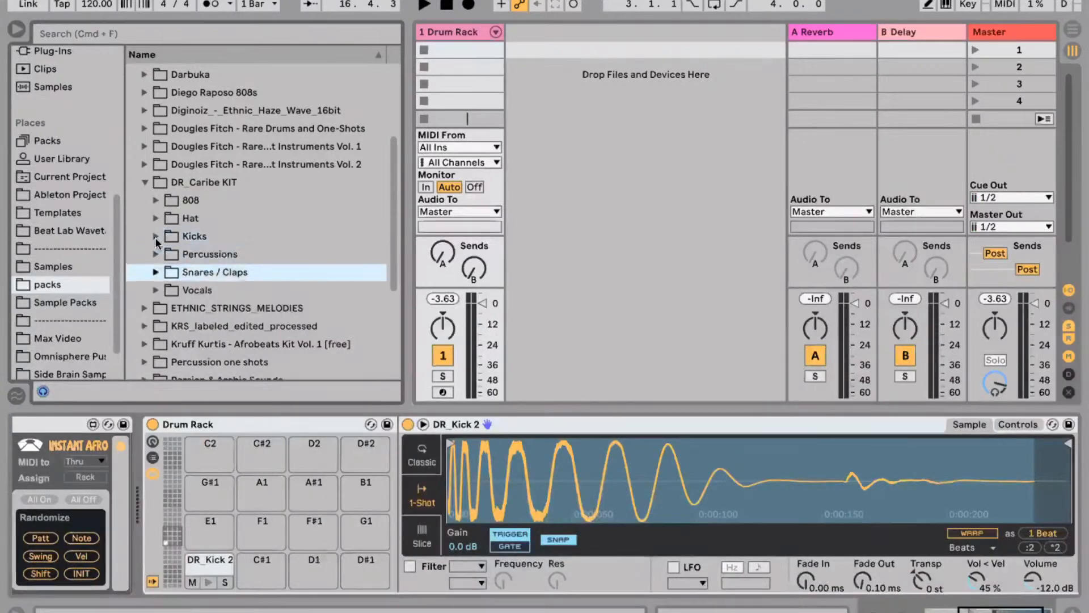
{"action": "key", "text": "Up"}
{"action": "key", "text": "Right"}
{"action": "key", "text": "Down"}
{"action": "key", "text": "Down"}
{"action": "key", "text": "Down"}
{"action": "key", "text": "Down"}
{"action": "key", "text": "Down"}
{"action": "key", "text": "Down"}
{"action": "key", "text": "Left"}
{"action": "key", "text": "Left"}
{"action": "key", "text": "Left"}
{"action": "key", "text": "Left"}
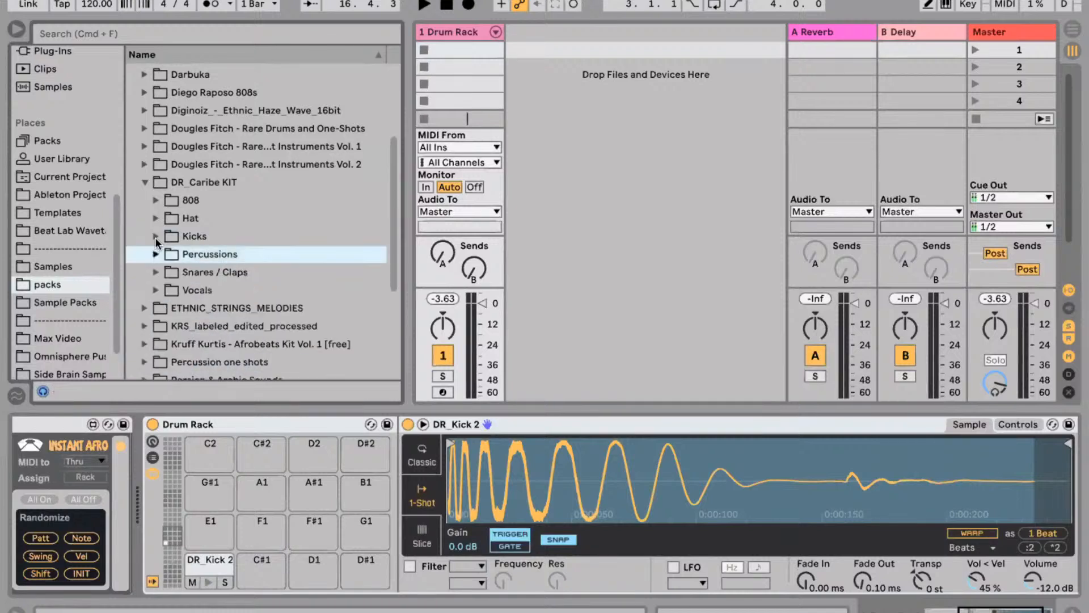
Collapse DR_Caribe KIT and expand KRS_labeled_edited_processed down to the KRS_percussion_one_shots folder.
{"action": "key", "text": "Down"}
{"action": "key", "text": "Down"}
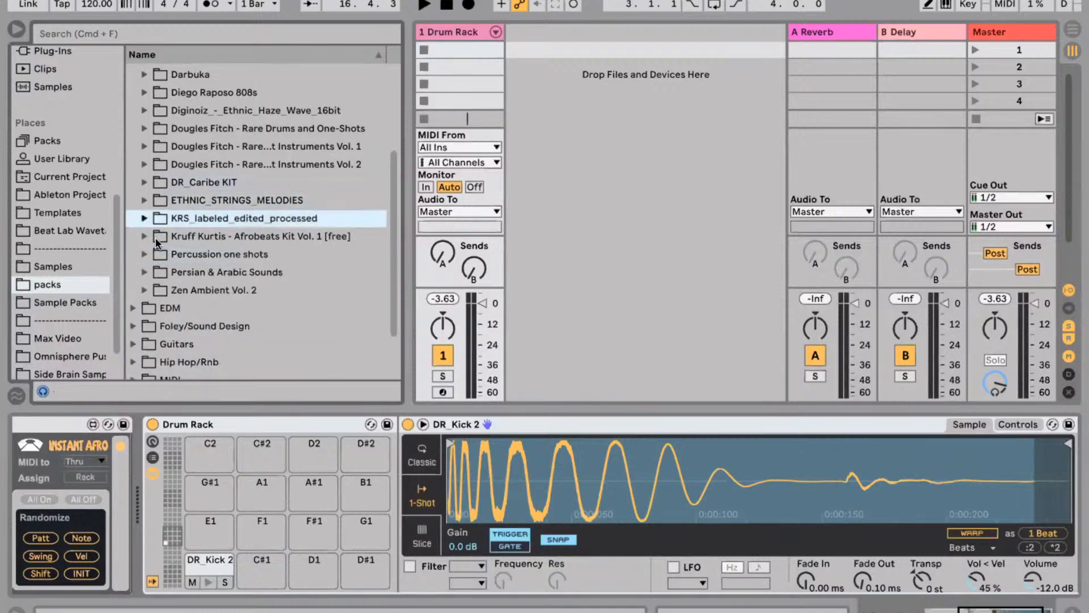
{"action": "key", "text": "Right"}
{"action": "key", "text": "Down"}
{"action": "key", "text": "Down"}
{"action": "key", "text": "Right"}
{"action": "key", "text": "Down"}
{"action": "key", "text": "Down"}
{"action": "key", "text": "Down"}
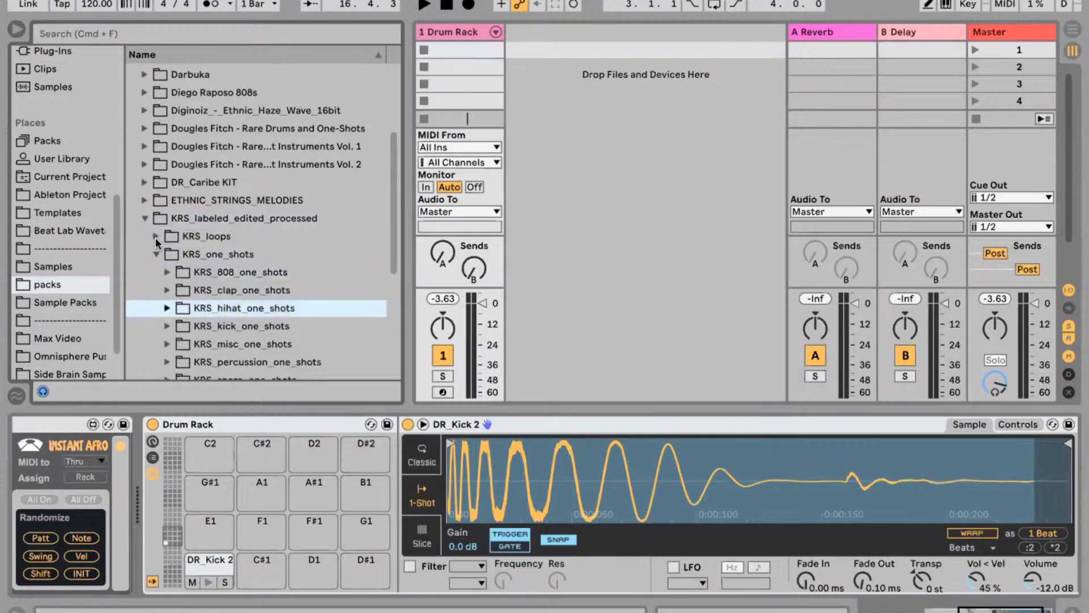
{"action": "key", "text": "Down"}
{"action": "key", "text": "Down"}
{"action": "key", "text": "Down"}
{"action": "key", "text": "Right"}
Audition the first dancehall percussion samples and place KRS_percussion_dancehall_bright_02 on the Drum Rack's D#1 pad.
{"action": "key", "text": "Down"}
{"action": "scroll", "coordinate": [286, 263], "scroll_direction": "down", "scroll_amount": 3}
{"action": "key", "text": "Down"}
{"action": "key", "text": "Down"}
{"action": "key", "text": "Down"}
{"action": "key", "text": "Down"}
{"action": "key", "text": "Down"}
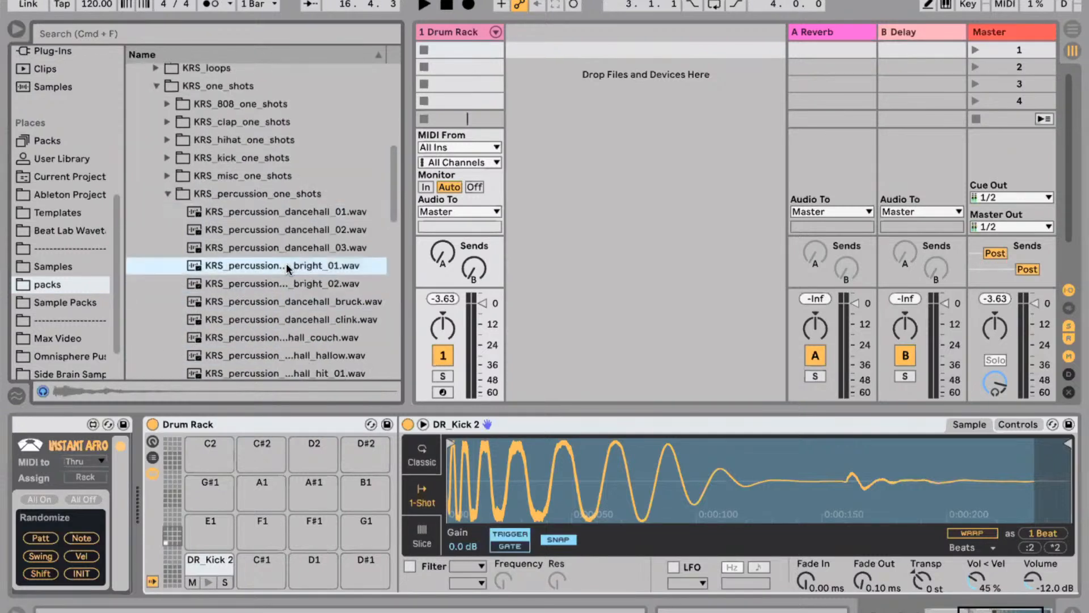
{"action": "left_click_drag", "start_coordinate": [271, 284], "coordinate": [366, 567]}
Audition further percussion one-shots and place KRS_percussion_dancehall_hallow on the D1 pad.
{"action": "left_click", "coordinate": [299, 324]}
{"action": "left_click", "coordinate": [287, 336]}
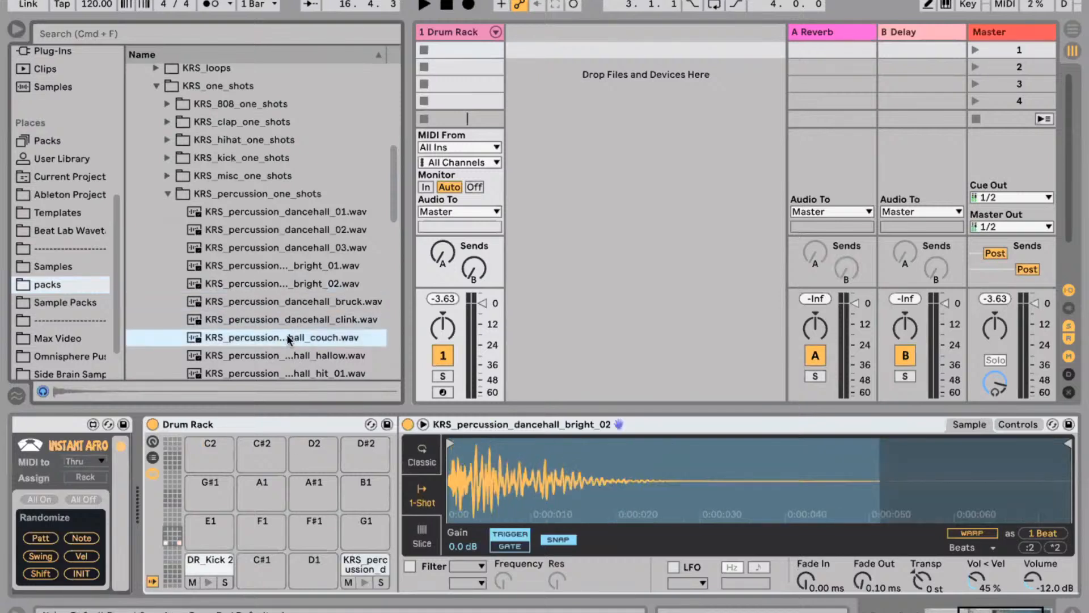
{"action": "left_click", "coordinate": [284, 357]}
{"action": "scroll", "coordinate": [295, 323], "scroll_direction": "down", "scroll_amount": 3}
{"action": "left_click_drag", "start_coordinate": [304, 296], "coordinate": [314, 567]}
Audition the hit samples and place KRS_percussion_dancehall_krs on the F#1 pad.
{"action": "left_click", "coordinate": [288, 316]}
{"action": "left_click", "coordinate": [286, 325]}
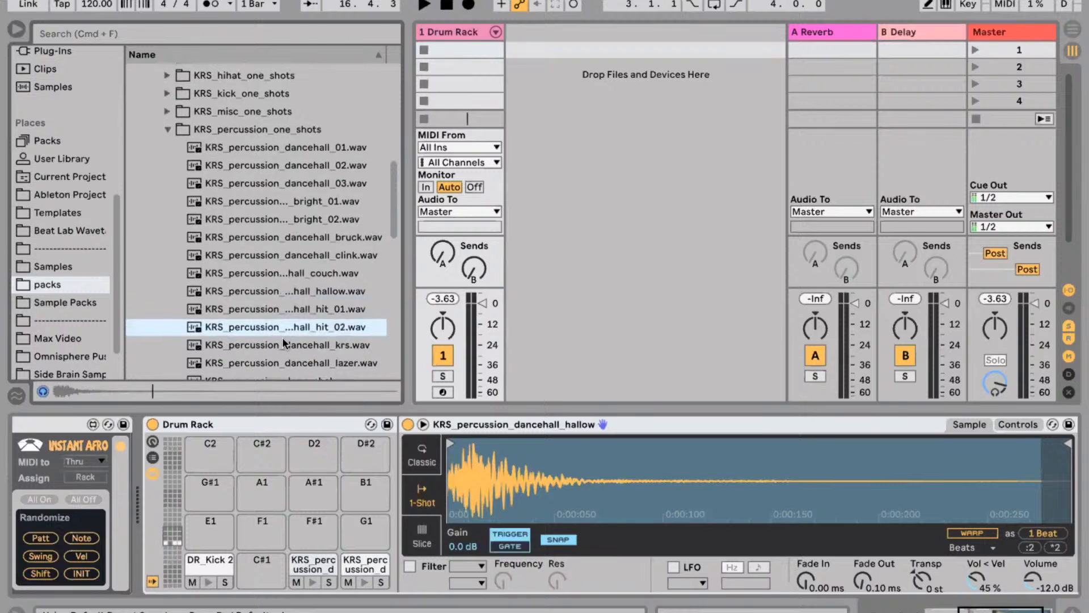
{"action": "left_click", "coordinate": [278, 343]}
{"action": "scroll", "coordinate": [281, 333], "scroll_direction": "down", "scroll_amount": 3}
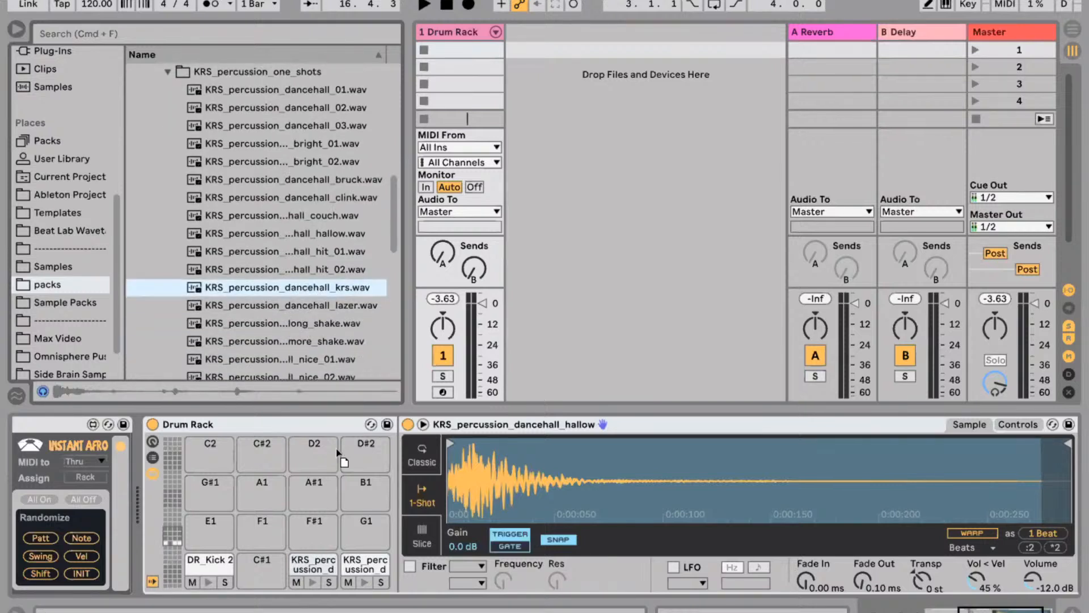
{"action": "left_click_drag", "start_coordinate": [340, 456], "coordinate": [314, 530]}
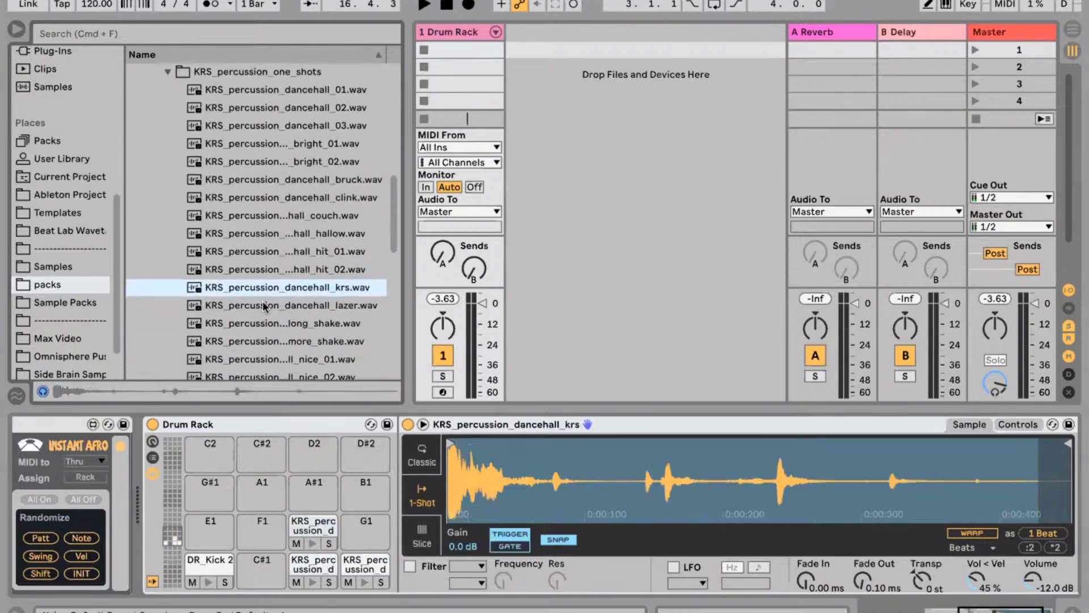
Audition the dancehall percussion one-shots in the shake, lazer, nice, open, pan and pop range.
{"action": "scroll", "coordinate": [263, 307], "scroll_direction": "down", "scroll_amount": 4}
{"action": "left_click", "coordinate": [267, 253]}
{"action": "key", "text": "Down"}
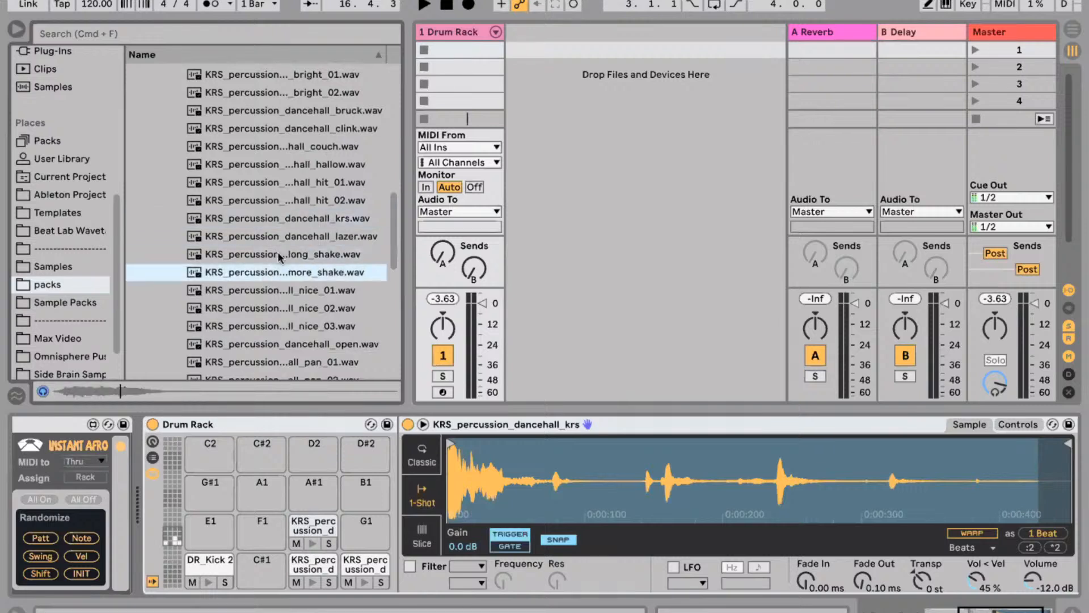
{"action": "key", "text": "Up"}
{"action": "key", "text": "Up"}
{"action": "left_click", "coordinate": [281, 292]}
{"action": "left_click", "coordinate": [278, 305]}
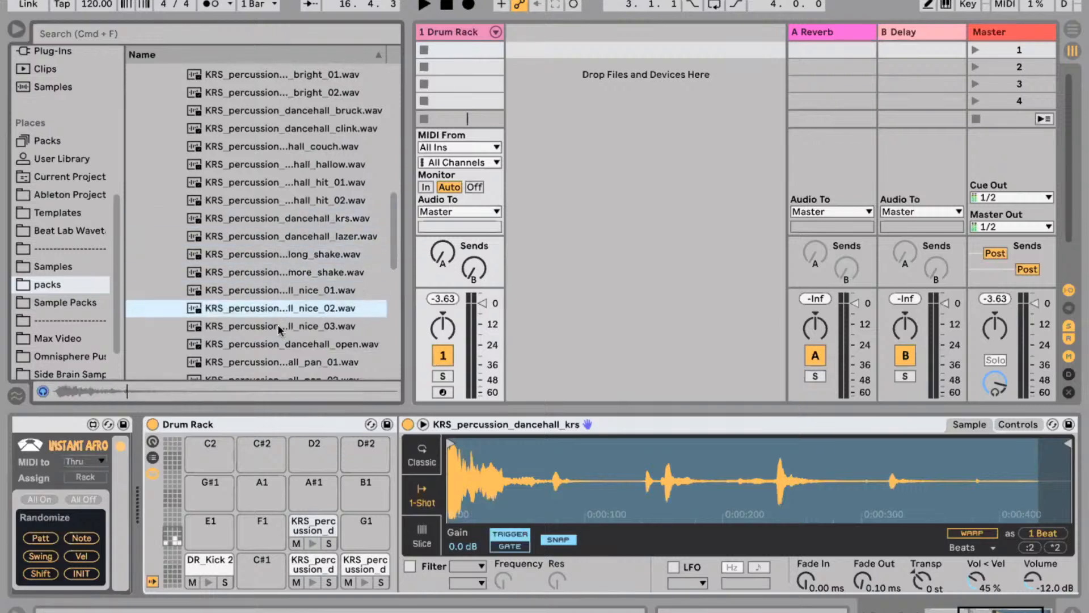
{"action": "left_click", "coordinate": [277, 324]}
{"action": "scroll", "coordinate": [287, 298], "scroll_direction": "down", "scroll_amount": 2}
{"action": "left_click", "coordinate": [287, 302]}
{"action": "left_click", "coordinate": [279, 320]}
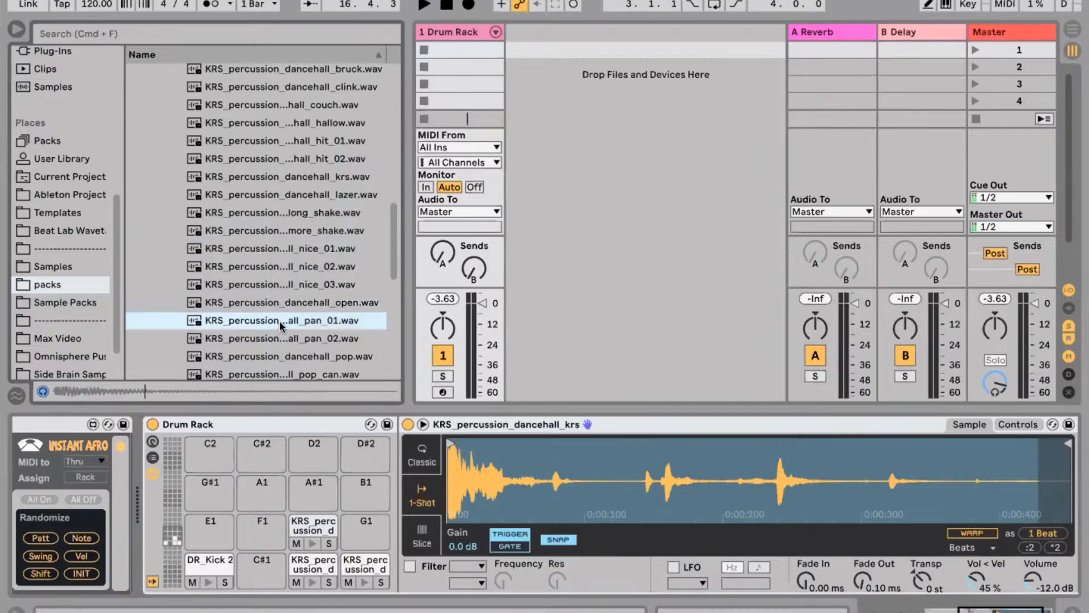
{"action": "left_click", "coordinate": [265, 338]}
{"action": "left_click", "coordinate": [257, 353]}
Audition the next dancehall one-shots and place KRS_percussion_dancehall_roy on the Drum Rack's A#1 pad.
{"action": "scroll", "coordinate": [281, 302], "scroll_direction": "down", "scroll_amount": 4}
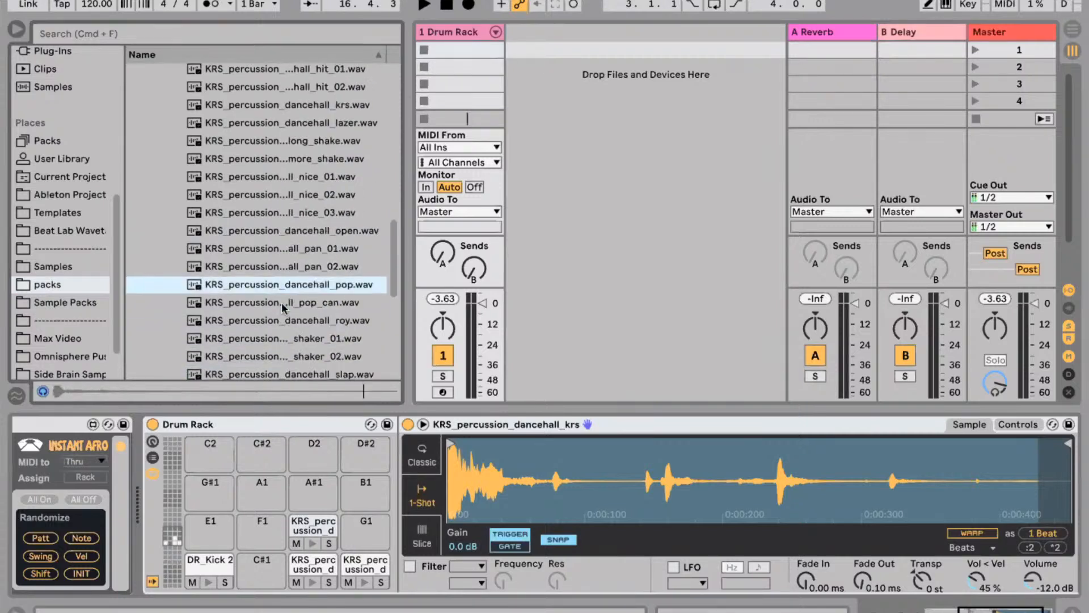
{"action": "left_click", "coordinate": [281, 305]}
{"action": "left_click", "coordinate": [277, 323]}
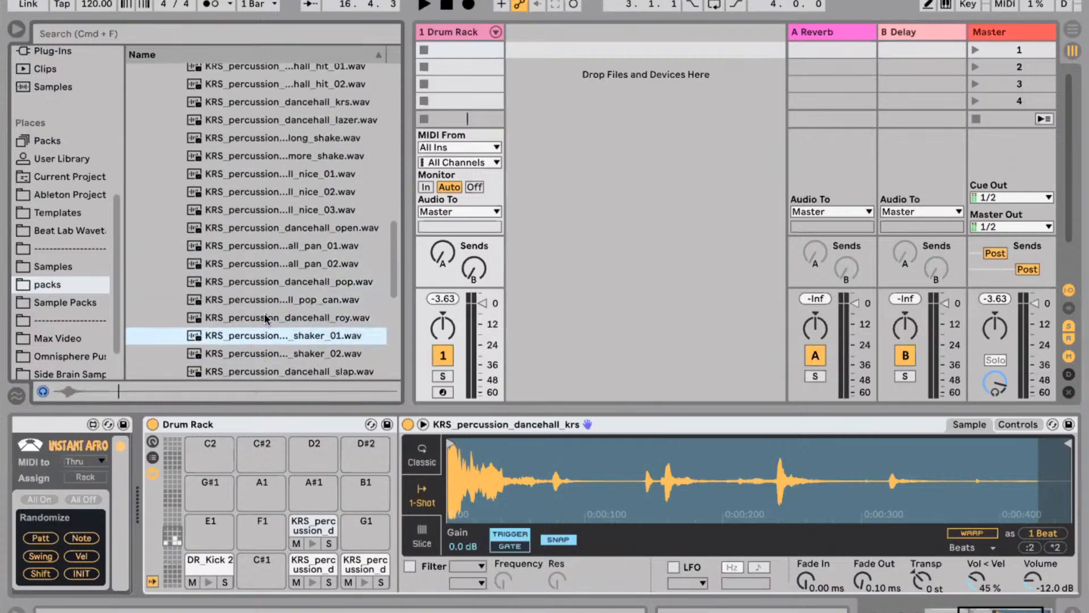
{"action": "left_click_drag", "start_coordinate": [263, 315], "coordinate": [313, 493]}
{"action": "left_click", "coordinate": [290, 423]}
{"action": "scroll", "coordinate": [292, 437], "scroll_direction": "left", "scroll_amount": 7}
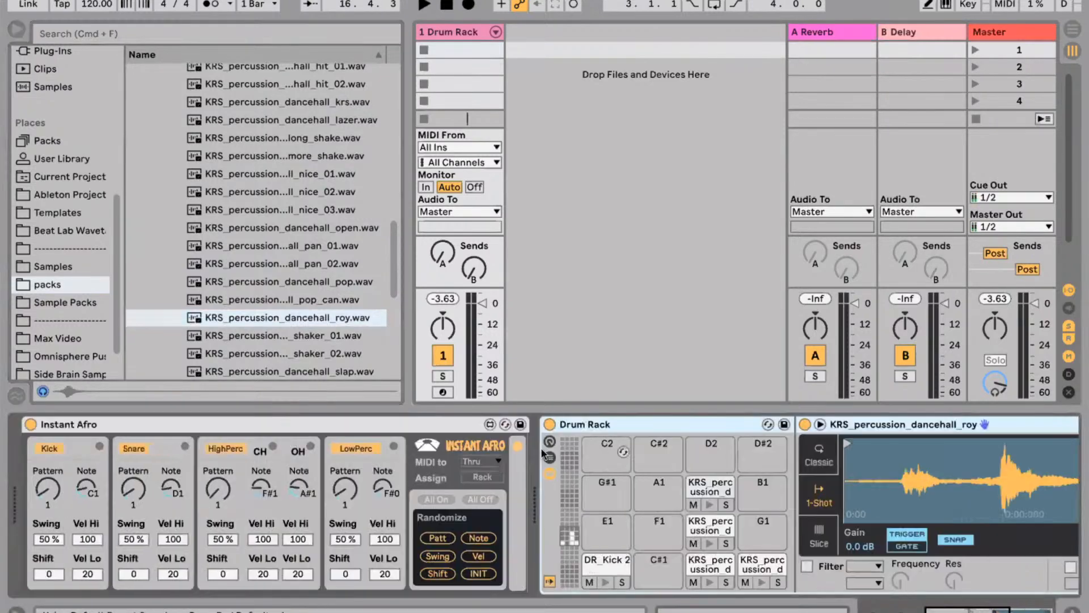
During playback, set Instant Afro's patterns to Kick 4, Snare 3, HighPerc 5 and LowPerc 3.
{"action": "key", "text": "space"}
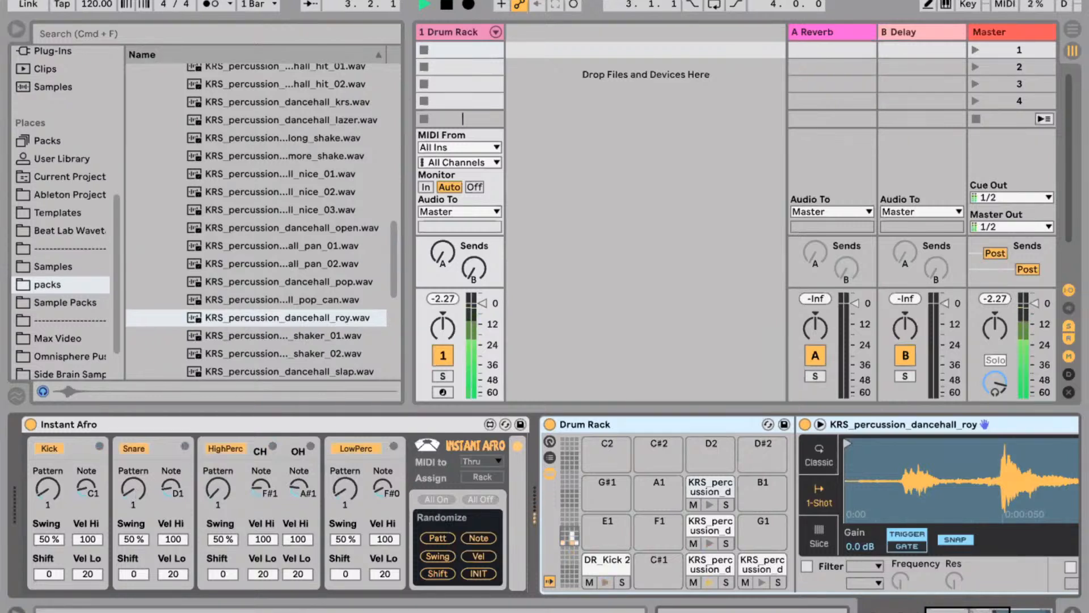
{"action": "left_click_drag", "start_coordinate": [141, 486], "coordinate": [142, 476]}
{"action": "left_click_drag", "start_coordinate": [218, 489], "coordinate": [218, 473]}
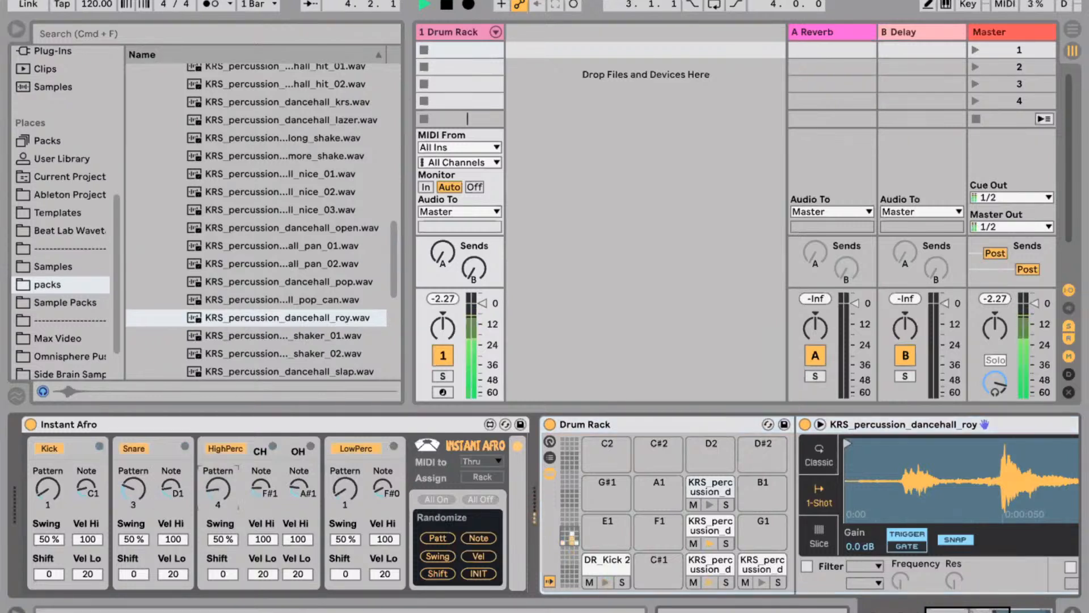
{"action": "left_click_drag", "start_coordinate": [345, 489], "coordinate": [345, 480]}
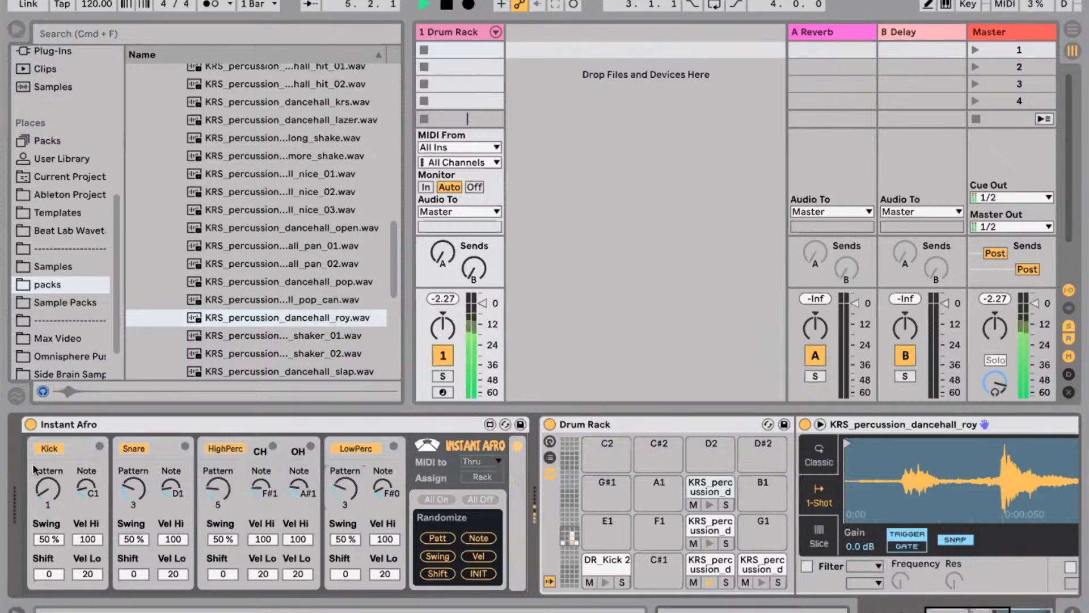
{"action": "left_click_drag", "start_coordinate": [48, 489], "coordinate": [48, 476]}
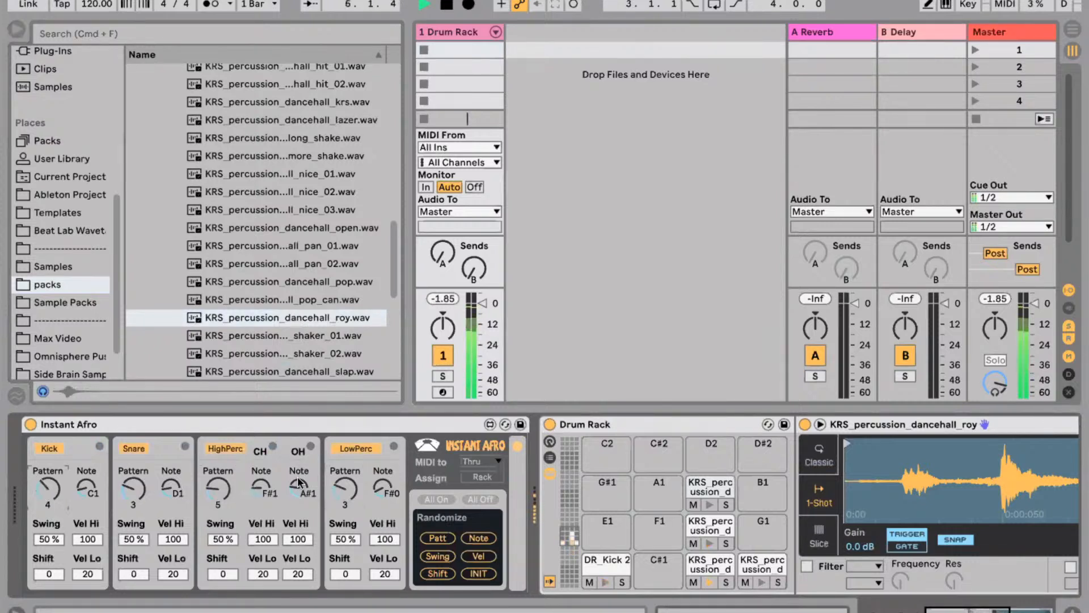
{"action": "key", "text": "space"}
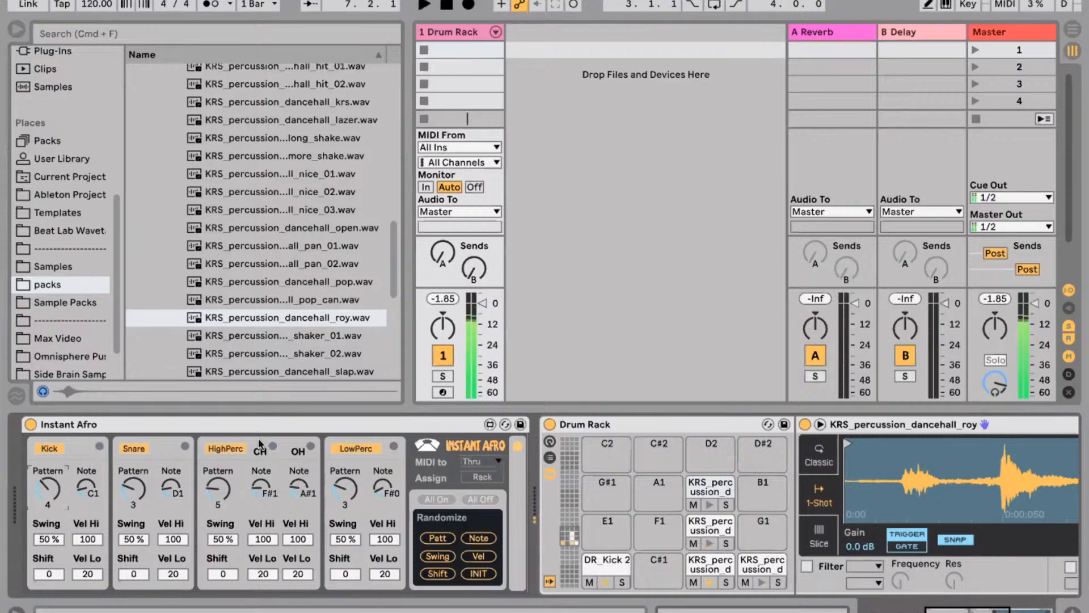
Collapse the KRS_labeled_edited_processed folder and return to the Max for Live Essentials devices in Packs.
{"action": "left_click", "coordinate": [529, 339]}
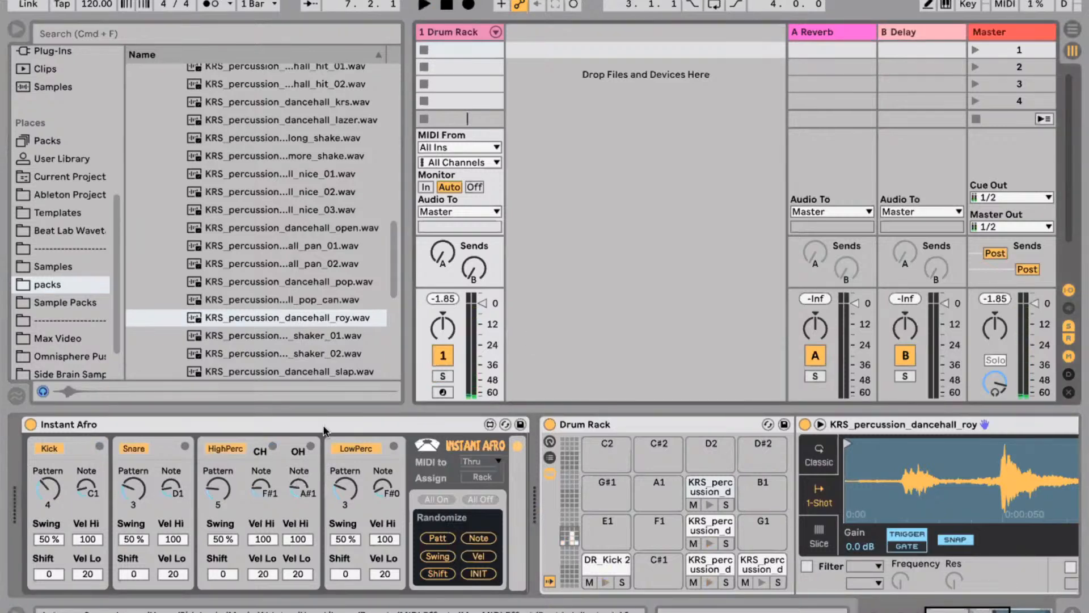
{"action": "scroll", "coordinate": [291, 210], "scroll_direction": "up", "scroll_amount": 20}
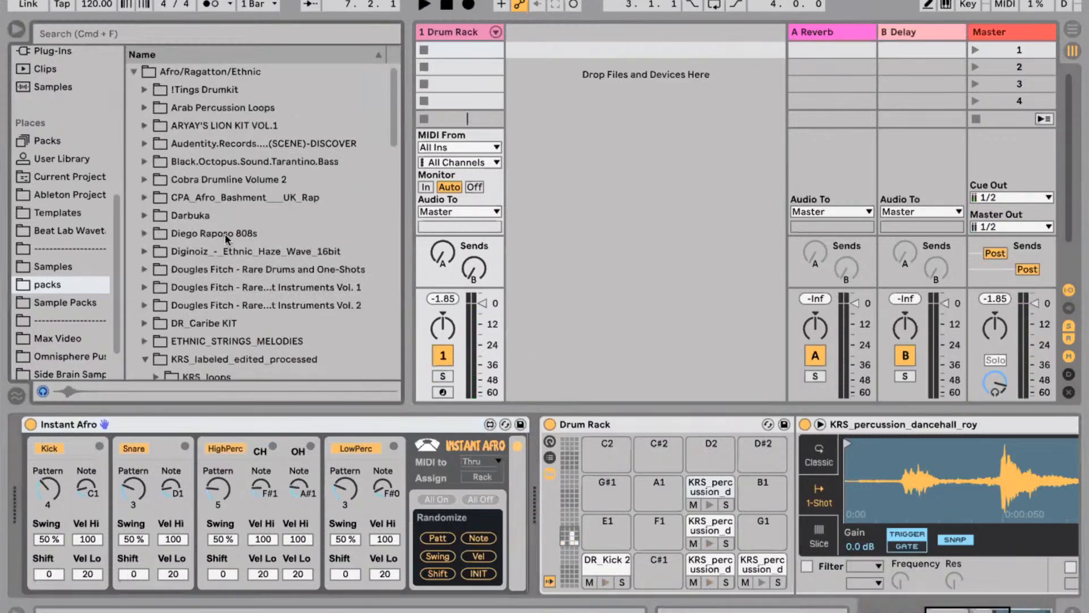
{"action": "scroll", "coordinate": [226, 238], "scroll_direction": "down", "scroll_amount": 3}
{"action": "left_click", "coordinate": [149, 257]}
{"action": "left_click", "coordinate": [60, 145]}
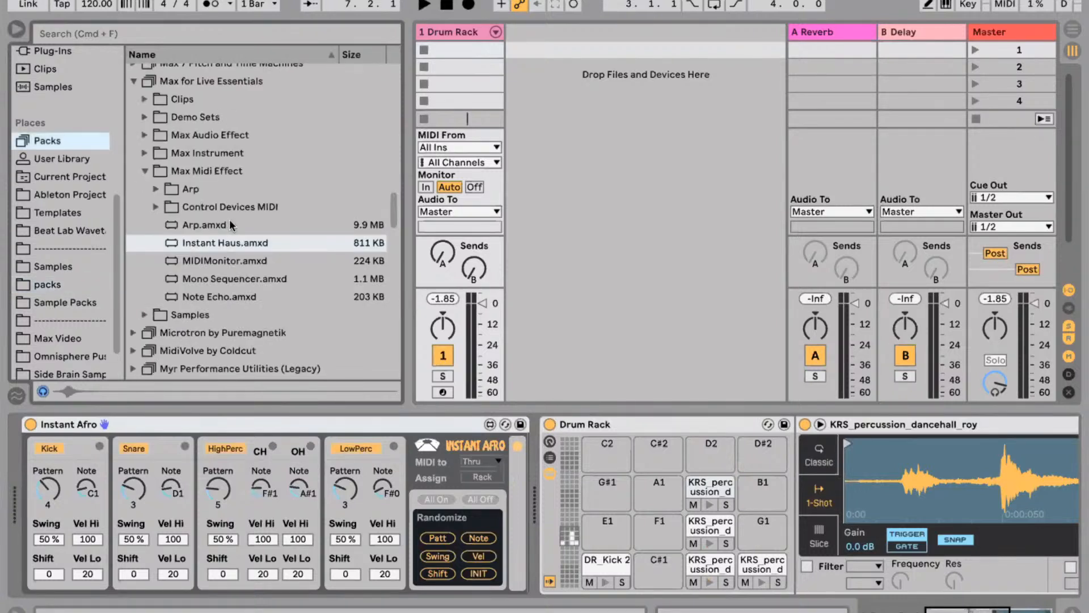
{"action": "scroll", "coordinate": [223, 242], "scroll_direction": "up", "scroll_amount": 5}
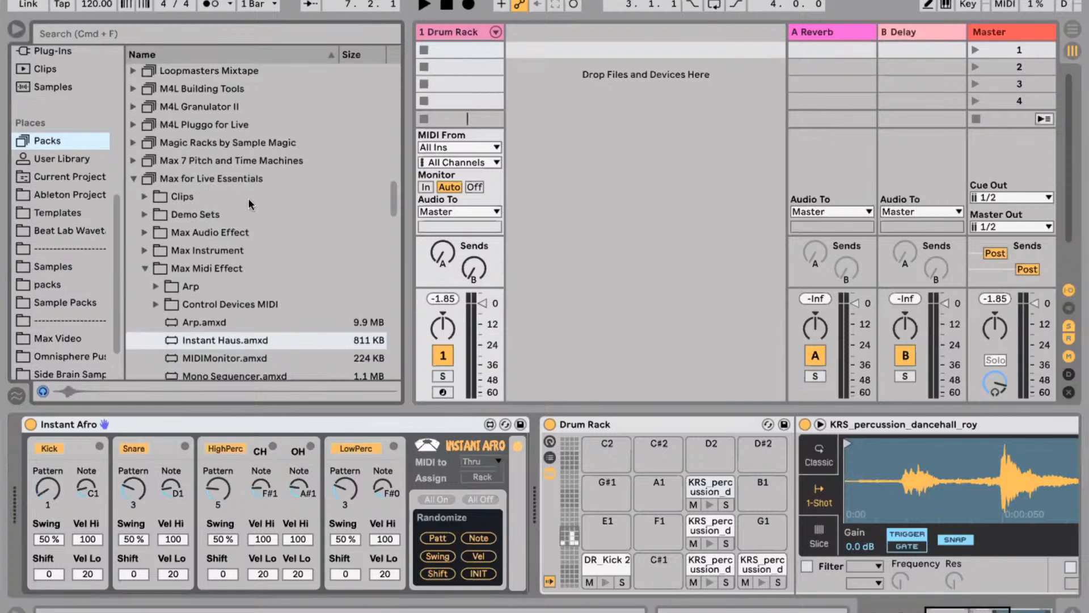
Undo the custom kit changes back to the point where the track holds Instant Haus, Instant Afro and House Drum Rack.
{"action": "key", "text": "super+z"}
{"action": "key", "text": "super+z"}
{"action": "key", "text": "super+z"}
{"action": "key", "text": "super+z"}
{"action": "key", "text": "super+z"}
{"action": "key", "text": "super+z"}
{"action": "key", "text": "super+z"}
{"action": "key", "text": "super+z"}
{"action": "key", "text": "super+z"}
{"action": "key", "text": "super+z"}
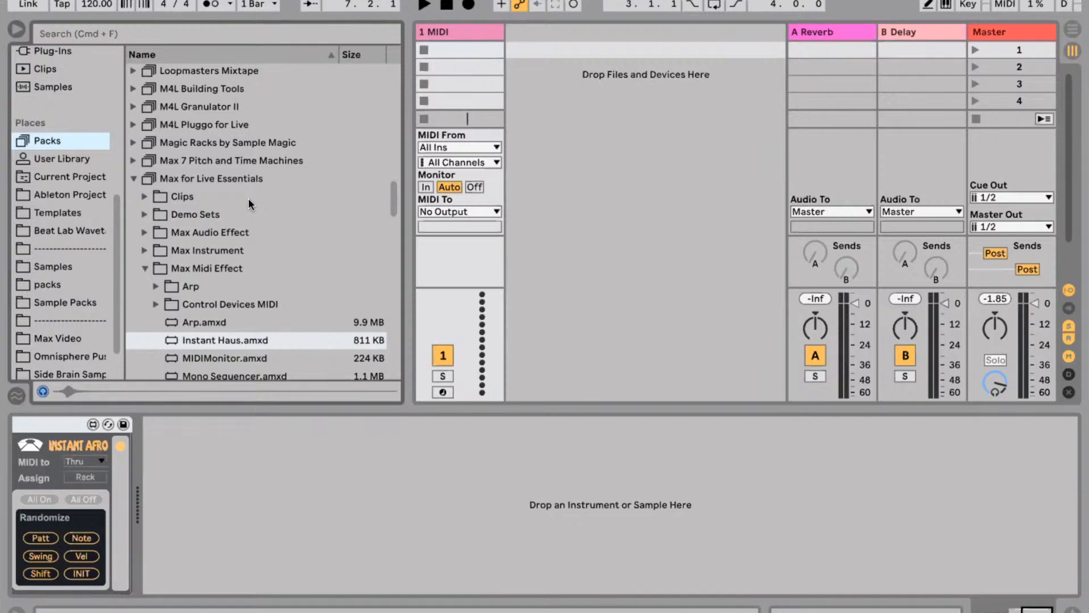
{"action": "key", "text": "super+shift+z"}
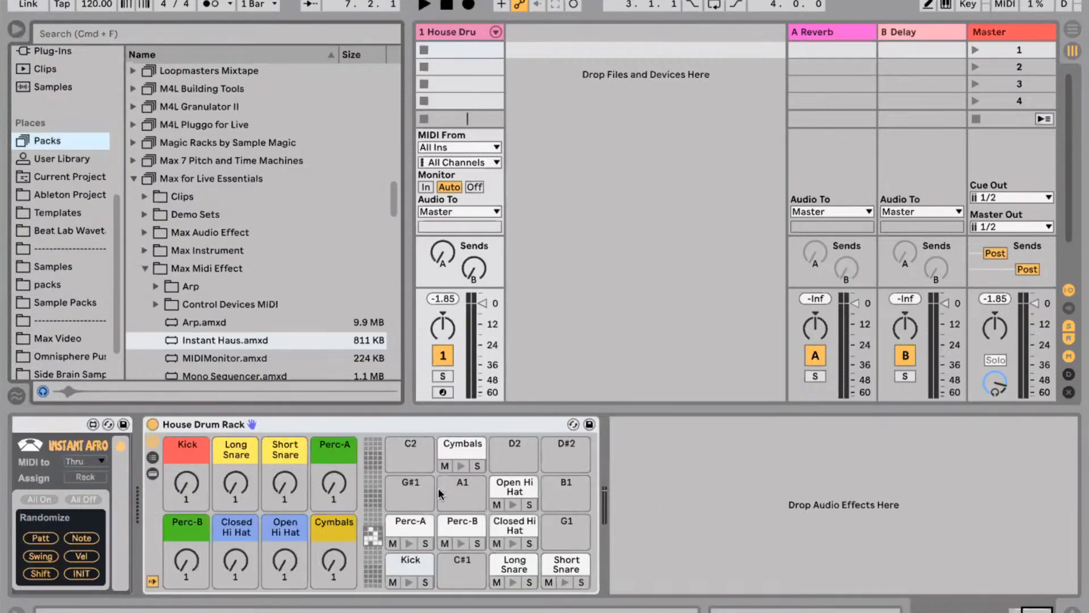
{"action": "key", "text": "super+shift+z"}
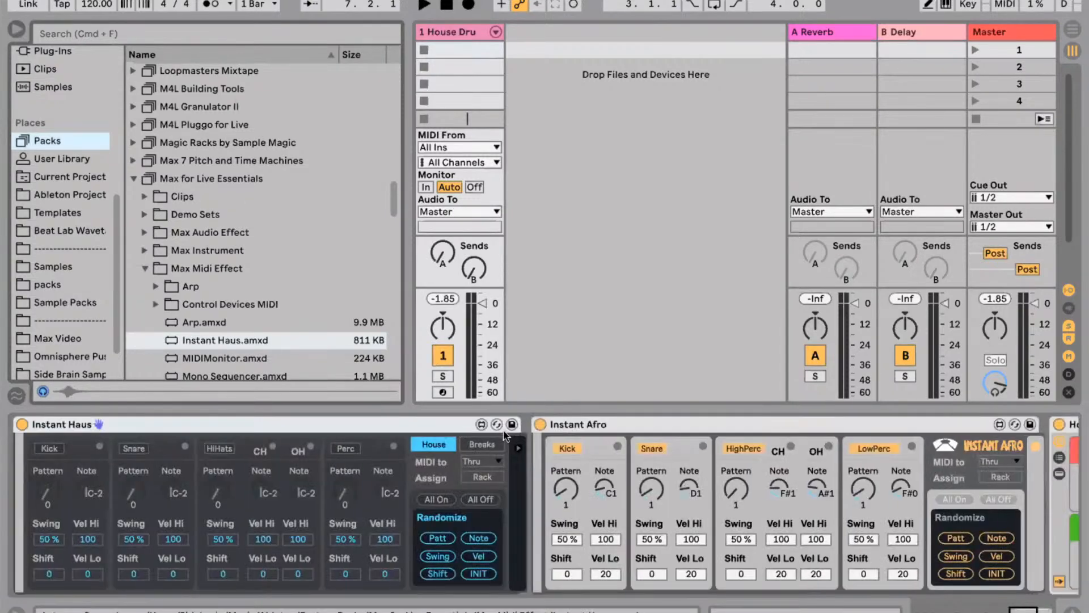
Delete Instant Afro from the drum track and briefly play the Instant Haus groove.
{"action": "left_click", "coordinate": [645, 424]}
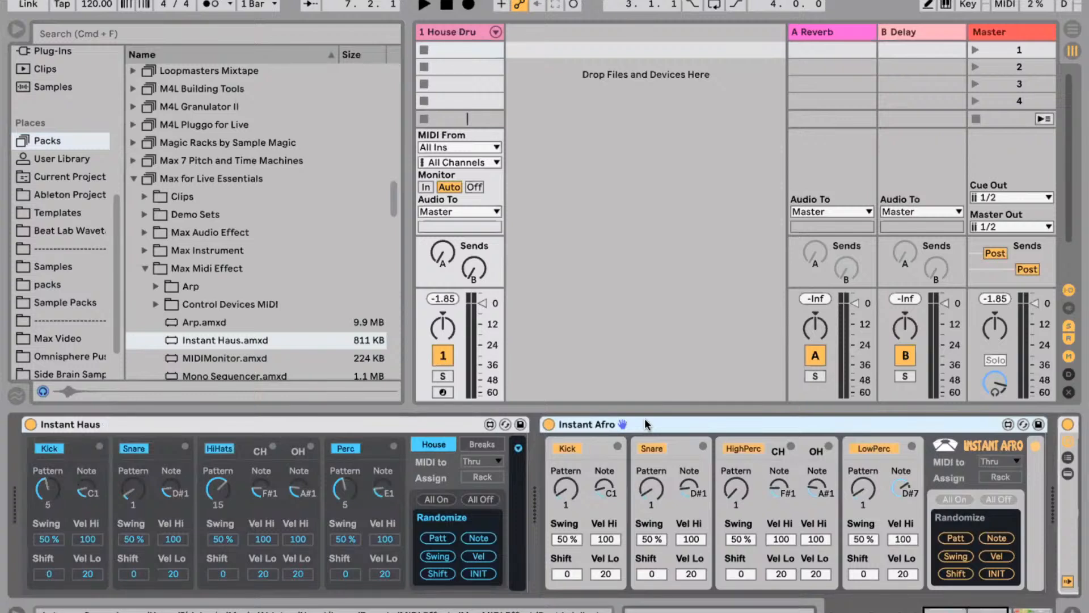
{"action": "key", "text": "Delete"}
{"action": "key", "text": "space"}
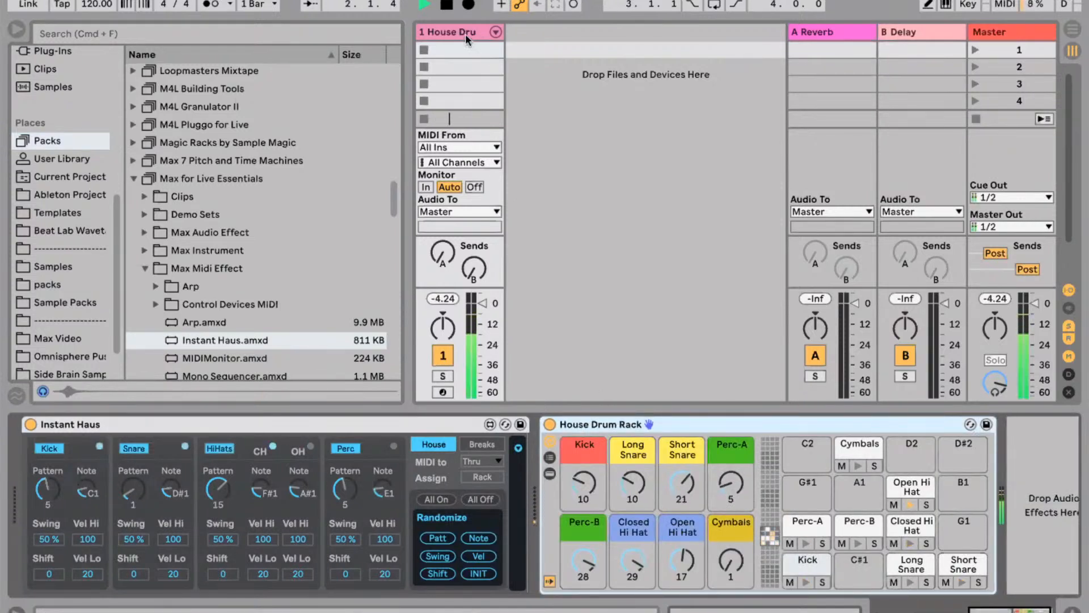
{"action": "key", "text": "space"}
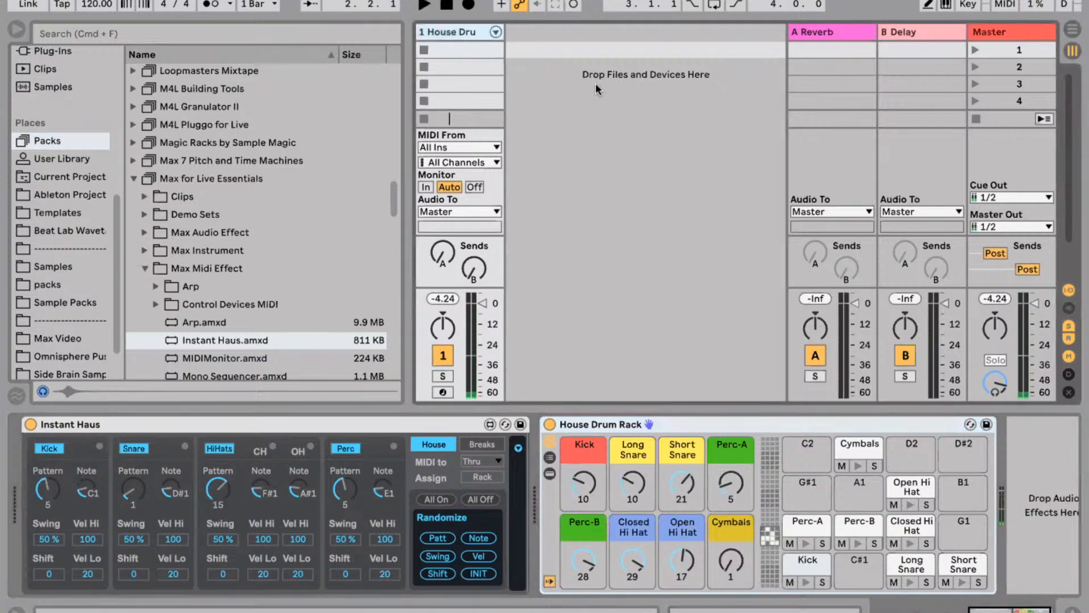
Insert a second MIDI track and load Mono Sequencer from Max for Live Essentials onto it.
{"action": "key", "text": "super+shift+t"}
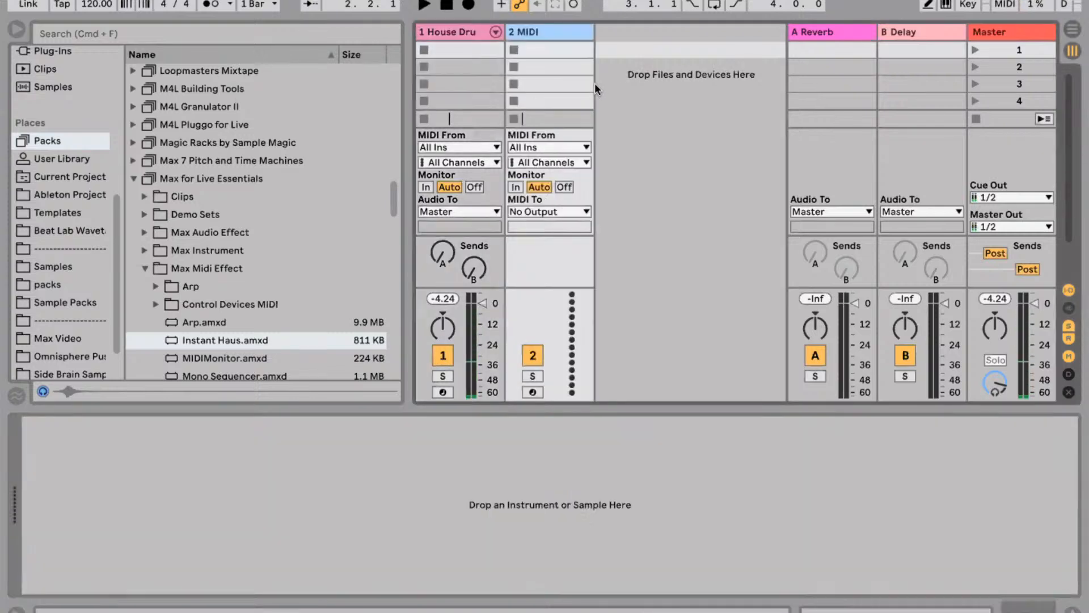
{"action": "scroll", "coordinate": [170, 200], "scroll_direction": "down", "scroll_amount": 3}
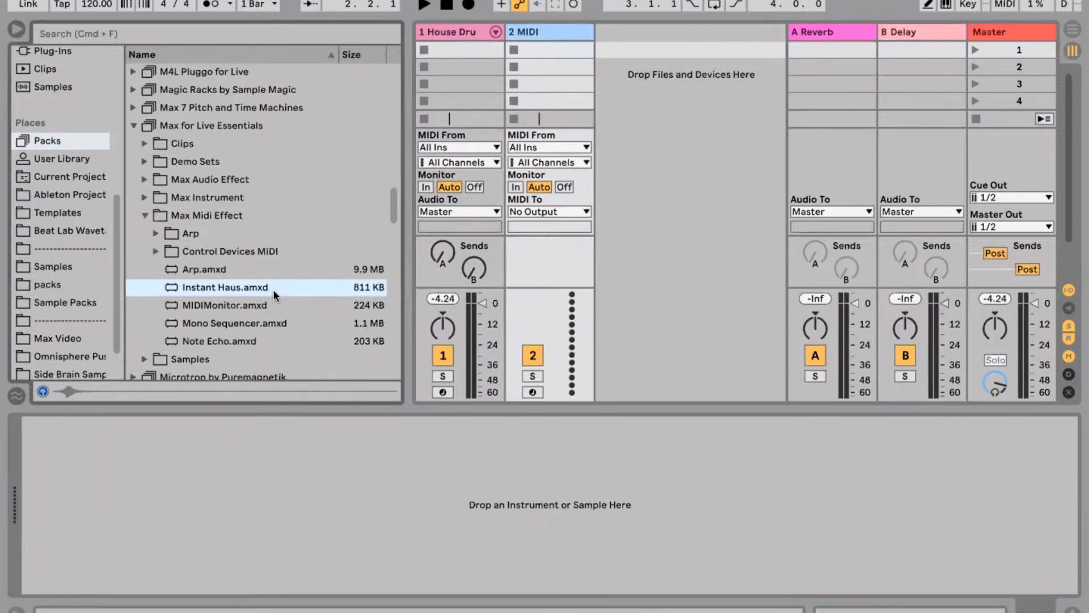
{"action": "scroll", "coordinate": [273, 289], "scroll_direction": "down", "scroll_amount": 1}
{"action": "left_click", "coordinate": [197, 318]}
{"action": "left_click_drag", "start_coordinate": [196, 319], "coordinate": [563, 97]}
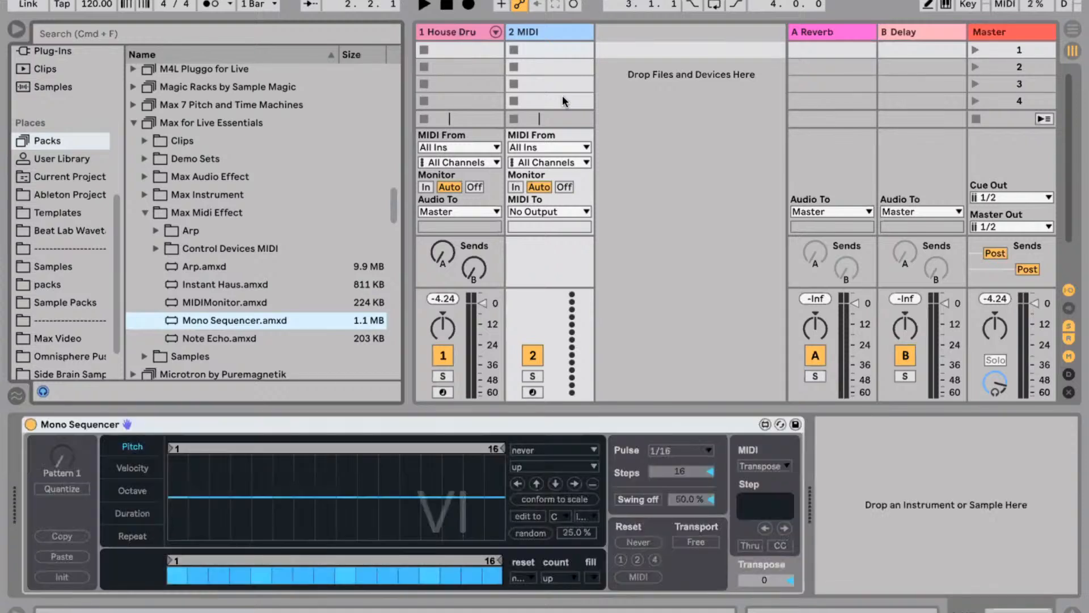
Collapse the Max Midi Effect folder and the Max for Live Essentials pack.
{"action": "left_click", "coordinate": [192, 211]}
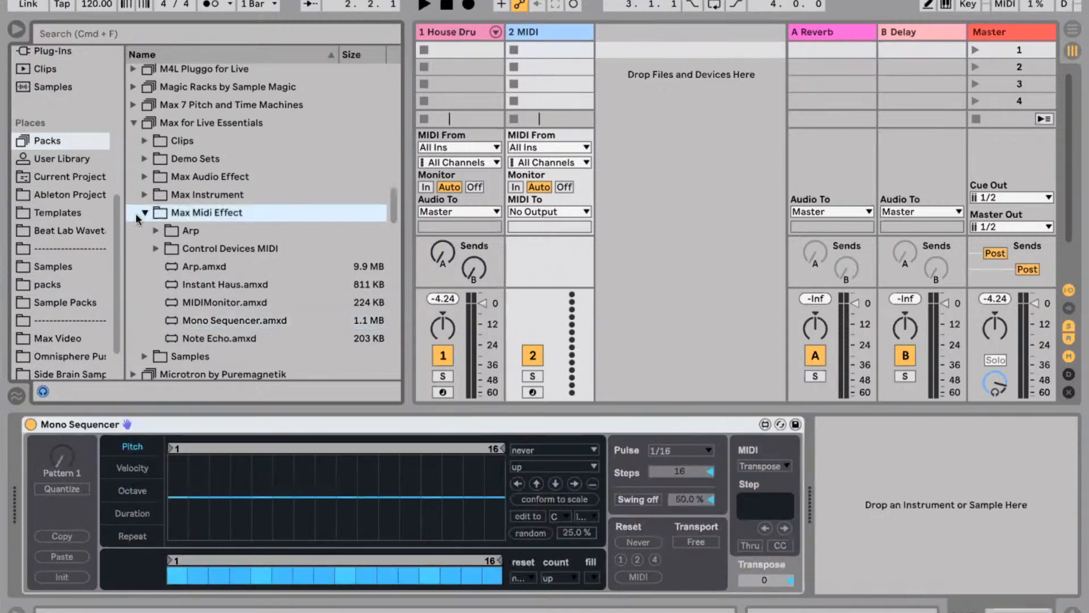
{"action": "left_click", "coordinate": [146, 195]}
{"action": "key", "text": "Left"}
{"action": "key", "text": "Left"}
{"action": "scroll", "coordinate": [240, 226], "scroll_direction": "up", "scroll_amount": 4}
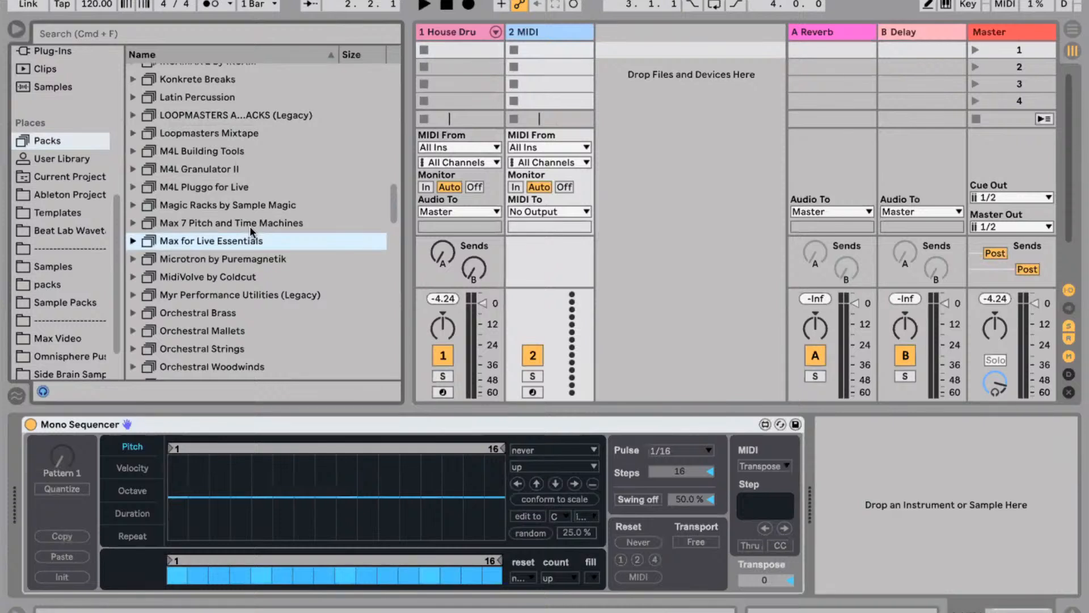
Load the Wavetable instrument after Mono Sequencer on track 2 and hide the browser.
{"action": "scroll", "coordinate": [41, 189], "scroll_direction": "up", "scroll_amount": 5}
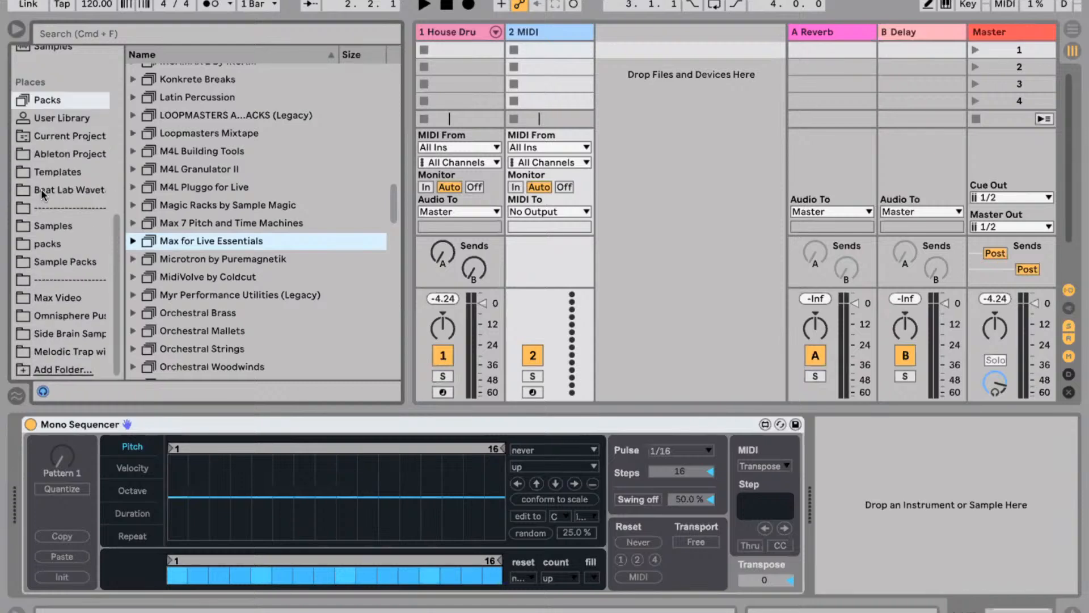
{"action": "left_click", "coordinate": [50, 265]}
{"action": "left_click_drag", "start_coordinate": [156, 270], "coordinate": [838, 462]}
{"action": "key", "text": "super+alt+b"}
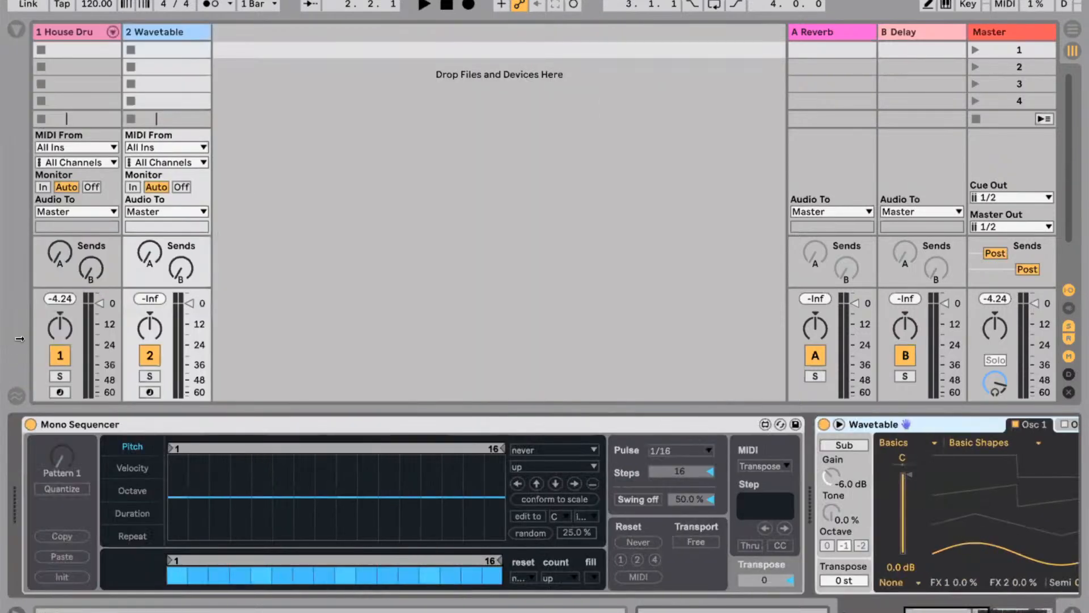
Deactivate the House drum track and preview Mono Sequencer driving Wavetable.
{"action": "left_click", "coordinate": [54, 358]}
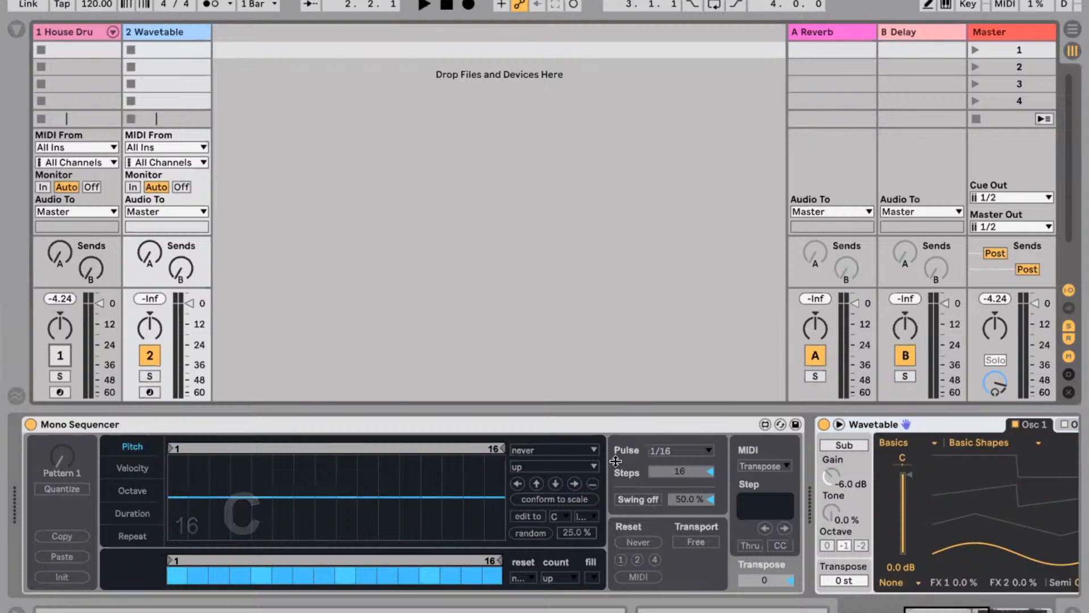
{"action": "key", "text": "space"}
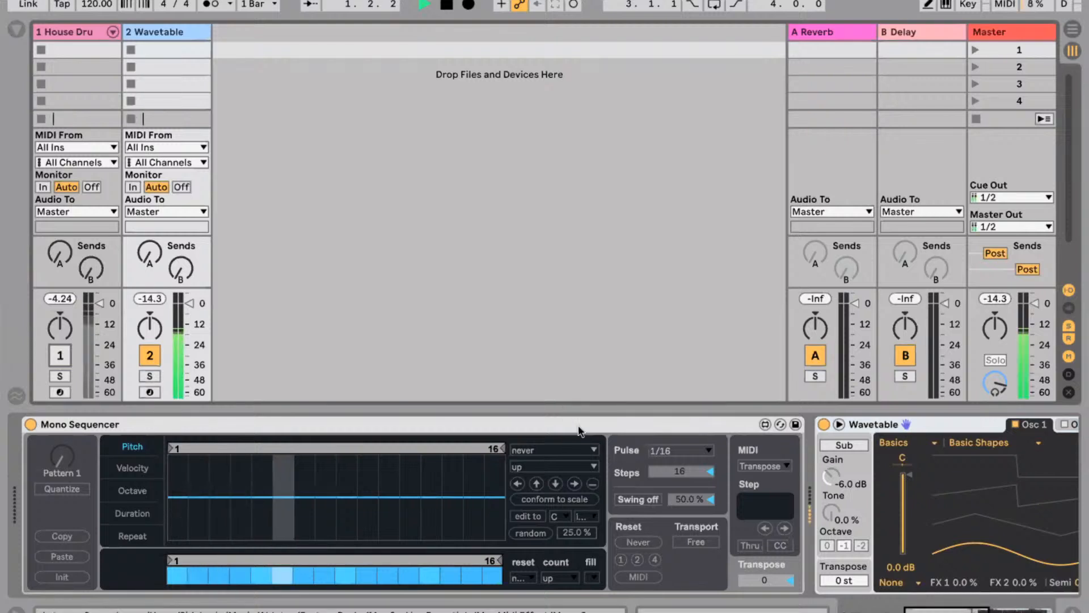
{"action": "key", "text": "space"}
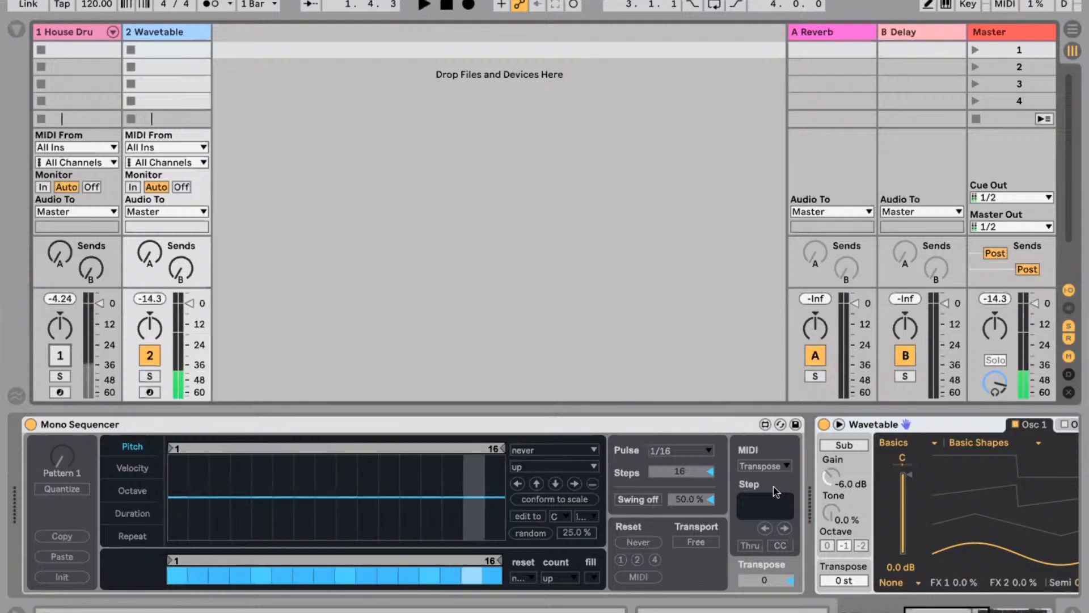
Switch Wavetable to Mono voicing and set the Osc 1 wavetable position to 100%.
{"action": "scroll", "coordinate": [817, 499], "scroll_direction": "right", "scroll_amount": 1}
{"action": "scroll", "coordinate": [863, 505], "scroll_direction": "right", "scroll_amount": 15}
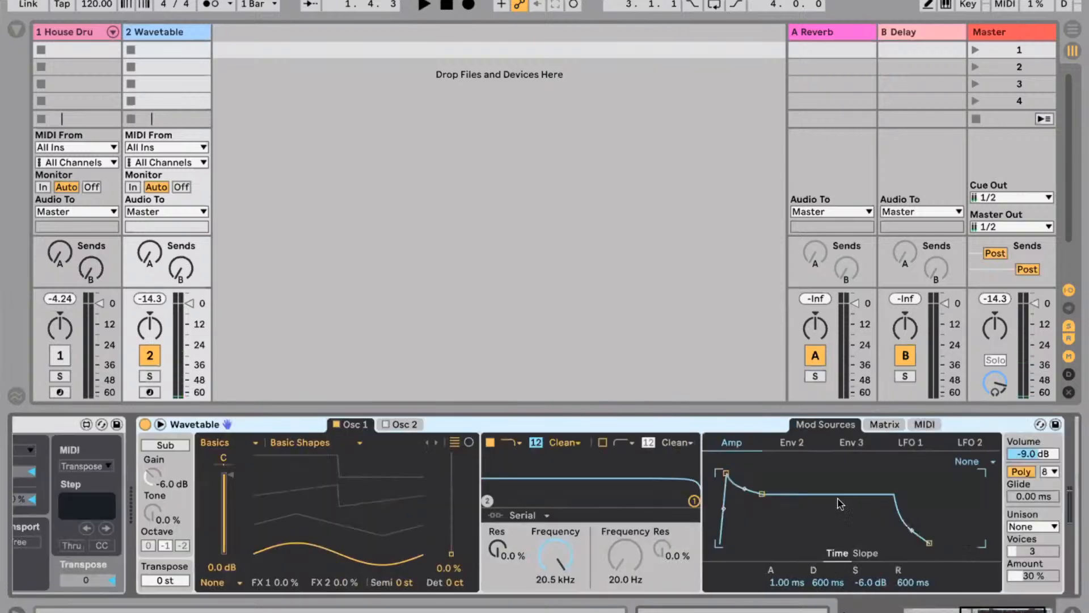
{"action": "left_click", "coordinate": [983, 472]}
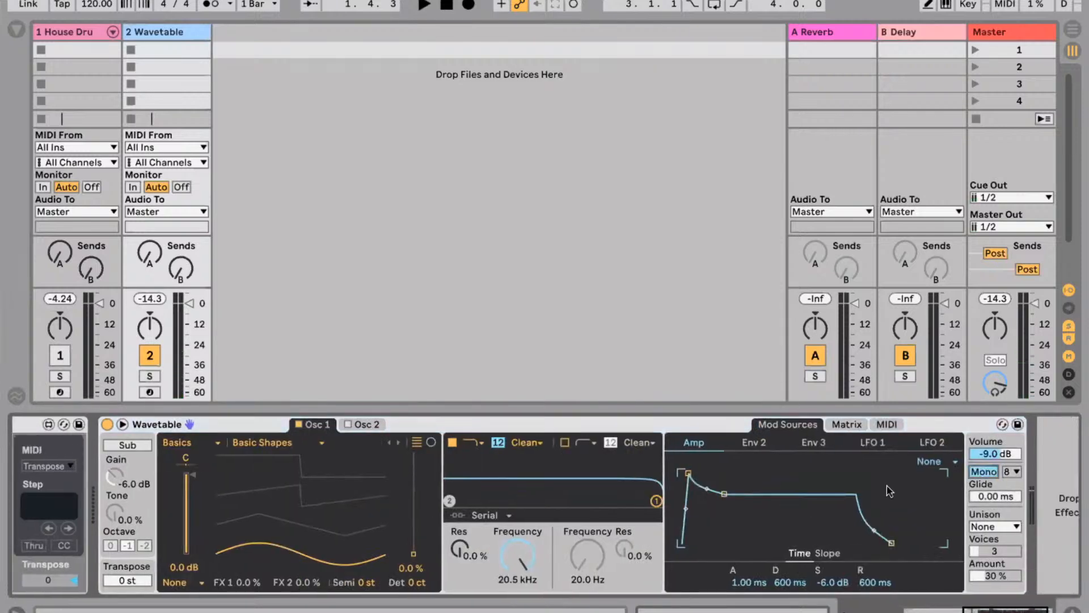
{"action": "left_click_drag", "start_coordinate": [407, 546], "coordinate": [413, 455]}
Set Wavetable's first filter to 225 Hz with 27% resonance, previewing the sound.
{"action": "left_click_drag", "start_coordinate": [519, 555], "coordinate": [520, 570]}
{"action": "key", "text": "space"}
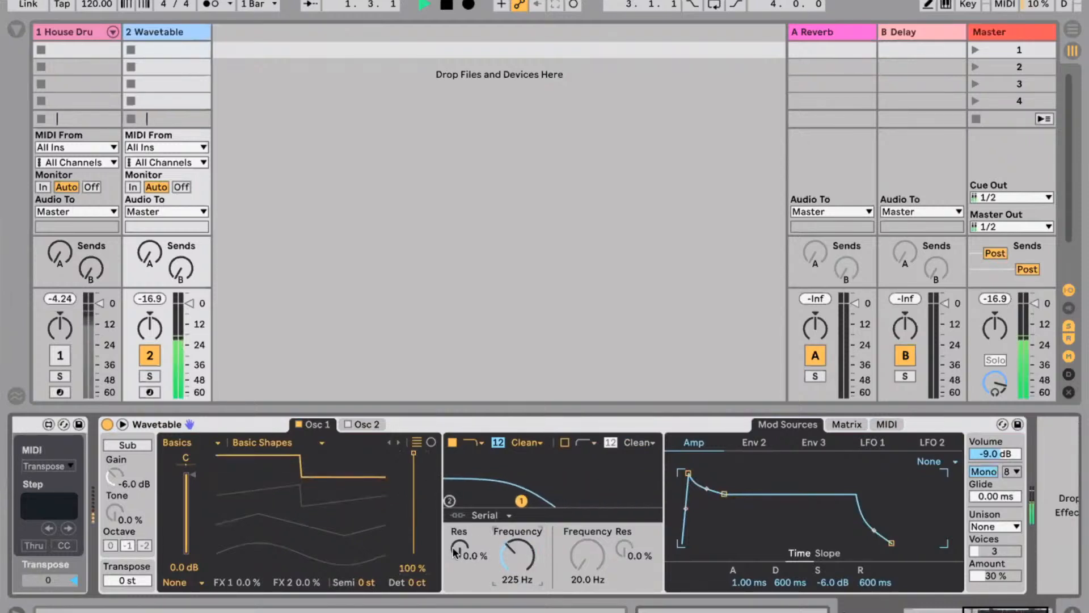
{"action": "key", "text": "space"}
{"action": "left_click_drag", "start_coordinate": [469, 556], "coordinate": [470, 539]}
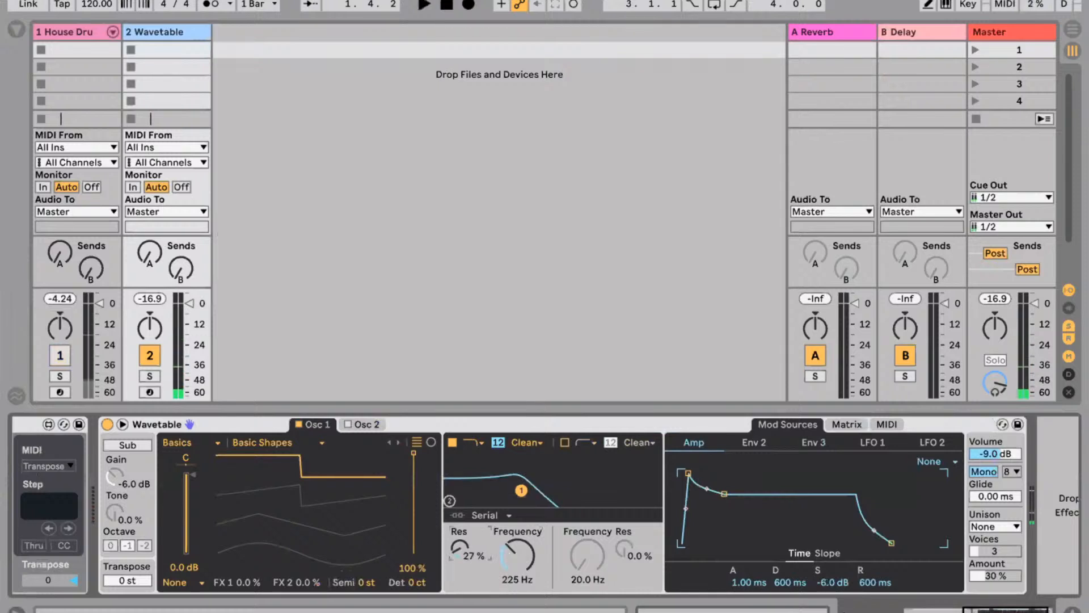
Set Wavetable's first filter to the MS2 circuit with 41% resonance and 6.75 dB drive, previewing the sound.
{"action": "key", "text": "space"}
{"action": "key", "text": "space"}
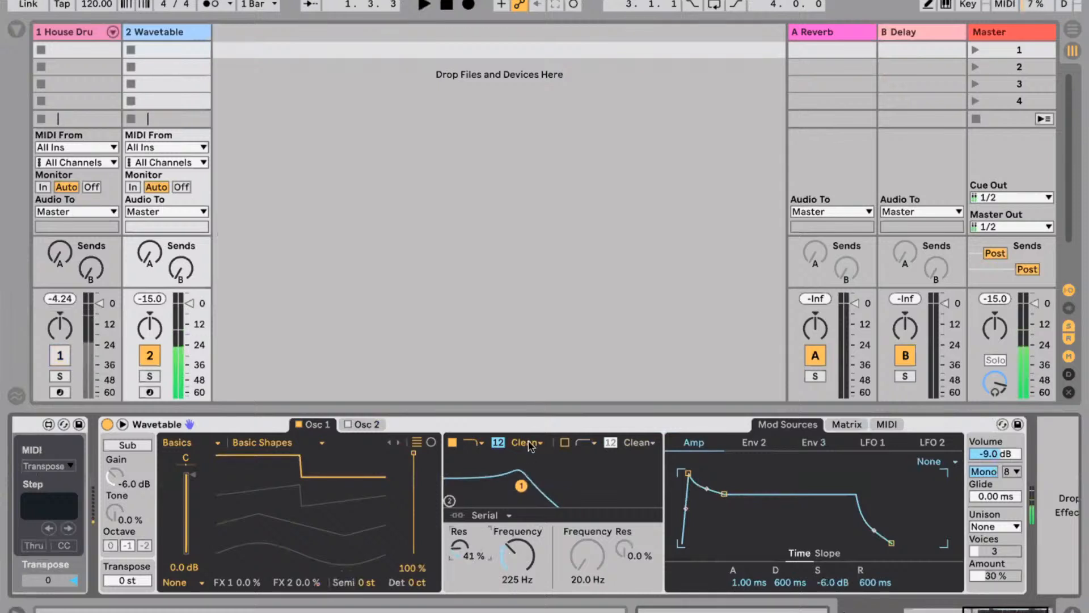
{"action": "left_click", "coordinate": [527, 442]}
{"action": "left_click", "coordinate": [523, 481]}
{"action": "left_click_drag", "start_coordinate": [468, 580], "coordinate": [468, 563]}
{"action": "key", "text": "space"}
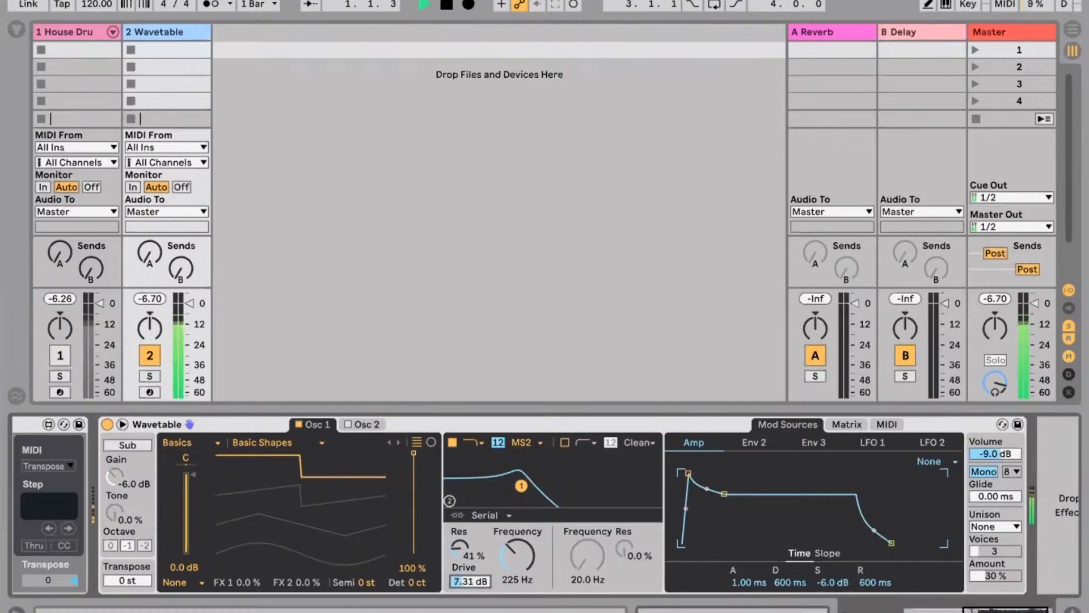
Set Wavetable's volume to -12 dB and preview the sequenced sound.
{"action": "left_click", "coordinate": [997, 453]}
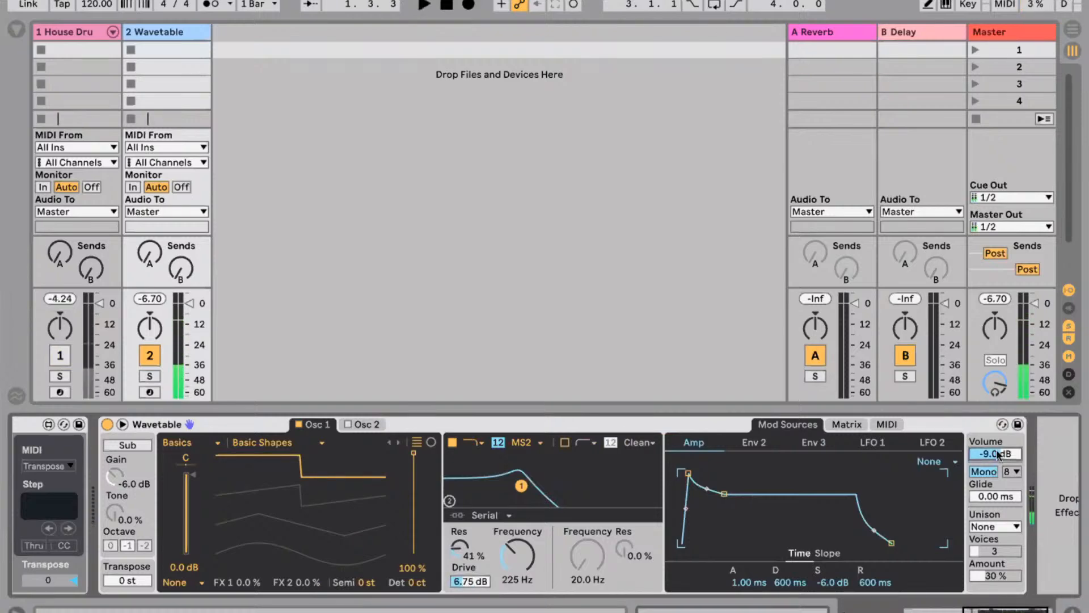
{"action": "type", "text": "-12"}
{"action": "key", "text": "Return"}
{"action": "key", "text": "space"}
{"action": "scroll", "coordinate": [652, 476], "scroll_direction": "left", "scroll_amount": 10}
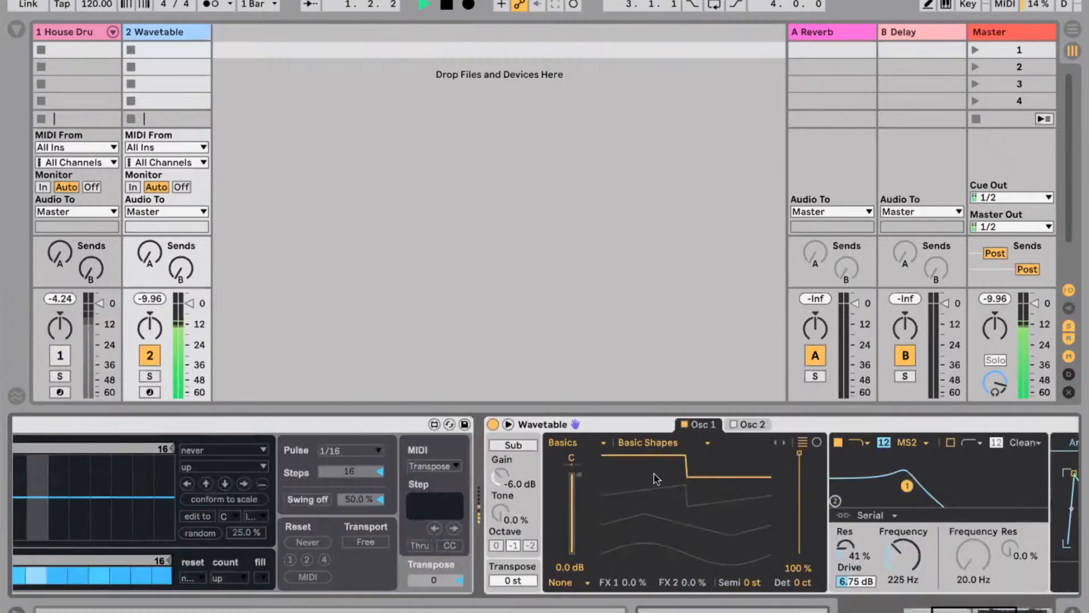
{"action": "key", "text": "space"}
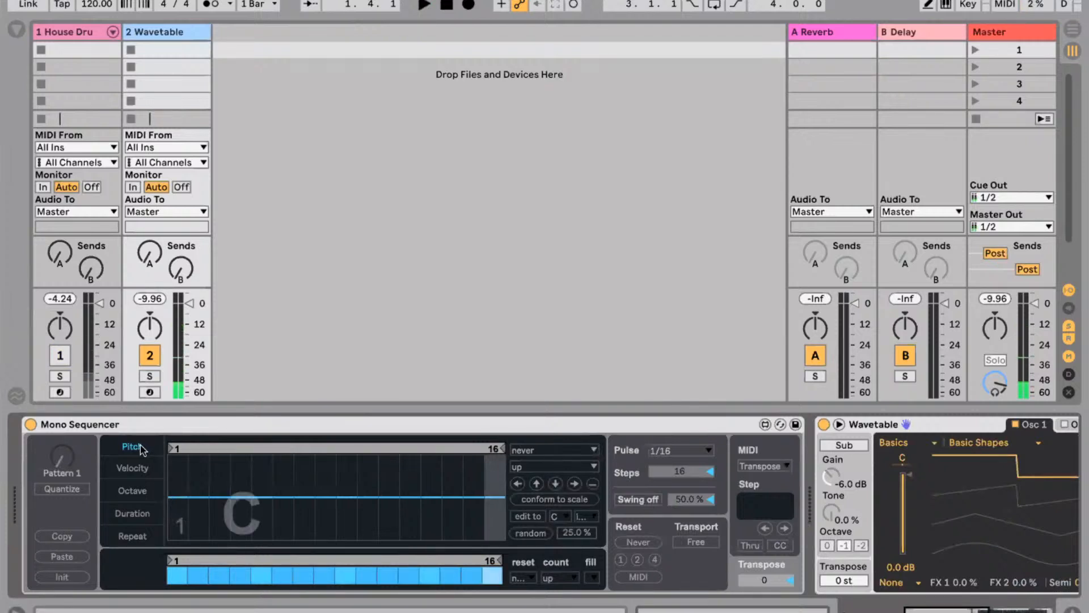
Look through Mono Sequencer's Velocity, Octave and Duration lanes and return to the Pitch lane.
{"action": "left_click", "coordinate": [135, 468]}
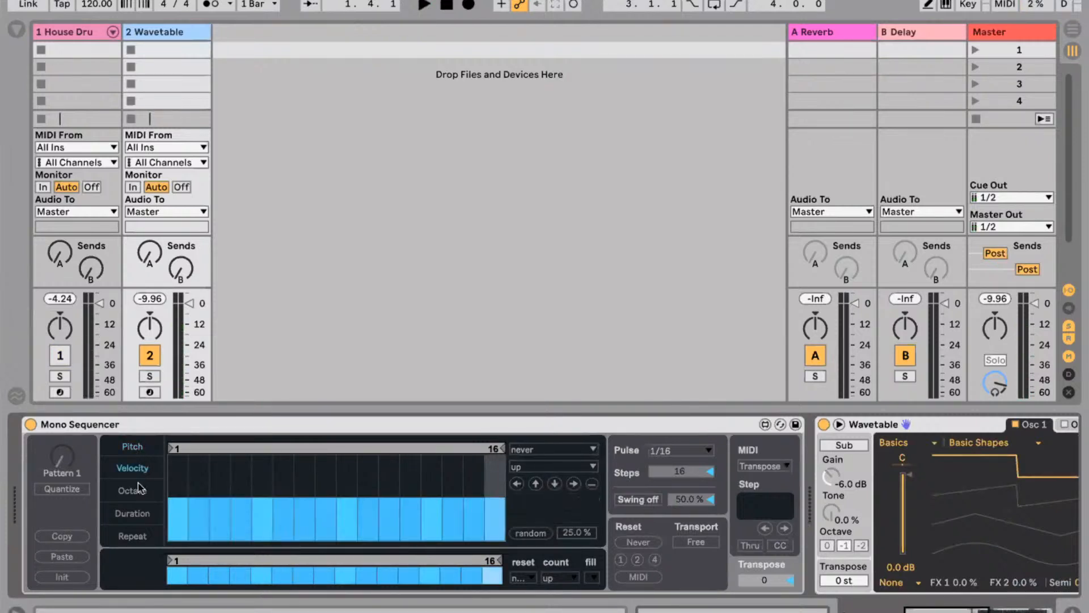
{"action": "left_click", "coordinate": [135, 490]}
{"action": "left_click", "coordinate": [135, 513]}
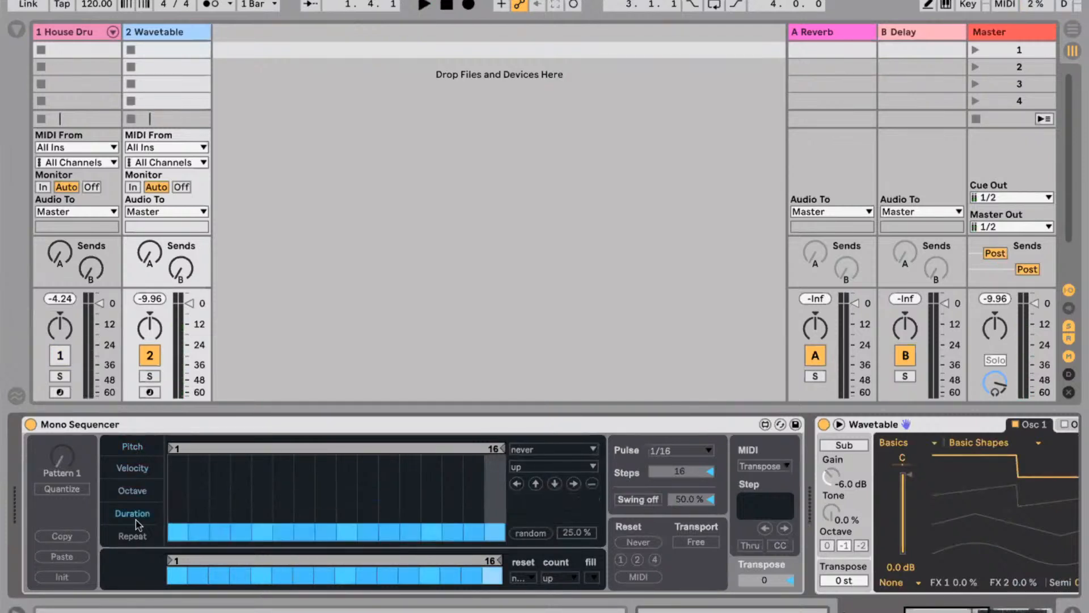
{"action": "left_click", "coordinate": [139, 447]}
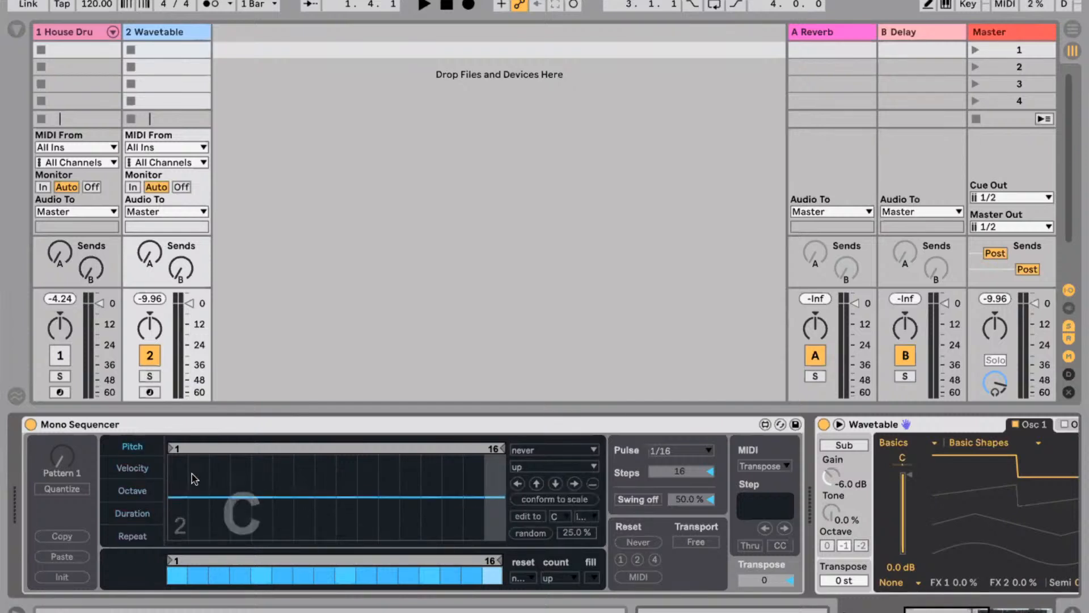
Set Mono Sequencer's scale to G Aeolian and restrict pitch editing to that scale.
{"action": "left_click", "coordinate": [556, 516]}
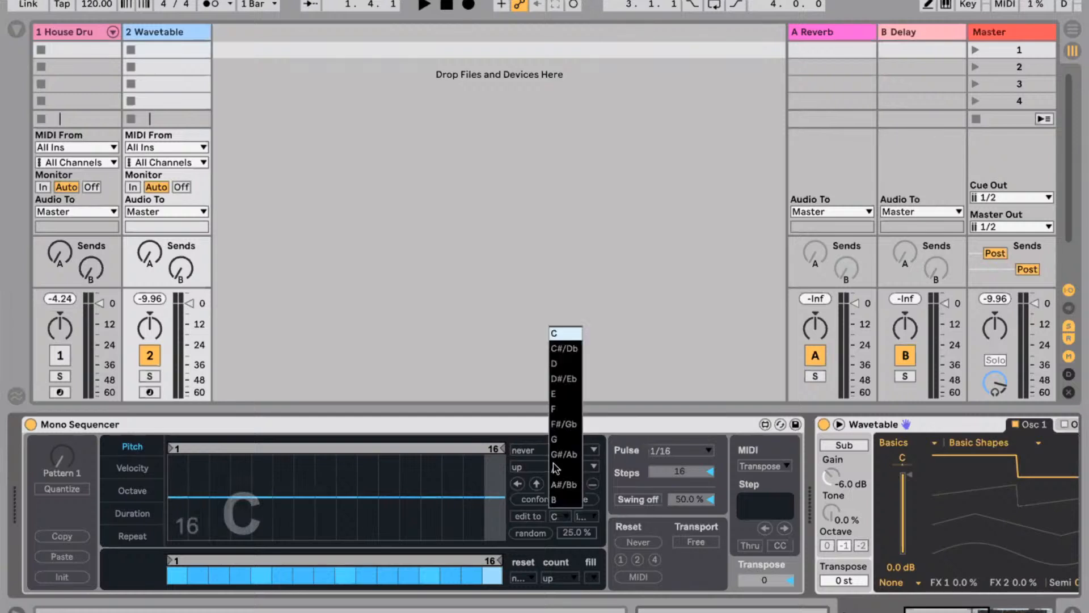
{"action": "left_click", "coordinate": [562, 439]}
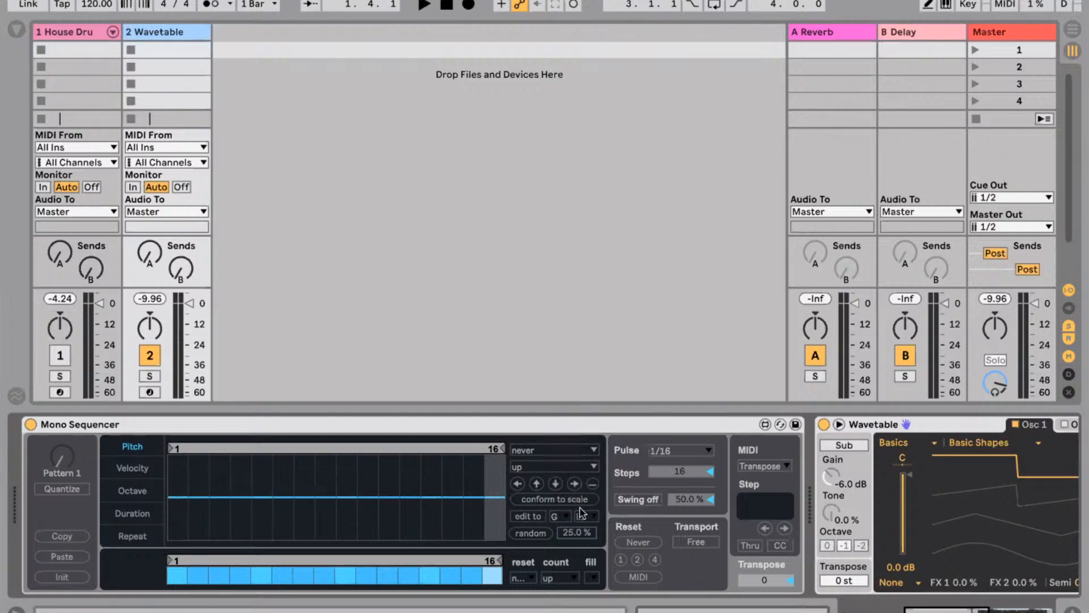
{"action": "left_click", "coordinate": [581, 515]}
{"action": "left_click", "coordinate": [603, 485]}
{"action": "left_click", "coordinate": [536, 518]}
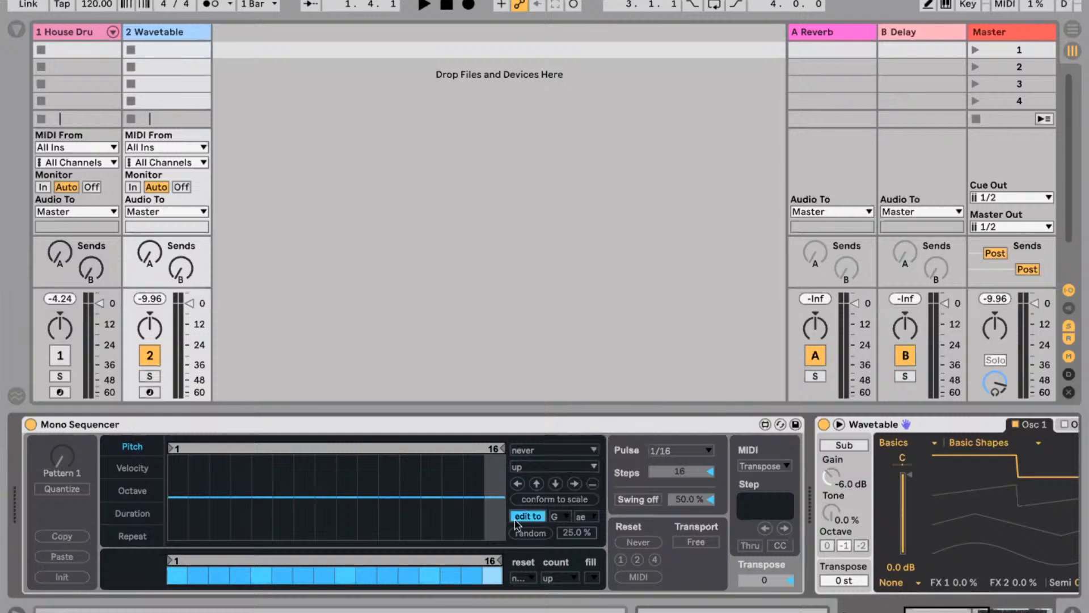
Try a pitch on step 2, and randomize the whole Pitch lane repeatedly with the random amount at 41.5%.
{"action": "left_click", "coordinate": [203, 481]}
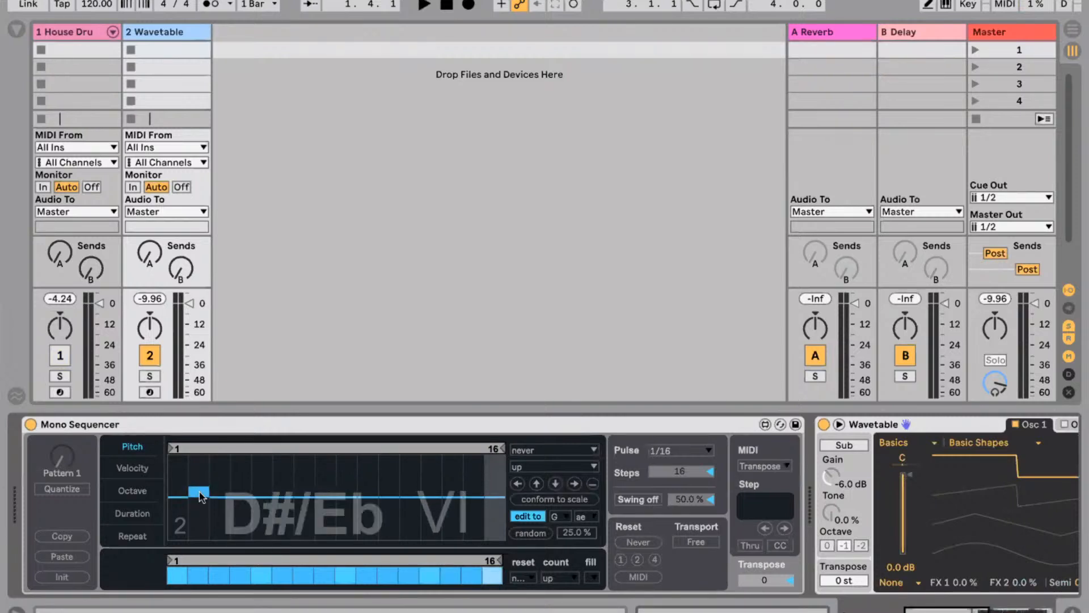
{"action": "left_click_drag", "start_coordinate": [199, 480], "coordinate": [201, 498]}
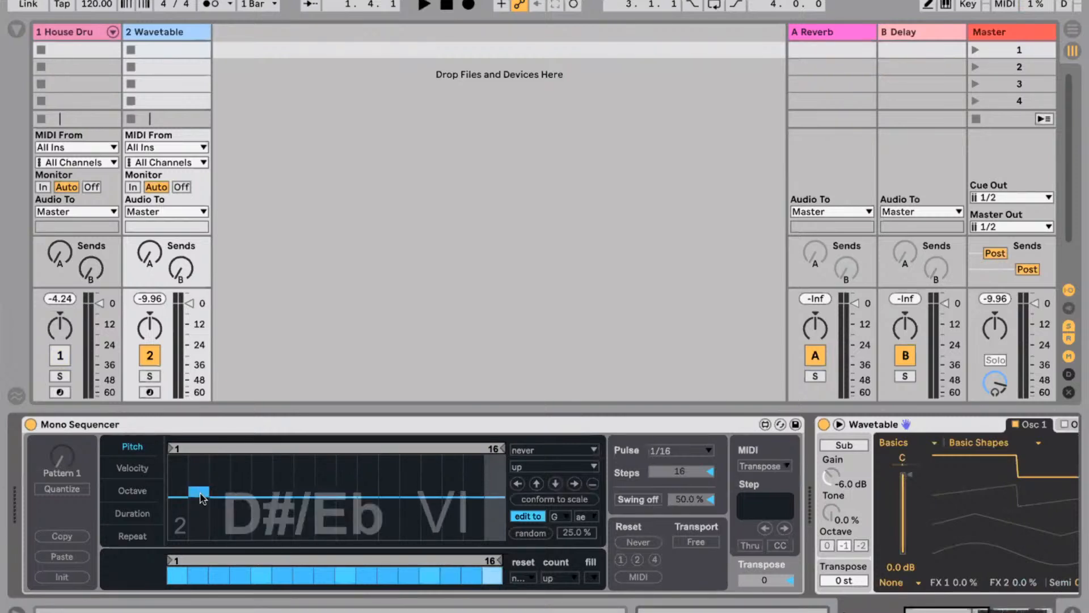
{"action": "left_click", "coordinate": [531, 533]}
{"action": "left_click", "coordinate": [530, 533]}
{"action": "left_click", "coordinate": [531, 534]}
{"action": "left_click", "coordinate": [531, 533]}
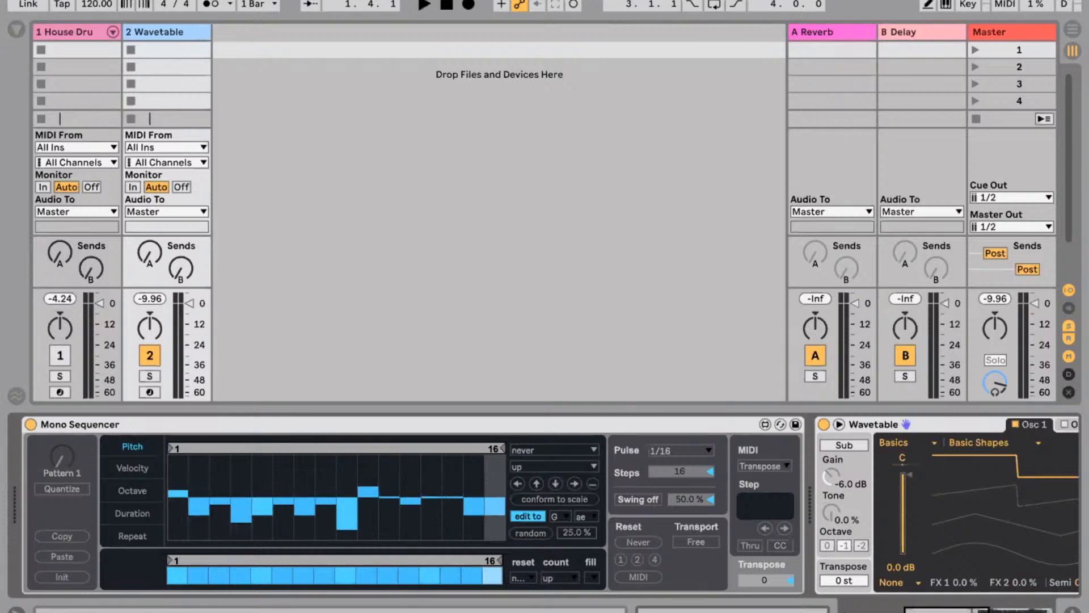
{"action": "left_click", "coordinate": [536, 533]}
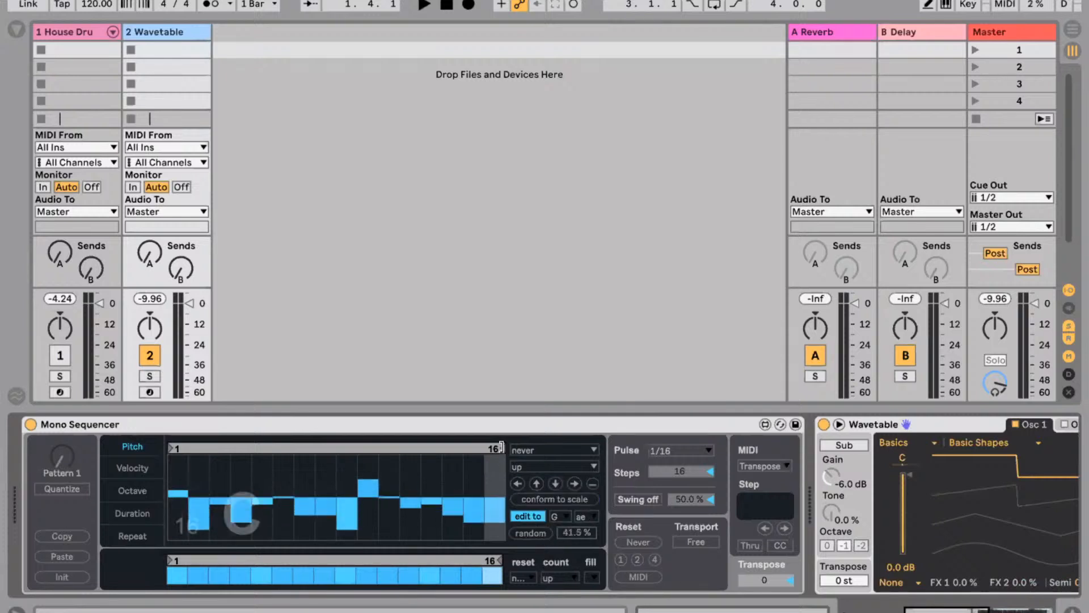
Shorten the Pitch lane's loop to 7 steps while previewing the pattern.
{"action": "left_click_drag", "start_coordinate": [499, 449], "coordinate": [262, 449]}
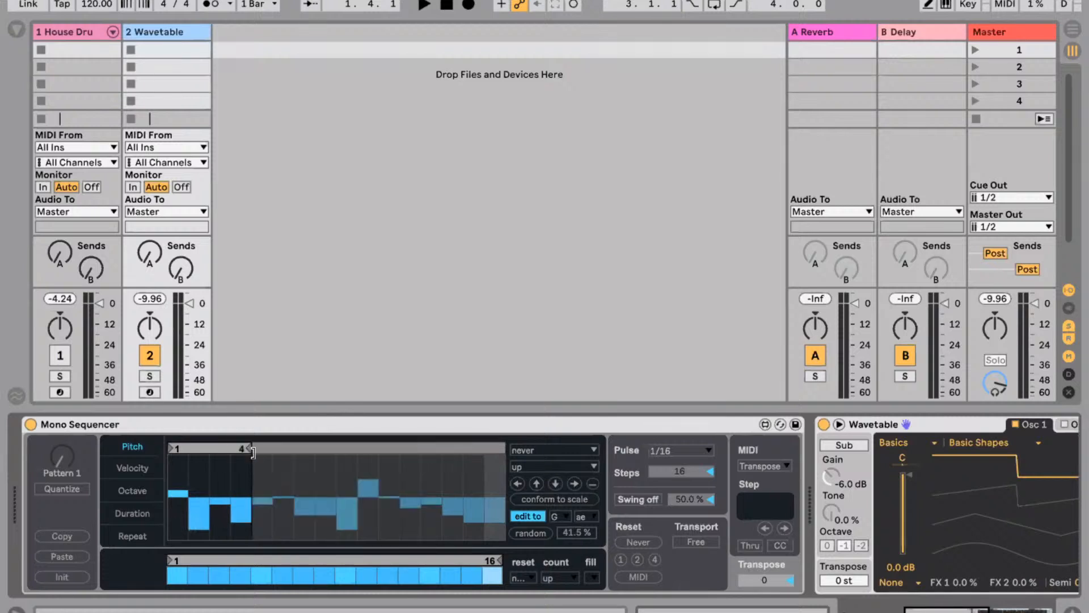
{"action": "key", "text": "space"}
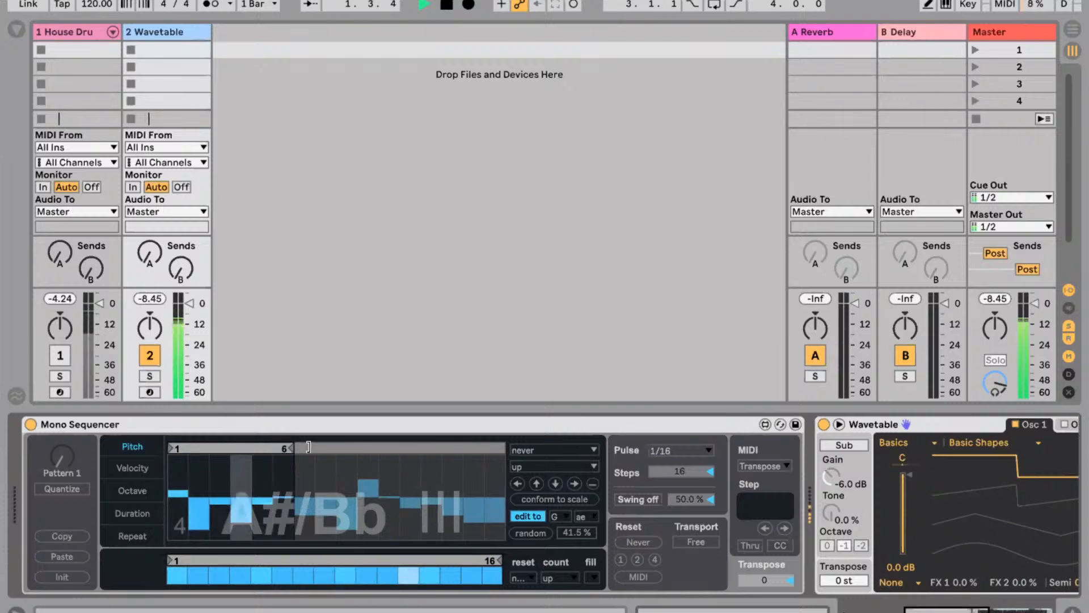
{"action": "left_click_drag", "start_coordinate": [248, 459], "coordinate": [308, 461]}
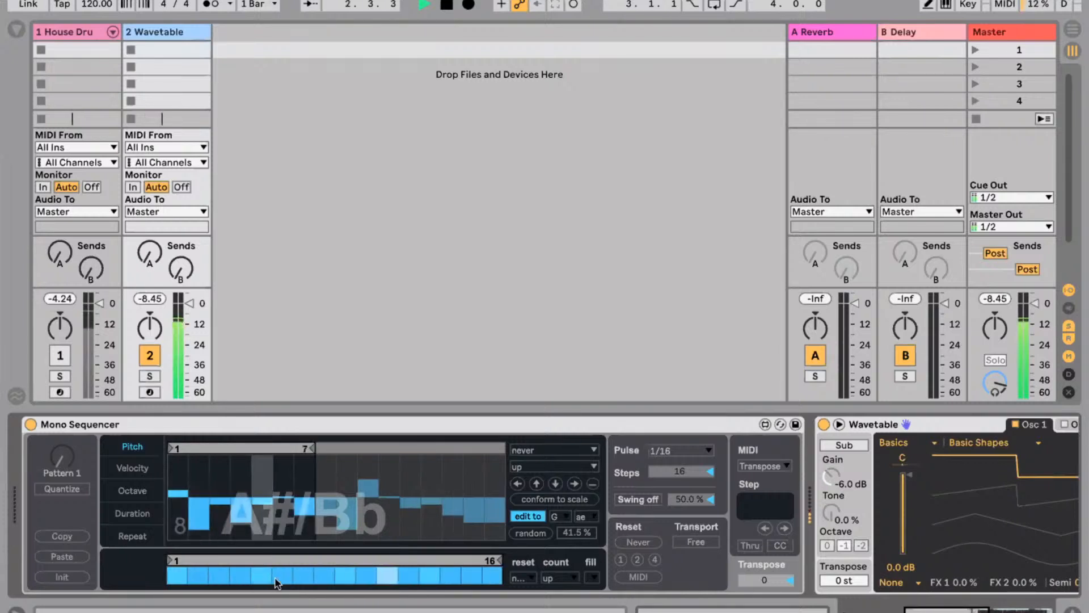
Turn off steps 3, 8 and 13 in the sequencer's step row and set its transport to Sync, previewing the result.
{"action": "key", "text": "space"}
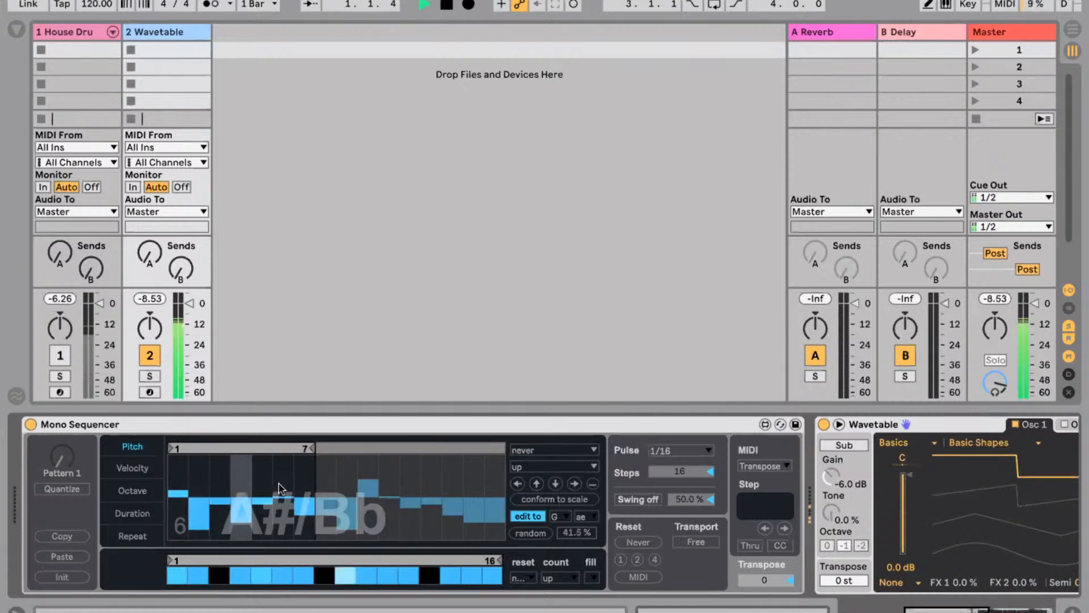
{"action": "left_click", "coordinate": [692, 542]}
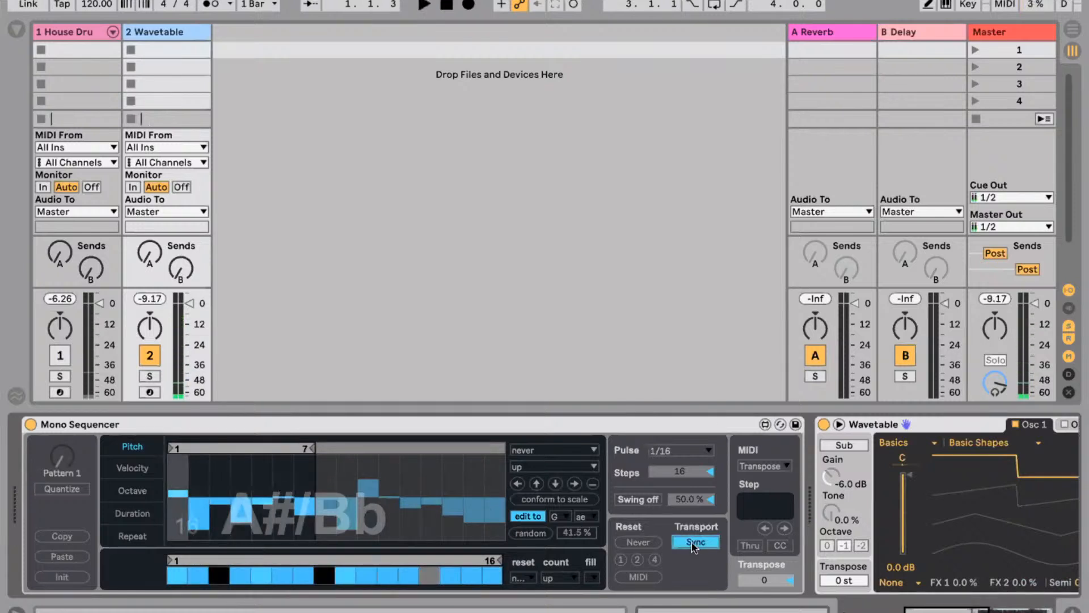
{"action": "key", "text": "space"}
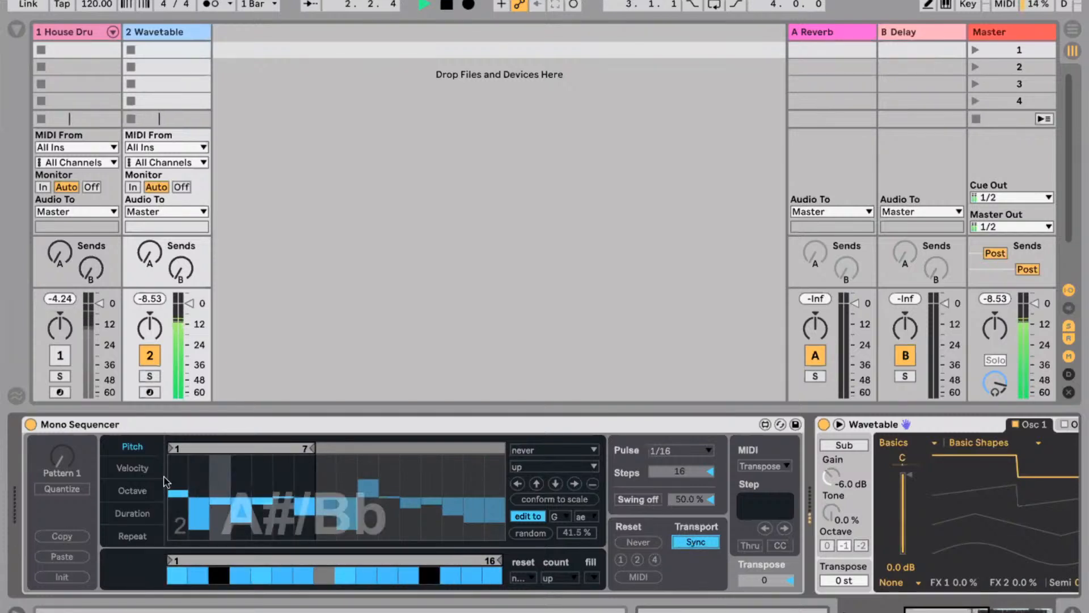
Draw varied velocities across the 16 steps of the Velocity lane while the pattern plays.
{"action": "left_click", "coordinate": [133, 468]}
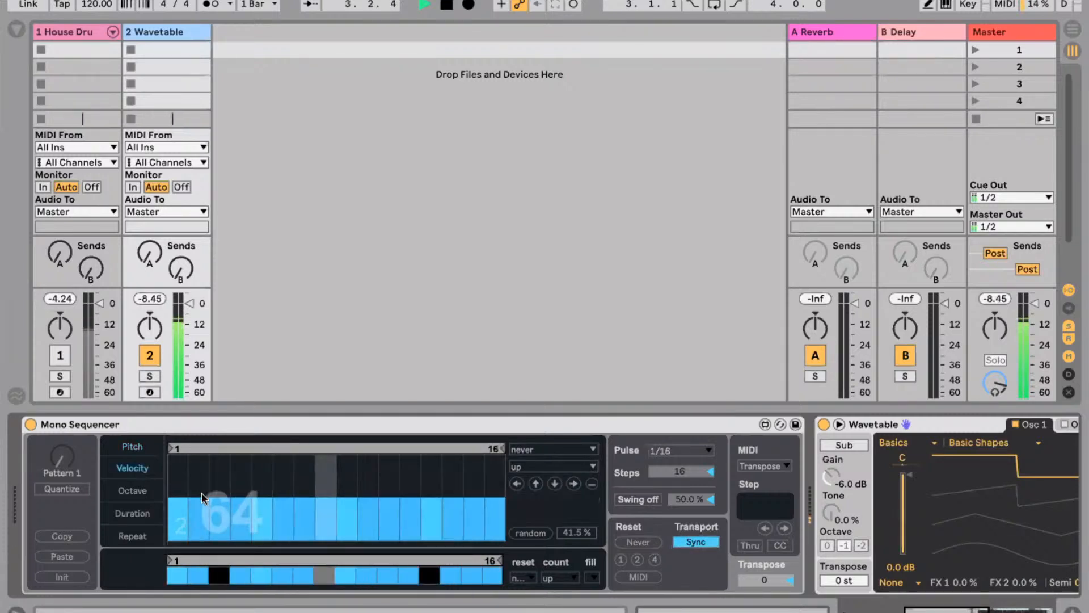
{"action": "left_click_drag", "start_coordinate": [202, 493], "coordinate": [203, 482]}
{"action": "left_click_drag", "start_coordinate": [281, 489], "coordinate": [281, 475]}
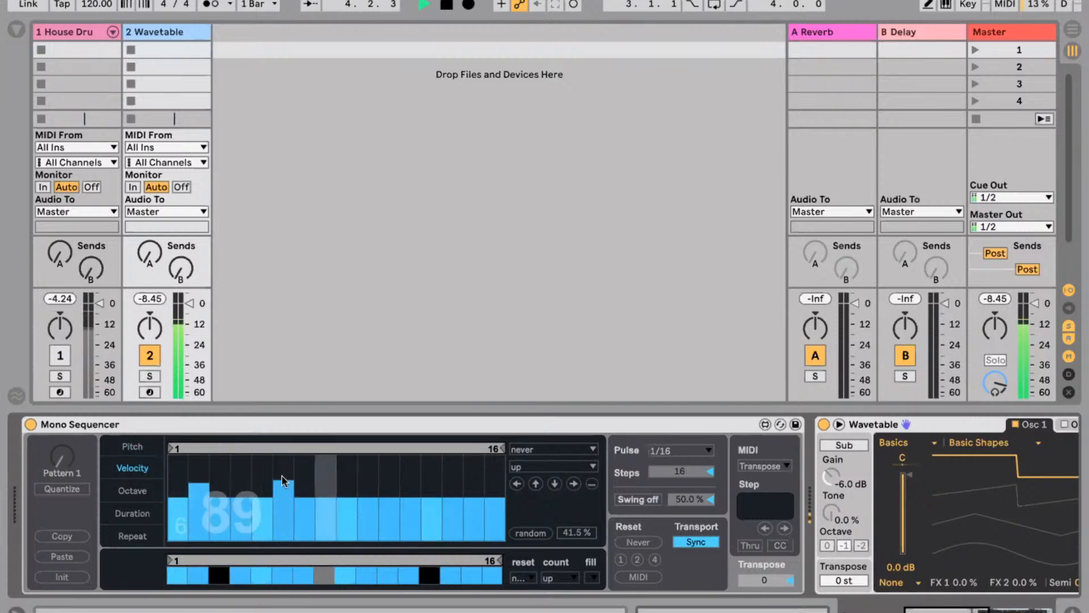
{"action": "left_click_drag", "start_coordinate": [240, 509], "coordinate": [241, 514]}
{"action": "left_click_drag", "start_coordinate": [354, 485], "coordinate": [376, 512]}
{"action": "left_click", "coordinate": [376, 505]}
{"action": "mouse_move", "coordinate": [392, 495]}
{"action": "left_mouse_down"}
{"action": "mouse_move", "coordinate": [399, 480]}
{"action": "mouse_move", "coordinate": [410, 512]}
{"action": "mouse_move", "coordinate": [457, 476]}
{"action": "mouse_move", "coordinate": [473, 512]}
{"action": "mouse_move", "coordinate": [491, 484]}
{"action": "left_mouse_up"}
{"action": "key", "text": "space"}
In Wavetable's MIDI modulation, set velocity to Amp to 0 and velocity to Filter 1 Freq to 25, previewing the result.
{"action": "scroll", "coordinate": [788, 508], "scroll_direction": "right", "scroll_amount": 3}
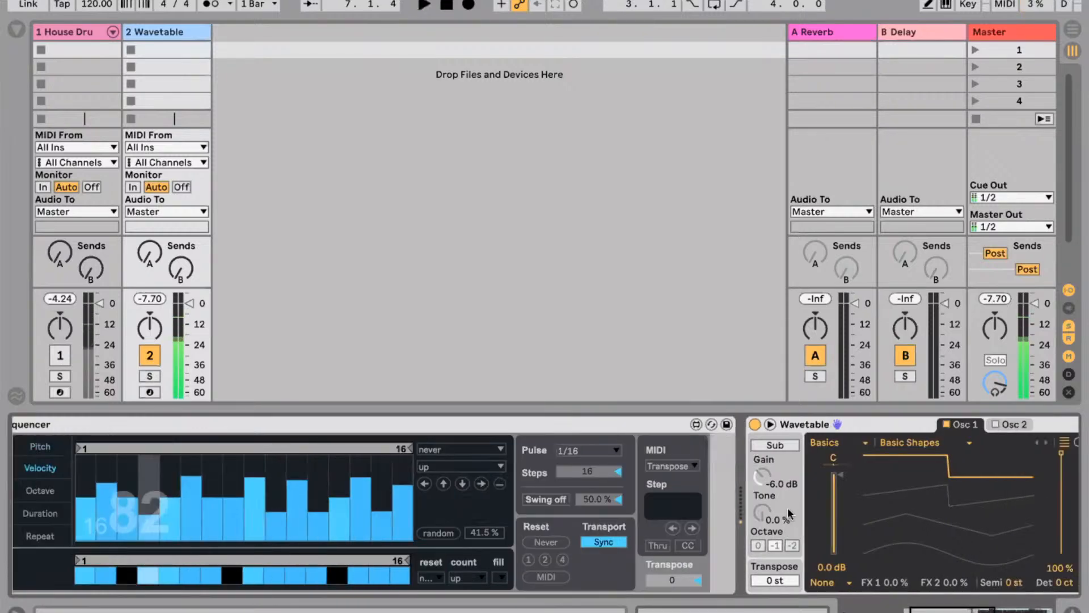
{"action": "scroll", "coordinate": [788, 509], "scroll_direction": "right", "scroll_amount": 10}
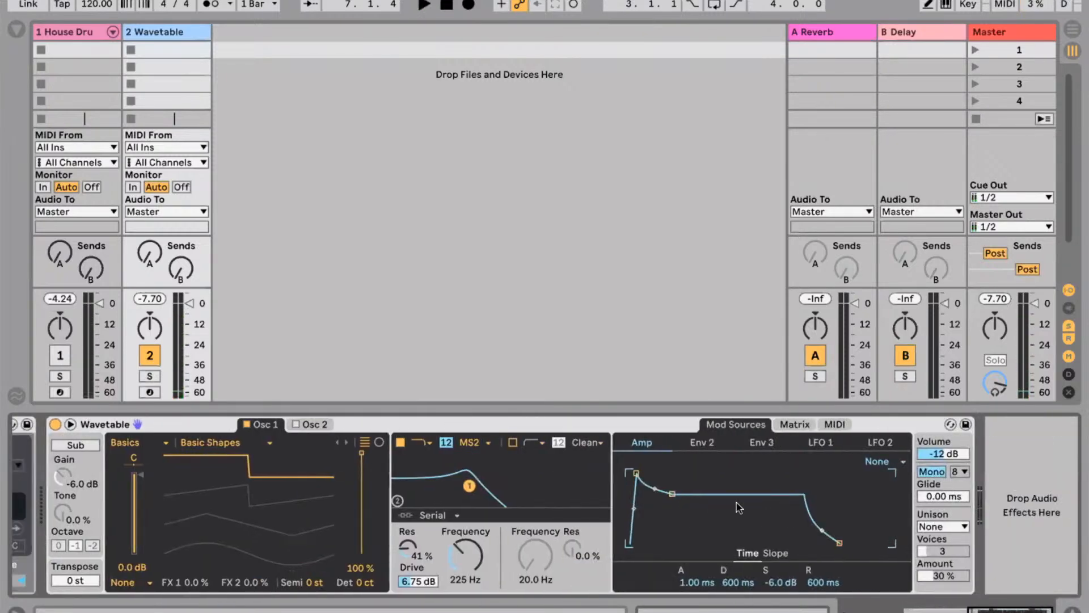
{"action": "left_click", "coordinate": [834, 426]}
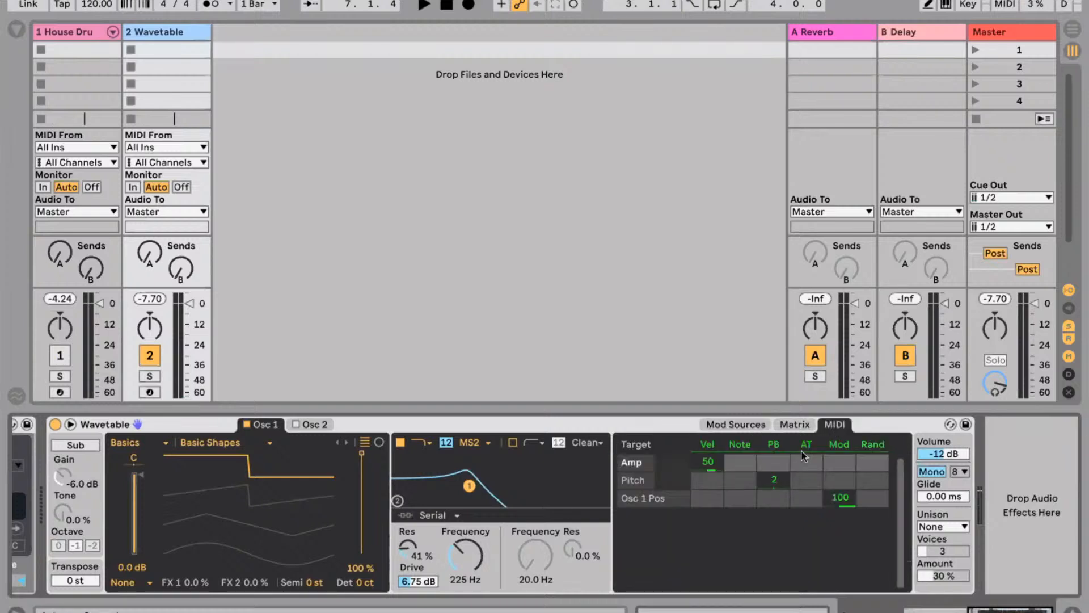
{"action": "left_click", "coordinate": [470, 550]}
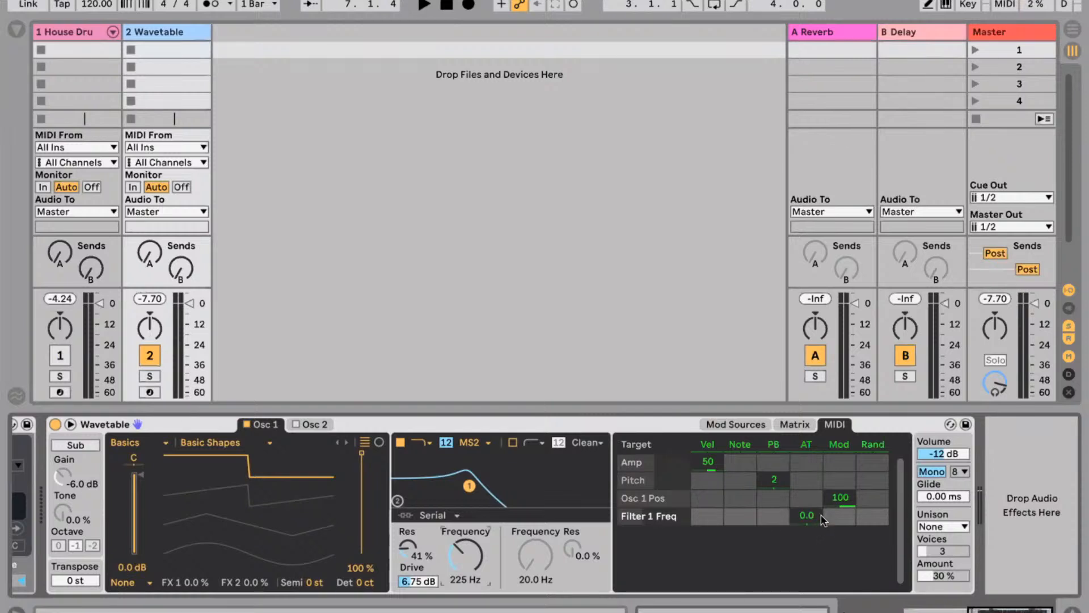
{"action": "double_click", "coordinate": [713, 461]}
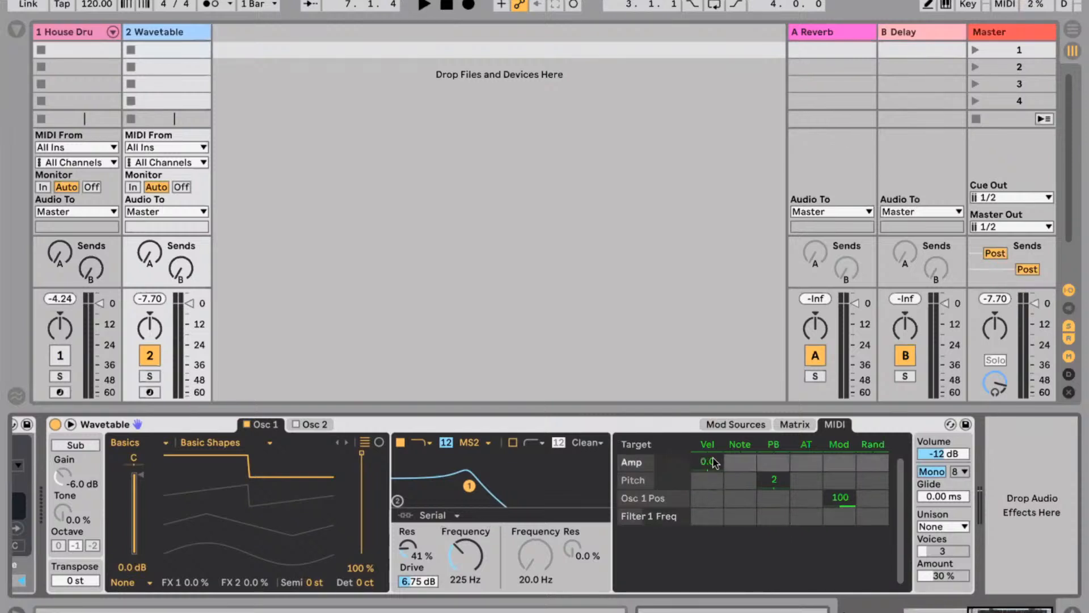
{"action": "left_click_drag", "start_coordinate": [707, 515], "coordinate": [707, 497]}
{"action": "key", "text": "space"}
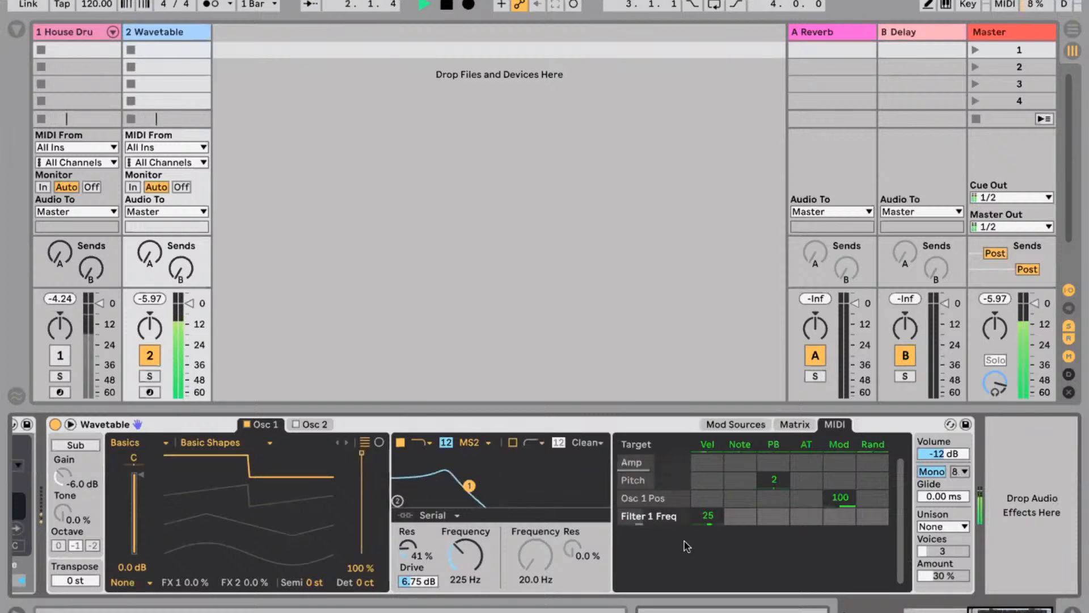
Limit Mono Sequencer's Octave lane to a 2-step loop set to -1 and -2 octaves, previewing the pattern.
{"action": "scroll", "coordinate": [571, 546], "scroll_direction": "left", "scroll_amount": 7}
{"action": "scroll", "coordinate": [573, 547], "scroll_direction": "left", "scroll_amount": 5}
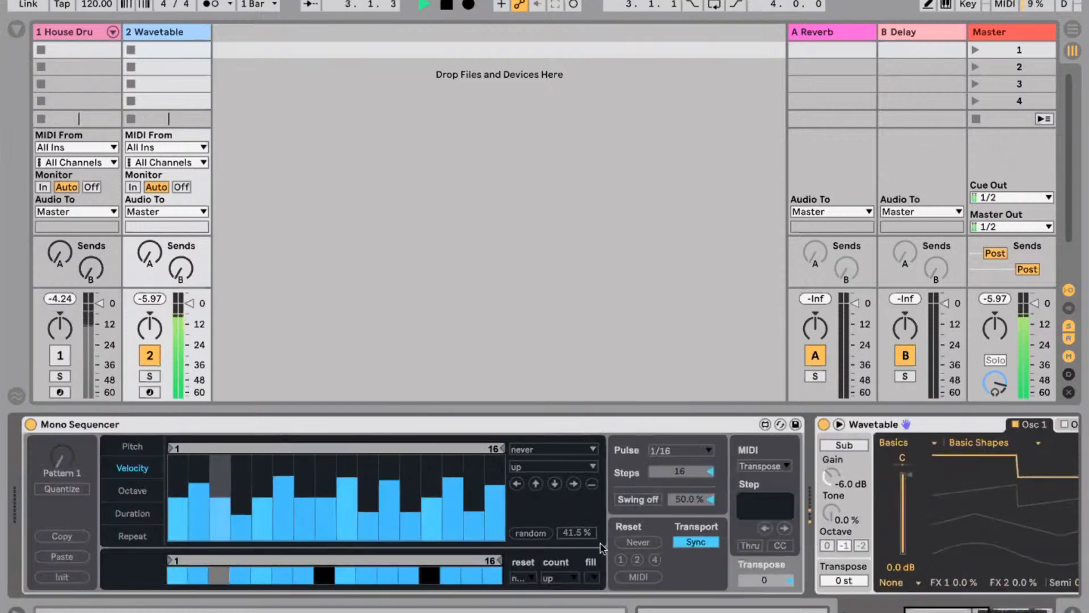
{"action": "left_click", "coordinate": [146, 492]}
{"action": "left_click_drag", "start_coordinate": [497, 448], "coordinate": [210, 449]}
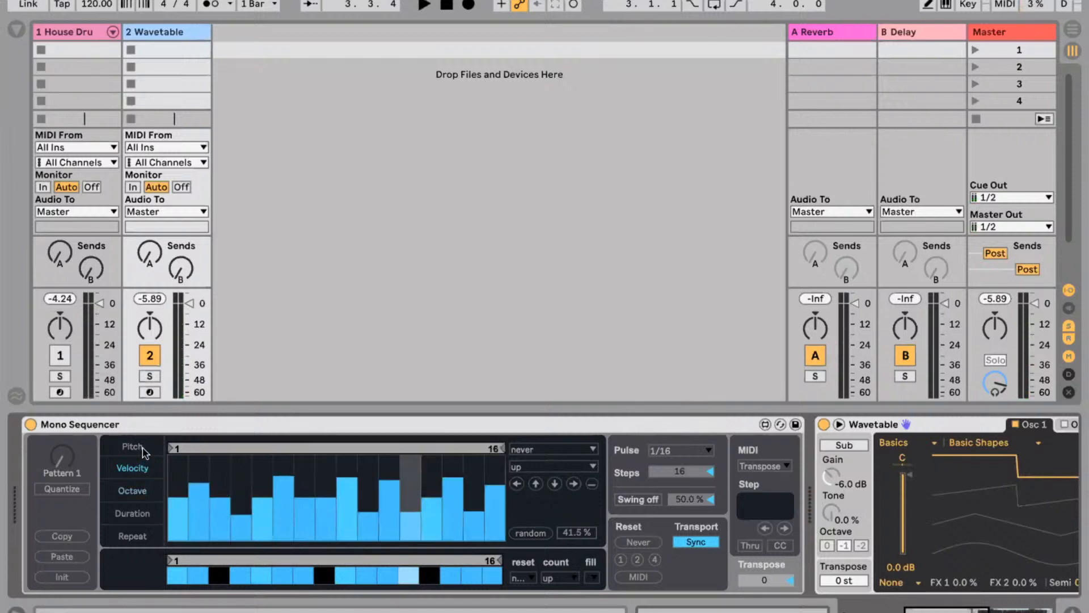
{"action": "left_click", "coordinate": [180, 509]}
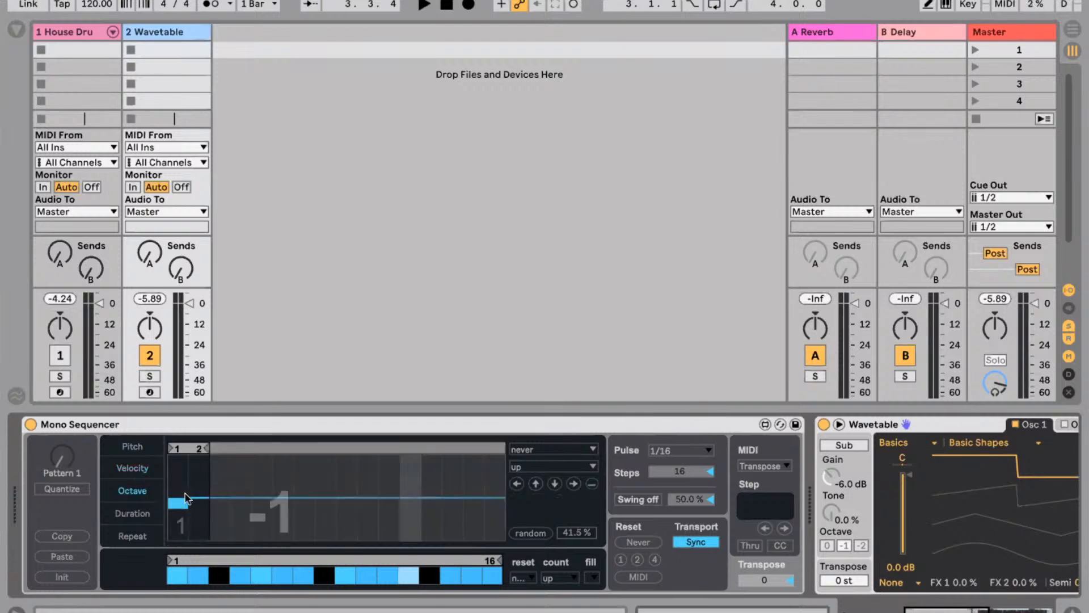
{"action": "key", "text": "space"}
{"action": "left_click", "coordinate": [199, 524]}
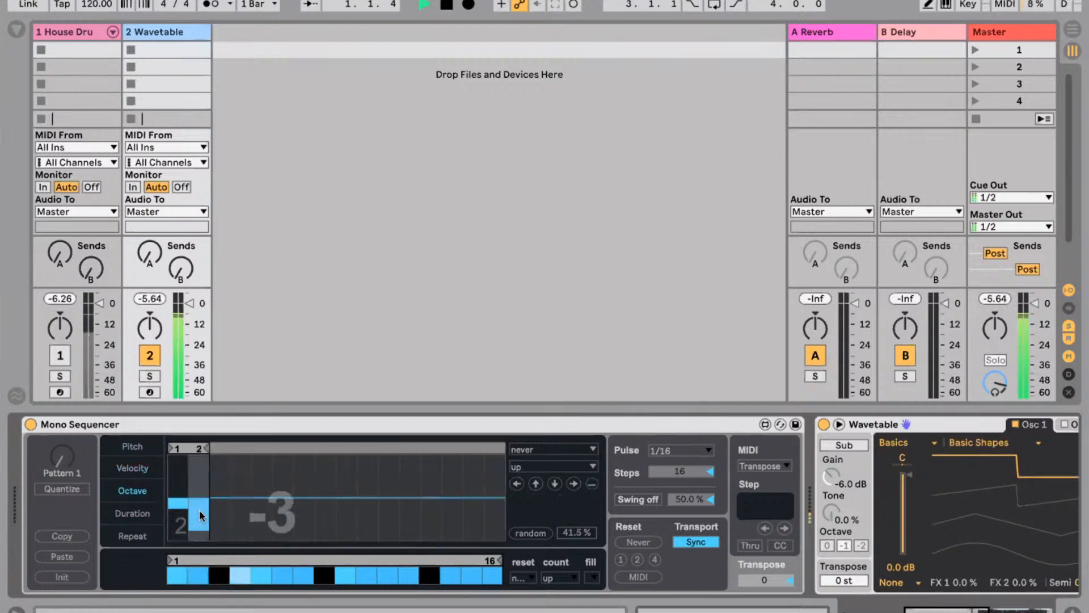
{"action": "left_click", "coordinate": [199, 517]}
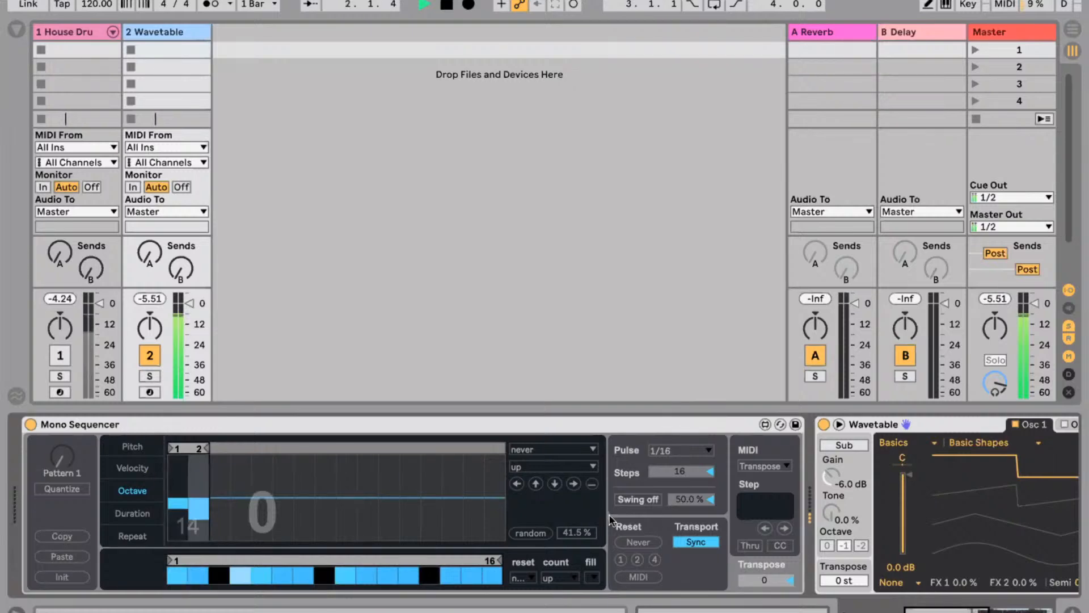
{"action": "scroll", "coordinate": [782, 513], "scroll_direction": "right", "scroll_amount": 2}
{"action": "scroll", "coordinate": [782, 507], "scroll_direction": "right", "scroll_amount": 10}
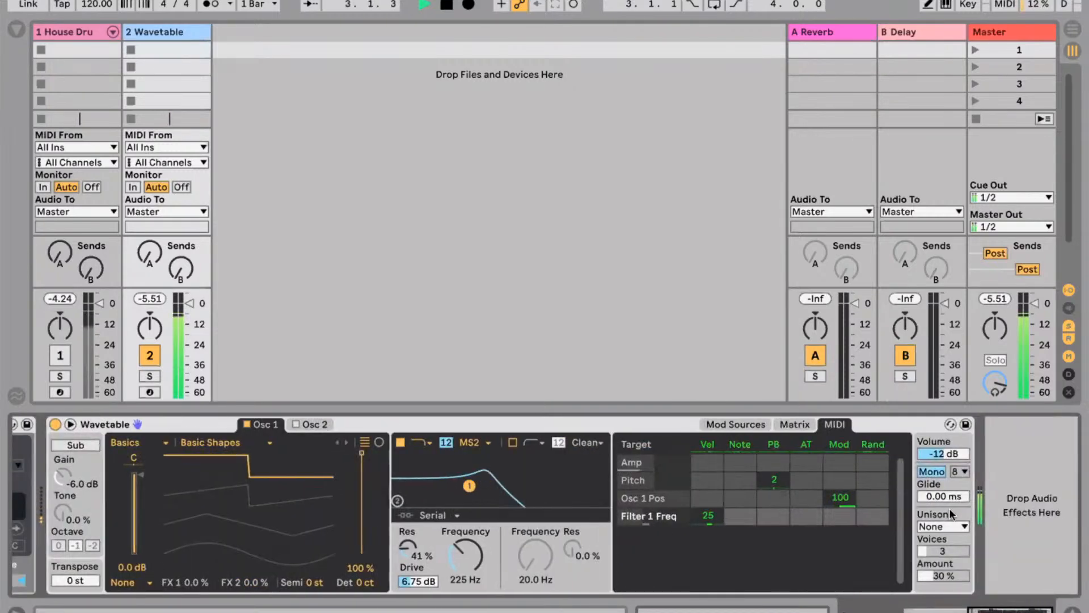
Stop playback and lengthen steps 2 and 6 in Mono Sequencer's Duration lane, raising step 6 to 181.
{"action": "scroll", "coordinate": [284, 510], "scroll_direction": "left", "scroll_amount": 12}
{"action": "key", "text": "space"}
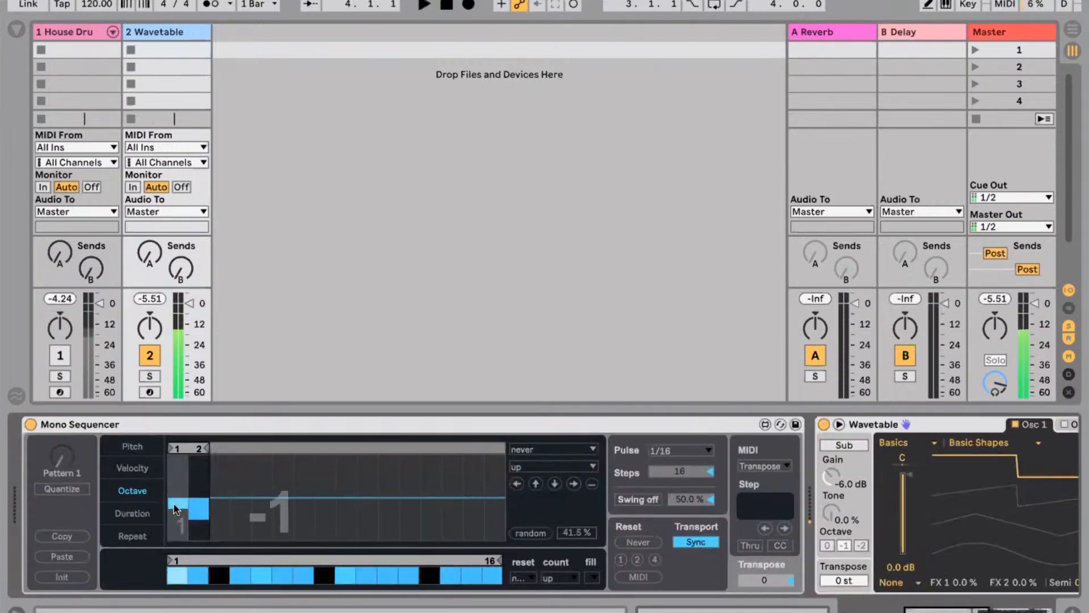
{"action": "left_click", "coordinate": [142, 513]}
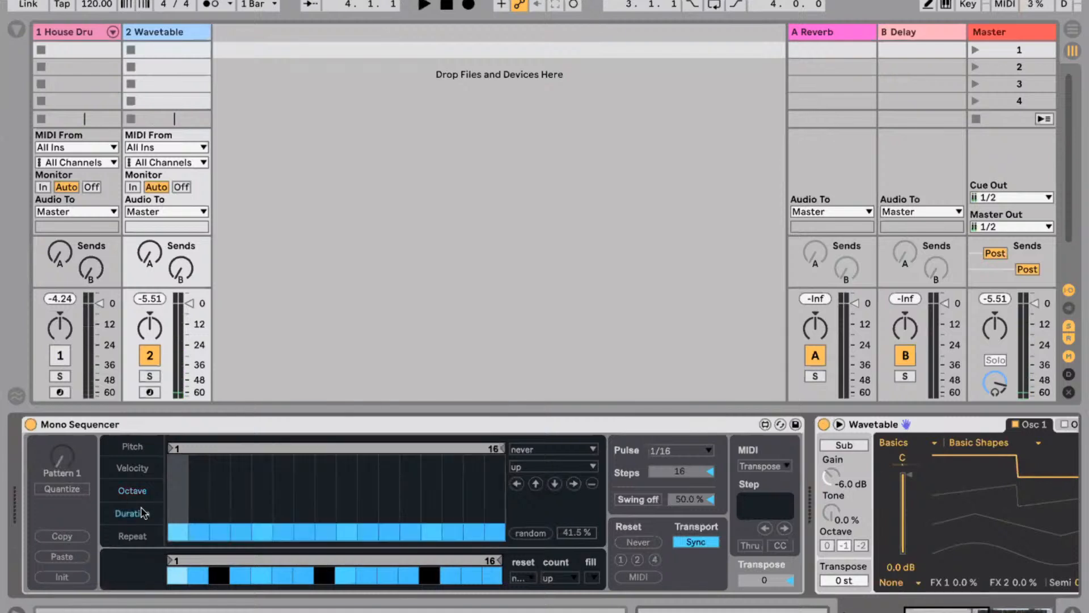
{"action": "left_click_drag", "start_coordinate": [193, 509], "coordinate": [198, 521]}
{"action": "left_click_drag", "start_coordinate": [285, 513], "coordinate": [285, 509]}
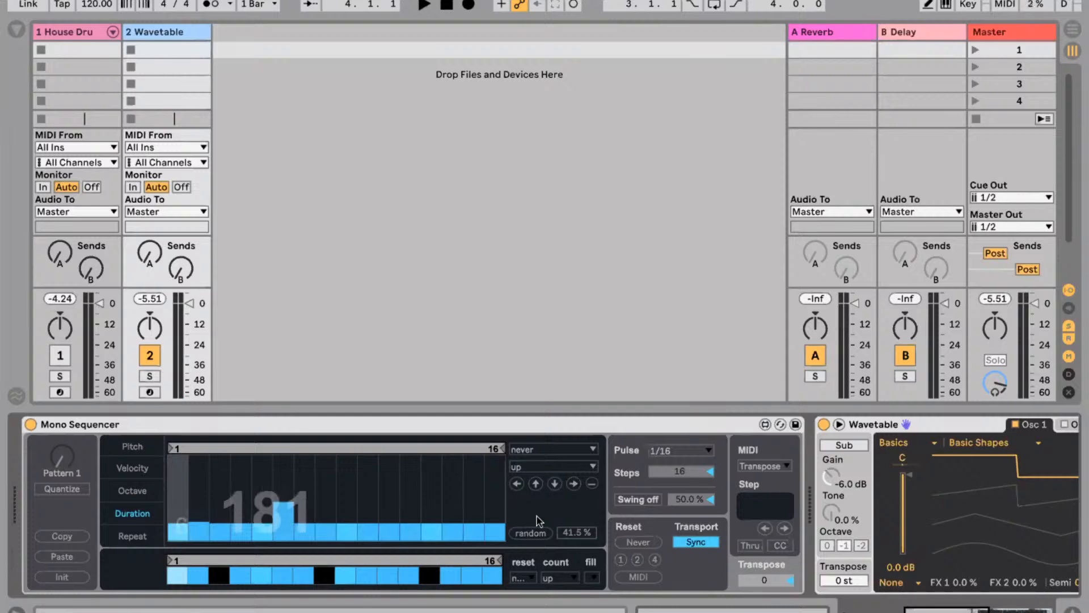
Raise Wavetable's Glide to 211 ms while the pattern plays, and lengthen step 11 in Mono Sequencer's Duration lane.
{"action": "scroll", "coordinate": [539, 521], "scroll_direction": "right", "scroll_amount": 10}
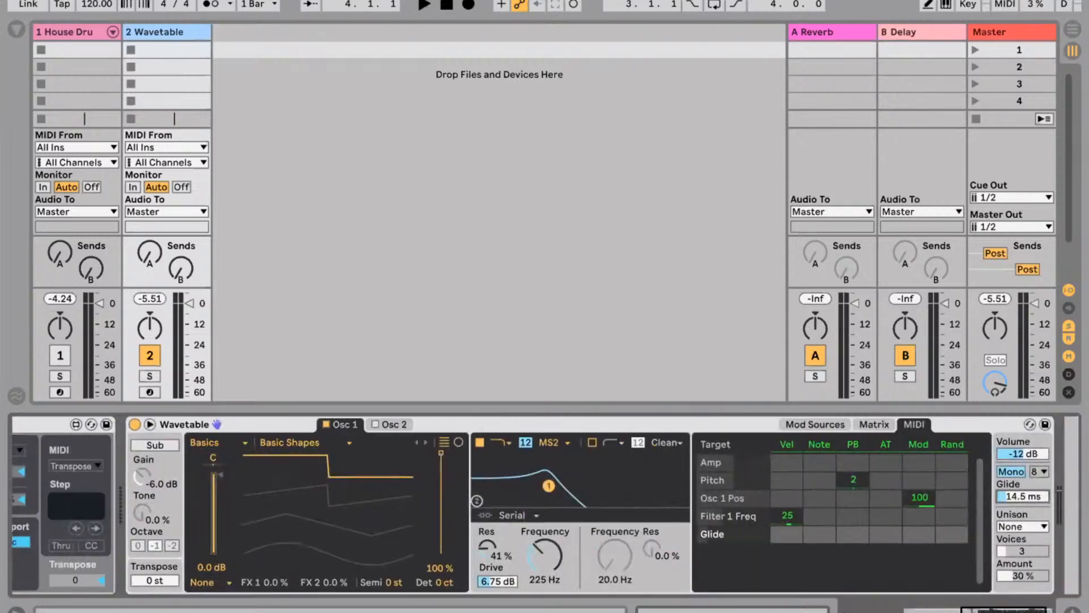
{"action": "key", "text": "space"}
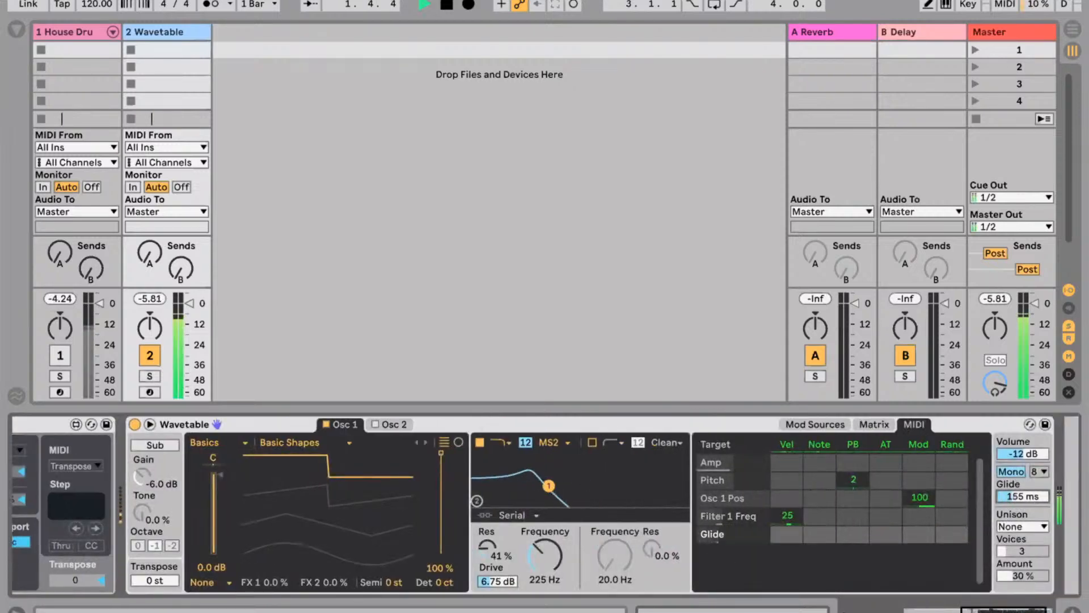
{"action": "left_click_drag", "start_coordinate": [1005, 498], "coordinate": [1005, 488]}
{"action": "scroll", "coordinate": [591, 515], "scroll_direction": "left", "scroll_amount": 10}
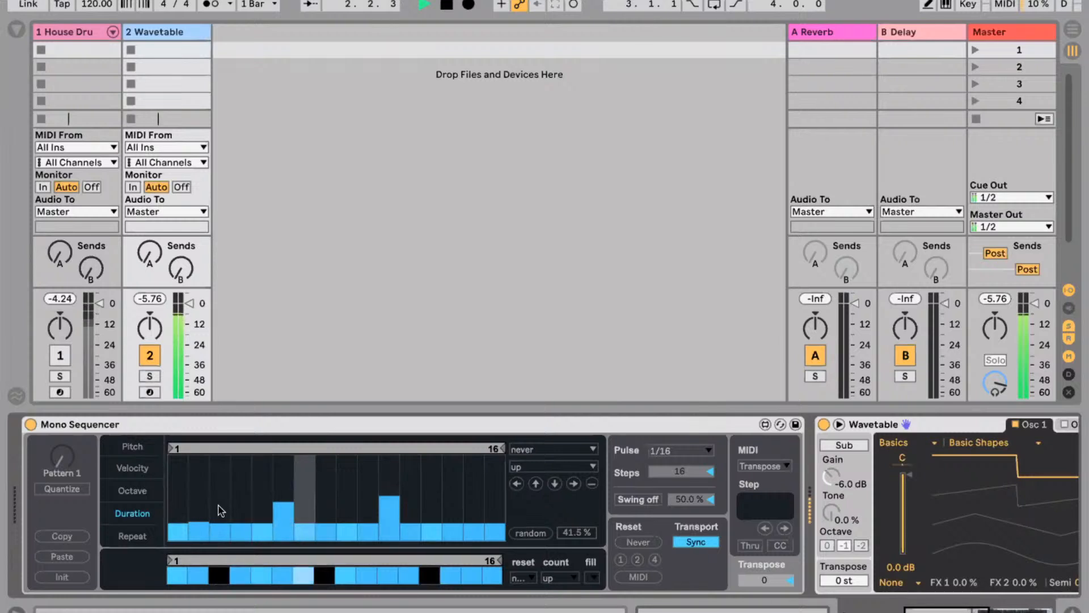
In Mono Sequencer's Repeat lane, give only step 9 one repeat, clearing step 6, and preview the pattern.
{"action": "left_click", "coordinate": [128, 536]}
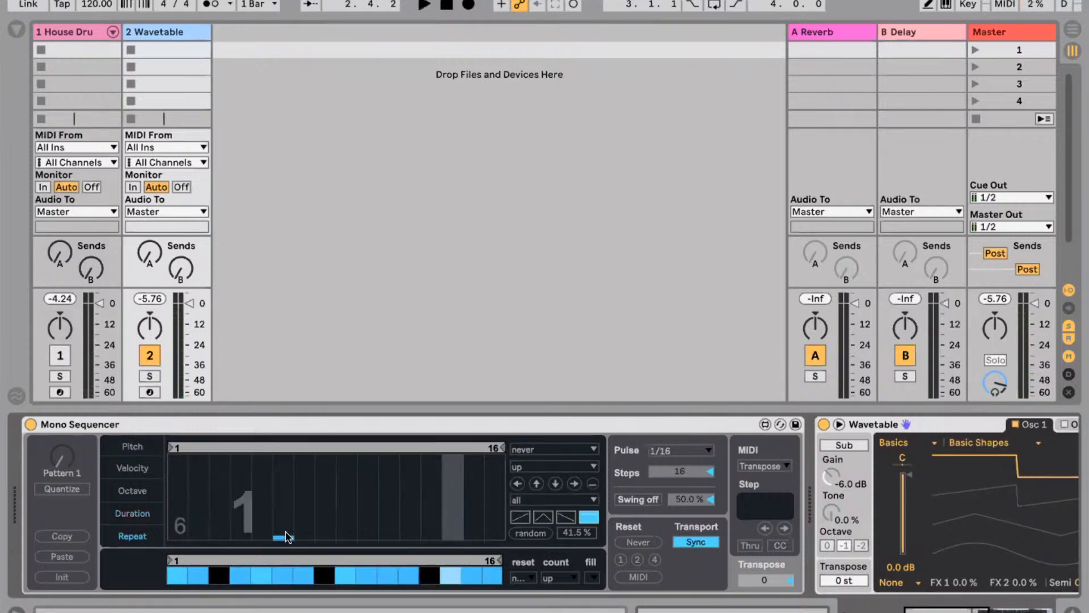
{"action": "left_click_drag", "start_coordinate": [286, 534], "coordinate": [306, 540]}
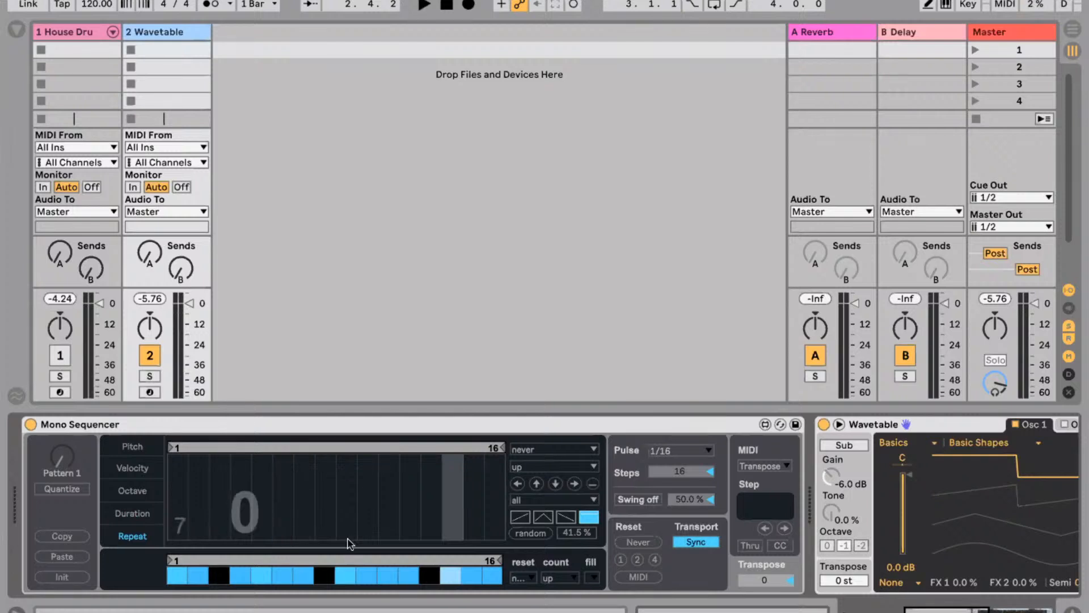
{"action": "left_click", "coordinate": [345, 536]}
{"action": "key", "text": "space"}
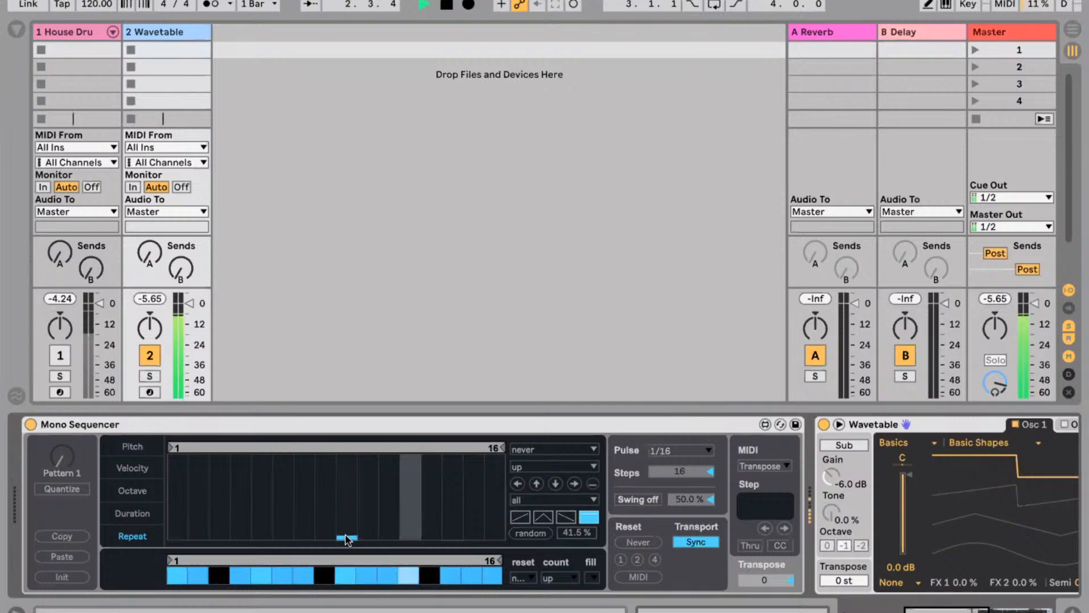
Randomize Mono Sequencer's Pitch lane twice, auditioning the new bass line.
{"action": "left_click", "coordinate": [132, 446]}
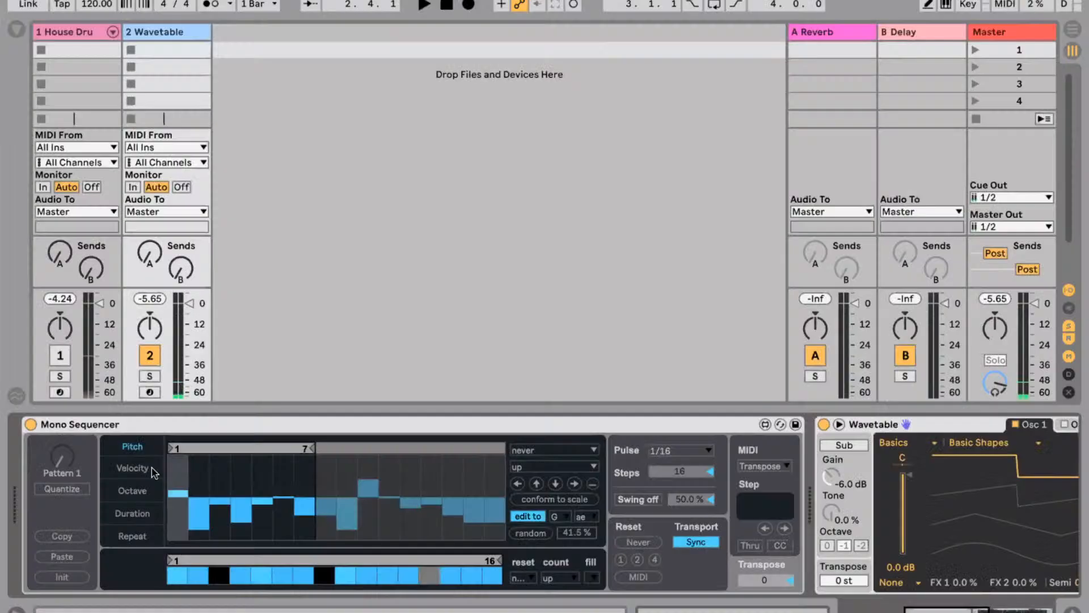
{"action": "left_click", "coordinate": [530, 533]}
{"action": "key", "text": "space"}
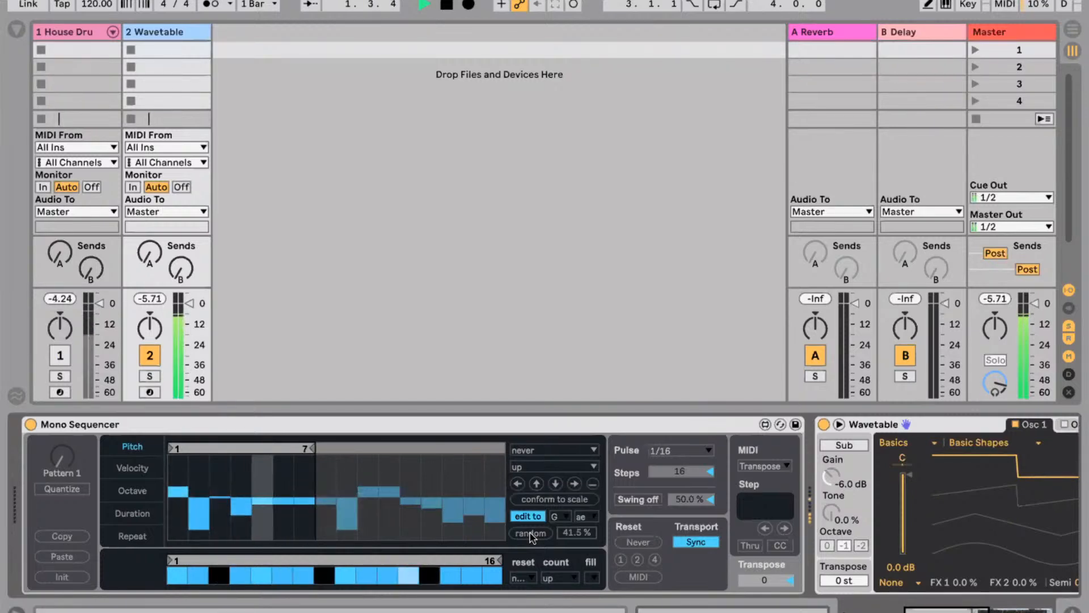
{"action": "left_click", "coordinate": [530, 533]}
In Wavetable's MIDI modulation, set velocity to Osc 1 Pos to -81 and play the pattern.
{"action": "scroll", "coordinate": [895, 535], "scroll_direction": "right", "scroll_amount": 3}
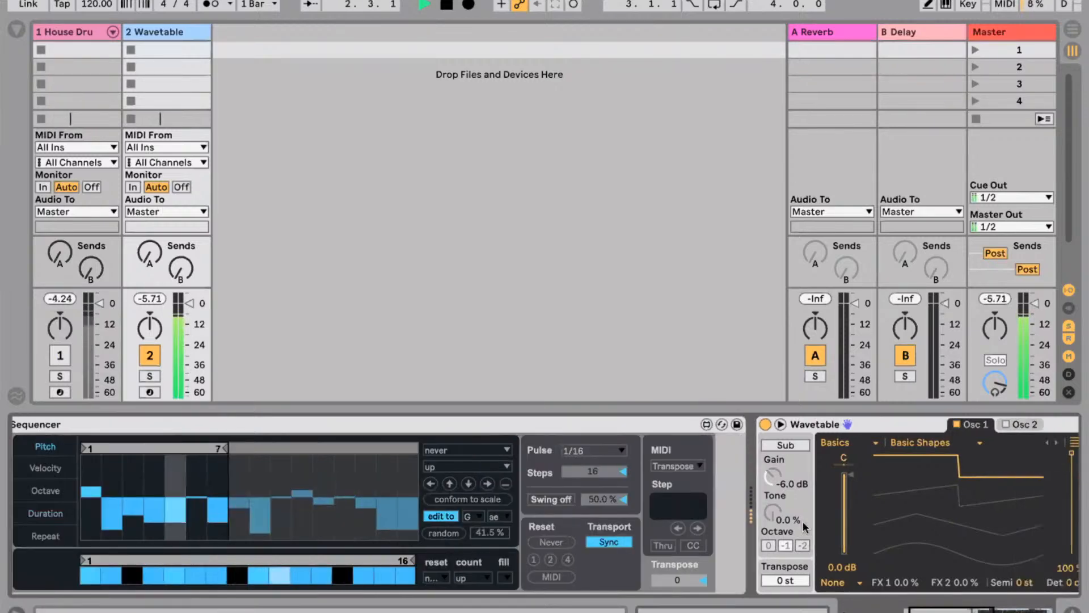
{"action": "scroll", "coordinate": [398, 494], "scroll_direction": "right", "scroll_amount": 10}
{"action": "key", "text": "space"}
{"action": "scroll", "coordinate": [411, 481], "scroll_direction": "left", "scroll_amount": 10}
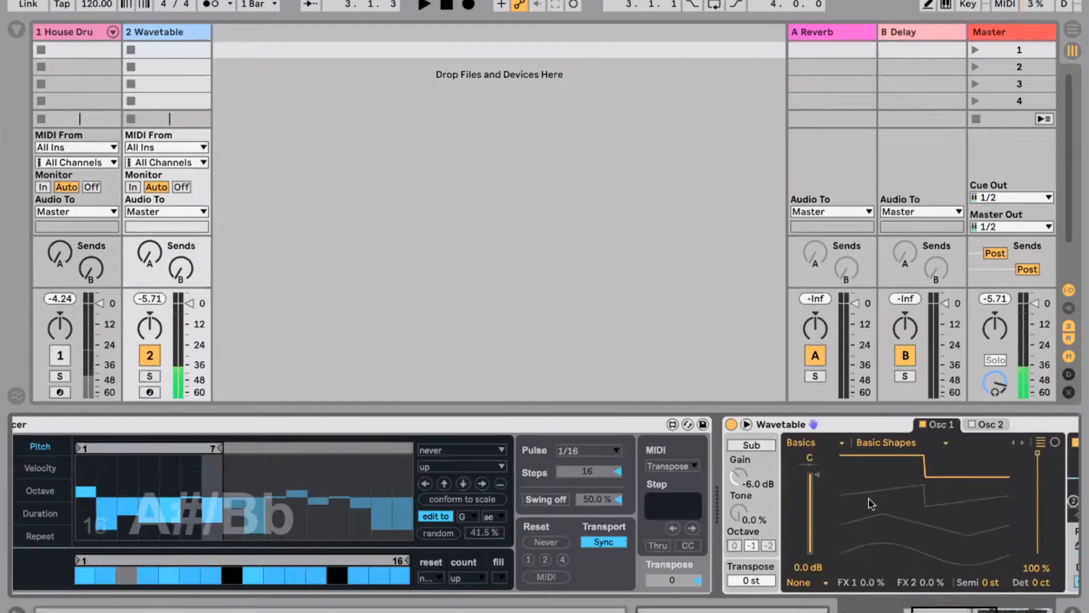
{"action": "scroll", "coordinate": [688, 440], "scroll_direction": "right", "scroll_amount": 10}
{"action": "left_click", "coordinate": [792, 426]}
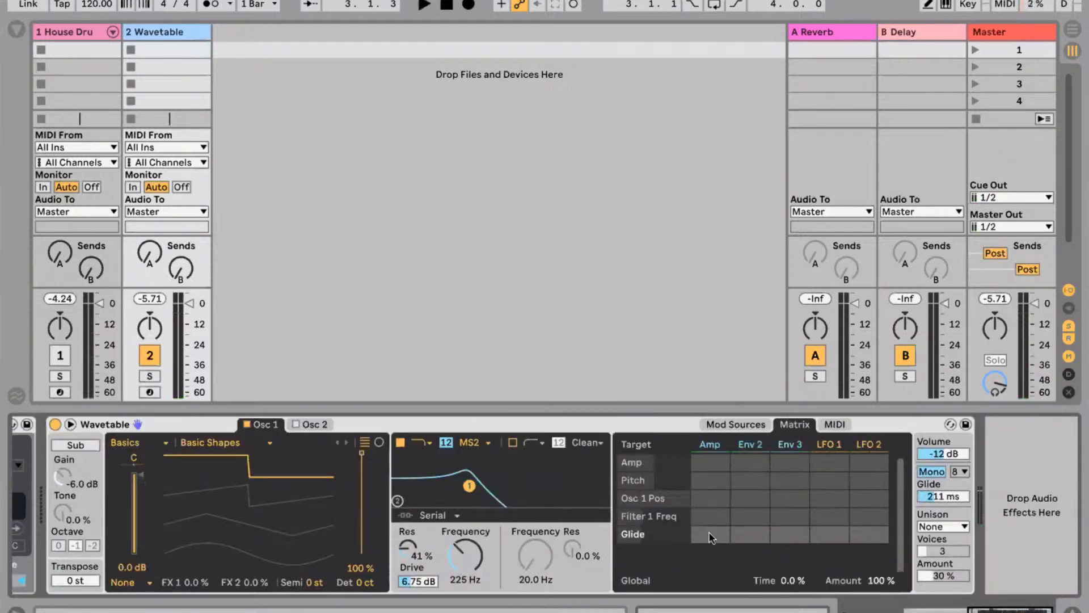
{"action": "left_click", "coordinate": [366, 459]}
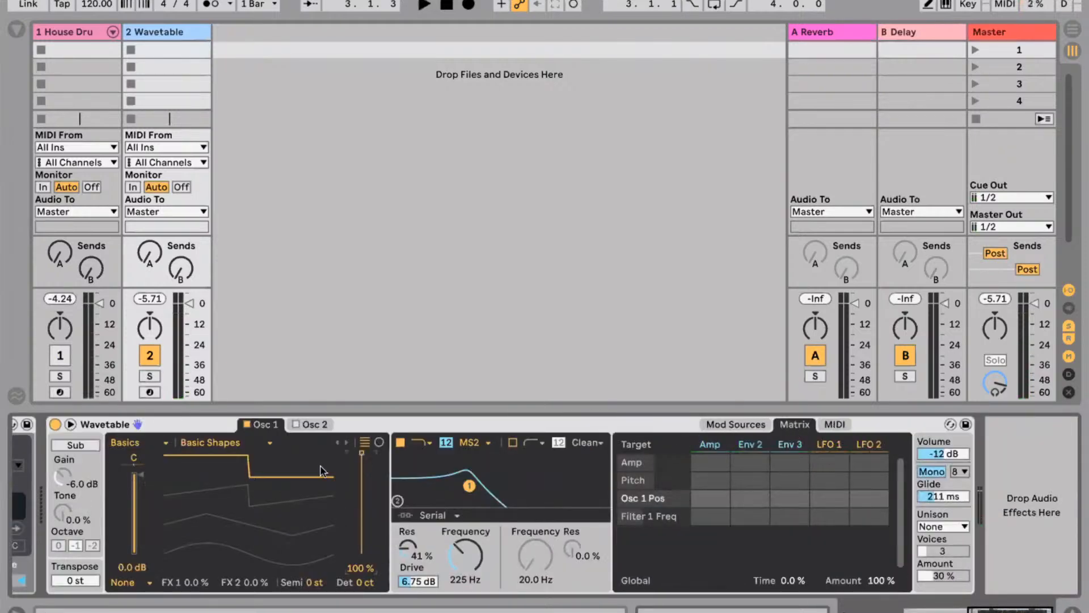
{"action": "left_click", "coordinate": [835, 426]}
{"action": "left_click_drag", "start_coordinate": [709, 498], "coordinate": [708, 554]}
{"action": "key", "text": "space"}
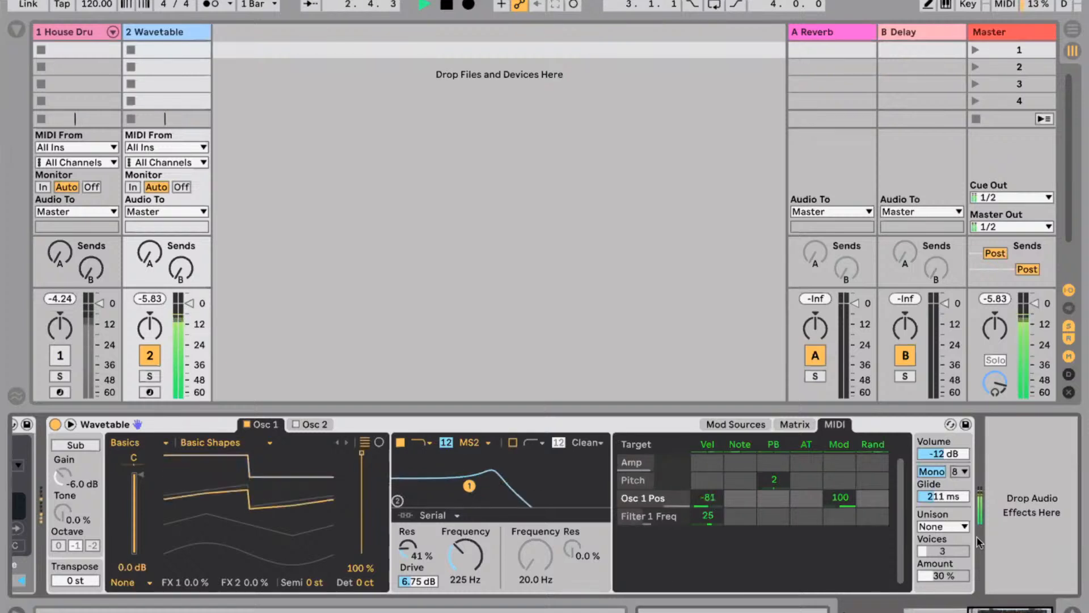
Set Wavetable's Unison mode to Random Note with 7 voices and an amount of 20%, previewing the sound.
{"action": "left_click", "coordinate": [959, 526]}
{"action": "key", "text": "space"}
{"action": "left_click", "coordinate": [946, 513]}
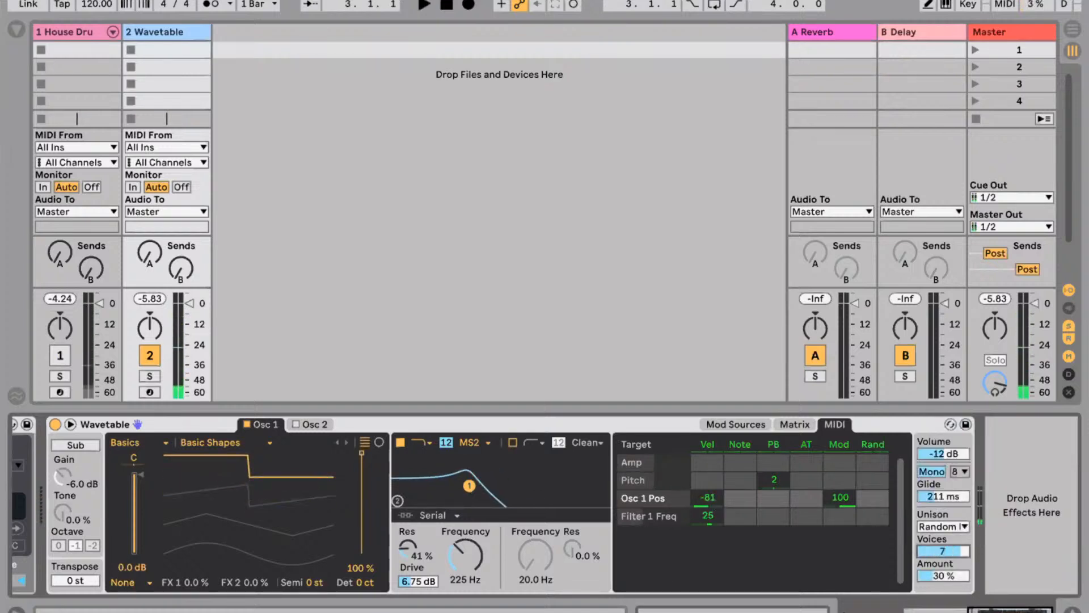
{"action": "left_click_drag", "start_coordinate": [942, 576], "coordinate": [943, 582]}
{"action": "key", "text": "space"}
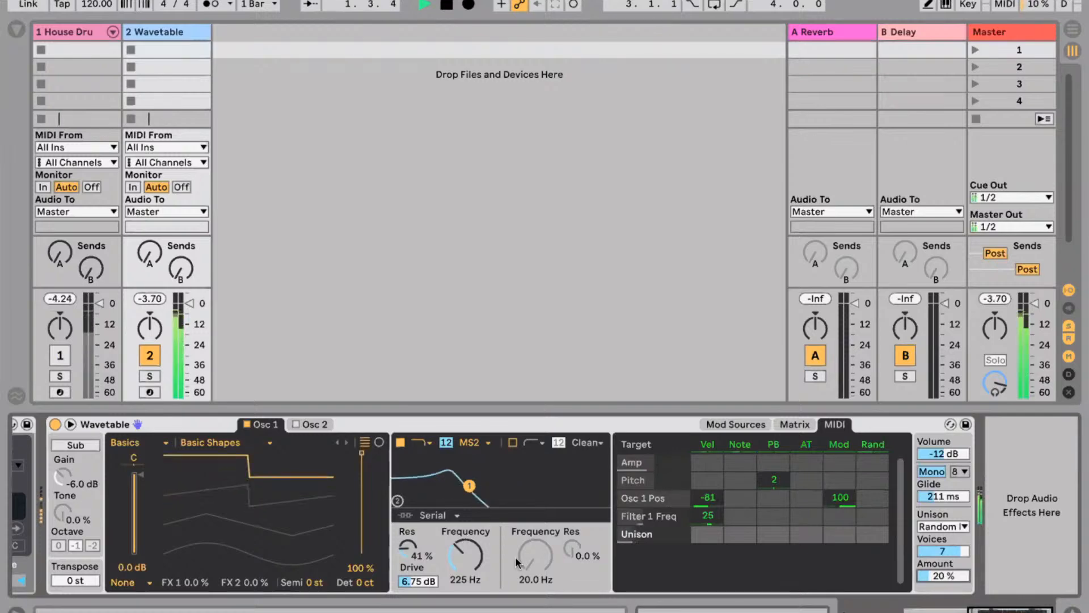
{"action": "scroll", "coordinate": [277, 448], "scroll_direction": "left", "scroll_amount": 10}
{"action": "scroll", "coordinate": [316, 440], "scroll_direction": "right", "scroll_amount": 10}
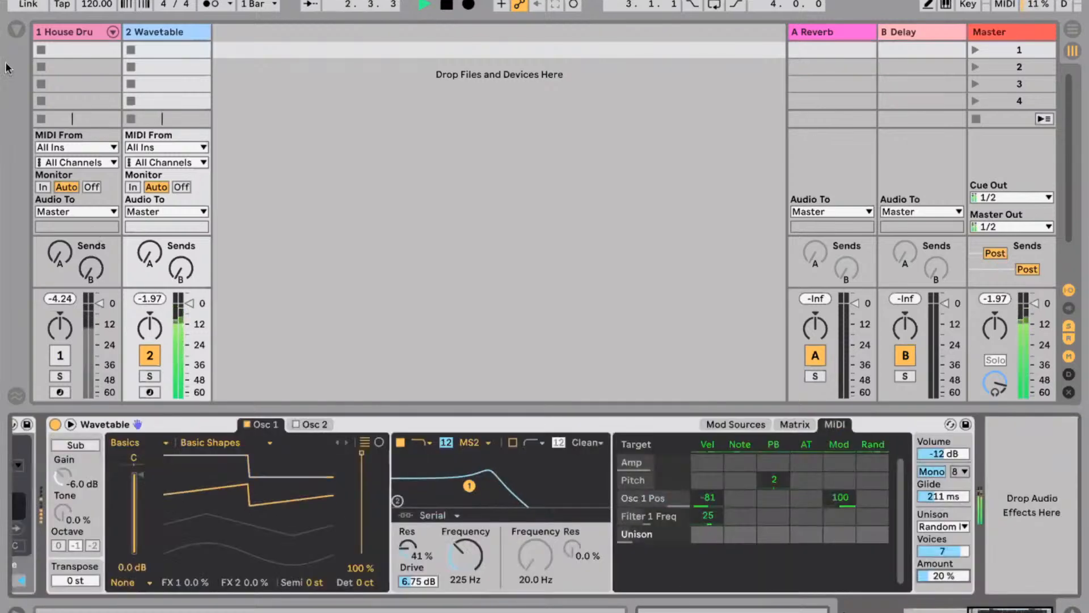
Show the browser beside the session tracks.
{"action": "left_click", "coordinate": [16, 30]}
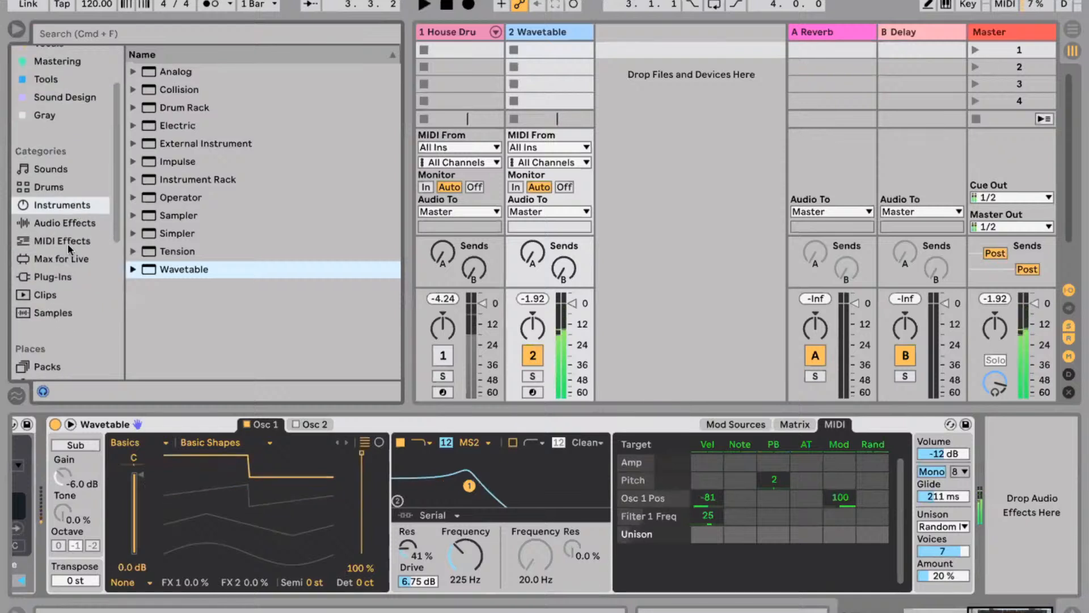
Search the Max for Live devices for "con".
{"action": "left_click", "coordinate": [62, 259]}
{"action": "left_click", "coordinate": [124, 38]}
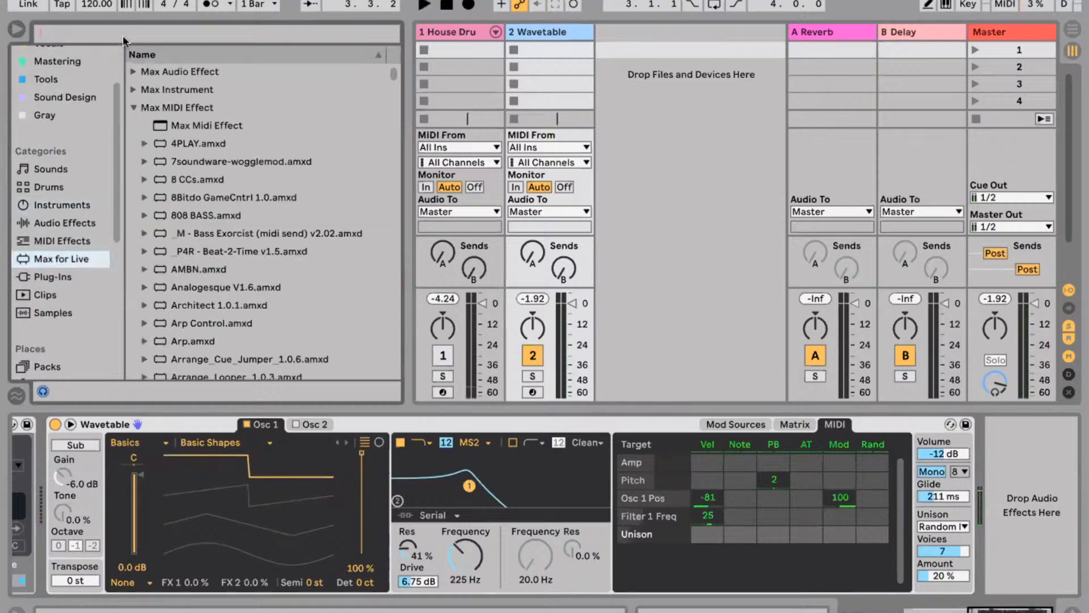
{"action": "type", "text": "con"}
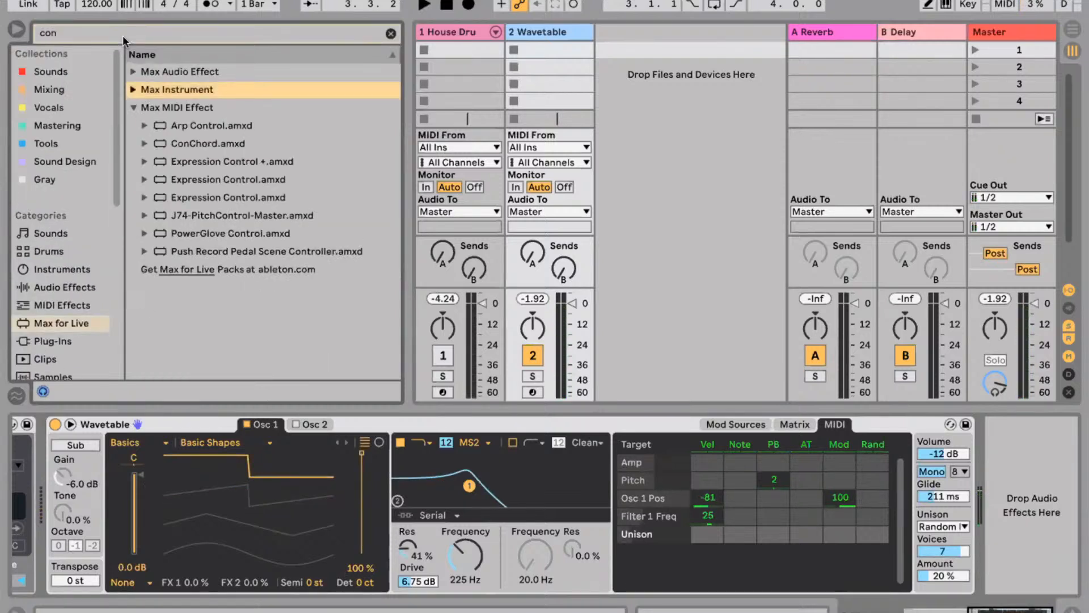
Find Convolution Reverb Pro among the Max audio effects and load it after Wavetable on track 2.
{"action": "key", "text": "Down"}
{"action": "key", "text": "Down"}
{"action": "key", "text": "Down"}
{"action": "key", "text": "Down"}
{"action": "key", "text": "Down"}
{"action": "key", "text": "Down"}
{"action": "key", "text": "Down"}
{"action": "key", "text": "Up"}
{"action": "key", "text": "Up"}
{"action": "key", "text": "Up"}
{"action": "key", "text": "Up"}
{"action": "key", "text": "Up"}
{"action": "key", "text": "Up"}
{"action": "key", "text": "Up"}
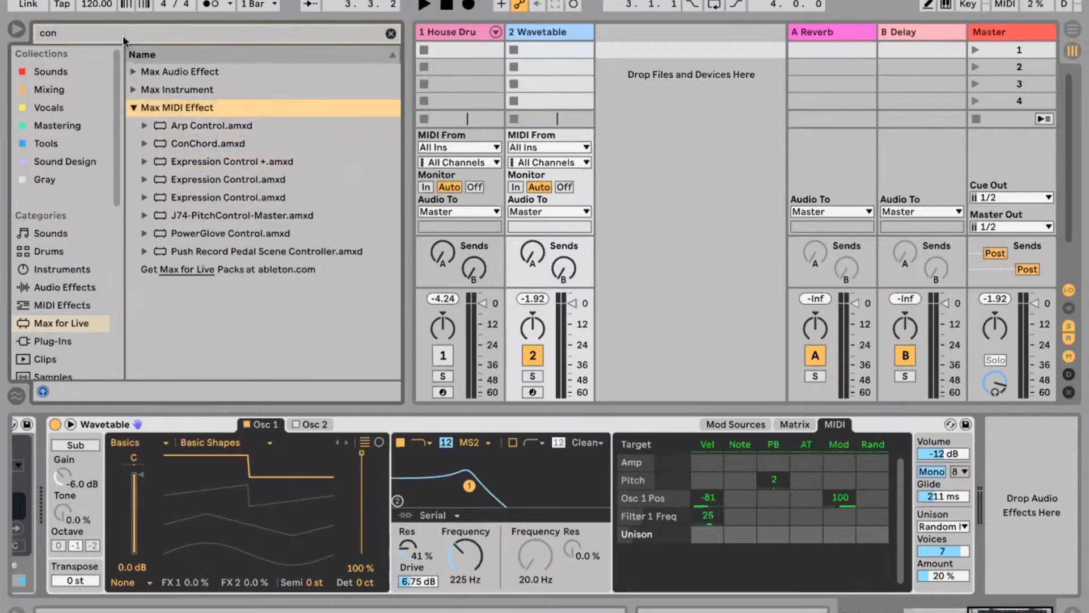
{"action": "key", "text": "Right"}
{"action": "key", "text": "Down"}
{"action": "key", "text": "Down"}
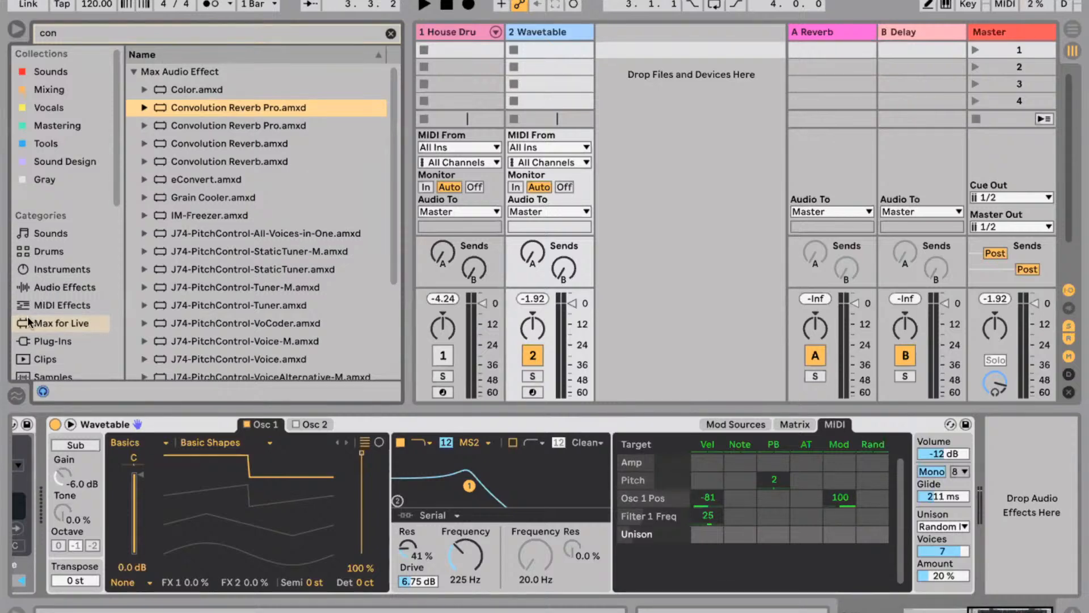
{"action": "key", "text": "Return"}
Set Convolution Reverb Pro's Dry/Wet to 100% and its Shape length to 1.00%.
{"action": "scroll", "coordinate": [34, 329], "scroll_direction": "down", "scroll_amount": 4}
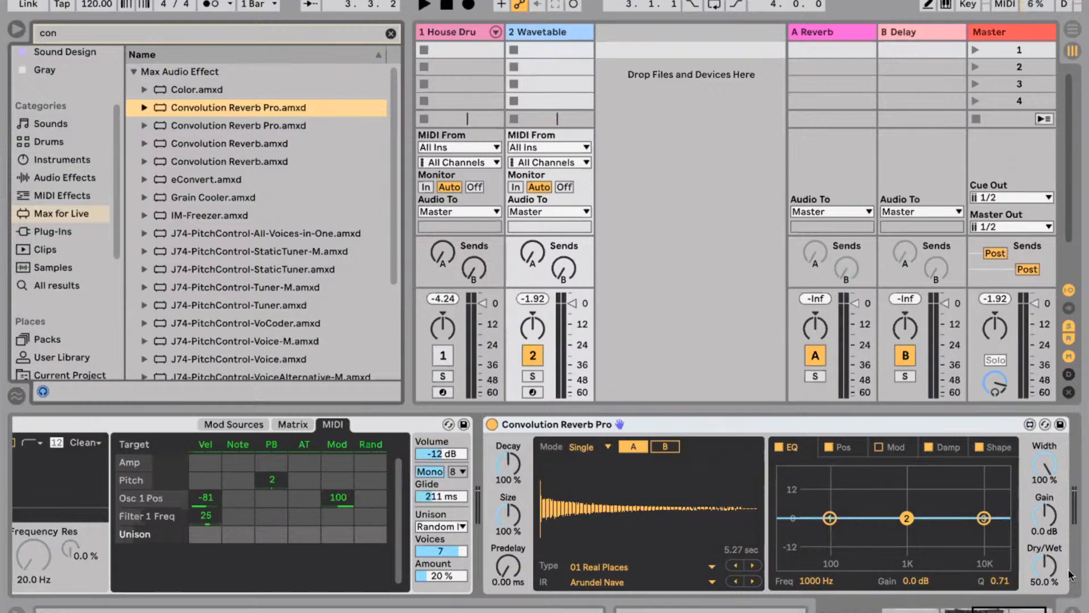
{"action": "left_click_drag", "start_coordinate": [1049, 571], "coordinate": [1049, 547]}
{"action": "left_click", "coordinate": [990, 448]}
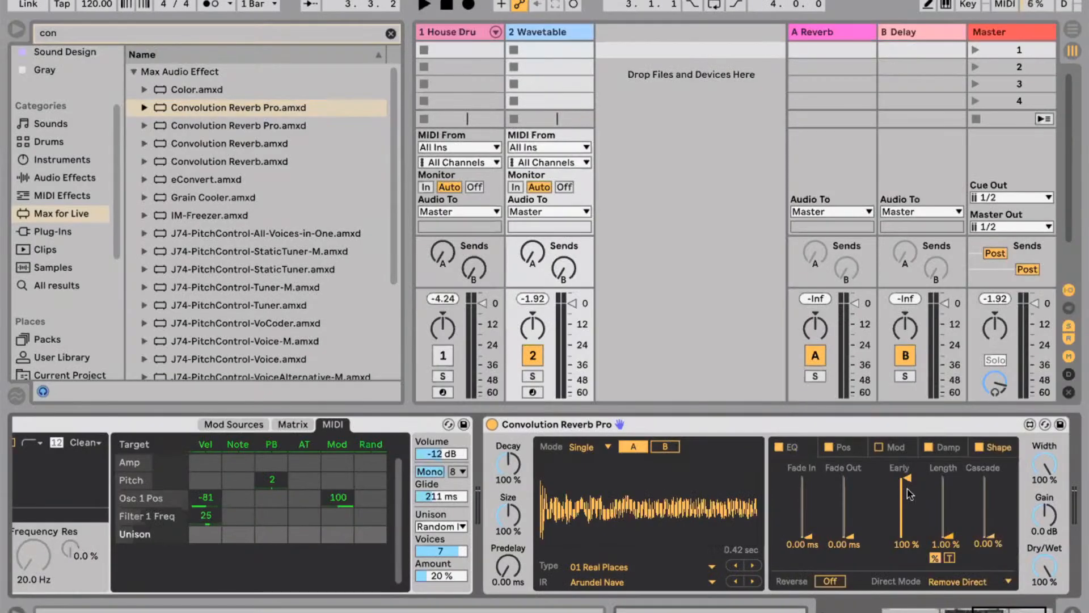
Try the Deserted Employee Bathroom impulse response and switch the reverb's impulse type to 06 Bigger Spaces.
{"action": "left_click", "coordinate": [678, 581]}
{"action": "left_click", "coordinate": [671, 384]}
{"action": "left_click", "coordinate": [671, 566]}
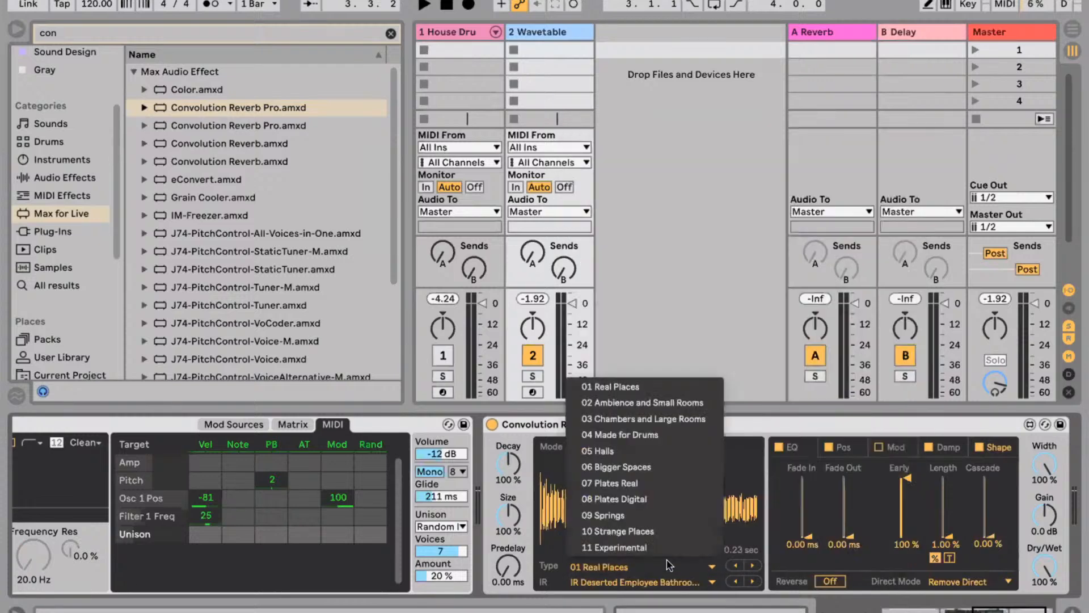
{"action": "left_click", "coordinate": [653, 467]}
During playback, step through the impulse responses to BM7 Car Park and set the reverb's gain to 1.6 dB.
{"action": "key", "text": "space"}
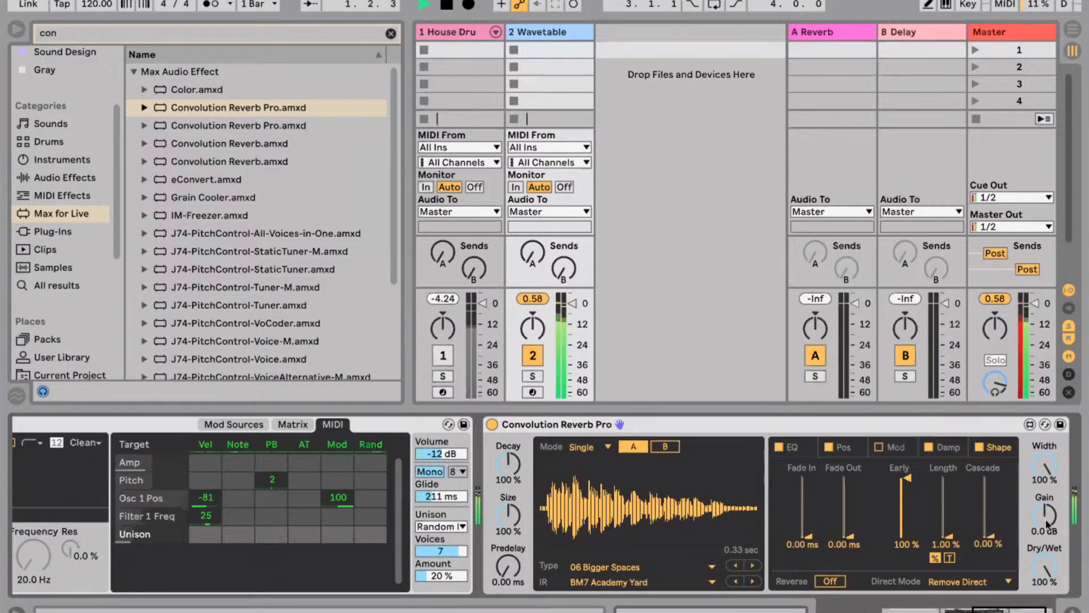
{"action": "left_click", "coordinate": [751, 582]}
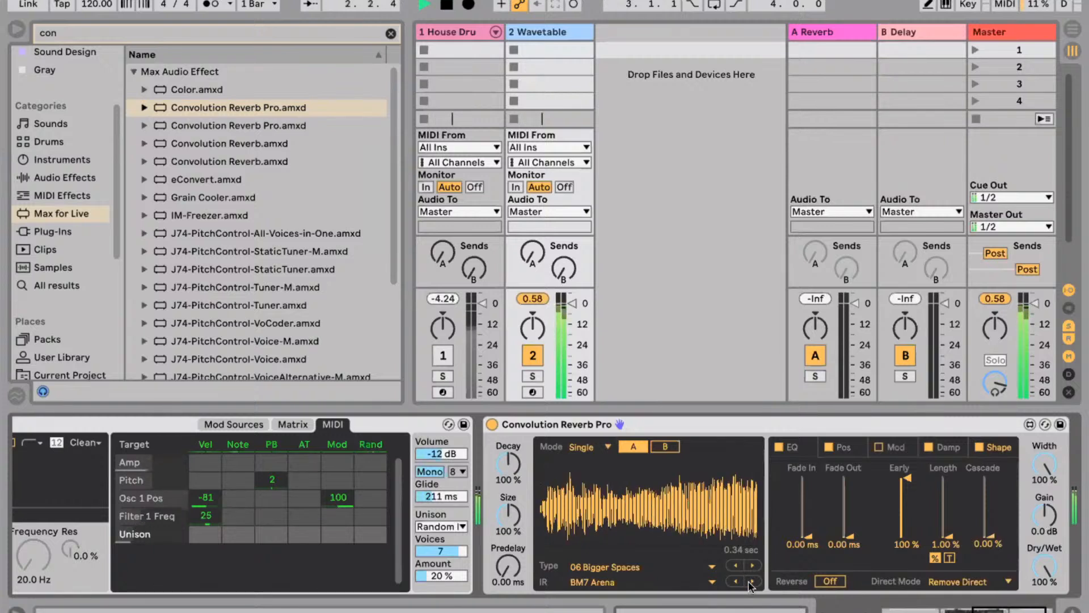
{"action": "left_click", "coordinate": [751, 581]}
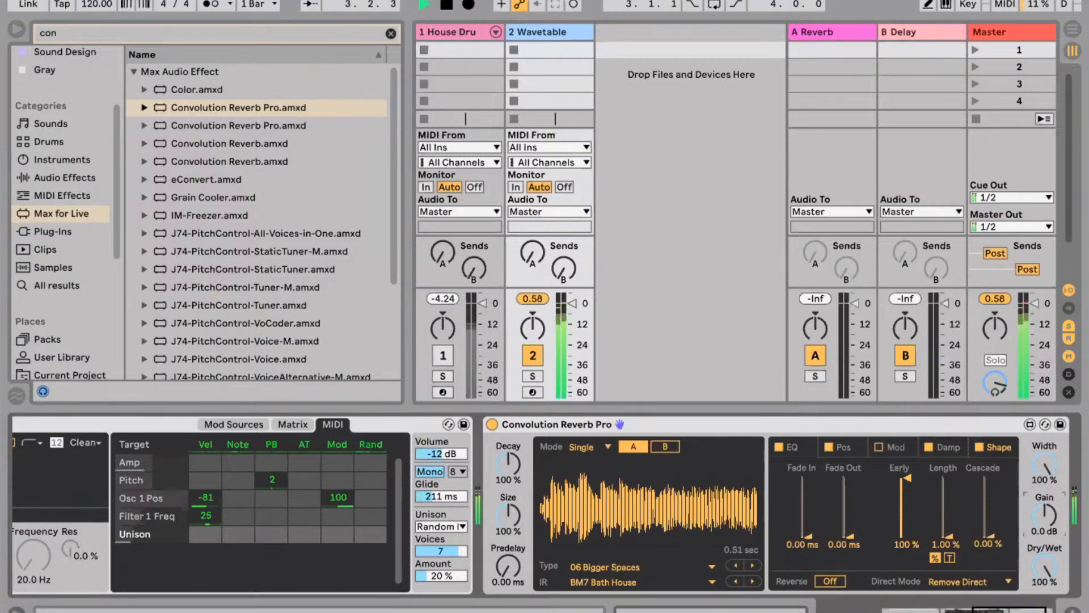
{"action": "left_click", "coordinate": [752, 581]}
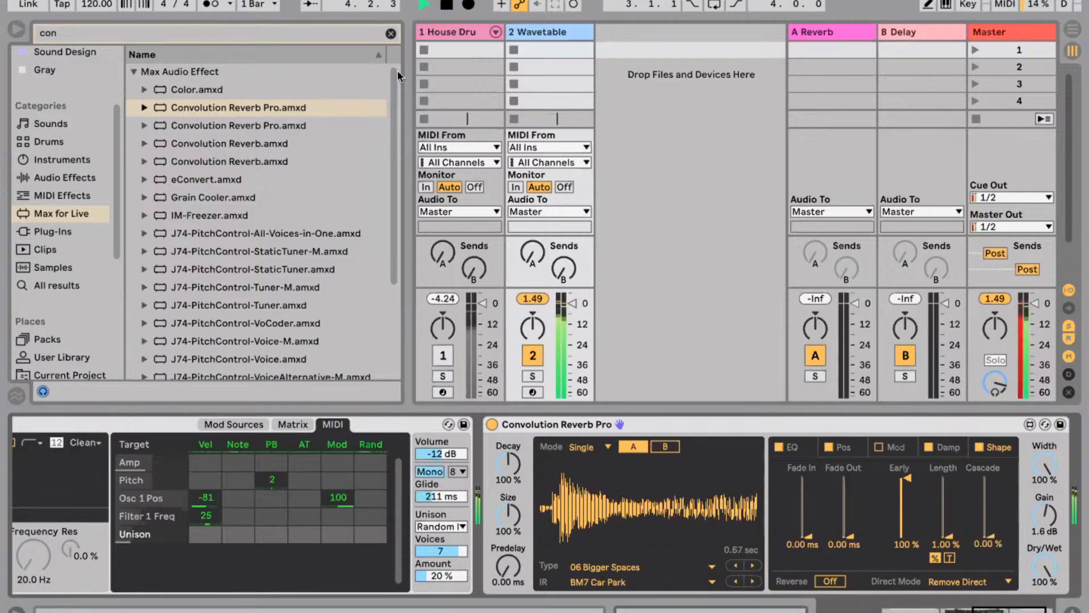
Clear the device search and add the Auto Pan audio effect after Convolution Reverb Pro.
{"action": "left_click", "coordinate": [391, 34]}
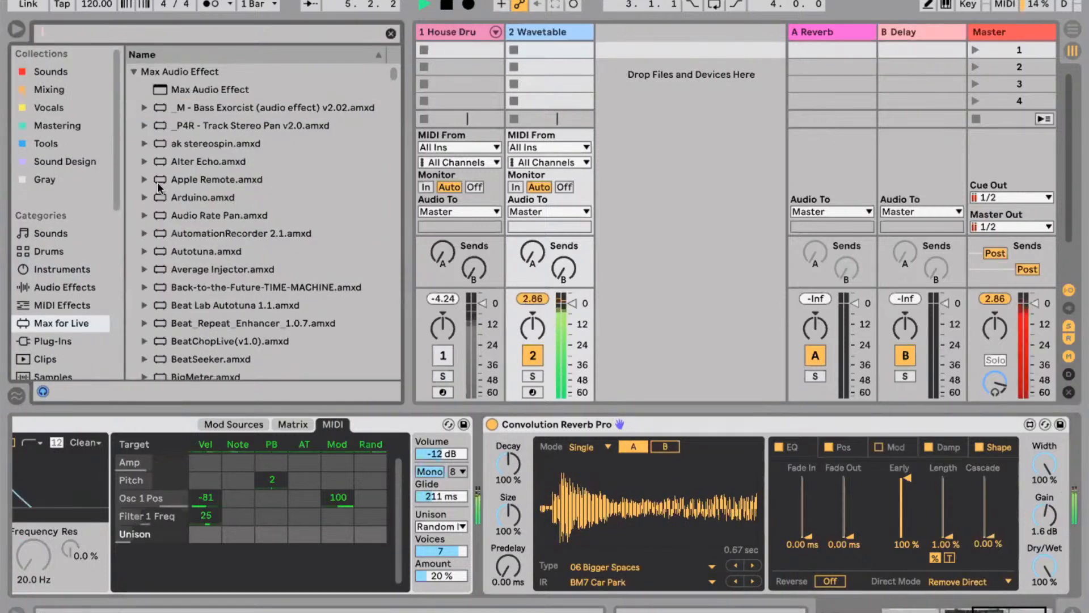
{"action": "left_click", "coordinate": [56, 287]}
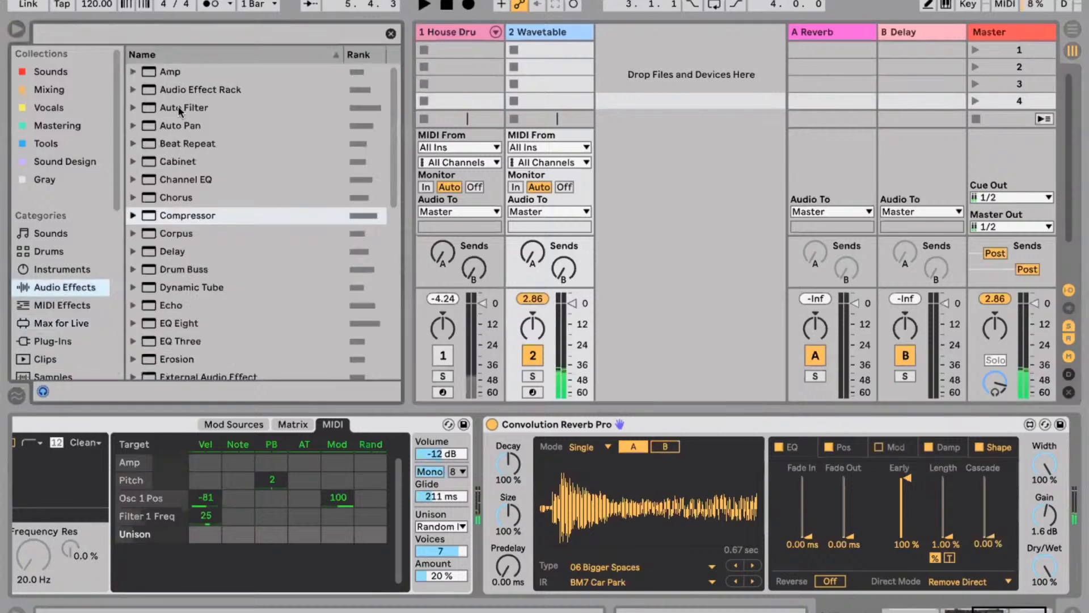
{"action": "left_click", "coordinate": [190, 127]}
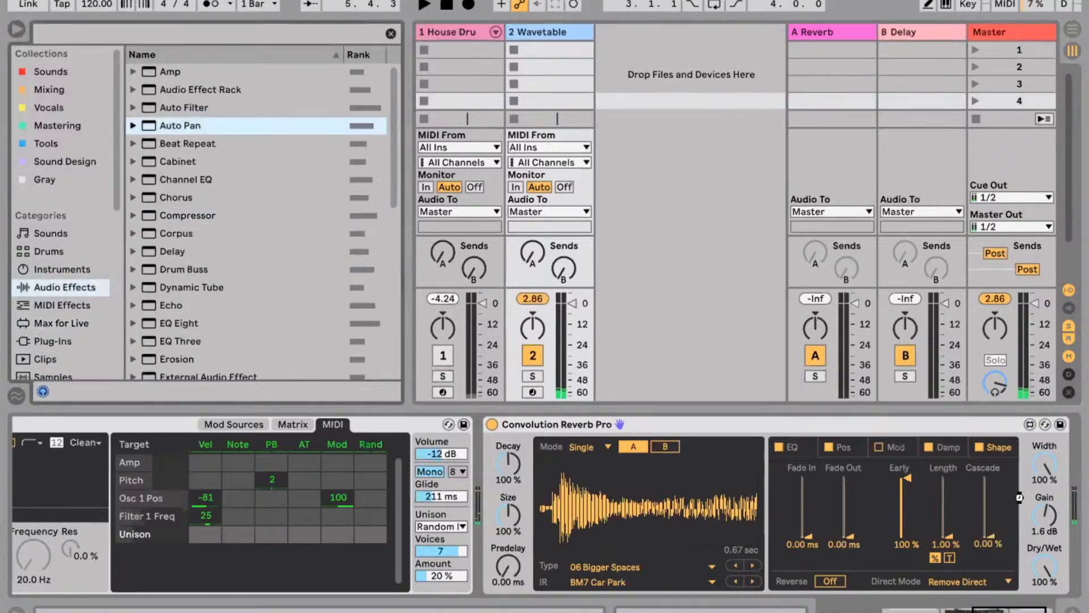
{"action": "left_click_drag", "start_coordinate": [997, 482], "coordinate": [996, 484]}
Set Auto Pan's amount to 100%, its tempo-synced rate to 1/4 and its phase to 0°.
{"action": "left_click_drag", "start_coordinate": [901, 519], "coordinate": [900, 448]}
{"action": "left_click", "coordinate": [952, 576]}
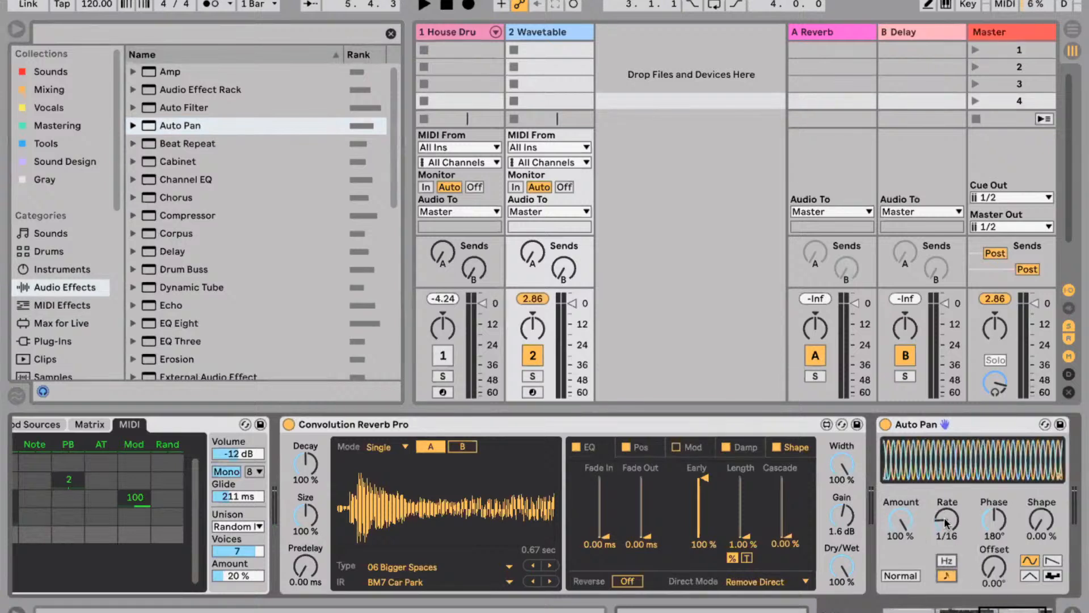
{"action": "left_click_drag", "start_coordinate": [945, 521], "coordinate": [945, 543]}
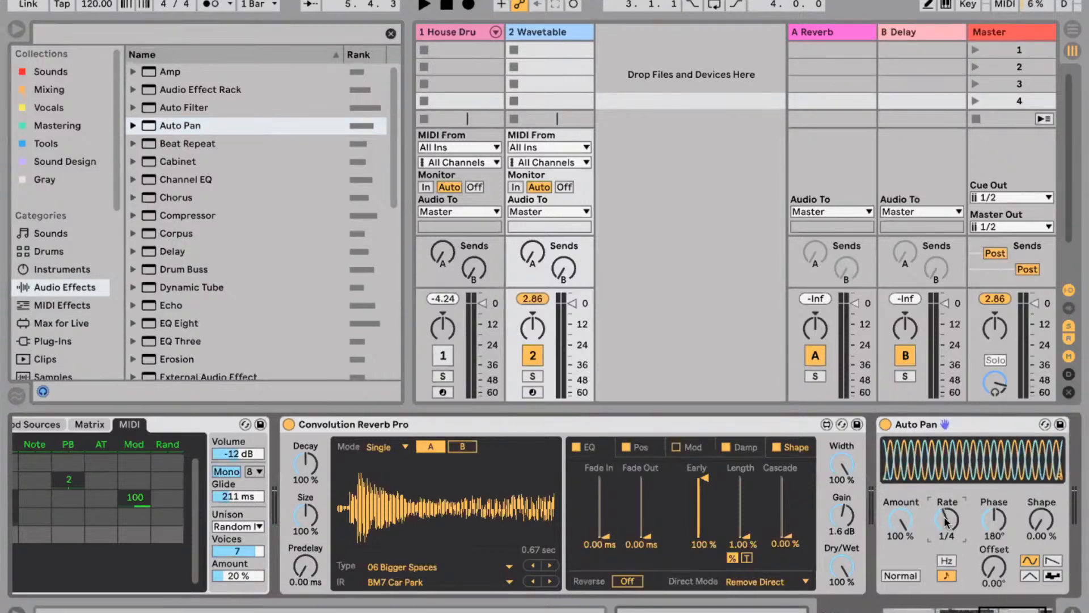
{"action": "mouse_move", "coordinate": [992, 516]}
{"action": "left_mouse_down"}
{"action": "mouse_move", "coordinate": [995, 536]}
{"action": "mouse_move", "coordinate": [998, 517]}
{"action": "left_mouse_up"}
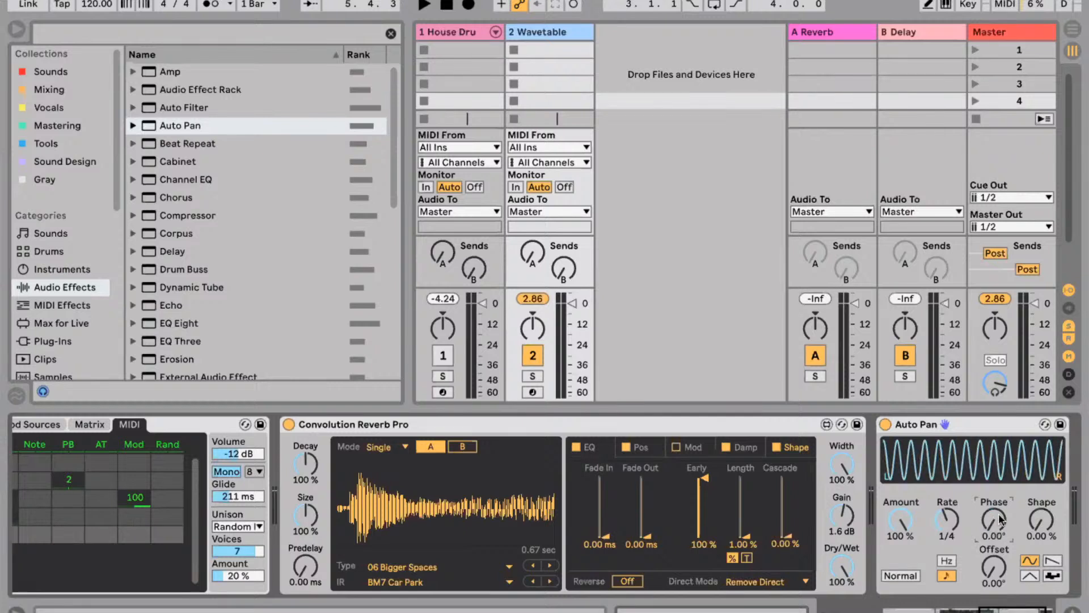
Invert Auto Pan and give it the sawtooth waveform with a shape of about 31.7%.
{"action": "left_click", "coordinate": [910, 574]}
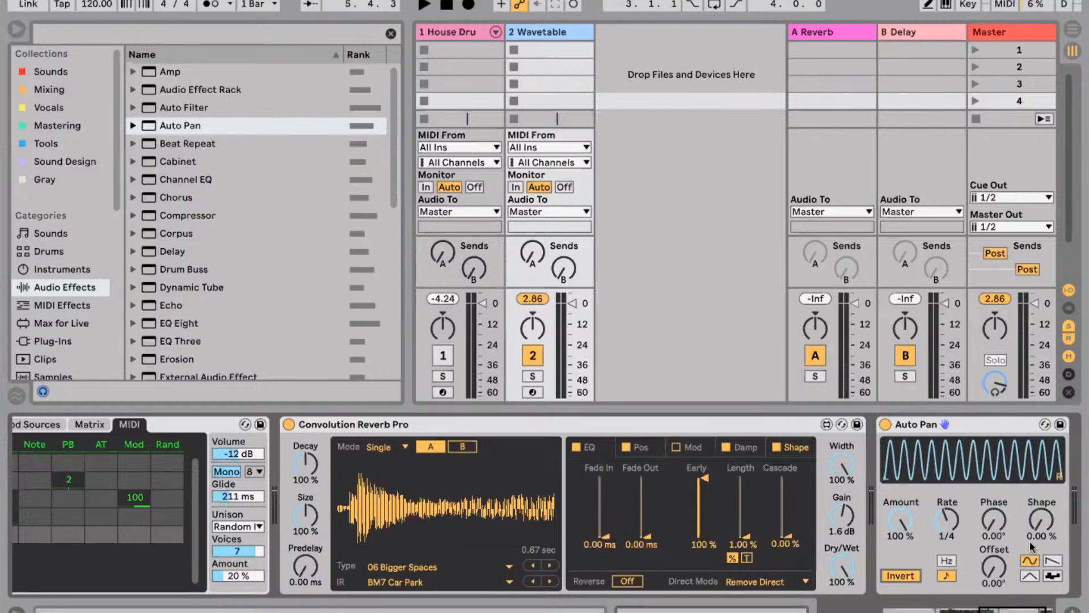
{"action": "left_click", "coordinate": [1052, 561]}
{"action": "left_click_drag", "start_coordinate": [1041, 531], "coordinate": [1040, 519]}
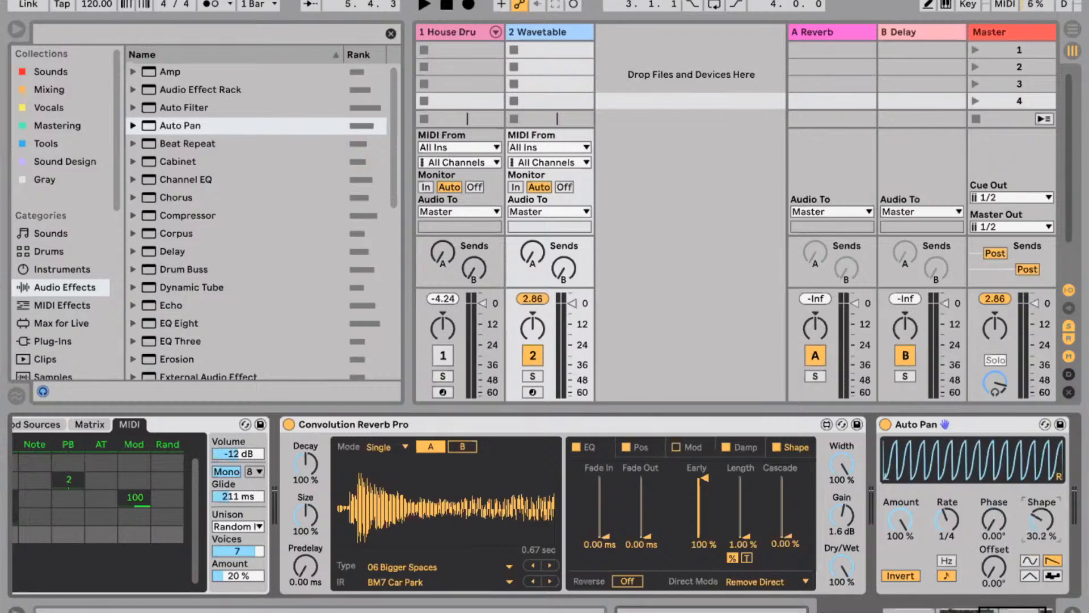
During playback, set Auto Pan's amount to 74.6% and the convolution reverb's gain to 5.7 dB and Dry/Wet to 53.5%.
{"action": "key", "text": "space"}
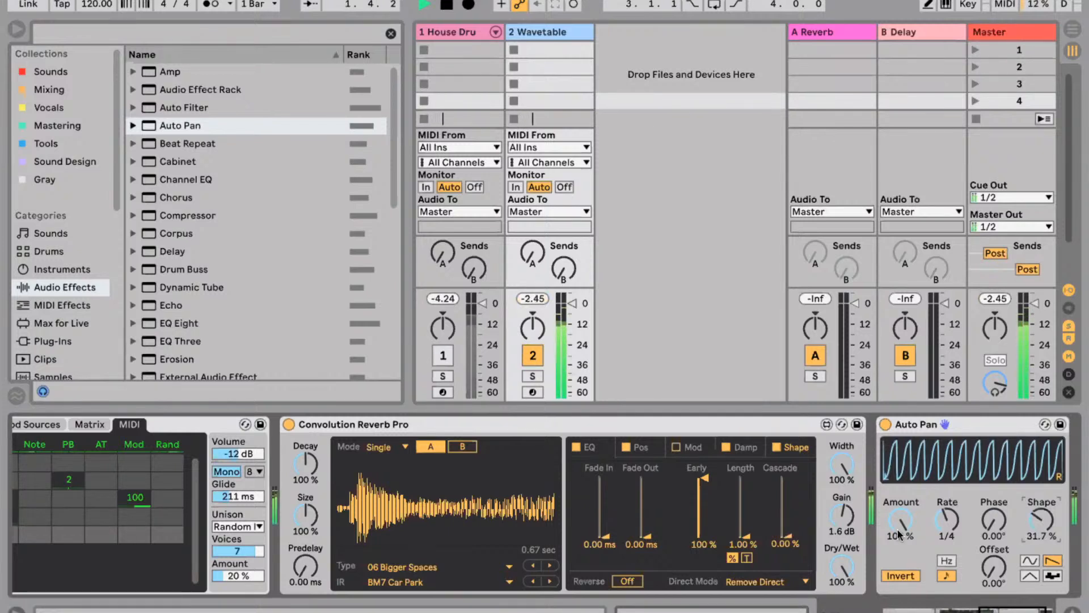
{"action": "left_click_drag", "start_coordinate": [899, 533], "coordinate": [899, 548]}
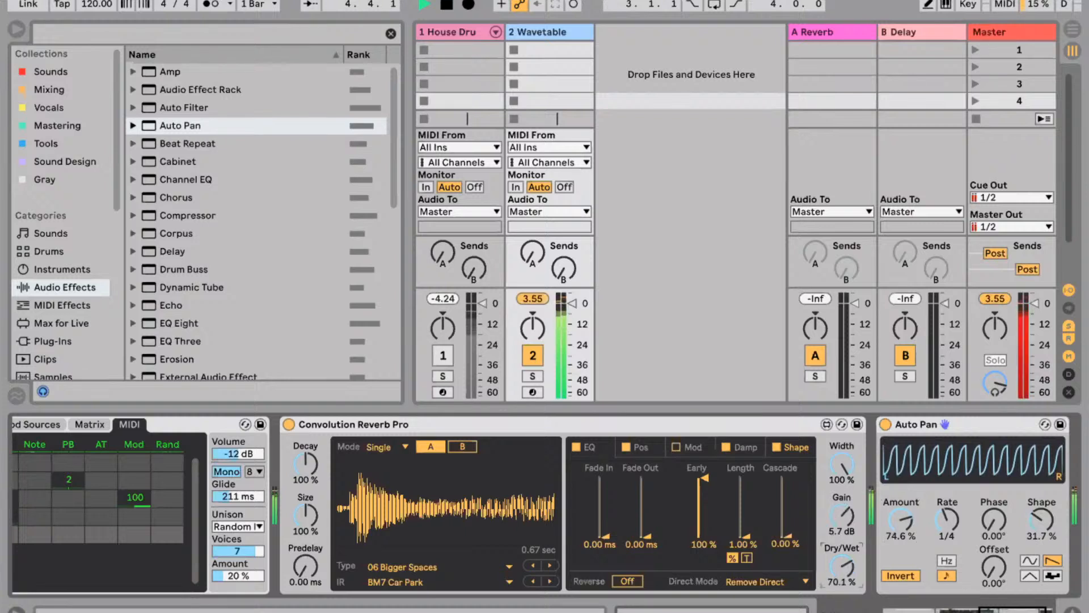
{"action": "left_click_drag", "start_coordinate": [841, 566], "coordinate": [842, 571]}
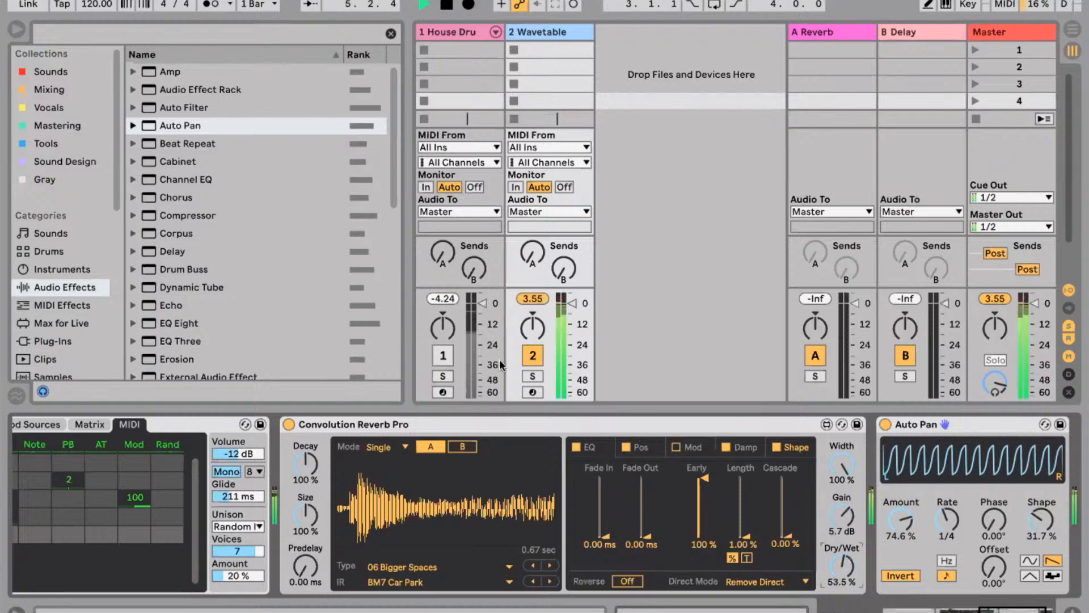
Reactivate the House Drums track and lower the Wavetable track's volume to blend the two.
{"action": "left_click", "coordinate": [443, 356]}
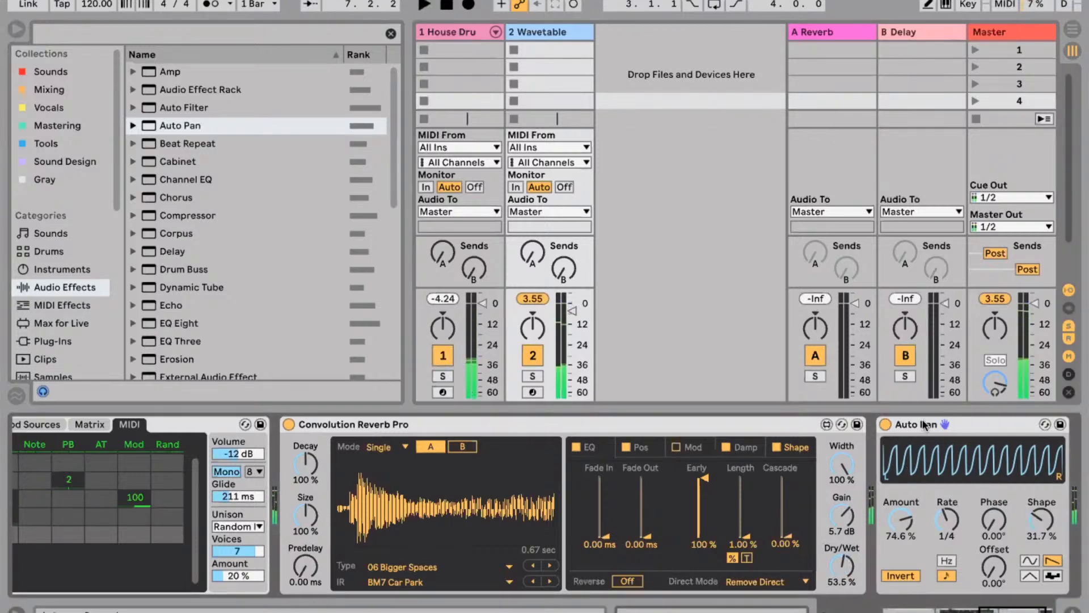
Select the Mono Sequencer and look over the Wavetable track's full device chain.
{"action": "scroll", "coordinate": [923, 423], "scroll_direction": "left", "scroll_amount": 5}
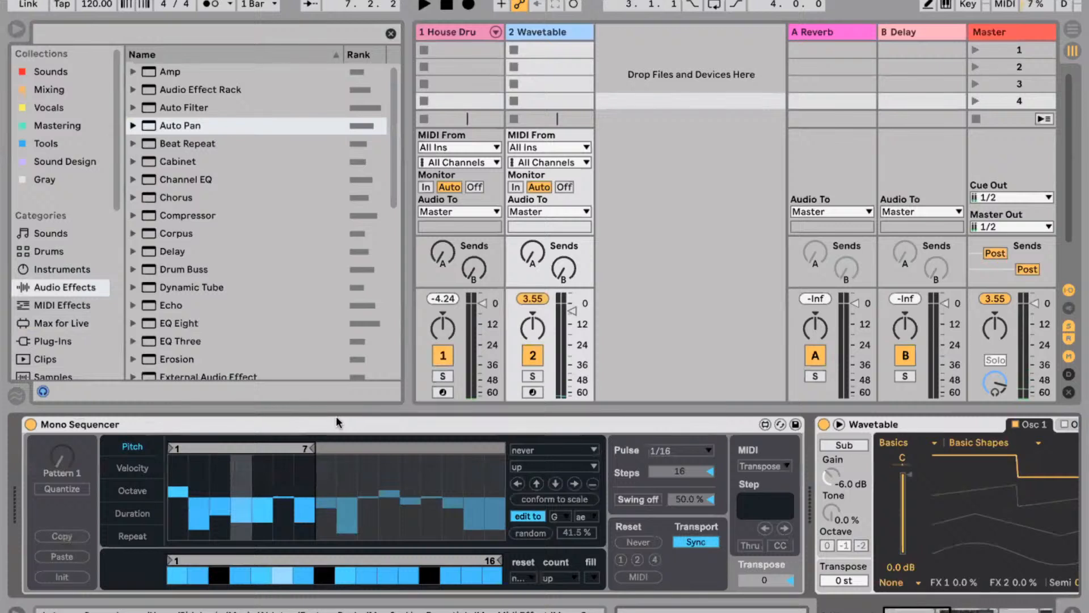
{"action": "left_click", "coordinate": [336, 418]}
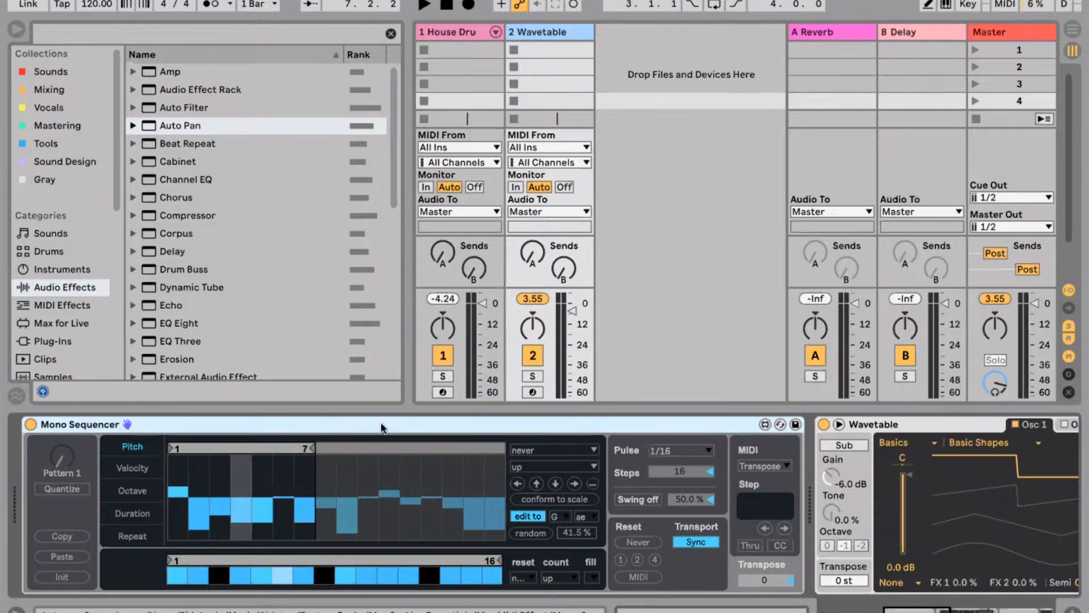
{"action": "scroll", "coordinate": [380, 421], "scroll_direction": "right", "scroll_amount": 10}
{"action": "scroll", "coordinate": [374, 421], "scroll_direction": "left", "scroll_amount": 10}
Open the installed Packs list and examine which Max for Live and instrument packs are available.
{"action": "scroll", "coordinate": [83, 210], "scroll_direction": "down", "scroll_amount": 6}
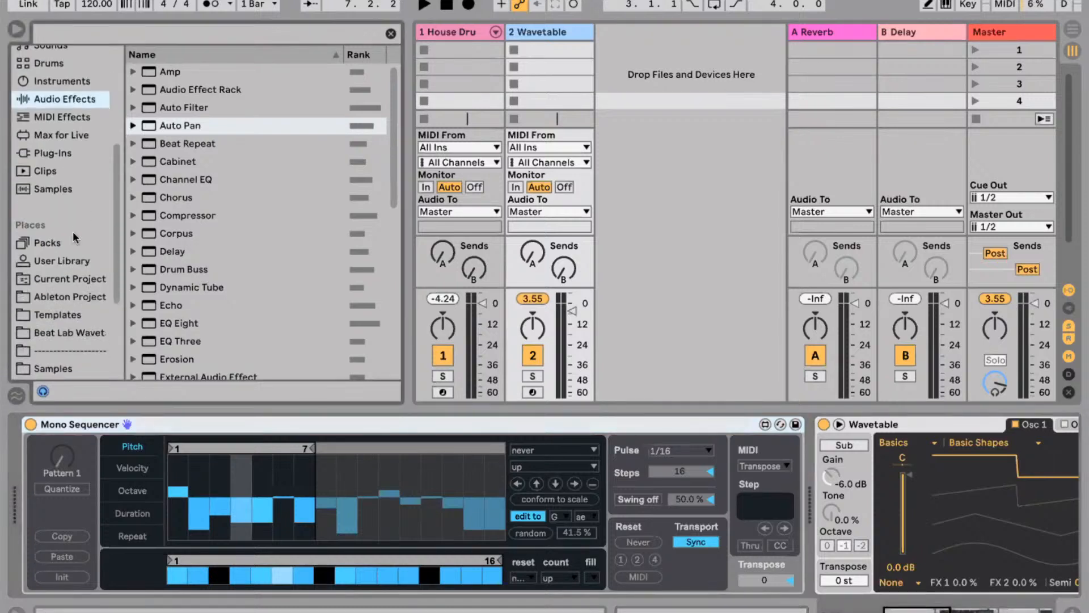
{"action": "left_click", "coordinate": [60, 242]}
{"action": "scroll", "coordinate": [234, 179], "scroll_direction": "down", "scroll_amount": 3}
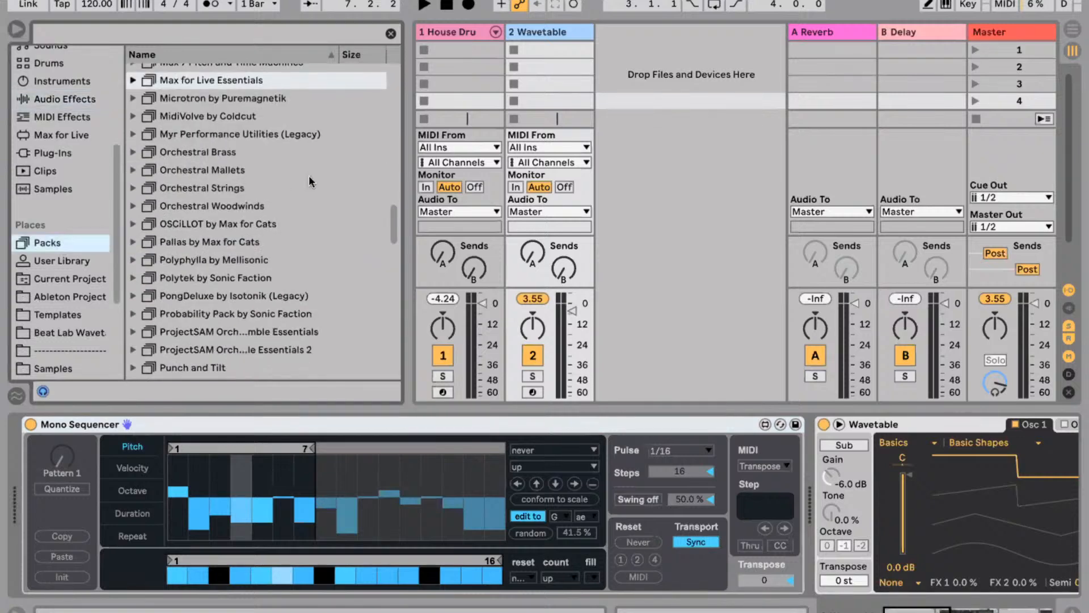
{"action": "scroll", "coordinate": [310, 181], "scroll_direction": "down", "scroll_amount": 5}
{"action": "scroll", "coordinate": [310, 182], "scroll_direction": "up", "scroll_amount": 6}
{"action": "scroll", "coordinate": [310, 182], "scroll_direction": "down", "scroll_amount": 1}
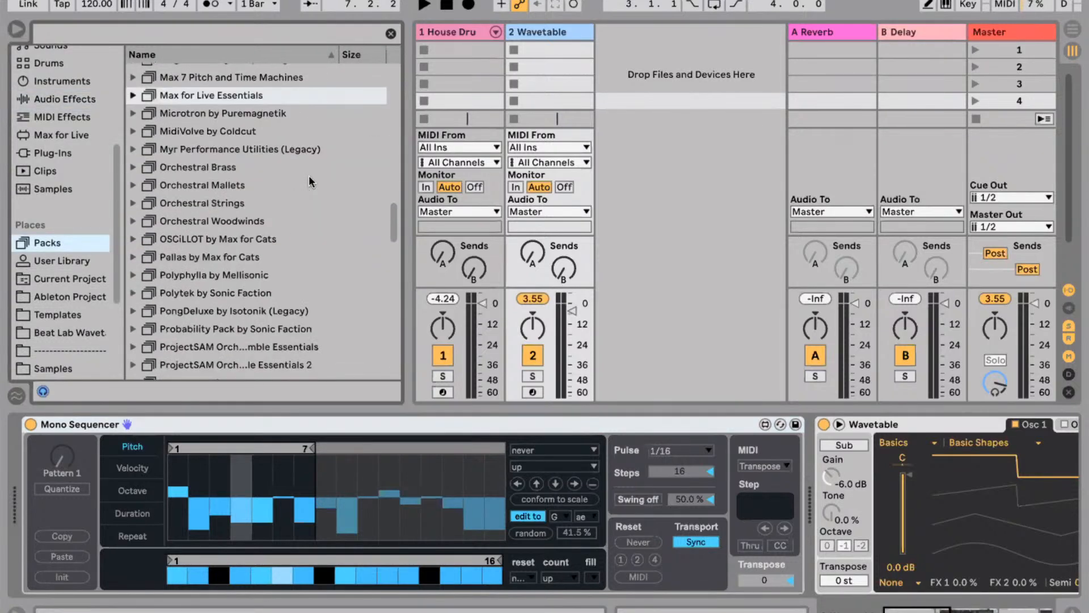
{"action": "scroll", "coordinate": [310, 180], "scroll_direction": "down", "scroll_amount": 5}
{"action": "scroll", "coordinate": [310, 180], "scroll_direction": "up", "scroll_amount": 14}
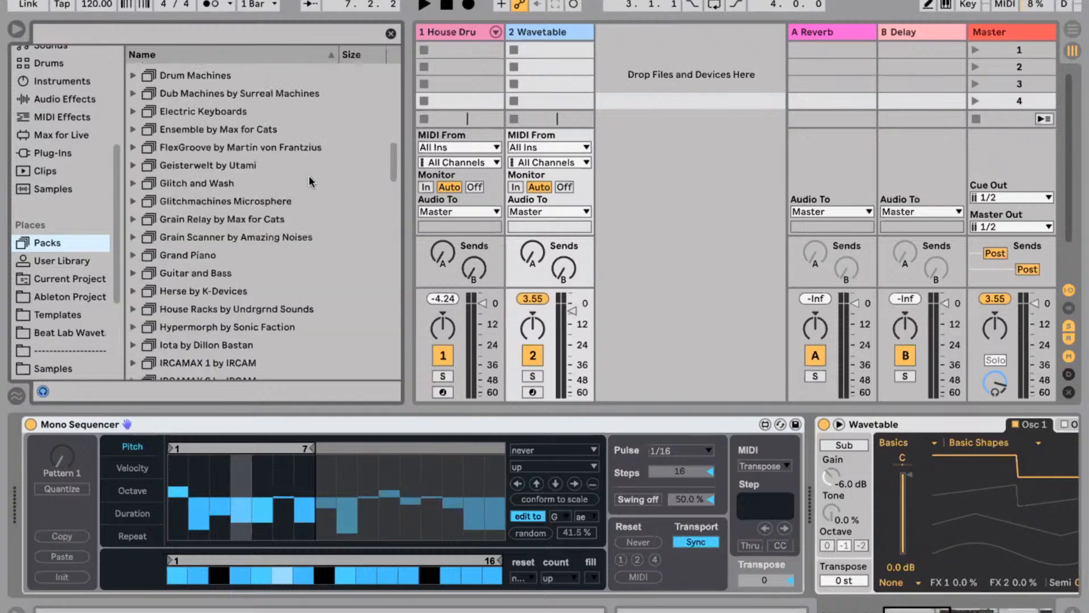
{"action": "scroll", "coordinate": [310, 180], "scroll_direction": "up", "scroll_amount": 8}
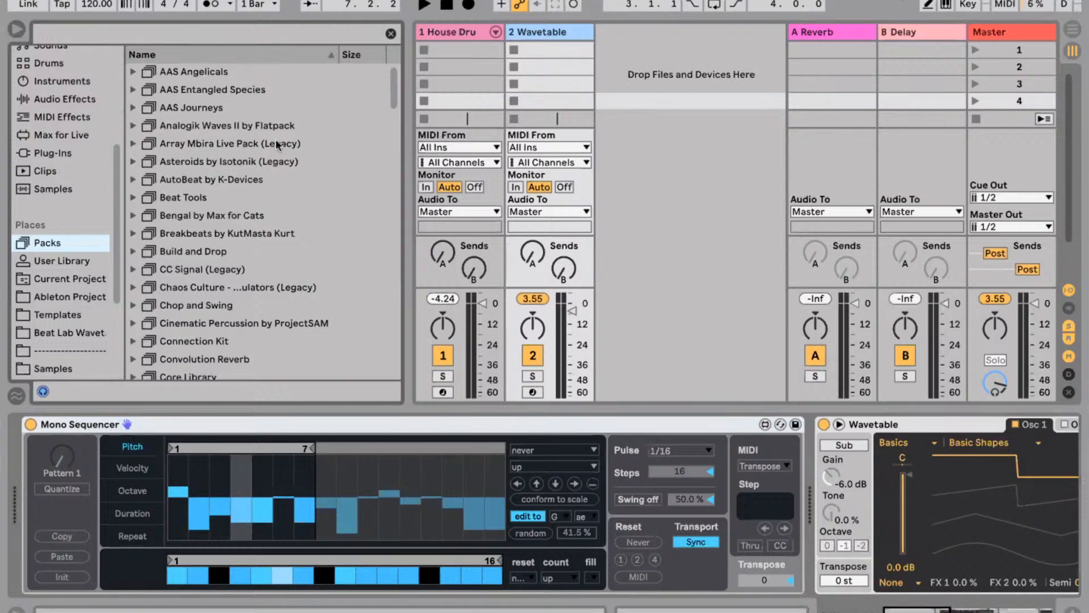
{"action": "scroll", "coordinate": [61, 163], "scroll_direction": "up", "scroll_amount": 5}
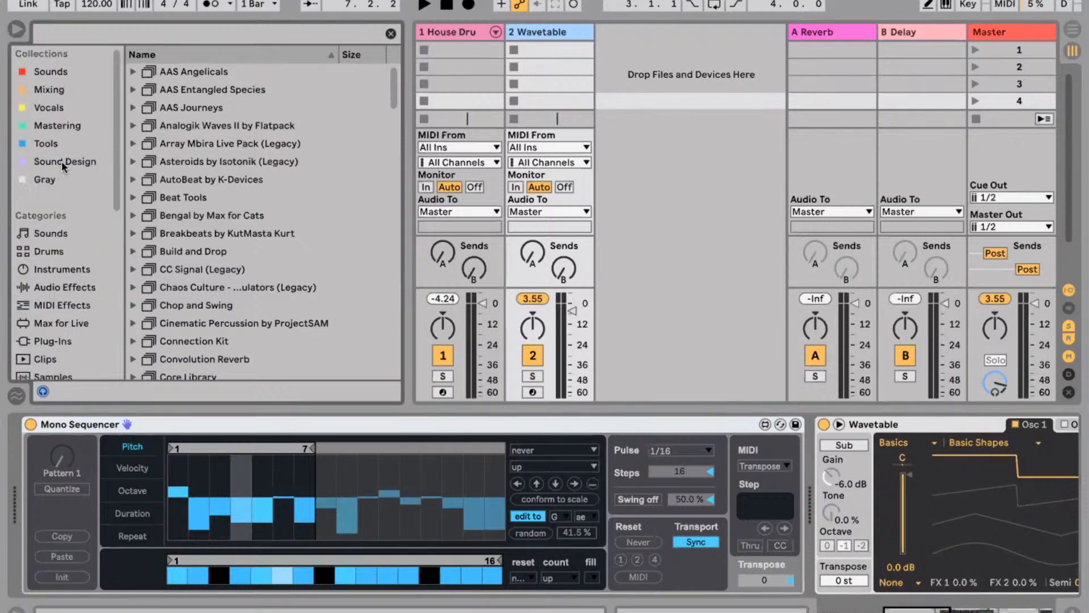
Switch to Chrome and view the Beat Lab Academy search results for "instant afro".
{"action": "key", "text": "super+Tab"}
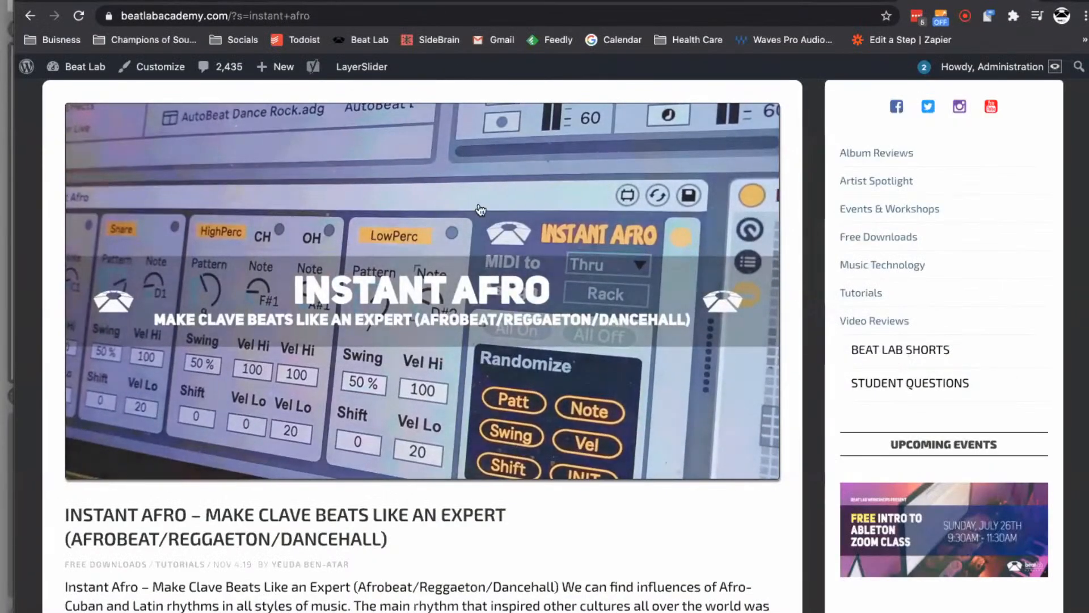
{"action": "scroll", "coordinate": [479, 206], "scroll_direction": "up", "scroll_amount": 1}
{"action": "scroll", "coordinate": [478, 203], "scroll_direction": "up", "scroll_amount": 5}
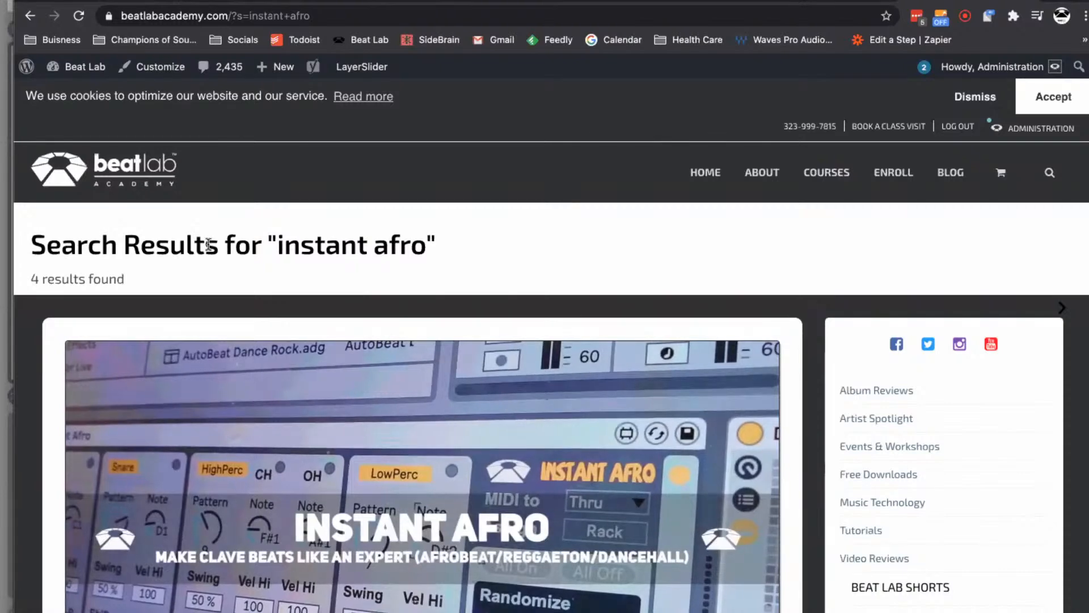
Open the bookmarked SideBrain website and look through its blog posts on free racks and Max for Live.
{"action": "left_click", "coordinate": [437, 39]}
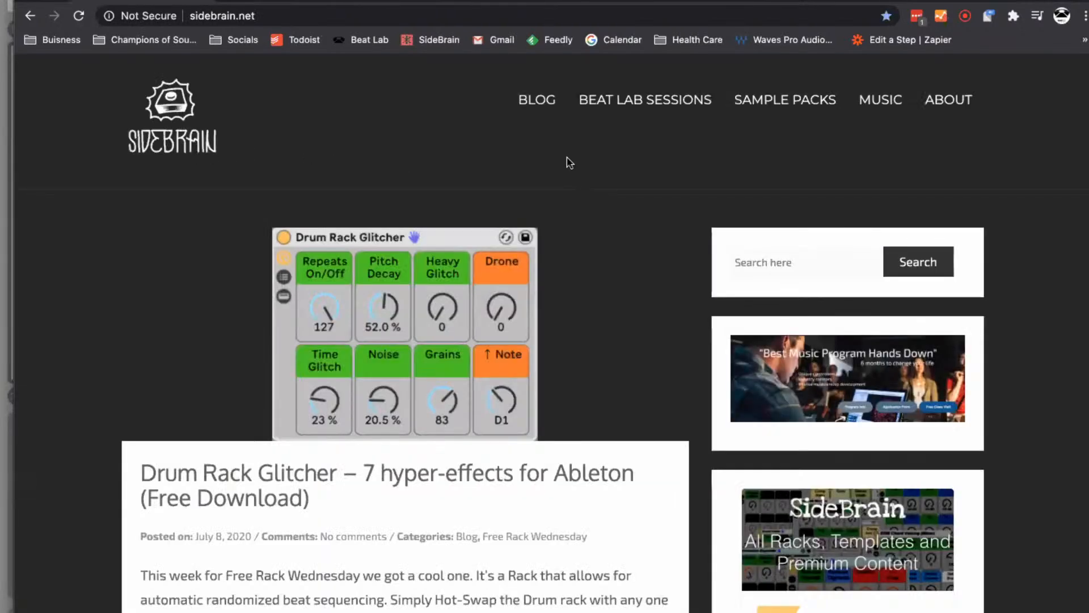
{"action": "scroll", "coordinate": [608, 208], "scroll_direction": "down", "scroll_amount": 20}
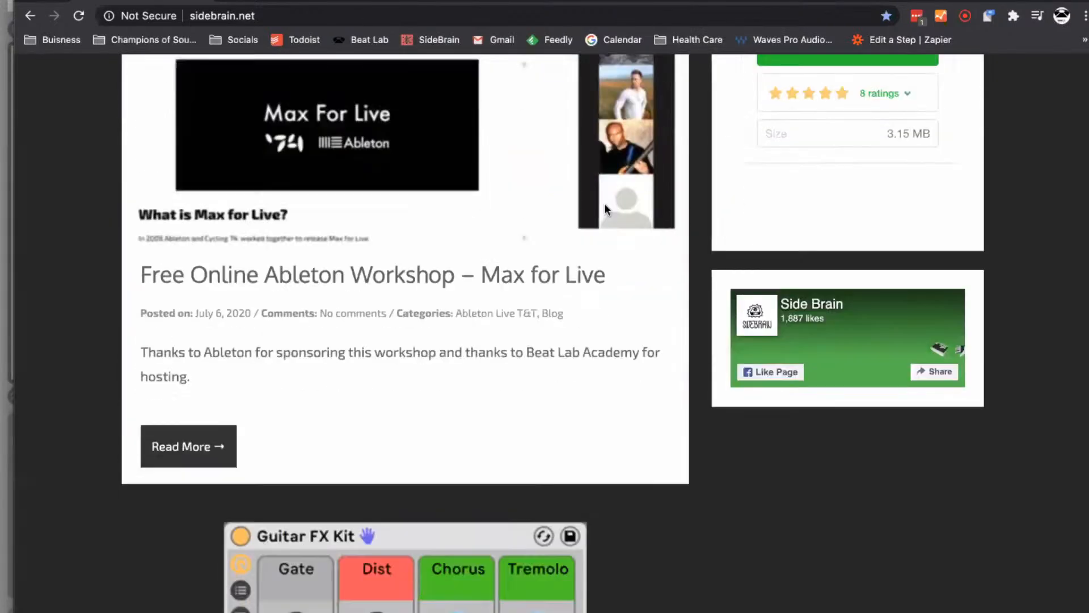
Look through the older Free Rack Wednesday posts on the SideBrain blog and return to the start of the page.
{"action": "scroll", "coordinate": [606, 209], "scroll_direction": "down", "scroll_amount": 20}
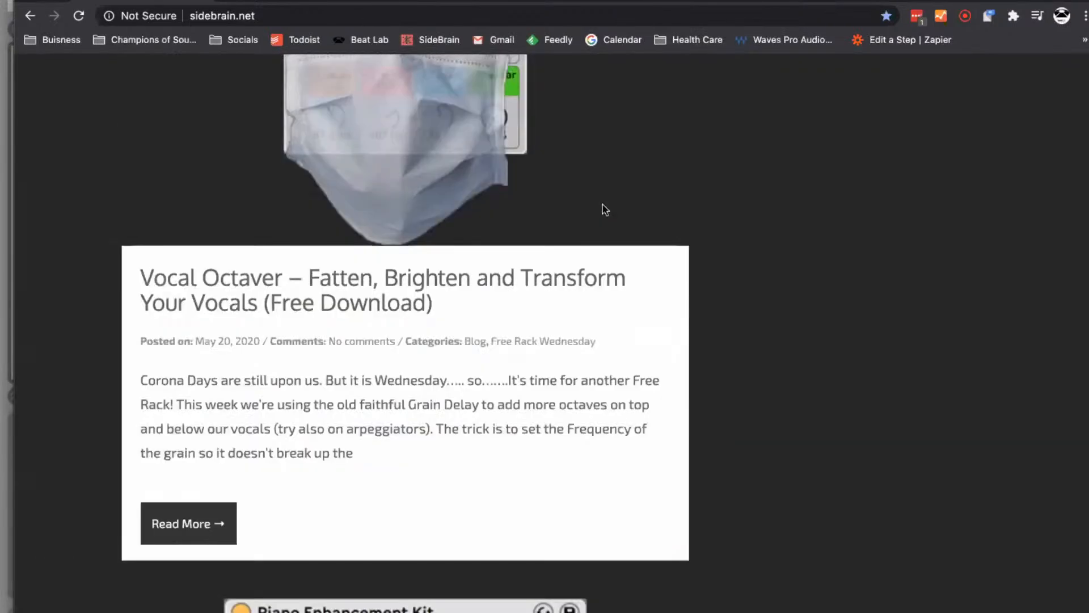
{"action": "scroll", "coordinate": [606, 210], "scroll_direction": "down", "scroll_amount": 1}
{"action": "scroll", "coordinate": [606, 210], "scroll_direction": "down", "scroll_amount": 15}
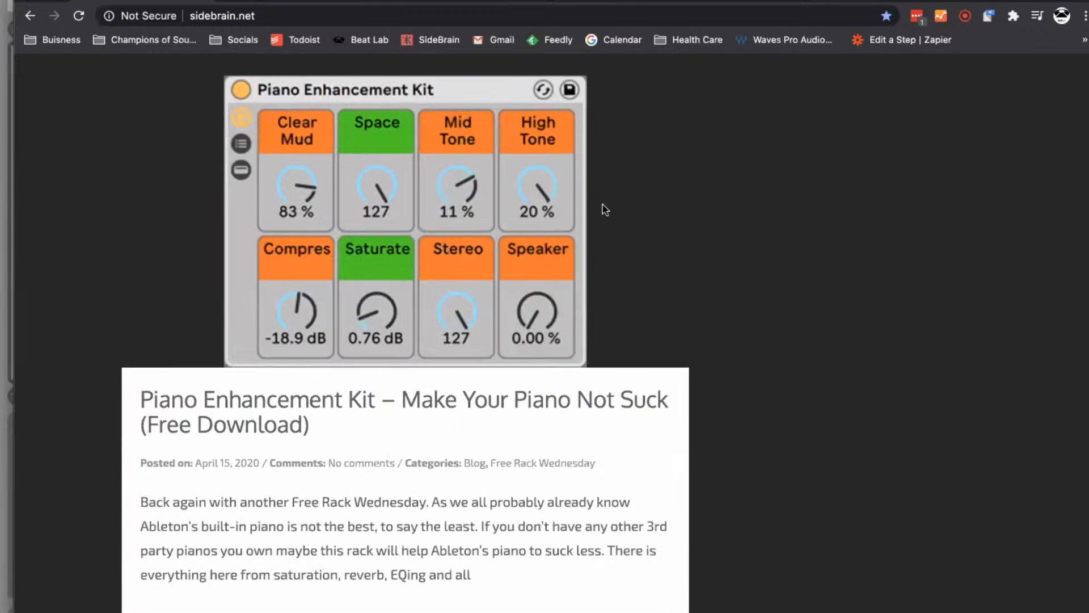
{"action": "scroll", "coordinate": [606, 210], "scroll_direction": "down", "scroll_amount": 20}
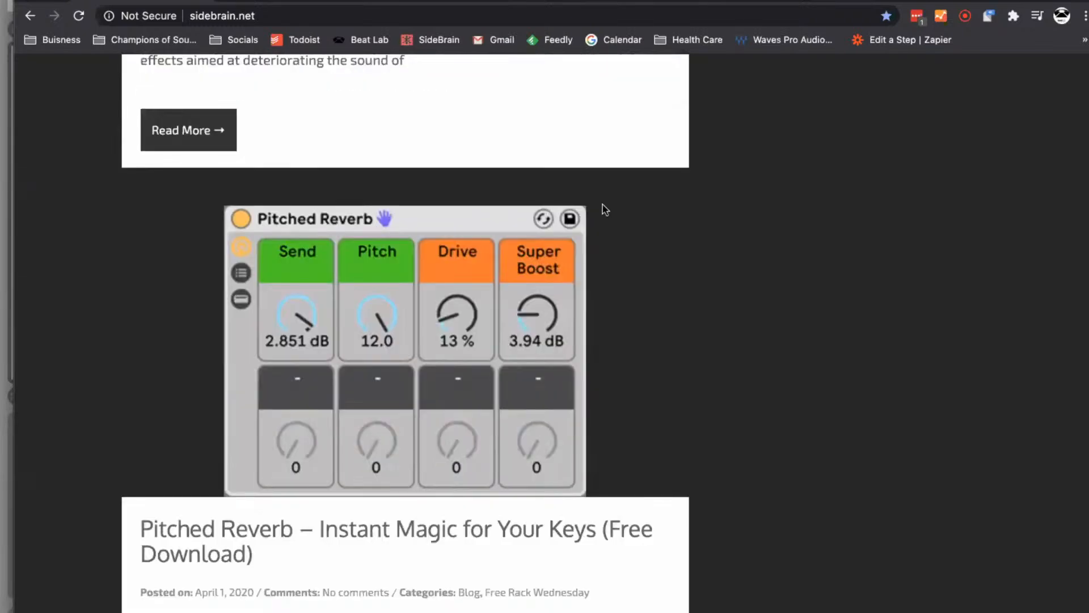
{"action": "scroll", "coordinate": [606, 210], "scroll_direction": "down", "scroll_amount": 15}
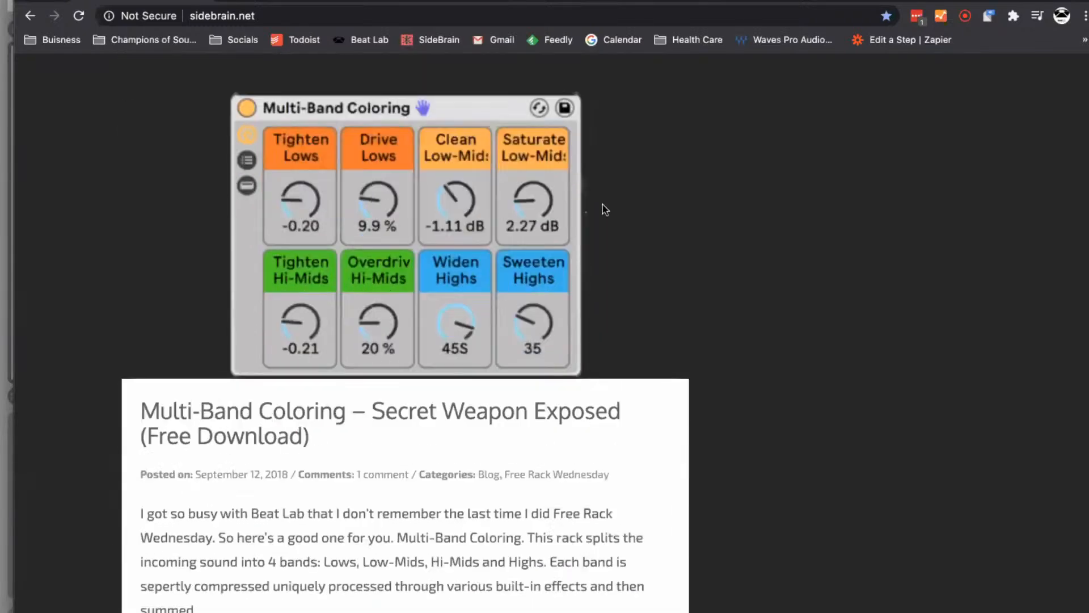
{"action": "scroll", "coordinate": [606, 210], "scroll_direction": "down", "scroll_amount": 7}
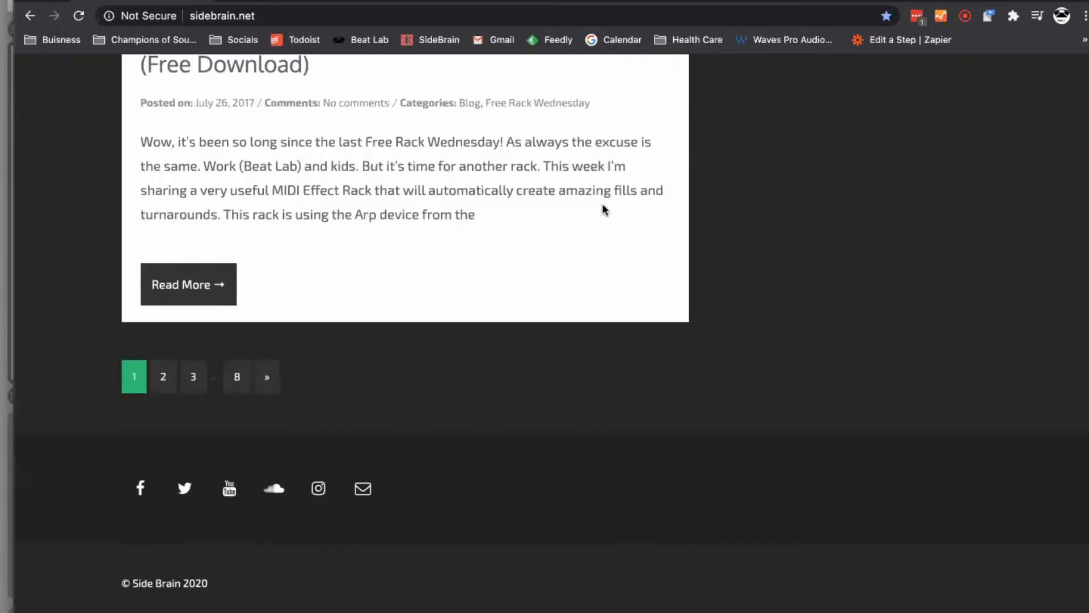
{"action": "scroll", "coordinate": [606, 210], "scroll_direction": "up", "scroll_amount": 20}
{"action": "scroll", "coordinate": [606, 210], "scroll_direction": "up", "scroll_amount": 15}
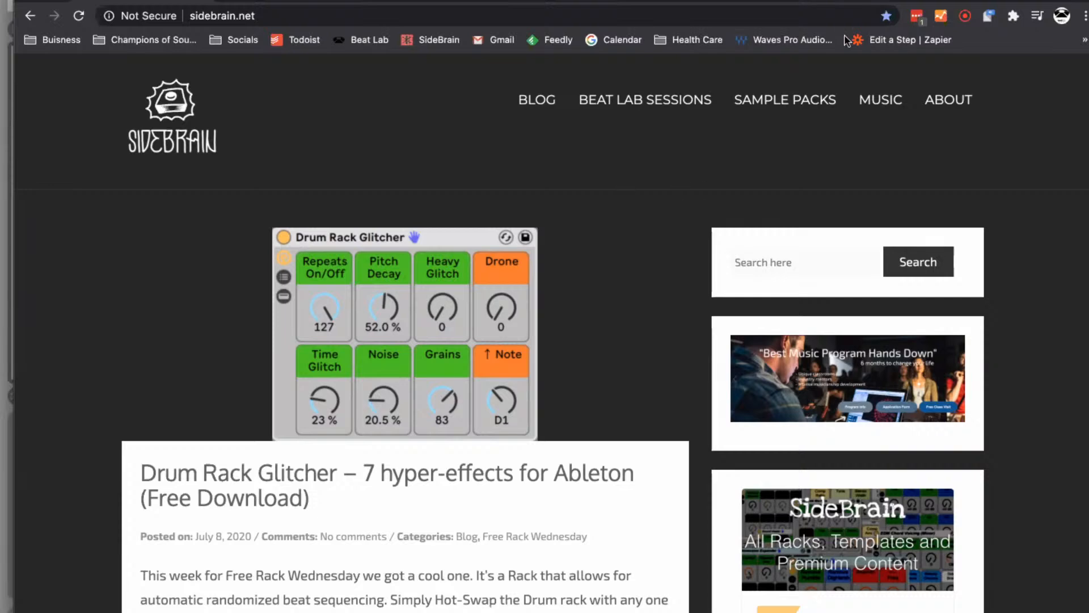
Switch to the open Instagram page, search for "beat lab academy" and open the beatlabacademy profile.
{"action": "left_click", "coordinate": [839, 0]}
{"action": "left_click", "coordinate": [594, 74]}
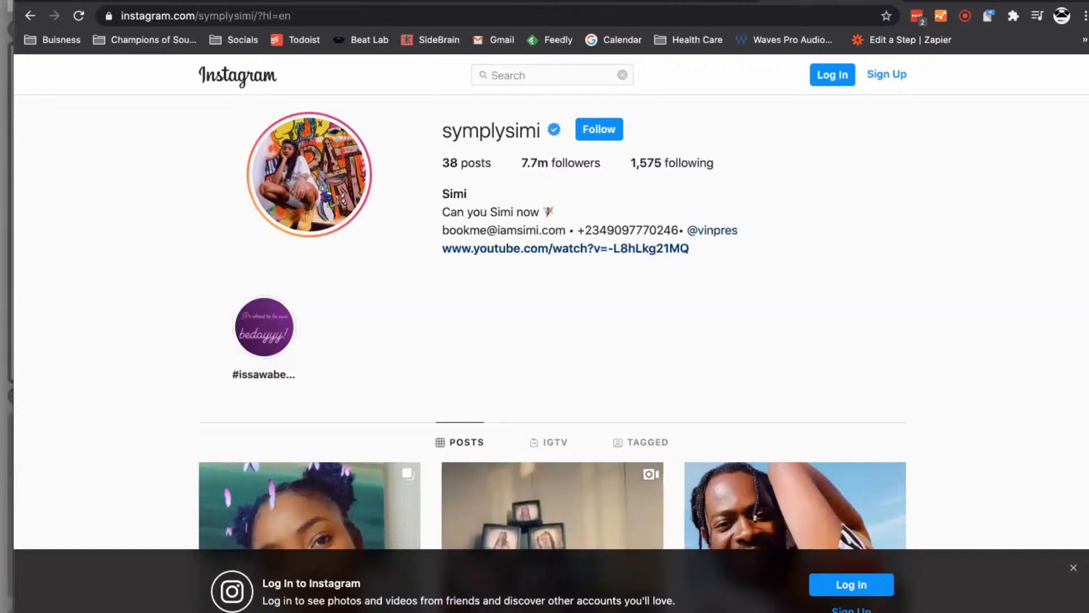
{"action": "type", "text": "beat lab academy"}
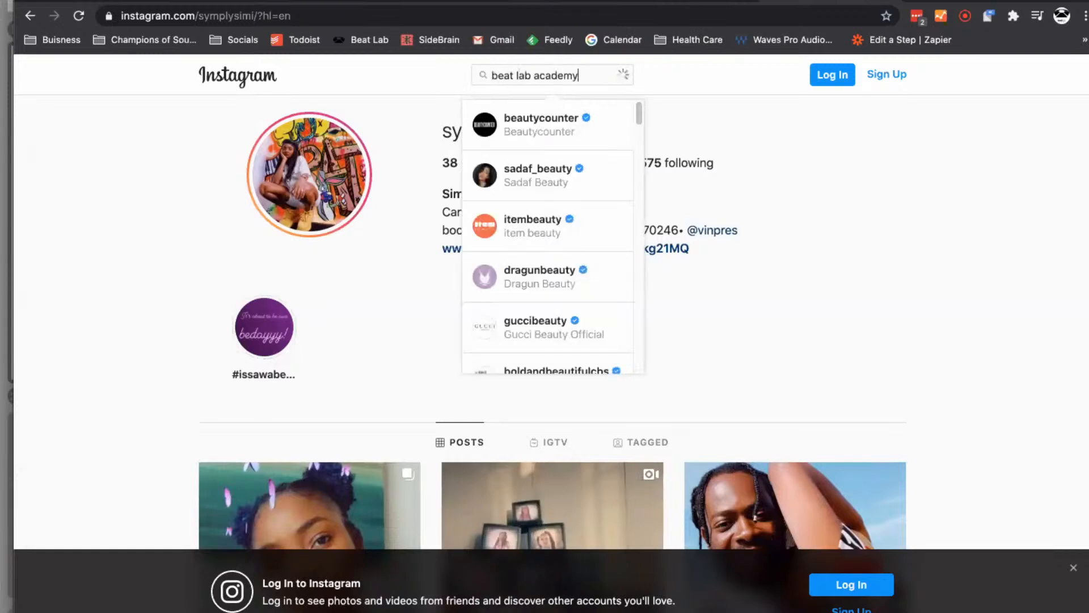
{"action": "left_click", "coordinate": [562, 128]}
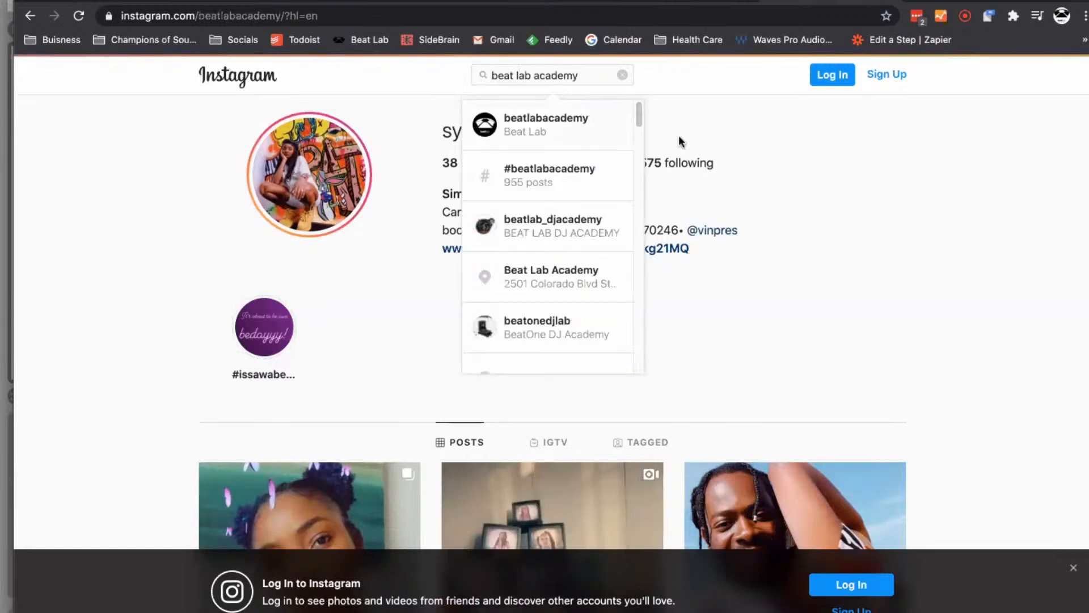
Look through the beatlabacademy profile's tutorial videos and cheat sheet posts.
{"action": "scroll", "coordinate": [810, 205], "scroll_direction": "down", "scroll_amount": 7}
{"action": "scroll", "coordinate": [810, 205], "scroll_direction": "down", "scroll_amount": 8}
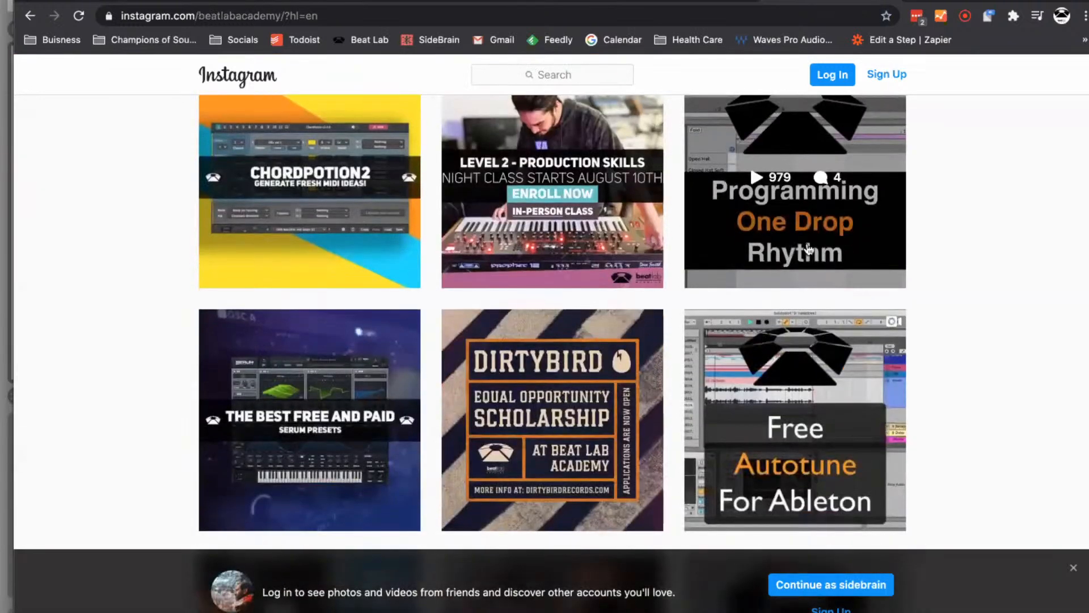
{"action": "scroll", "coordinate": [809, 251], "scroll_direction": "down", "scroll_amount": 10}
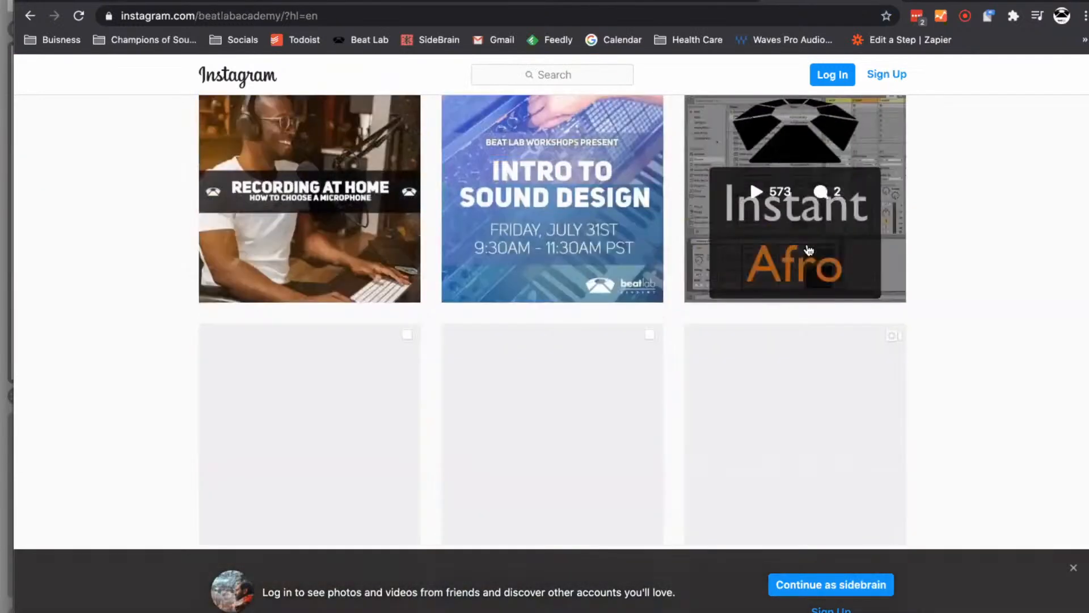
{"action": "scroll", "coordinate": [801, 238], "scroll_direction": "down", "scroll_amount": 10}
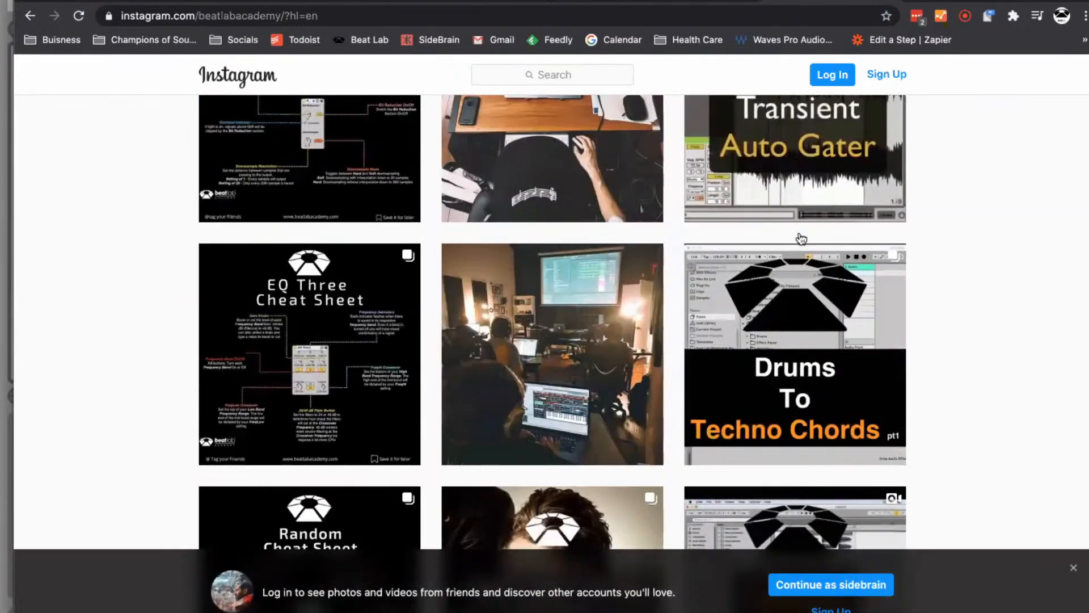
{"action": "scroll", "coordinate": [800, 237], "scroll_direction": "down", "scroll_amount": 15}
{"action": "scroll", "coordinate": [801, 238], "scroll_direction": "up", "scroll_amount": 20}
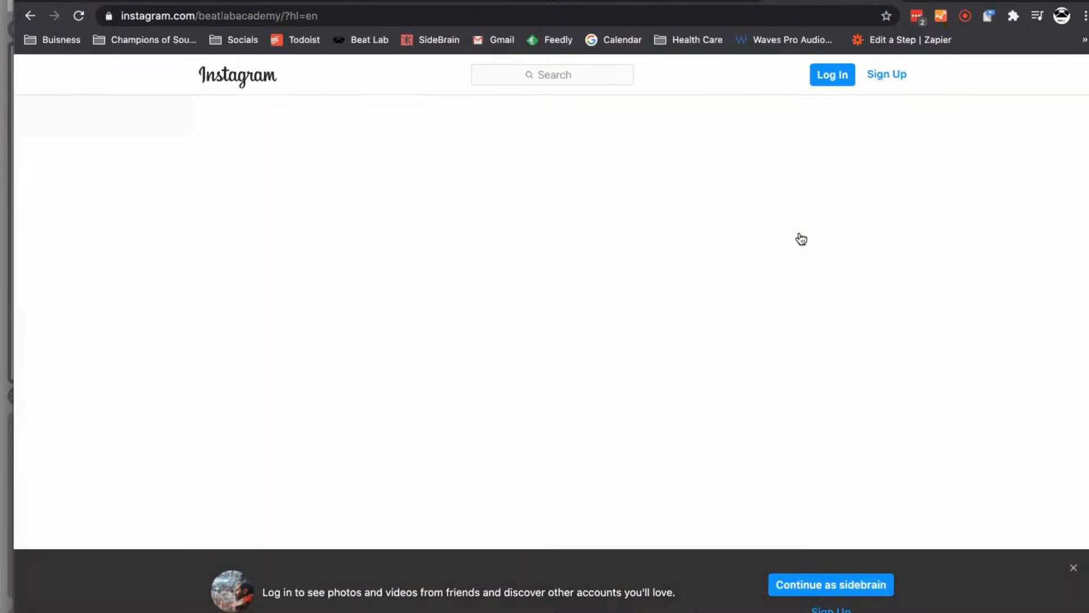
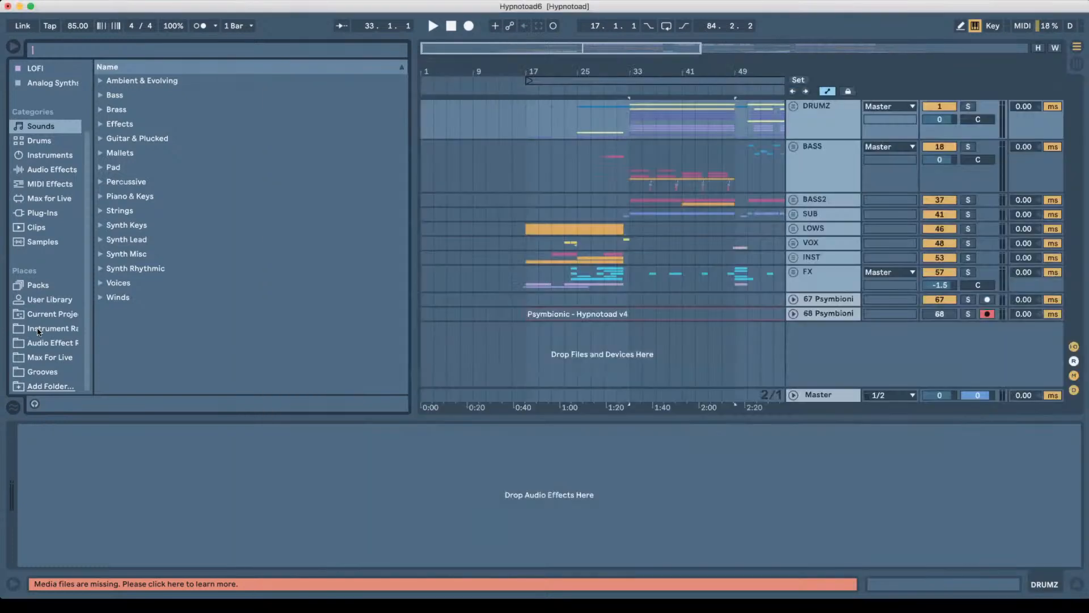
Switch to Ableton Live and examine the Instrument Racks, Audio Effect Racks, Max For Live and Packs entries under Places.
{"action": "left_click", "coordinate": [41, 330]}
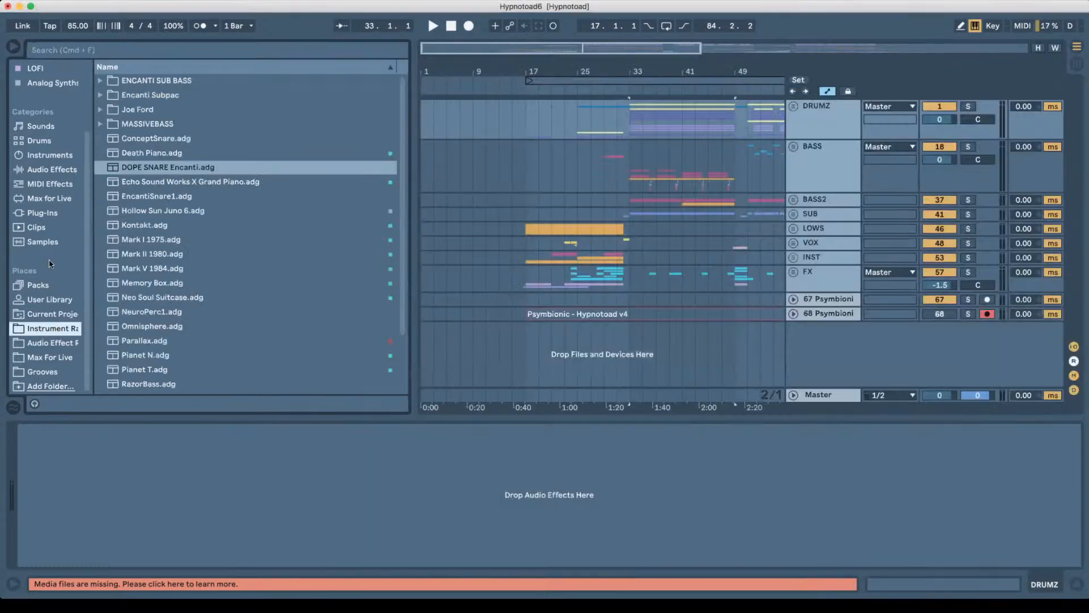
{"action": "scroll", "coordinate": [213, 261], "scroll_direction": "down", "scroll_amount": 5}
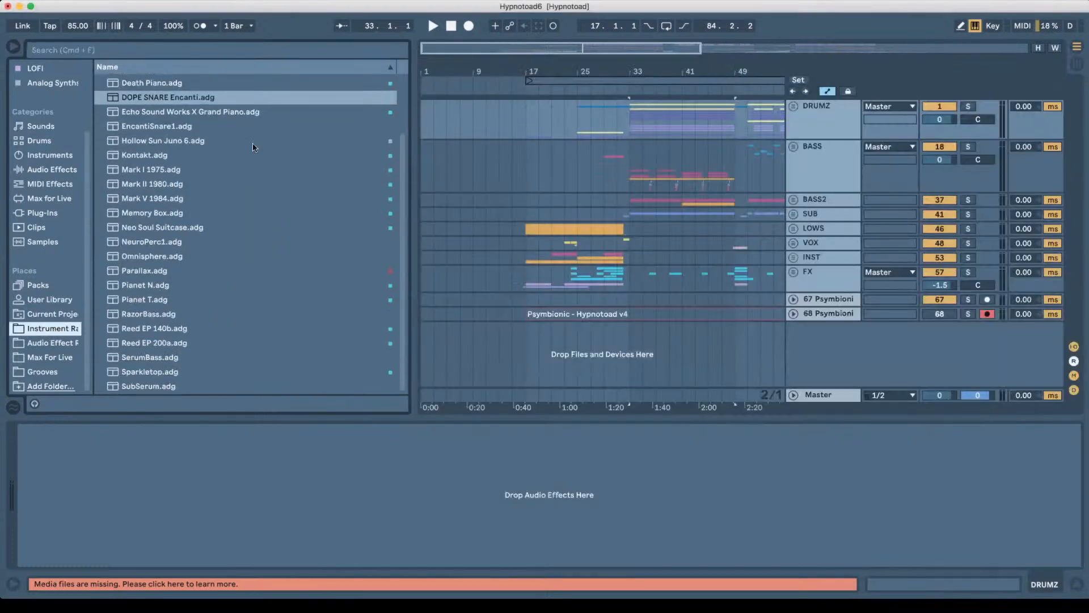
{"action": "scroll", "coordinate": [256, 148], "scroll_direction": "up", "scroll_amount": 5}
{"action": "left_click", "coordinate": [34, 343]}
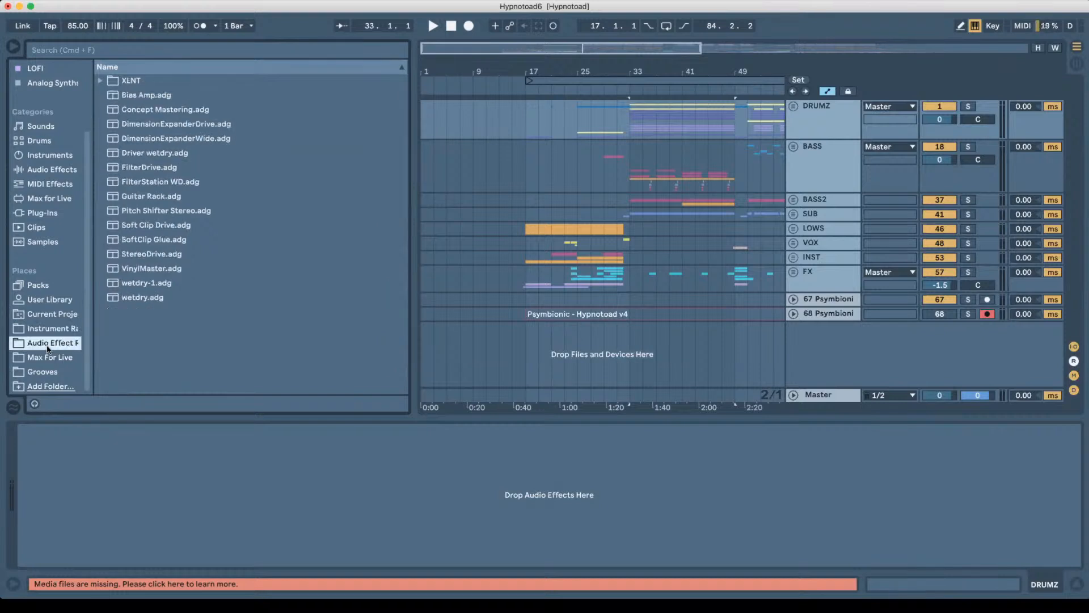
{"action": "left_click", "coordinate": [34, 357]}
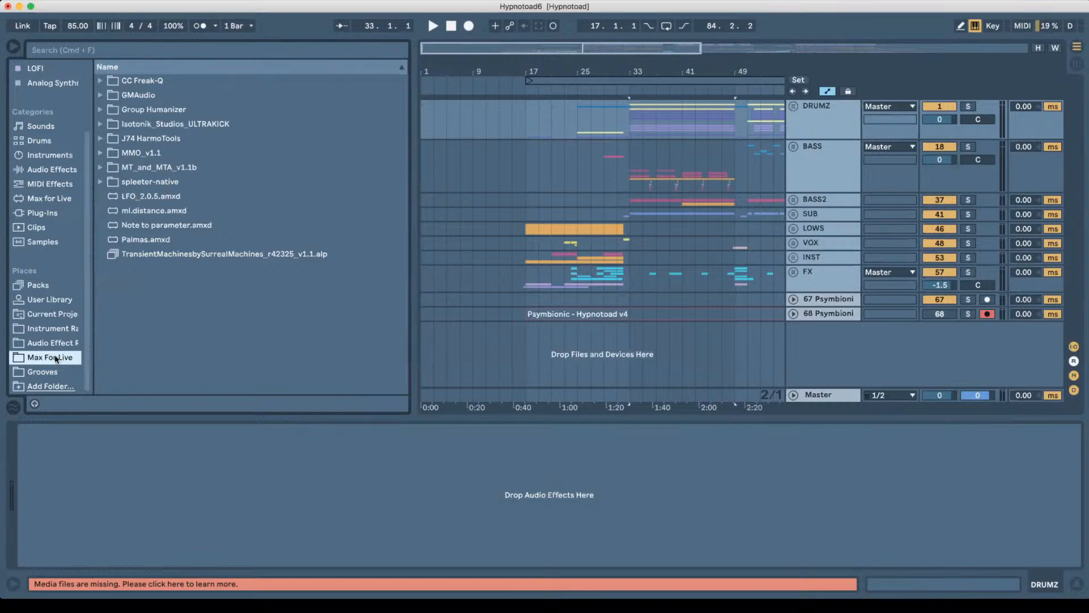
{"action": "left_click", "coordinate": [34, 287]}
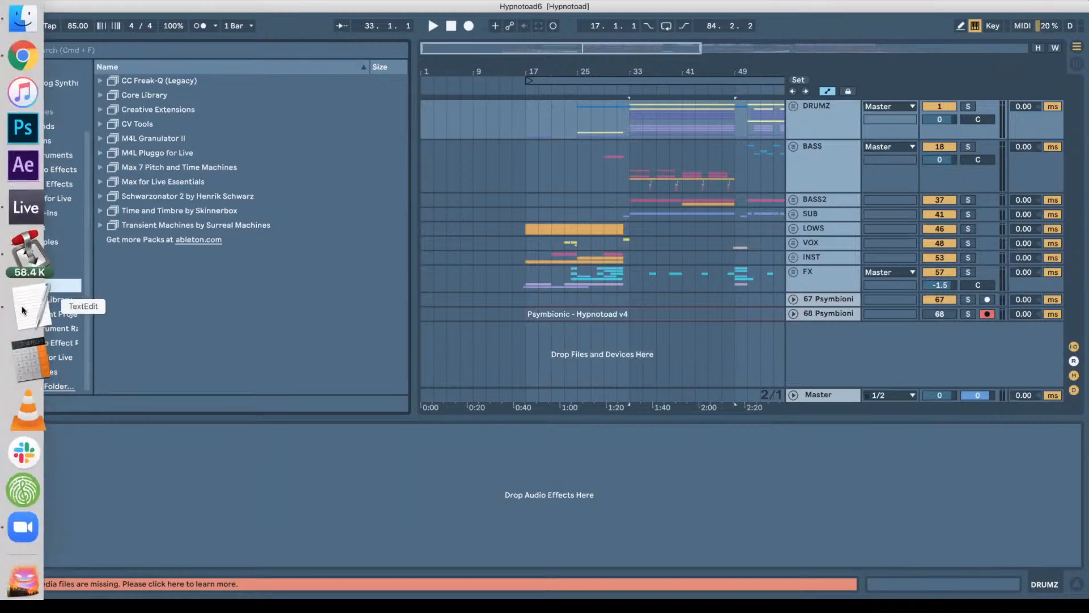
Switch to the TextEdit notes on Ableton performance tips and bring up Spotlight search.
{"action": "left_click", "coordinate": [26, 312]}
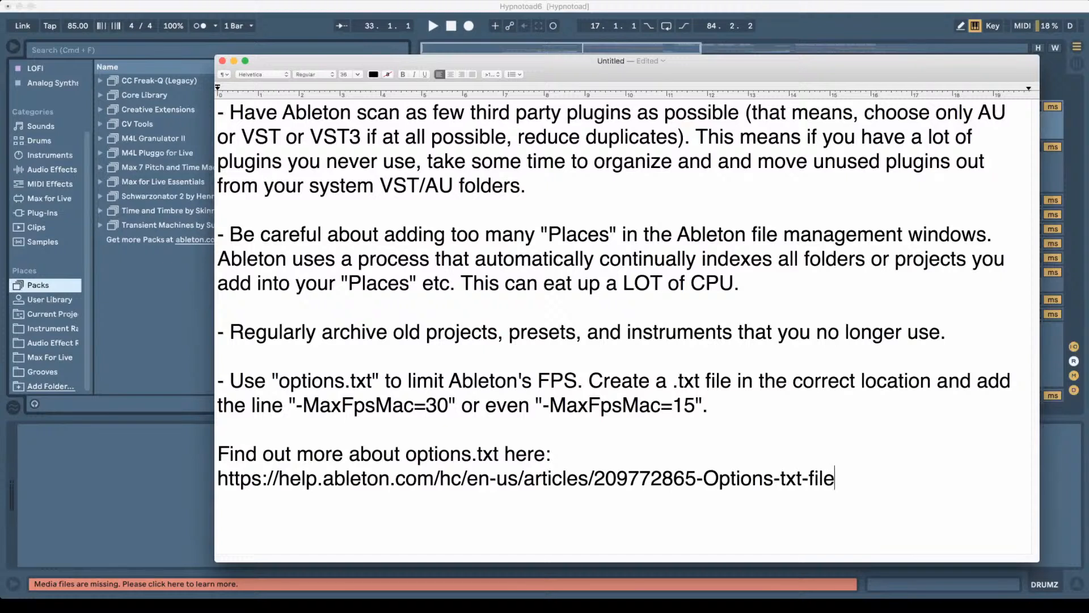
{"action": "left_click", "coordinate": [754, 280]}
{"action": "key", "text": "super+space"}
{"action": "type", "text": "task"}
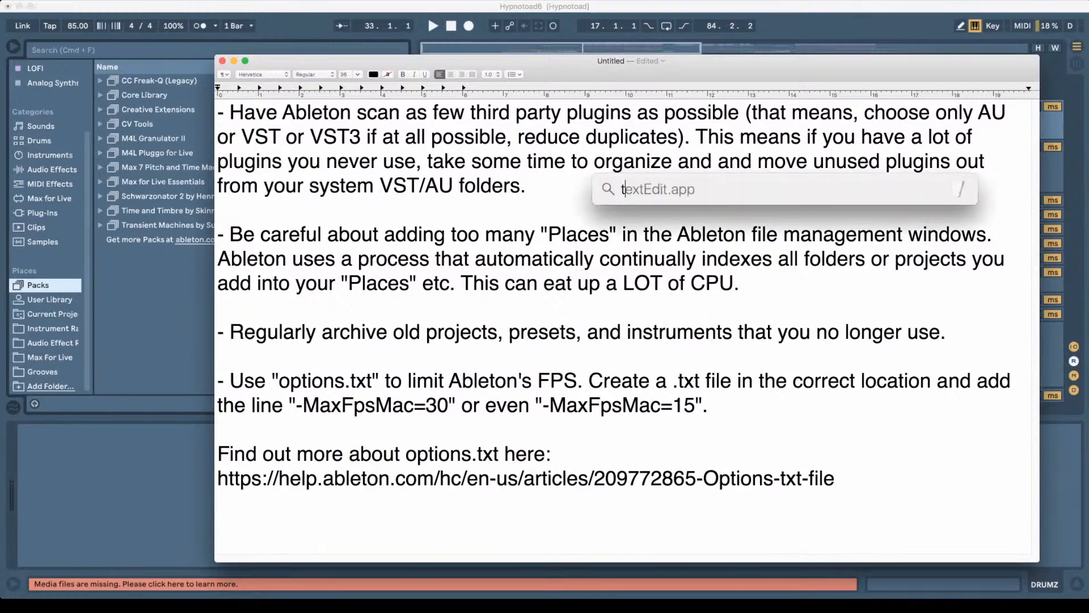
{"action": "key", "text": "BackSpace"}
{"action": "key", "text": "BackSpace"}
{"action": "key", "text": "BackSpace"}
{"action": "key", "text": "BackSpace"}
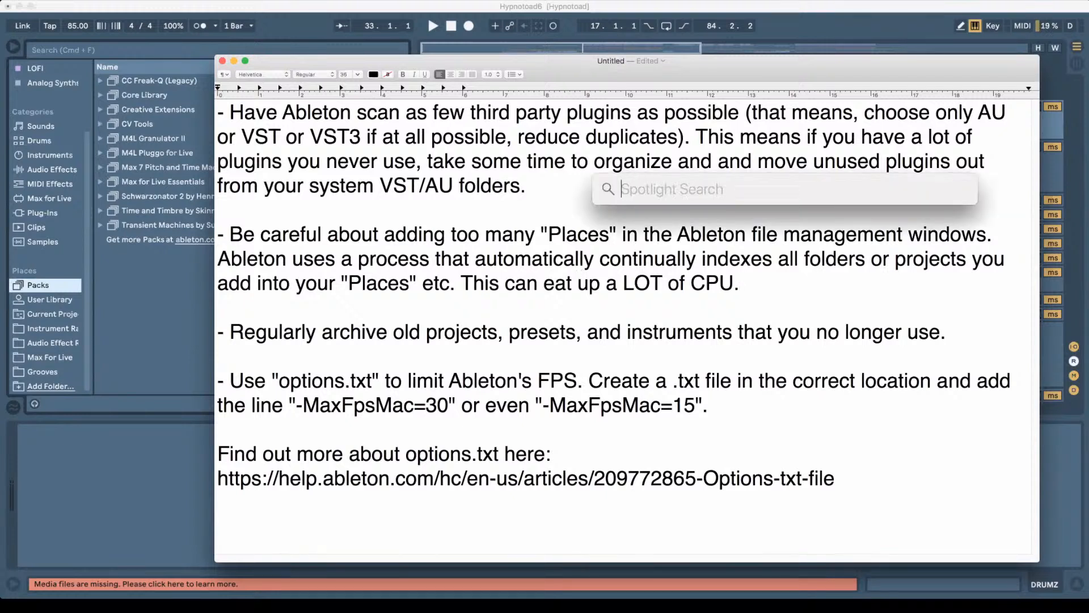
Search Spotlight for "activ", open Activity Monitor and position its window over the notes.
{"action": "type", "text": "activ"}
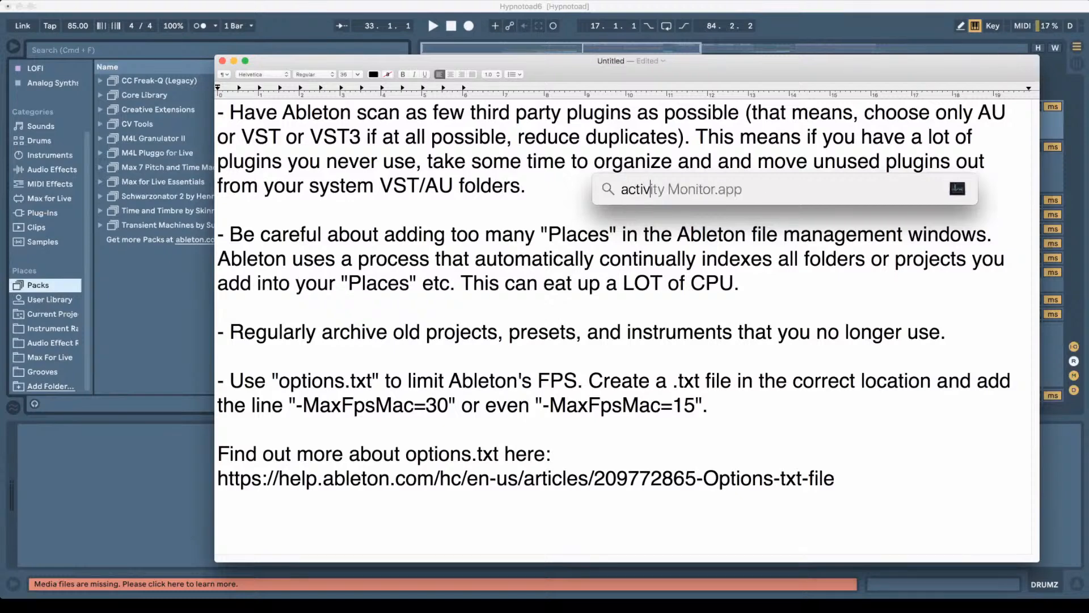
{"action": "key", "text": "Return"}
{"action": "left_click_drag", "start_coordinate": [501, 214], "coordinate": [624, 156]}
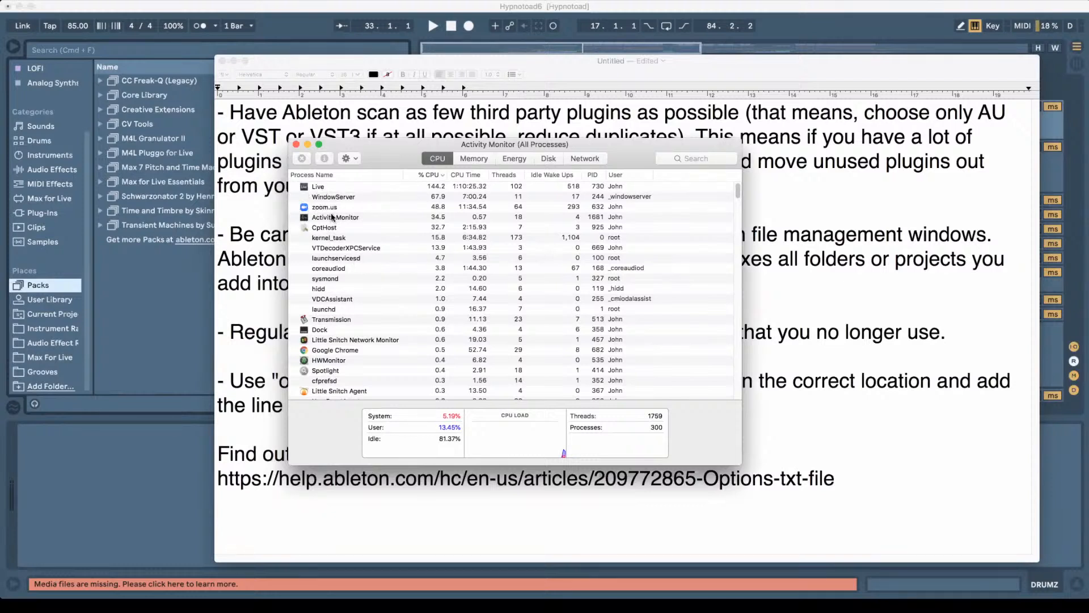
Filter the Activity Monitor processes by "ableton", select the Ableton Index process and move the window lower over the notes.
{"action": "left_click", "coordinate": [676, 161]}
{"action": "type", "text": "ableton"}
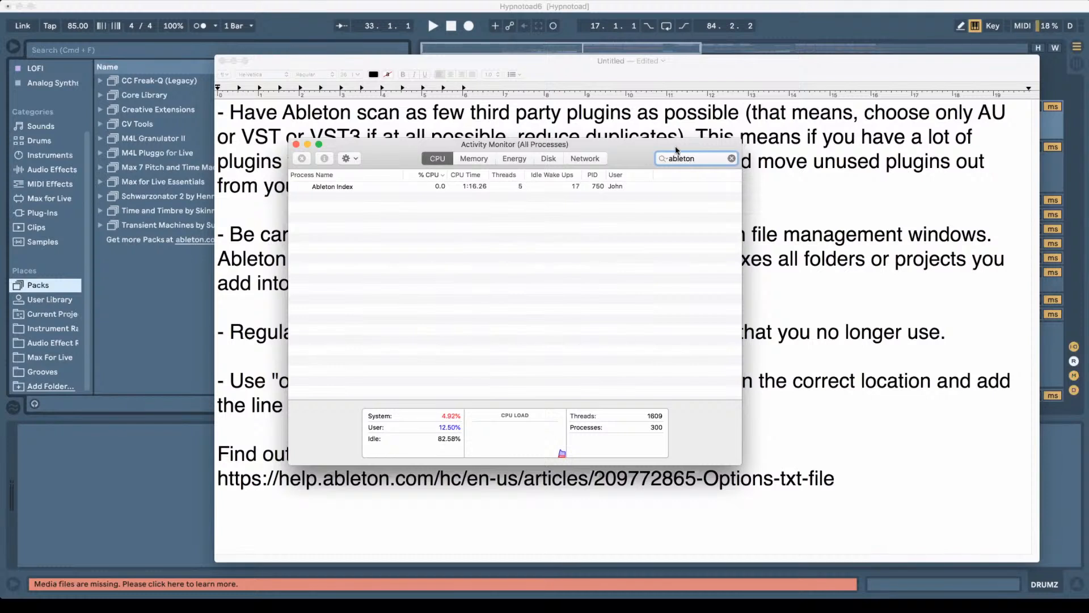
{"action": "left_click", "coordinate": [349, 220]}
{"action": "left_click", "coordinate": [349, 188]}
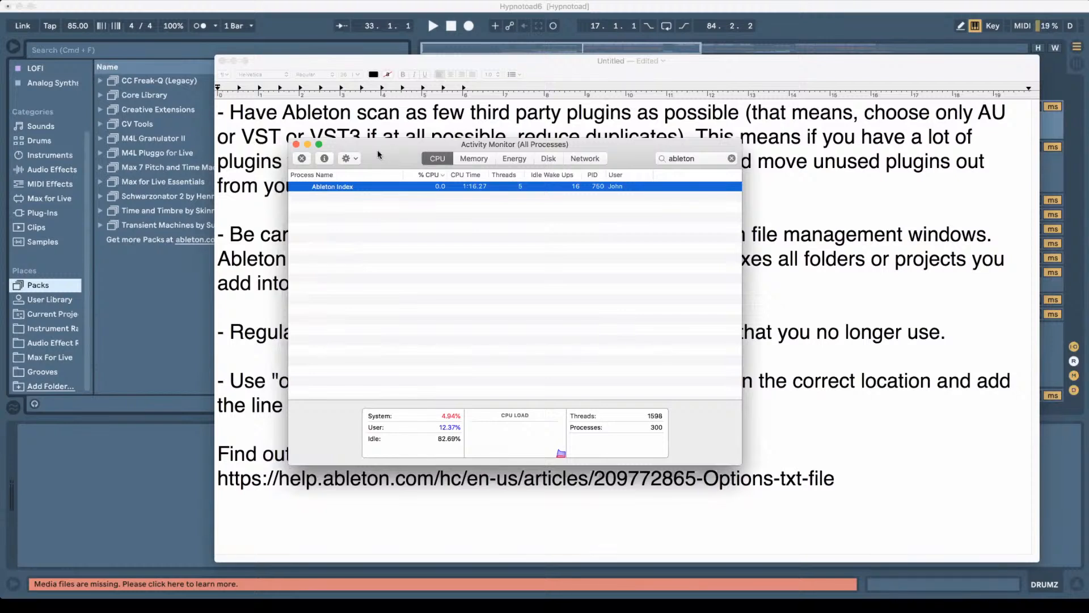
{"action": "left_click_drag", "start_coordinate": [378, 153], "coordinate": [377, 183]}
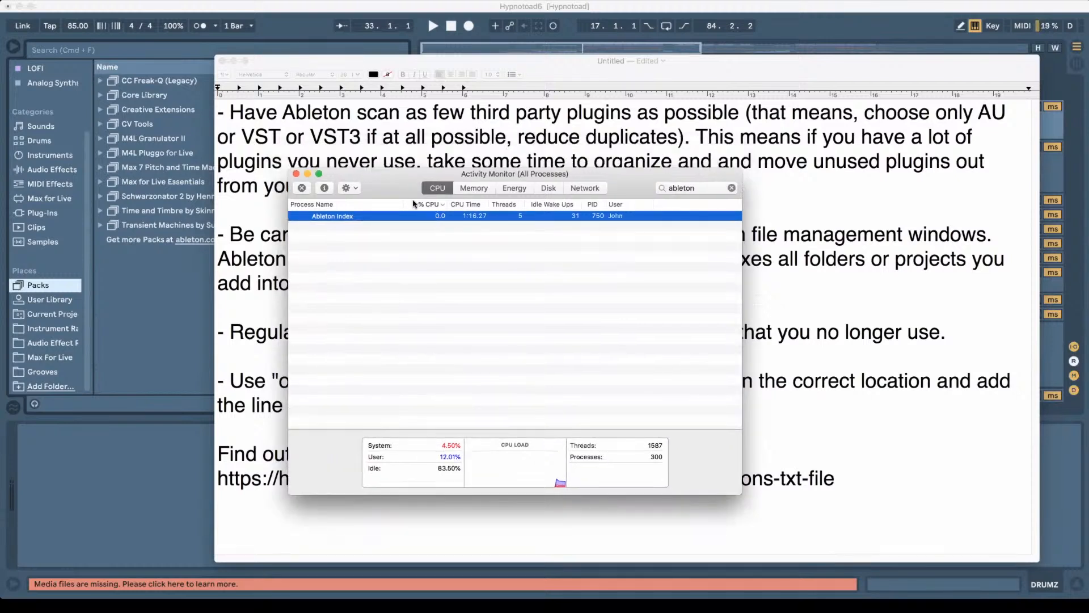
{"action": "left_click_drag", "start_coordinate": [398, 192], "coordinate": [407, 274]}
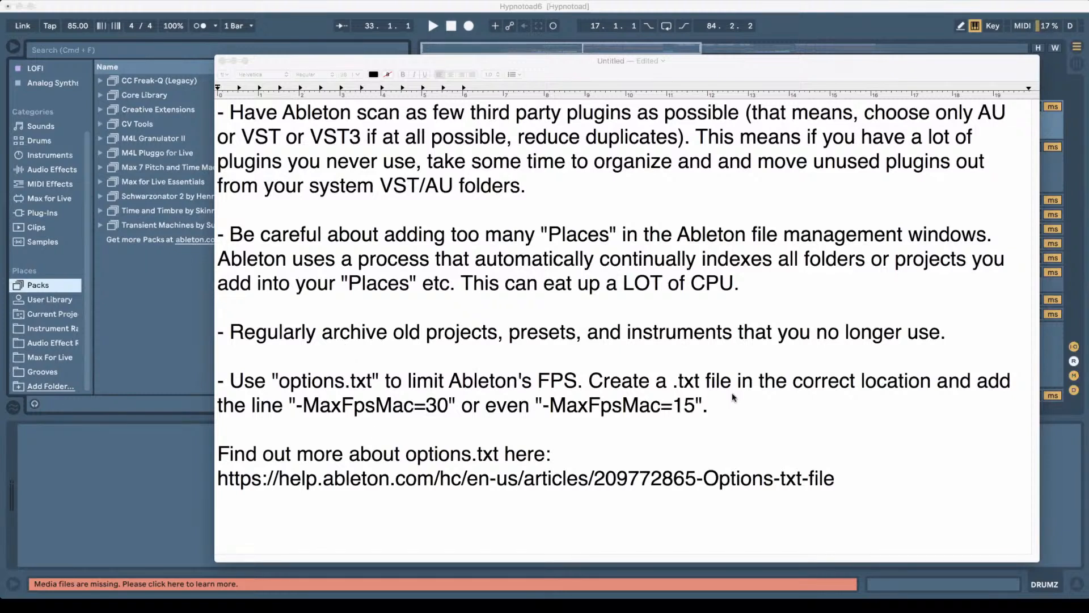
Highlight the "-MaxFpsMac=30" line and the options.txt help link in the notes, and move the notes window out of view.
{"action": "left_click", "coordinate": [741, 404]}
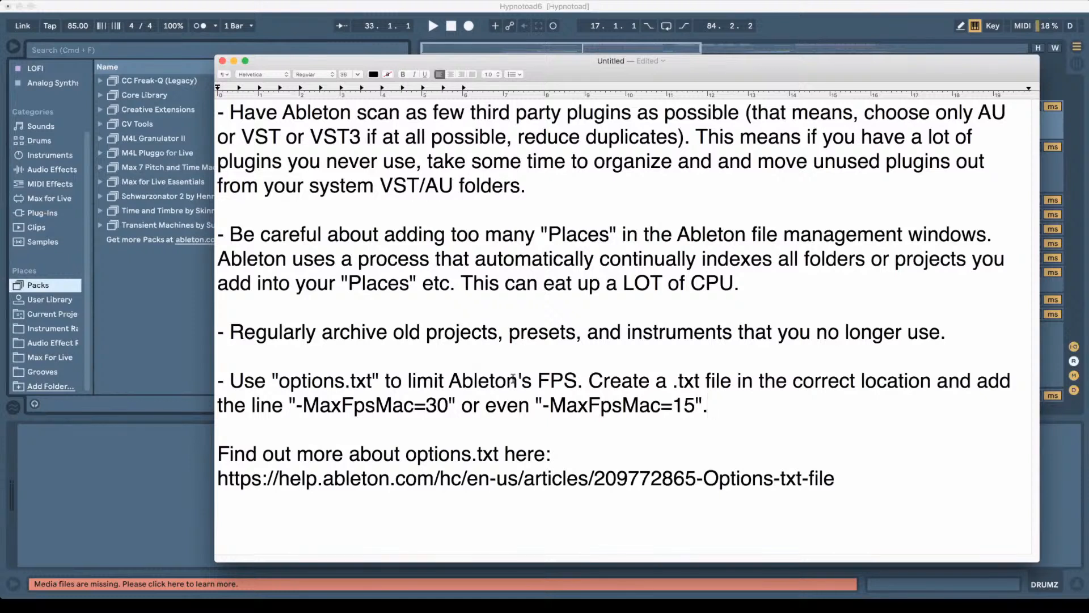
{"action": "left_click_drag", "start_coordinate": [295, 405], "coordinate": [447, 405]}
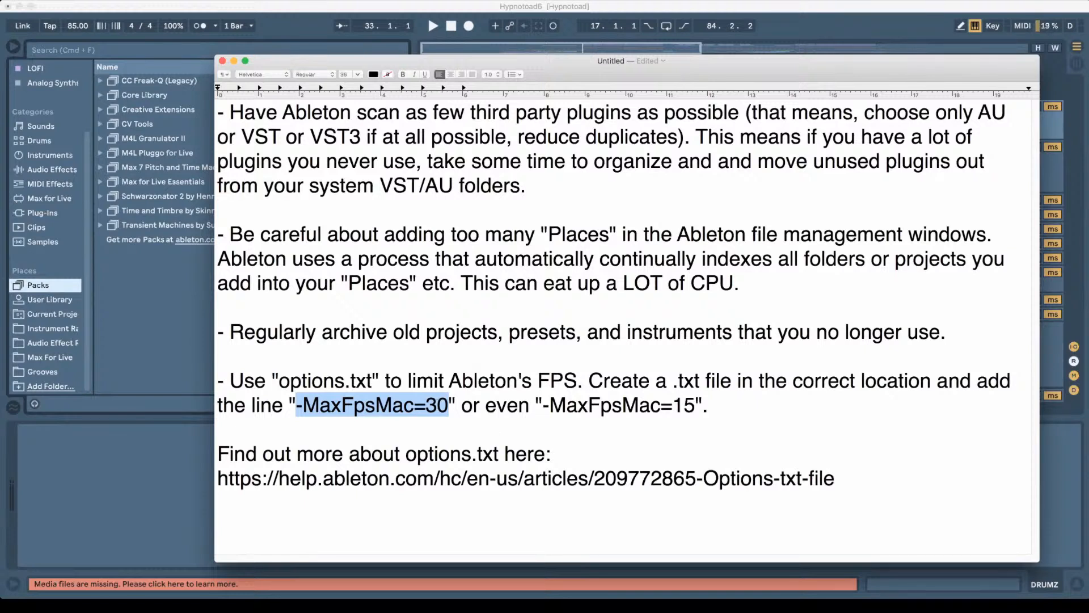
{"action": "left_click_drag", "start_coordinate": [847, 476], "coordinate": [167, 482]}
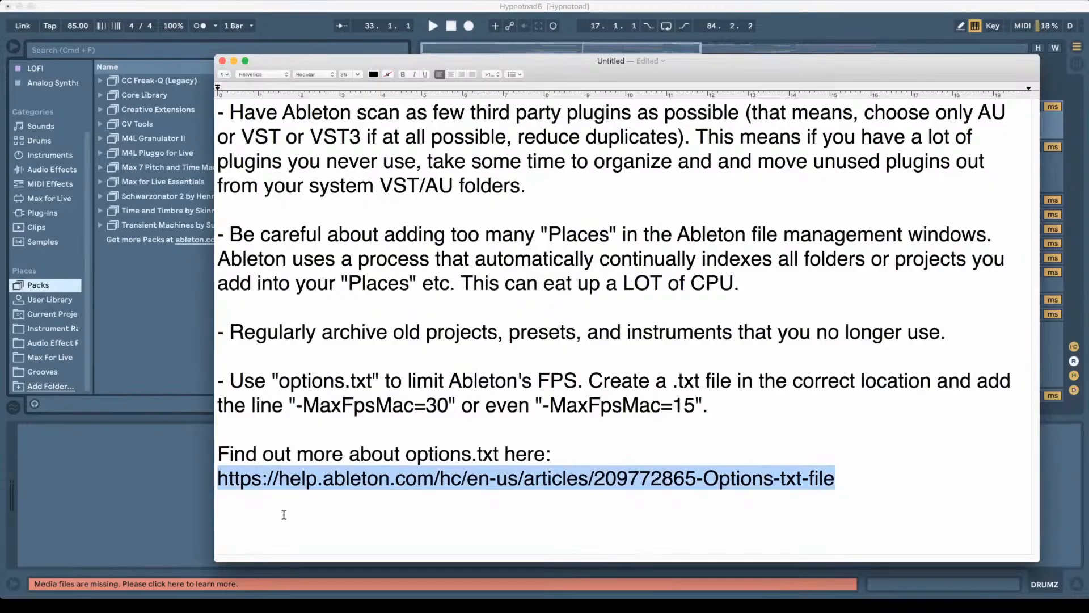
{"action": "left_click", "coordinate": [737, 406]}
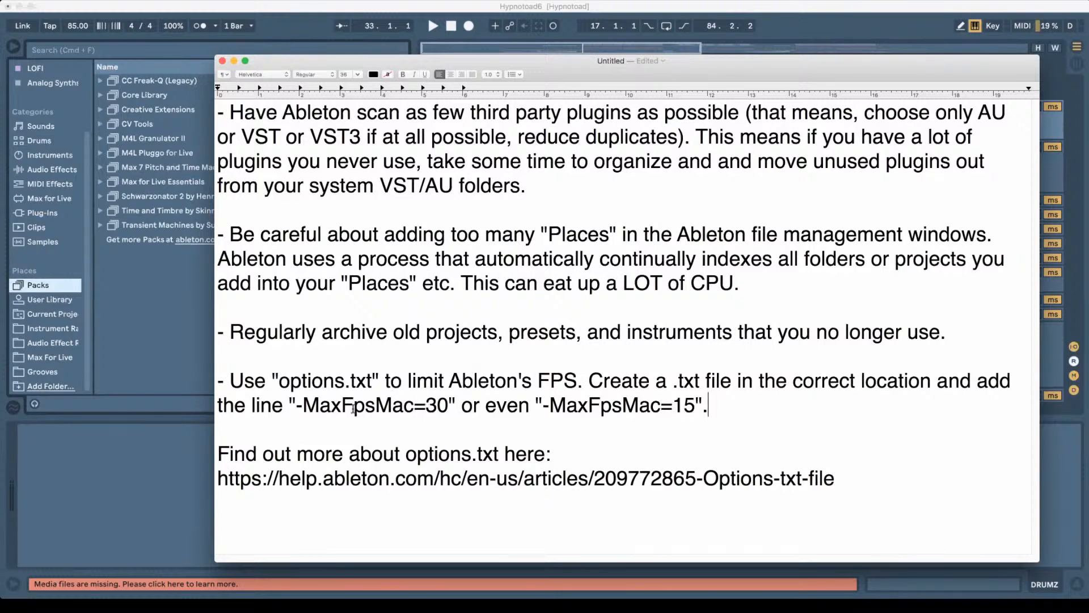
{"action": "left_click_drag", "start_coordinate": [303, 405], "coordinate": [443, 405]}
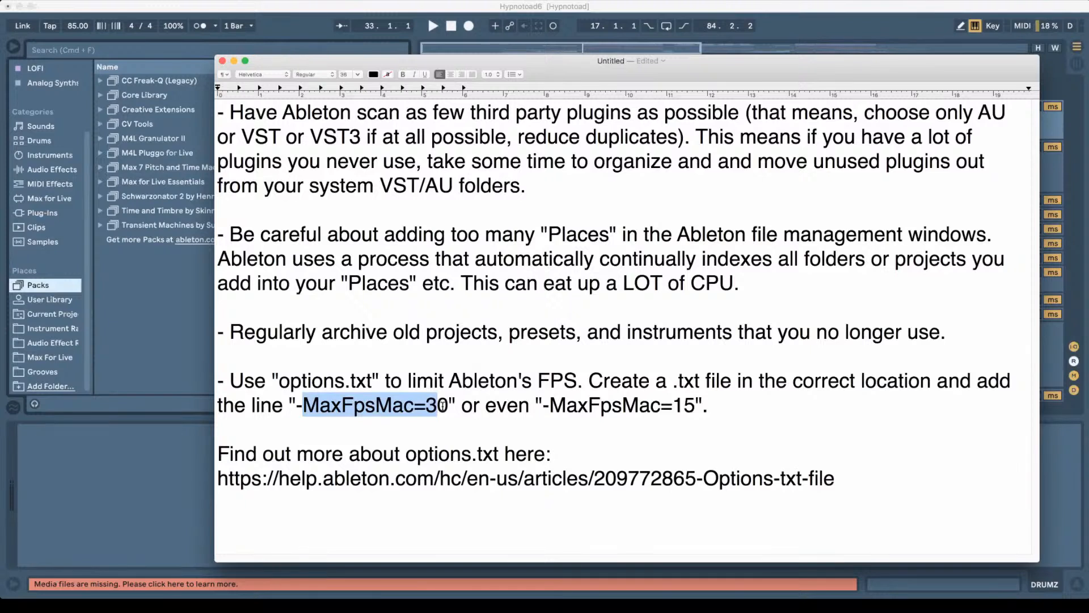
{"action": "left_click", "coordinate": [743, 403]}
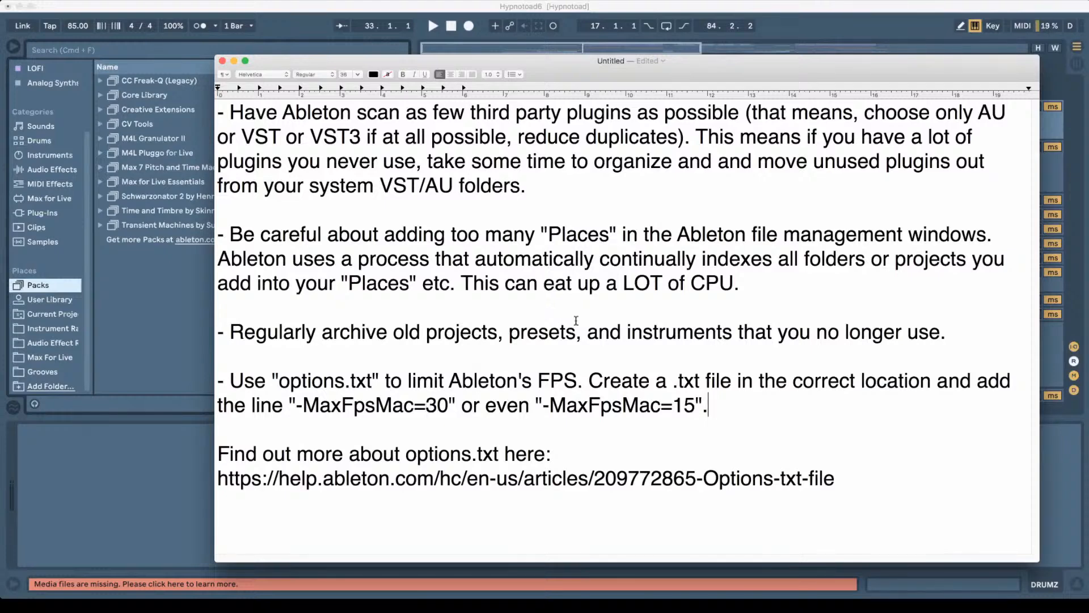
{"action": "left_click_drag", "start_coordinate": [641, 61], "coordinate": [501, 601]}
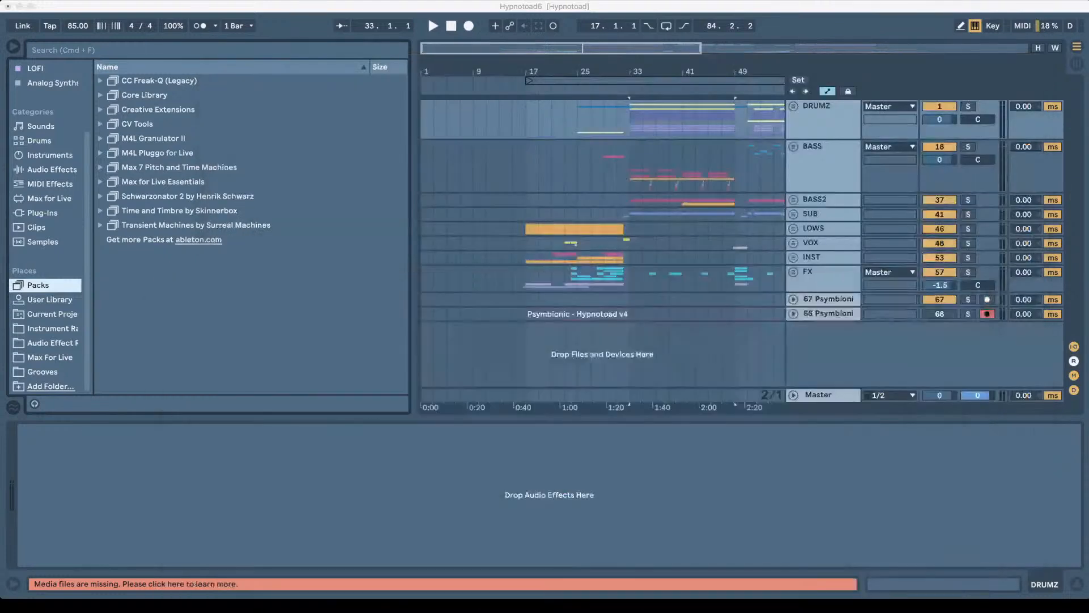
Place the insert marker at bar 25 on the DRUMZ track and briefly play the arrangement from there.
{"action": "left_click", "coordinate": [504, 466]}
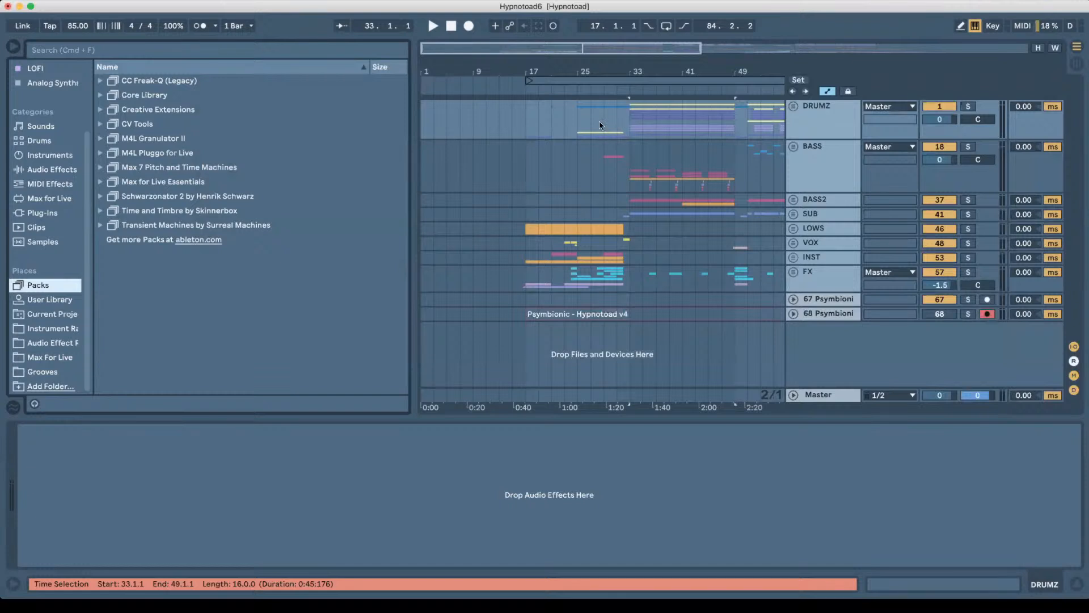
{"action": "left_click", "coordinate": [578, 125]}
{"action": "mouse_move", "coordinate": [633, 71]}
{"action": "left_mouse_down"}
{"action": "mouse_move", "coordinate": [449, 64]}
{"action": "mouse_move", "coordinate": [551, 62]}
{"action": "mouse_move", "coordinate": [519, 51]}
{"action": "left_mouse_up"}
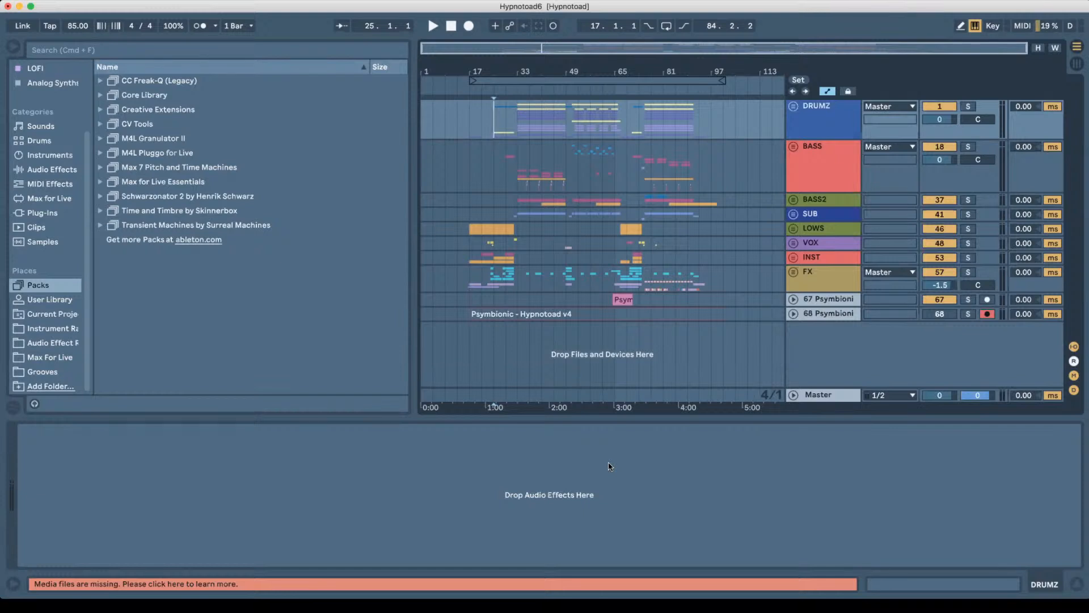
{"action": "key", "text": "space"}
{"action": "key", "text": "space"}
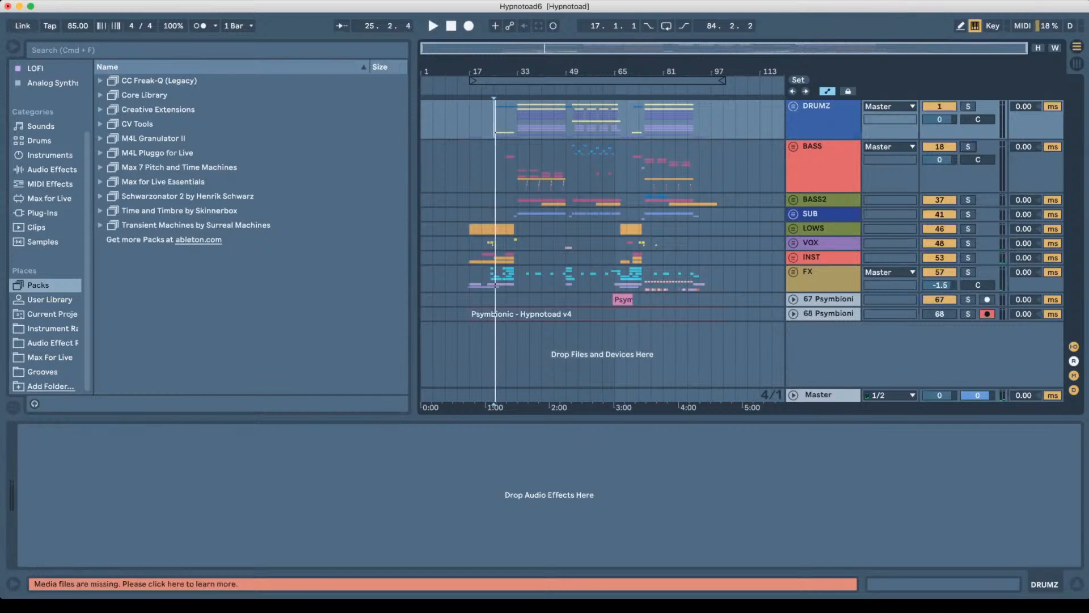
View the Audio page of the Preferences and close the window.
{"action": "left_click", "coordinate": [34, 1]}
{"action": "left_click", "coordinate": [38, 24]}
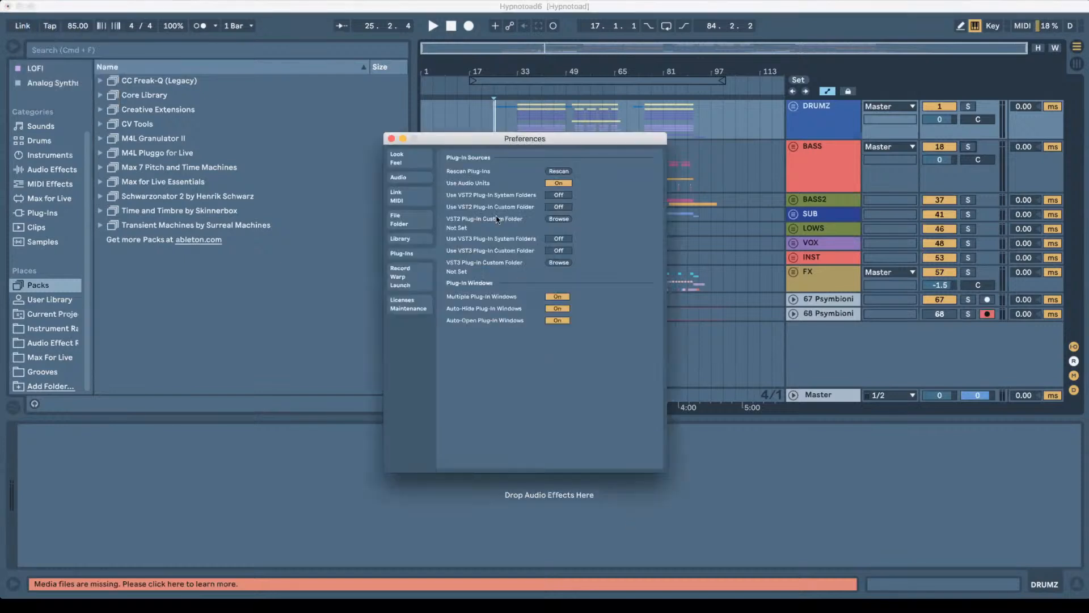
{"action": "left_click", "coordinate": [410, 177]}
{"action": "key", "text": "super+w"}
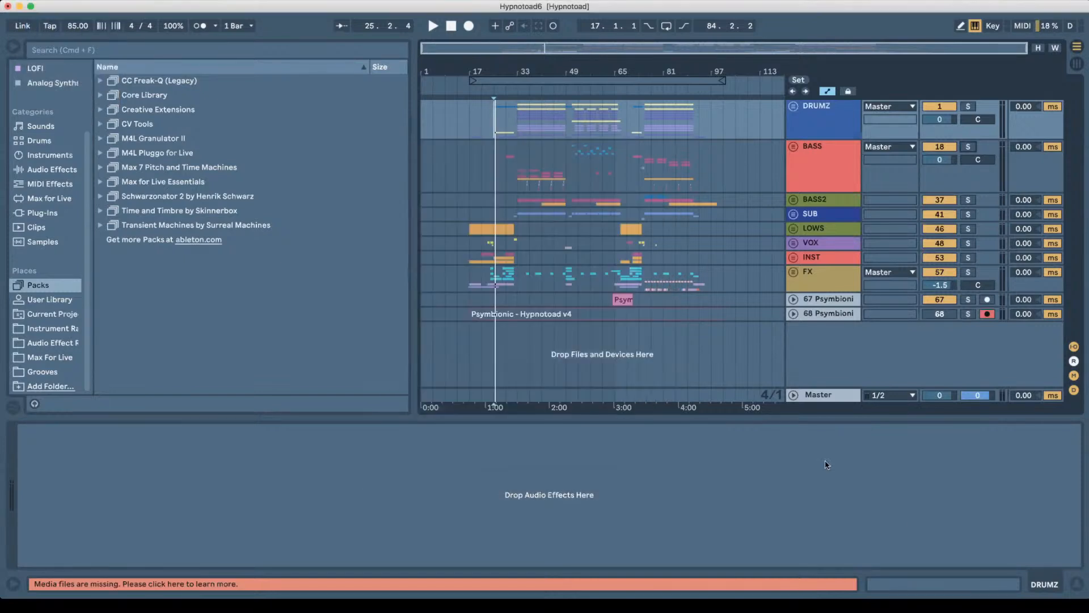
Play the arrangement from bar 25 to watch the CPU load, and stop playback.
{"action": "key", "text": "space"}
{"action": "key", "text": "space"}
{"action": "left_click", "coordinate": [409, 497]}
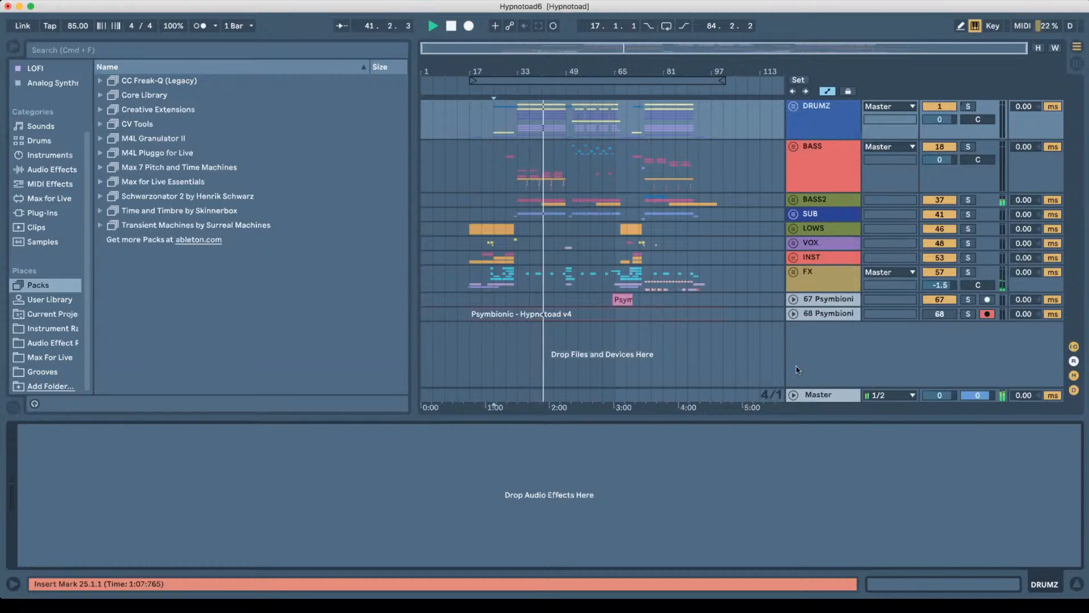
{"action": "left_click", "coordinate": [821, 348]}
{"action": "key", "text": "space"}
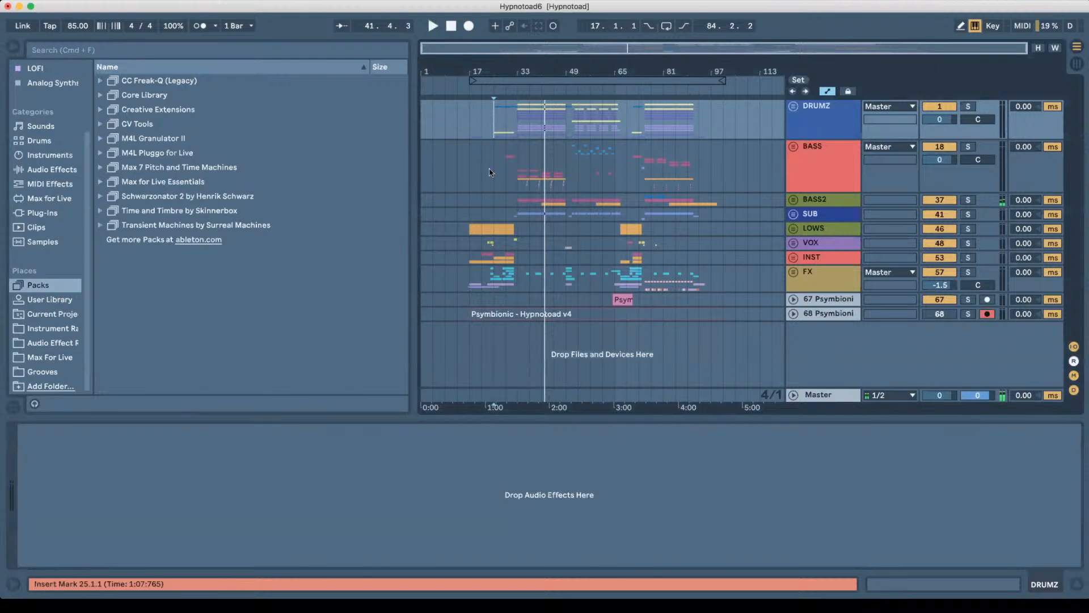
Place the insert marker at bar 49 on the BASS track, play the section from there and stop playback.
{"action": "left_click", "coordinate": [518, 166]}
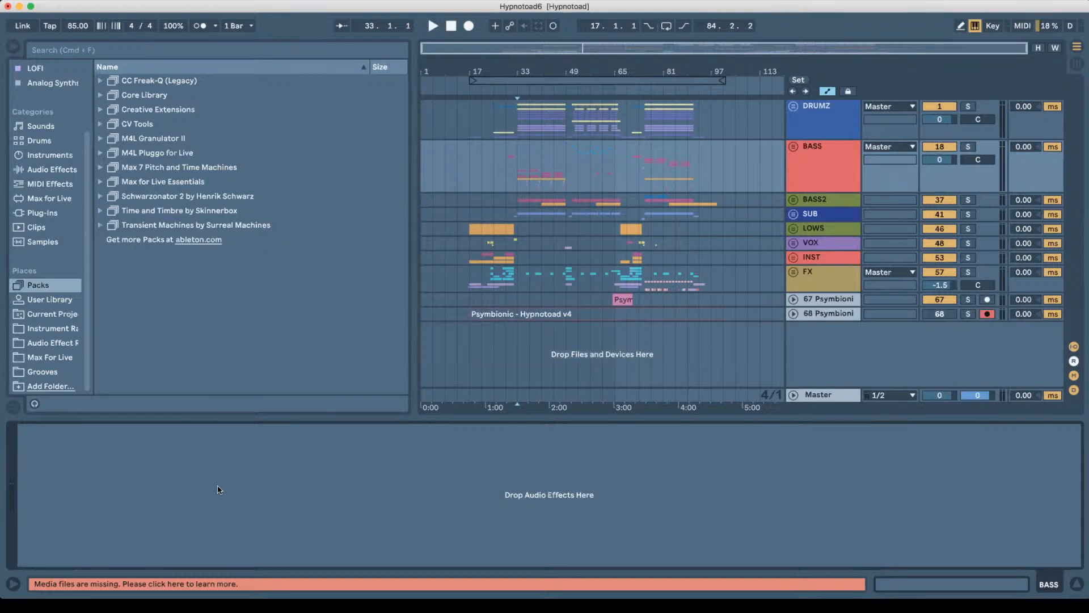
{"action": "mouse_move", "coordinate": [573, 70]}
{"action": "left_mouse_down"}
{"action": "mouse_move", "coordinate": [569, 114]}
{"action": "mouse_move", "coordinate": [521, 159]}
{"action": "left_mouse_up"}
{"action": "left_click", "coordinate": [529, 152]}
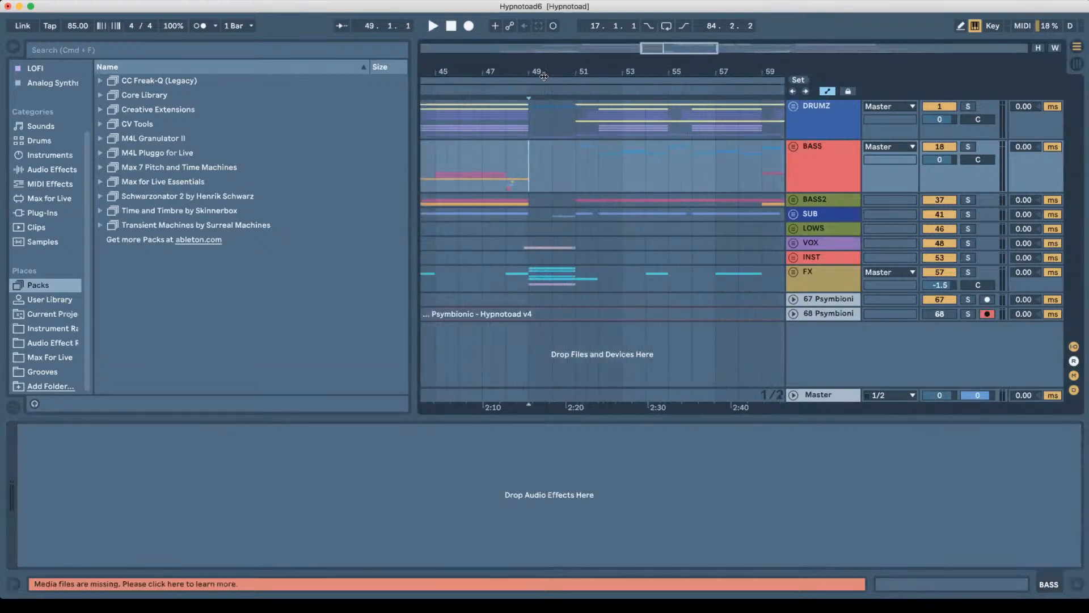
{"action": "key", "text": "space"}
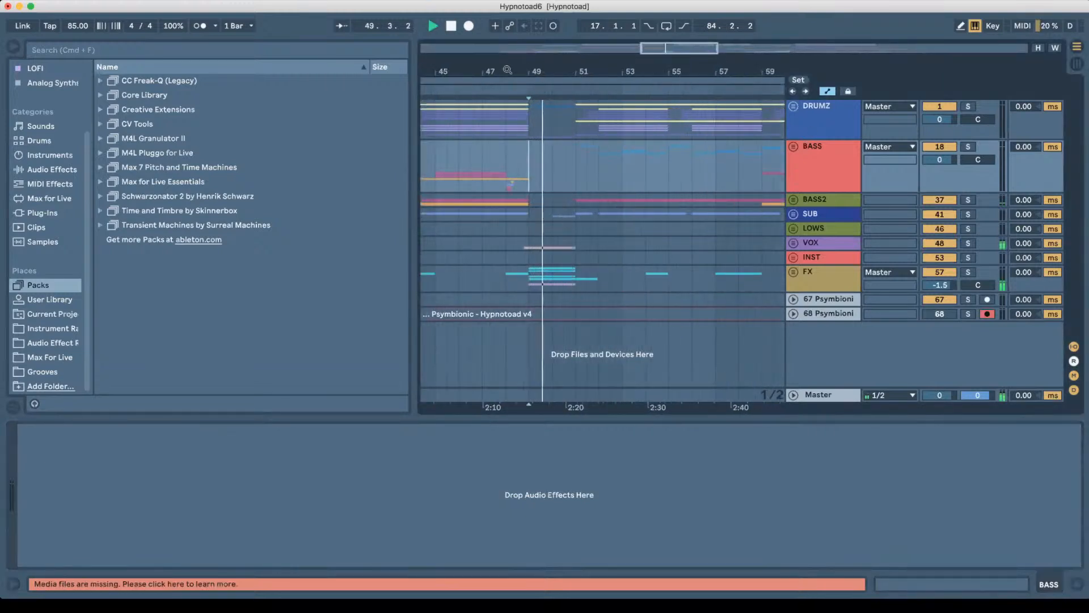
{"action": "left_click_drag", "start_coordinate": [507, 70], "coordinate": [603, 34]}
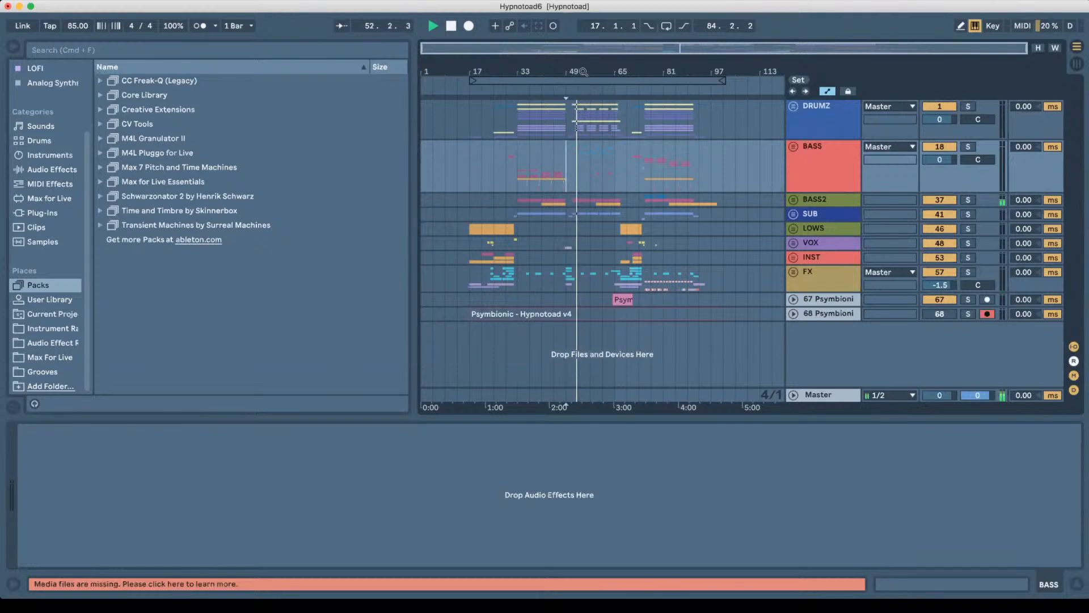
{"action": "key", "text": "space"}
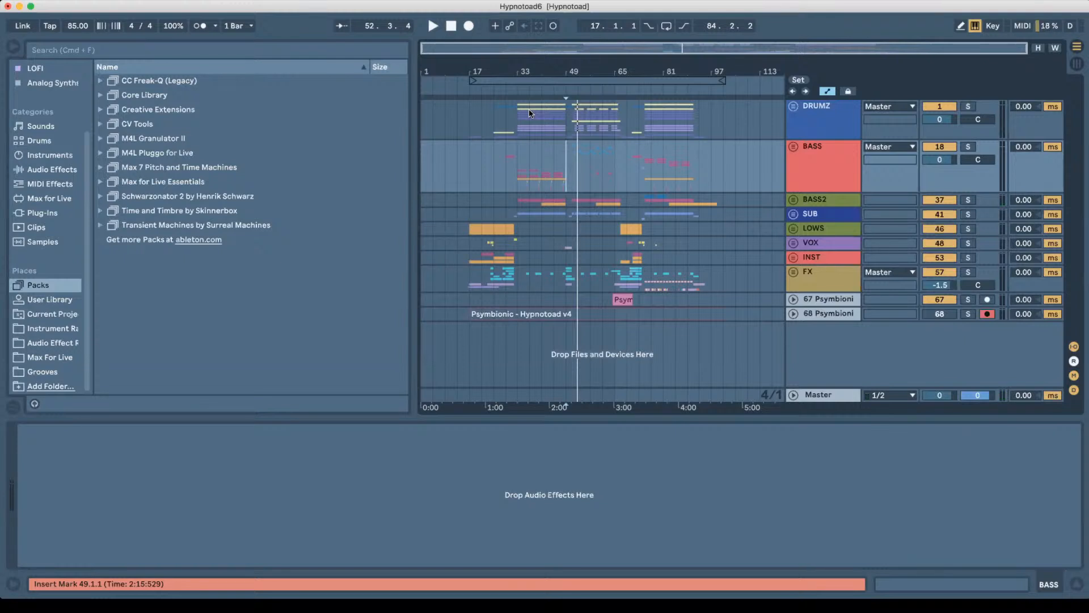
Move the insert marker to bar 33 on the BASS track and select the track.
{"action": "left_click", "coordinate": [513, 159]}
{"action": "left_click", "coordinate": [518, 162]}
{"action": "left_click", "coordinate": [835, 177]}
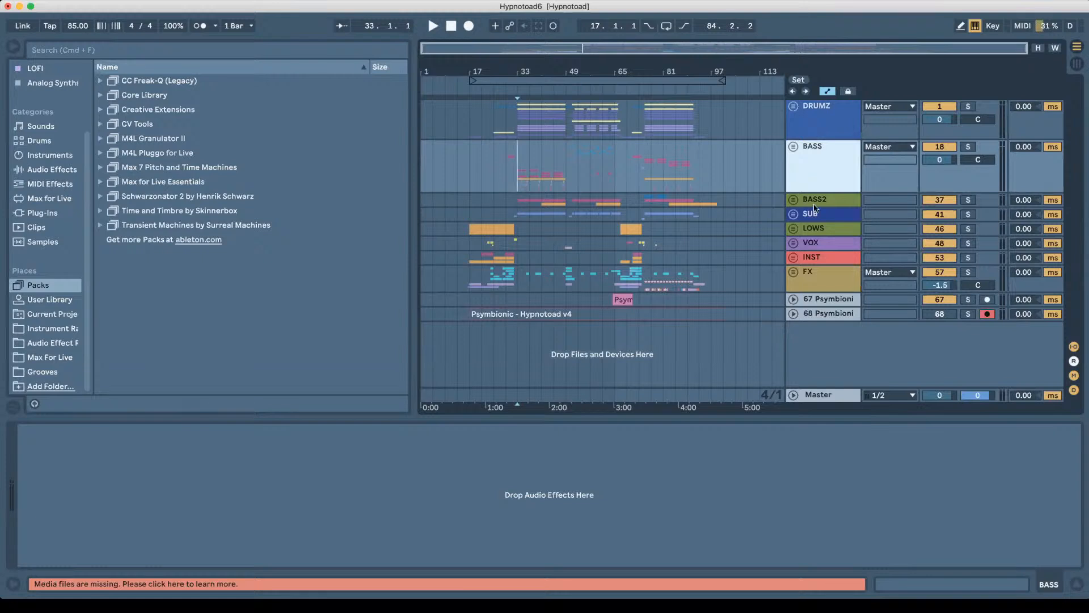
Unfold the DRUMZ group, expand the upper KICK track to view its device chain, and fold the group again.
{"action": "left_click", "coordinate": [793, 106]}
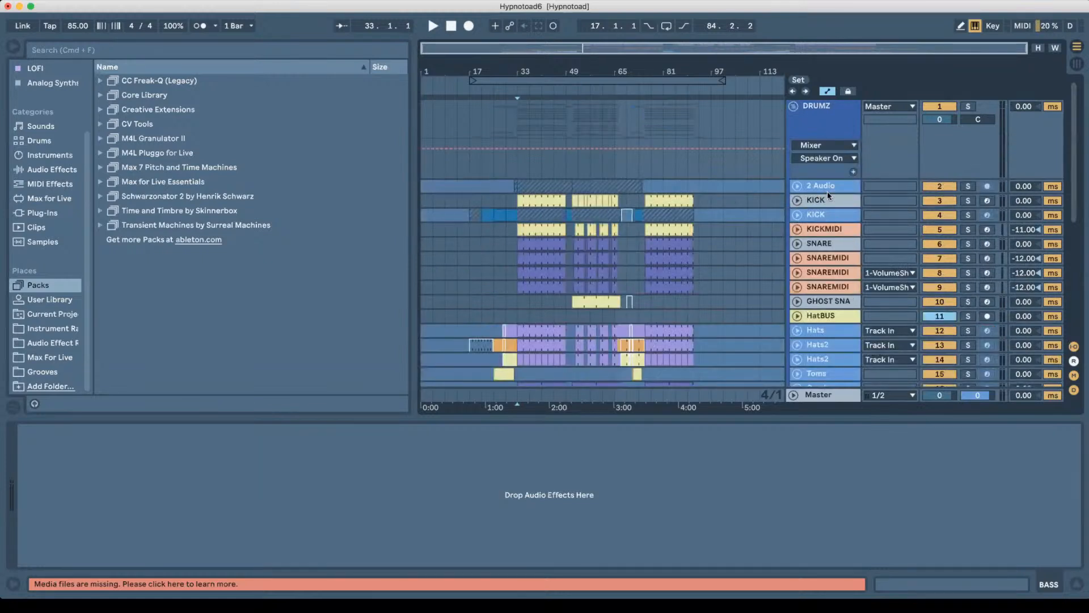
{"action": "left_click", "coordinate": [797, 200]}
{"action": "left_click", "coordinate": [809, 201]}
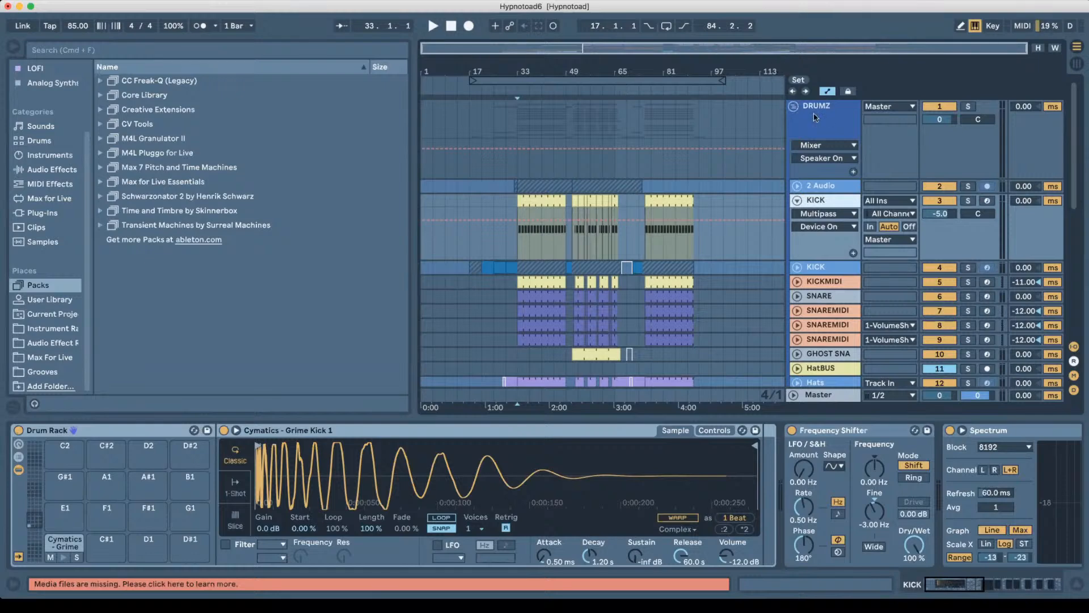
{"action": "left_click", "coordinate": [794, 106]}
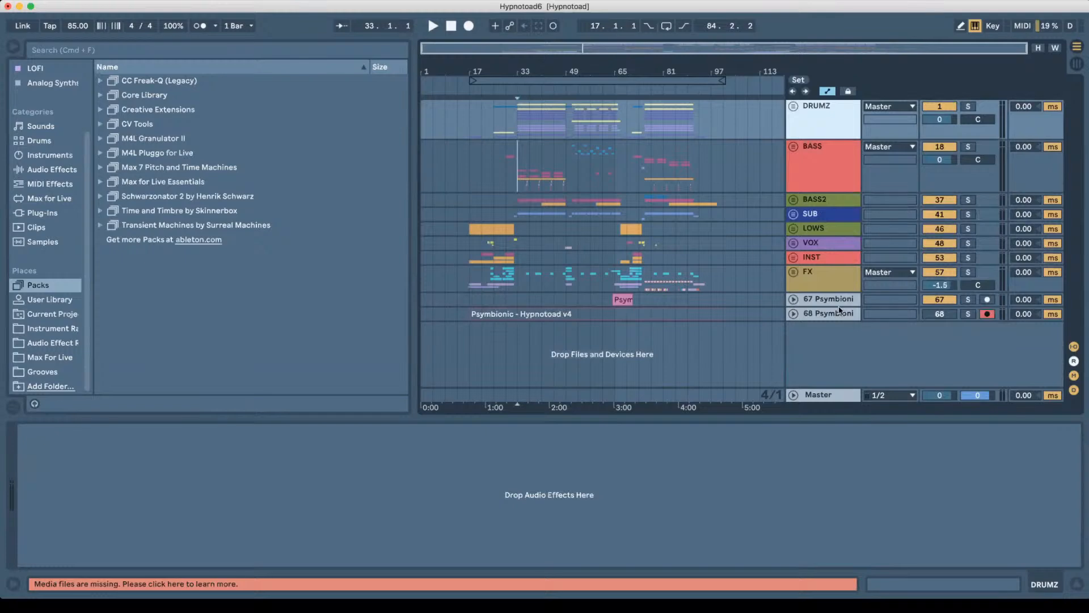
Unfold the BASS group, view the effect chain on BASS BUS, and fold the group again.
{"action": "left_click", "coordinate": [792, 146]}
{"action": "left_click", "coordinate": [798, 147]}
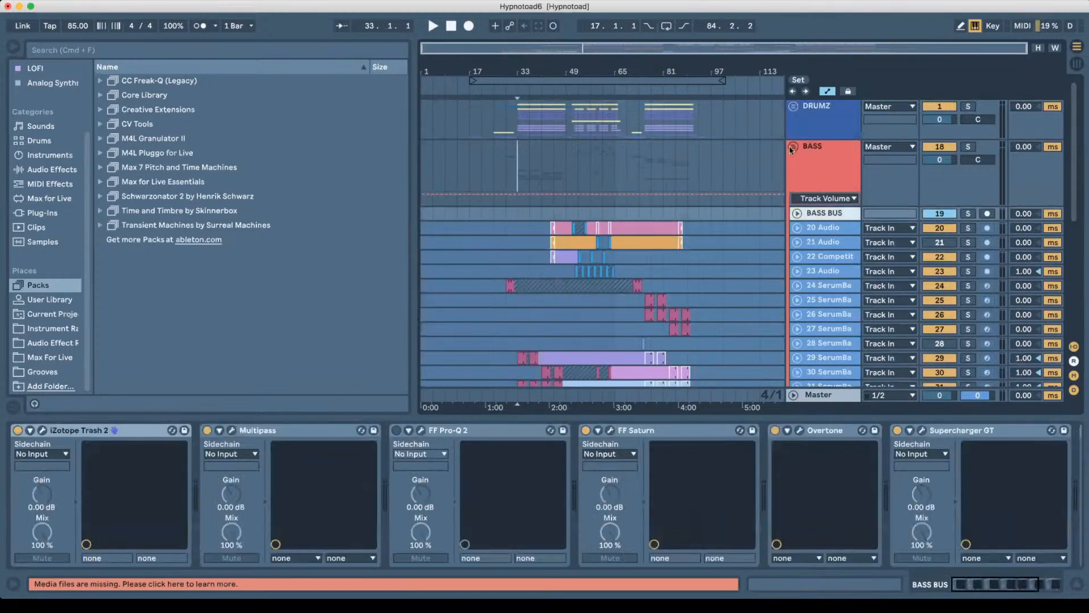
{"action": "left_click", "coordinate": [789, 146]}
{"action": "left_click", "coordinate": [792, 146]}
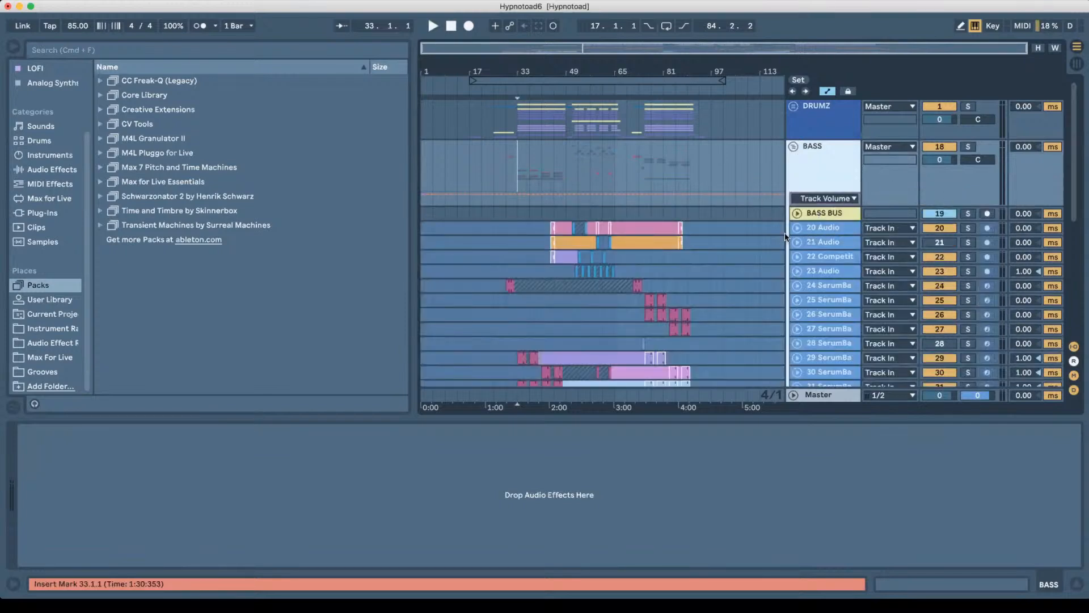
{"action": "left_click", "coordinate": [793, 148]}
Unfold the DRUMZ group, show the KICK track's devices and select its clip spanning bars 33 to 49.
{"action": "left_click", "coordinate": [793, 115]}
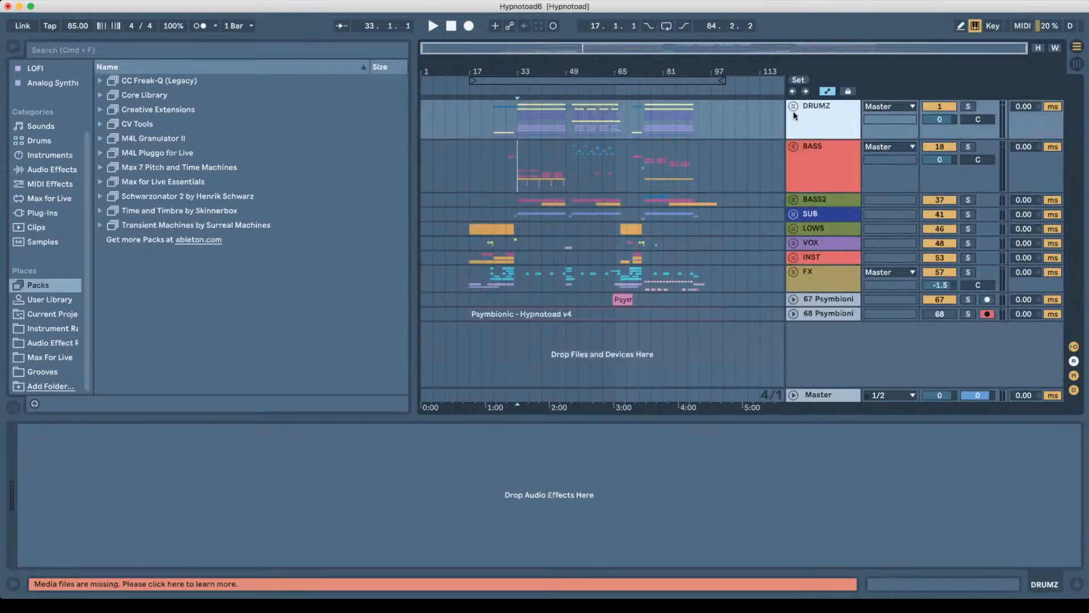
{"action": "left_click", "coordinate": [793, 106]}
{"action": "left_click", "coordinate": [815, 200]}
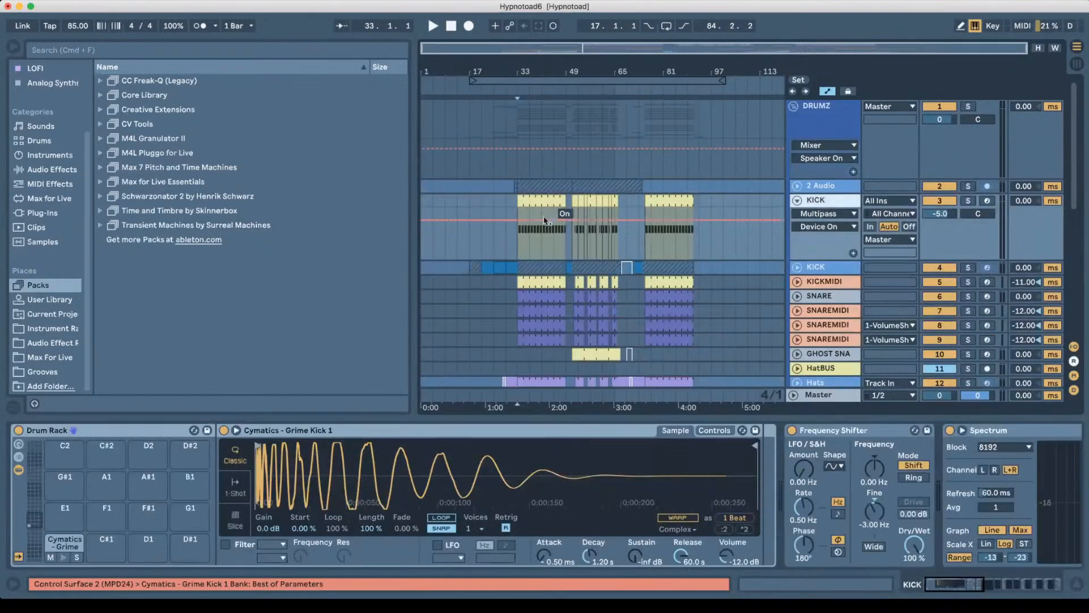
{"action": "left_click", "coordinate": [532, 200]}
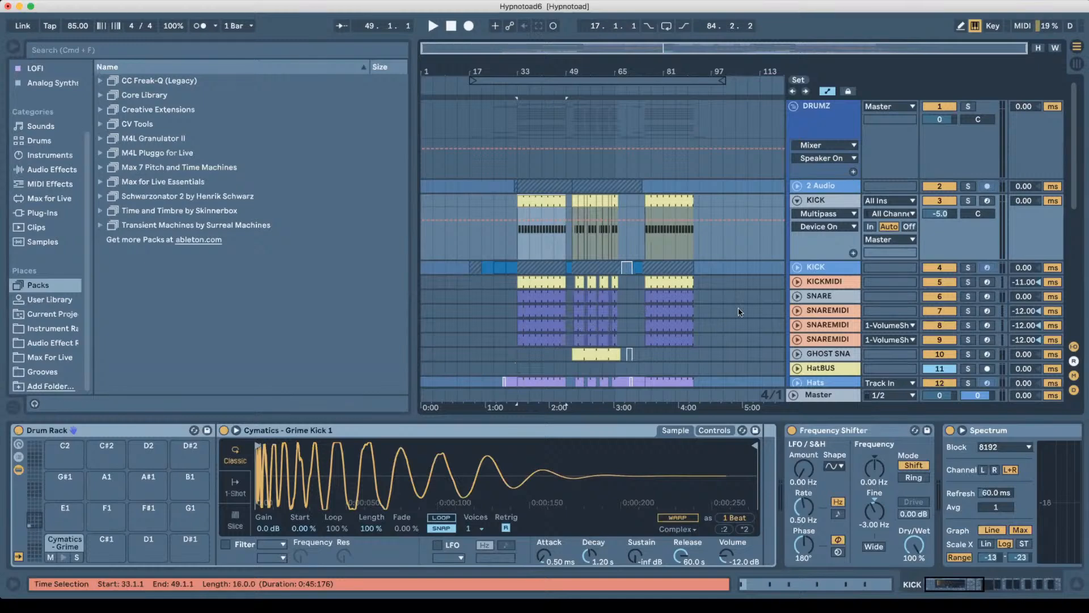
Collapse the expanded KICK track and fold the DRUMZ group.
{"action": "left_click", "coordinate": [797, 201]}
{"action": "left_click", "coordinate": [816, 206]}
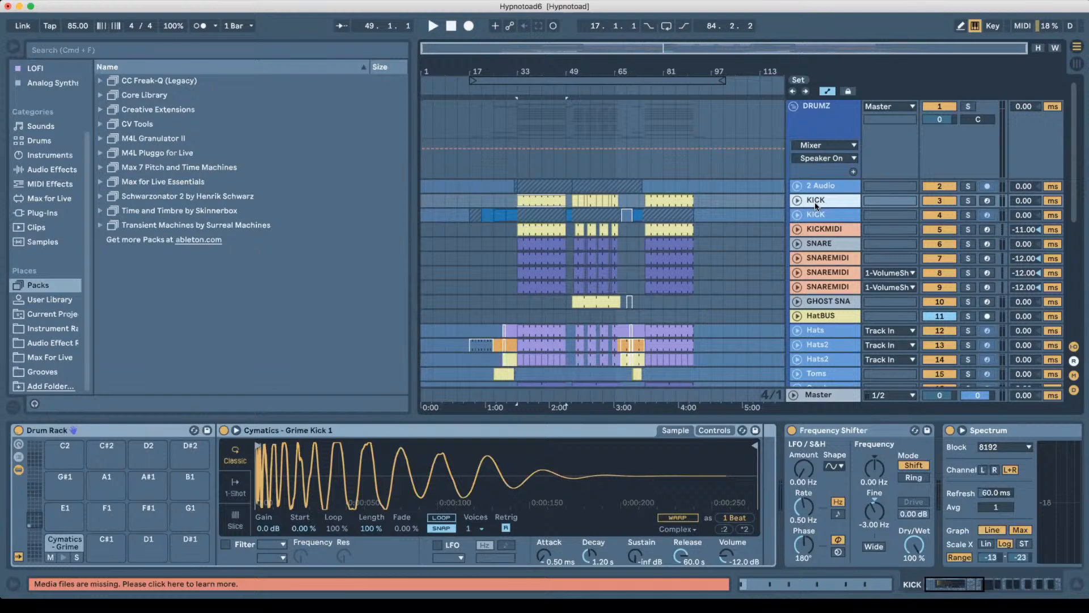
{"action": "scroll", "coordinate": [805, 322], "scroll_direction": "down", "scroll_amount": 1}
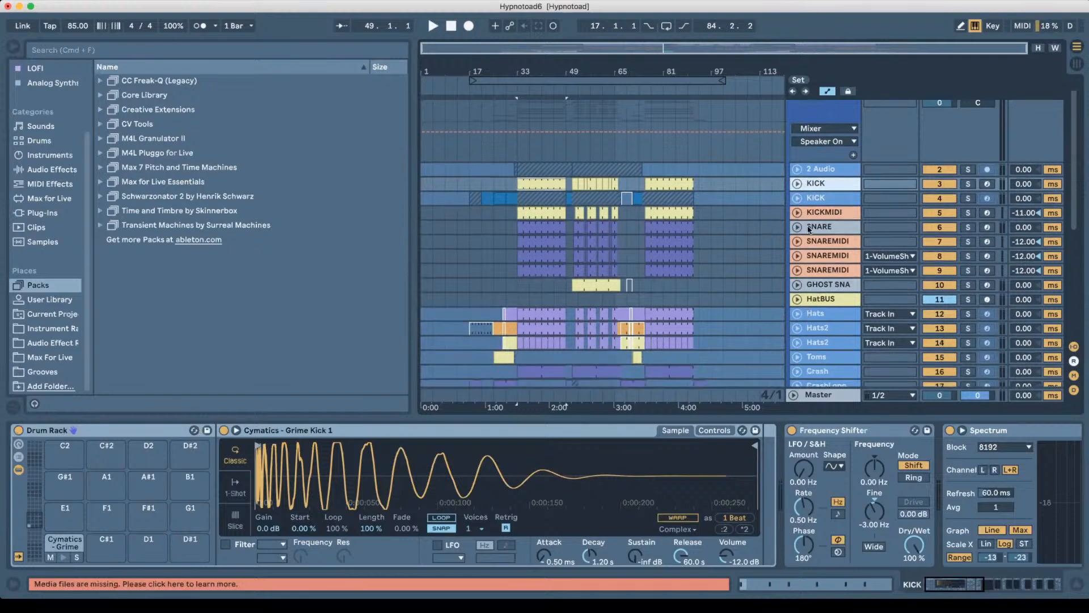
{"action": "scroll", "coordinate": [804, 138], "scroll_direction": "up", "scroll_amount": 1}
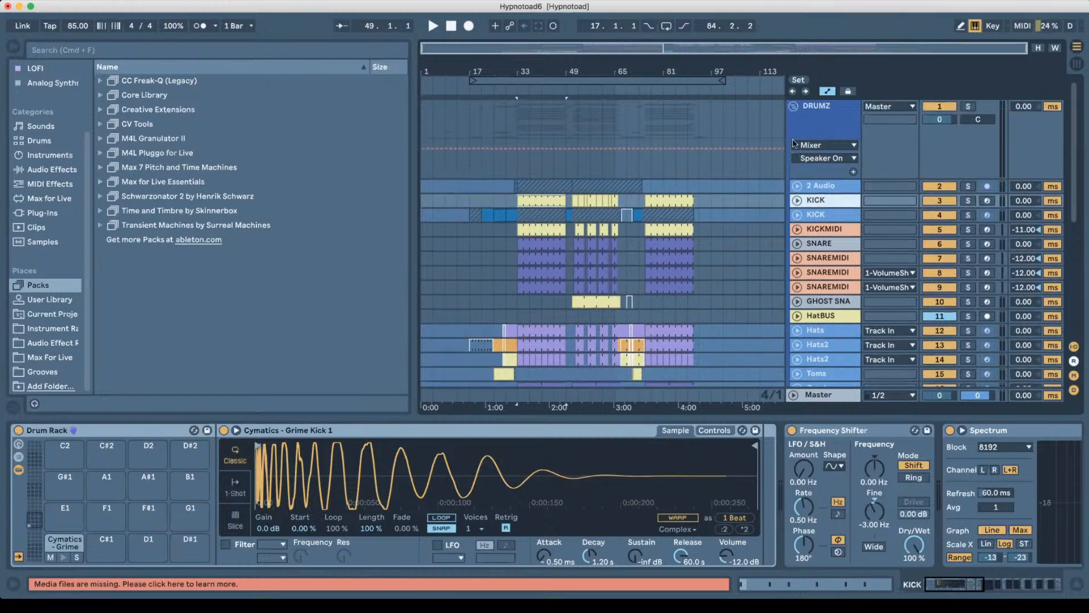
{"action": "left_click", "coordinate": [793, 107]}
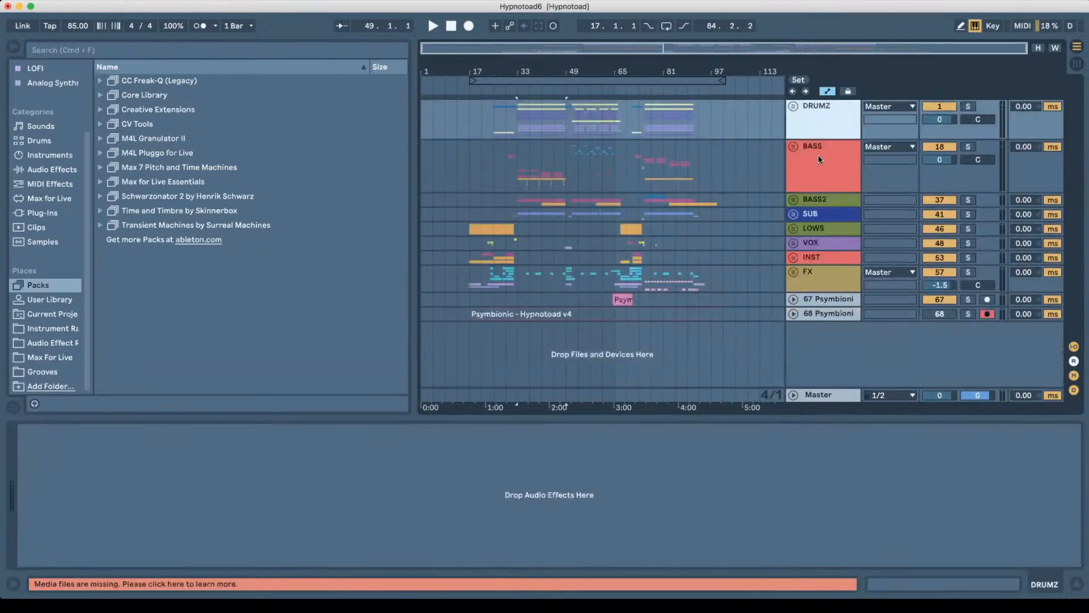
Unfold the DRUMZ group, search the browser for "span" and load the SPAN plug-in onto the Master track.
{"action": "left_click", "coordinate": [793, 107]}
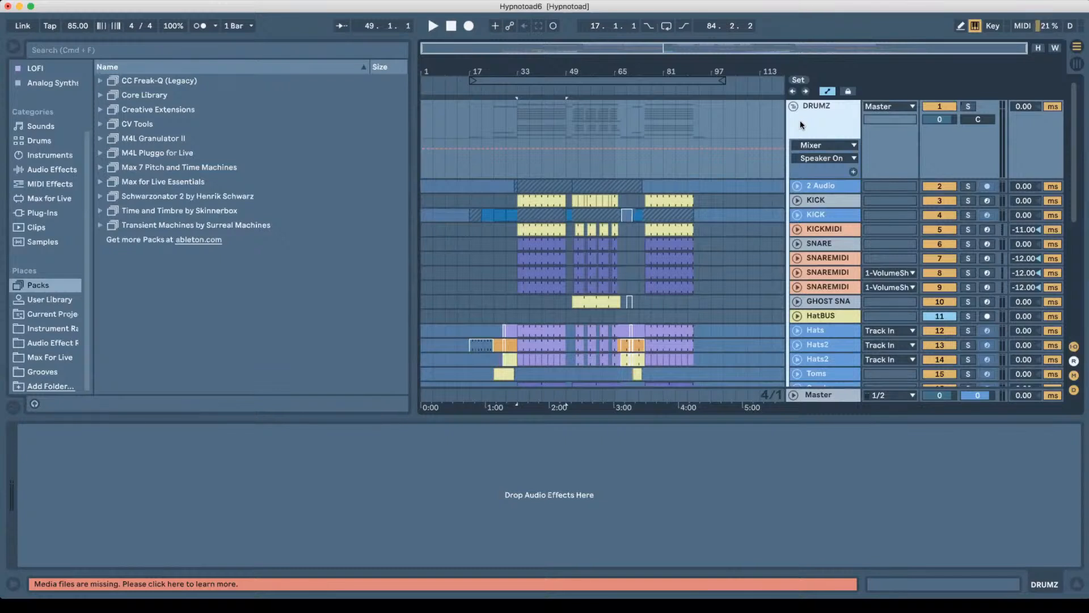
{"action": "left_click", "coordinate": [811, 395]}
{"action": "key", "text": "super+f"}
{"action": "type", "text": "span"}
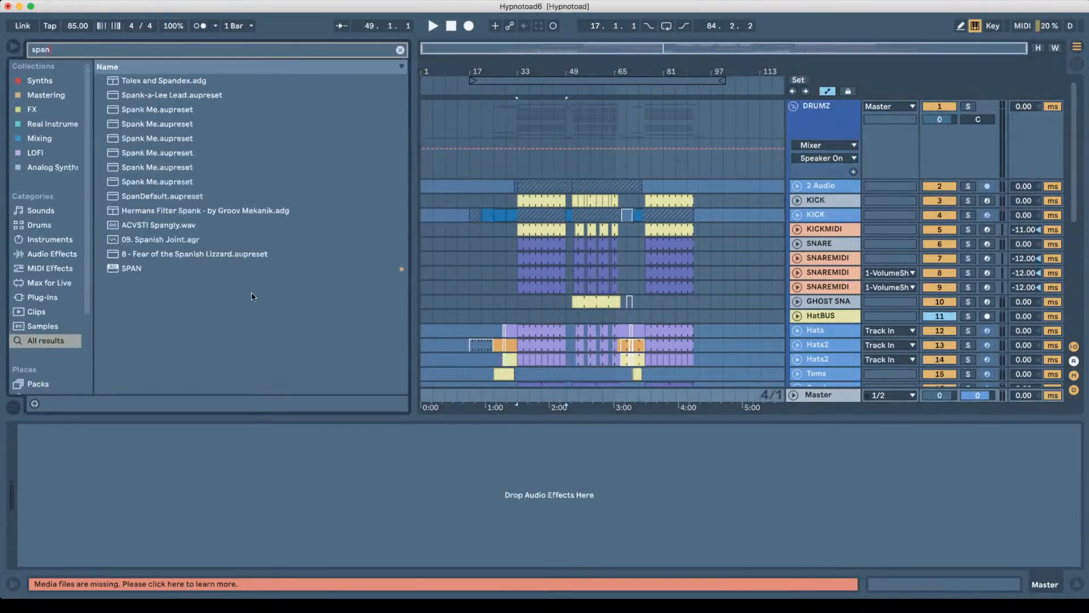
{"action": "left_click_drag", "start_coordinate": [128, 270], "coordinate": [271, 235]}
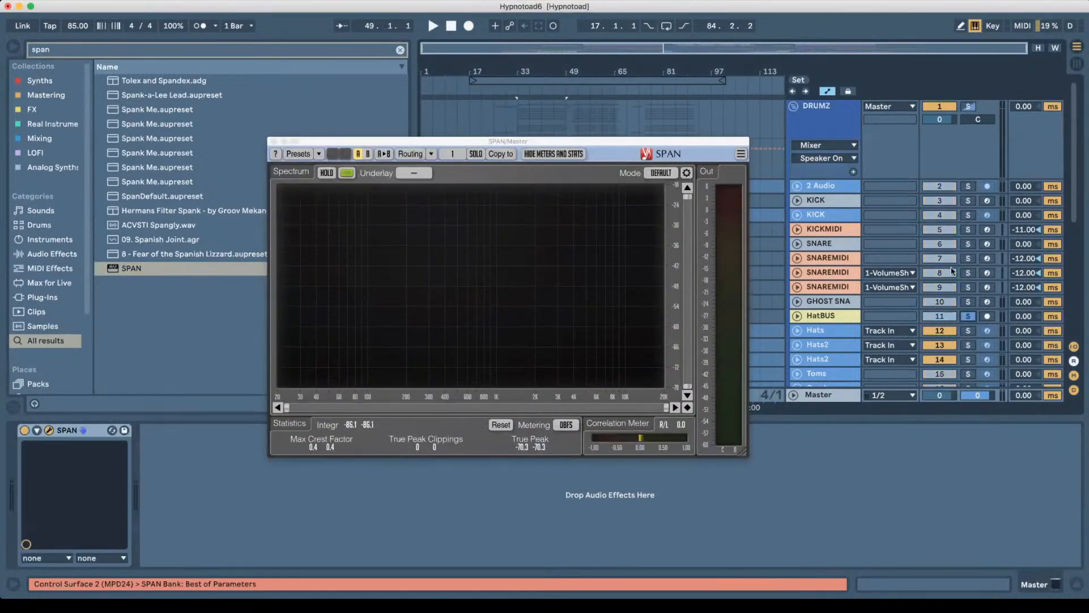
Clear the solo on HatBUS, move the SPAN window aside and place the insert marker at bar 33 on HatBUS.
{"action": "left_click", "coordinate": [968, 317]}
{"action": "left_click", "coordinate": [969, 318]}
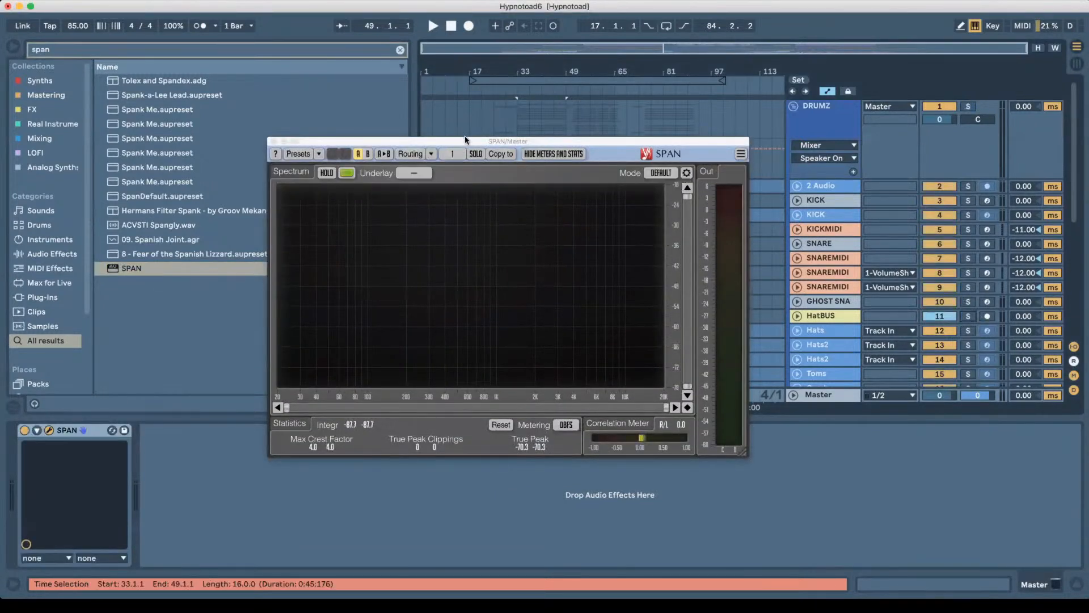
{"action": "left_click_drag", "start_coordinate": [462, 143], "coordinate": [842, 226]}
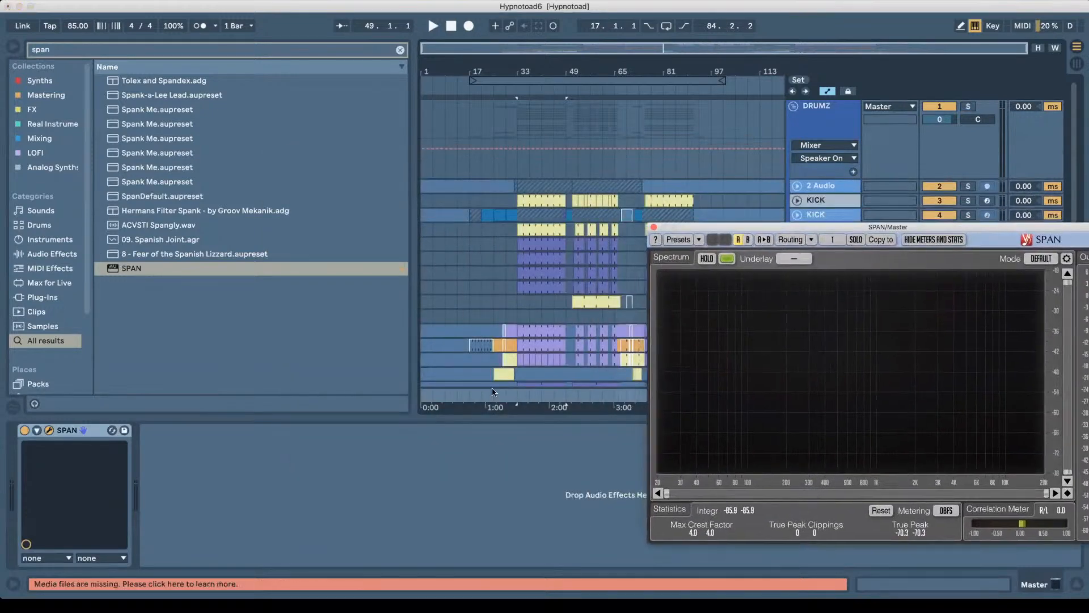
{"action": "left_click", "coordinate": [517, 316]}
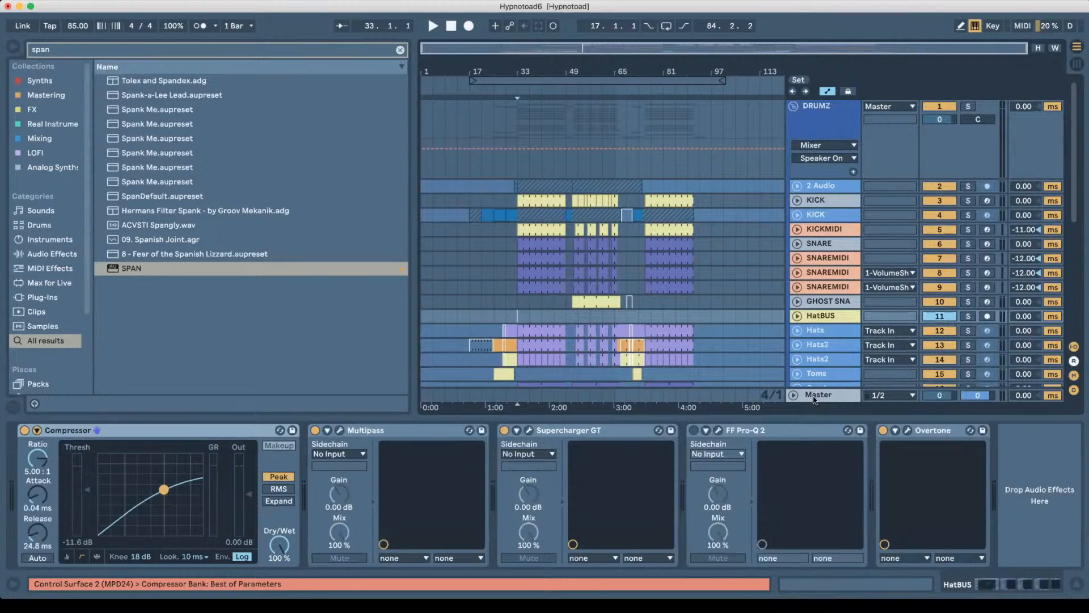
Bring back the Master track's SPAN window and set its spectrum smoothing to 1/3 OCT.
{"action": "left_click", "coordinate": [814, 397]}
{"action": "left_click_drag", "start_coordinate": [760, 233], "coordinate": [682, 211]}
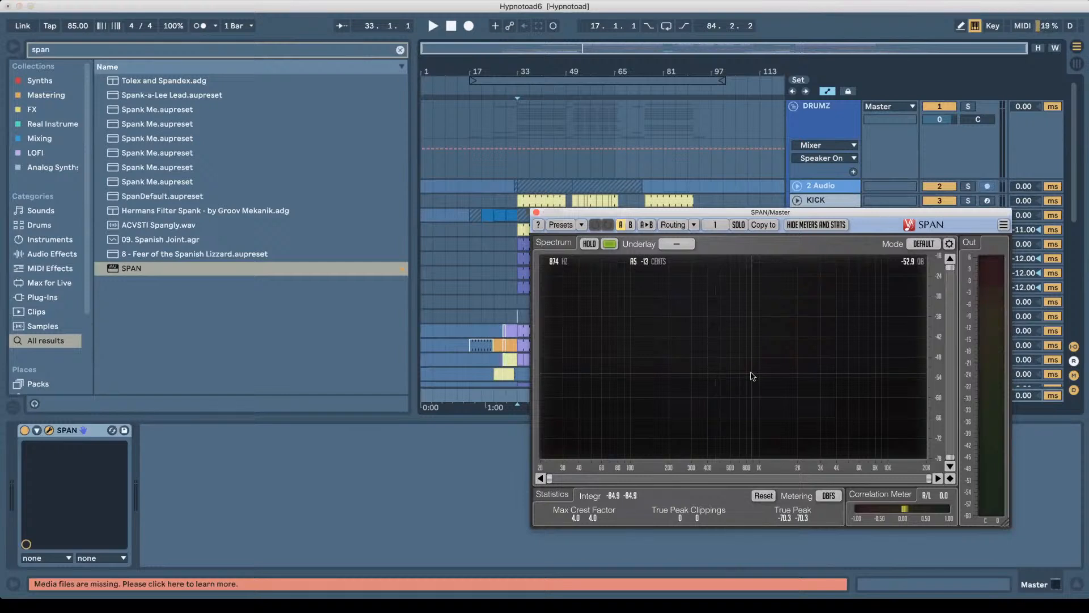
{"action": "left_click", "coordinate": [949, 244]}
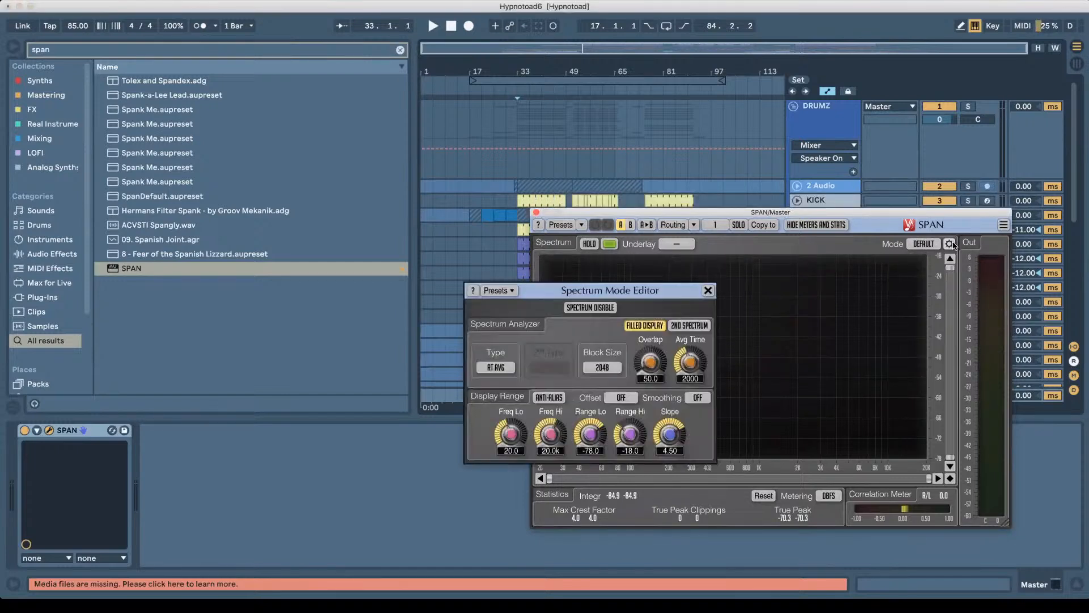
{"action": "left_click", "coordinate": [697, 398]}
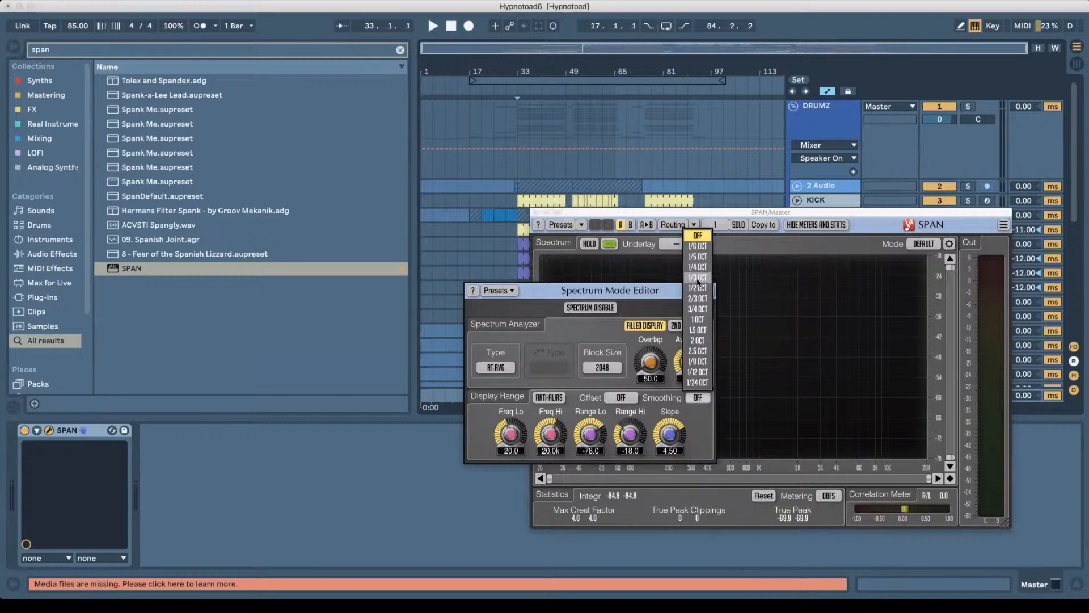
{"action": "left_click", "coordinate": [699, 278]}
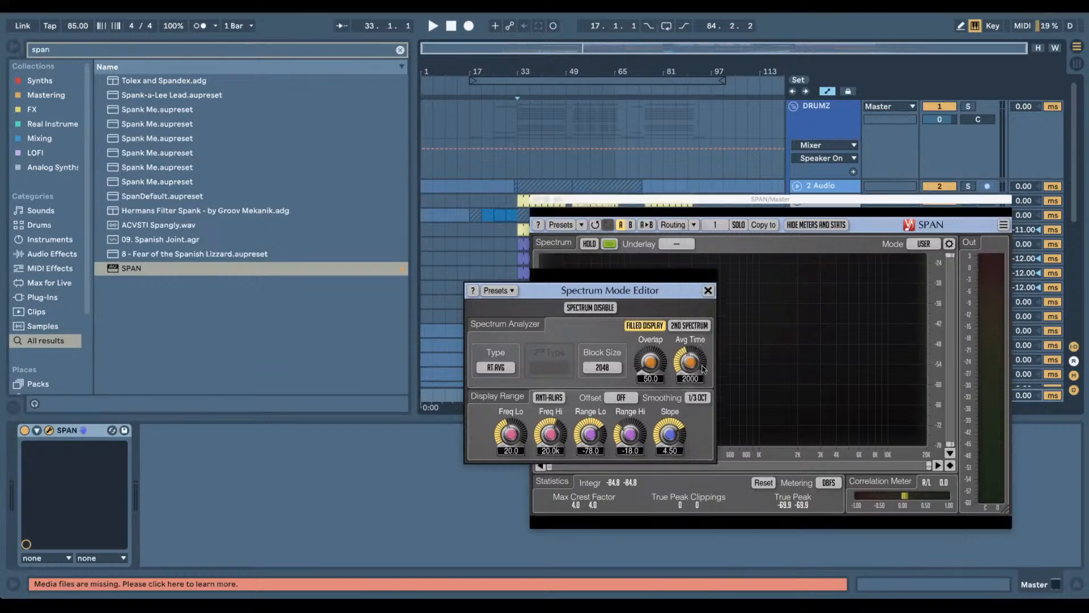
Move the Spectrum Mode Editor and the SPAN window apart and play the arrangement from bar 33 to watch the spectrum.
{"action": "left_click_drag", "start_coordinate": [610, 290], "coordinate": [904, 426]}
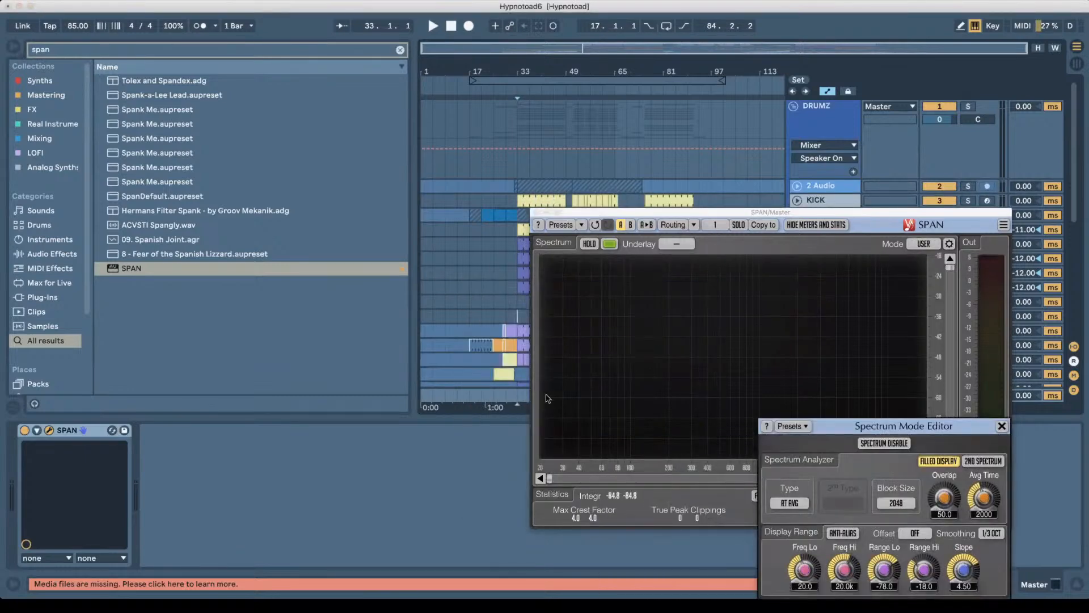
{"action": "left_click_drag", "start_coordinate": [636, 211], "coordinate": [716, 106]}
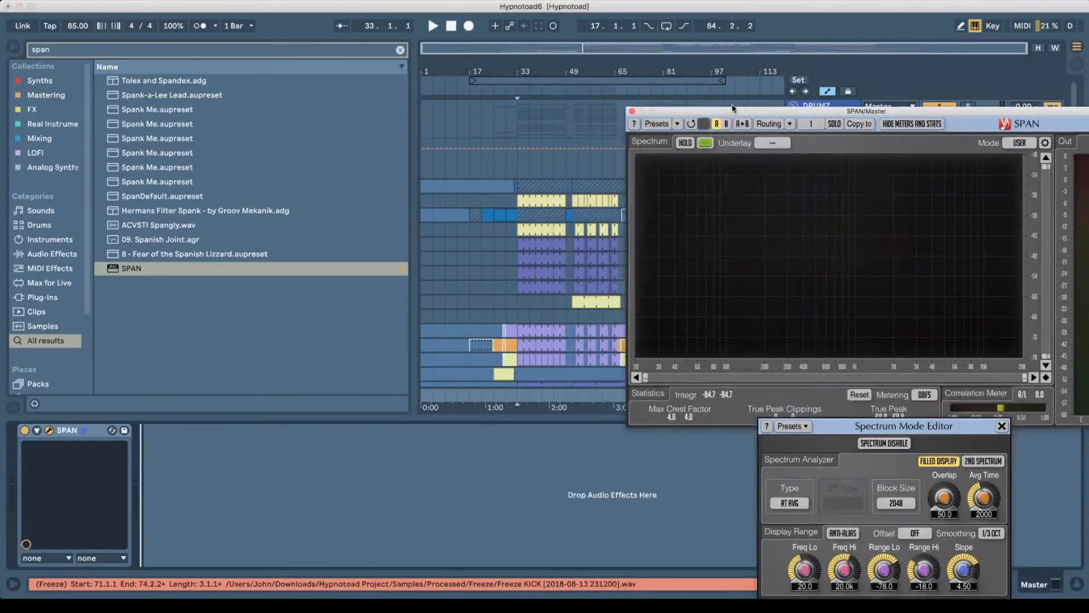
{"action": "key", "text": "space"}
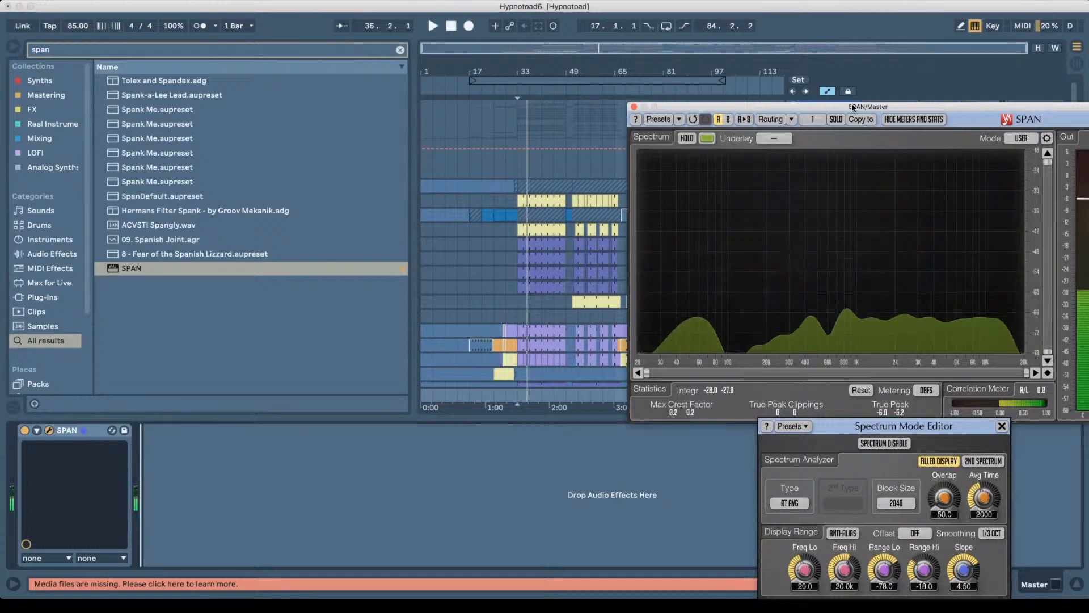
{"action": "left_click_drag", "start_coordinate": [853, 106], "coordinate": [839, 72]}
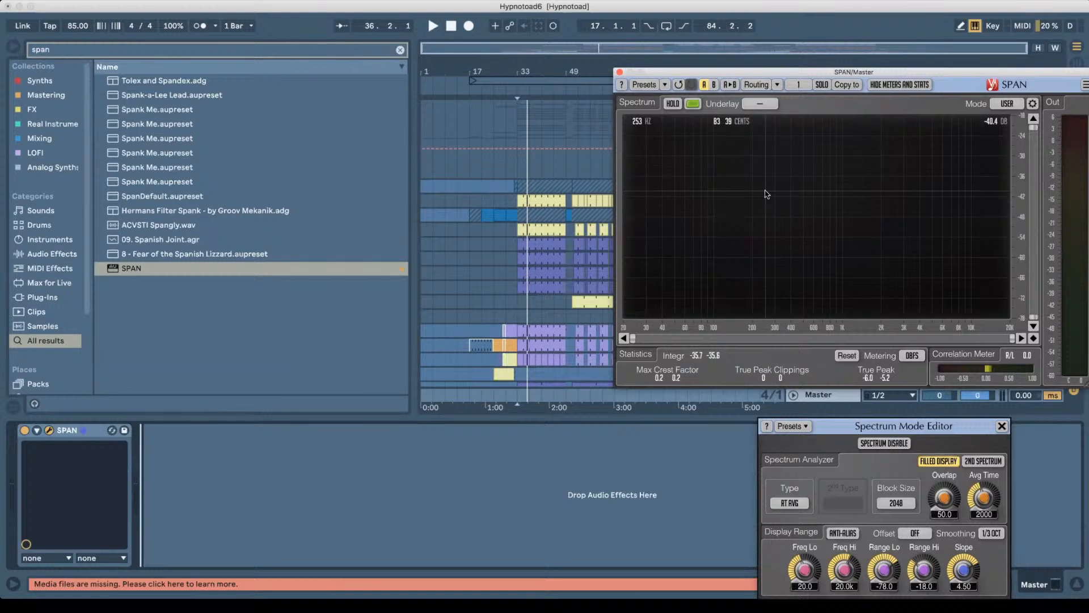
Search the browser for "spectrum", load the Spectrum device after SPAN on the Master track, and play briefly to compare both analyzers.
{"action": "left_click", "coordinate": [486, 457]}
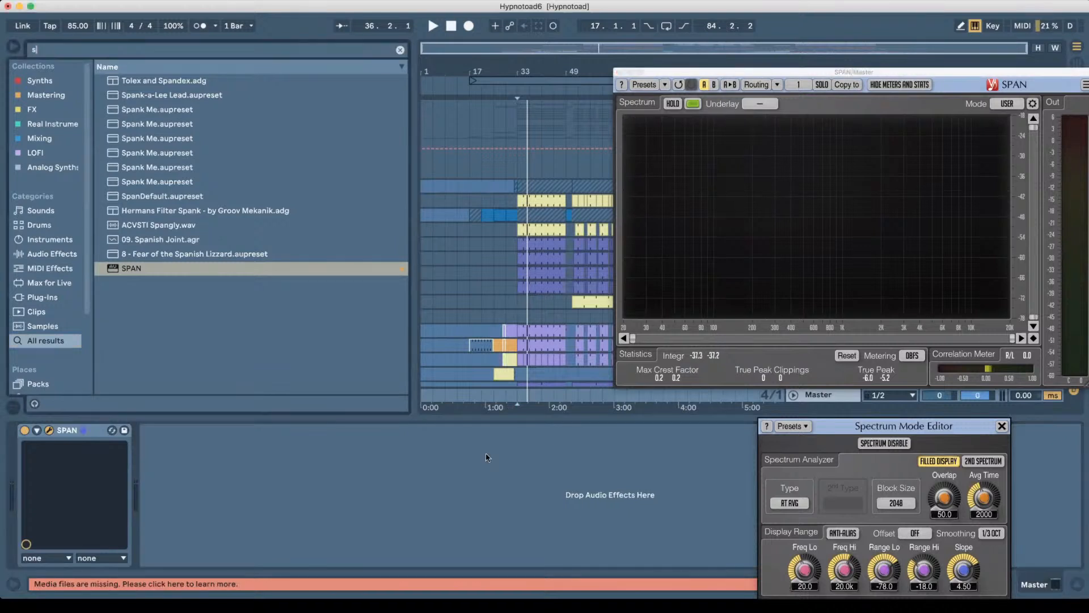
{"action": "key", "text": "super+f"}
{"action": "type", "text": "spectrum"}
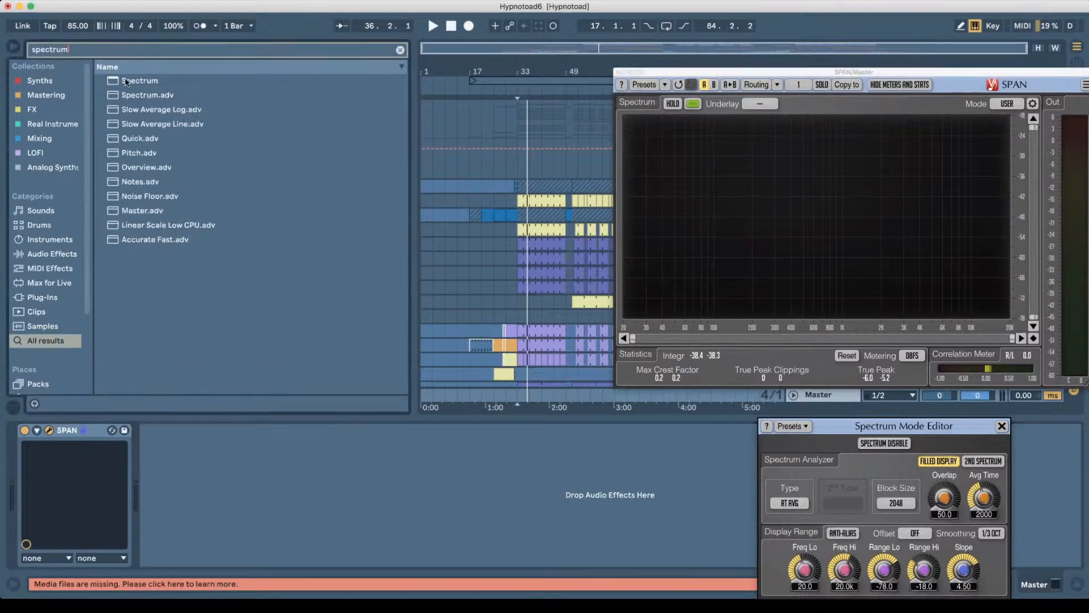
{"action": "left_click_drag", "start_coordinate": [127, 81], "coordinate": [292, 419]}
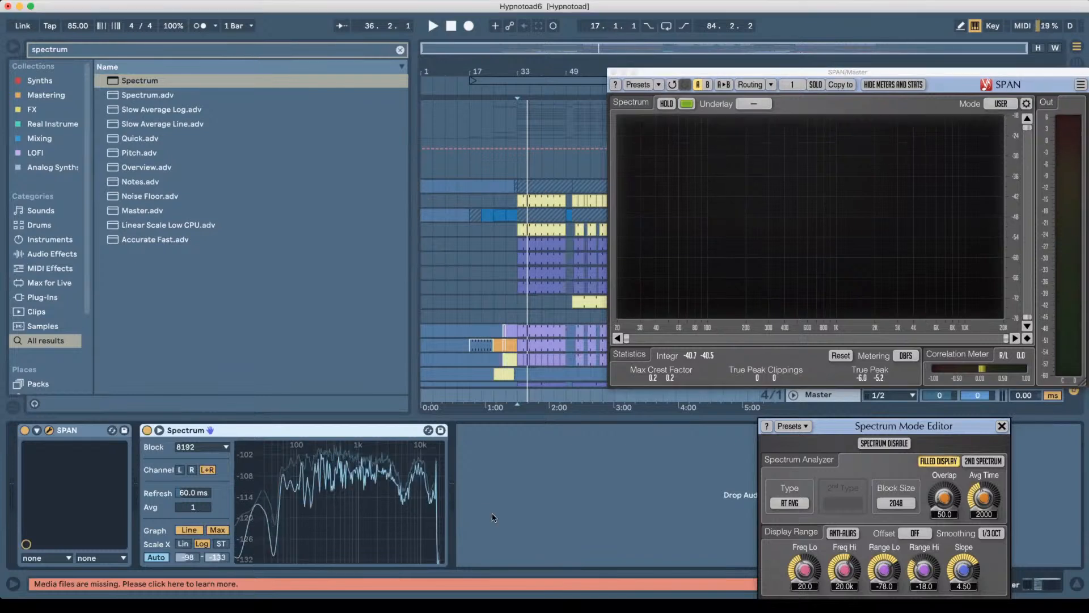
{"action": "key", "text": "space"}
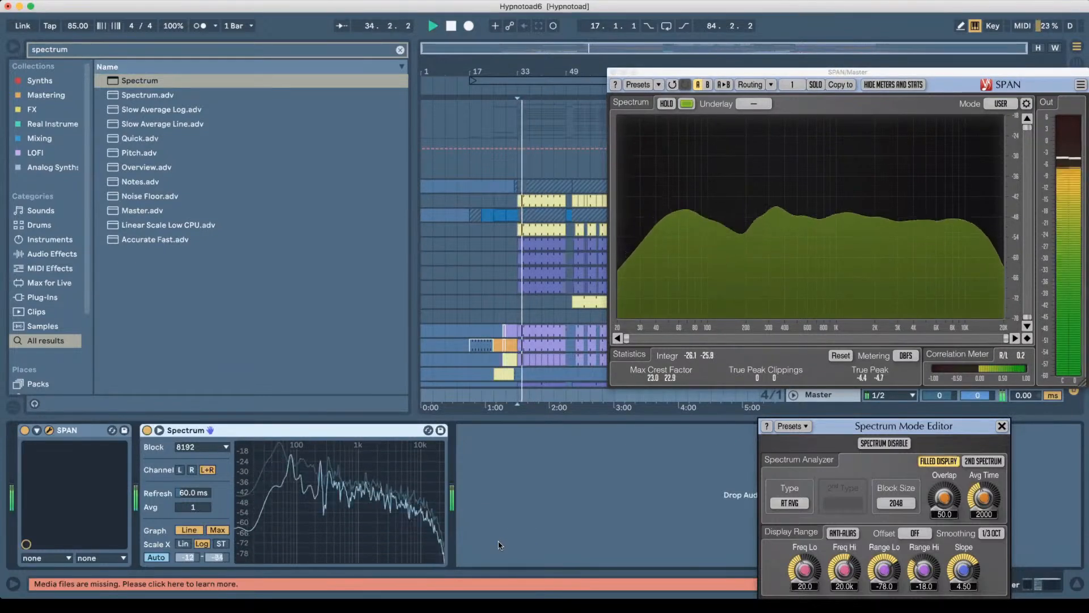
{"action": "key", "text": "space"}
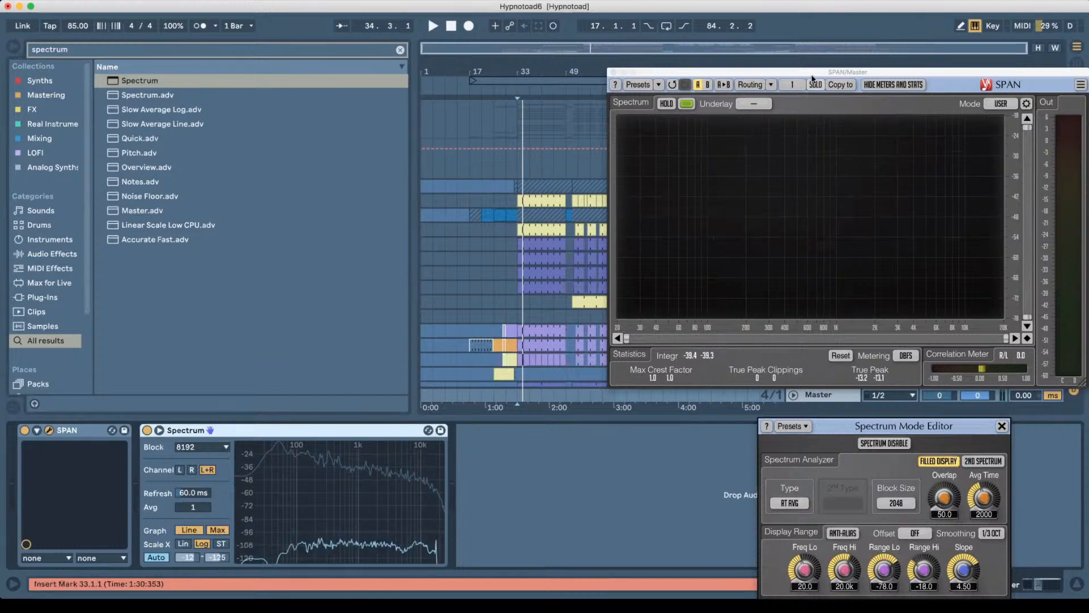
Move the SPAN window clear and delete the Spectrum device from the Master track.
{"action": "left_click_drag", "start_coordinate": [814, 74], "coordinate": [748, 91]}
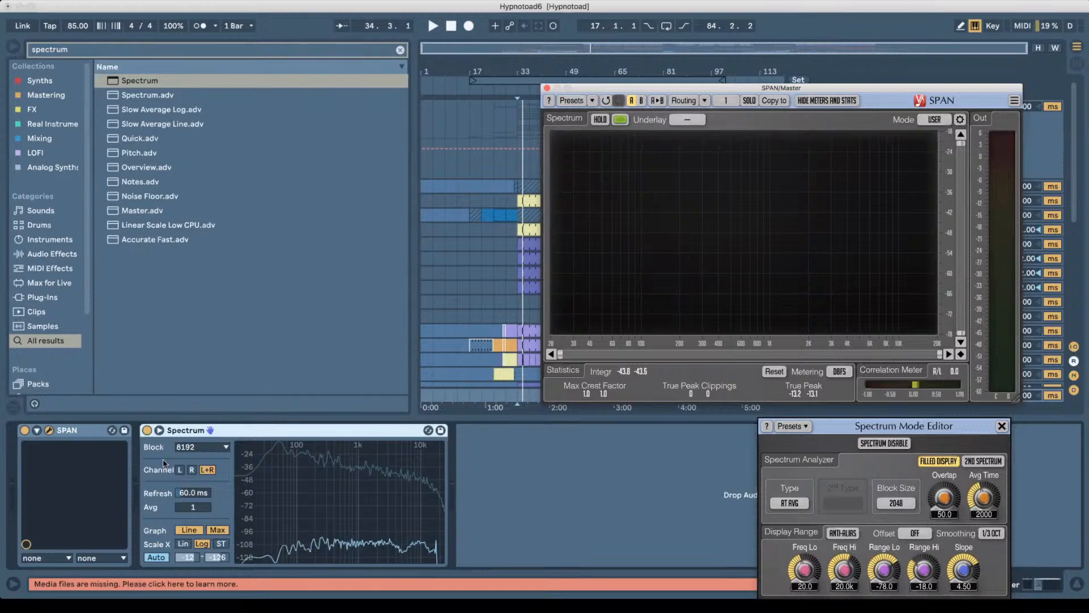
{"action": "left_click", "coordinate": [242, 432]}
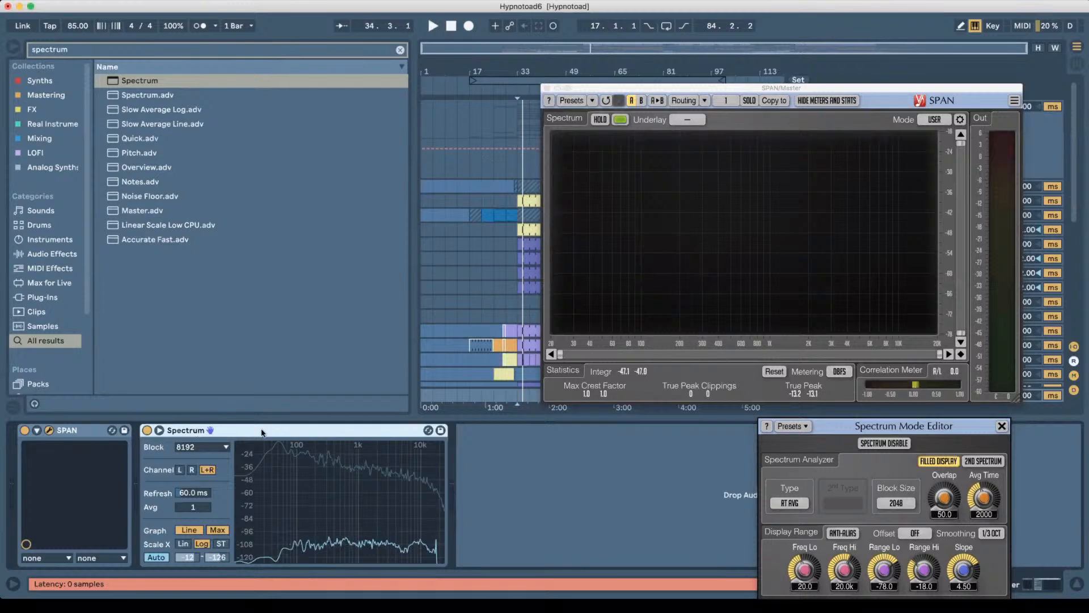
{"action": "left_click_drag", "start_coordinate": [809, 89], "coordinate": [824, 95]}
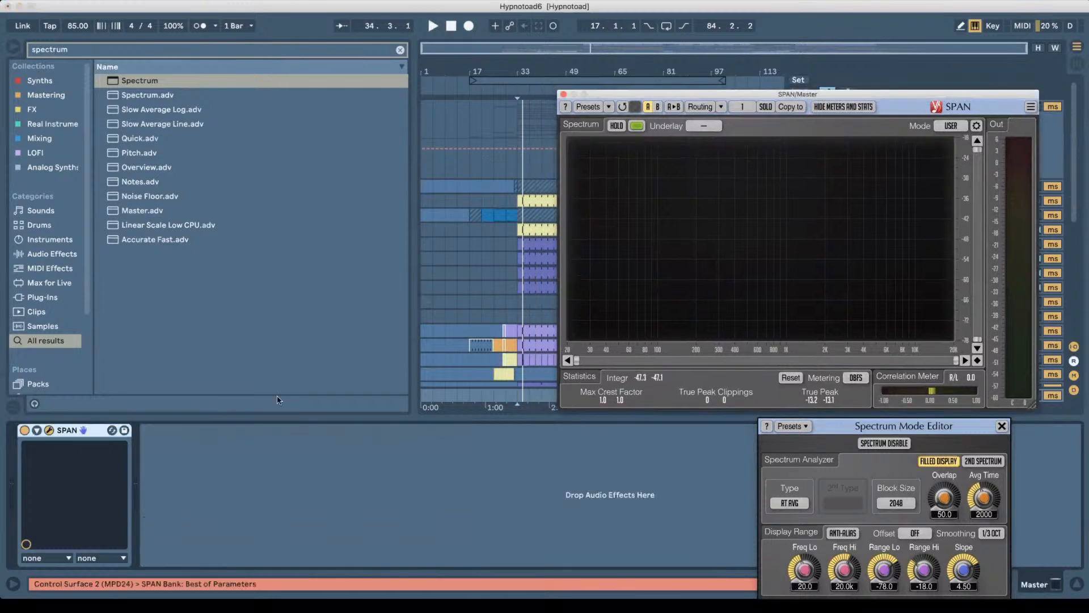
{"action": "key", "text": "Delete"}
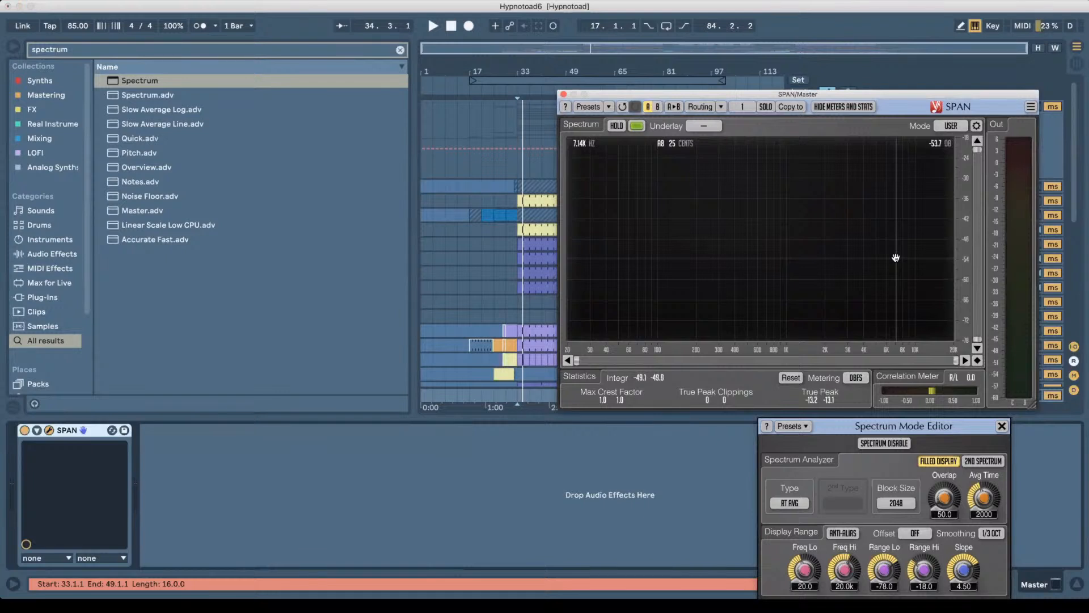
Play the arrangement from bar 33 to check the SPAN spectrum, and remove SPAN from the Master track.
{"action": "left_click", "coordinate": [659, 455]}
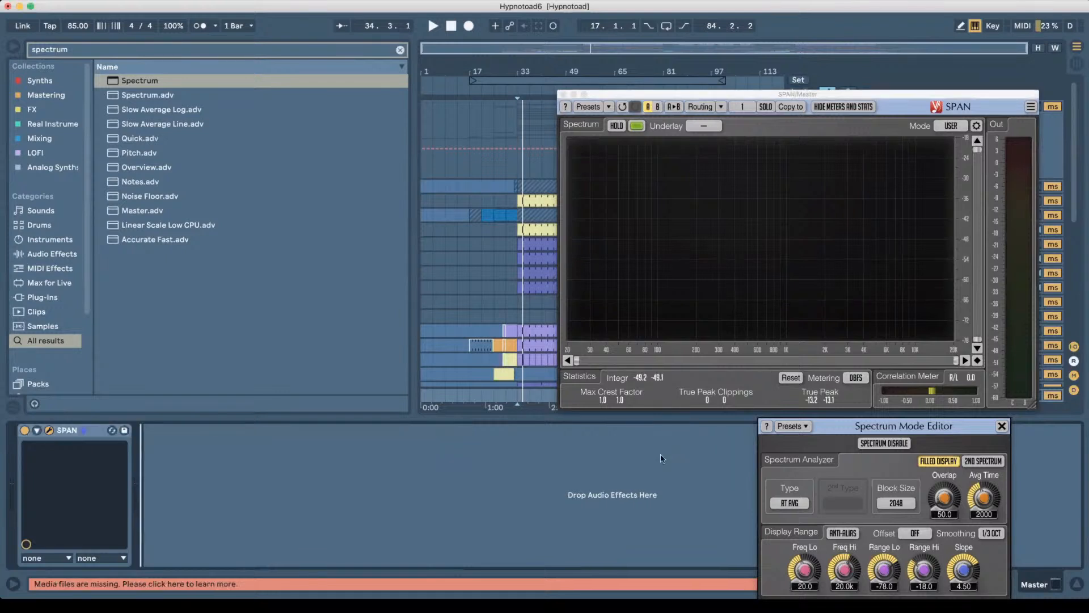
{"action": "key", "text": "space"}
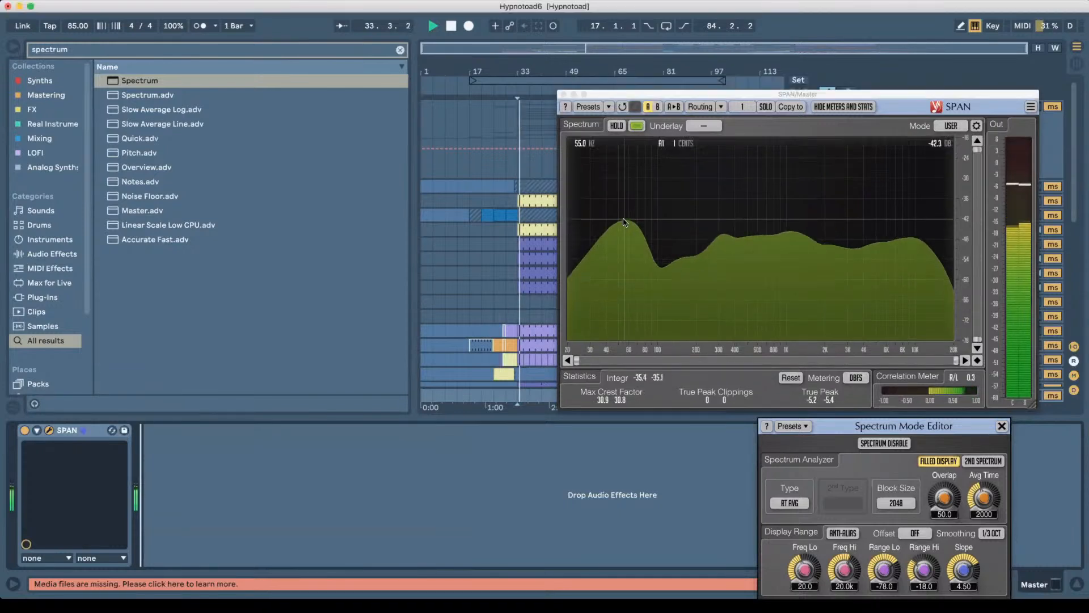
{"action": "key", "text": "space"}
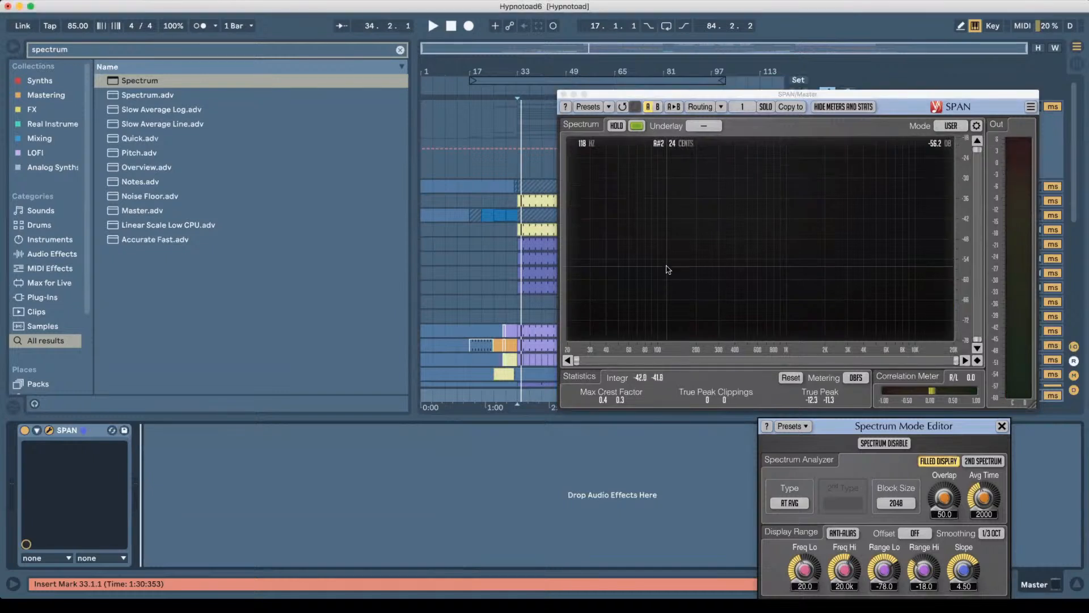
{"action": "left_click", "coordinate": [563, 94]}
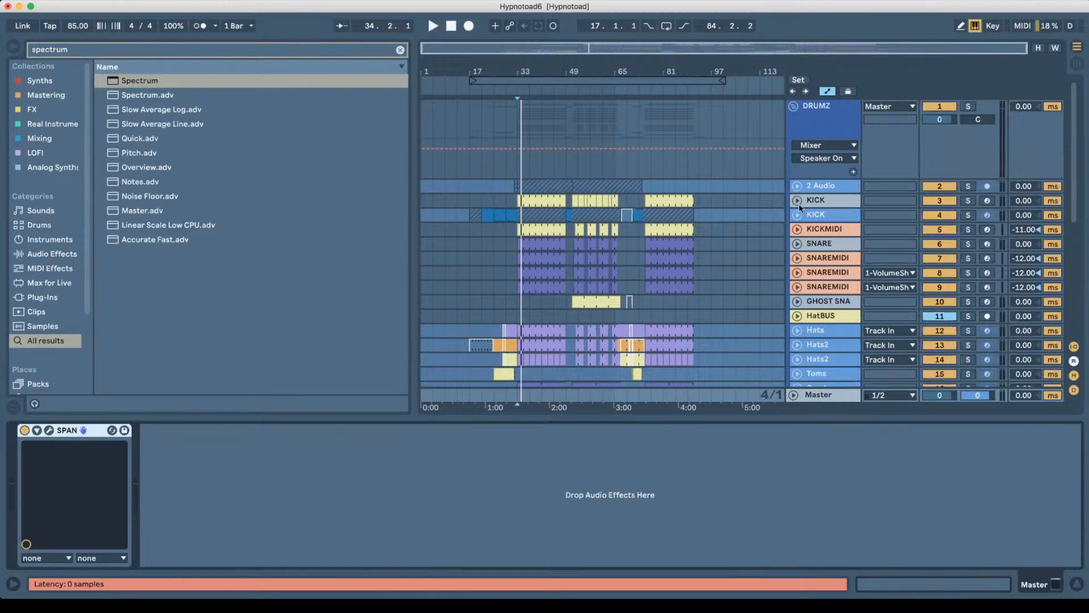
{"action": "key", "text": "Delete"}
View the device chains of the SNARE track, the KICK track and the BASS group.
{"action": "left_click", "coordinate": [818, 245]}
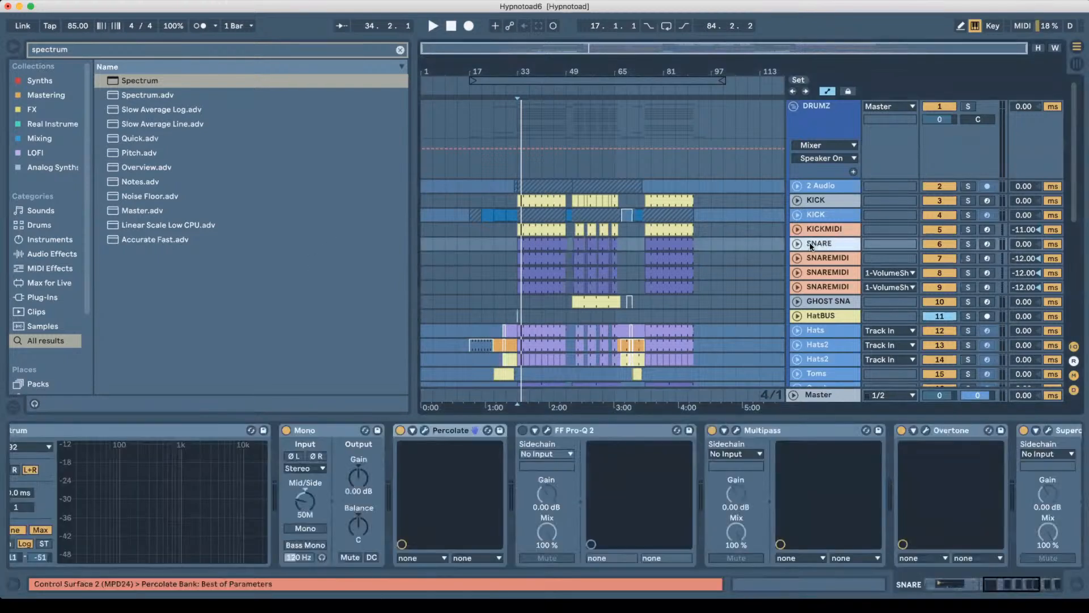
{"action": "left_click", "coordinate": [815, 203]}
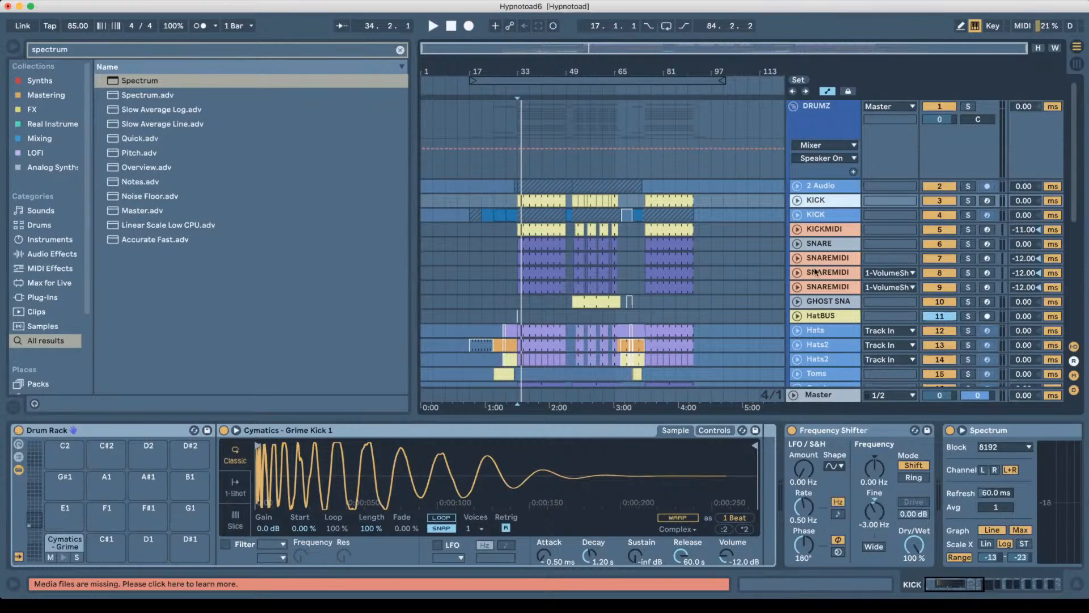
{"action": "scroll", "coordinate": [810, 278], "scroll_direction": "down", "scroll_amount": 4}
{"action": "left_click", "coordinate": [808, 345]}
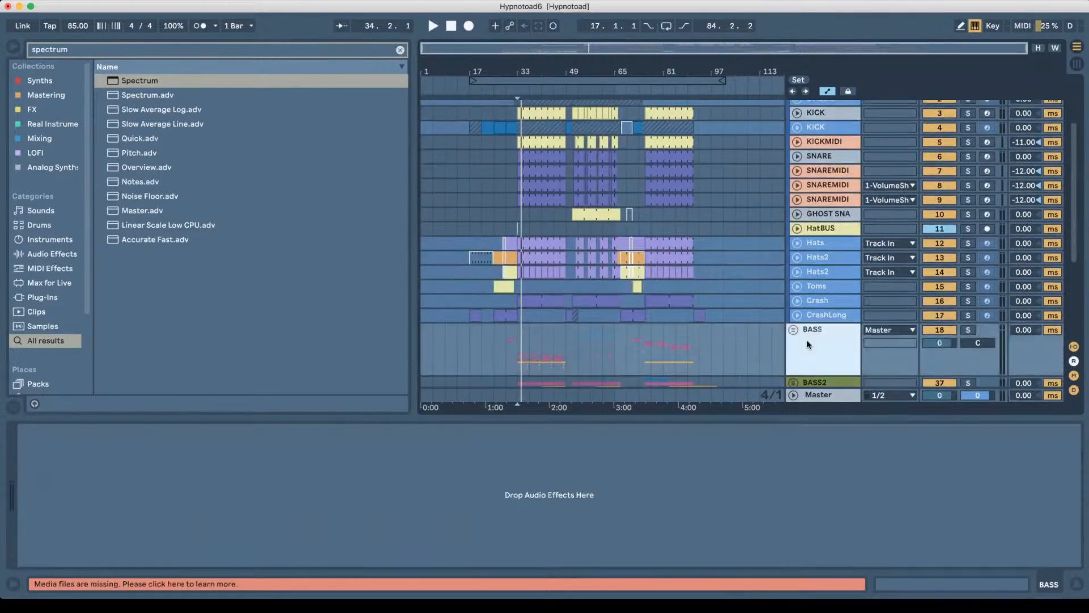
{"action": "scroll", "coordinate": [793, 301], "scroll_direction": "up", "scroll_amount": 4}
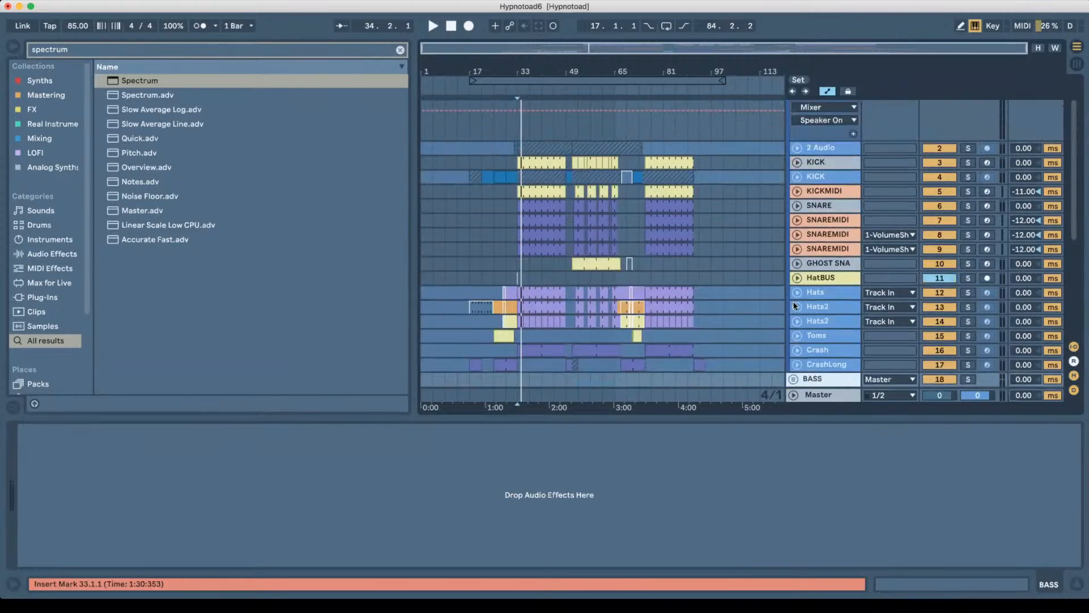
Examine the first KICK track's device chain from the Drum Rack through to Kickbox, Multipass and Overtone.
{"action": "left_click", "coordinate": [823, 201]}
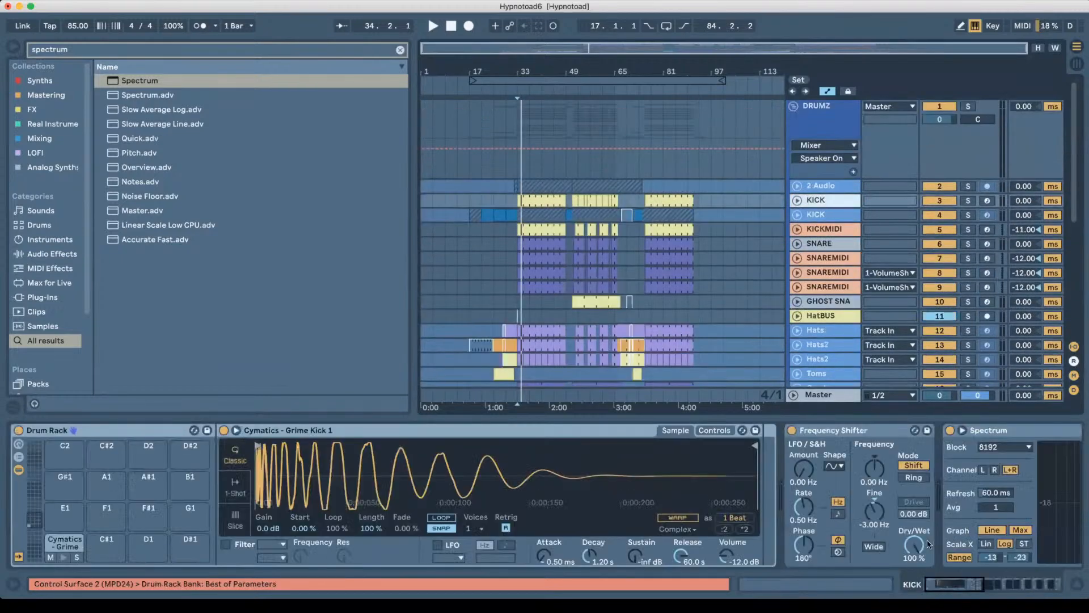
{"action": "left_click_drag", "start_coordinate": [972, 584], "coordinate": [1009, 584]}
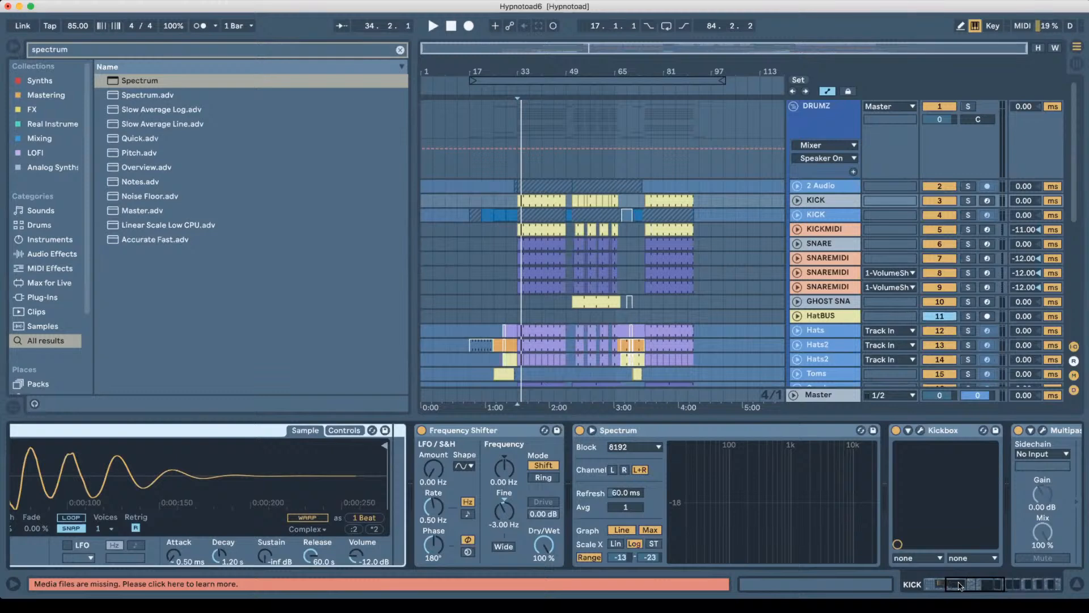
{"action": "left_click_drag", "start_coordinate": [961, 586], "coordinate": [975, 586]}
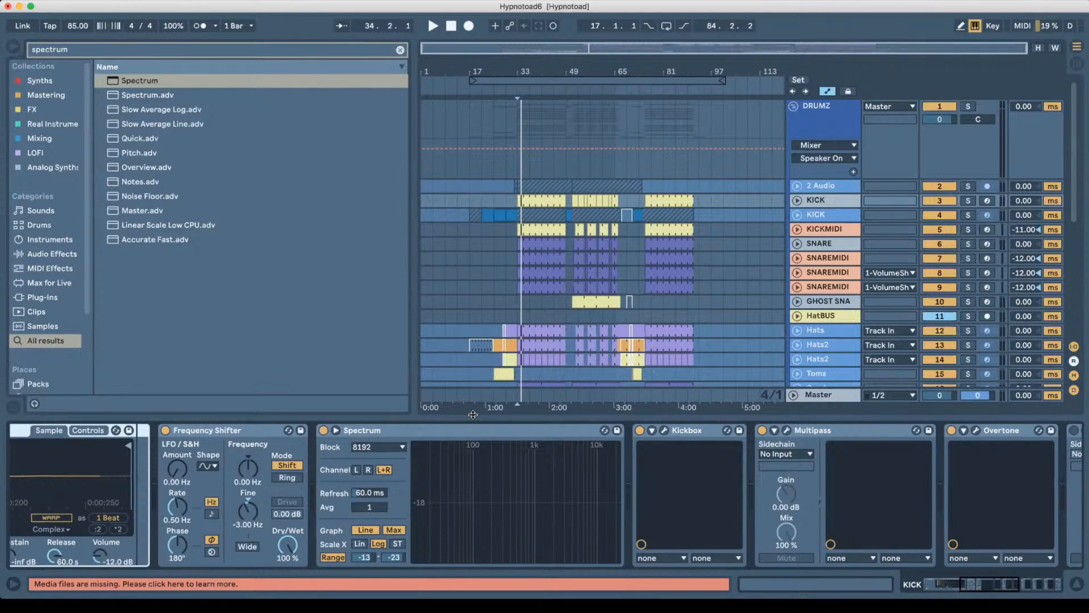
Search the browser for "pro l 2" and load the FF Pro-L 2 limiter onto the Master track.
{"action": "left_click", "coordinate": [820, 396]}
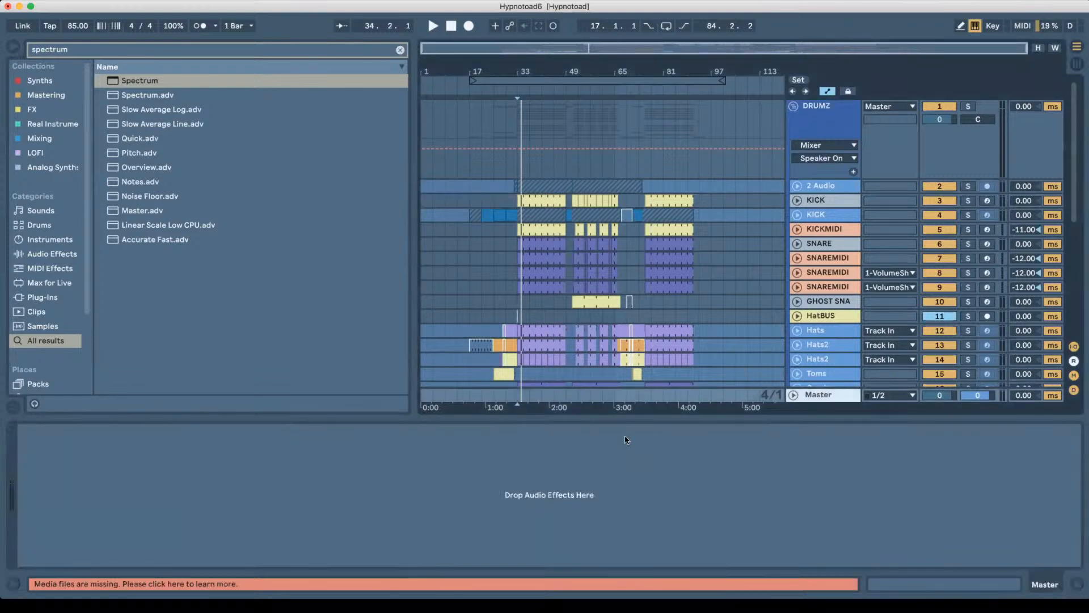
{"action": "key", "text": "super+f"}
{"action": "type", "text": "pro l 2"}
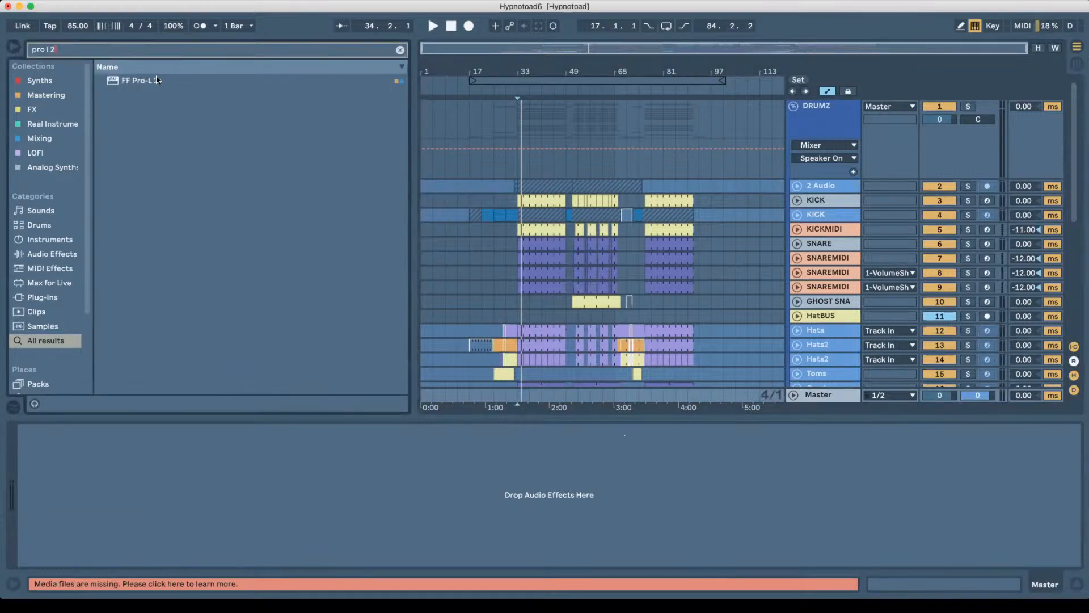
{"action": "left_click_drag", "start_coordinate": [157, 81], "coordinate": [336, 498]}
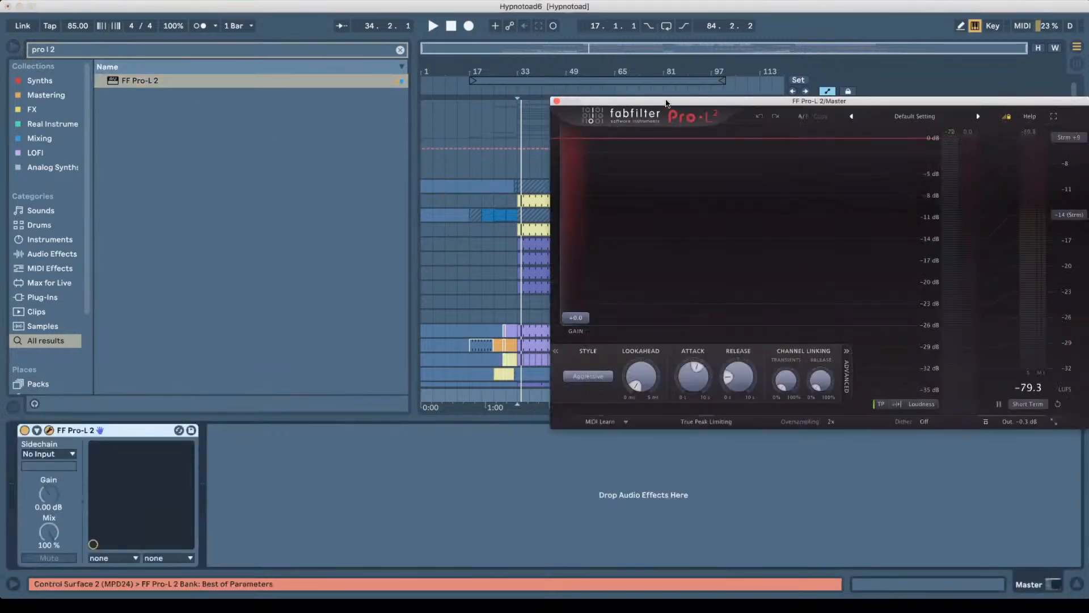
Reposition the Pro-L 2 window and check the limiter's output level and device latency.
{"action": "left_click_drag", "start_coordinate": [672, 105], "coordinate": [316, 181]}
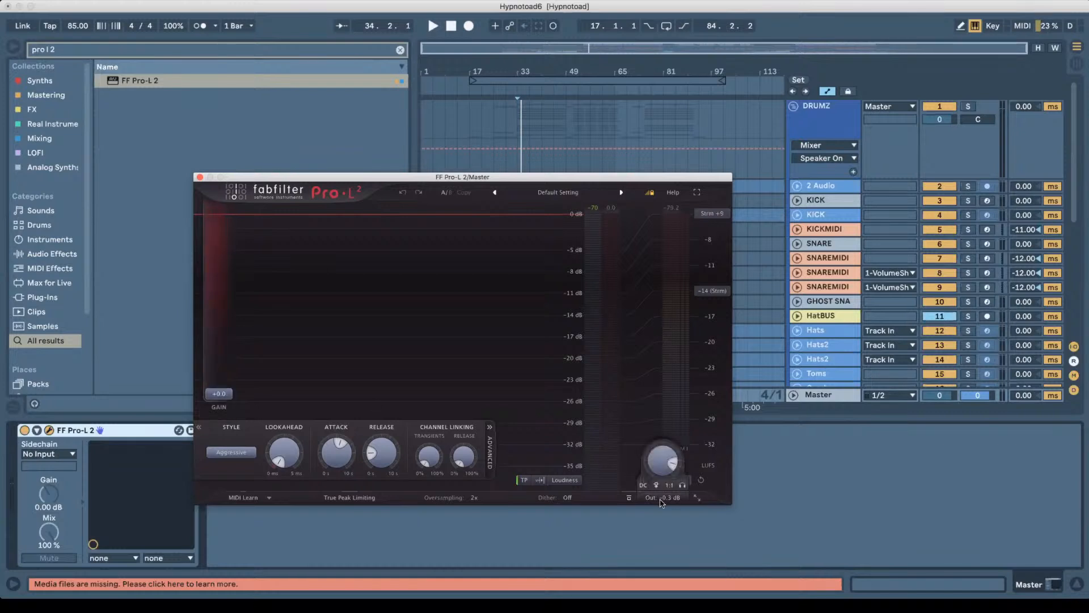
{"action": "mouse_move", "coordinate": [663, 499]}
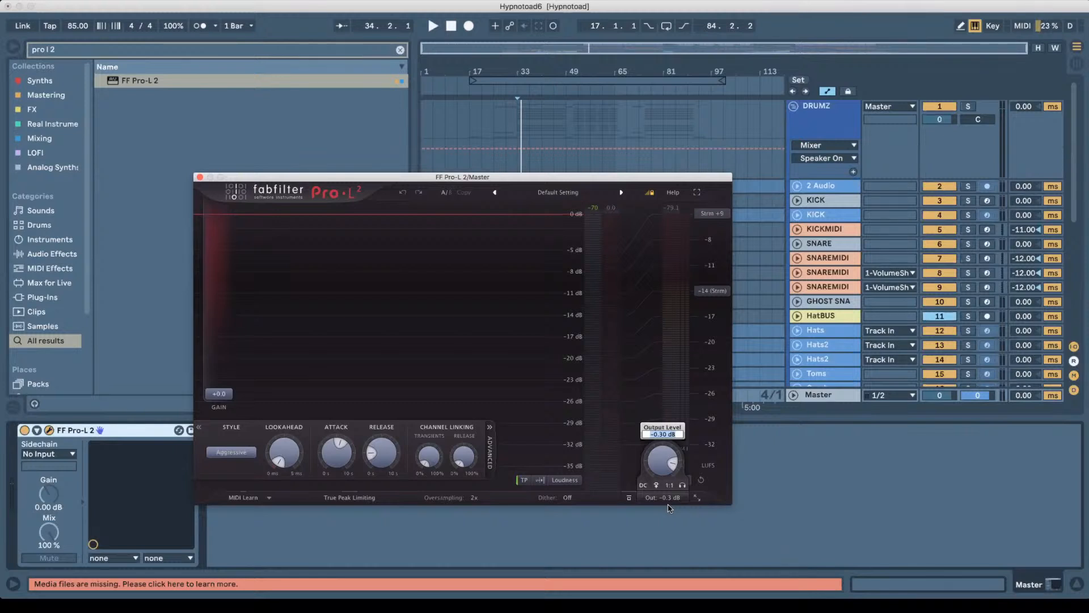
{"action": "left_click", "coordinate": [834, 492]}
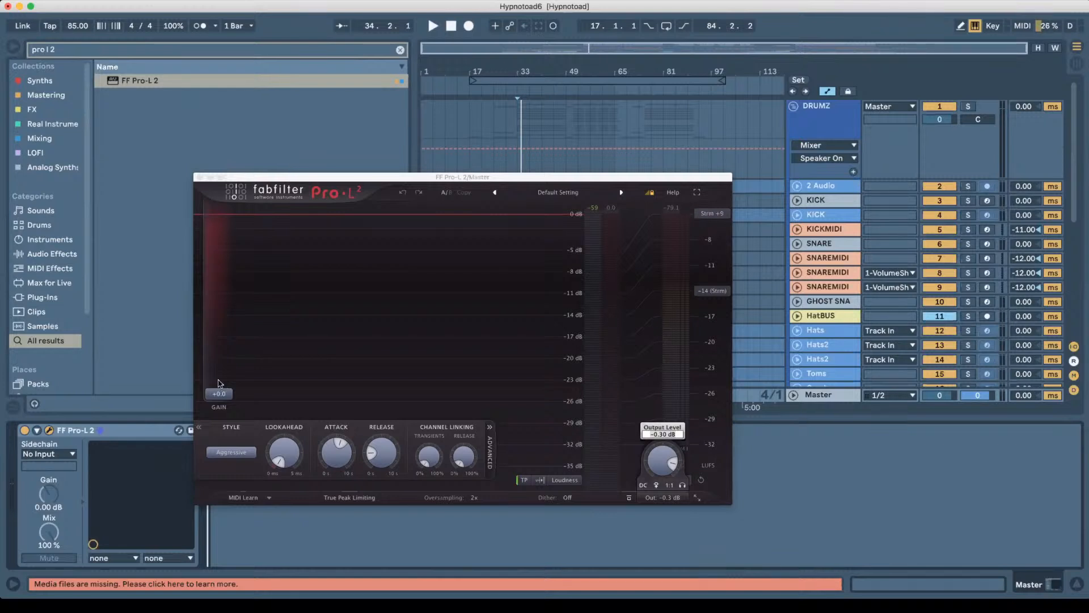
{"action": "left_click", "coordinate": [102, 431]}
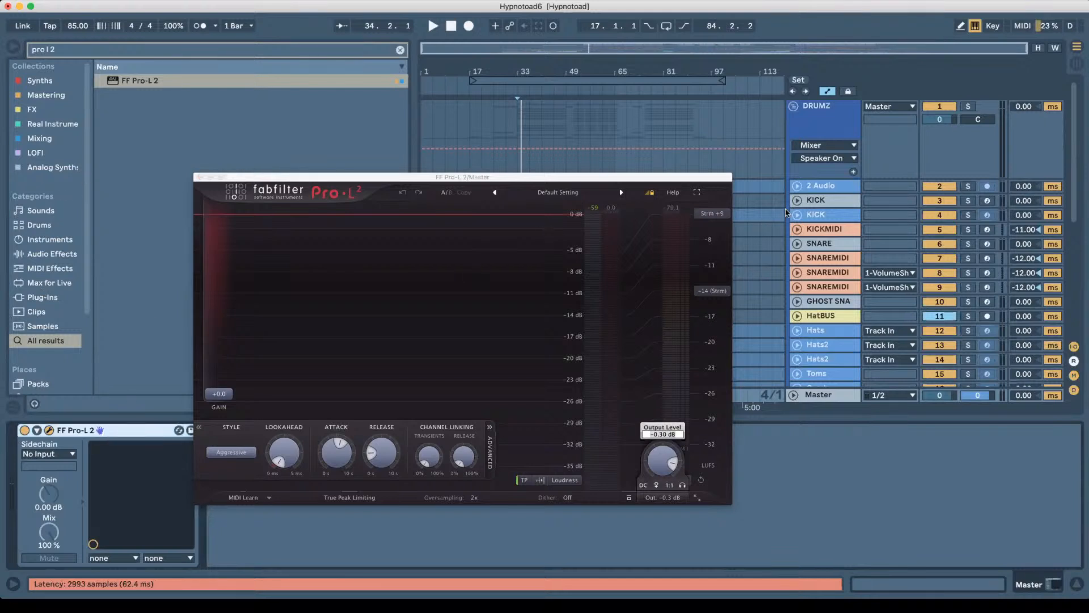
Check the Frequency Shifter on the first KICK track and view the device chain through to its last effect.
{"action": "left_click", "coordinate": [829, 201]}
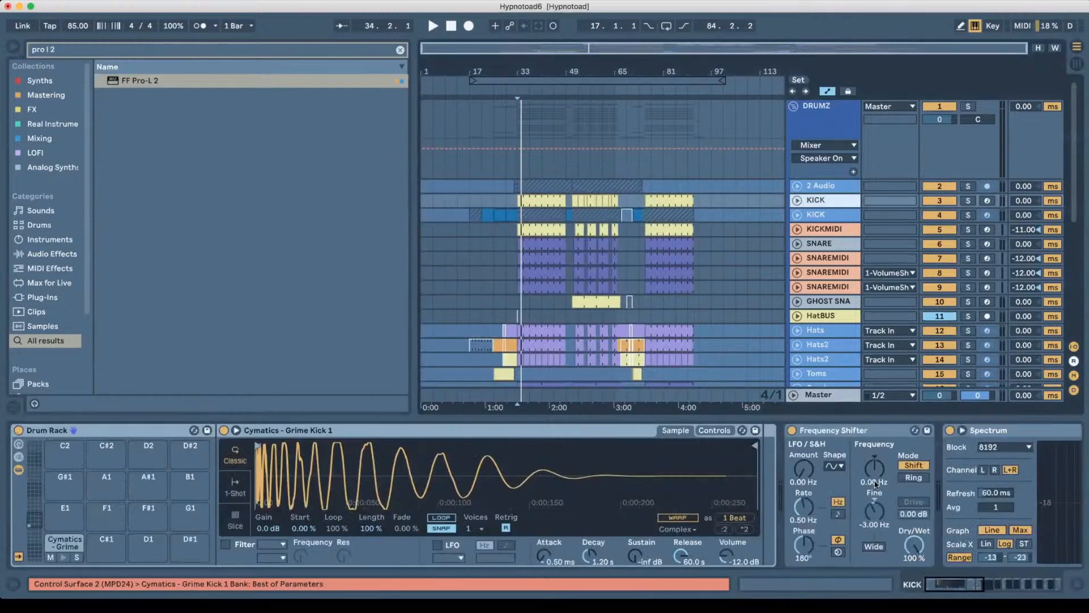
{"action": "left_click_drag", "start_coordinate": [967, 585], "coordinate": [986, 585]}
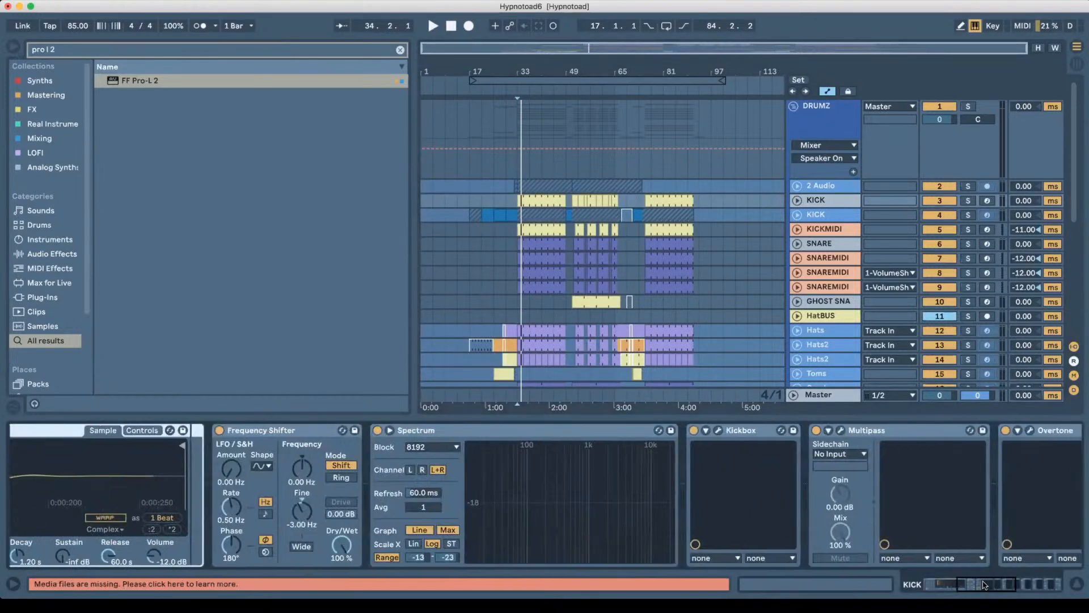
{"action": "left_click", "coordinate": [333, 433]}
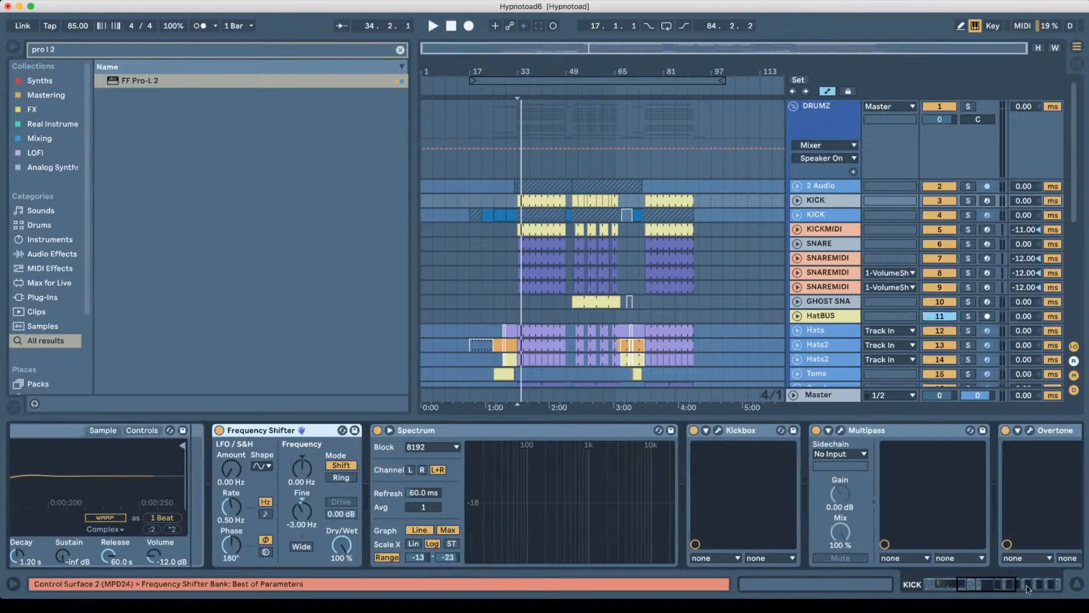
{"action": "left_click", "coordinate": [1040, 590]}
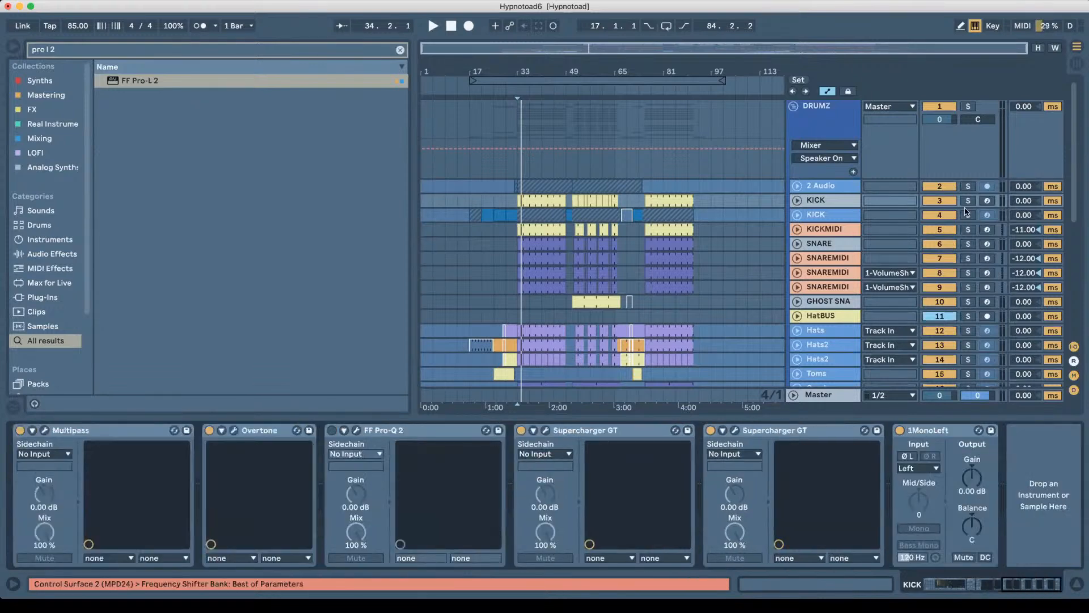
Solo the first KICK track, select its section from bar 33 to bar 49, and play it while viewing the Spectrum's input.
{"action": "left_click", "coordinate": [967, 200]}
{"action": "left_click", "coordinate": [567, 205]}
{"action": "left_click", "coordinate": [551, 202]}
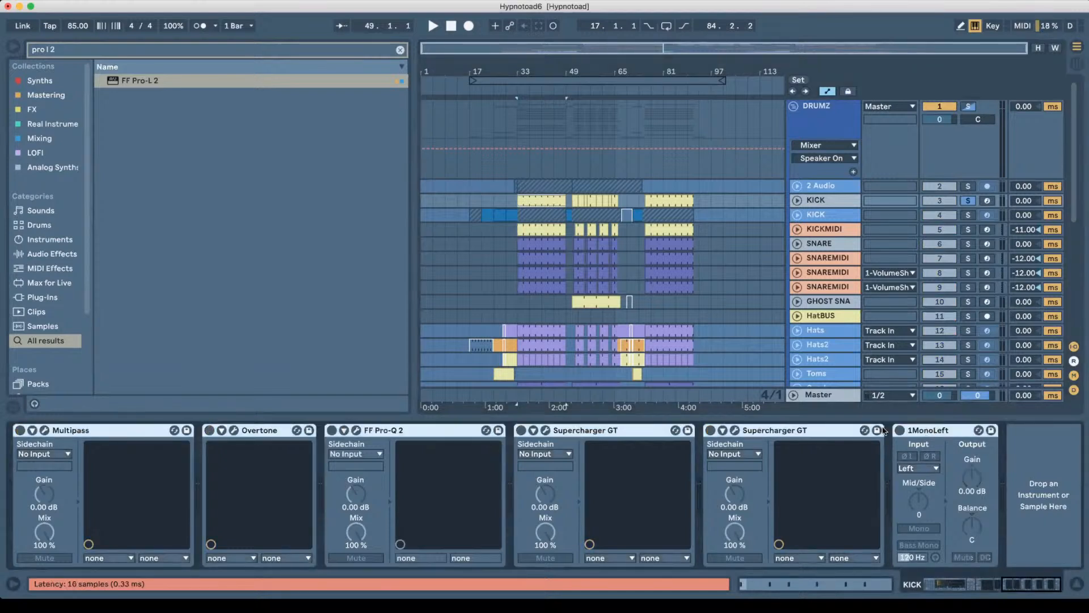
{"action": "key", "text": "space"}
{"action": "left_click_drag", "start_coordinate": [1040, 591], "coordinate": [1032, 590]}
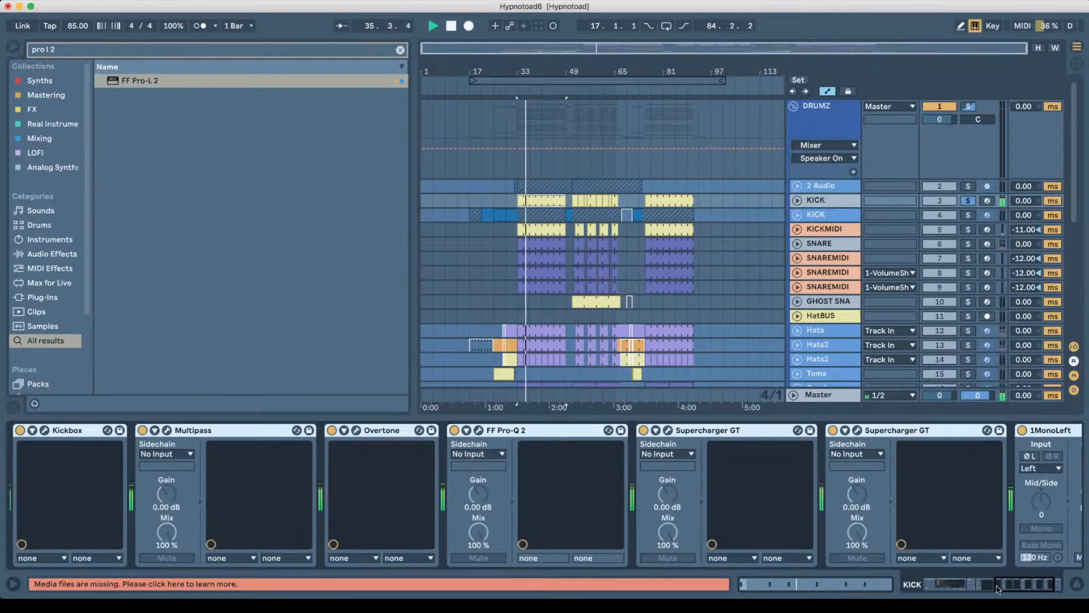
{"action": "left_click_drag", "start_coordinate": [1002, 587], "coordinate": [964, 587]}
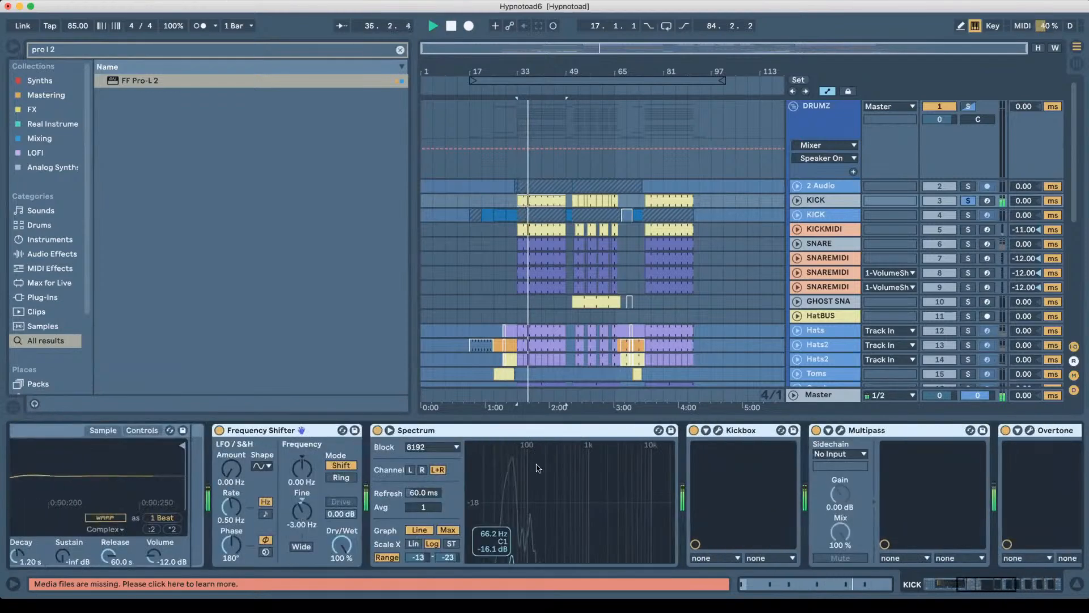
{"action": "key", "text": "space"}
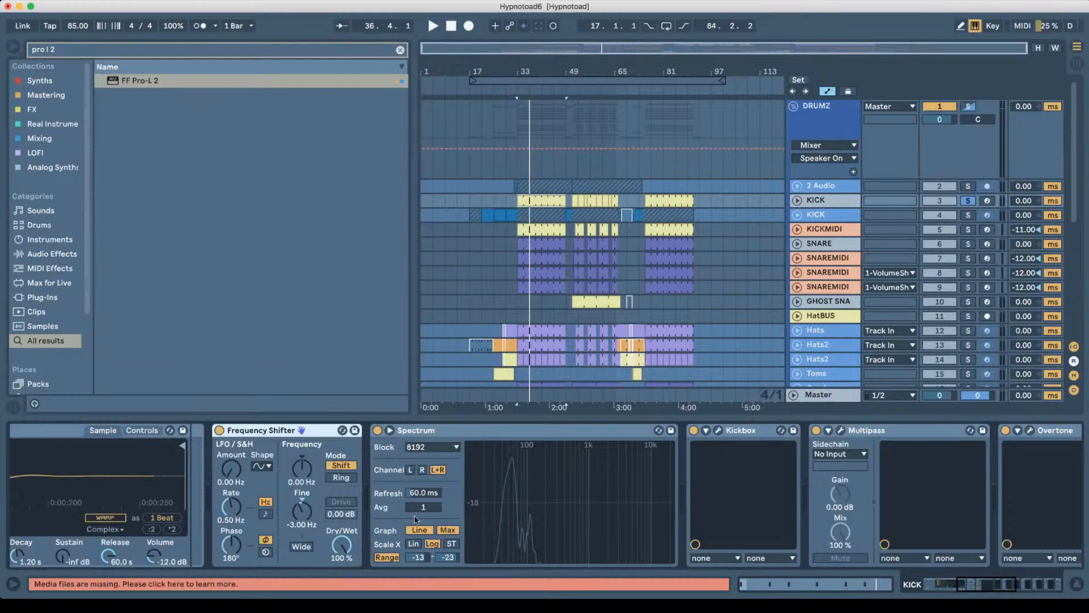
Expand the KICK track's Spectrum display, enlarge it, and play the kick to check its fundamental frequency peak.
{"action": "double_click", "coordinate": [512, 462]}
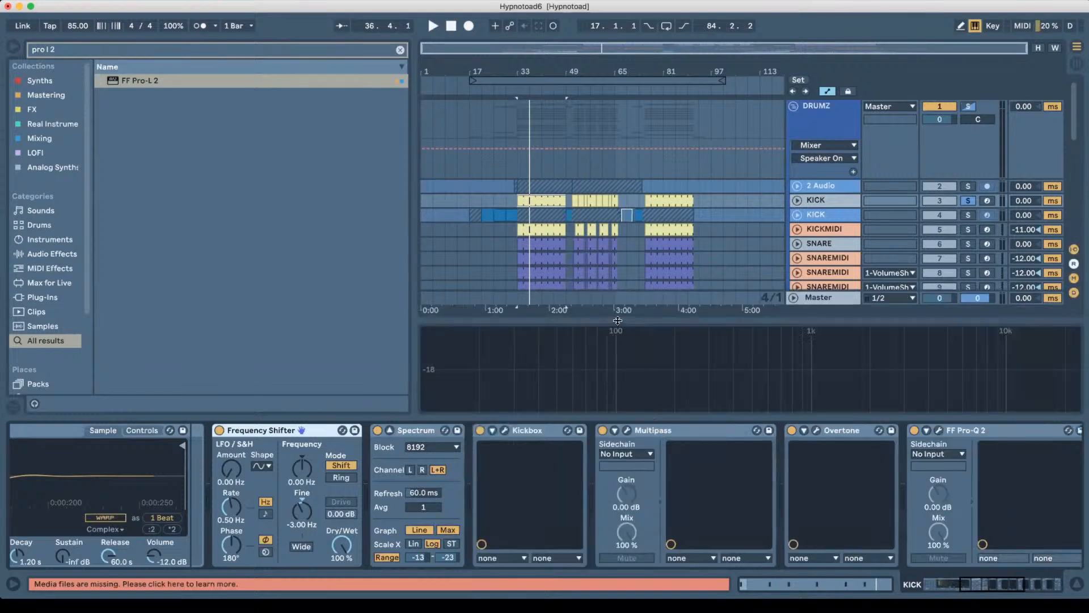
{"action": "left_click_drag", "start_coordinate": [617, 321], "coordinate": [636, 249]}
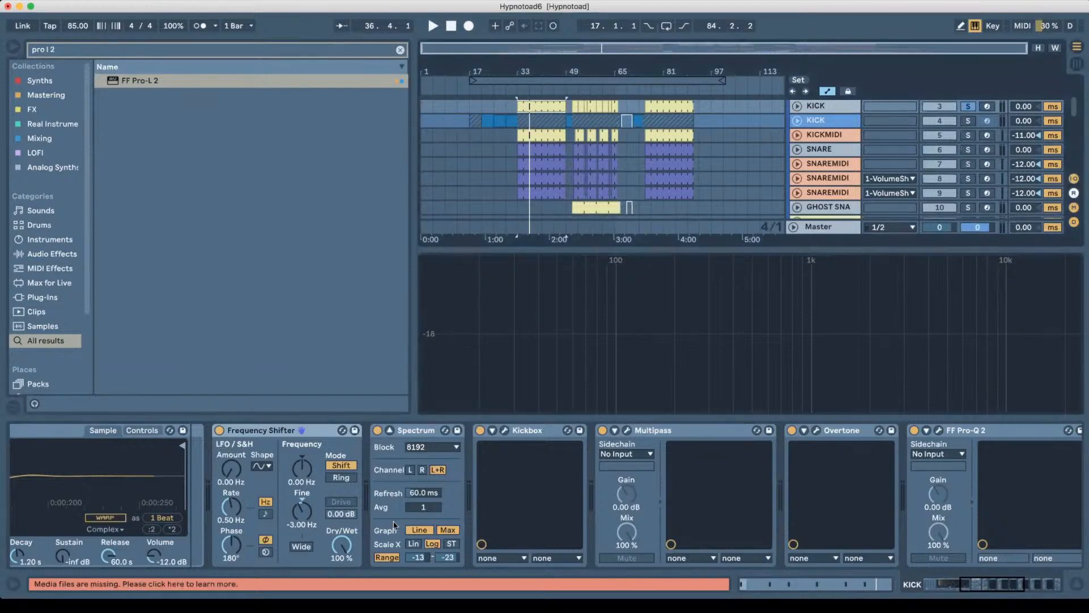
{"action": "key", "text": "space"}
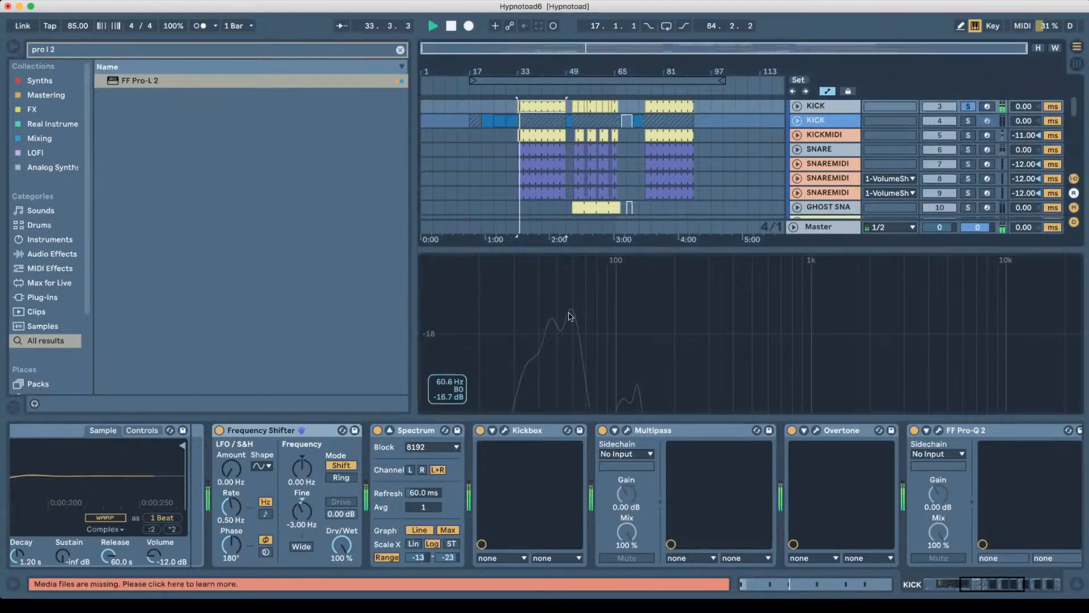
{"action": "key", "text": "space"}
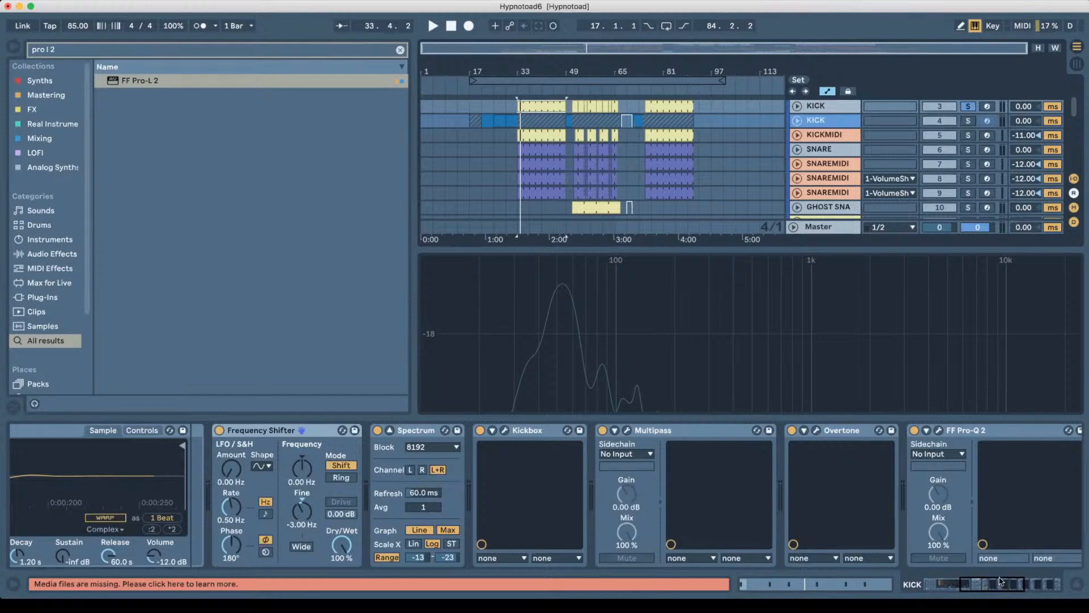
Try transposing the Cymatics - Grime Kick 1 sample down to -13 st while the kick plays.
{"action": "left_click_drag", "start_coordinate": [1000, 580], "coordinate": [959, 581]}
{"action": "left_click", "coordinate": [719, 432]}
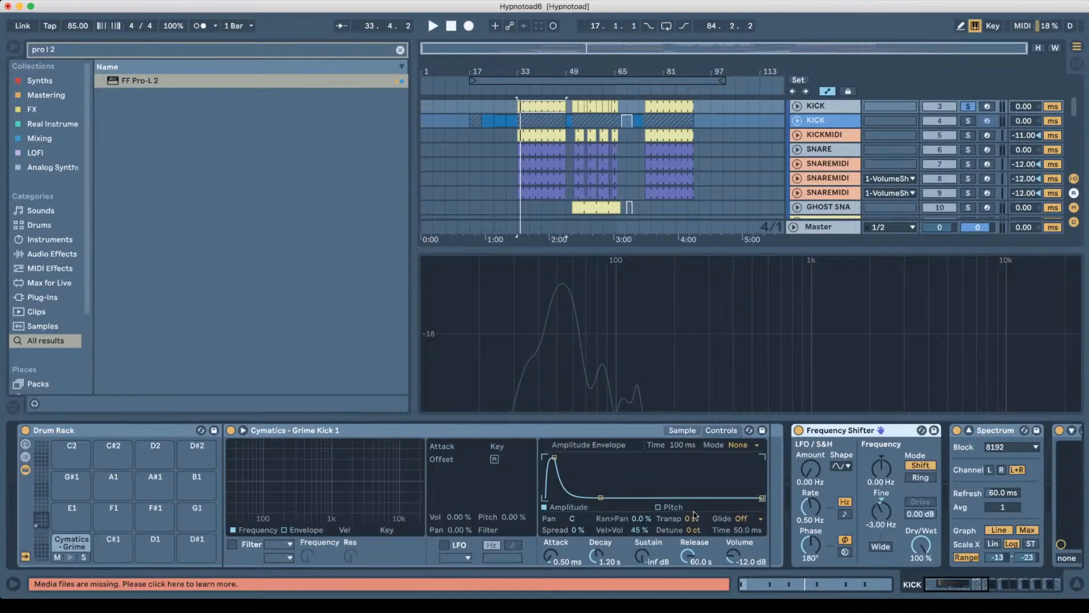
{"action": "key", "text": "space"}
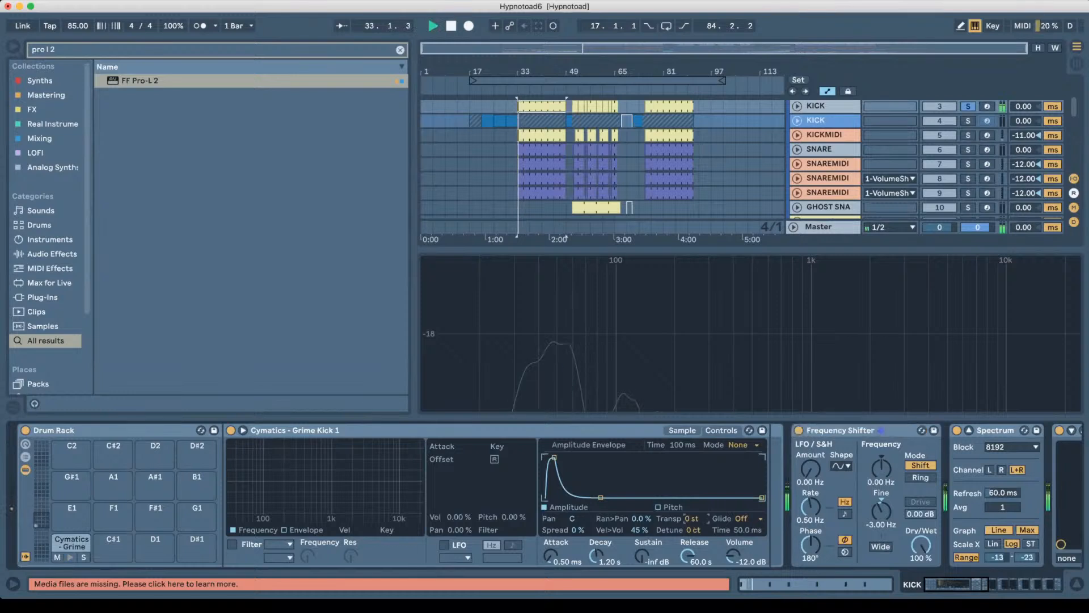
{"action": "left_click_drag", "start_coordinate": [692, 522], "coordinate": [692, 556]}
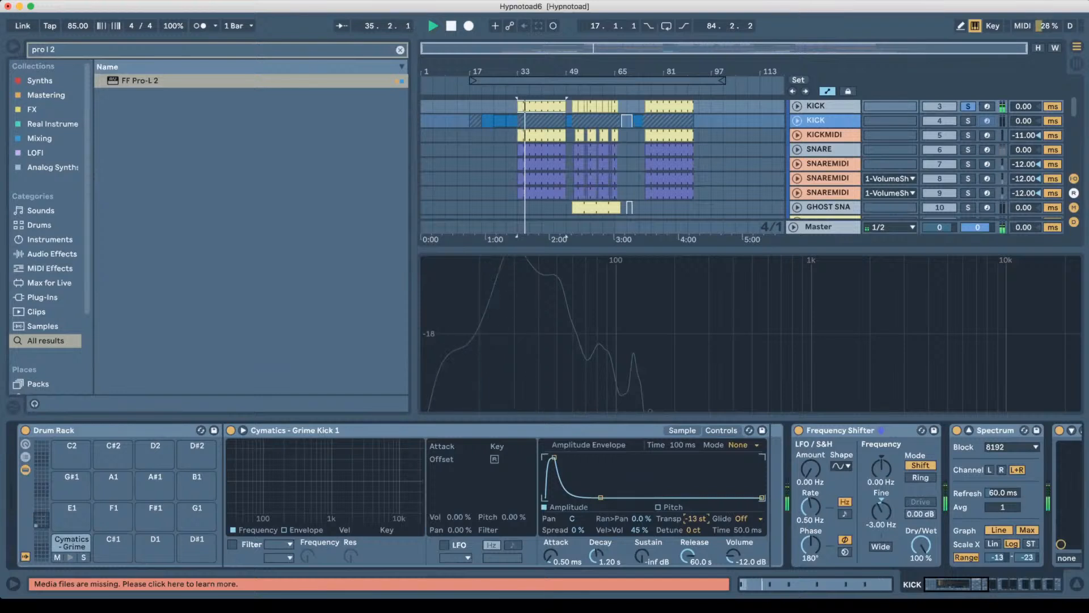
{"action": "key", "text": "space"}
Try transposing the kick sample up to +14 st during playback, and return its transposition to 0 st.
{"action": "left_click_drag", "start_coordinate": [696, 521], "coordinate": [696, 460]}
{"action": "key", "text": "space"}
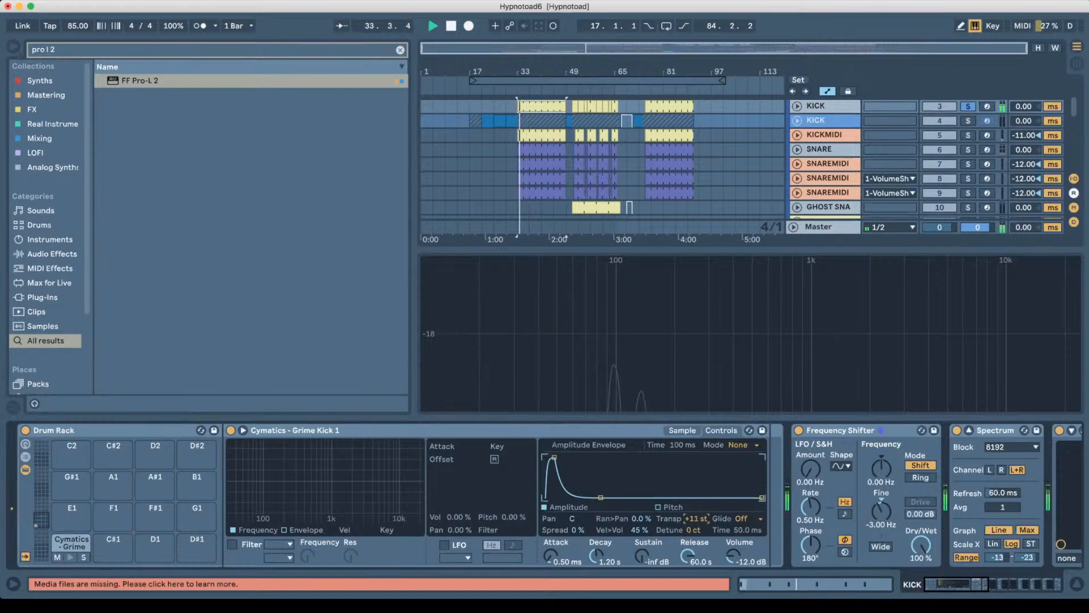
{"action": "key", "text": "space"}
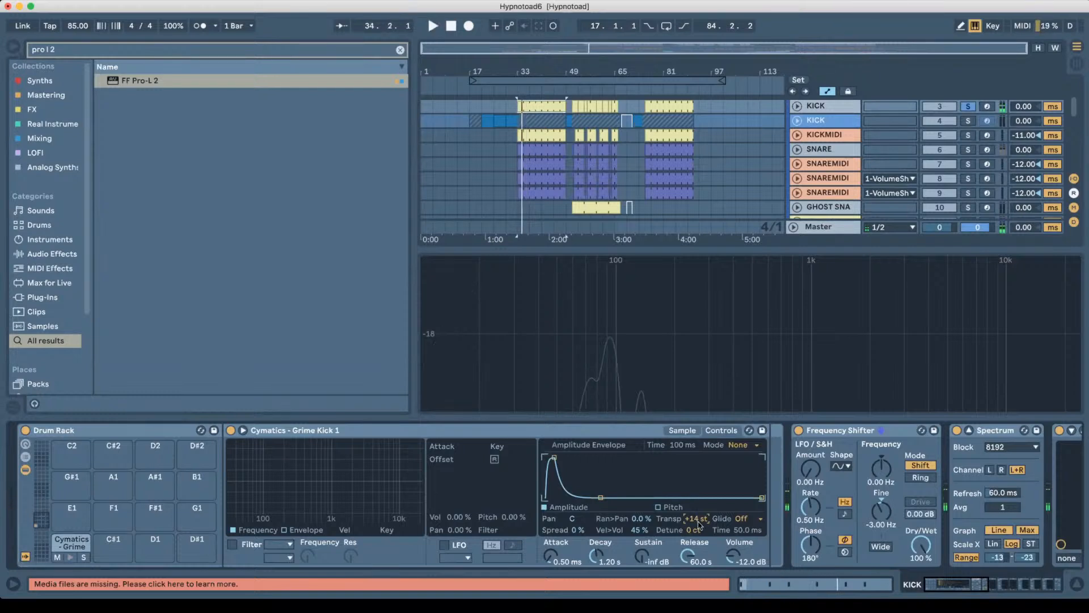
{"action": "double_click", "coordinate": [699, 521]}
{"action": "left_click_drag", "start_coordinate": [699, 522], "coordinate": [698, 493]}
{"action": "left_click_drag", "start_coordinate": [706, 512], "coordinate": [699, 530]}
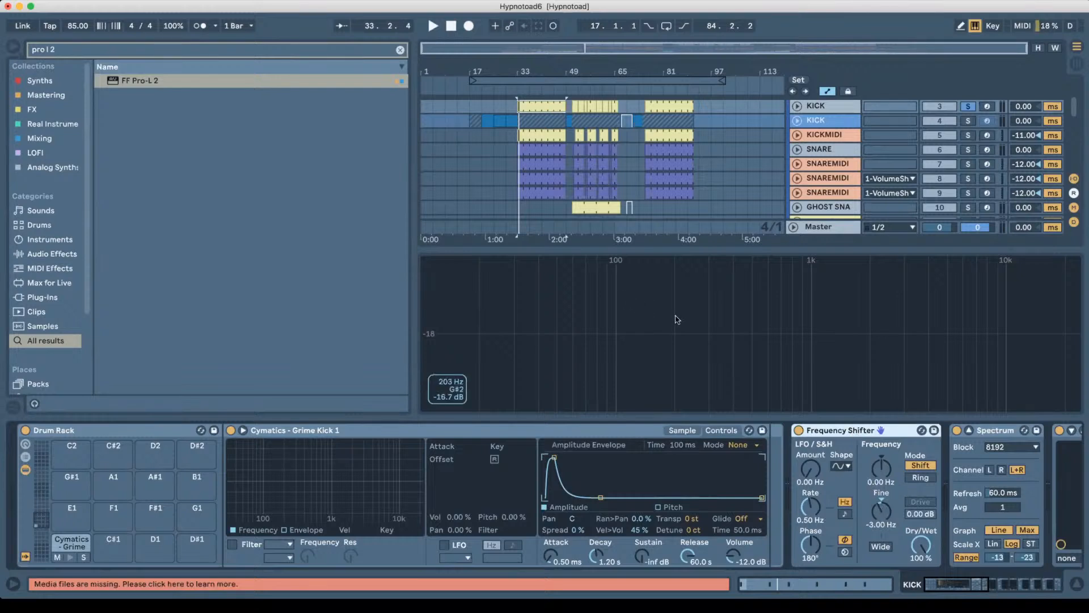
Reset the Frequency Shifter's Fine value to 0 Hz and set the Spectrum's range to -1 and -66 while auditioning the kick.
{"action": "double_click", "coordinate": [892, 524]}
{"action": "key", "text": "space"}
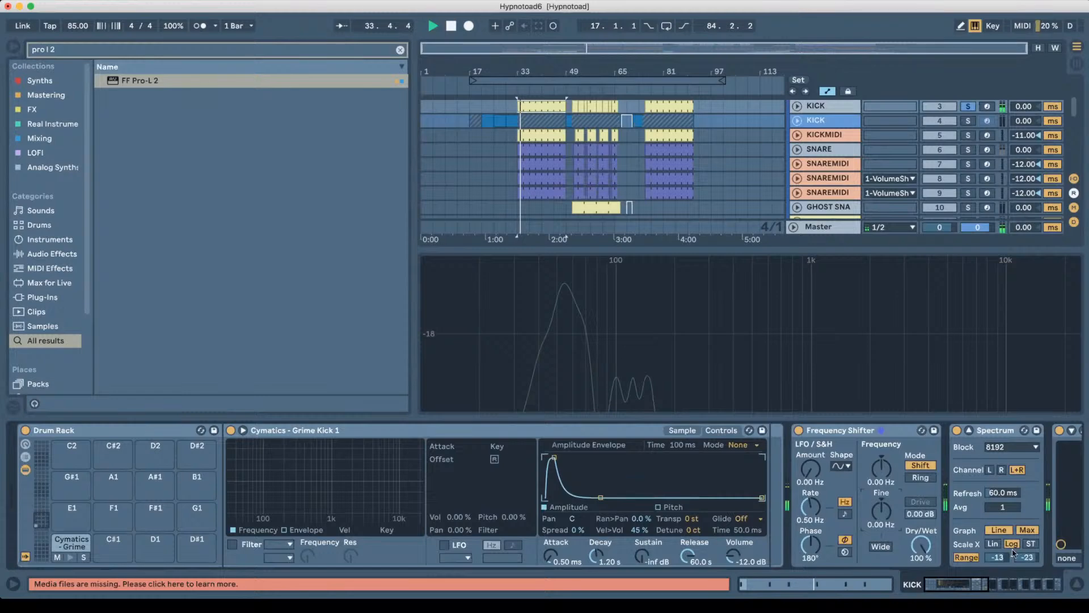
{"action": "left_click_drag", "start_coordinate": [1023, 560], "coordinate": [1005, 538]}
{"action": "key", "text": "space"}
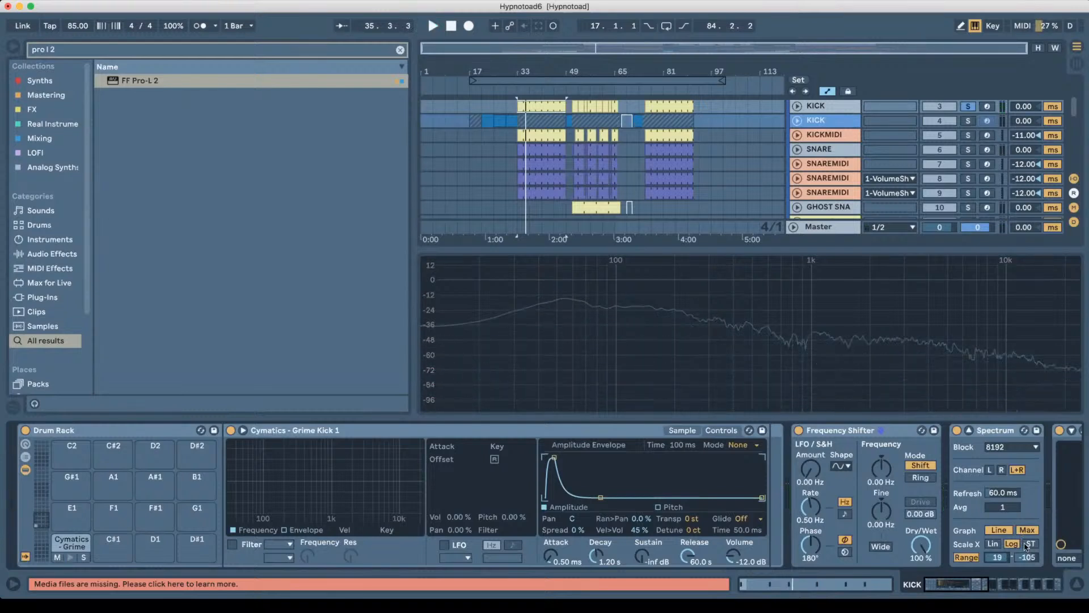
{"action": "mouse_move", "coordinate": [1026, 556]}
{"action": "left_mouse_down"}
{"action": "mouse_move", "coordinate": [1026, 542]}
{"action": "mouse_move", "coordinate": [1025, 577]}
{"action": "left_mouse_up"}
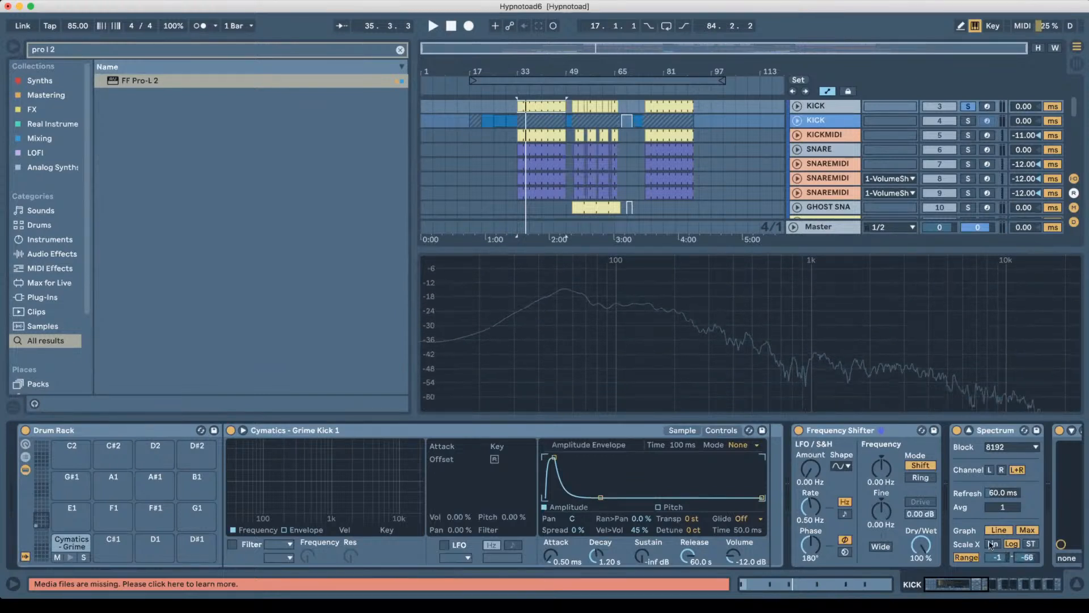
{"action": "key", "text": "space"}
{"action": "key", "text": "space"}
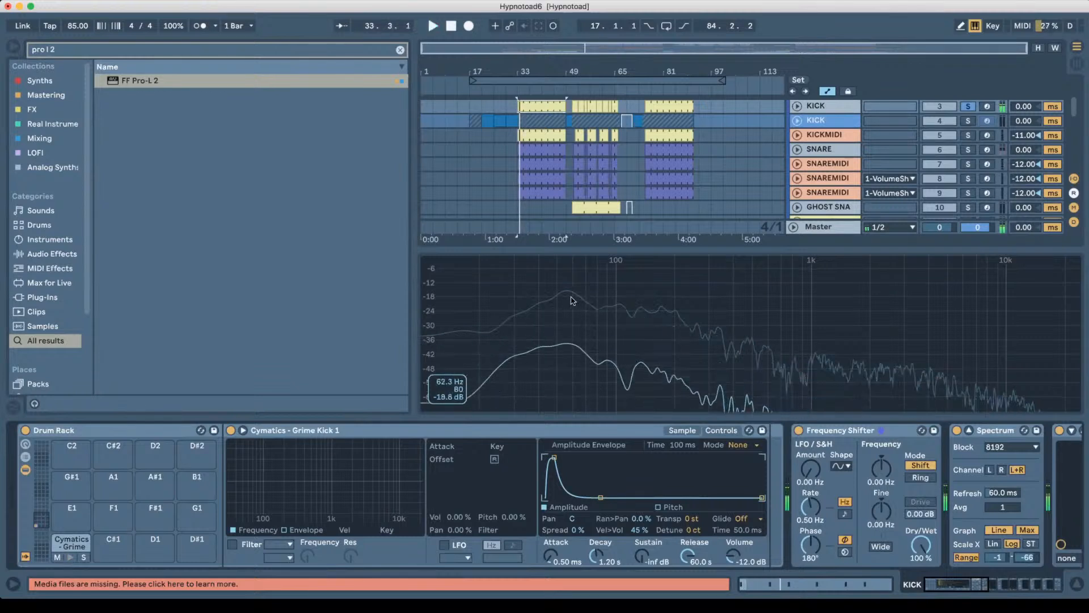
Set the Frequency Shifter's Fine value to 10 Hz and check the low end of the kick's spectrum.
{"action": "left_click", "coordinate": [878, 526]}
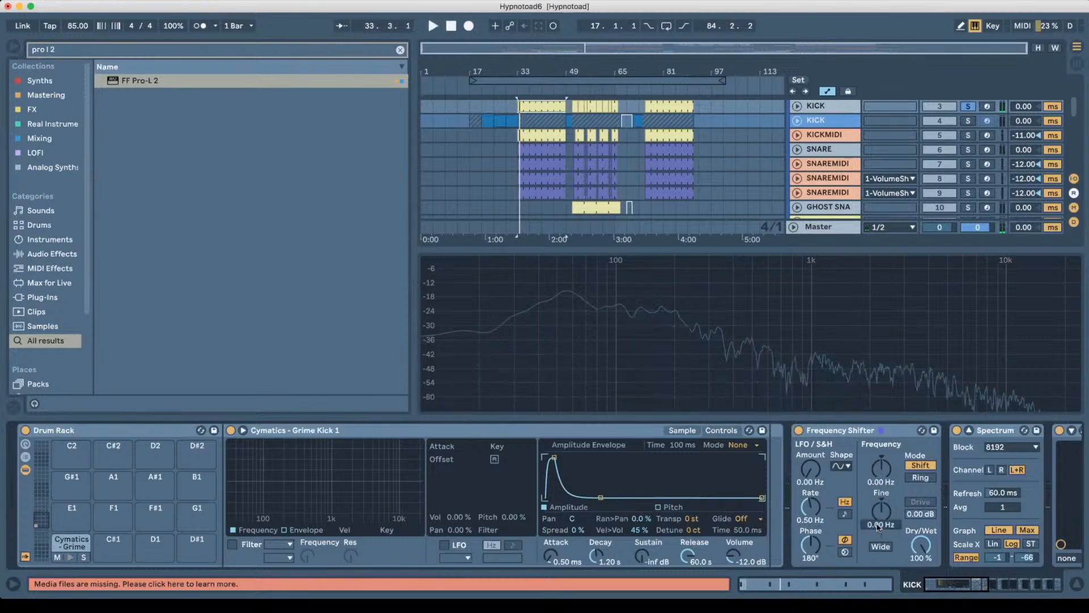
{"action": "type", "text": "10"}
{"action": "key", "text": "Return"}
{"action": "mouse_move", "coordinate": [522, 330]}
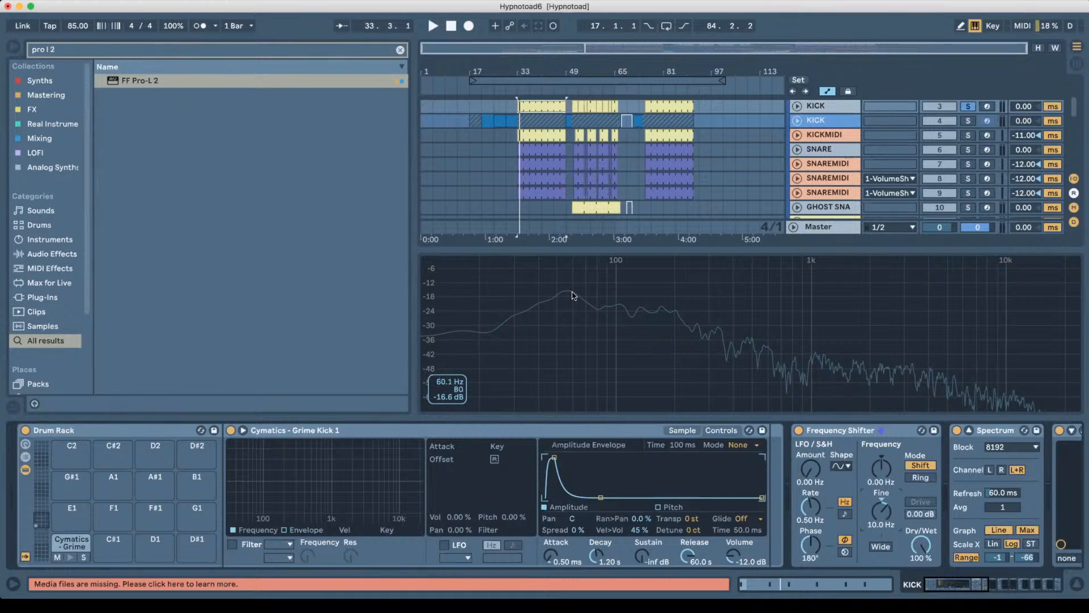
Sweep the Frequency Shifter's Fine value up to 364 Hz and back down to 0.73 Hz while auditioning the kick.
{"action": "key", "text": "space"}
{"action": "left_click_drag", "start_coordinate": [879, 514], "coordinate": [880, 442]}
{"action": "key", "text": "space"}
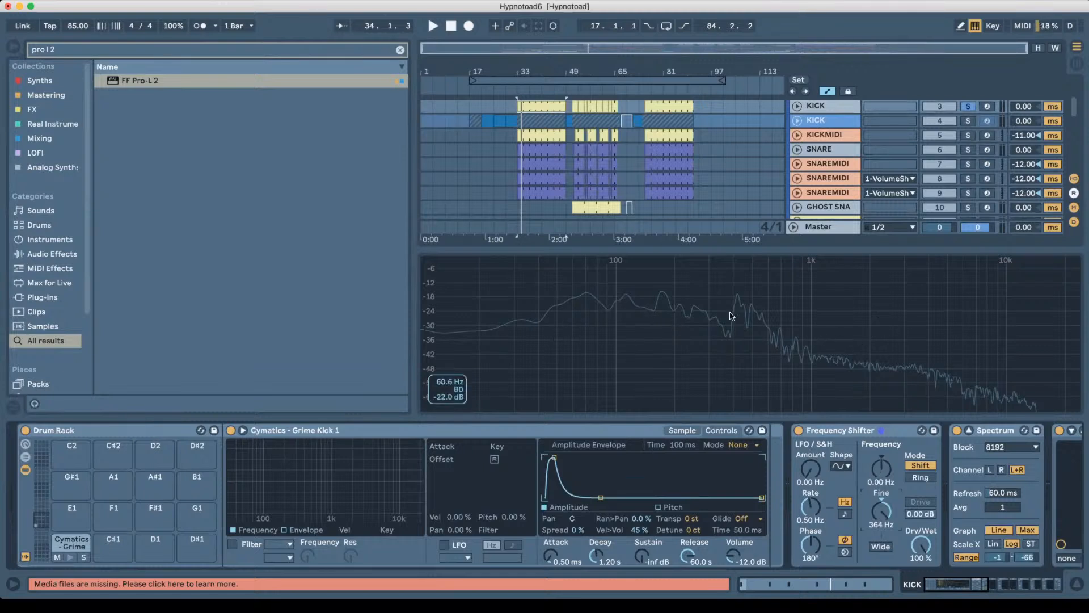
{"action": "key", "text": "space"}
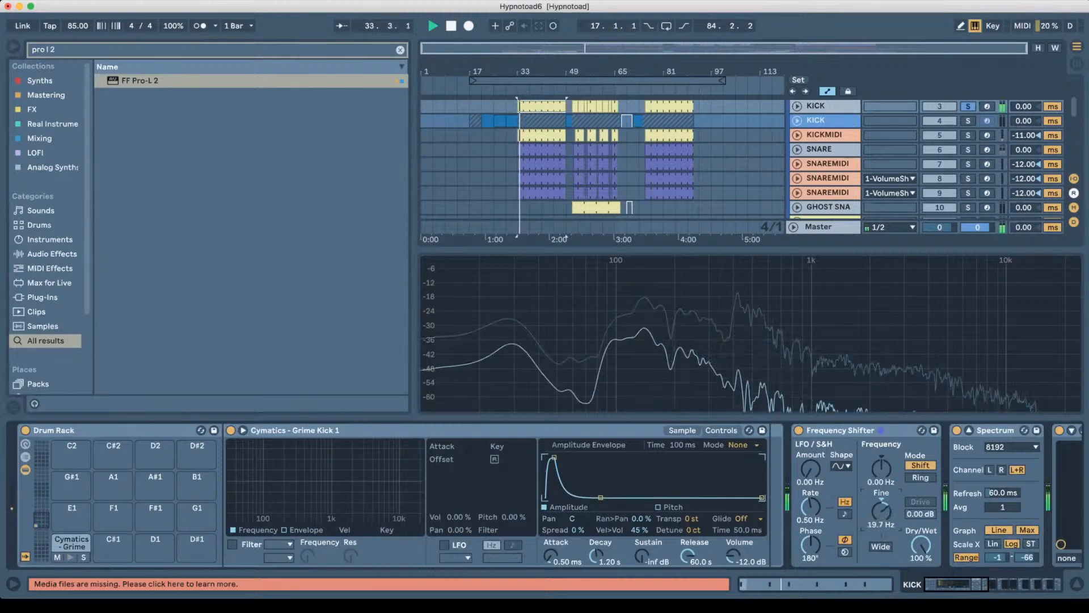
{"action": "key", "text": "space"}
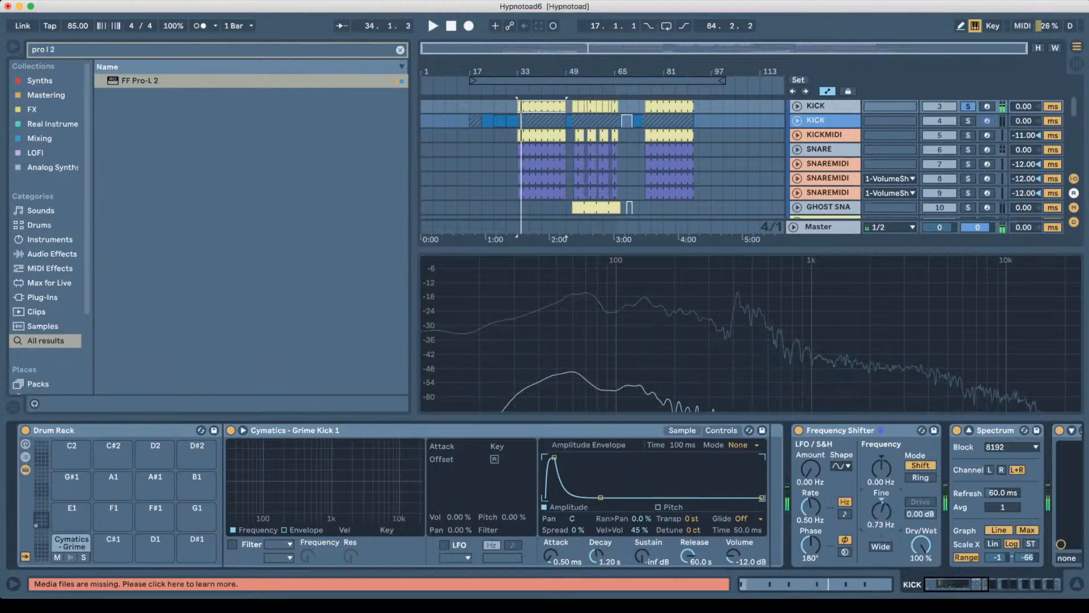
Try Fine shifts of -3 Hz, -8 Hz and about -231 Hz on the kick, and set the Fine value to -10 Hz.
{"action": "type", "text": "-3"}
{"action": "key", "text": "Return"}
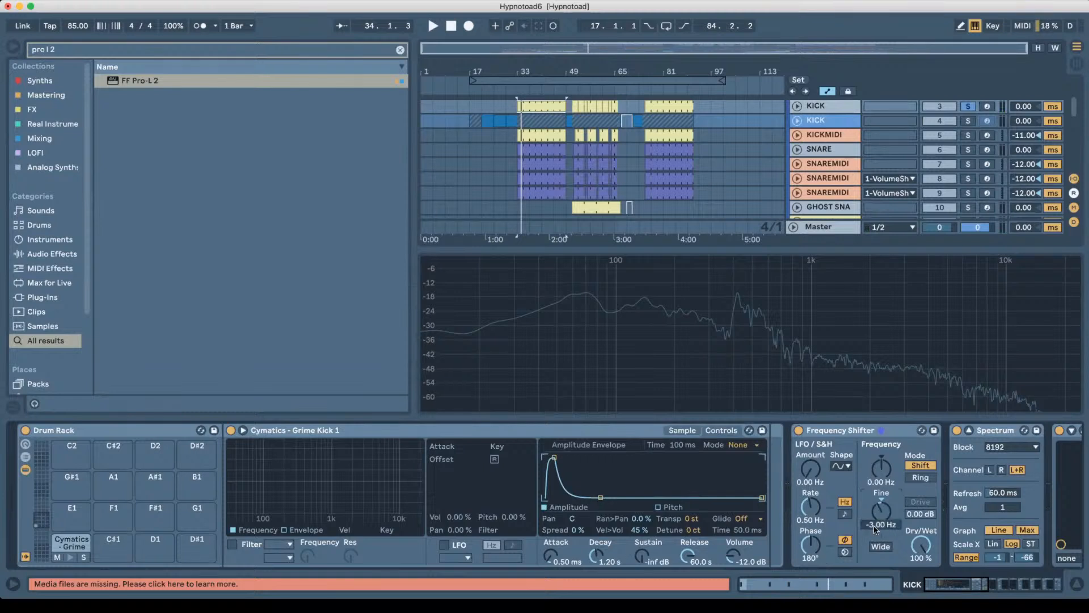
{"action": "type", "text": "-8"}
{"action": "key", "text": "Return"}
{"action": "key", "text": "space"}
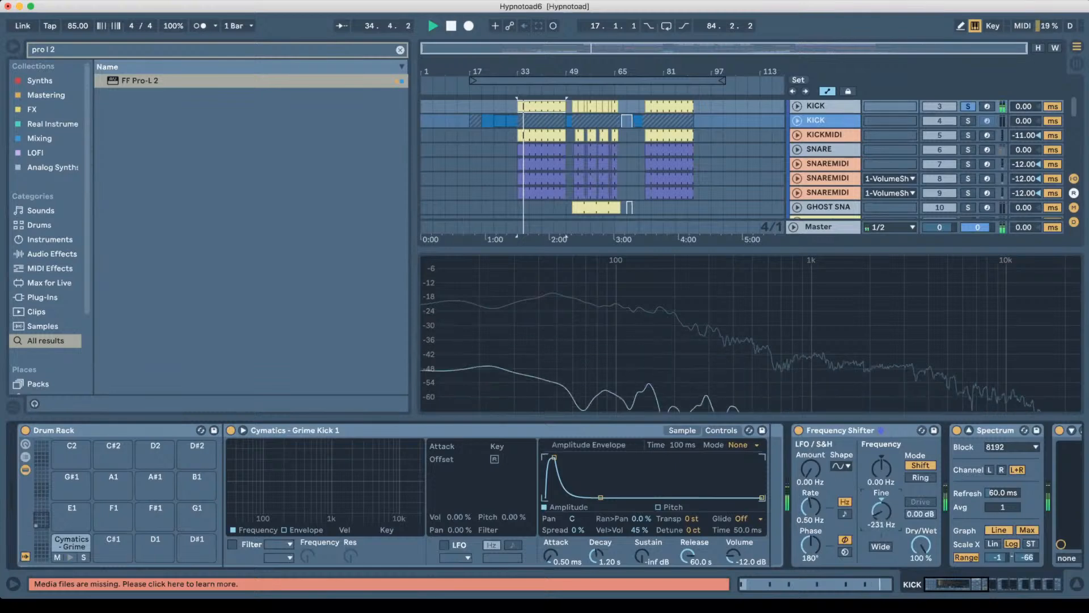
{"action": "key", "text": "space"}
{"action": "type", "text": "-10"}
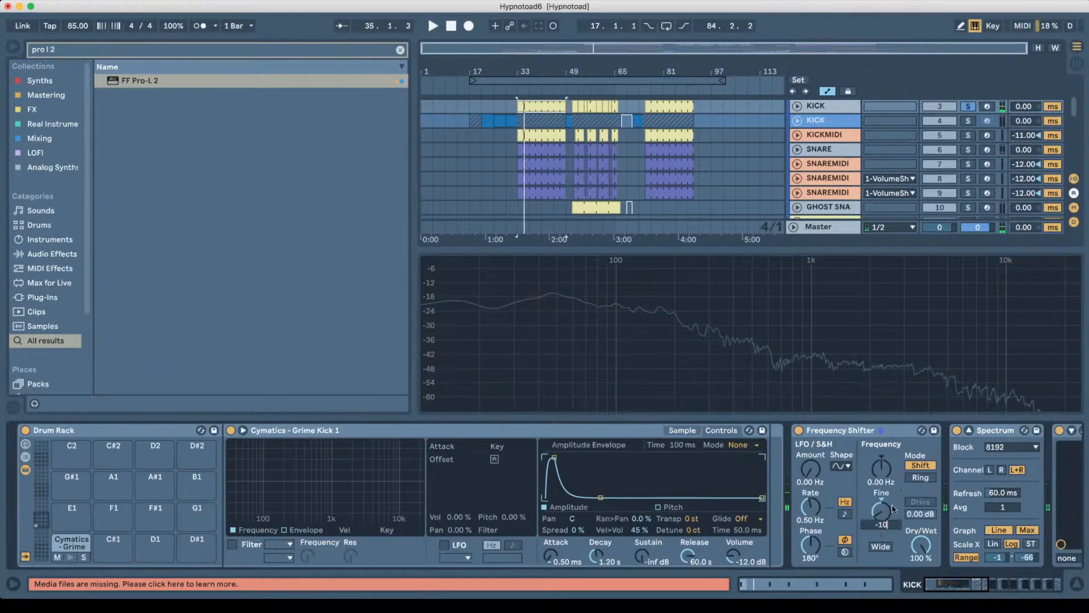
{"action": "key", "text": "Return"}
Open the KICK track's Kickbox plugin window and reposition it over the browser to view its settings.
{"action": "left_click", "coordinate": [1001, 586]}
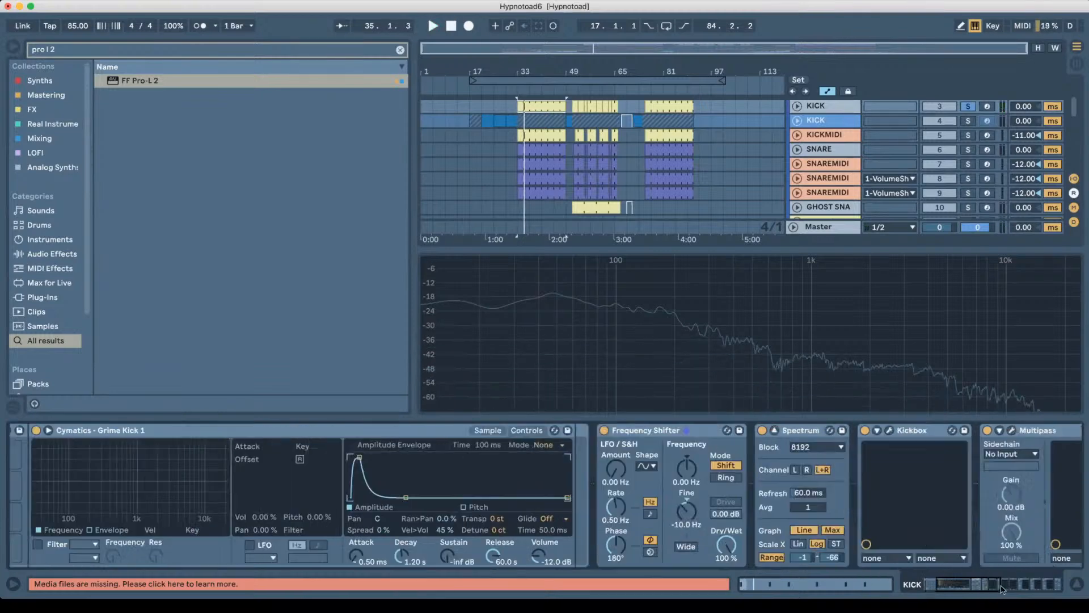
{"action": "left_click_drag", "start_coordinate": [1001, 588], "coordinate": [1041, 588]}
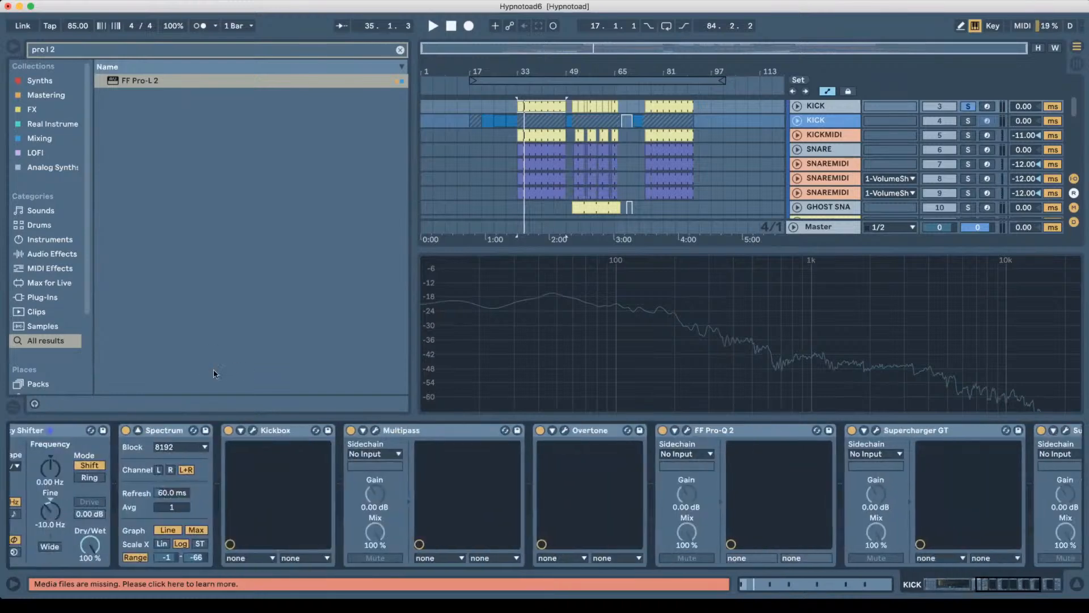
{"action": "left_click", "coordinate": [254, 431]}
{"action": "left_click_drag", "start_coordinate": [356, 114], "coordinate": [177, 65]}
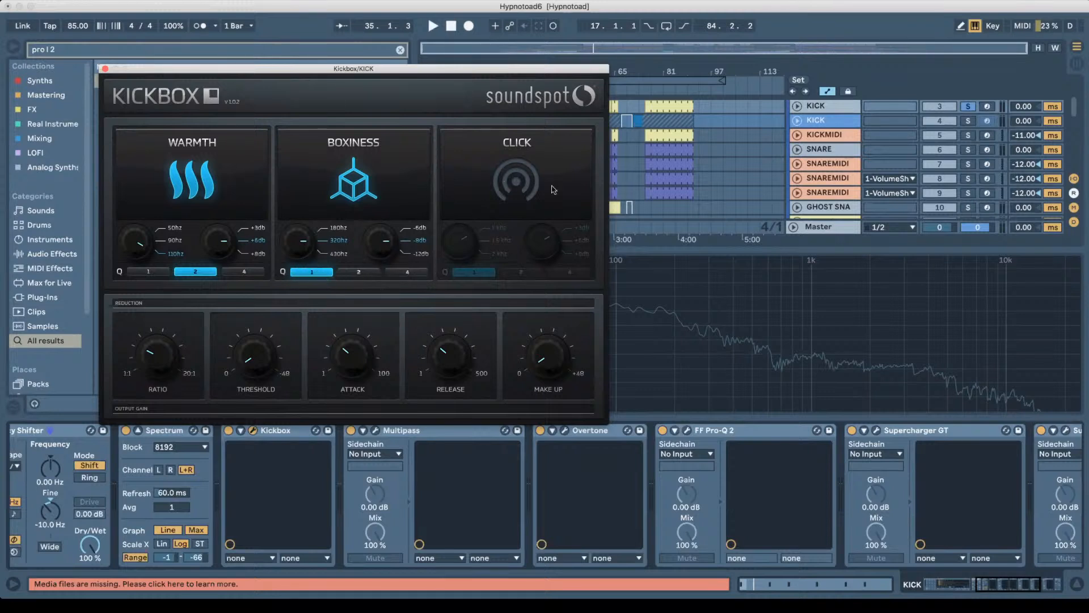
Toggle Kickbox's Click section on and back off, and close the plugin window.
{"action": "left_click", "coordinate": [495, 187]}
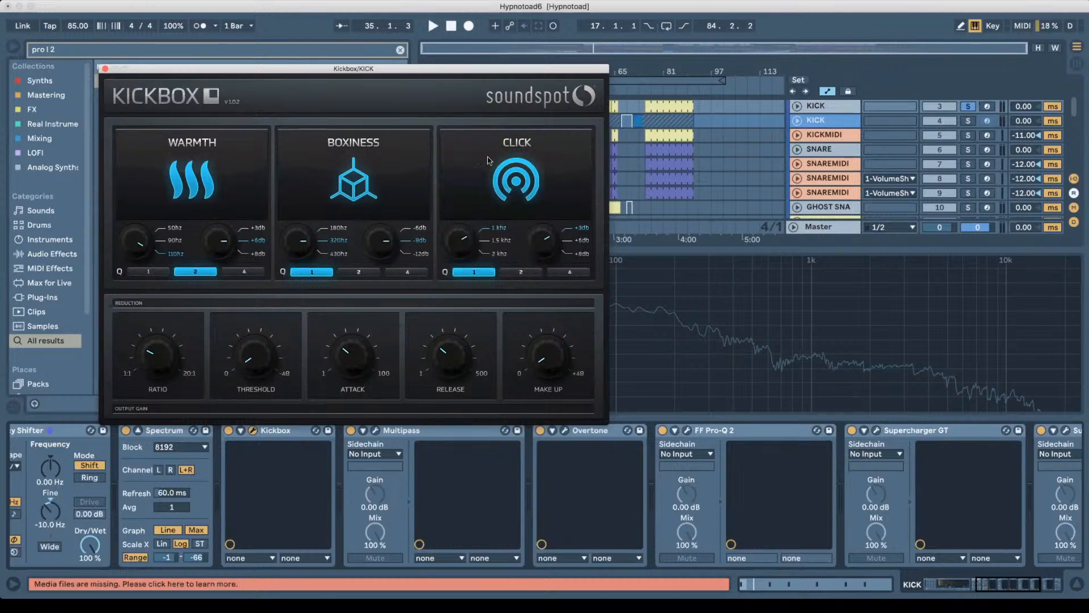
{"action": "left_click", "coordinate": [498, 179]}
{"action": "left_click", "coordinate": [561, 178]}
{"action": "left_click", "coordinate": [562, 179]}
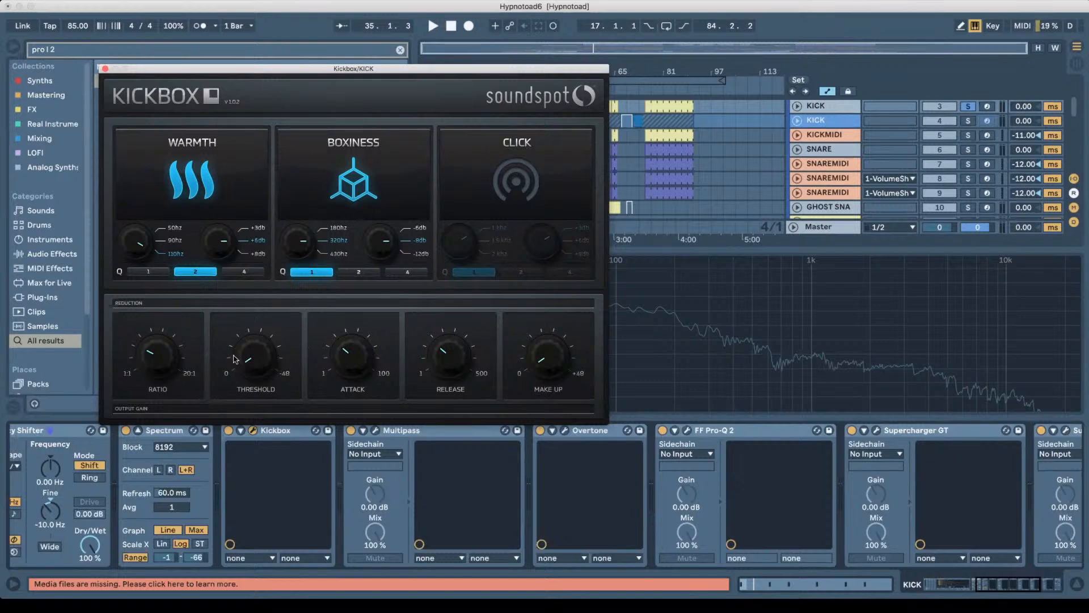
{"action": "left_click", "coordinate": [105, 69]}
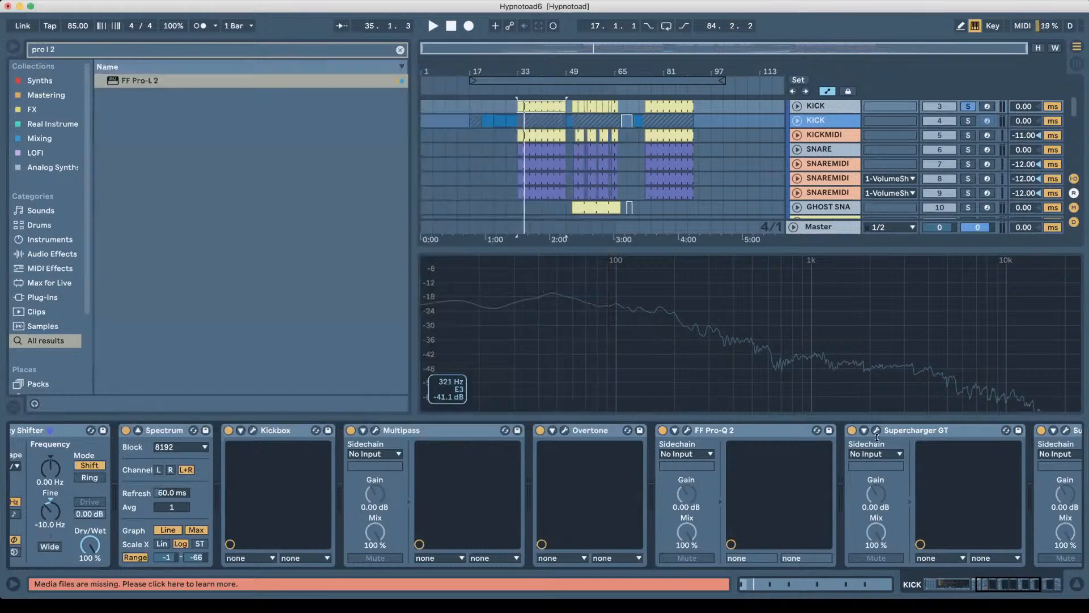
View the rest of the kick's effect chain and open the Multipass plugin window.
{"action": "left_click_drag", "start_coordinate": [1014, 587], "coordinate": [1037, 586]}
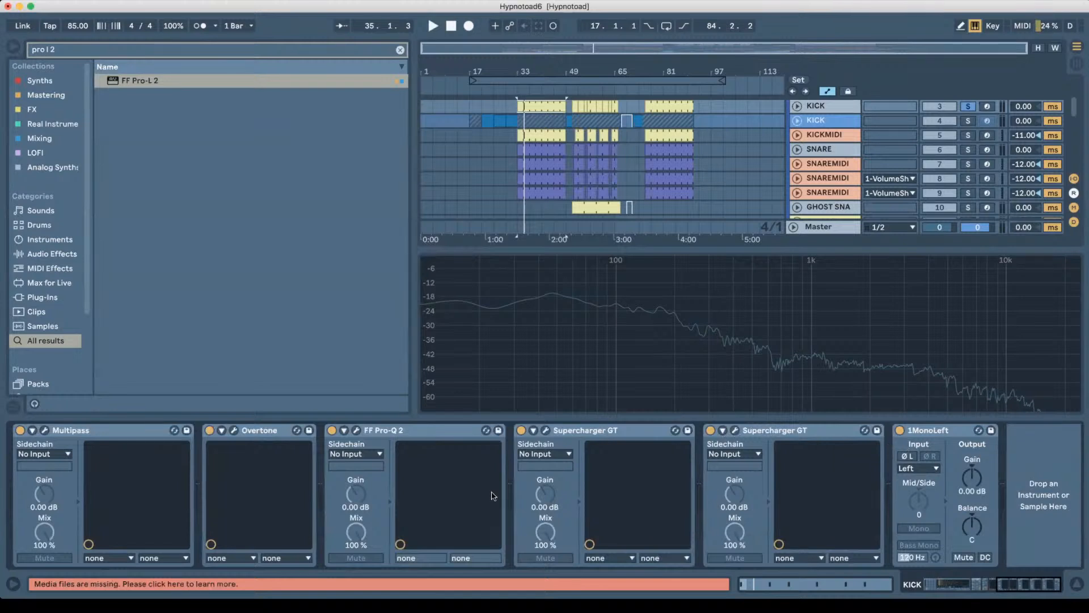
{"action": "left_click_drag", "start_coordinate": [1031, 586], "coordinate": [993, 588]}
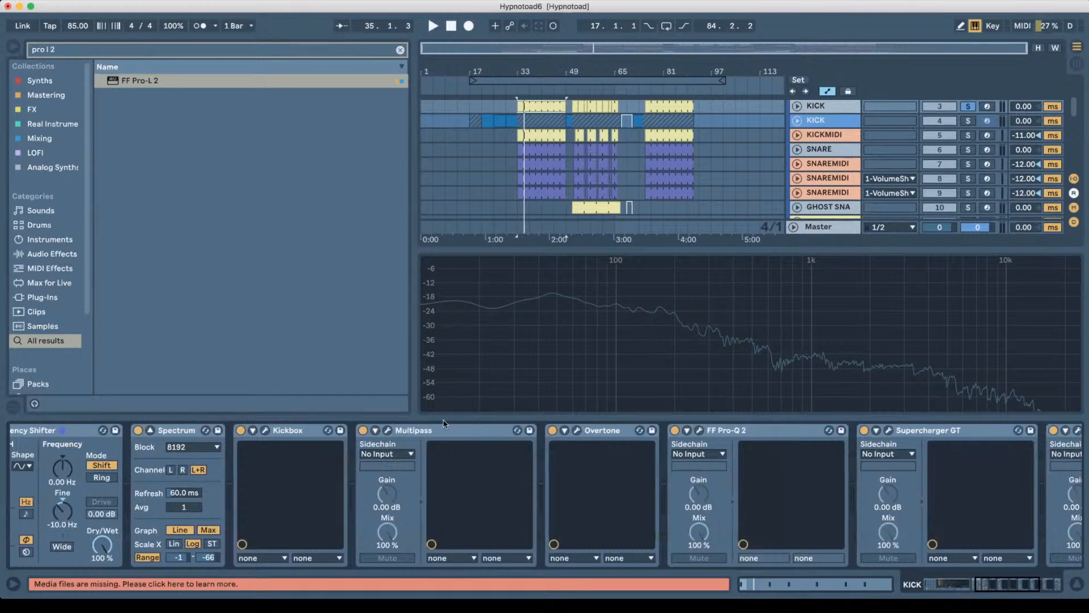
{"action": "left_click", "coordinate": [389, 432]}
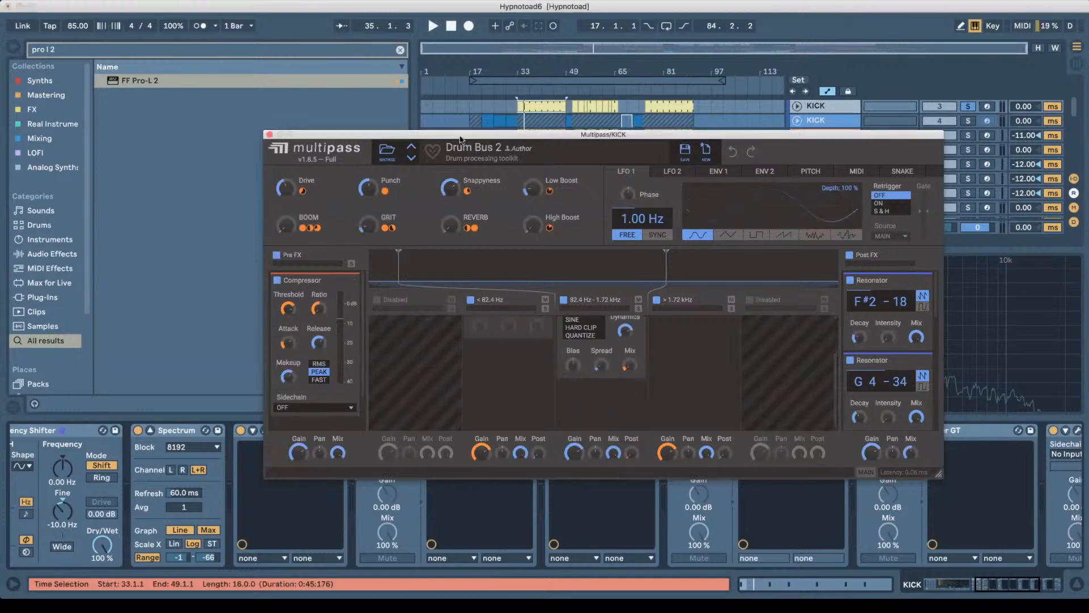
Reposition the Multipass window and review its band effects and the Post FX resonators and delay.
{"action": "left_click_drag", "start_coordinate": [463, 135], "coordinate": [408, 30]}
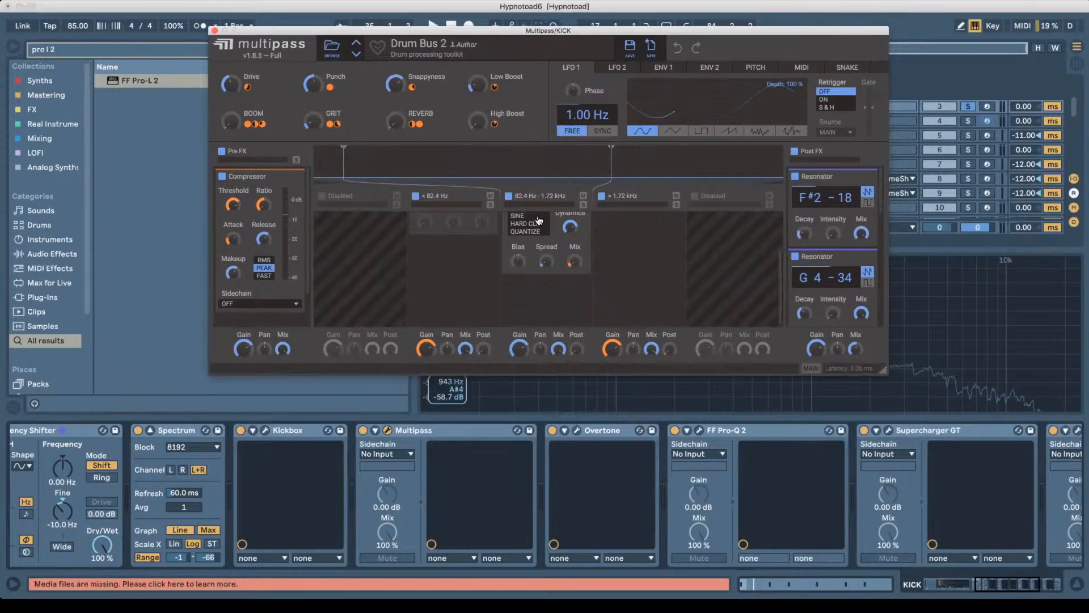
{"action": "left_click_drag", "start_coordinate": [690, 32], "coordinate": [713, 121]}
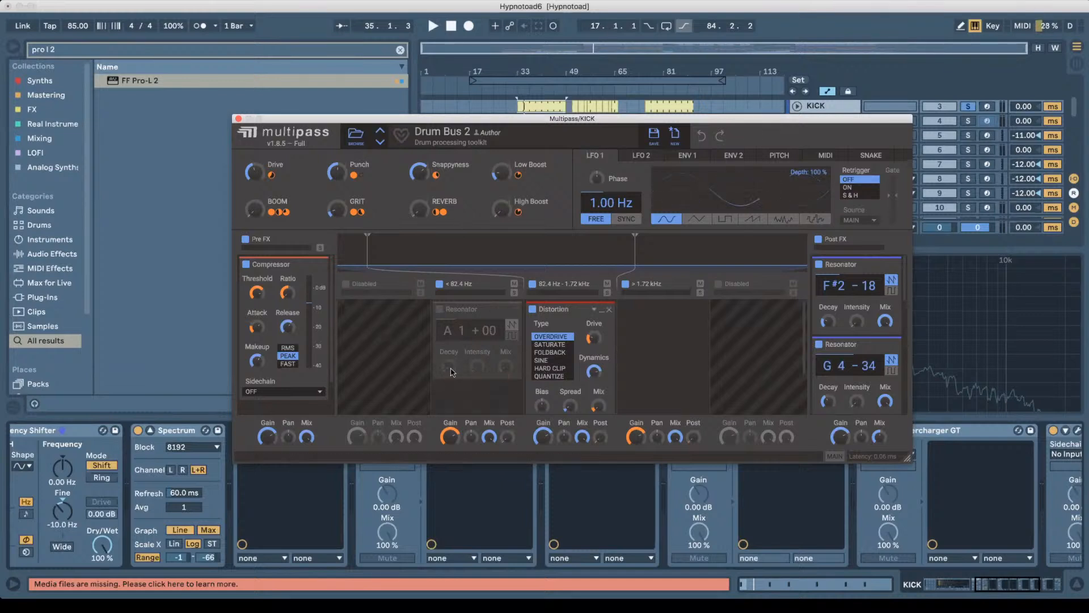
{"action": "scroll", "coordinate": [499, 362], "scroll_direction": "down", "scroll_amount": 2}
{"action": "scroll", "coordinate": [601, 386], "scroll_direction": "up", "scroll_amount": 2}
{"action": "scroll", "coordinate": [857, 317], "scroll_direction": "down", "scroll_amount": 10}
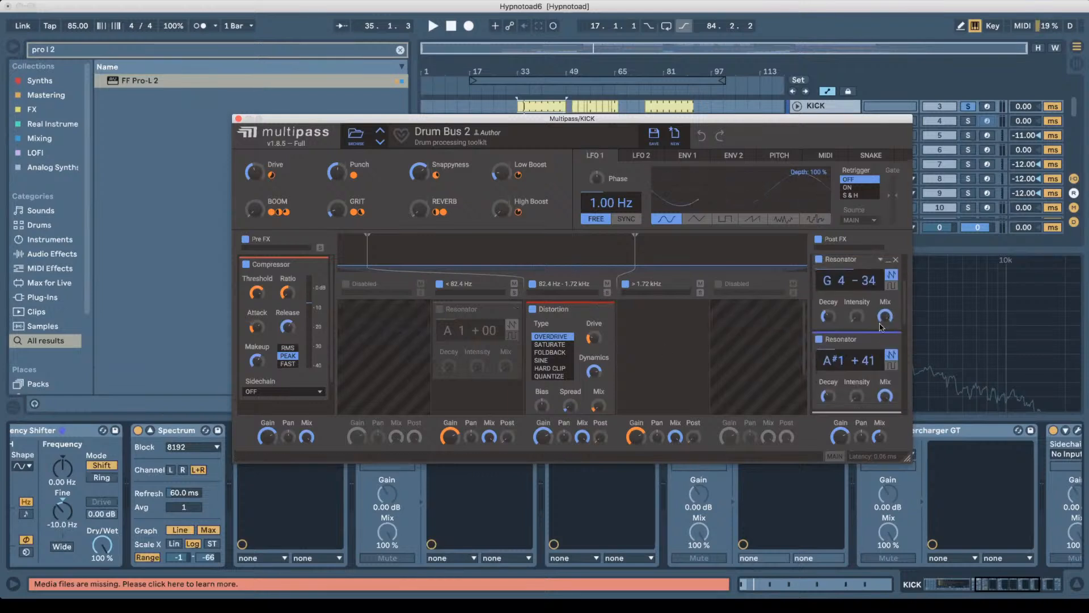
{"action": "scroll", "coordinate": [880, 328], "scroll_direction": "up", "scroll_amount": 3}
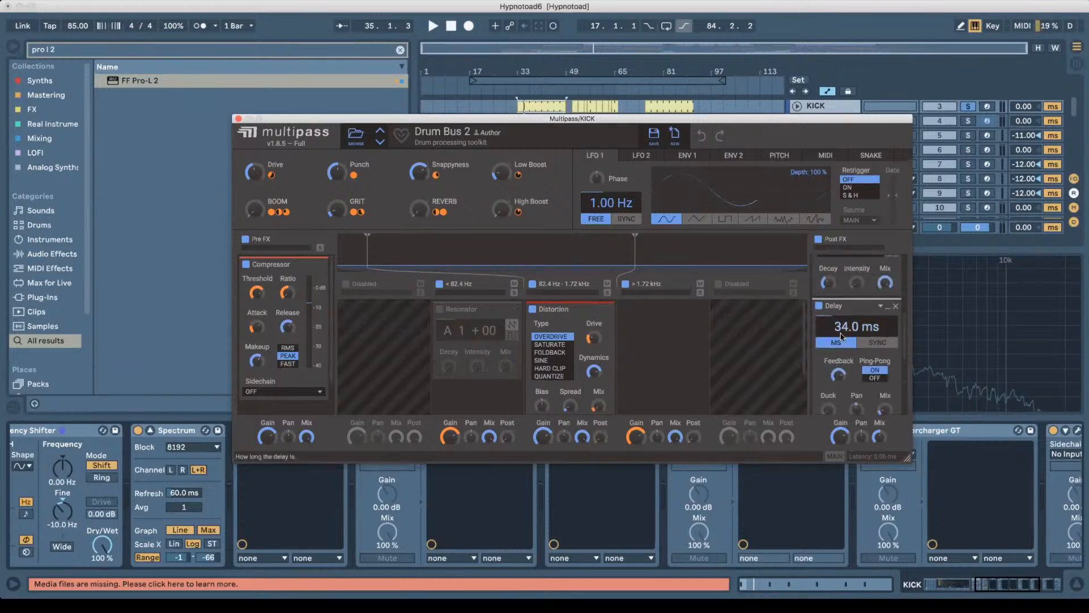
Move the Multipass window aside, play a short stretch of the kick, and close the window.
{"action": "left_click_drag", "start_coordinate": [675, 121], "coordinate": [949, 6]}
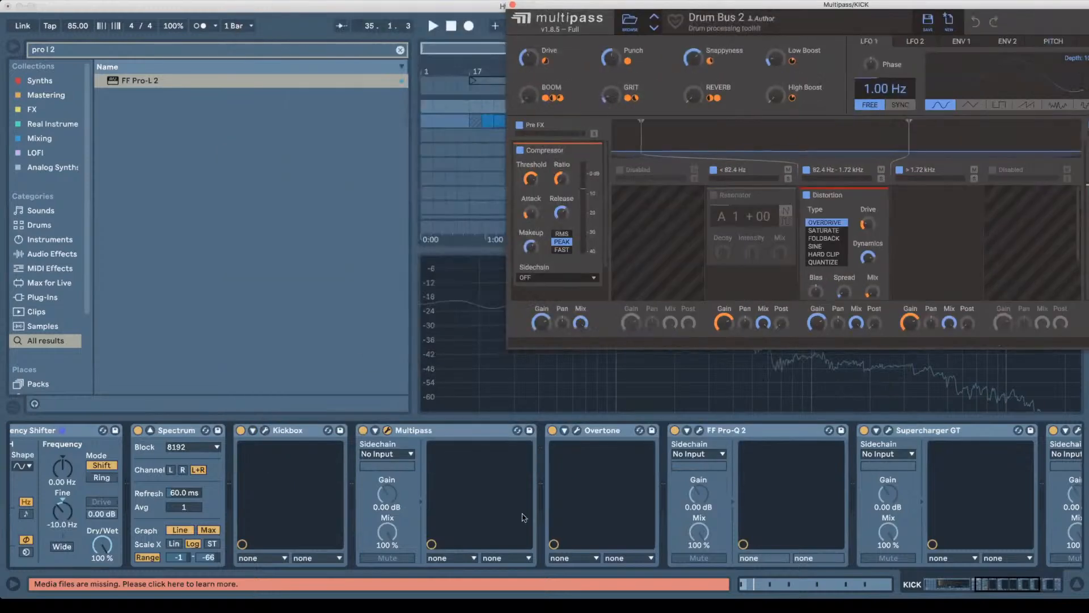
{"action": "key", "text": "space"}
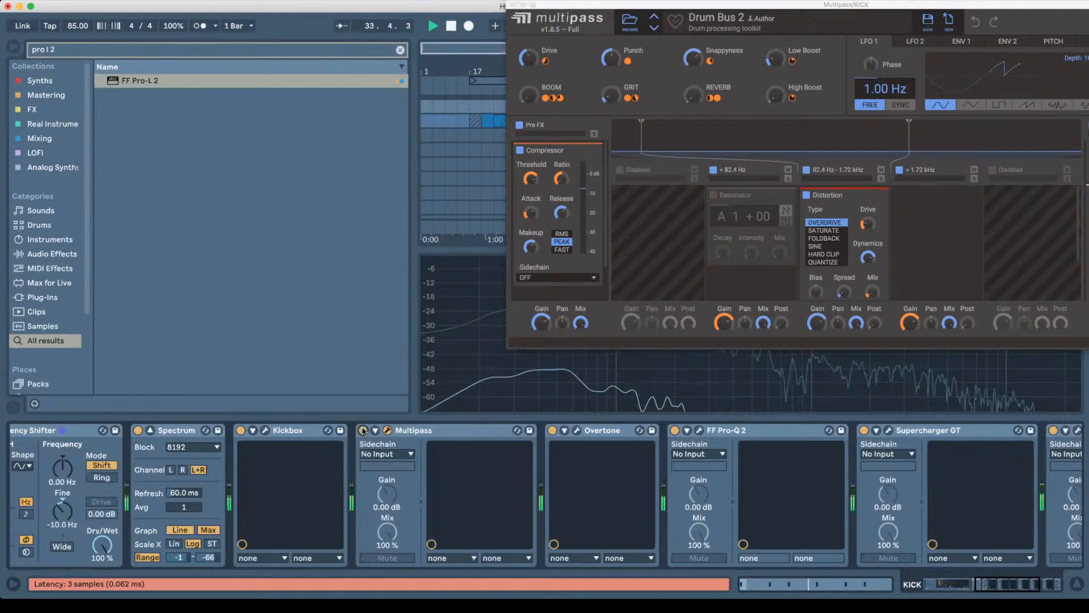
{"action": "key", "text": "space"}
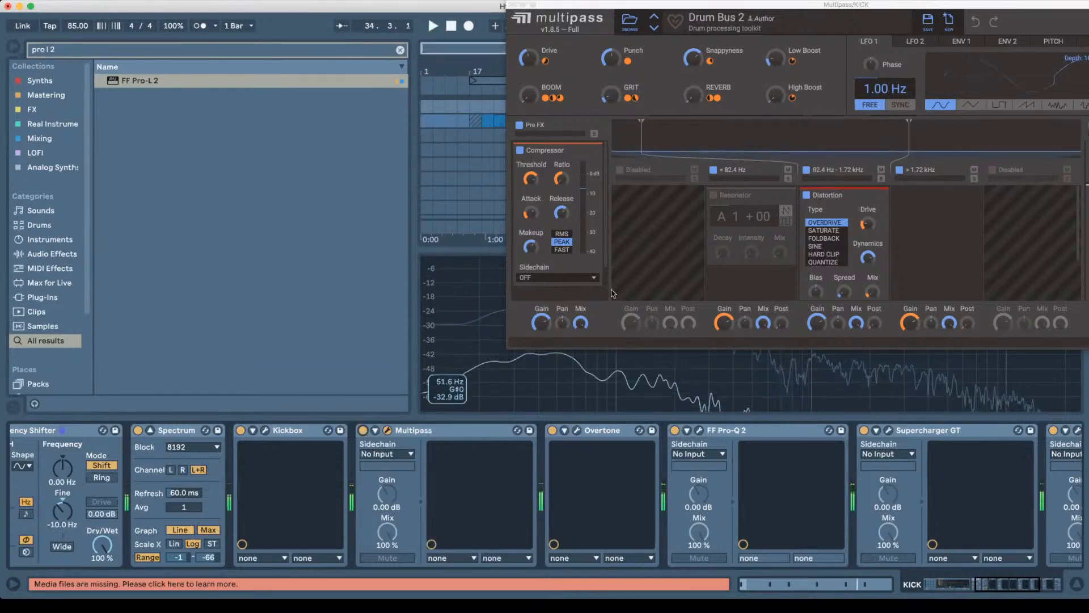
{"action": "left_click", "coordinate": [510, 4]}
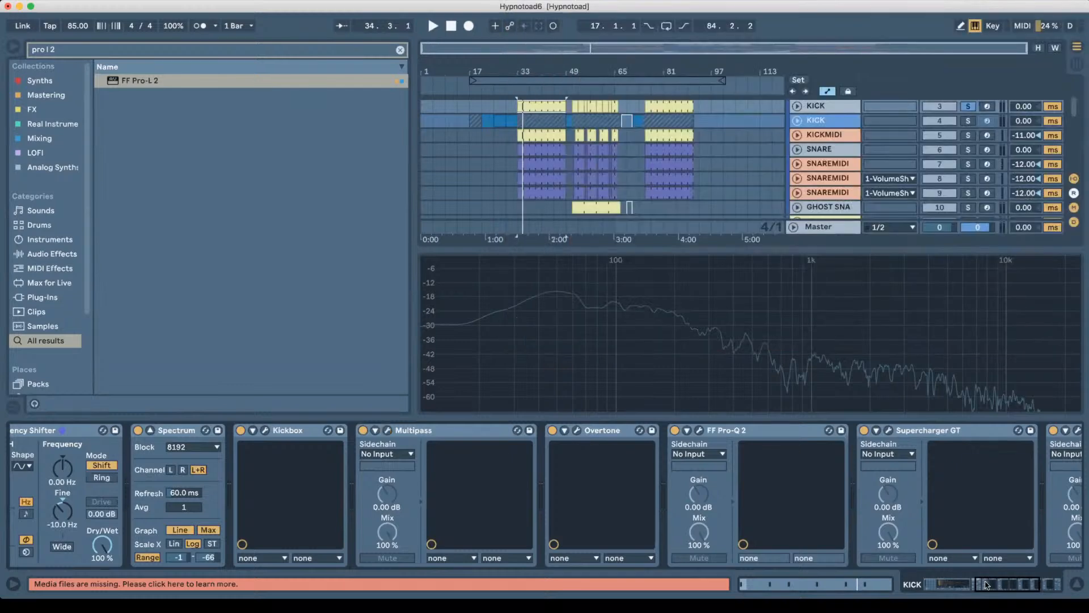
Open the KICK track's Overtone plugin window and reposition it to view its settings.
{"action": "scroll", "coordinate": [867, 539], "scroll_direction": "right", "scroll_amount": 3}
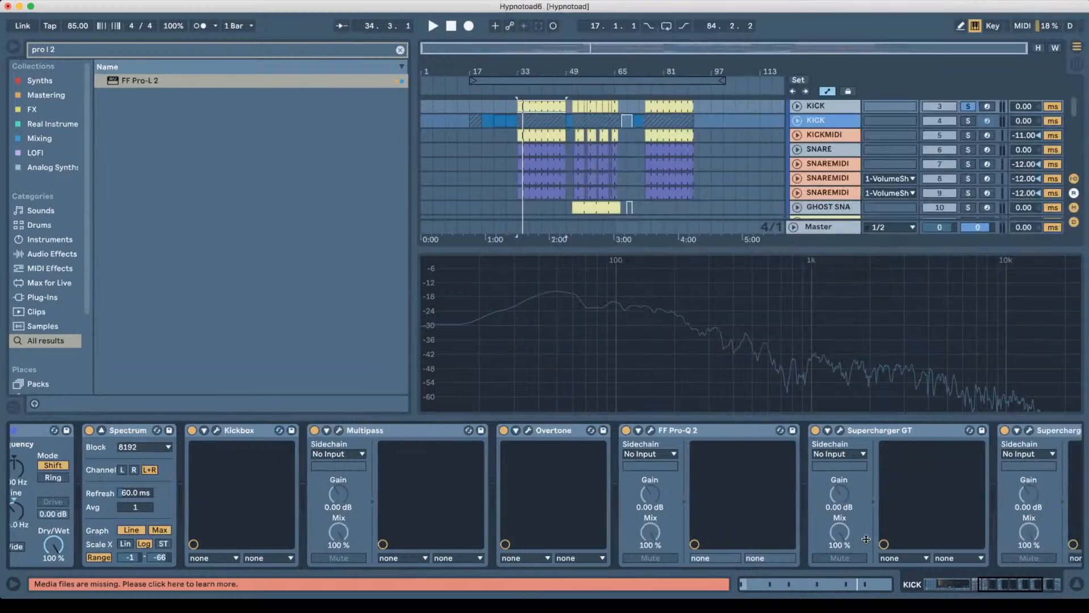
{"action": "left_click", "coordinate": [527, 431]}
{"action": "left_click_drag", "start_coordinate": [491, 131], "coordinate": [491, 178]}
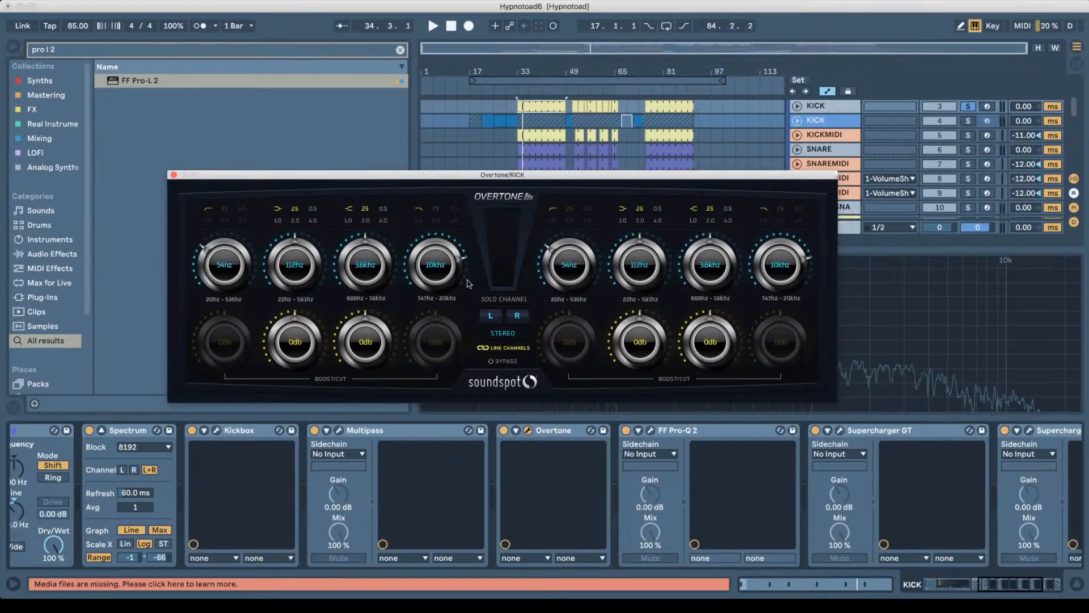
Try boosting Overtone's 3.6 kHz band during playback, return it to 0 dB, and close the plugin window.
{"action": "key", "text": "space"}
{"action": "left_click_drag", "start_coordinate": [357, 347], "coordinate": [357, 159]}
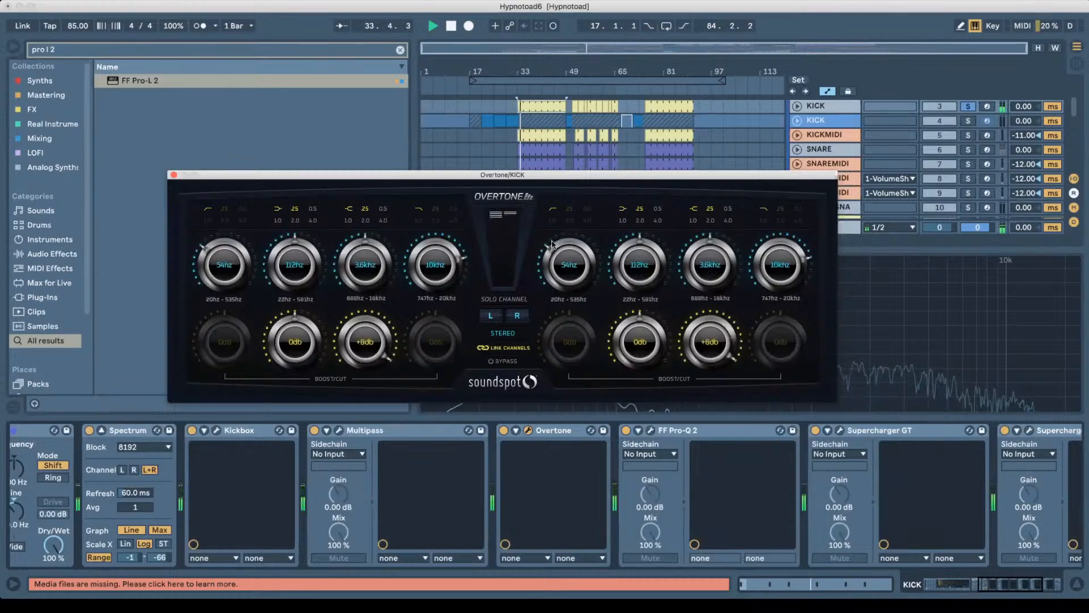
{"action": "left_click_drag", "start_coordinate": [365, 345], "coordinate": [343, 502]}
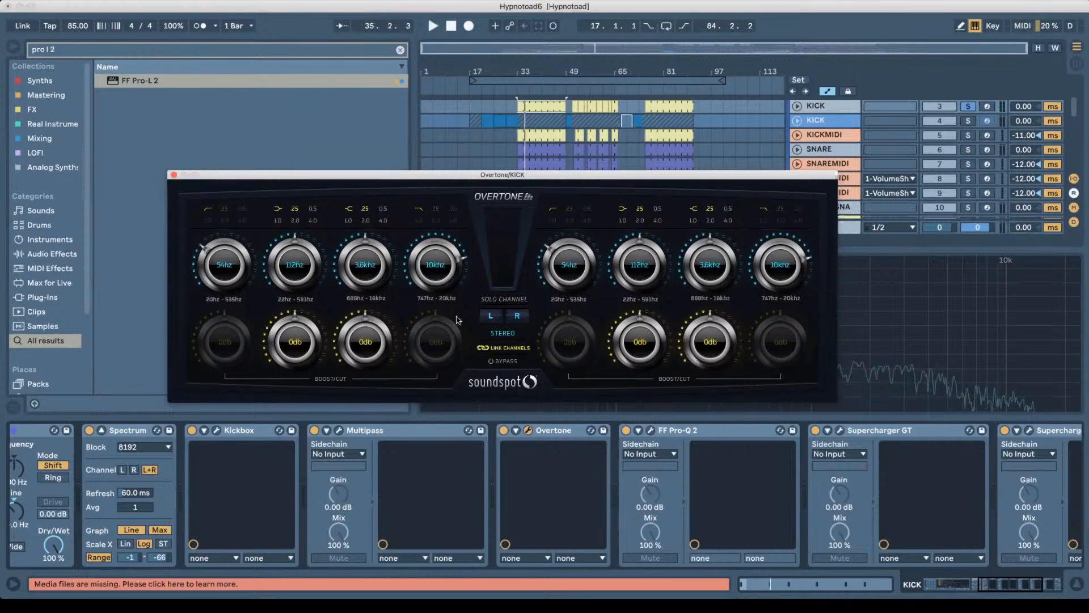
{"action": "left_click", "coordinate": [173, 176]}
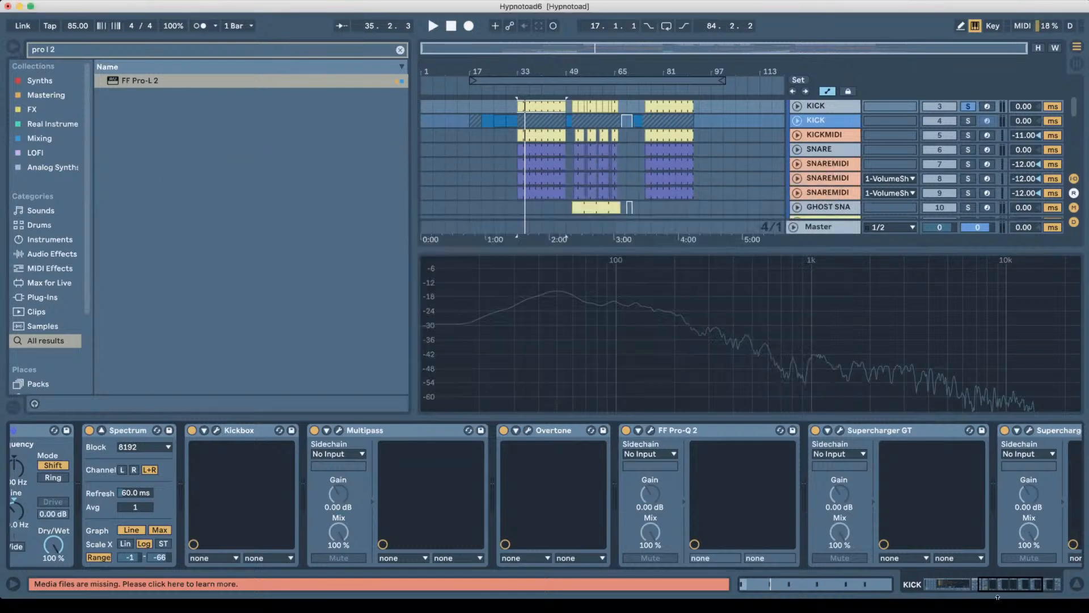
Open the FF Pro-Q 2 and Overtone windows side by side and switch FF Pro-Q 2 off.
{"action": "left_click_drag", "start_coordinate": [1010, 588], "coordinate": [1024, 588]}
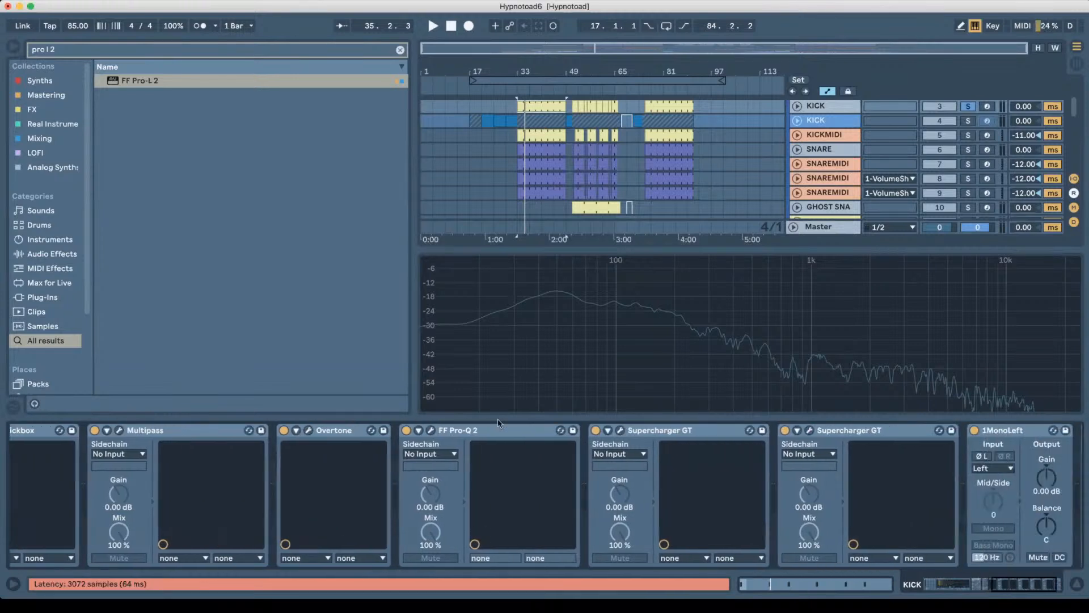
{"action": "left_click", "coordinate": [432, 431]}
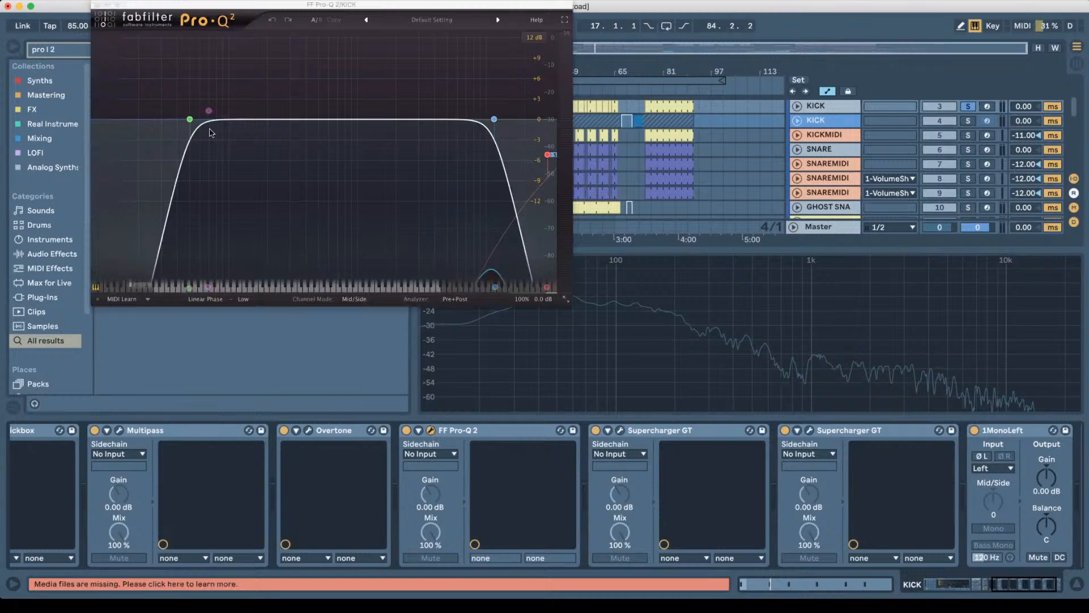
{"action": "left_click", "coordinate": [309, 430]}
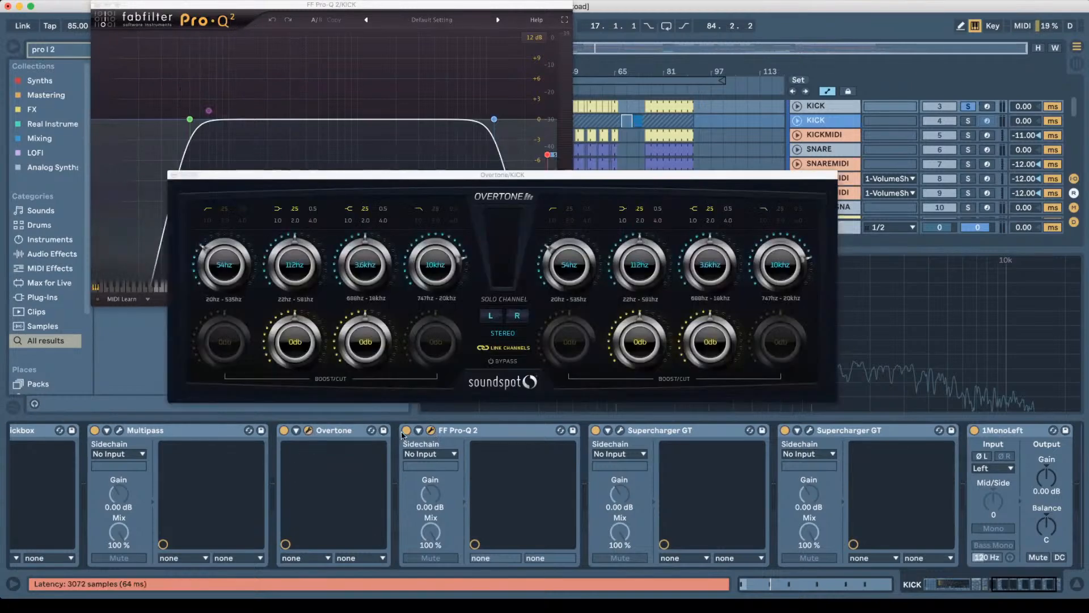
{"action": "left_click", "coordinate": [406, 430]}
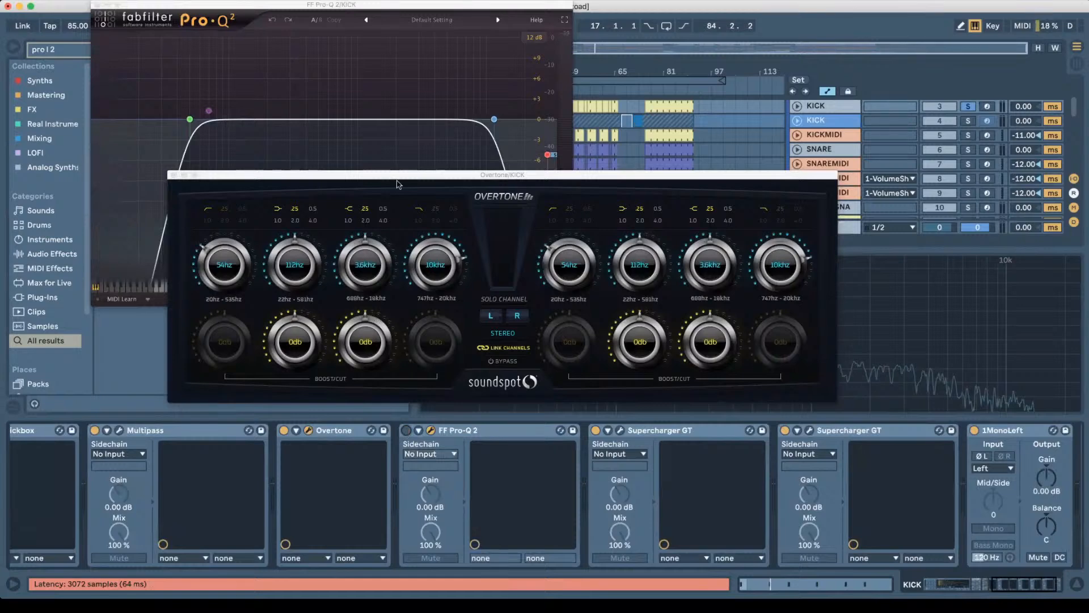
{"action": "left_click_drag", "start_coordinate": [383, 180], "coordinate": [822, 103]}
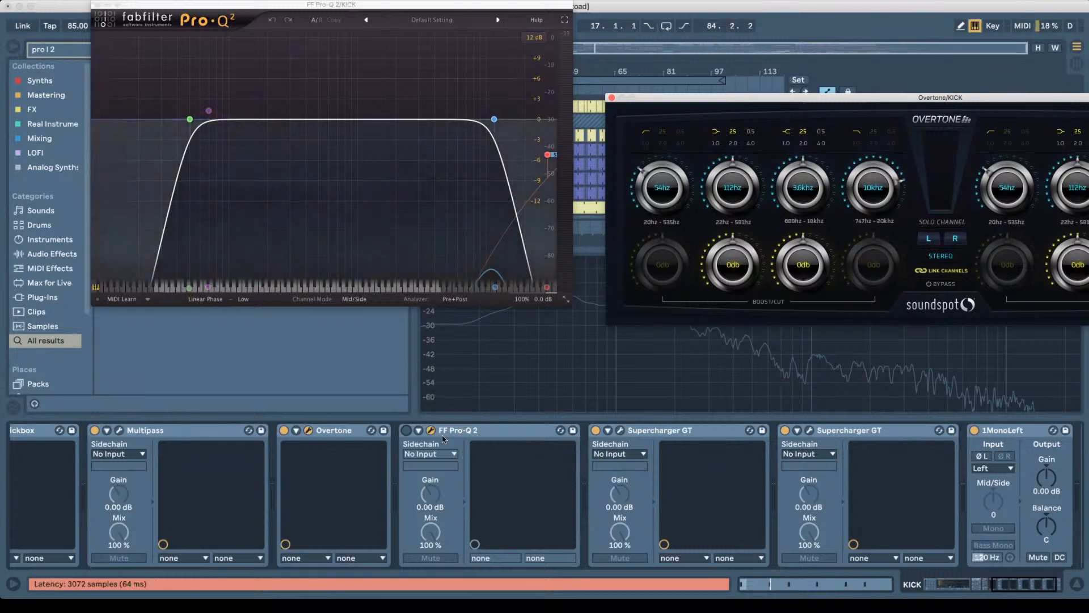
Switch Overtone off and FF Pro-Q 2 back on, and set Pro-Q 2's processing mode to Natural Phase.
{"action": "left_click", "coordinate": [1008, 587]}
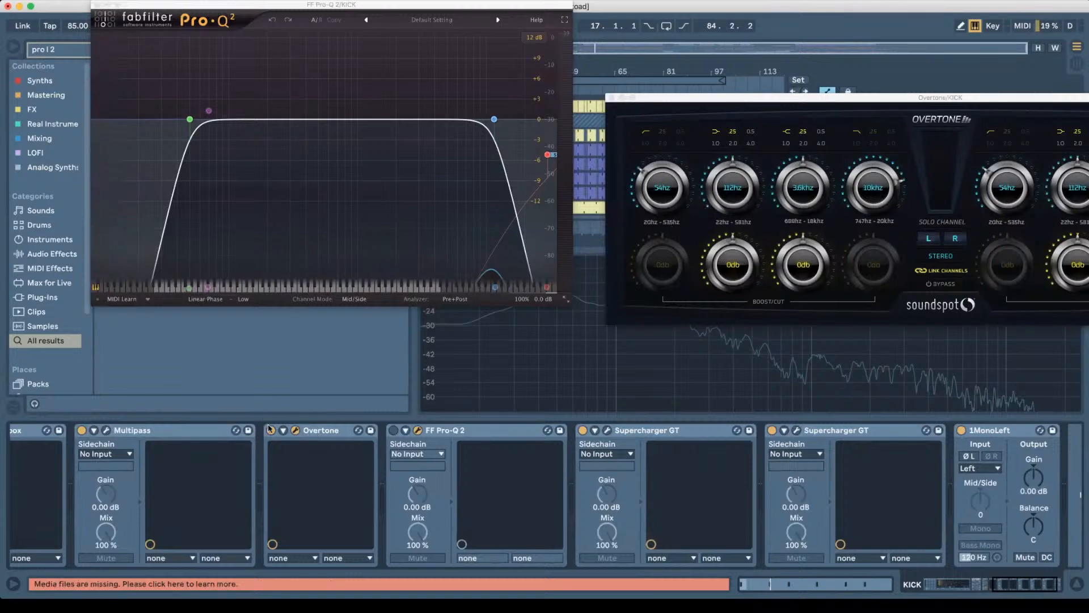
{"action": "left_click", "coordinate": [393, 430]}
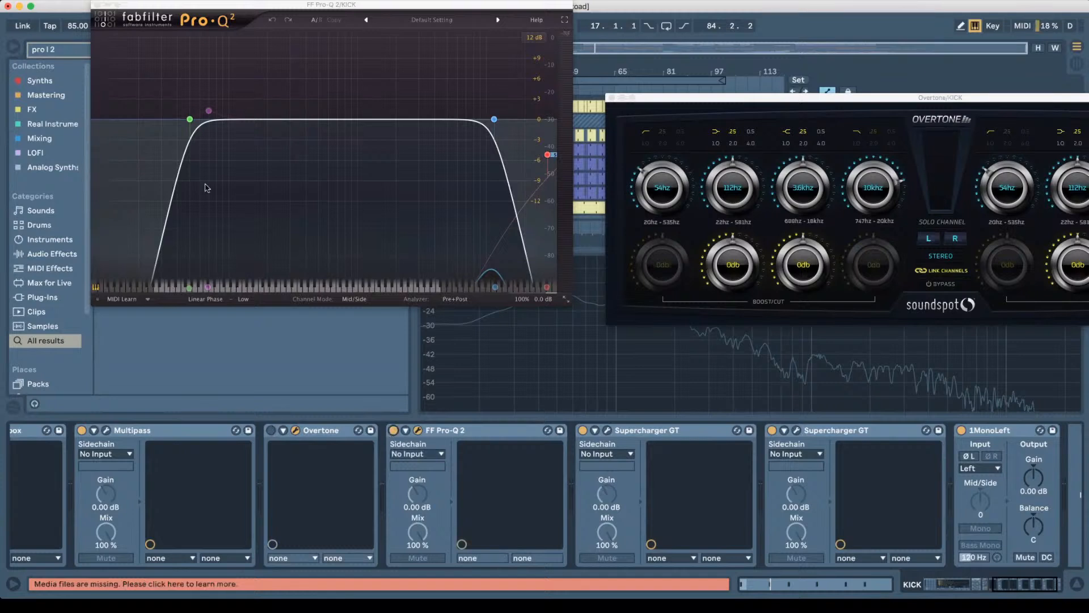
{"action": "left_click", "coordinate": [204, 299]}
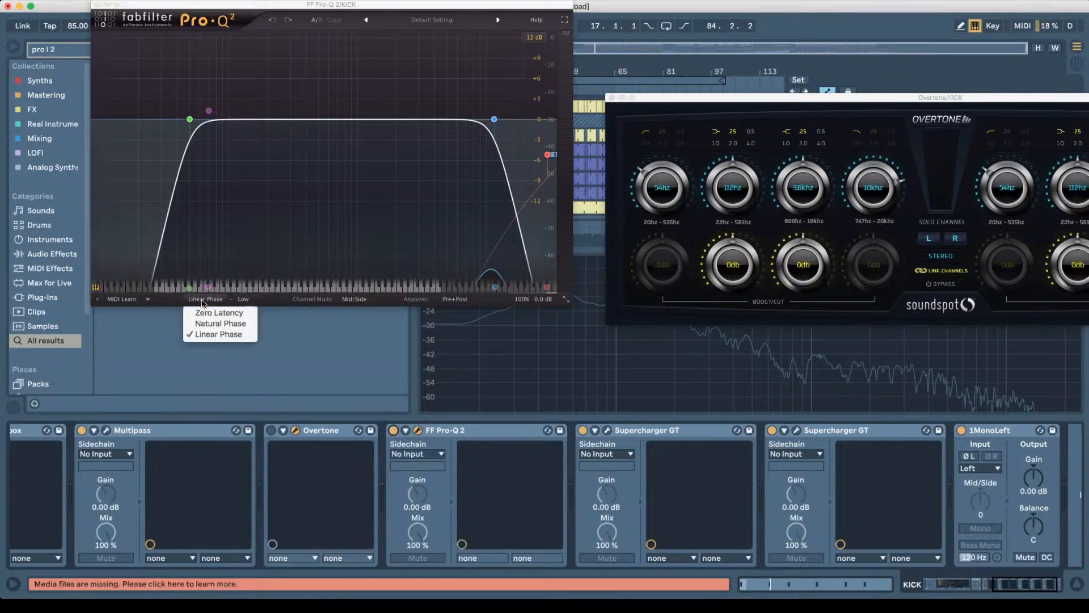
{"action": "left_click", "coordinate": [219, 325]}
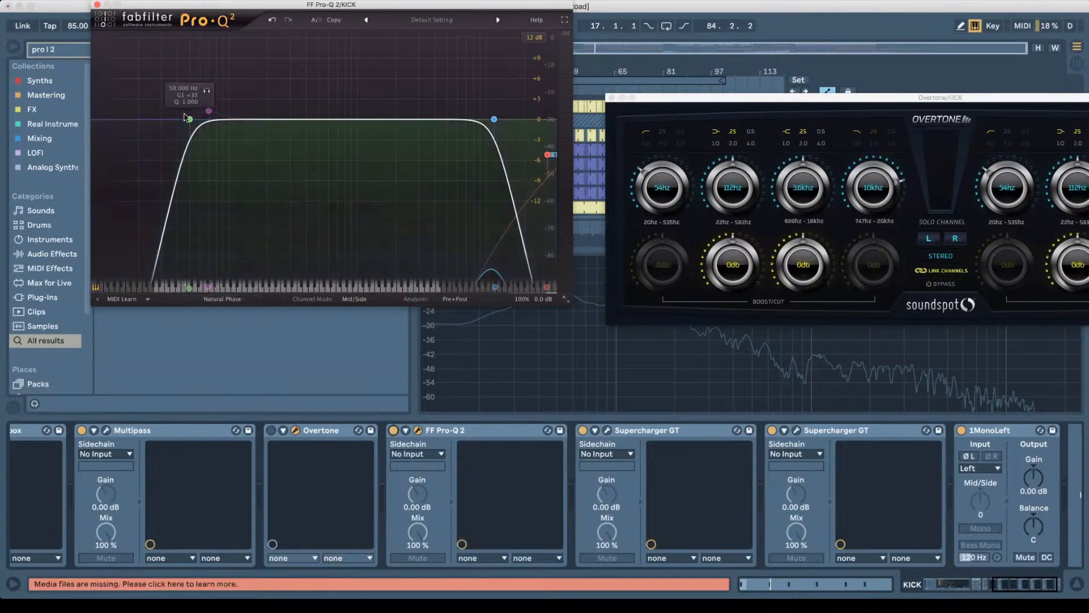
Inspect Pro-Q 2's low cut band and phase mode options, and close the Overtone and Pro-Q 2 windows.
{"action": "left_click", "coordinate": [188, 119]}
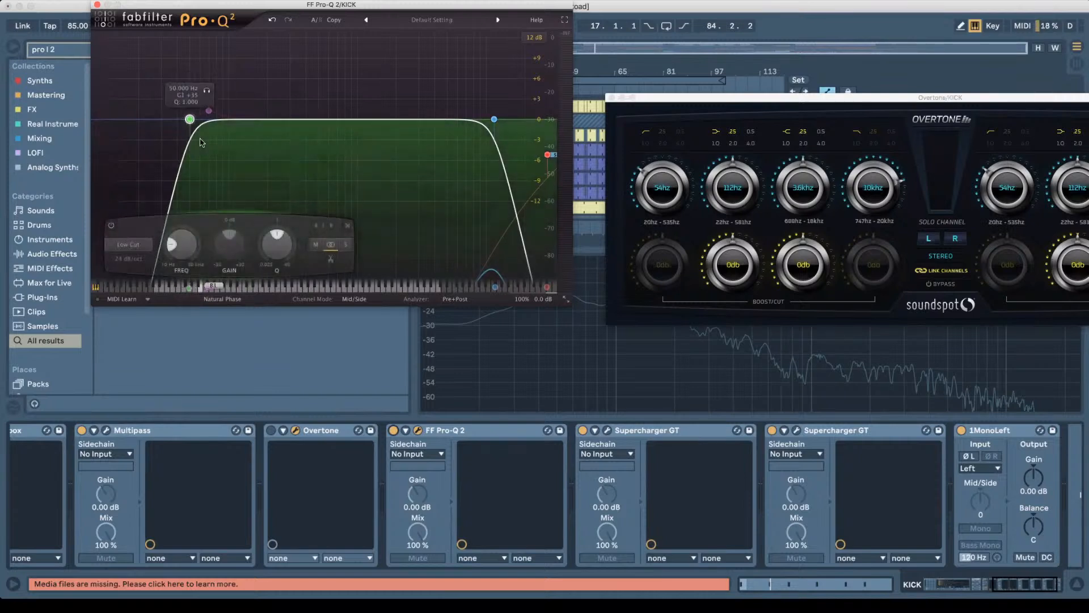
{"action": "left_click", "coordinate": [238, 299]}
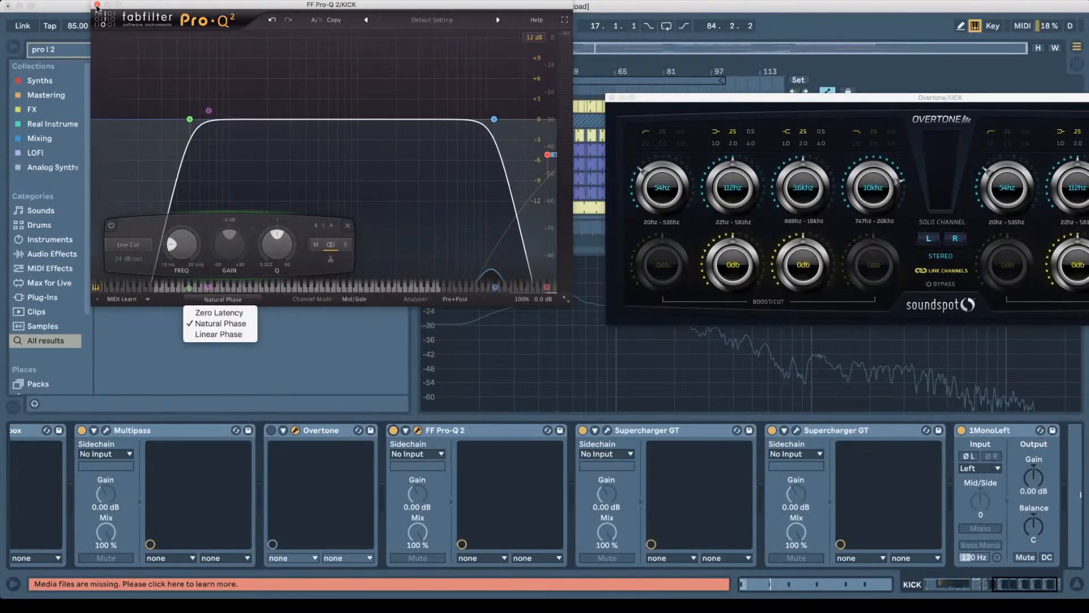
{"action": "left_click", "coordinate": [97, 7]}
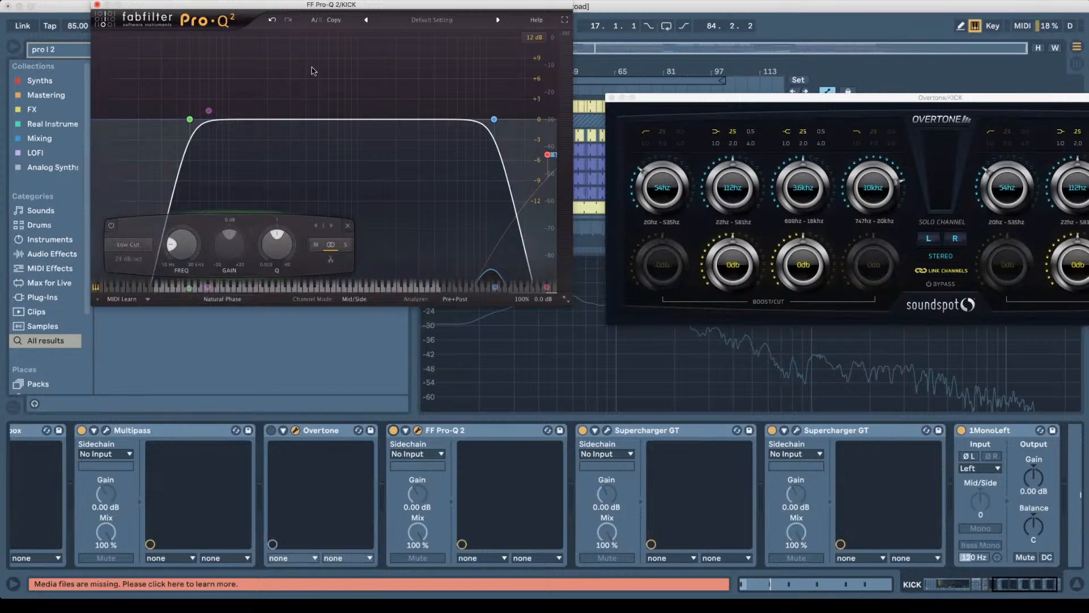
{"action": "left_click", "coordinate": [613, 98]}
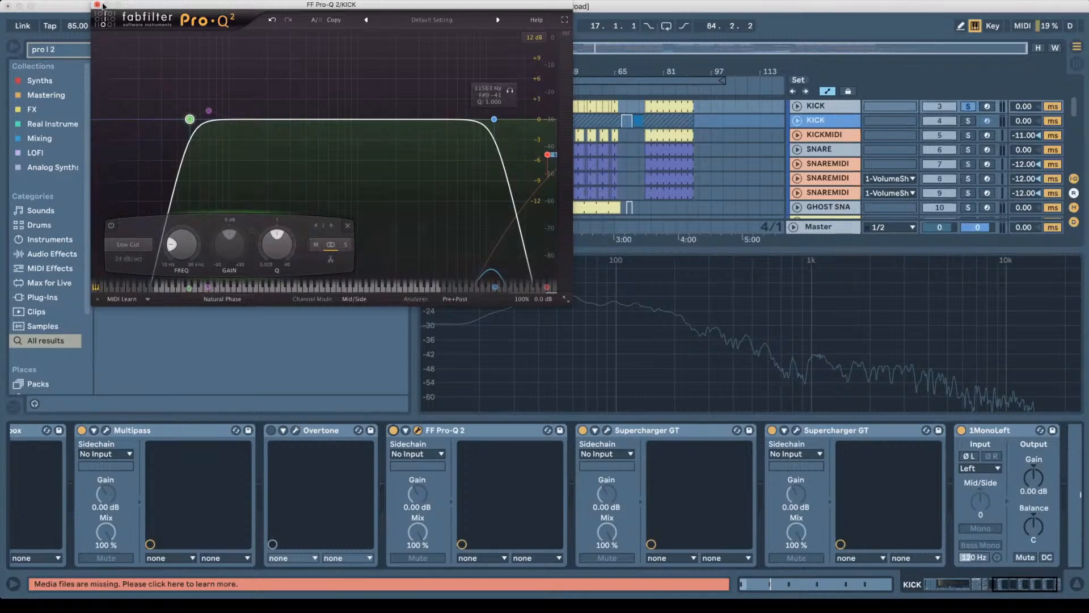
{"action": "left_click", "coordinate": [100, 6]}
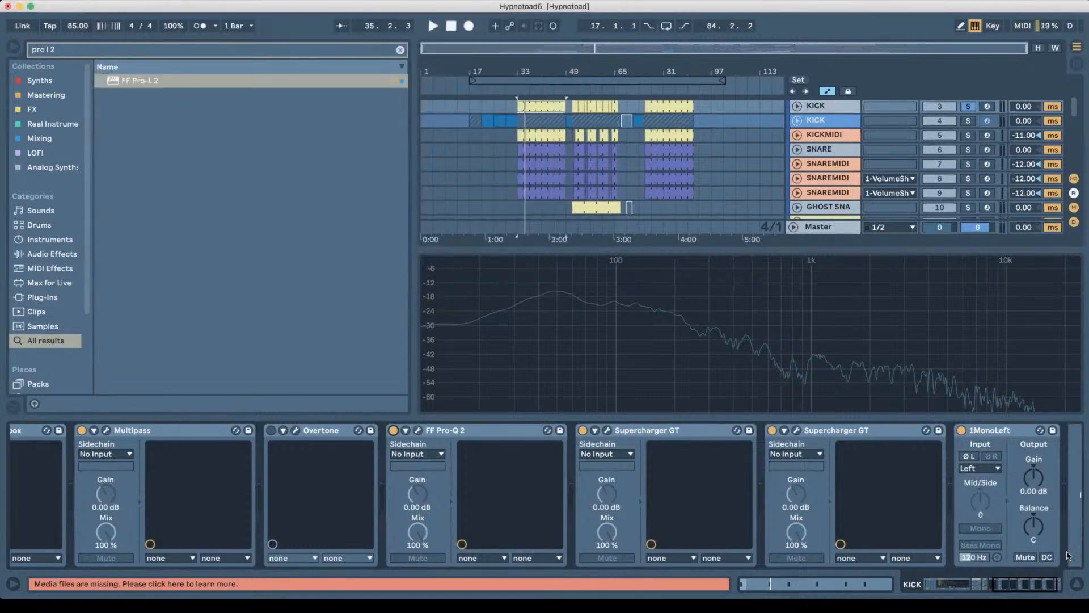
Open both Supercharger GT windows on the KICK track and place them side by side to compare their settings.
{"action": "left_click", "coordinate": [607, 430]}
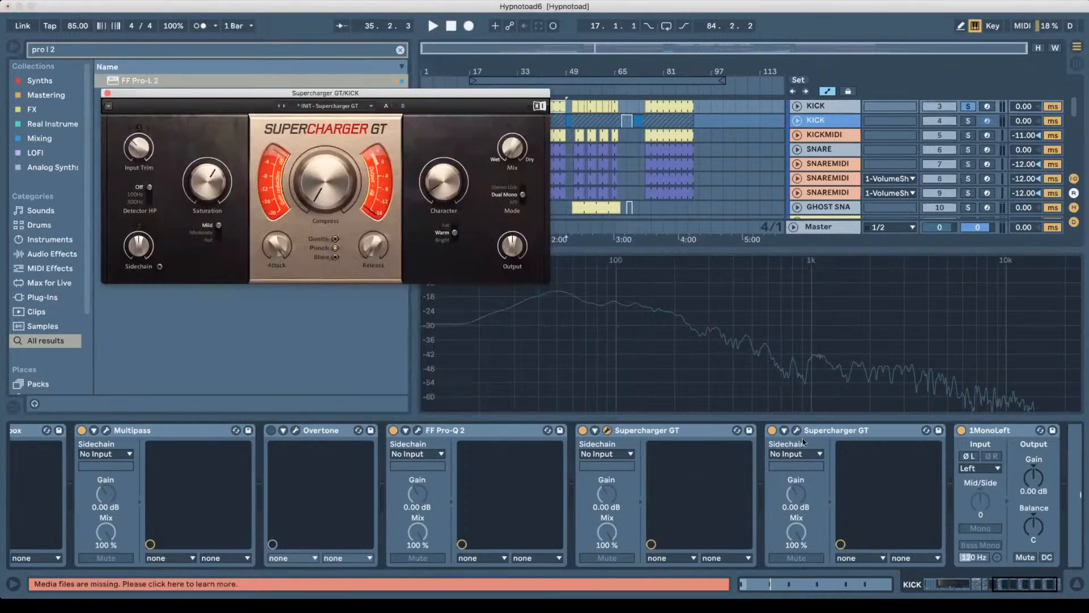
{"action": "left_click", "coordinate": [796, 430]}
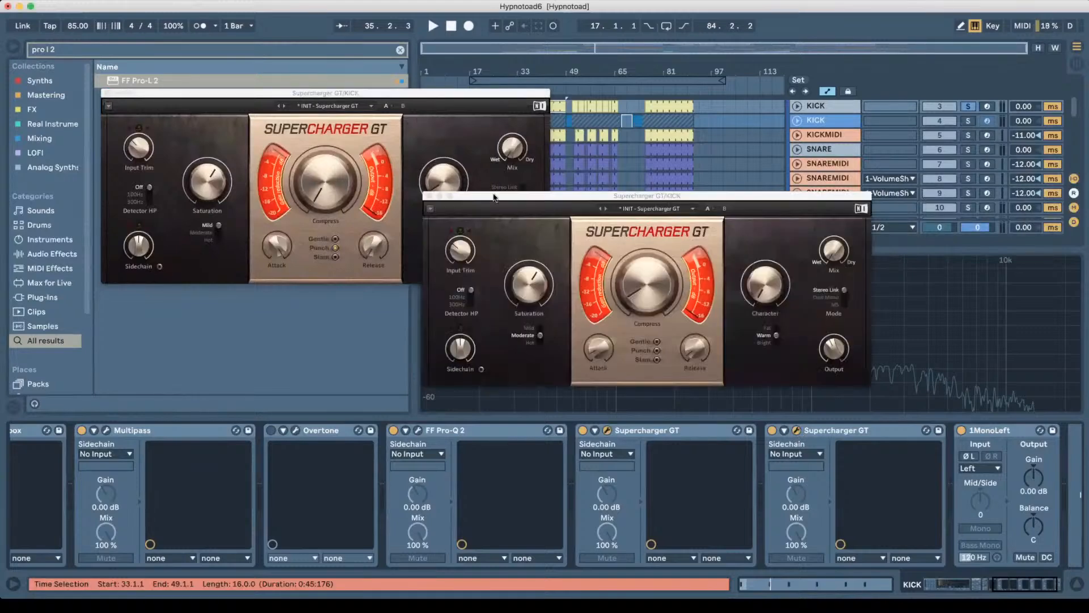
{"action": "left_click_drag", "start_coordinate": [494, 197], "coordinate": [669, 99]}
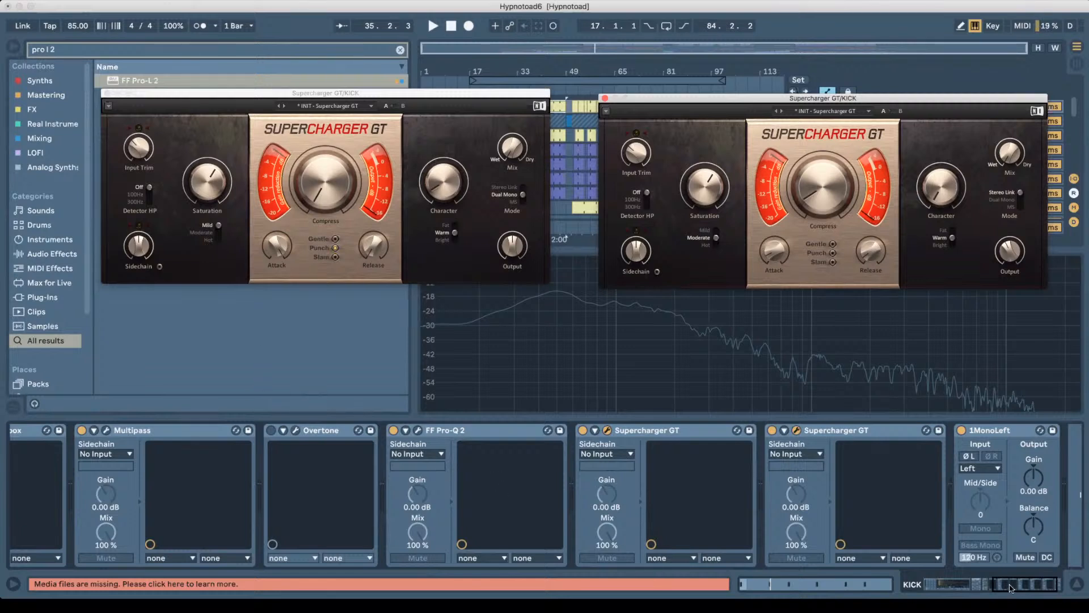
Set the 1MonoLeft device's input to Stereo at the end of the kick chain and its Mid/Side balance to 100M.
{"action": "scroll", "coordinate": [944, 533], "scroll_direction": "right", "scroll_amount": 3}
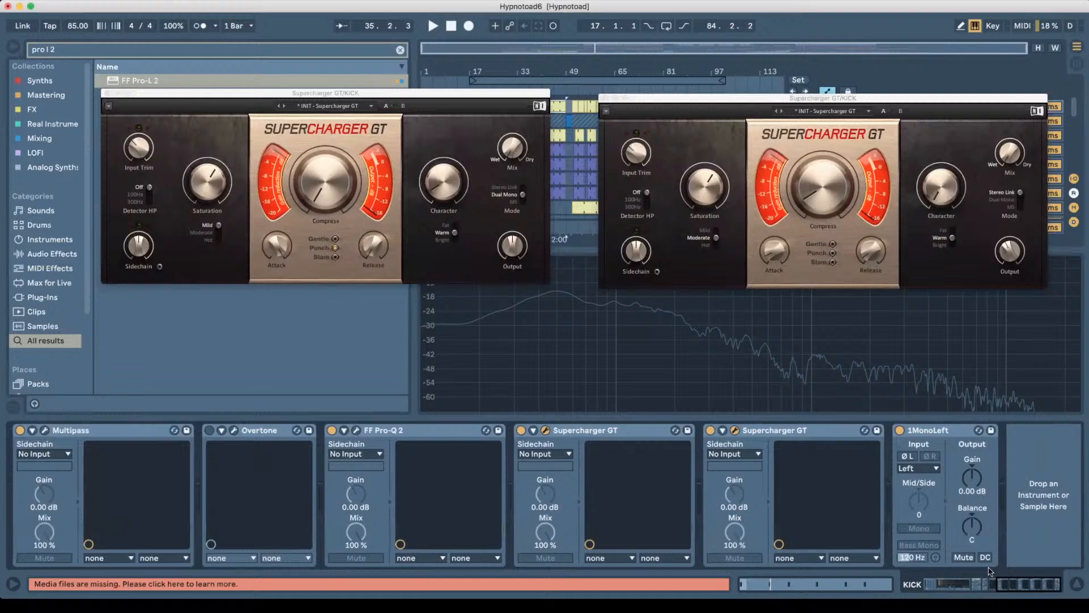
{"action": "left_click", "coordinate": [906, 469]}
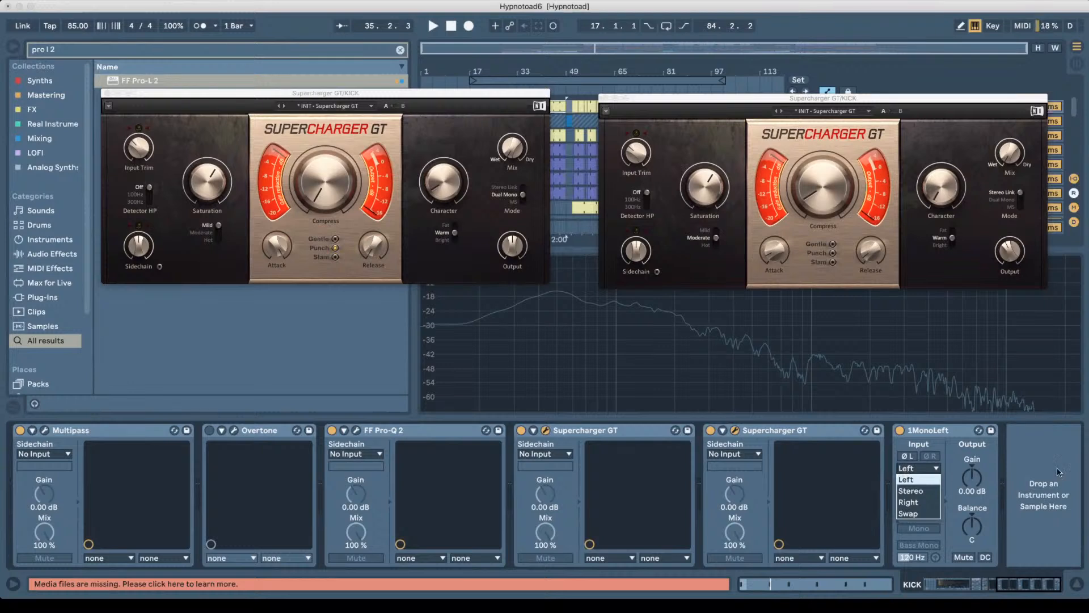
{"action": "left_click", "coordinate": [906, 478]}
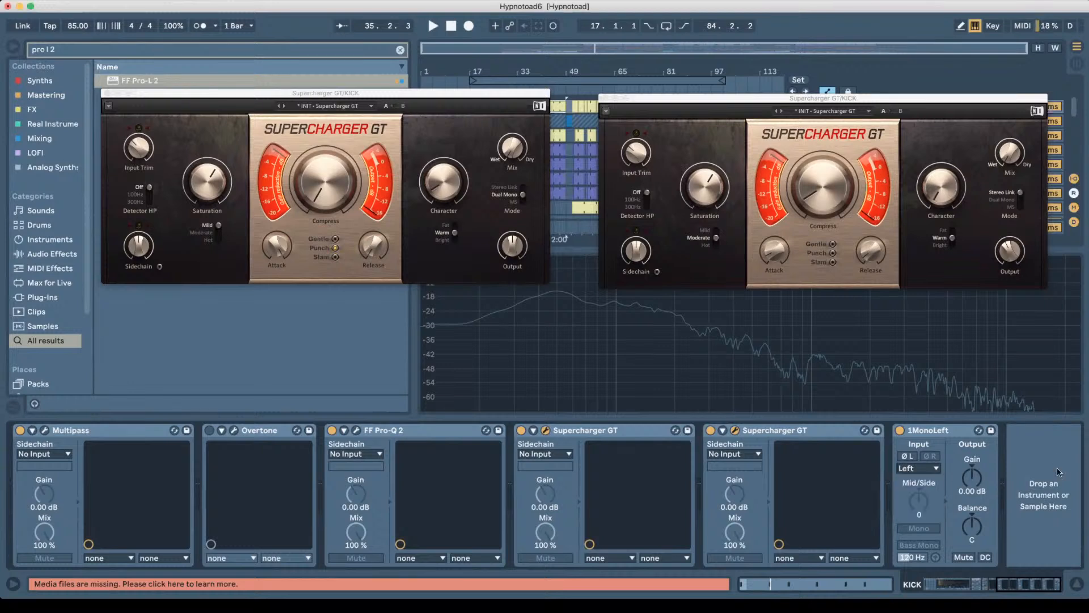
{"action": "left_click", "coordinate": [926, 470]}
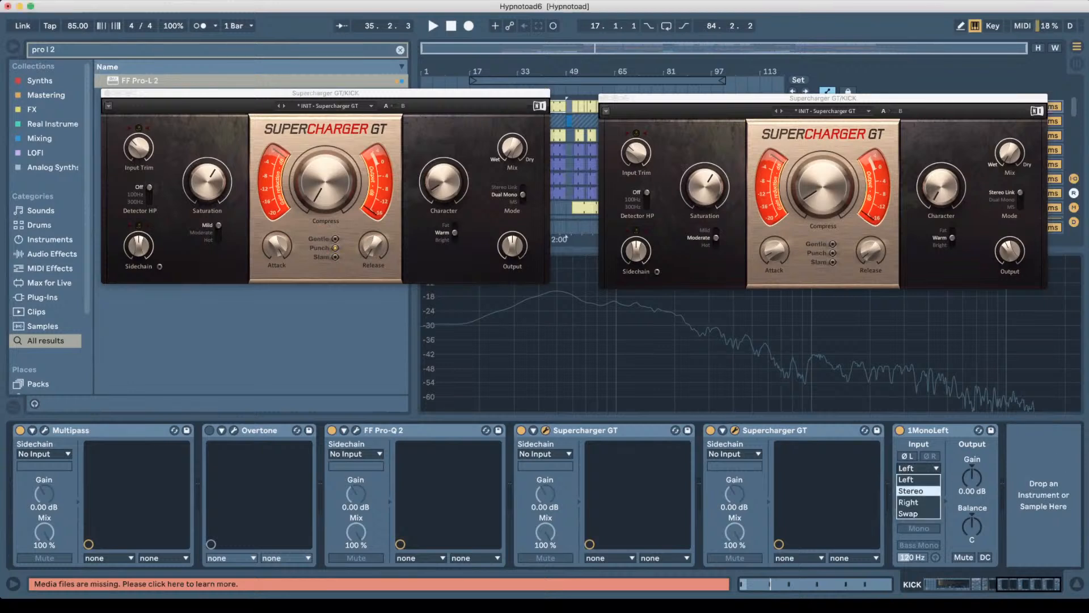
{"action": "left_click", "coordinate": [911, 489]}
{"action": "left_click_drag", "start_coordinate": [921, 505], "coordinate": [921, 558]}
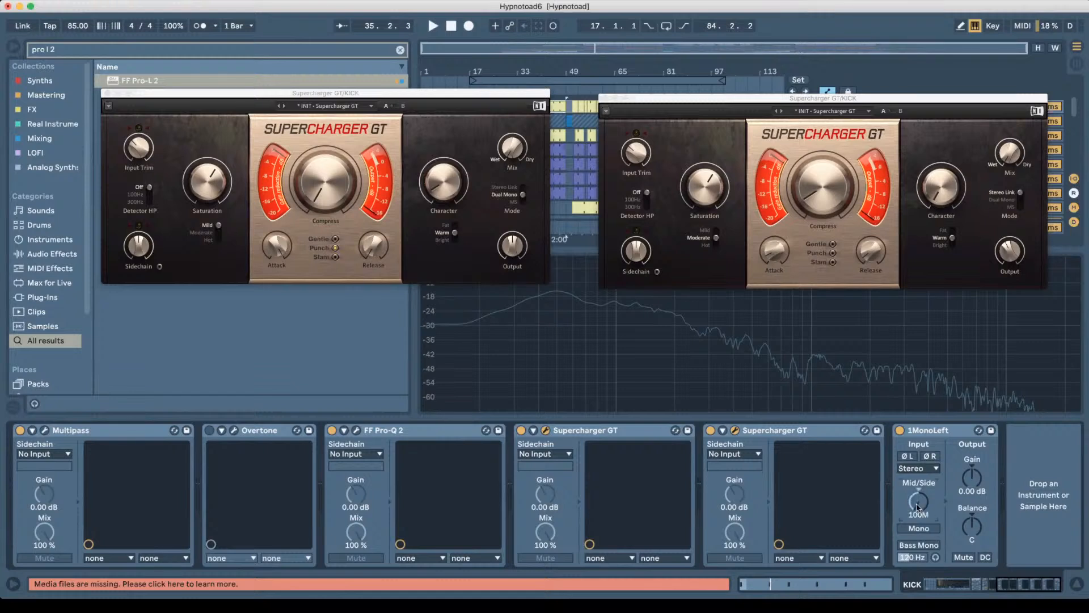
Turn off Mid/Side Mode on the 1MonoLeft device, set its Width to 0.0 %, and set its input to Left.
{"action": "right_click", "coordinate": [914, 511]}
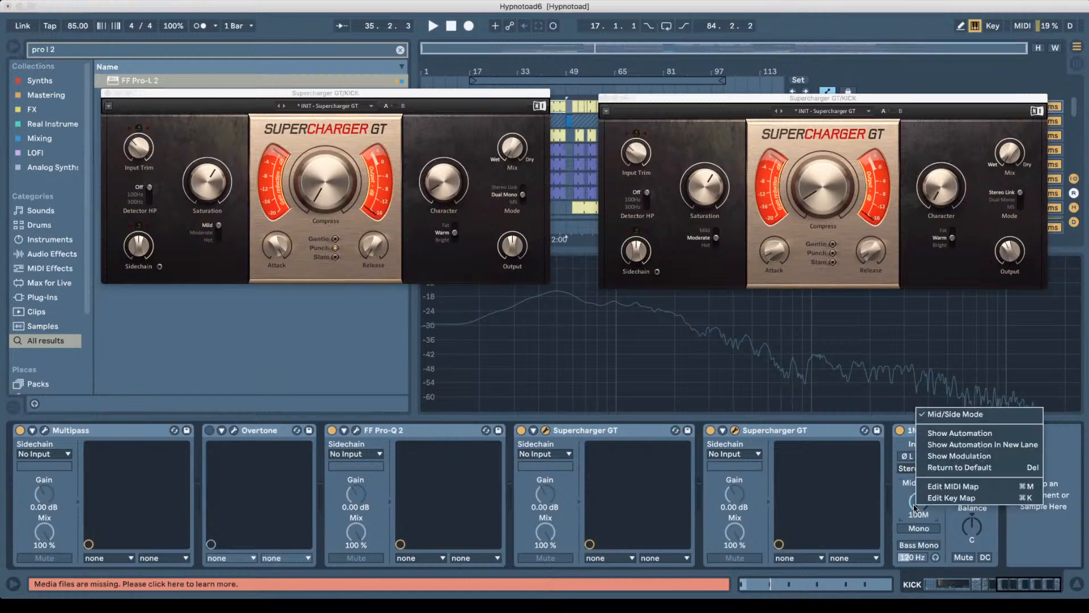
{"action": "left_click", "coordinate": [936, 414]}
{"action": "left_click_drag", "start_coordinate": [912, 504], "coordinate": [912, 556]}
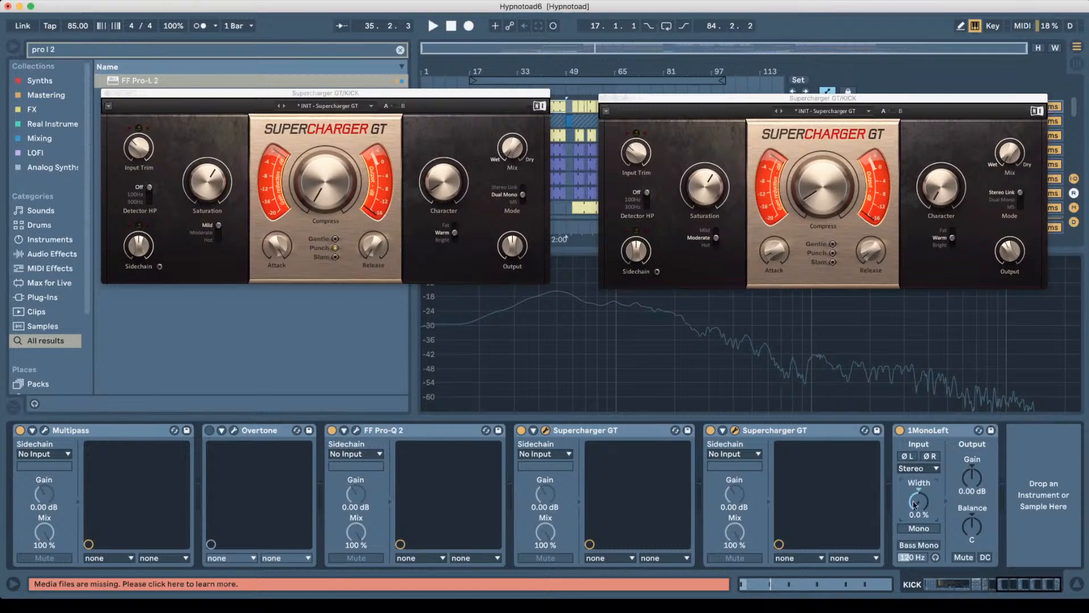
{"action": "left_click", "coordinate": [923, 469]}
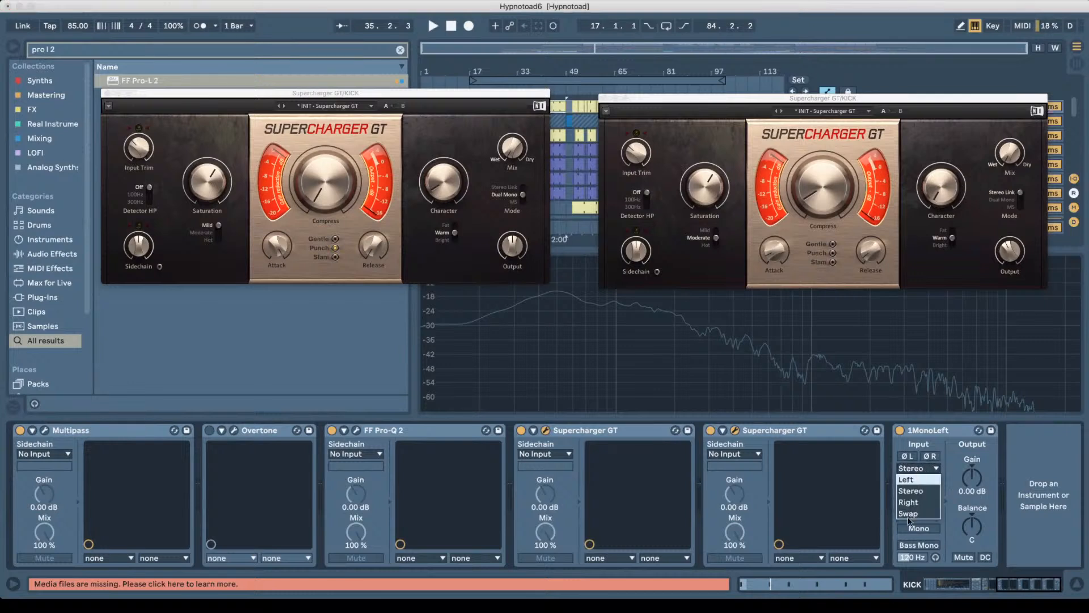
{"action": "left_click", "coordinate": [908, 481]}
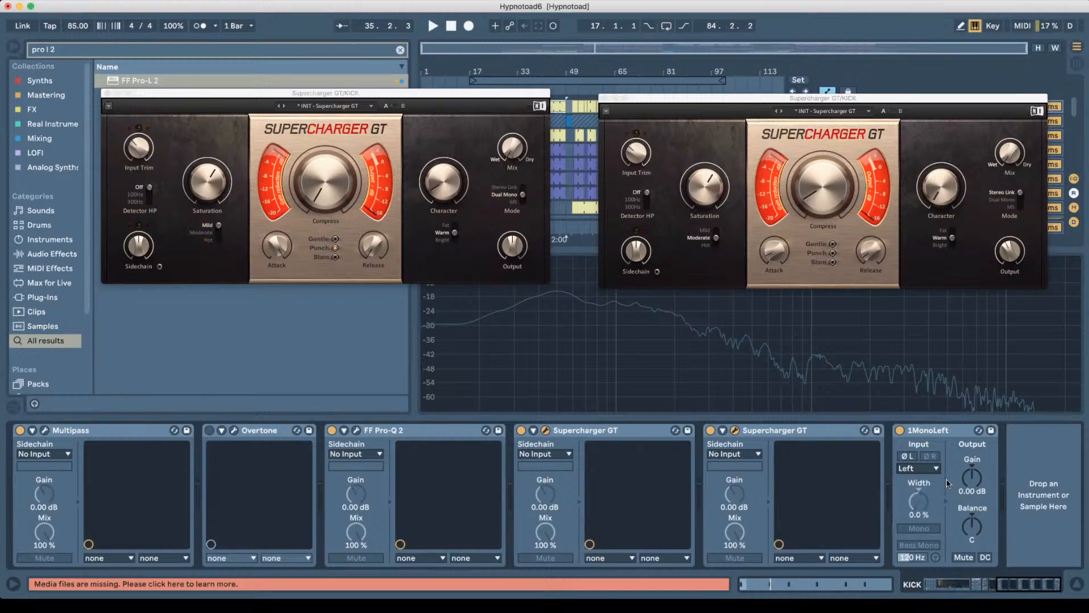
Try the 1MonoLeft device's Width control with Stereo input, return it to 0.0 %, and set the input back to Left.
{"action": "left_click", "coordinate": [929, 469]}
{"action": "left_click", "coordinate": [914, 490]}
{"action": "left_click_drag", "start_coordinate": [919, 500], "coordinate": [919, 448]}
{"action": "left_click_drag", "start_coordinate": [919, 500], "coordinate": [919, 511]}
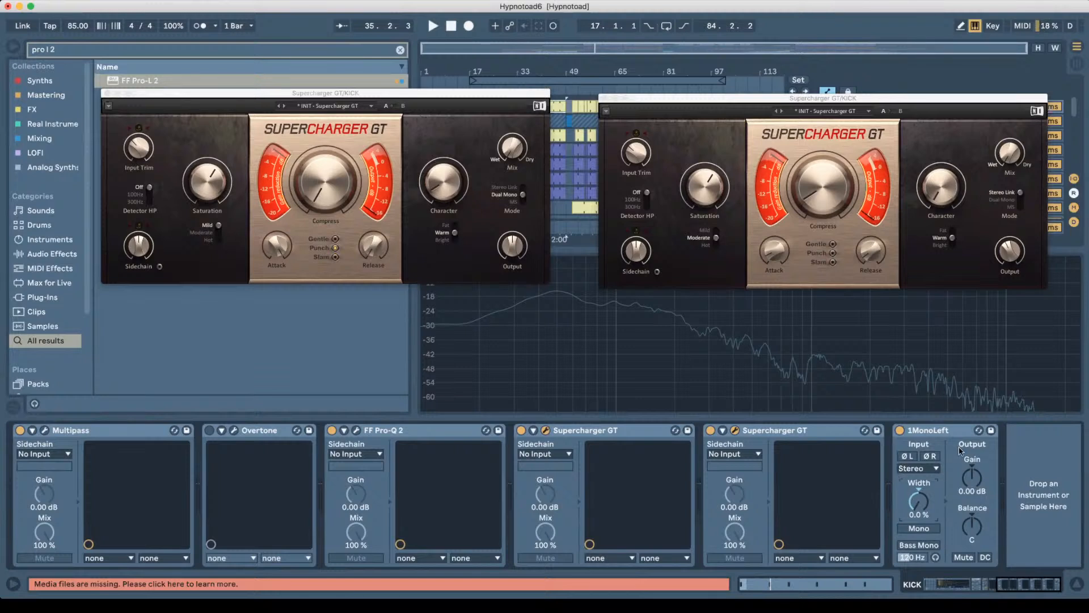
{"action": "left_click", "coordinate": [917, 469]}
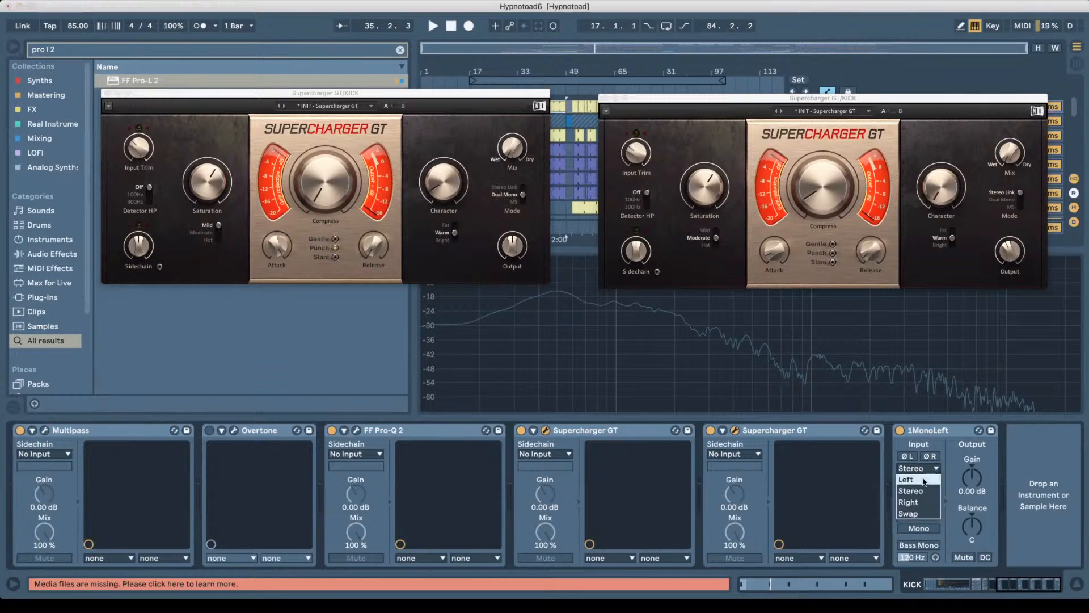
{"action": "left_click", "coordinate": [925, 482]}
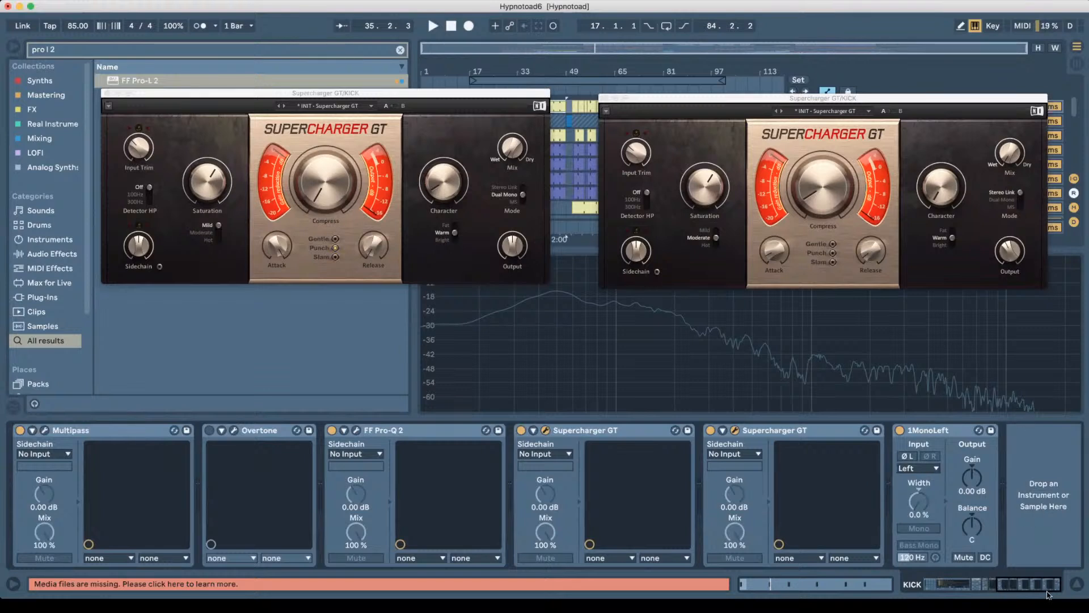
Close both Supercharger GT windows and collapse the enlarged Spectrum display in the KICK track's chain.
{"action": "left_click", "coordinate": [108, 93]}
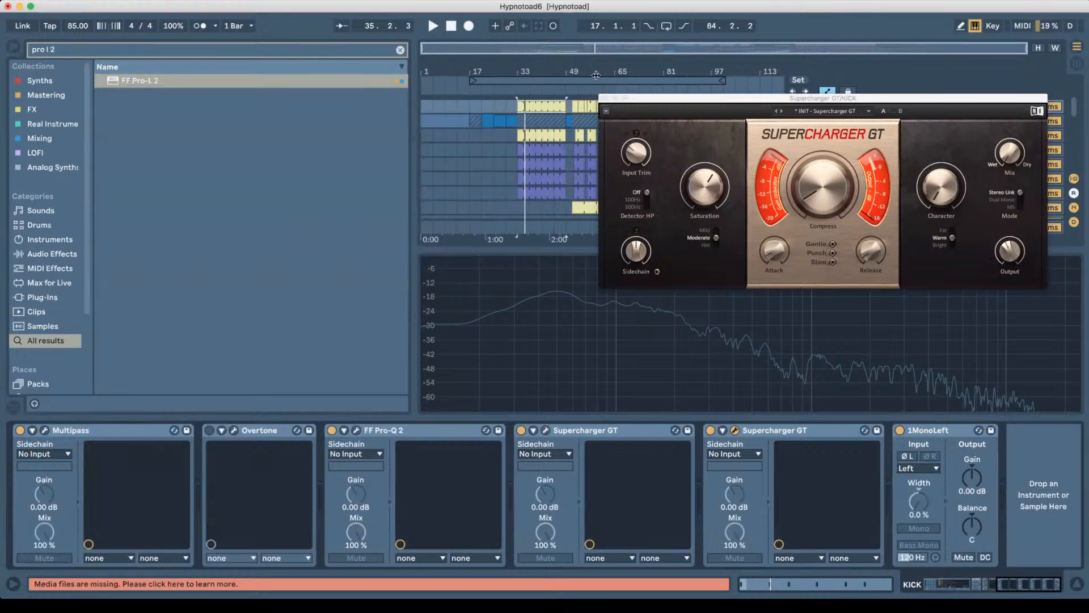
{"action": "left_click", "coordinate": [605, 97]}
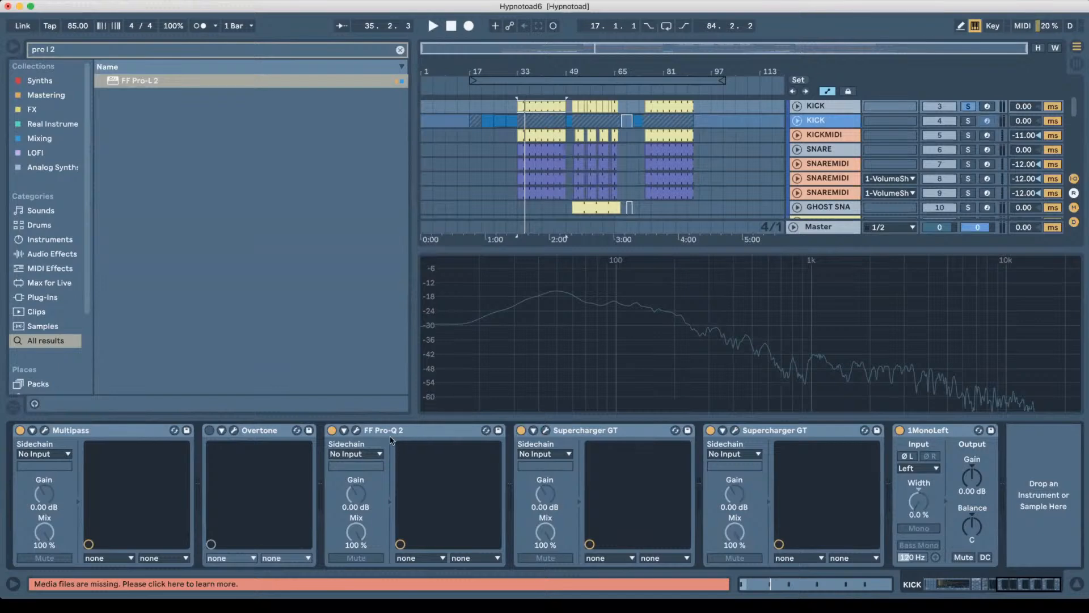
{"action": "left_click", "coordinate": [976, 585]}
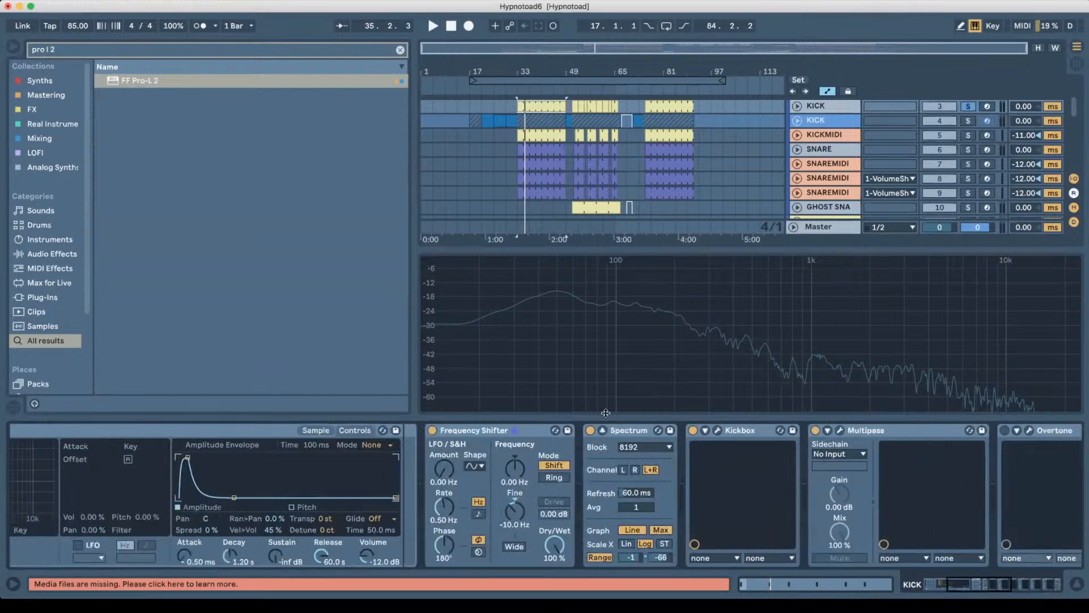
{"action": "left_click", "coordinate": [603, 430]}
{"action": "left_click", "coordinate": [1016, 584]}
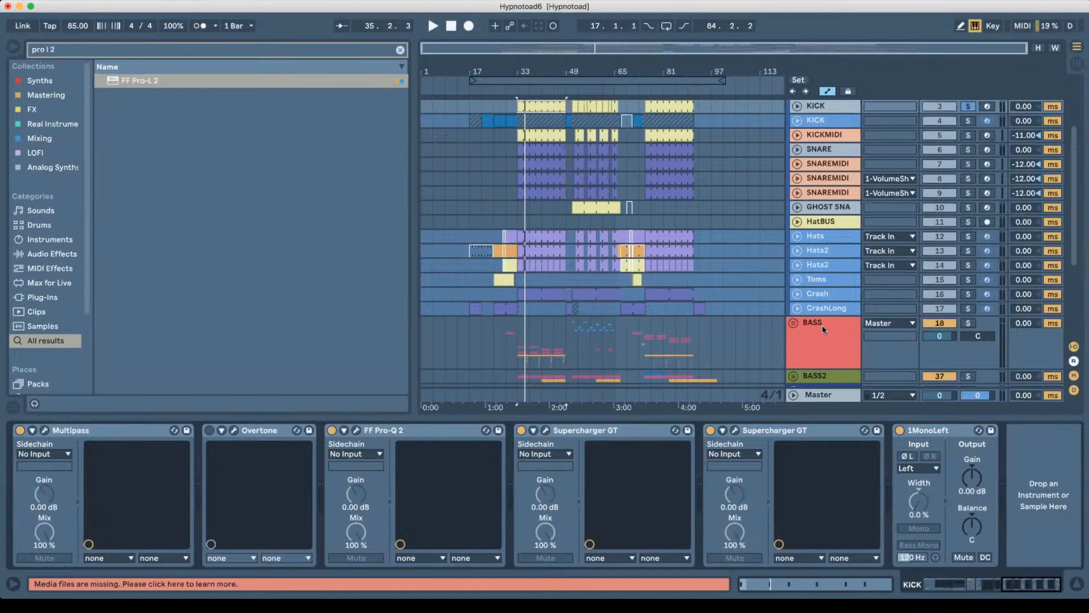
Select the SNARE track and inspect the Cymatics Snare 006 and Cymatics Snare 007 pads in its Drum Rack.
{"action": "scroll", "coordinate": [822, 325], "scroll_direction": "up", "scroll_amount": 3}
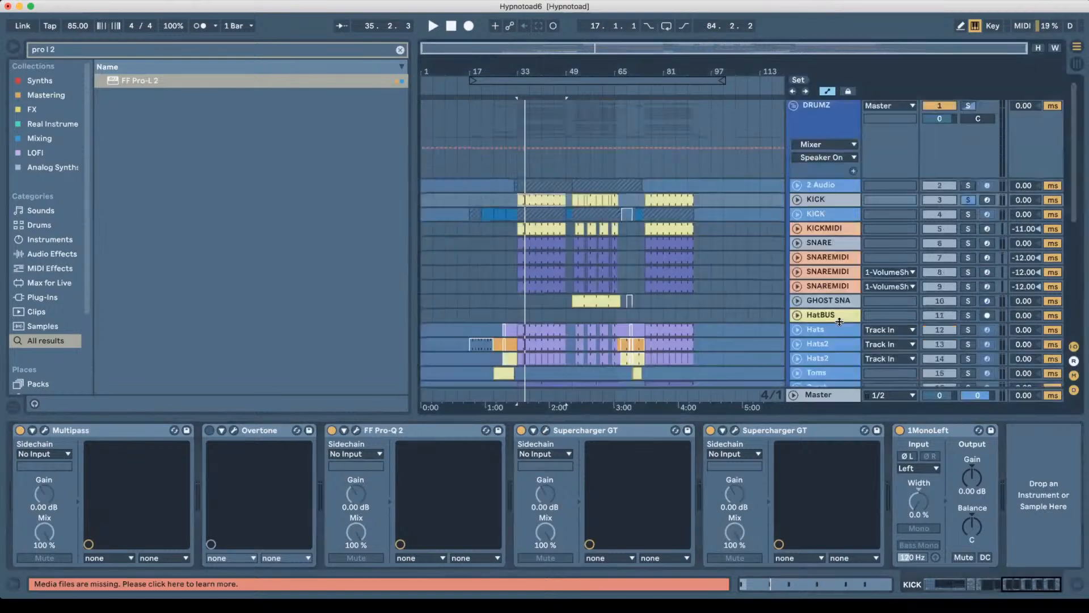
{"action": "left_click", "coordinate": [821, 244]}
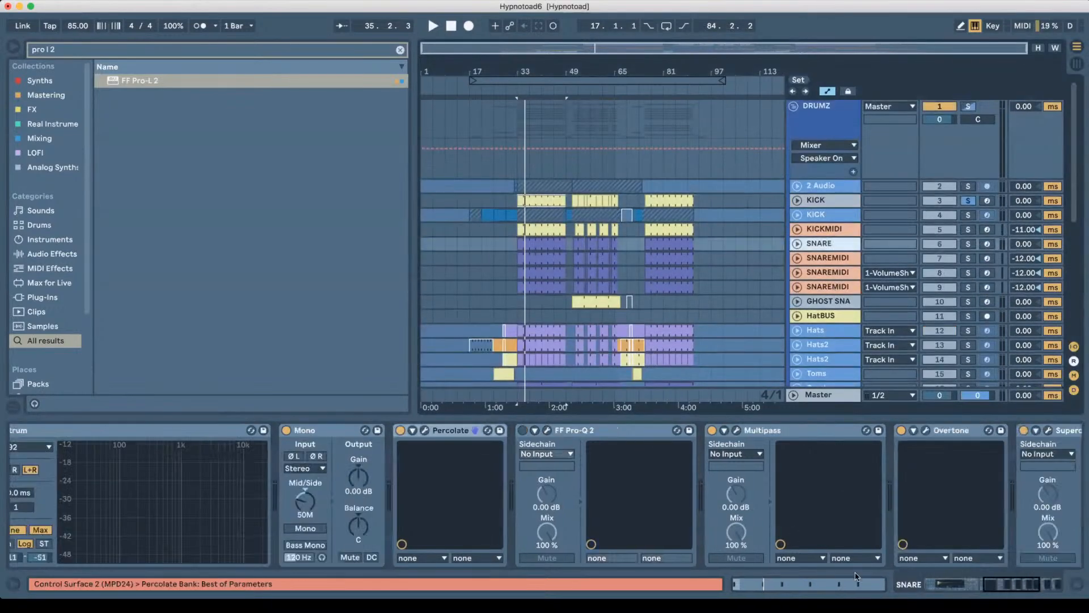
{"action": "left_click", "coordinate": [986, 588]}
{"action": "left_click_drag", "start_coordinate": [986, 587], "coordinate": [944, 584]}
{"action": "left_click", "coordinate": [114, 543]}
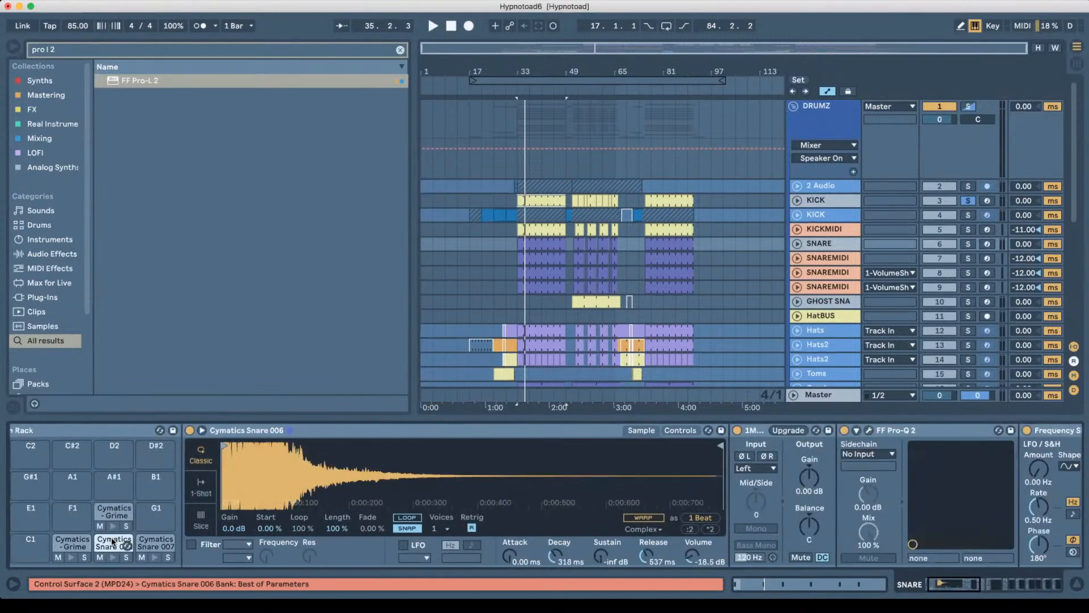
{"action": "left_click_drag", "start_coordinate": [944, 585], "coordinate": [944, 588]}
{"action": "left_click", "coordinate": [943, 588]}
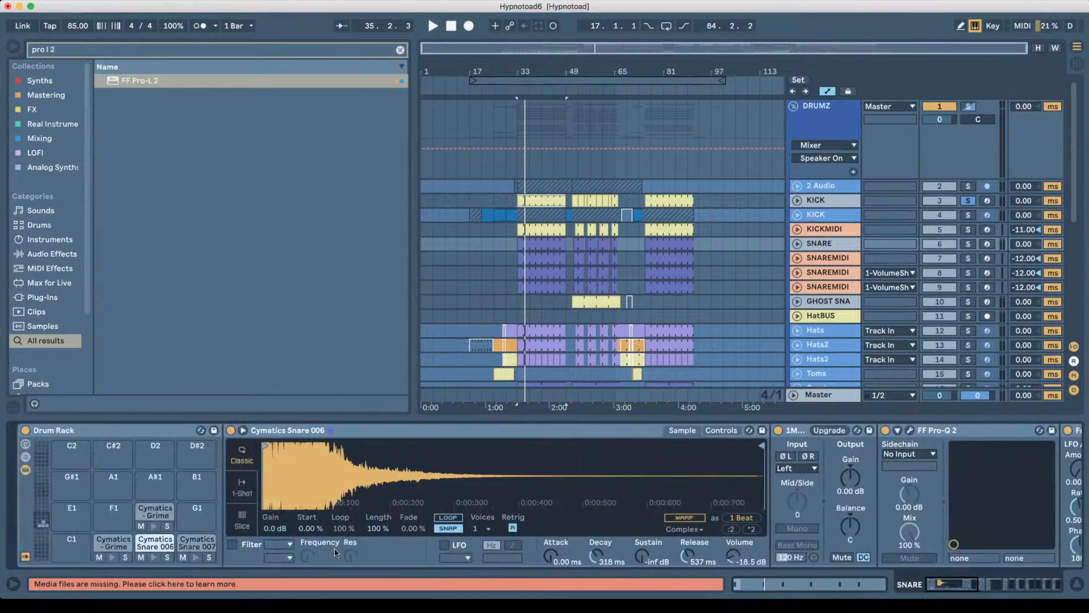
{"action": "left_click", "coordinate": [200, 544]}
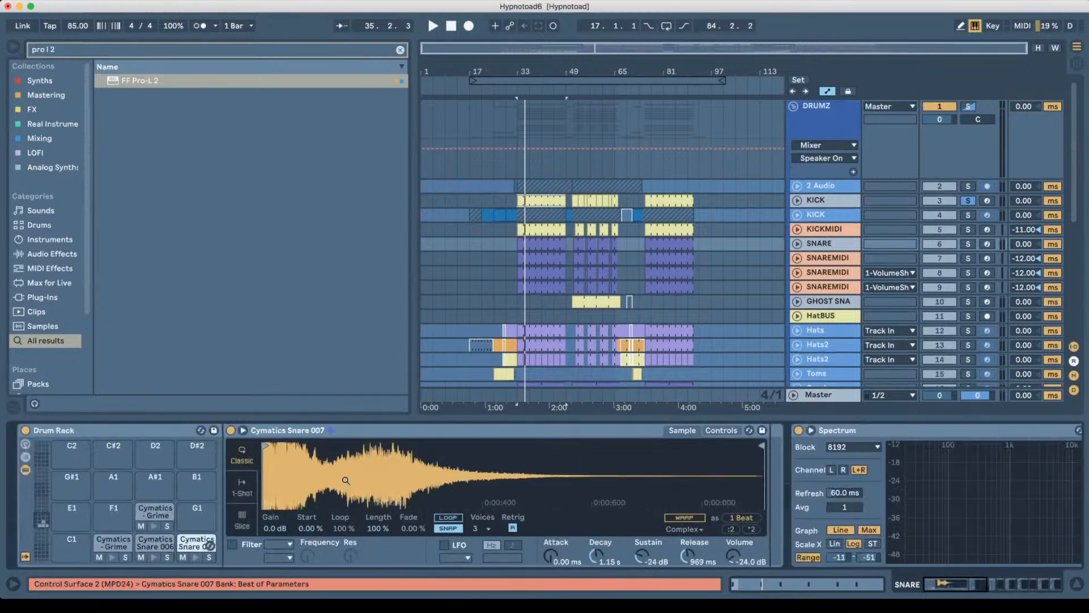
Solo the SNARE track and play a short stretch of it.
{"action": "left_click", "coordinate": [968, 244]}
{"action": "key", "text": "space"}
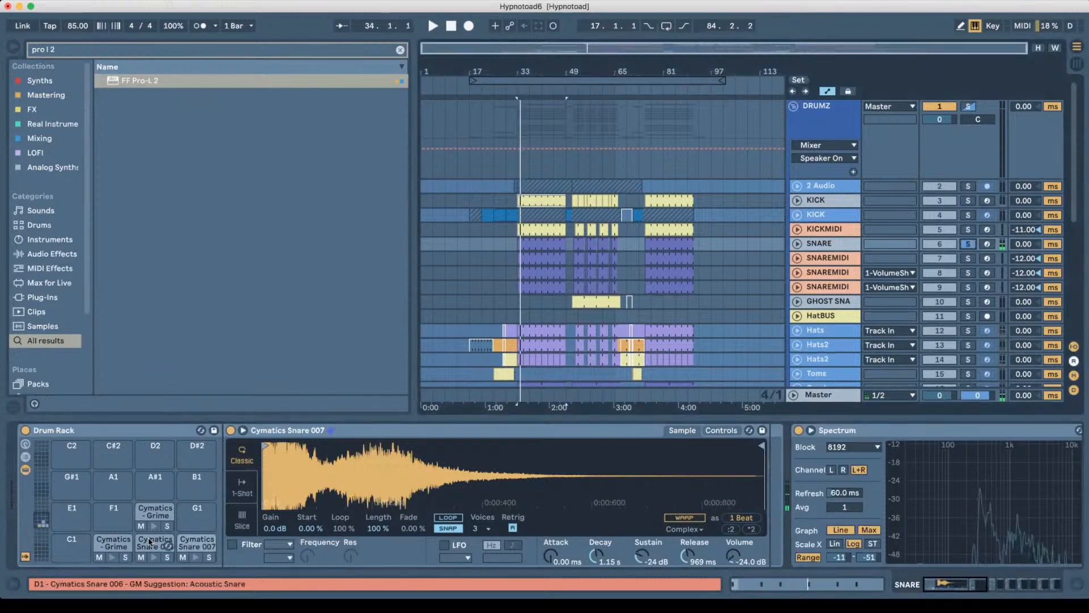
{"action": "key", "text": "space"}
Examine the Cymatics - Grime Snare 1 pad with its Utility and Frequency Shifter, plus the Spectrum and Mono devices following the rack.
{"action": "left_click", "coordinate": [103, 543]}
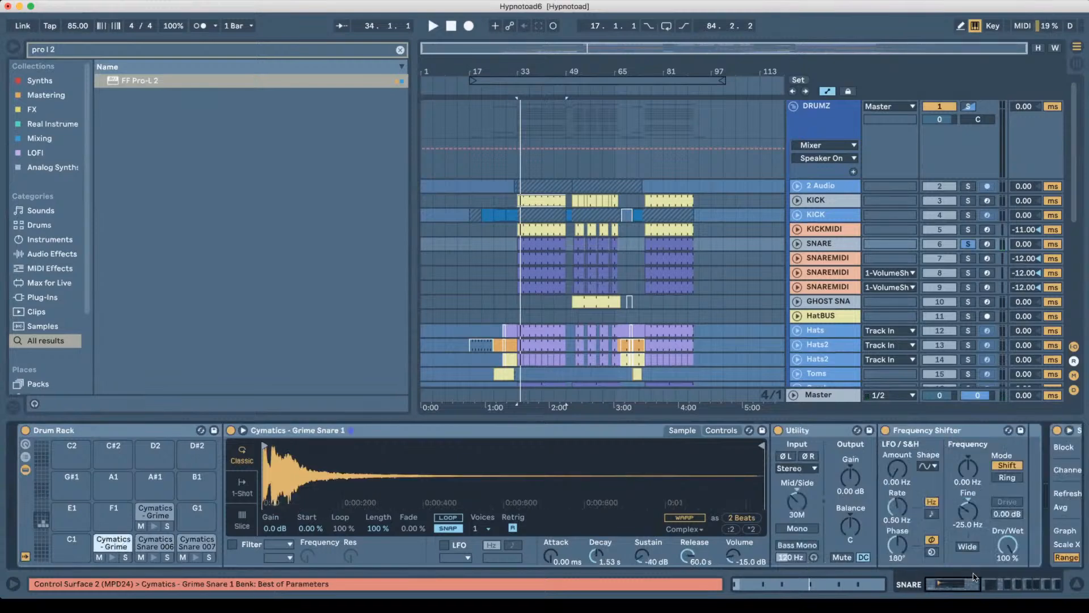
{"action": "left_click_drag", "start_coordinate": [970, 588], "coordinate": [1000, 590]}
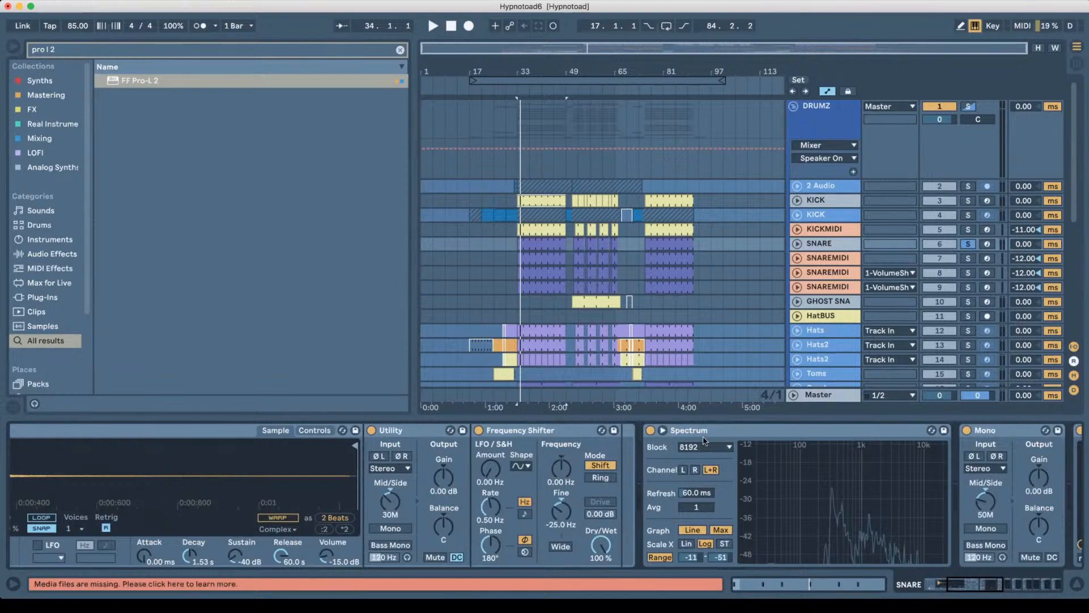
{"action": "mouse_move", "coordinate": [829, 487]}
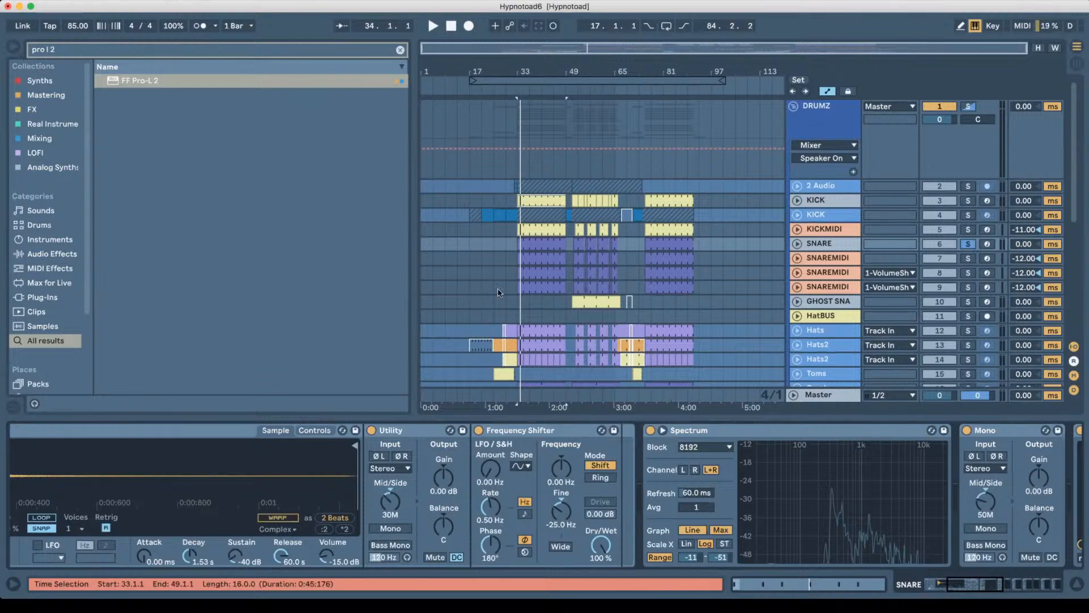
{"action": "scroll", "coordinate": [589, 335], "scroll_direction": "down", "scroll_amount": 1}
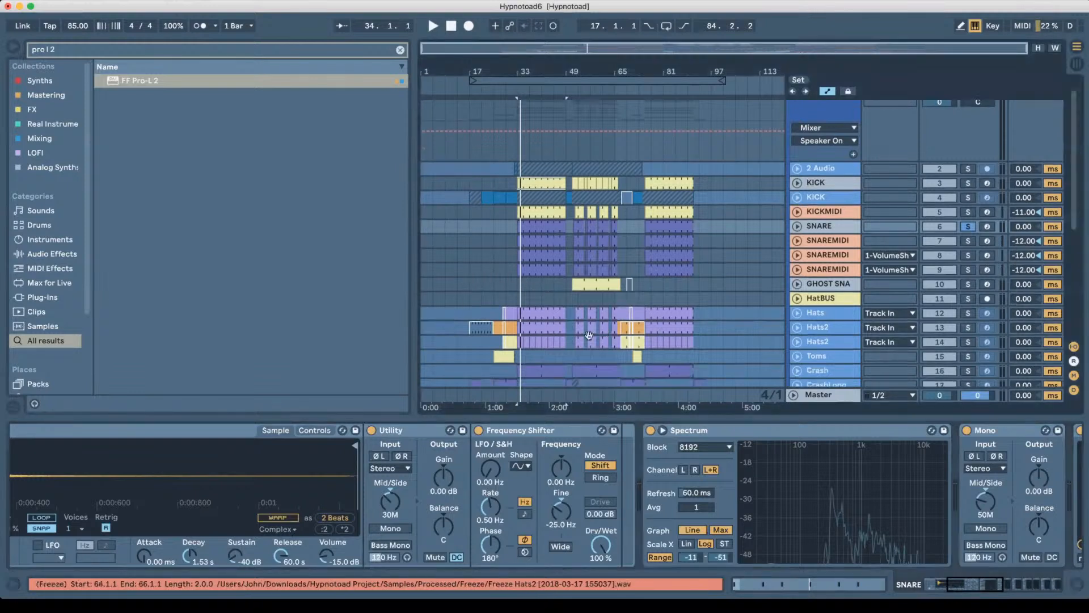
{"action": "scroll", "coordinate": [589, 334], "scroll_direction": "down", "scroll_amount": 2}
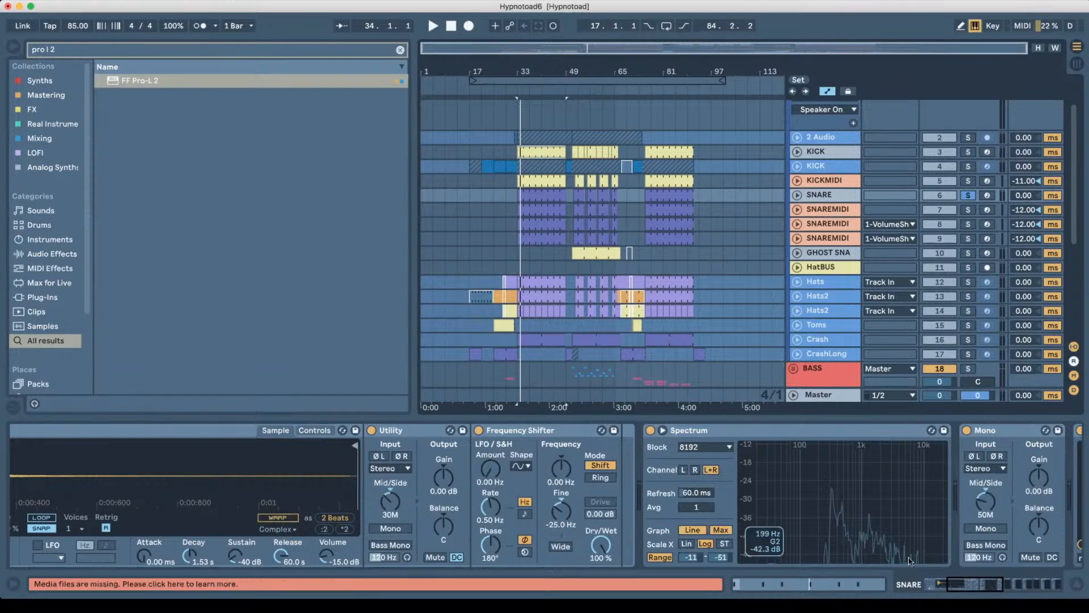
Open Percolate in the SNARE track's chain to review its three band settings, and close its window.
{"action": "left_click_drag", "start_coordinate": [966, 591], "coordinate": [999, 590]}
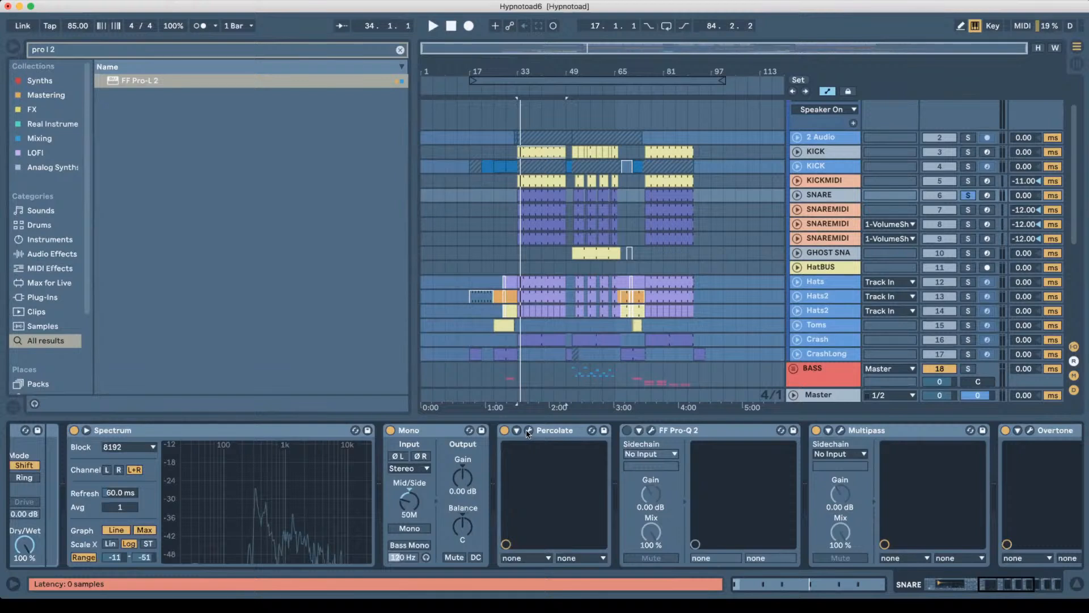
{"action": "left_click_drag", "start_coordinate": [988, 590], "coordinate": [1000, 590]}
{"action": "left_click", "coordinate": [304, 431]}
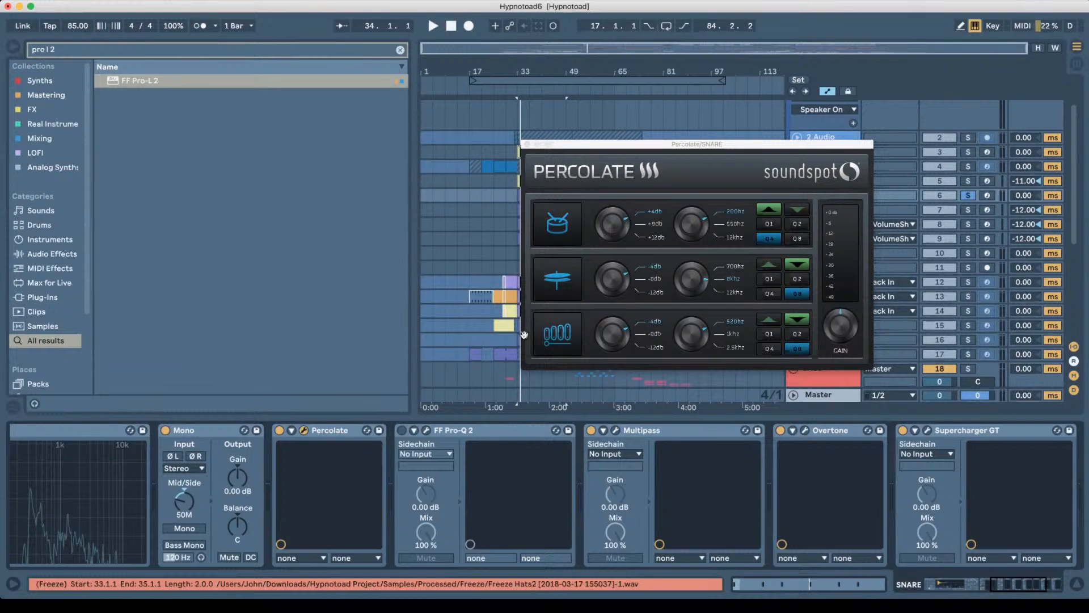
{"action": "left_click", "coordinate": [526, 146]}
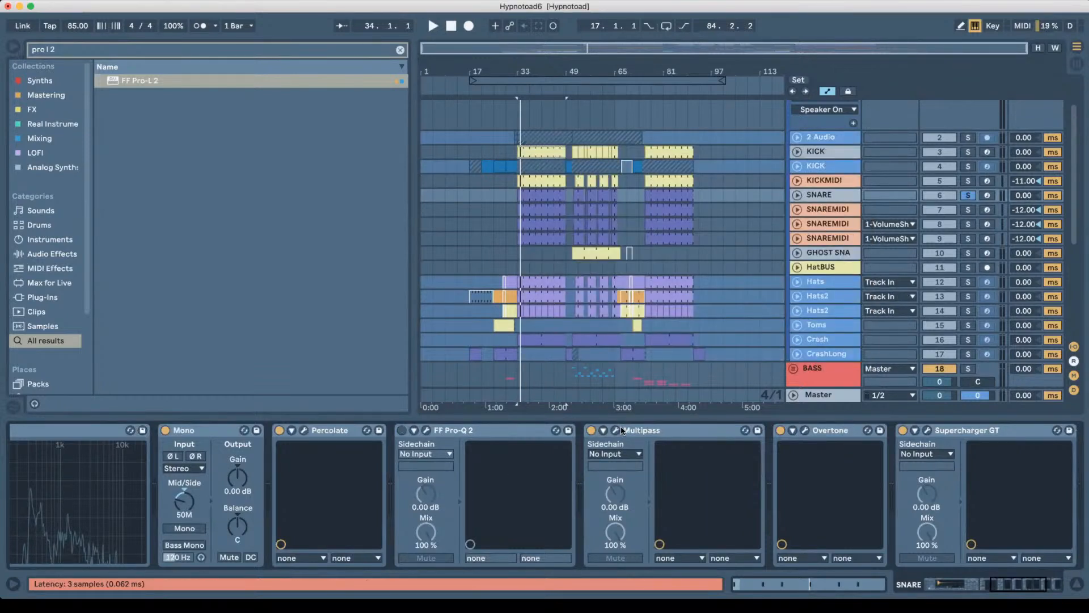
Open Multipass on the SNARE track, review the Drum Bus 2 preset's bands and Post FX delays, and close its window.
{"action": "left_click", "coordinate": [621, 430]}
{"action": "left_click", "coordinate": [616, 430]}
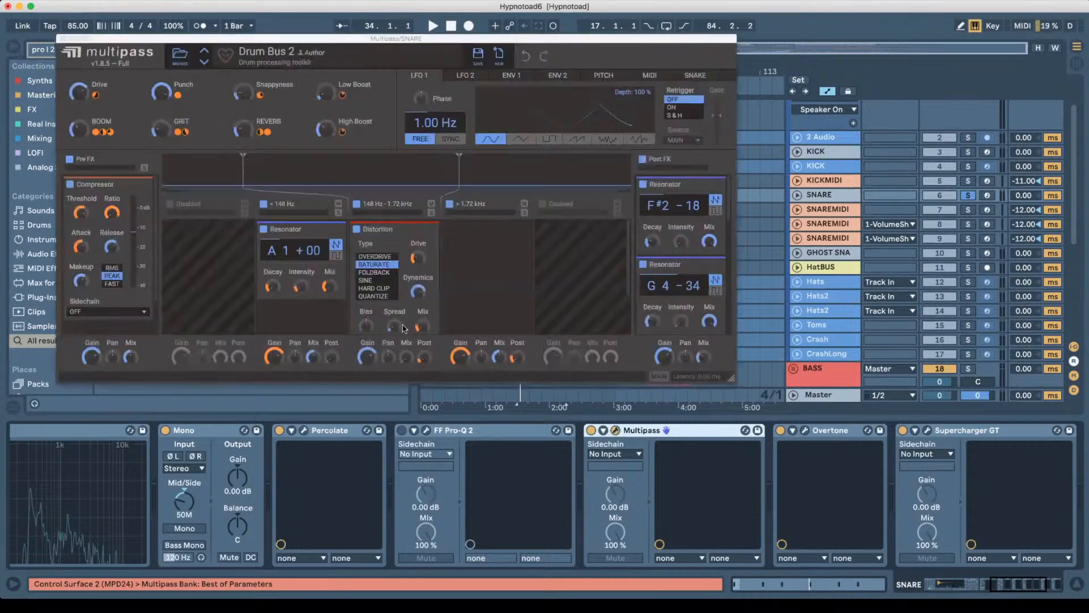
{"action": "scroll", "coordinate": [220, 271], "scroll_direction": "up", "scroll_amount": 3}
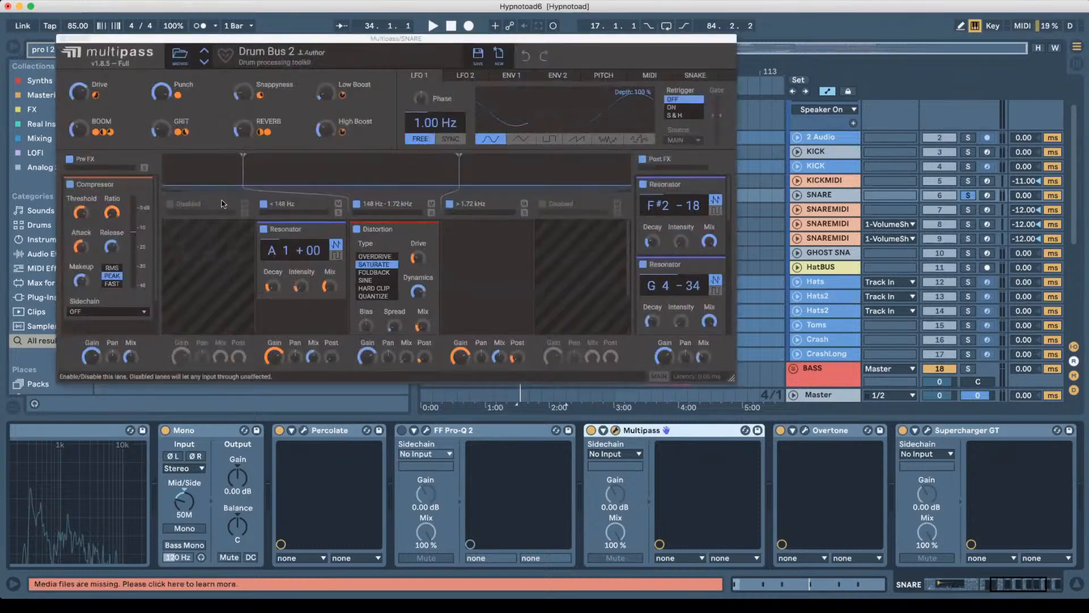
{"action": "left_click", "coordinate": [225, 68]}
{"action": "left_click_drag", "start_coordinate": [225, 38], "coordinate": [272, 88]}
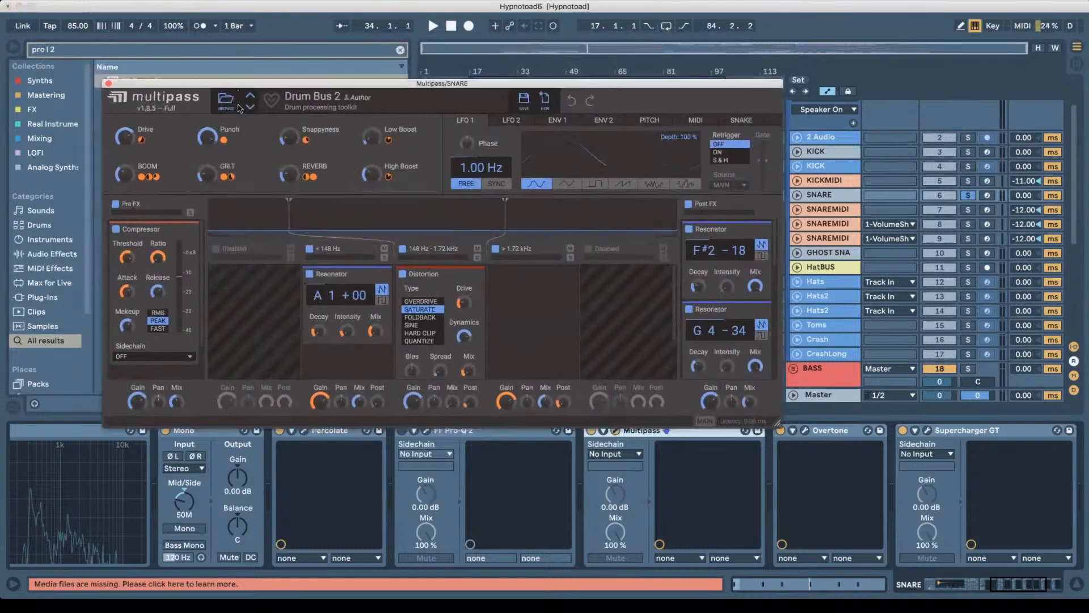
{"action": "scroll", "coordinate": [704, 325], "scroll_direction": "down", "scroll_amount": 3}
{"action": "scroll", "coordinate": [704, 324], "scroll_direction": "down", "scroll_amount": 3}
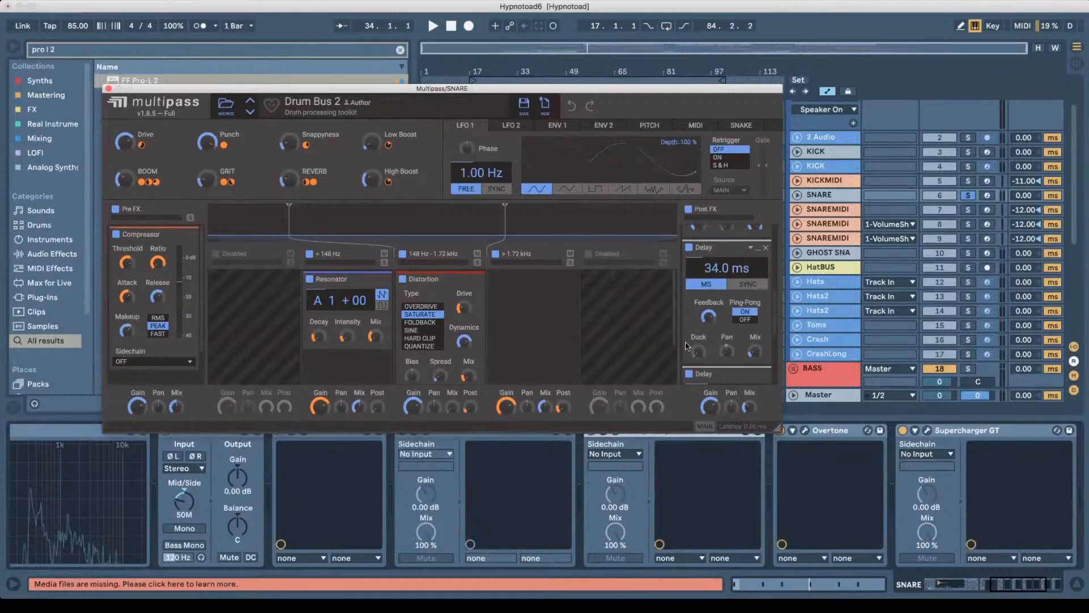
{"action": "left_click", "coordinate": [108, 89]}
Open Overtone on the SNARE track to check its EQ settings, and close its window.
{"action": "left_click_drag", "start_coordinate": [1009, 587], "coordinate": [1024, 587]}
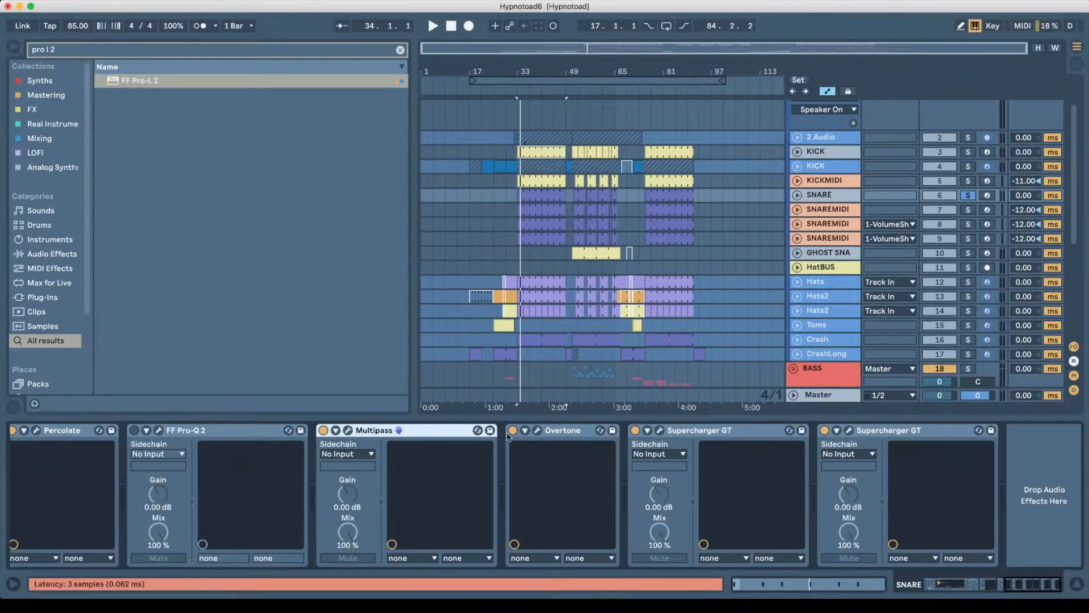
{"action": "left_click", "coordinate": [537, 433]}
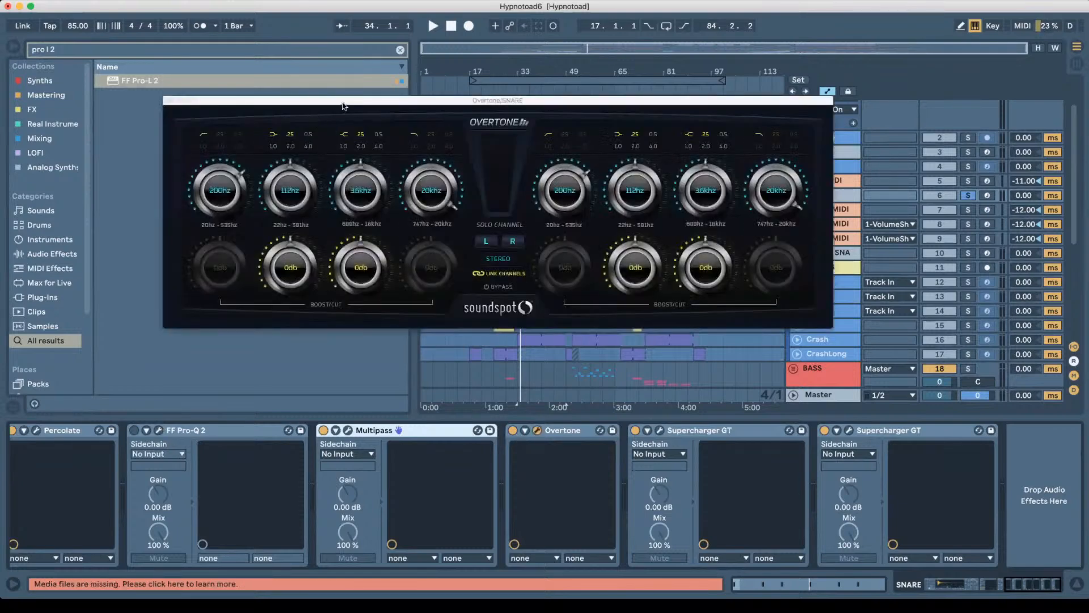
{"action": "left_click_drag", "start_coordinate": [341, 102], "coordinate": [394, 187]}
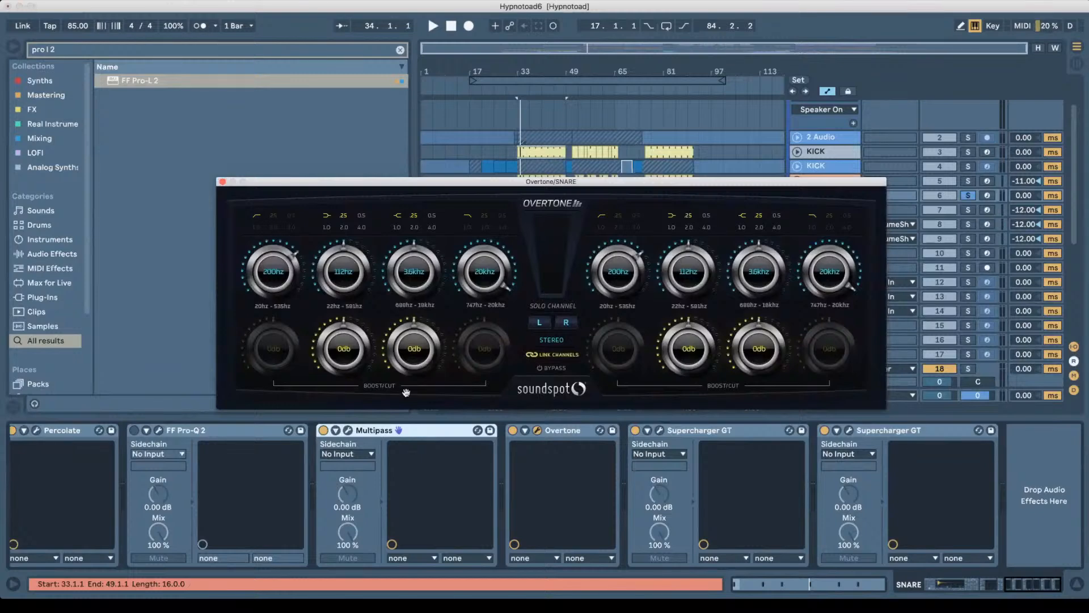
{"action": "left_click", "coordinate": [222, 182]}
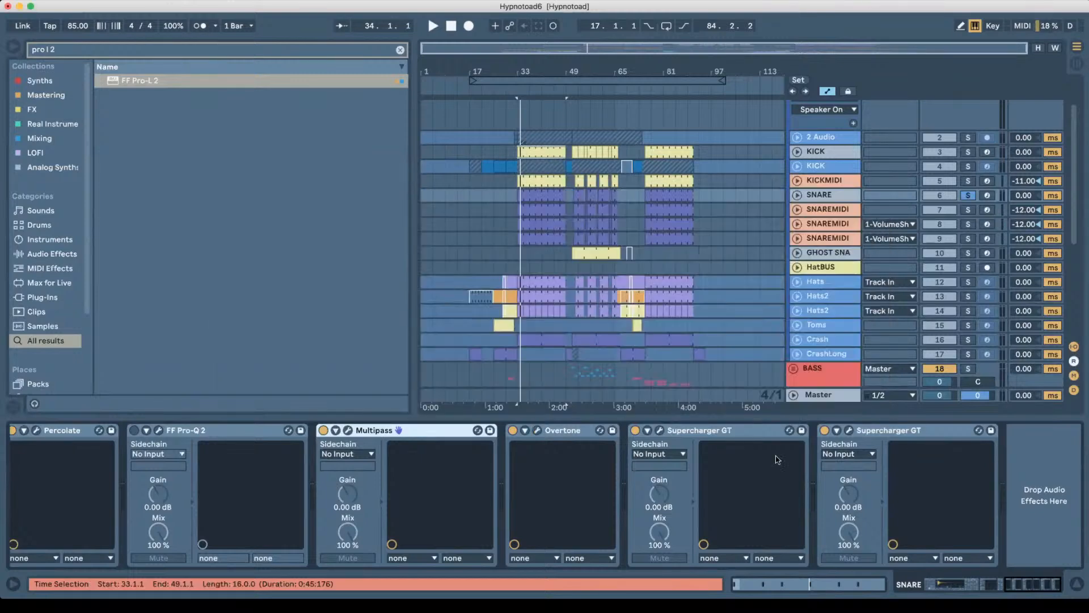
Open the SNARE track's Supercharger GT windows and move them apart to compare their settings.
{"action": "left_click", "coordinate": [660, 430]}
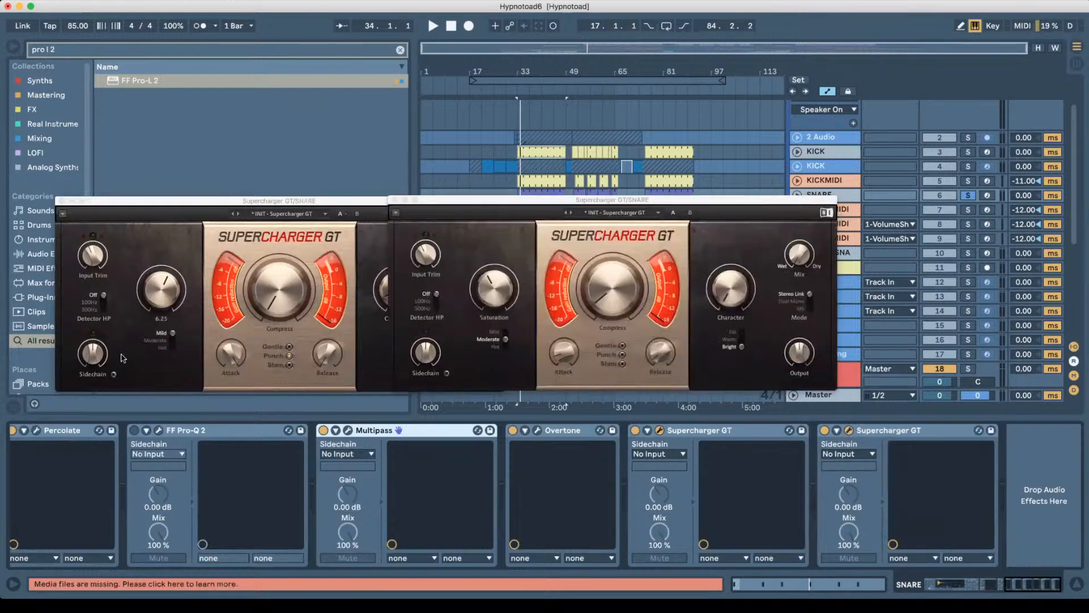
{"action": "left_click_drag", "start_coordinate": [347, 202], "coordinate": [254, 135]}
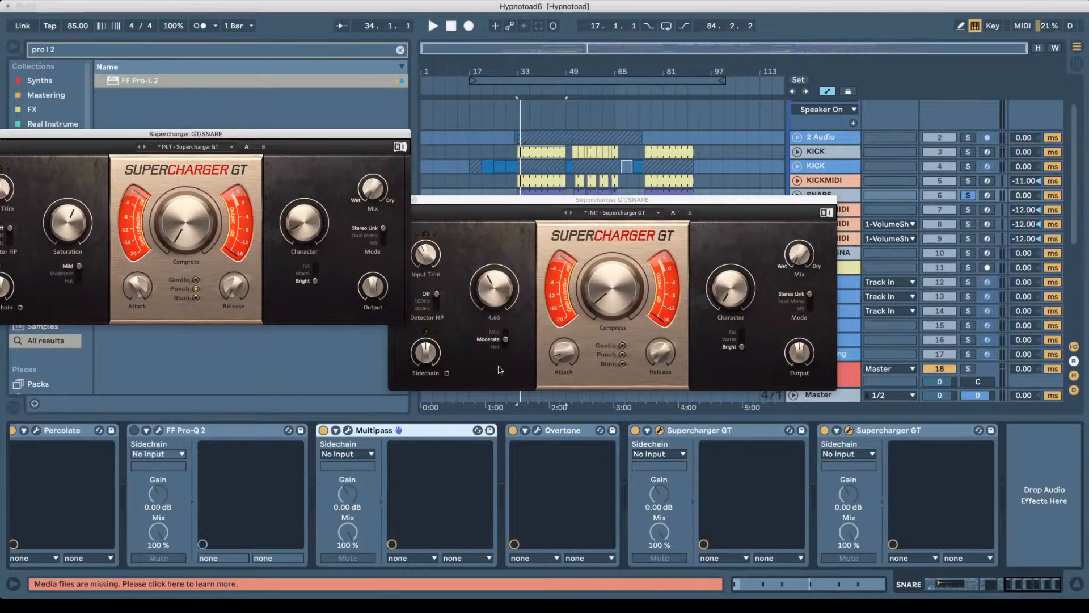
Place the SNARE track's two Supercharger GT windows side by side so both are fully in view.
{"action": "left_click_drag", "start_coordinate": [487, 200], "coordinate": [567, 207]}
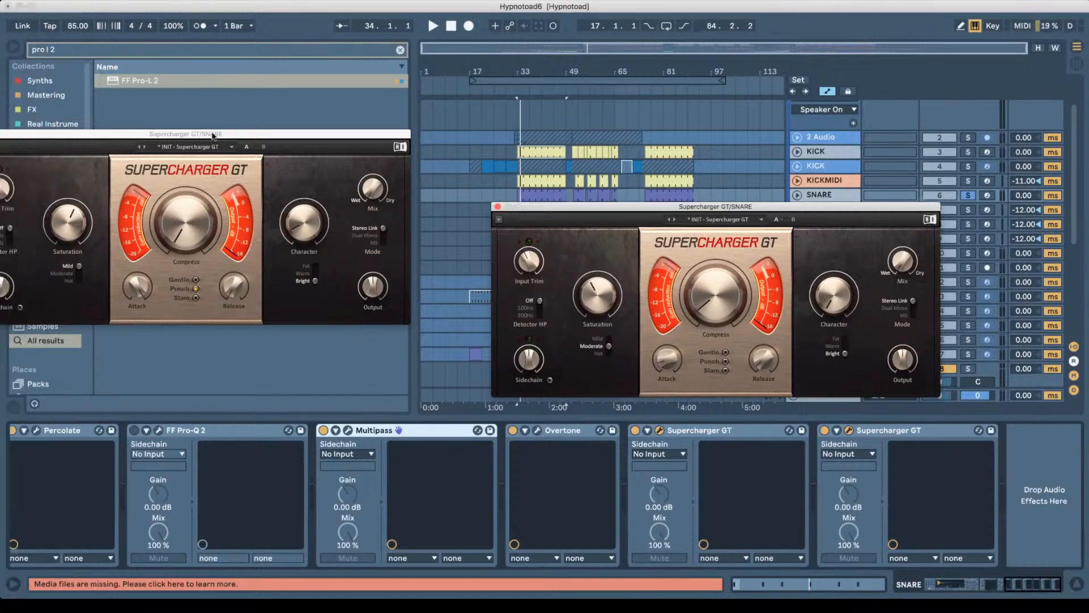
{"action": "left_click_drag", "start_coordinate": [208, 135], "coordinate": [288, 157]}
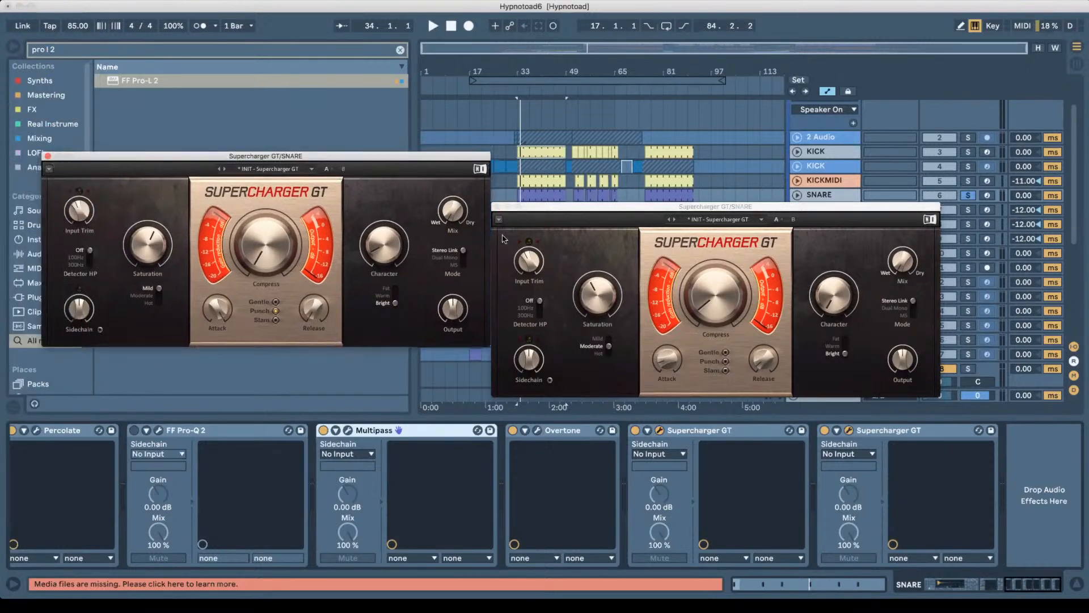
Select the three SNAREMIDI tracks together with KICKMIDI, and reduce the selection to the first SNAREMIDI track.
{"action": "left_click", "coordinate": [901, 212]}
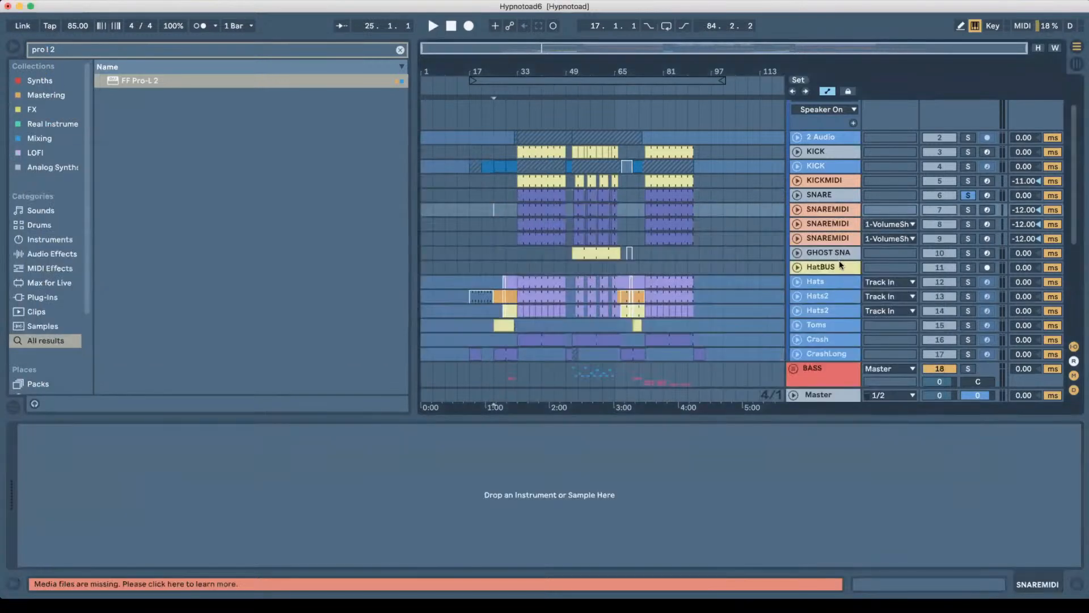
{"action": "left_click", "coordinate": [823, 239], "text": "shift"}
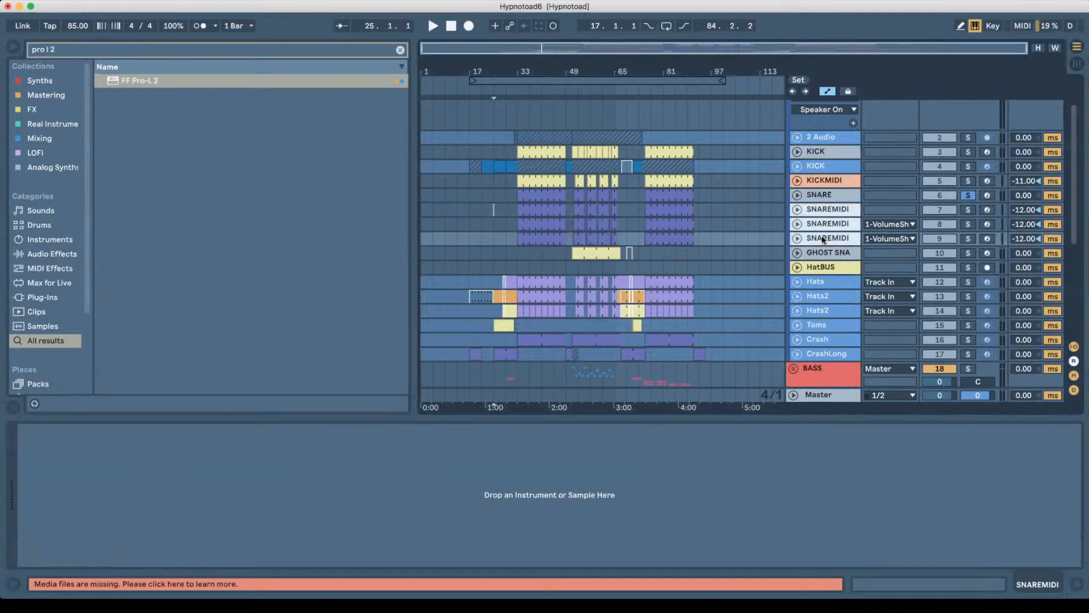
{"action": "left_click", "coordinate": [826, 180], "text": "super"}
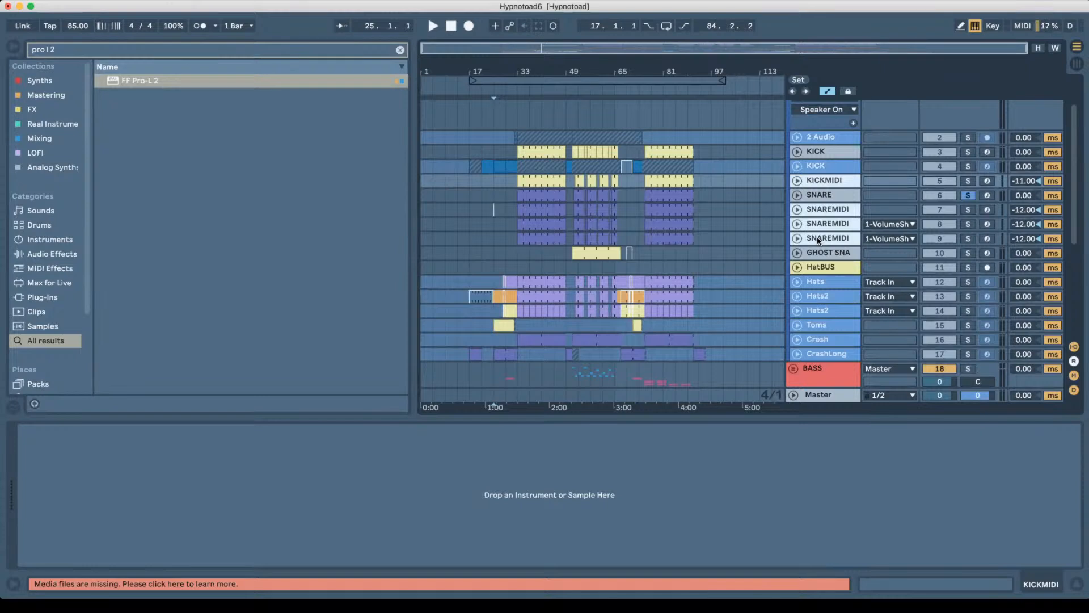
{"action": "left_click", "coordinate": [817, 211]}
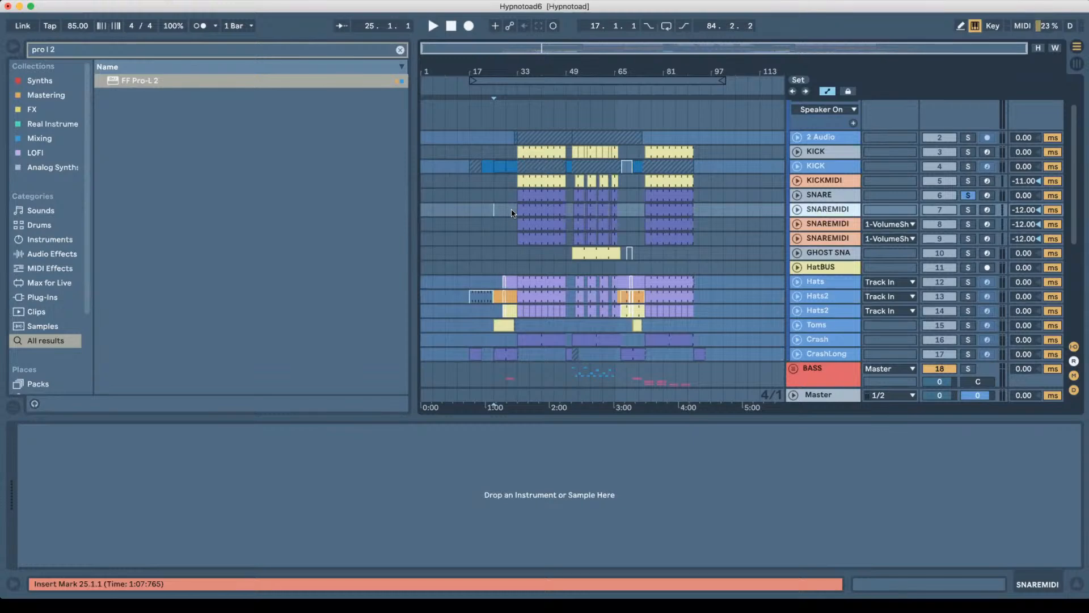
Unfold the first SNAREMIDI track and the SNARE track, and open the SNAREMIDI clip at bar 33 to compare their notes.
{"action": "left_click", "coordinate": [795, 210]}
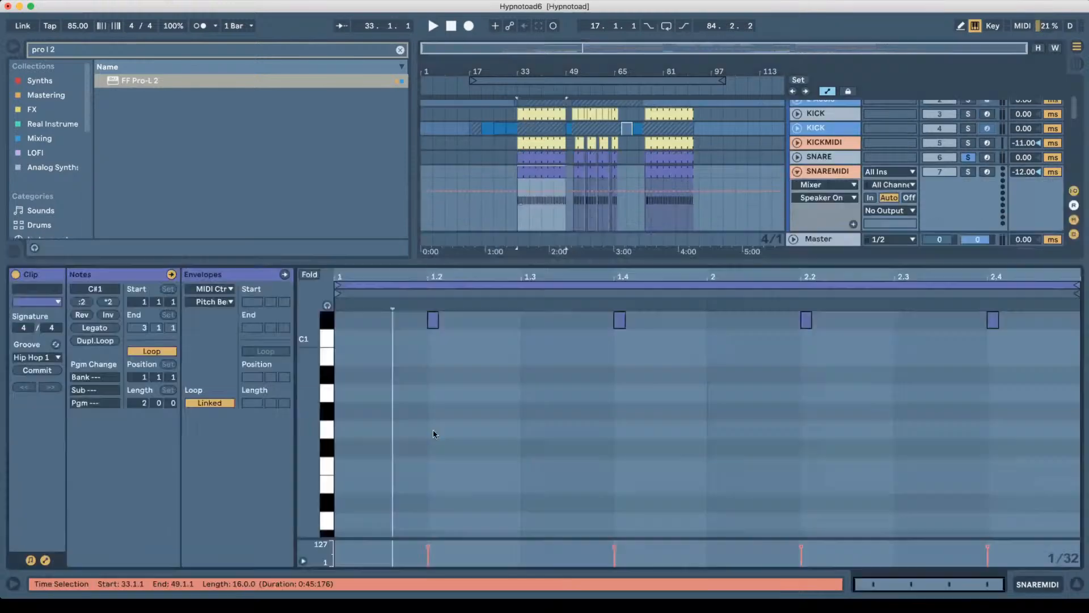
{"action": "double_click", "coordinate": [540, 214]}
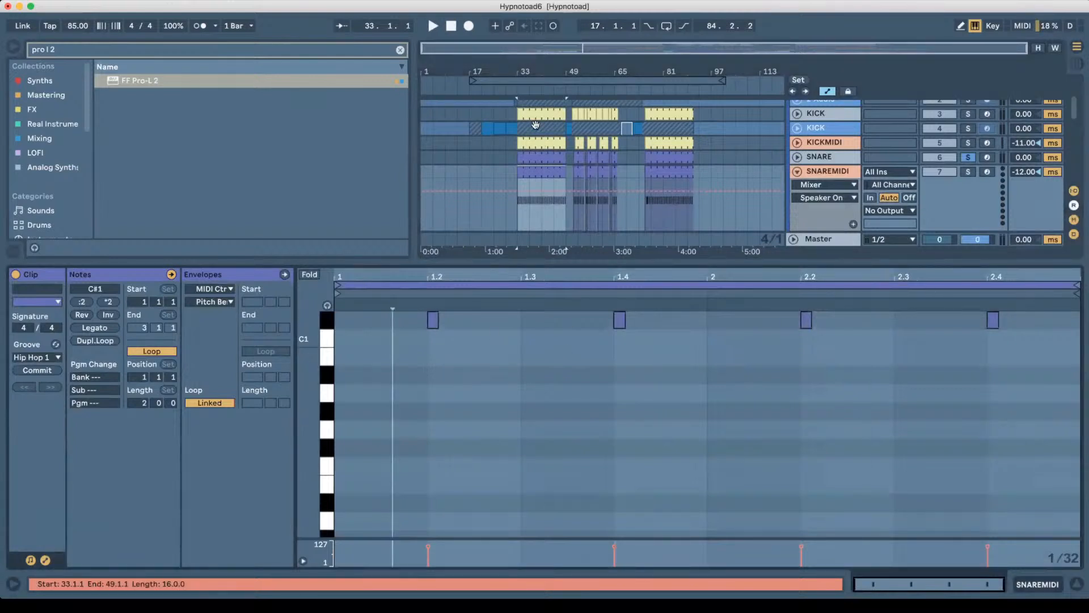
{"action": "left_click", "coordinate": [797, 156]}
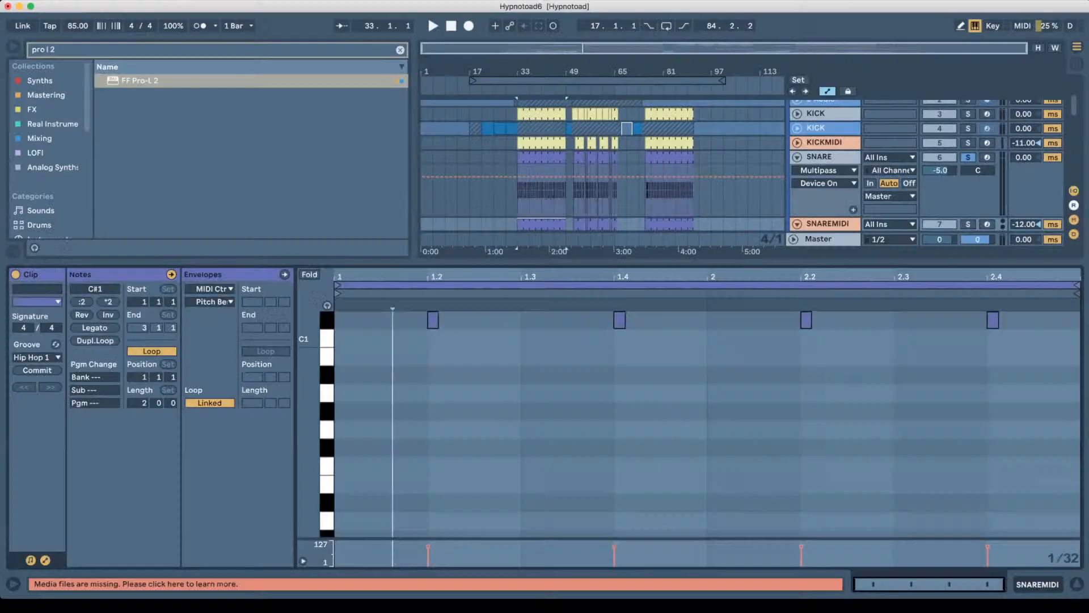
{"action": "left_click_drag", "start_coordinate": [516, 72], "coordinate": [547, 147]}
{"action": "scroll", "coordinate": [645, 177], "scroll_direction": "down", "scroll_amount": 8}
{"action": "scroll", "coordinate": [609, 193], "scroll_direction": "up", "scroll_amount": 8}
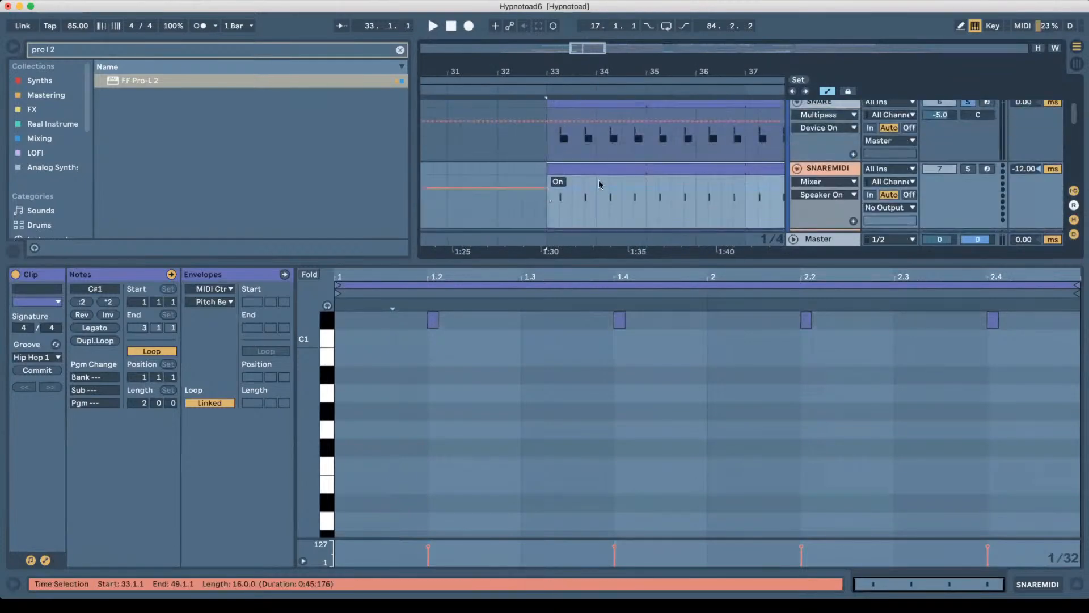
Select the SNARE track and close both of its Supercharger GT windows.
{"action": "left_click", "coordinate": [806, 108]}
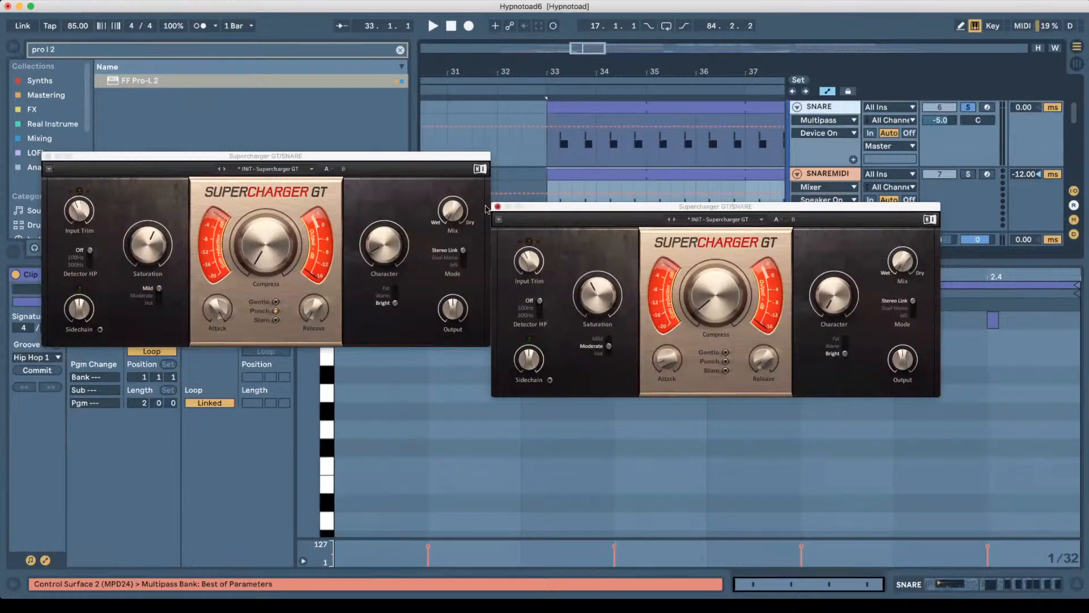
{"action": "left_click", "coordinate": [497, 207]}
{"action": "left_click", "coordinate": [48, 155]}
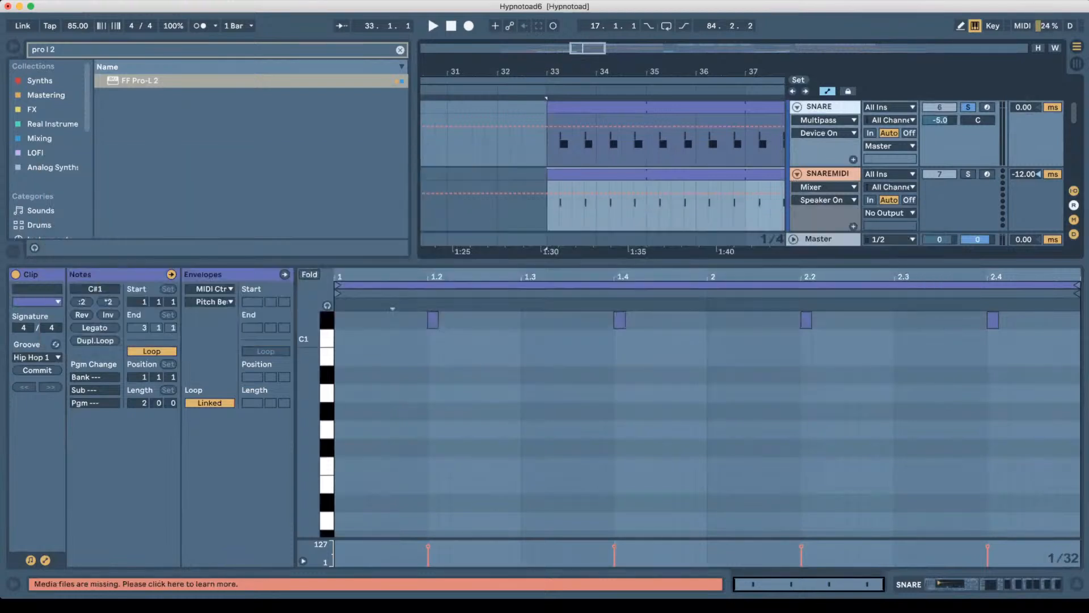
Shrink the clip view and unfold the other two SNAREMIDI tracks to examine their notes and output routing.
{"action": "left_click_drag", "start_coordinate": [560, 67], "coordinate": [557, 95]}
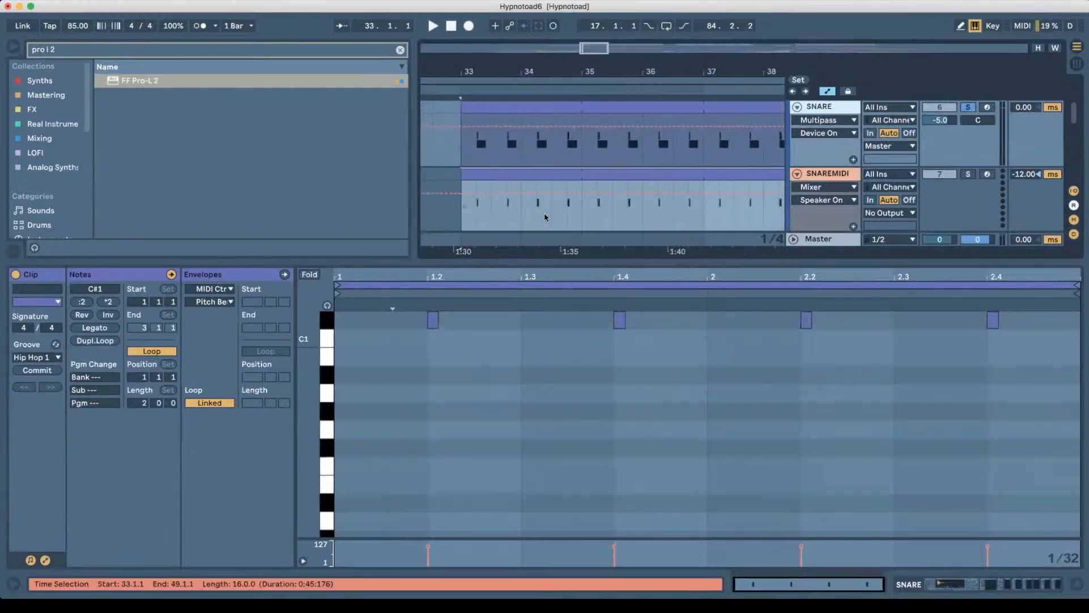
{"action": "left_click_drag", "start_coordinate": [578, 286], "coordinate": [577, 441]}
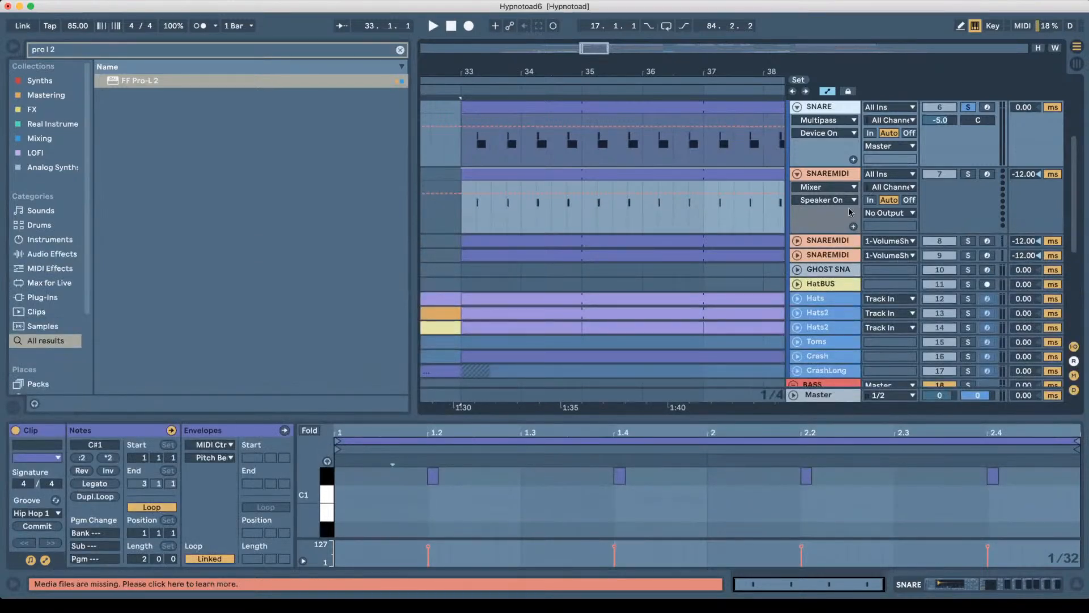
{"action": "left_click", "coordinate": [797, 241]}
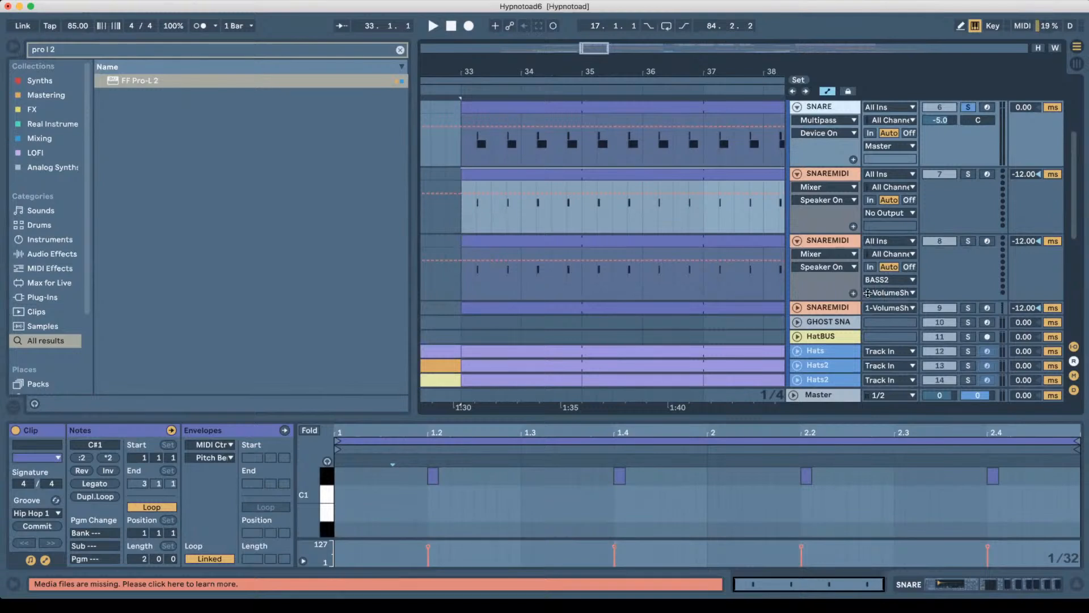
{"action": "left_click", "coordinate": [797, 307]}
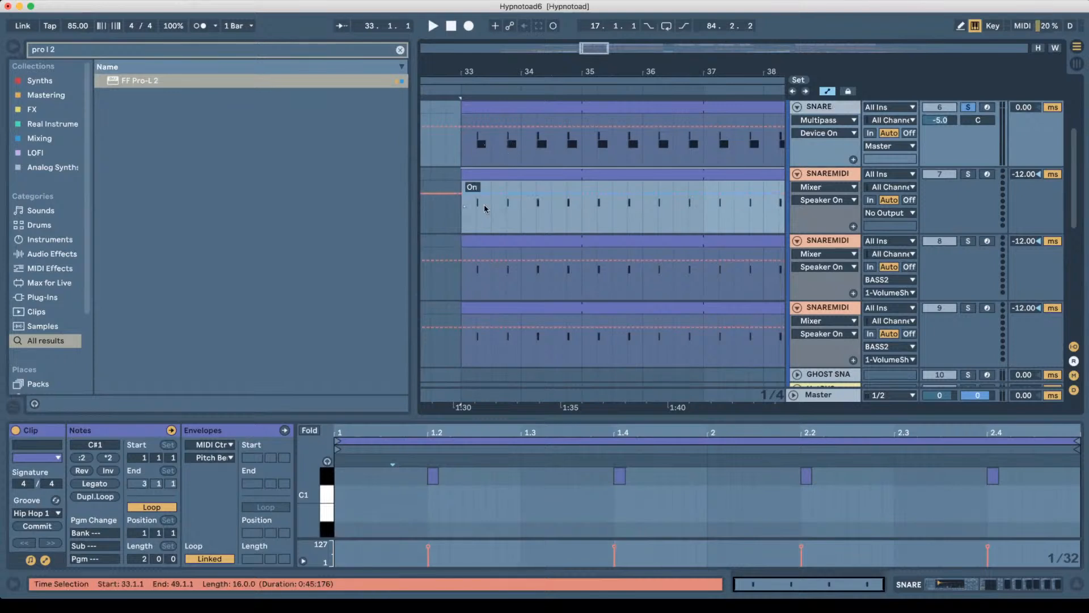
{"action": "left_click_drag", "start_coordinate": [597, 73], "coordinate": [546, 73]}
{"action": "scroll", "coordinate": [776, 193], "scroll_direction": "up", "scroll_amount": 4}
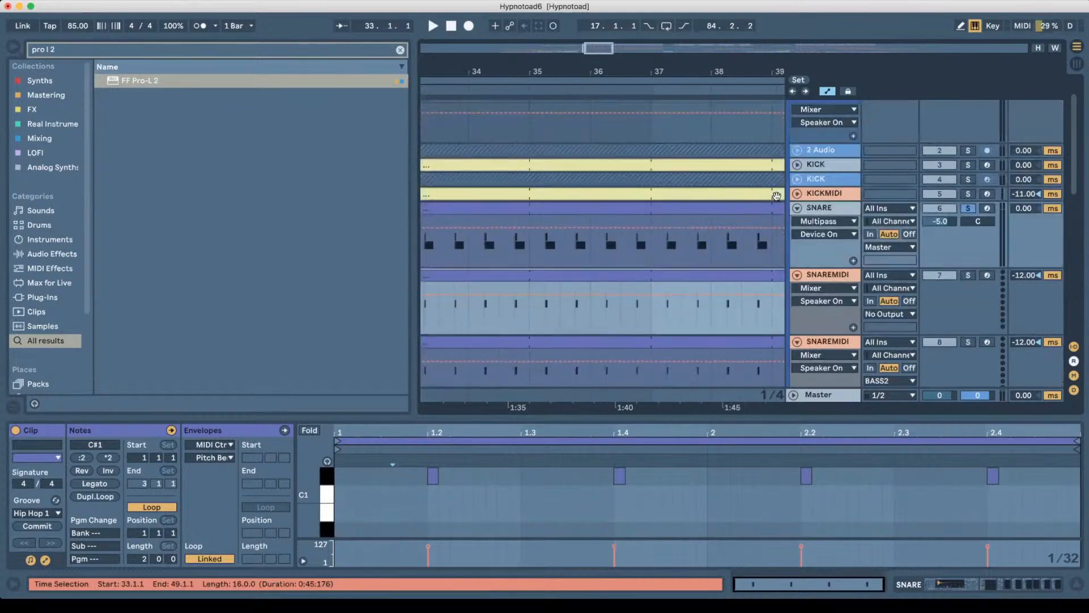
{"action": "scroll", "coordinate": [816, 259], "scroll_direction": "down", "scroll_amount": 3}
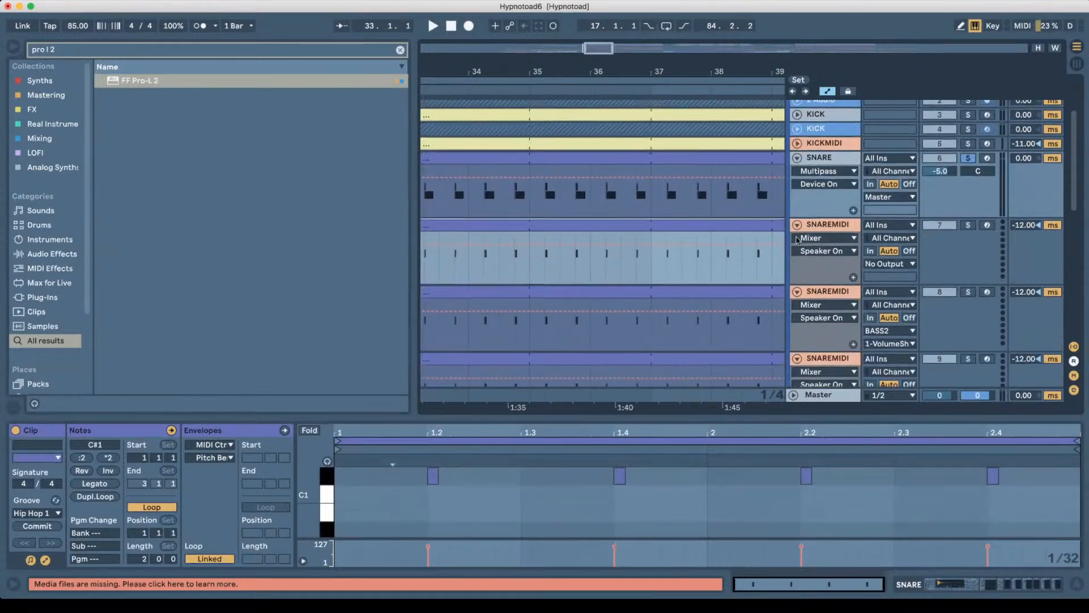
Fold the three SNAREMIDI tracks and the SNARE track back up.
{"action": "left_click", "coordinate": [797, 224]}
{"action": "left_click", "coordinate": [797, 238]}
{"action": "left_click", "coordinate": [797, 253]}
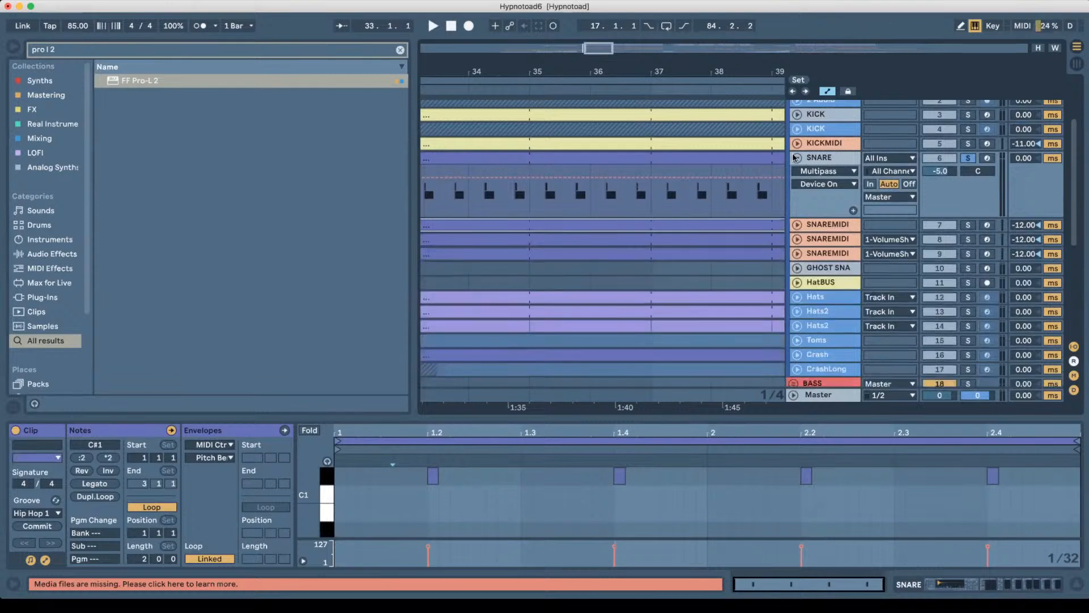
{"action": "left_click", "coordinate": [798, 159]}
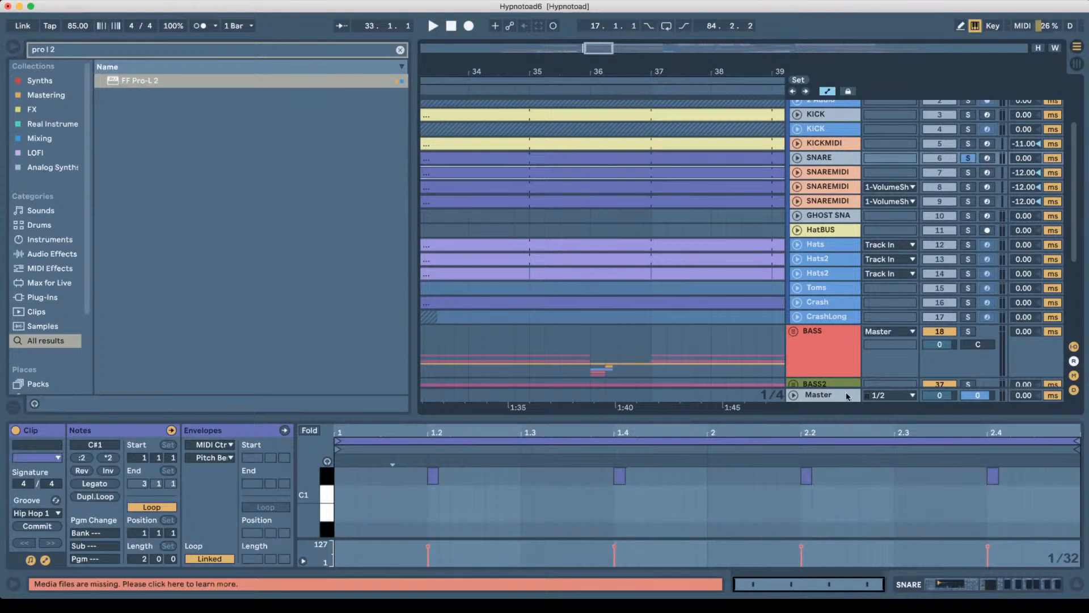
Expand the BASS group and select its BASS BUS track to show the device chain.
{"action": "left_click", "coordinate": [829, 329]}
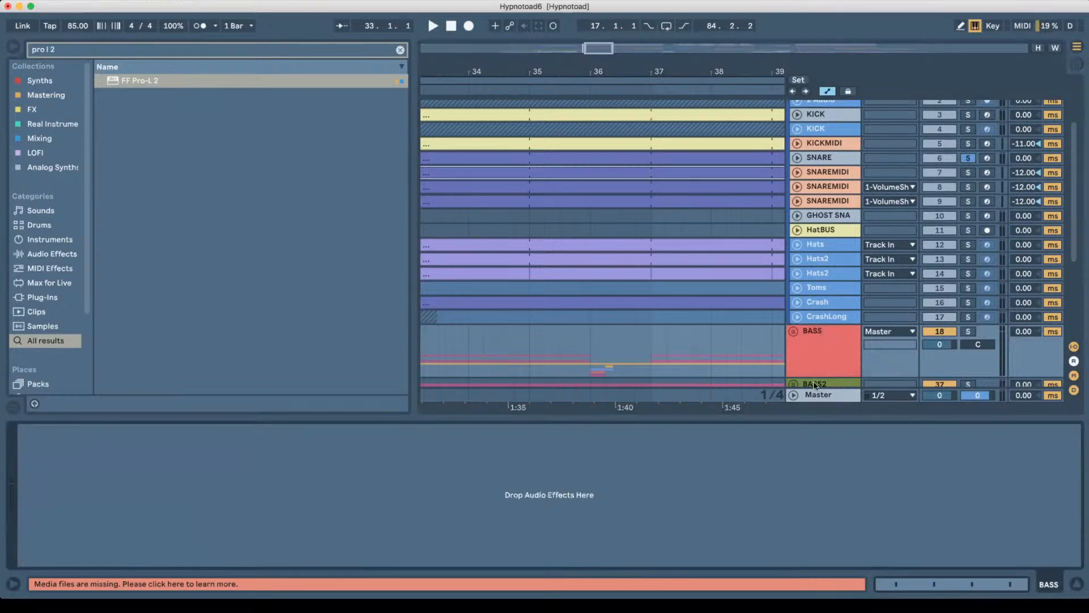
{"action": "left_click", "coordinate": [794, 331]}
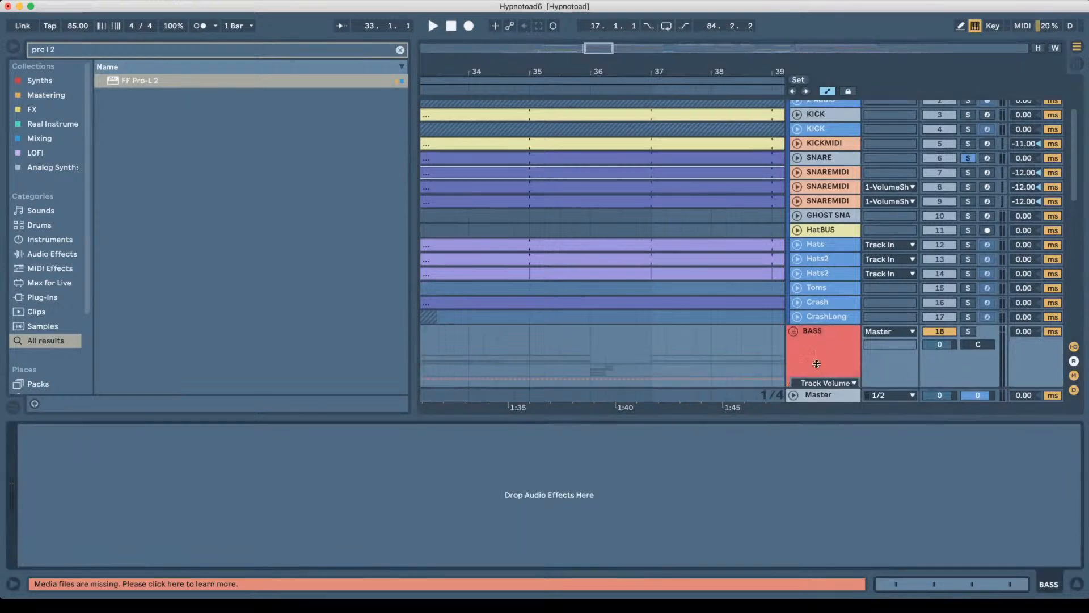
{"action": "scroll", "coordinate": [814, 367], "scroll_direction": "down", "scroll_amount": 3}
{"action": "left_click", "coordinate": [823, 313]}
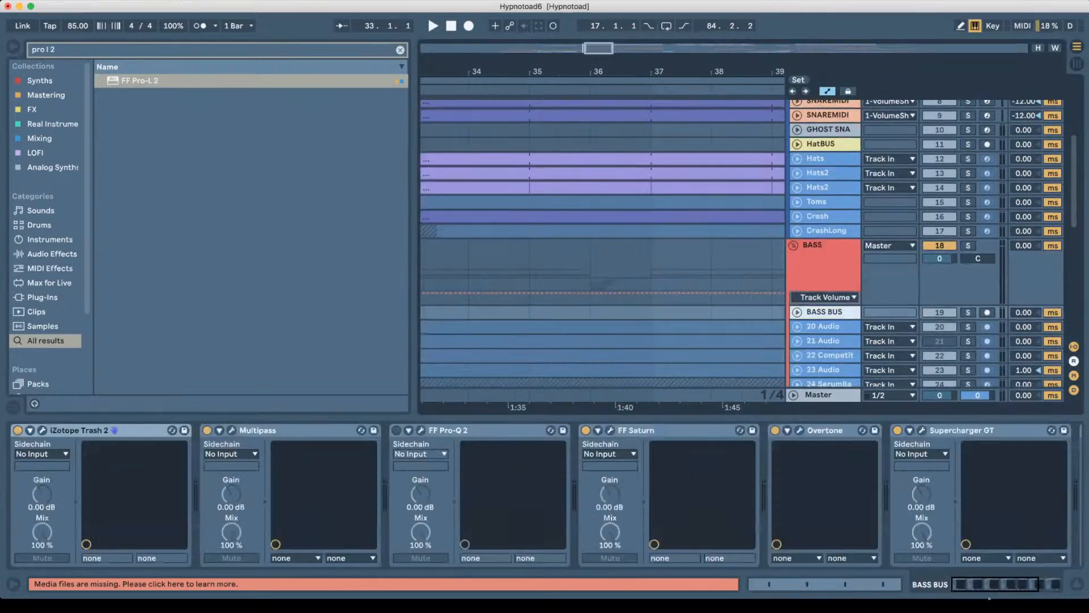
Search the browser for "sidecha" and add the SidechainGate.adv preset at the end of the BASS BUS chain.
{"action": "left_click_drag", "start_coordinate": [1006, 580], "coordinate": [1027, 581]}
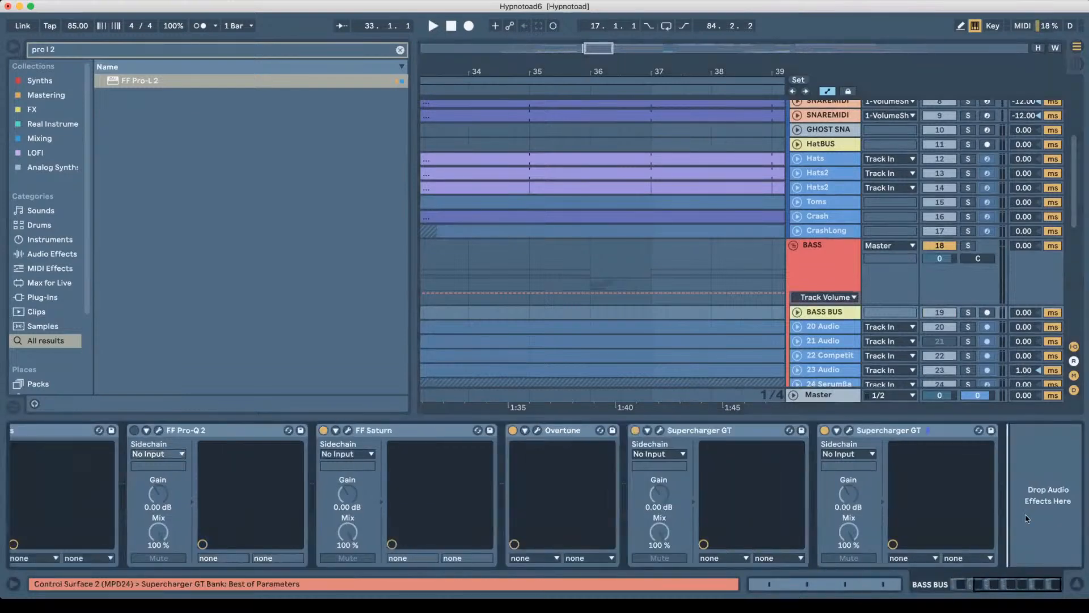
{"action": "key", "text": "super+f"}
{"action": "type", "text": "sidecha"}
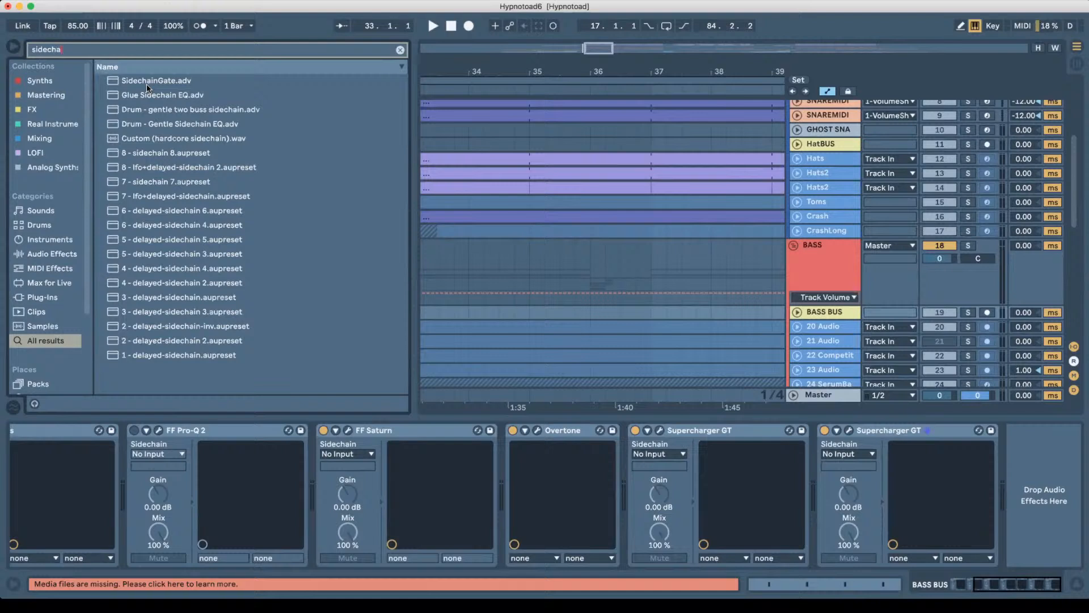
{"action": "left_click_drag", "start_coordinate": [151, 85], "coordinate": [985, 462]}
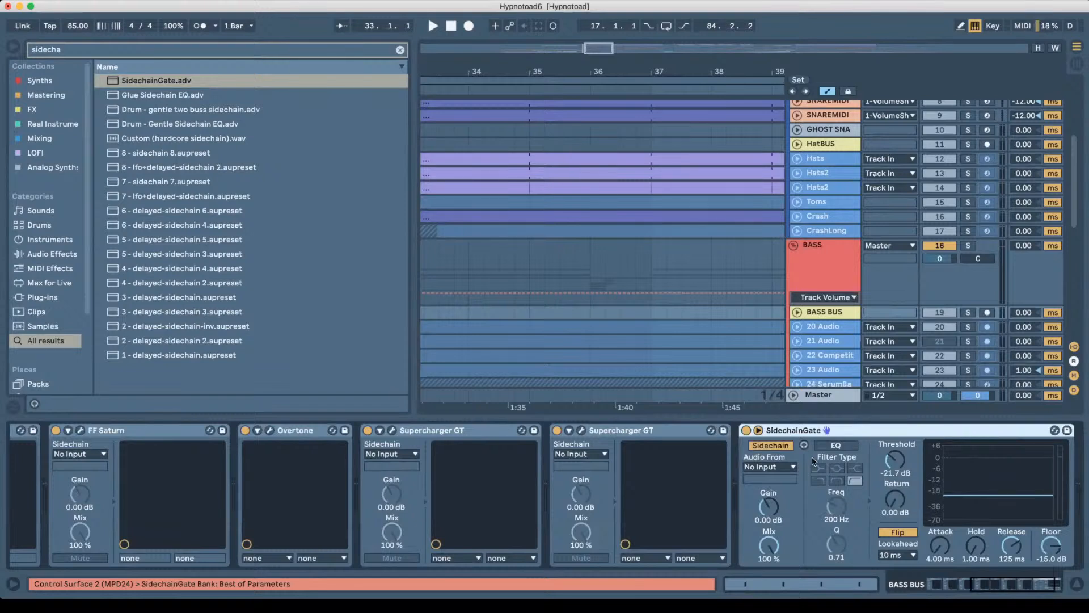
Set the BASS BUS SidechainGate's sidechain input to the first KICK track, and play the arrangement briefly to test it.
{"action": "left_click", "coordinate": [1021, 586]}
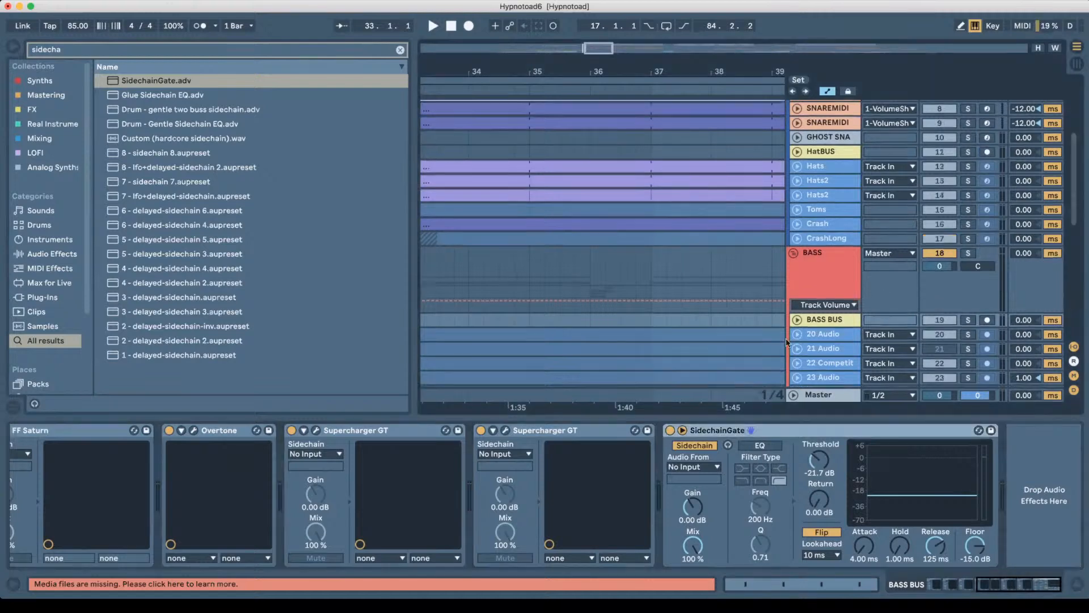
{"action": "scroll", "coordinate": [802, 162], "scroll_direction": "up", "scroll_amount": 5}
{"action": "left_click", "coordinate": [802, 162]}
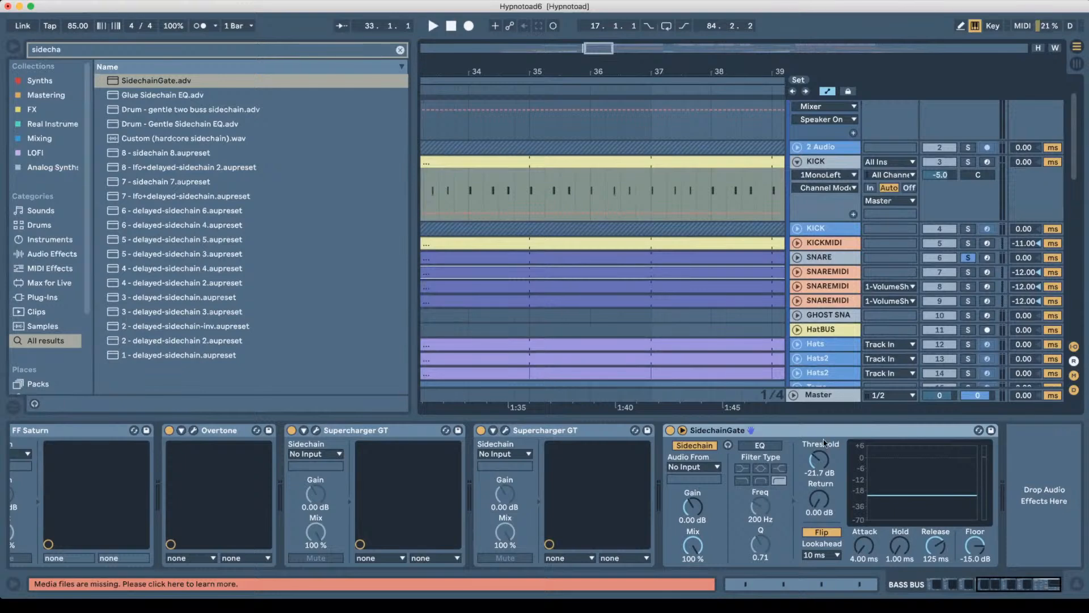
{"action": "left_click", "coordinate": [682, 467]}
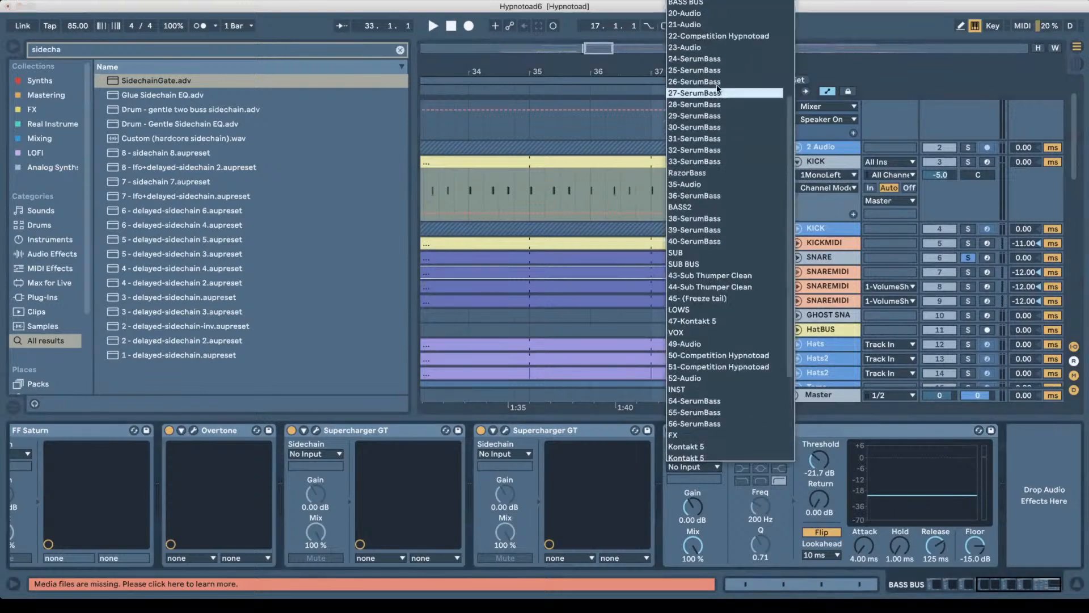
{"action": "scroll", "coordinate": [681, 29], "scroll_direction": "up", "scroll_amount": 3}
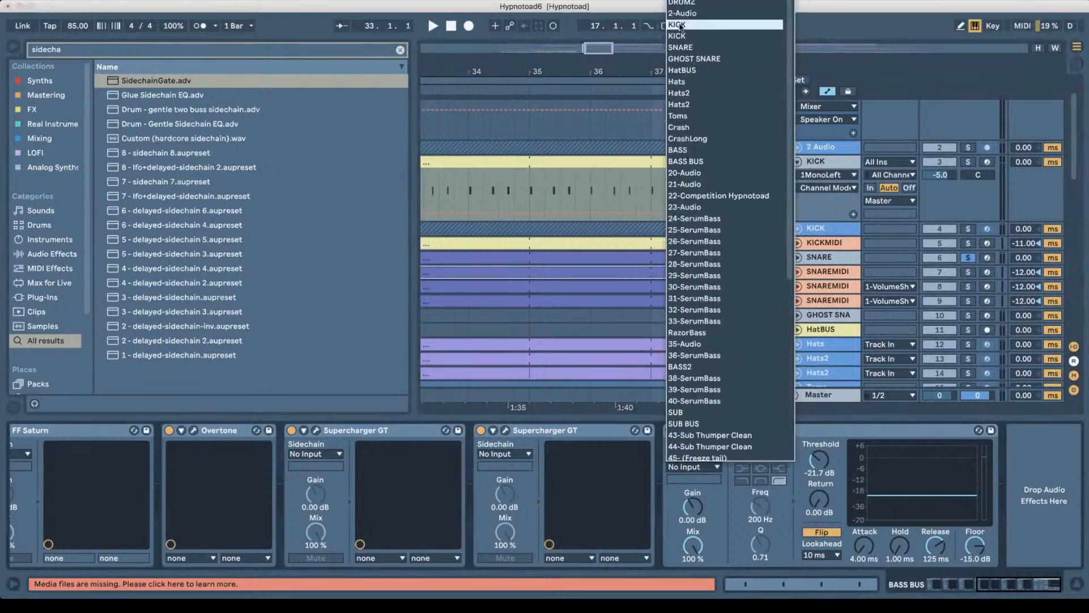
{"action": "left_click", "coordinate": [686, 28]}
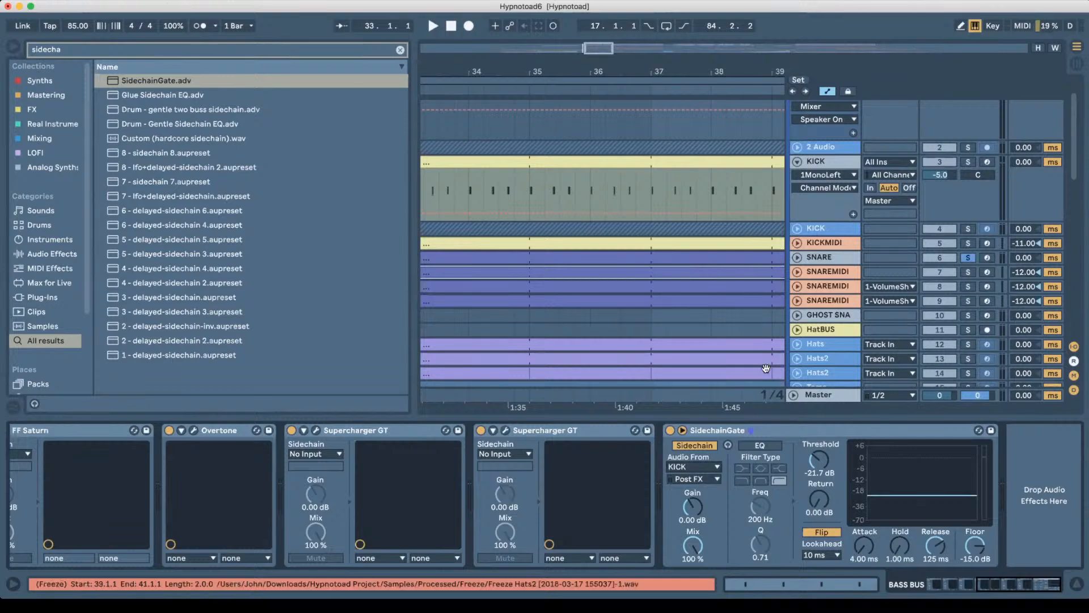
{"action": "key", "text": "space"}
{"action": "key", "text": "space"}
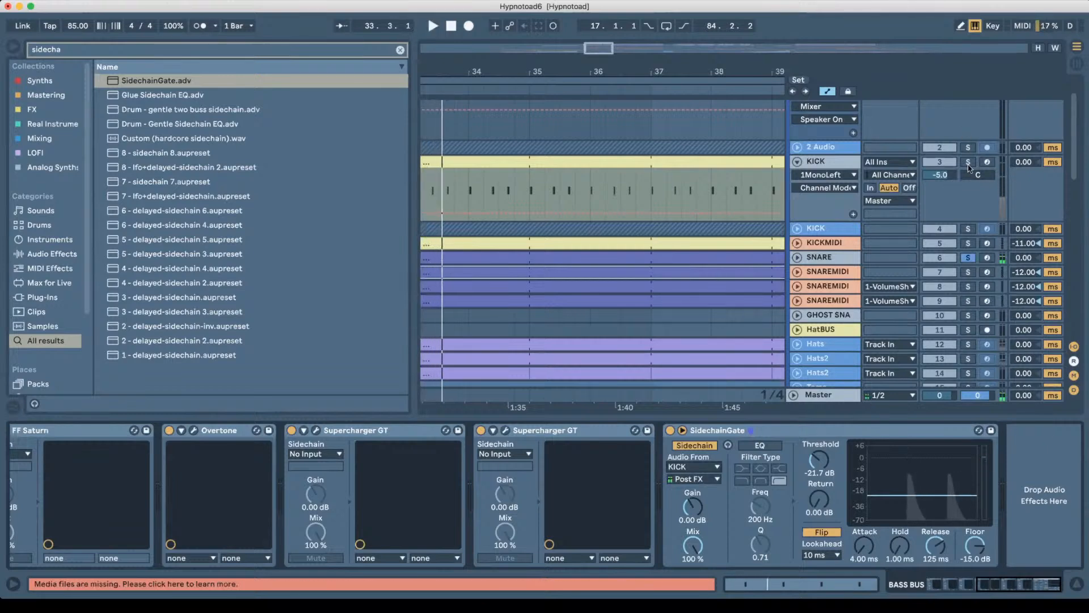
Take the SNARE track out of solo and solo the BASS group together with the first KICK track.
{"action": "left_click", "coordinate": [967, 257]}
{"action": "scroll", "coordinate": [761, 290], "scroll_direction": "down", "scroll_amount": 5}
{"action": "scroll", "coordinate": [845, 312], "scroll_direction": "down", "scroll_amount": 12}
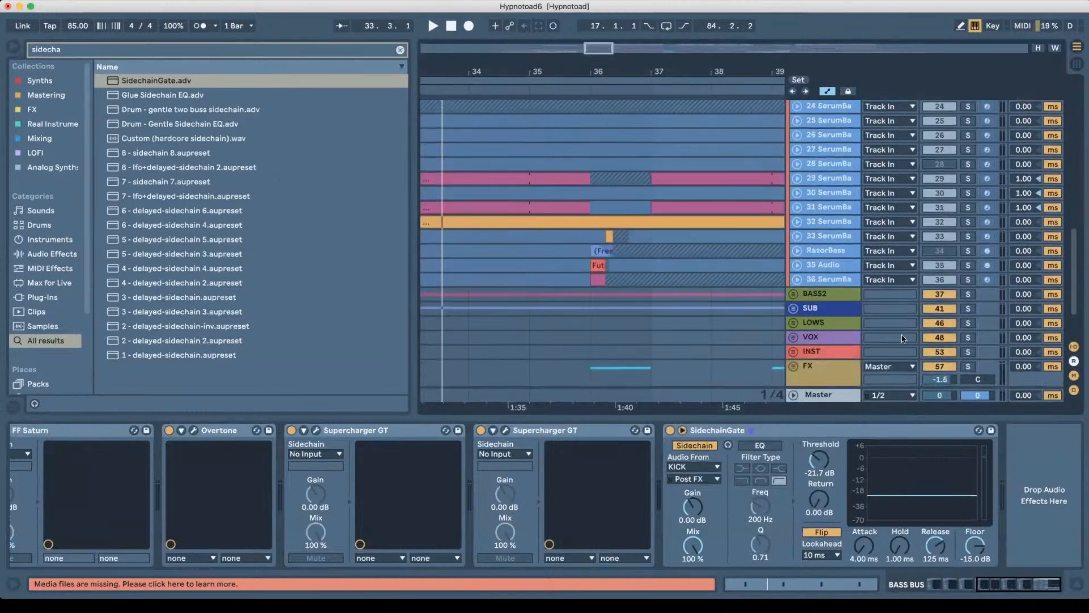
{"action": "left_click", "coordinate": [968, 309]}
{"action": "scroll", "coordinate": [953, 279], "scroll_direction": "up", "scroll_amount": 10}
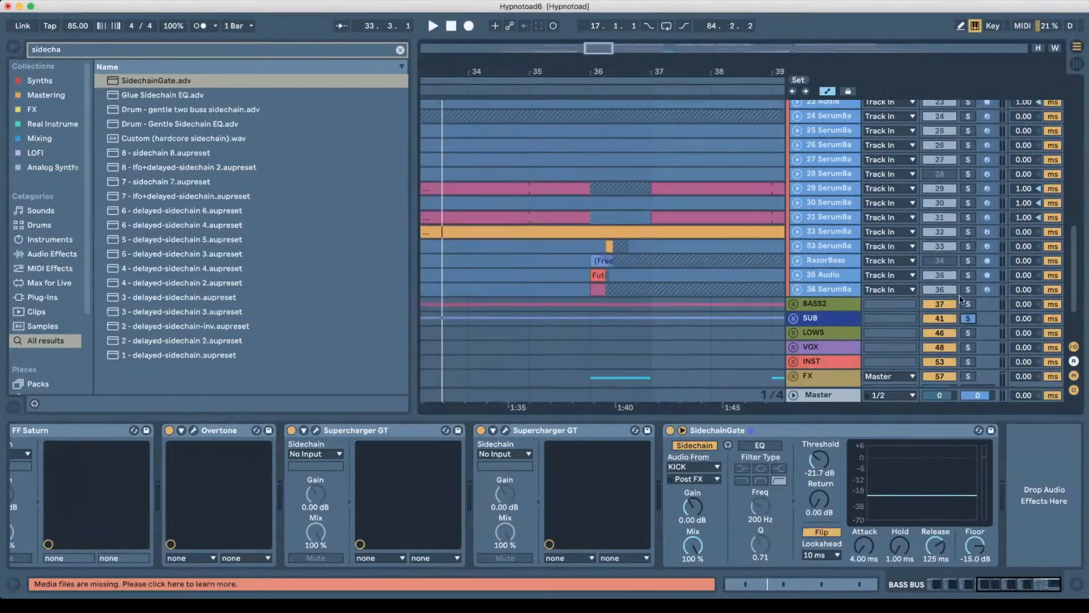
{"action": "scroll", "coordinate": [964, 270], "scroll_direction": "up", "scroll_amount": 3}
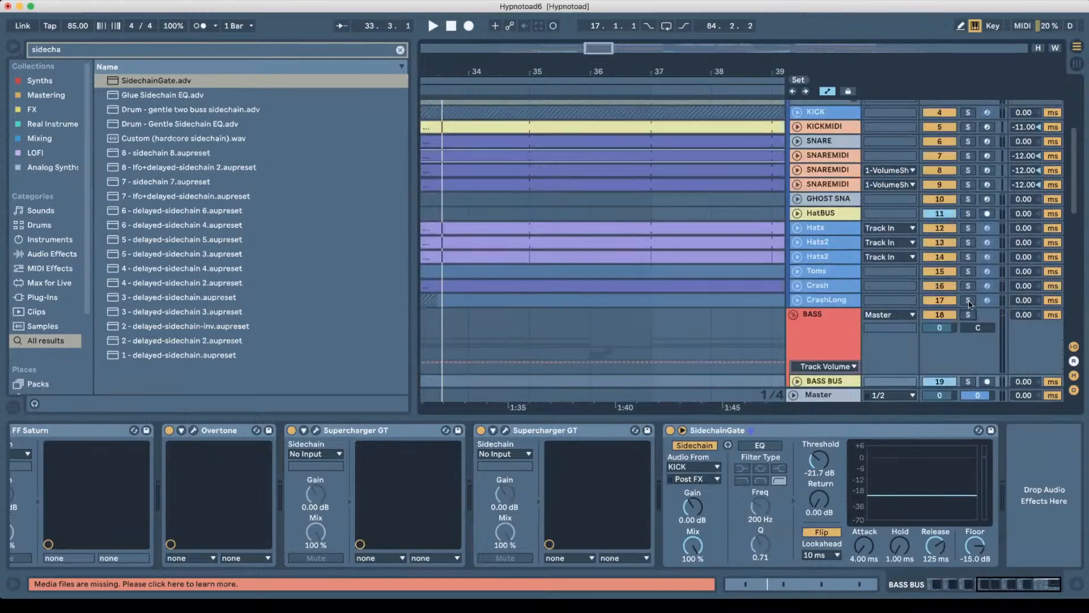
{"action": "left_click", "coordinate": [968, 314]}
{"action": "scroll", "coordinate": [960, 137], "scroll_direction": "up", "scroll_amount": 2}
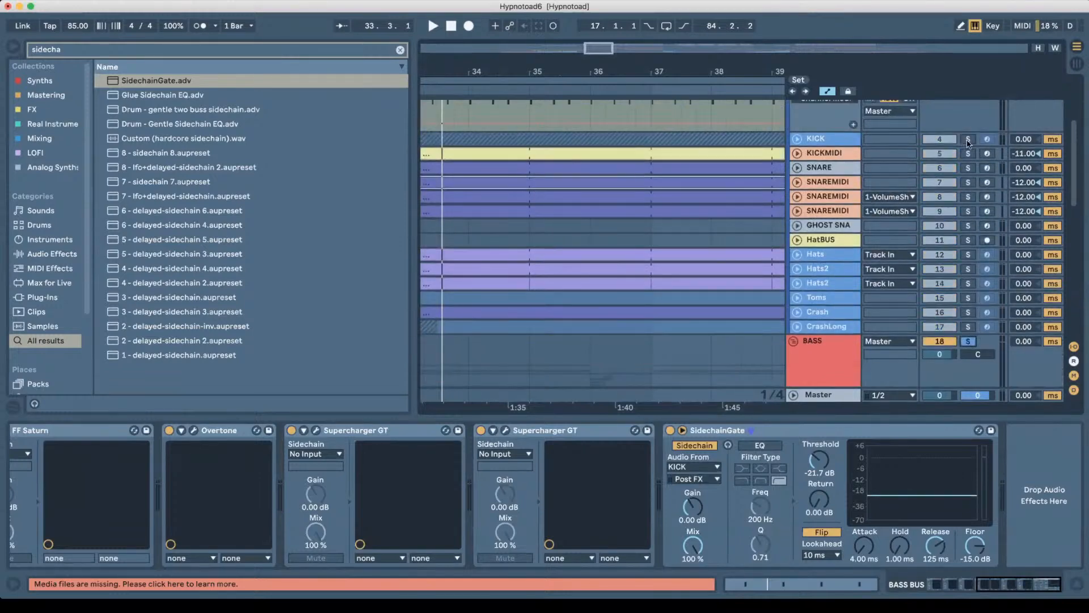
{"action": "scroll", "coordinate": [970, 143], "scroll_direction": "up", "scroll_amount": 2}
{"action": "left_click", "coordinate": [968, 110]}
Set the BASS BUS SidechainGate's threshold to -12.4 dB while testing it in playback, and set its floor to -2.00 dB.
{"action": "key", "text": "space"}
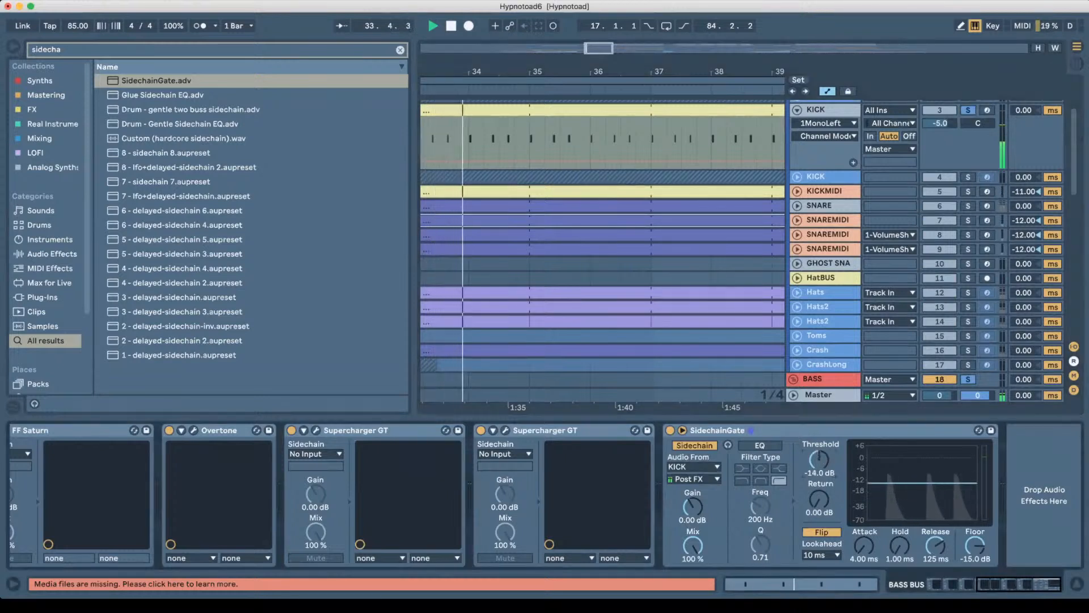
{"action": "left_click_drag", "start_coordinate": [819, 460], "coordinate": [819, 443]}
{"action": "key", "text": "space"}
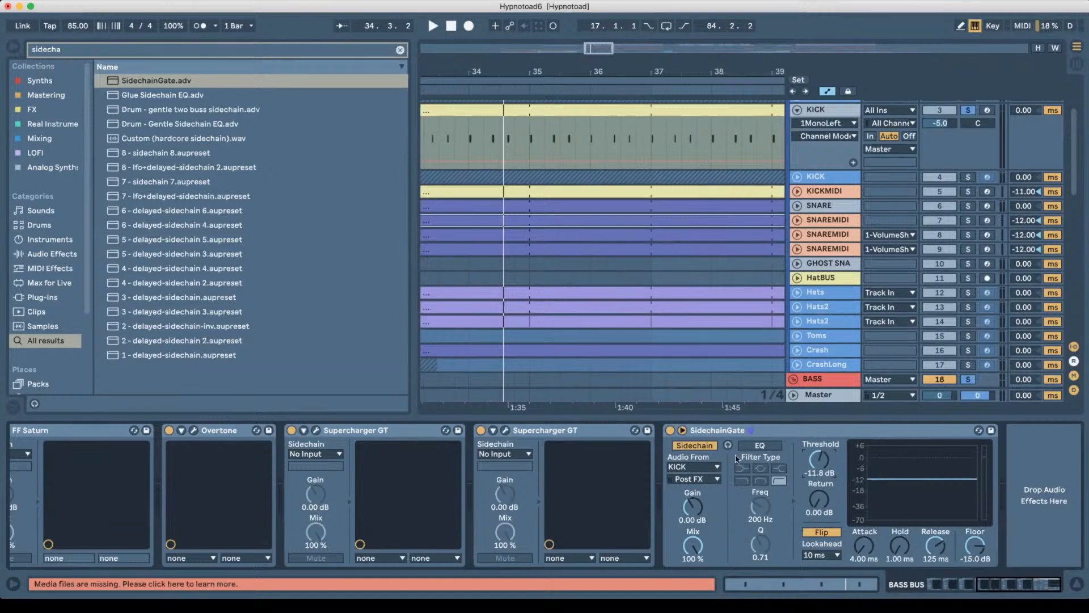
{"action": "left_click_drag", "start_coordinate": [809, 464], "coordinate": [810, 467]}
{"action": "key", "text": "space"}
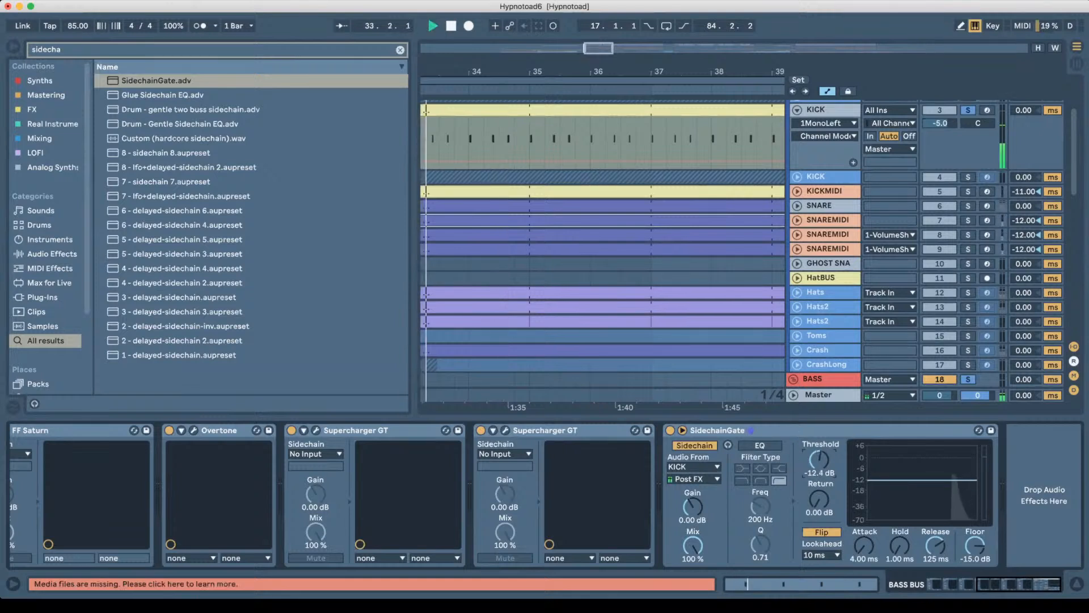
{"action": "key", "text": "space"}
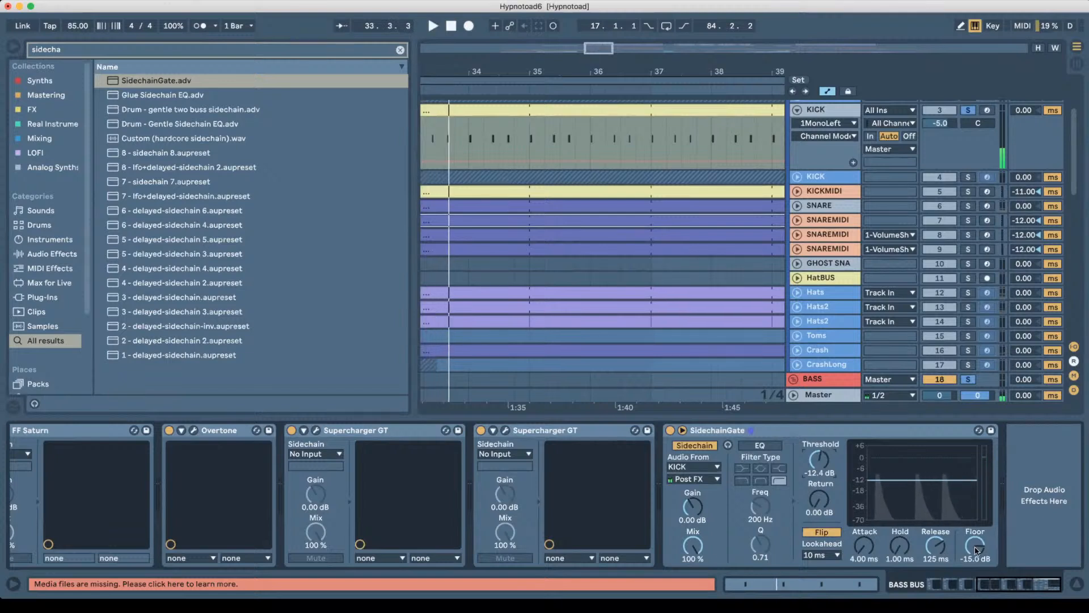
{"action": "left_click_drag", "start_coordinate": [976, 548], "coordinate": [976, 534]}
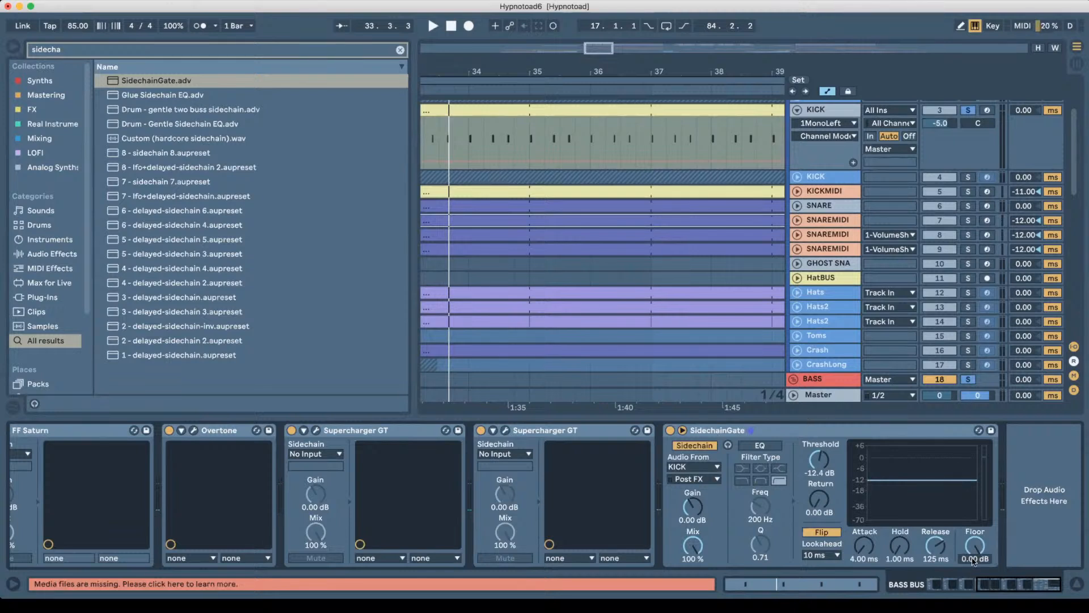
{"action": "left_click_drag", "start_coordinate": [973, 561], "coordinate": [987, 562]}
Examine the DRUMZ and BASS group tracks and the earlier devices in the BASS BUS chain.
{"action": "scroll", "coordinate": [804, 344], "scroll_direction": "down", "scroll_amount": 2}
{"action": "left_click", "coordinate": [809, 350]}
{"action": "scroll", "coordinate": [669, 246], "scroll_direction": "up", "scroll_amount": 3}
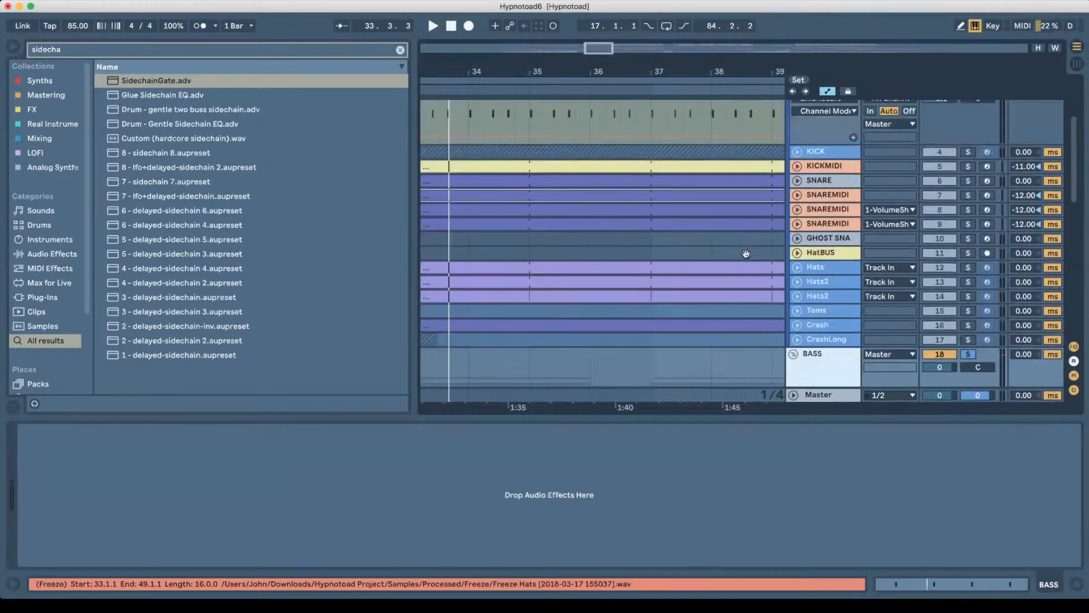
{"action": "scroll", "coordinate": [832, 180], "scroll_direction": "up", "scroll_amount": 3}
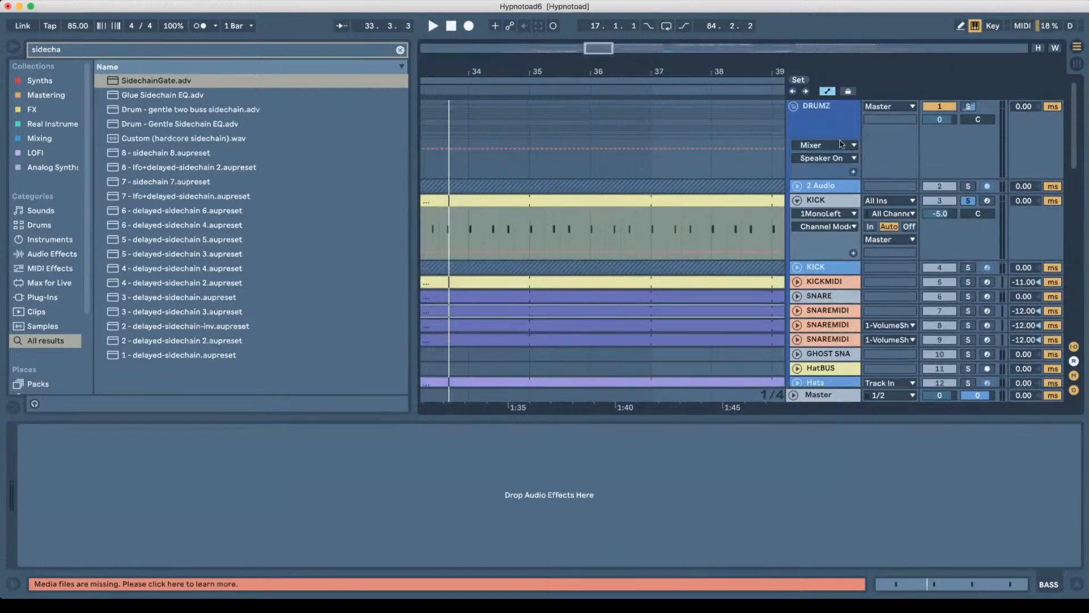
{"action": "scroll", "coordinate": [819, 323], "scroll_direction": "down", "scroll_amount": 6}
{"action": "left_click", "coordinate": [805, 346]}
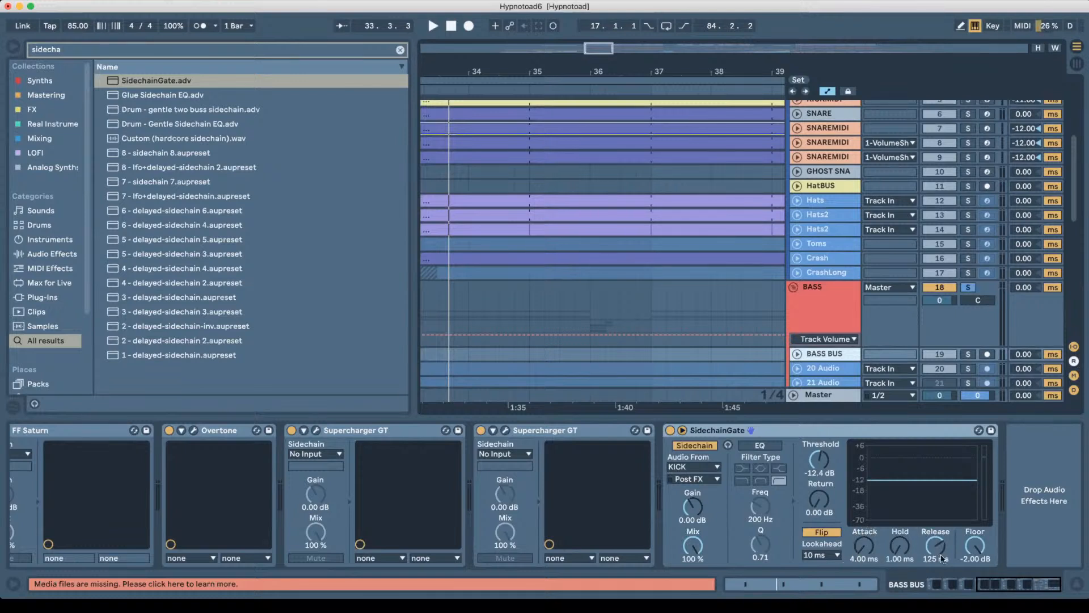
{"action": "scroll", "coordinate": [828, 354], "scroll_direction": "down", "scroll_amount": 10}
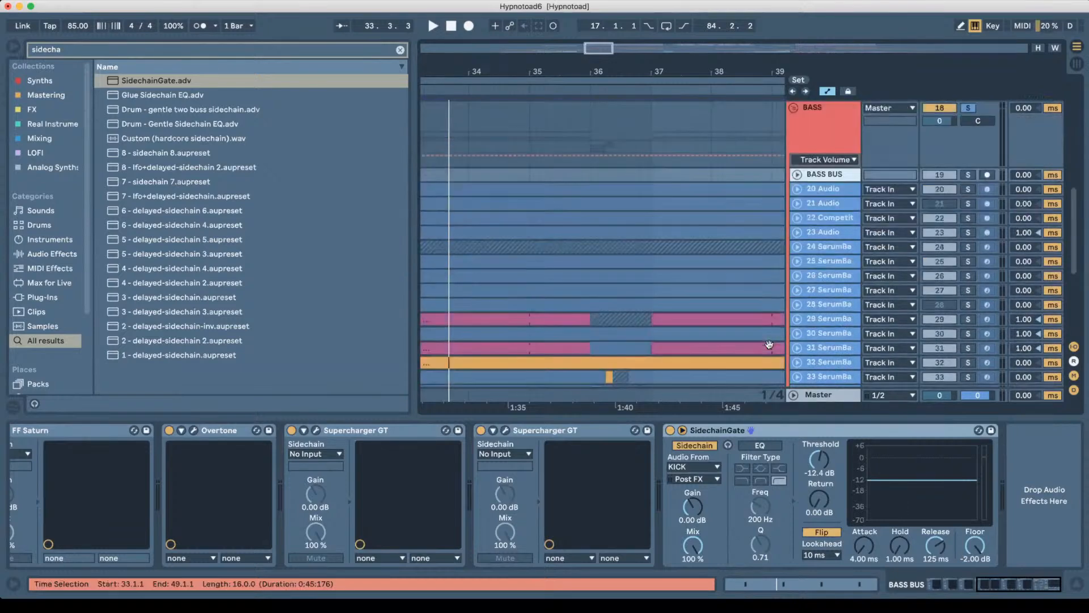
{"action": "scroll", "coordinate": [827, 129], "scroll_direction": "up", "scroll_amount": 2}
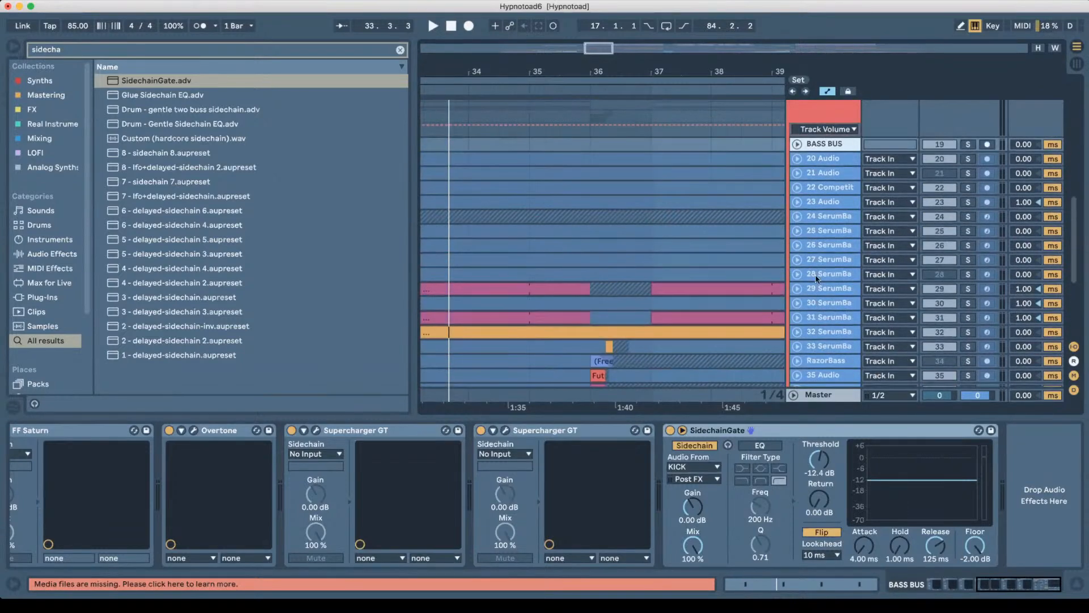
{"action": "left_click_drag", "start_coordinate": [1013, 590], "coordinate": [917, 588]}
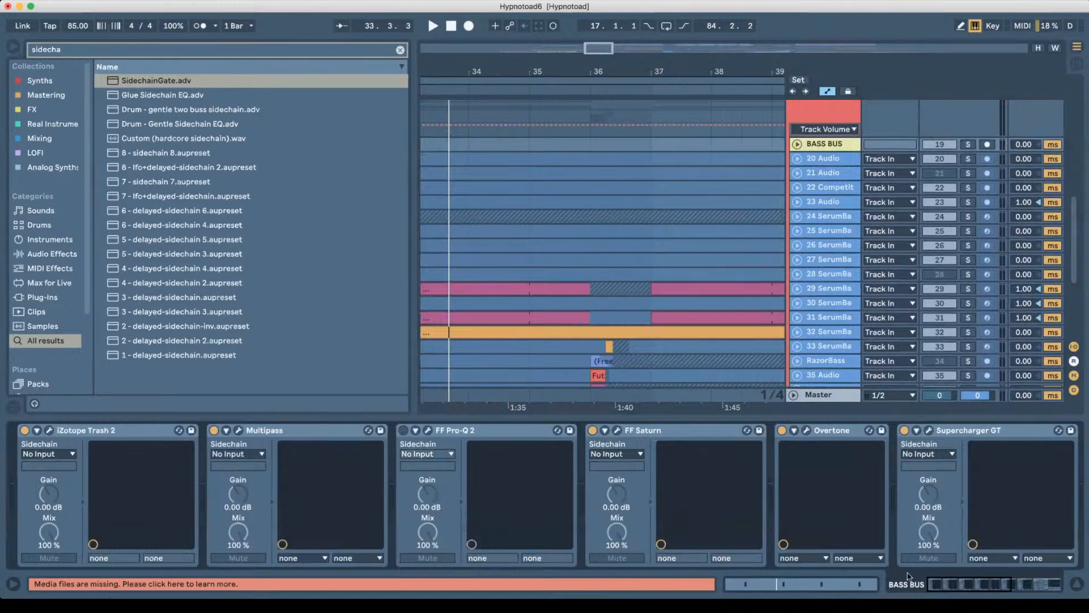
{"action": "scroll", "coordinate": [798, 144], "scroll_direction": "up", "scroll_amount": 2}
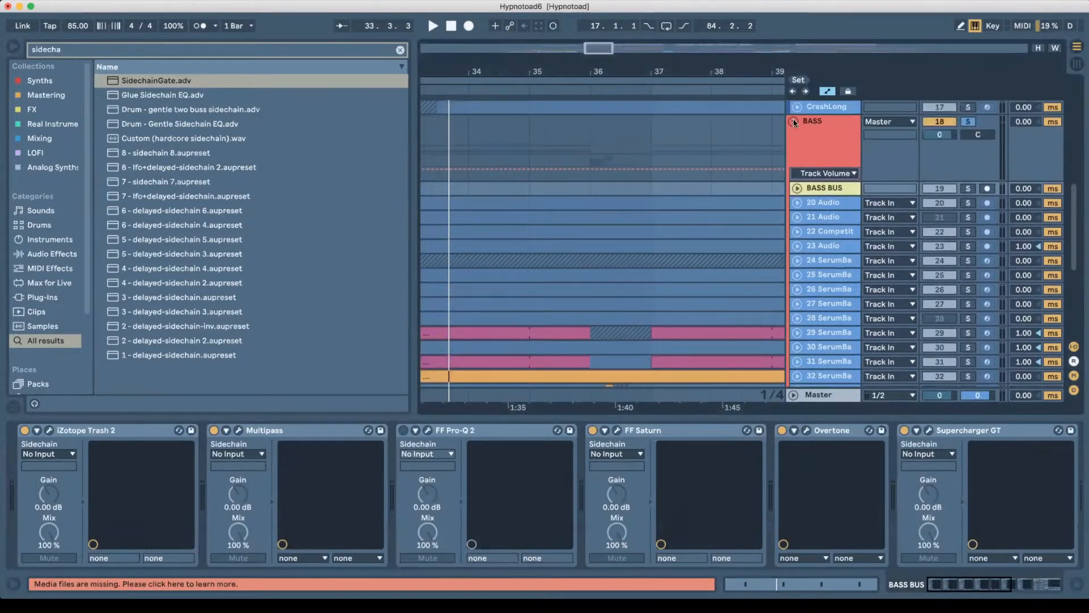
Fold up the BASS and DRUMZ groups, and unfold only BASS again with its BASS BUS track selected.
{"action": "left_click", "coordinate": [793, 121]}
{"action": "scroll", "coordinate": [822, 185], "scroll_direction": "up", "scroll_amount": 6}
{"action": "scroll", "coordinate": [821, 187], "scroll_direction": "up", "scroll_amount": 3}
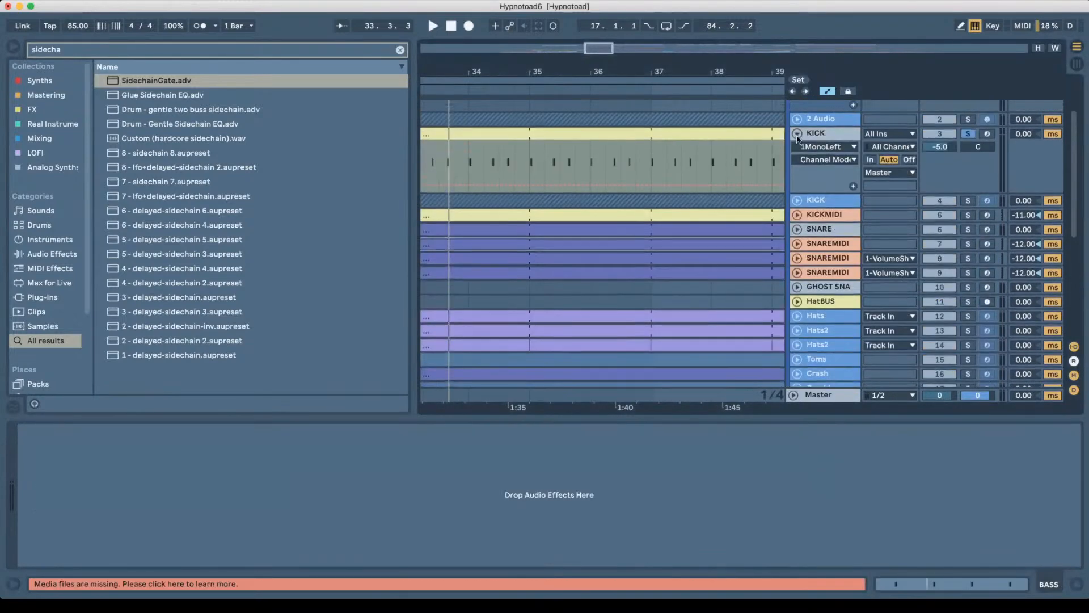
{"action": "left_click", "coordinate": [793, 106]}
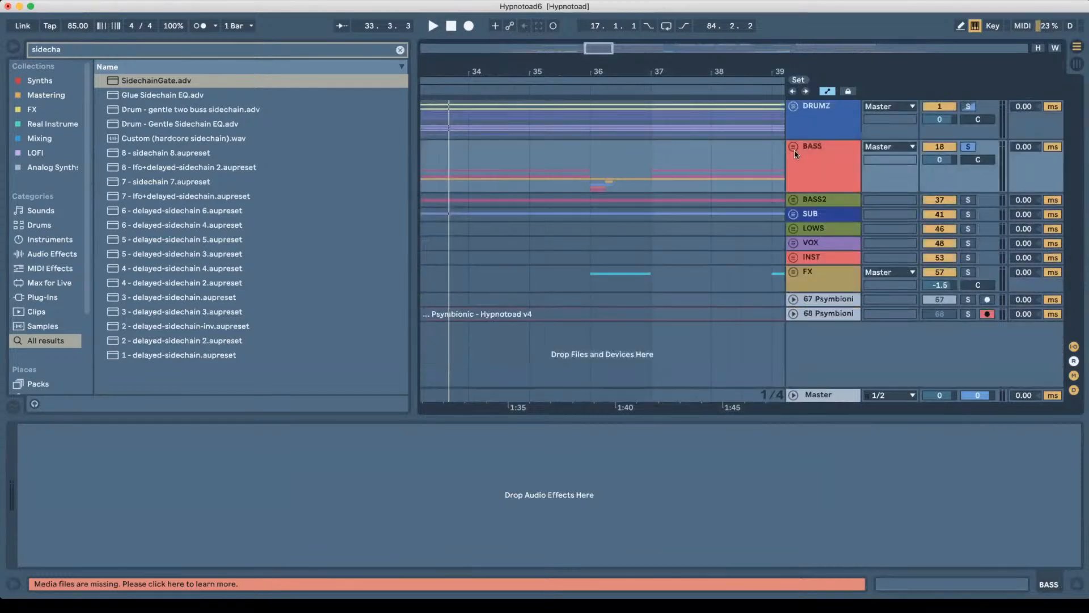
{"action": "left_click", "coordinate": [823, 217]}
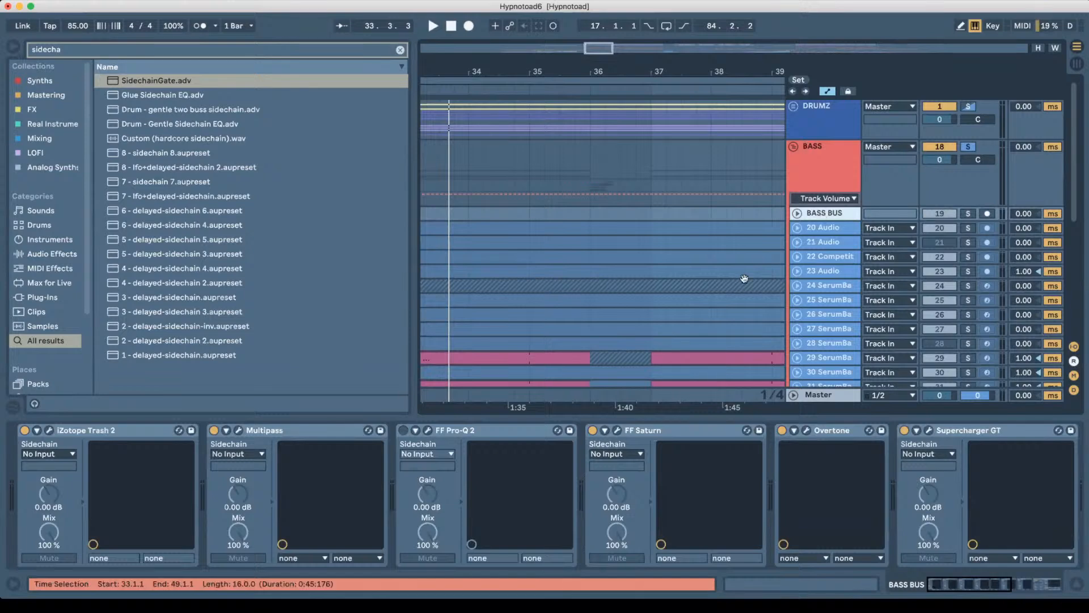
{"action": "scroll", "coordinate": [822, 215], "scroll_direction": "down", "scroll_amount": 10}
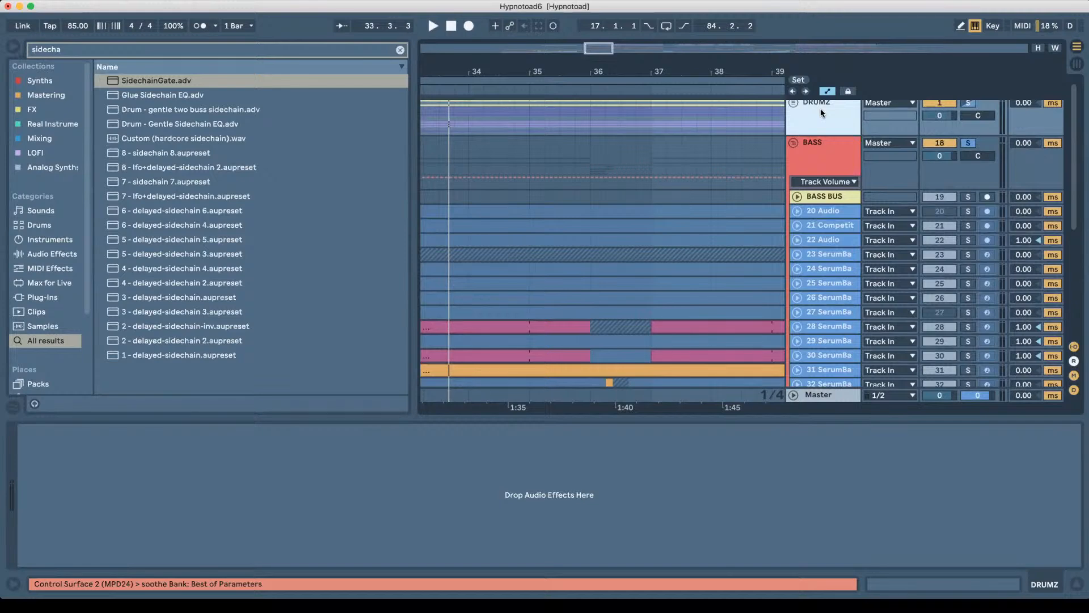
Delete the DRUMZ group, and add FF Pro-Q 2 at the end of the BASS BUS chain after searching for "pro q 2".
{"action": "key", "text": "Delete"}
{"action": "key", "text": "super+f"}
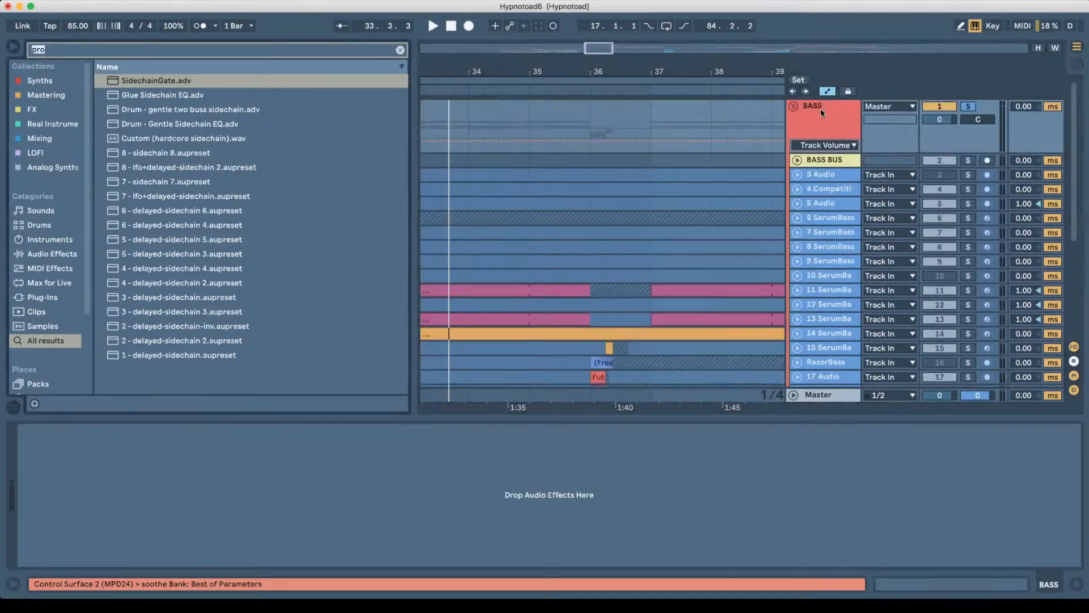
{"action": "key", "text": "BackSpace"}
{"action": "type", "text": "pro"}
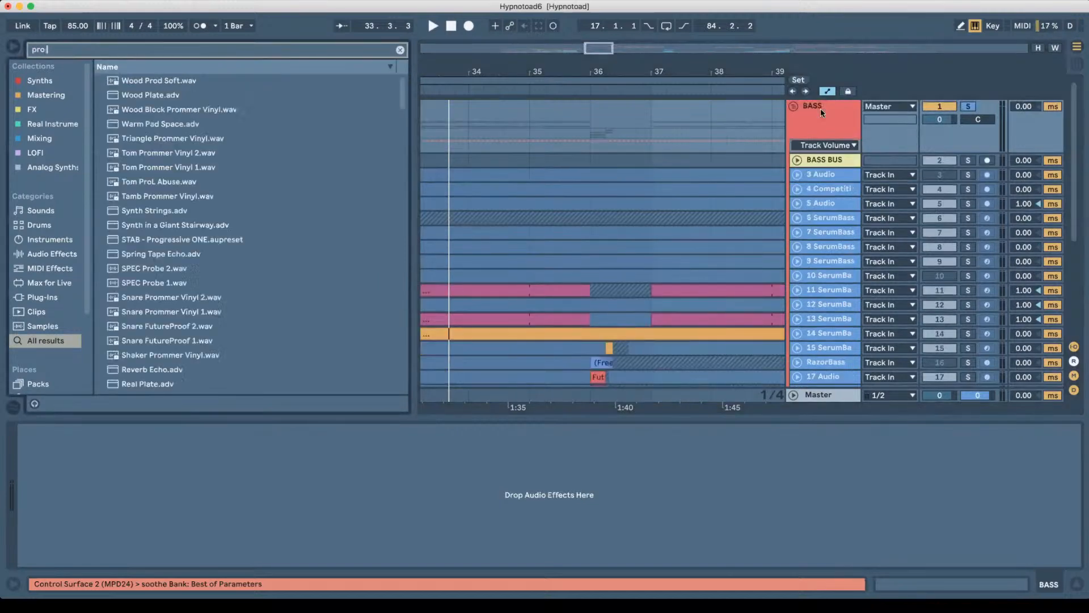
{"action": "type", "text": " q 2"}
{"action": "left_click", "coordinate": [135, 82]}
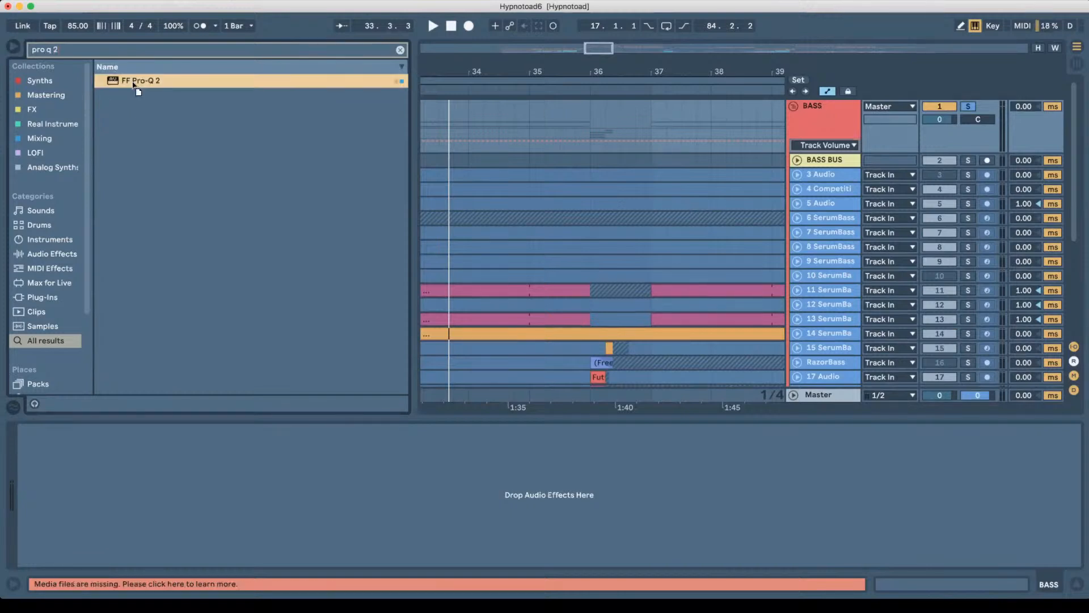
{"action": "left_click_drag", "start_coordinate": [133, 83], "coordinate": [838, 159]}
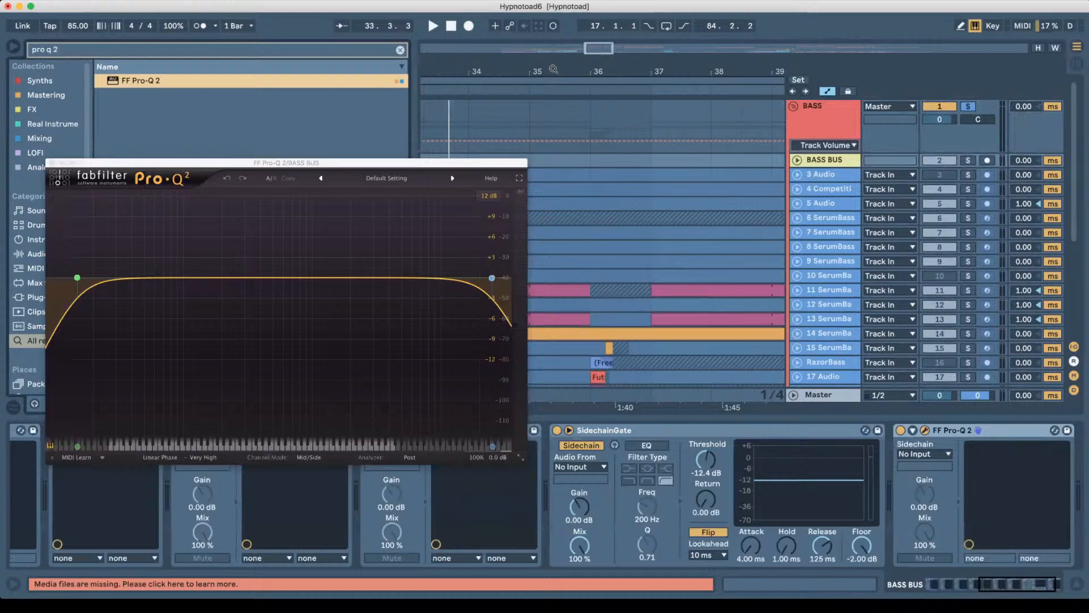
Zoom out the arrangement timeline, lower the Master volume to -8.5 dB, and solo the BASS BUS track.
{"action": "left_click_drag", "start_coordinate": [553, 70], "coordinate": [689, 46]}
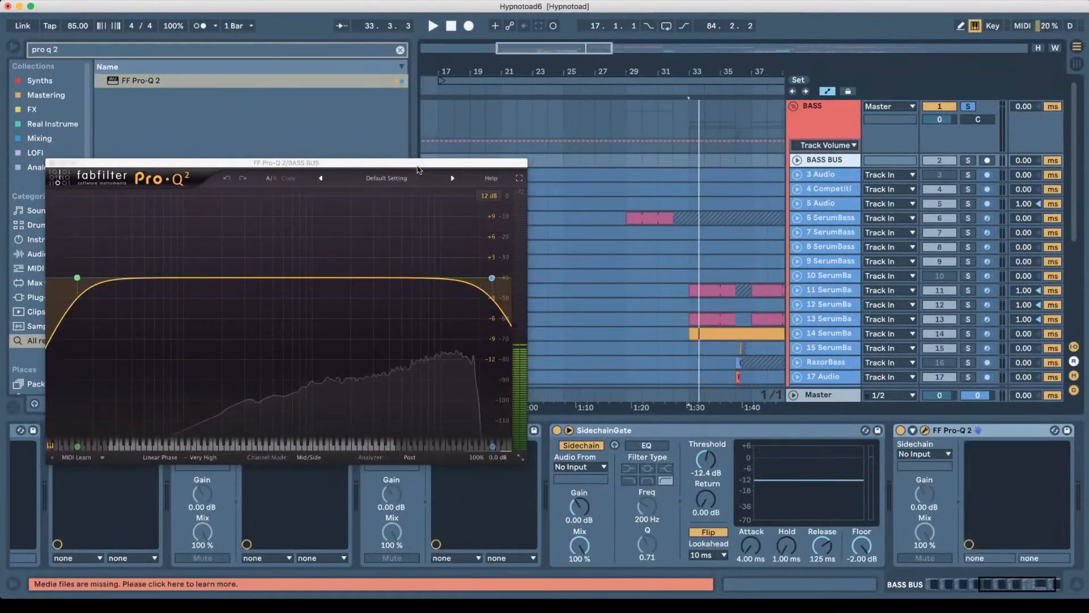
{"action": "left_click_drag", "start_coordinate": [418, 166], "coordinate": [602, 554]}
{"action": "left_click_drag", "start_coordinate": [947, 396], "coordinate": [947, 403]}
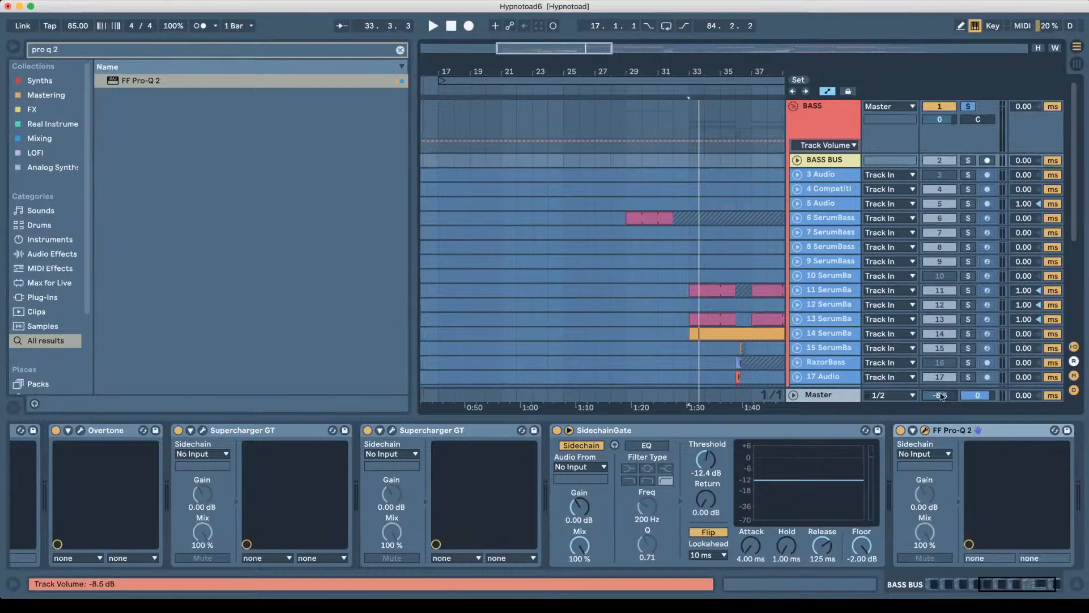
{"action": "left_click_drag", "start_coordinate": [603, 601], "coordinate": [605, 134]}
{"action": "left_click", "coordinate": [968, 161]}
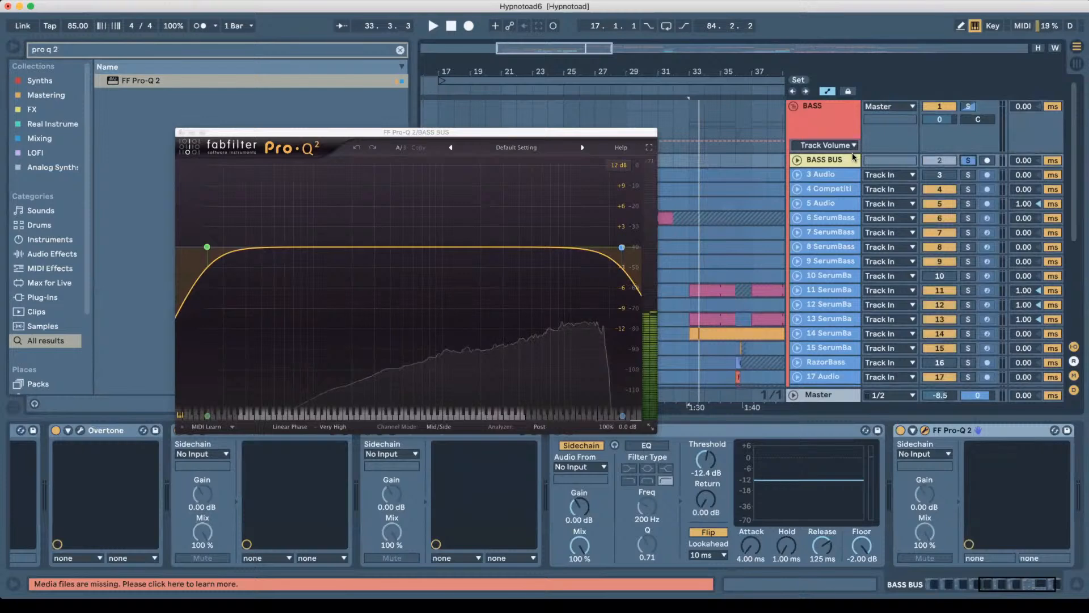
Move the Pro-Q 2 window clear of the BASS BUS lane and play one bar from 33.1.1.
{"action": "left_click_drag", "start_coordinate": [482, 132], "coordinate": [484, 235]}
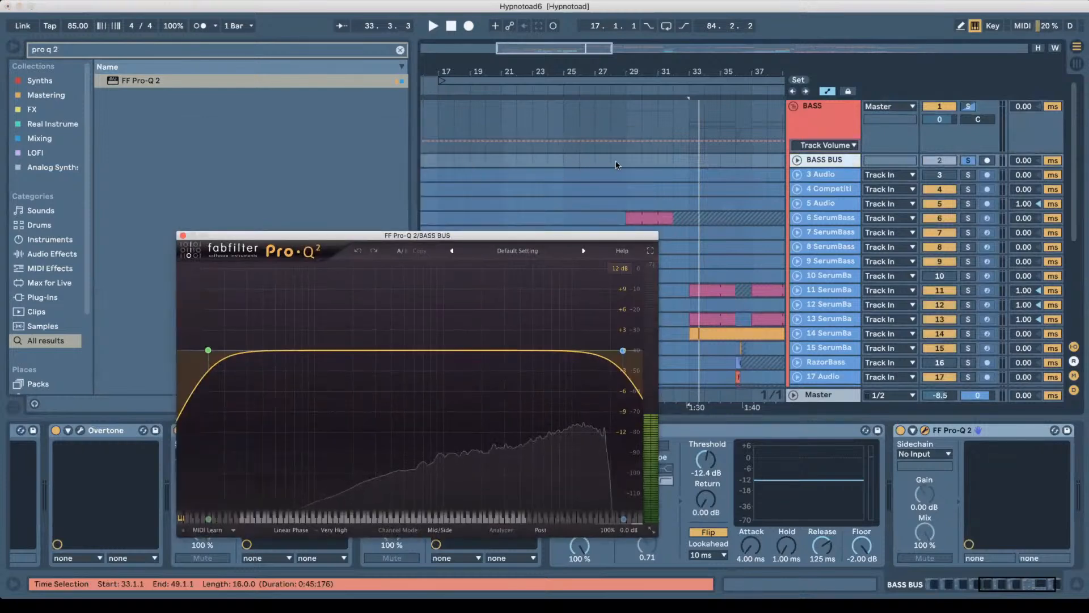
{"action": "left_click", "coordinate": [689, 163]}
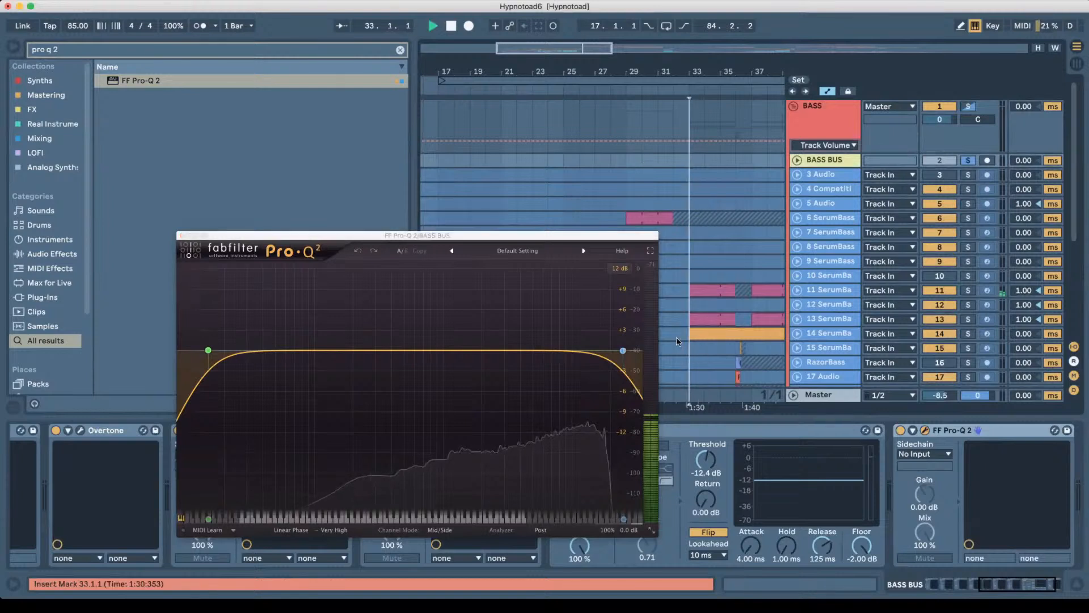
{"action": "key", "text": "space"}
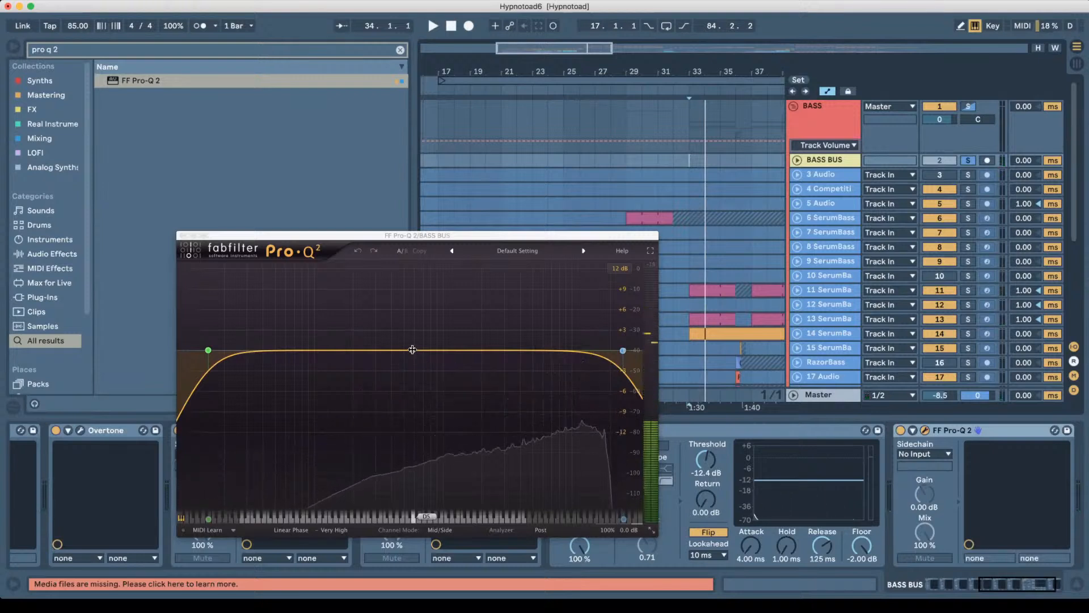
Add a narrow bell band in Pro-Q 2 boosted by about 30 dB, and set its frequency to about 243 Hz.
{"action": "left_click", "coordinate": [412, 349]}
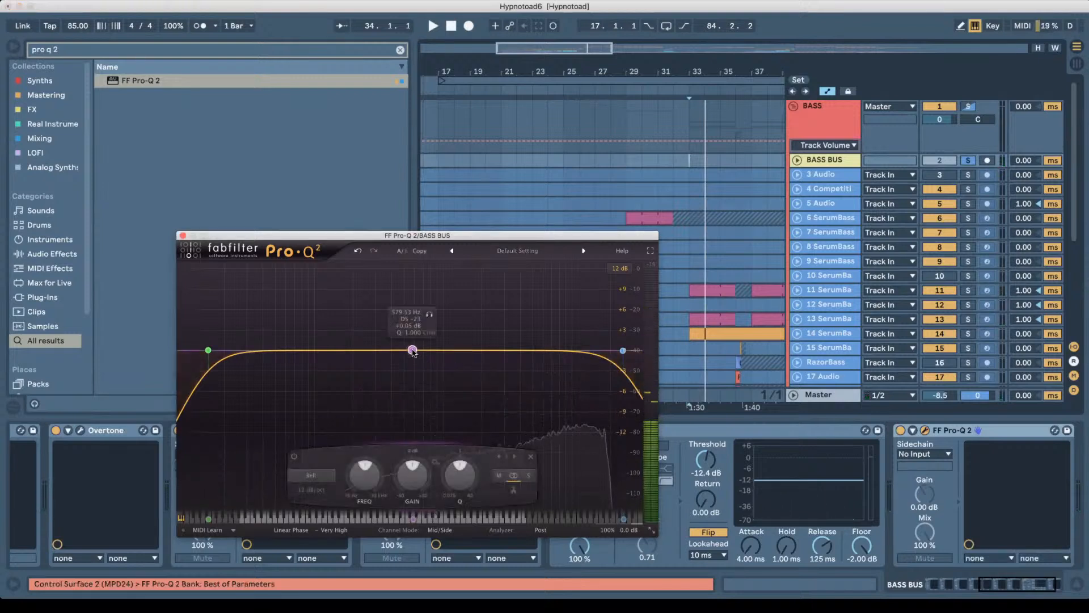
{"action": "left_click_drag", "start_coordinate": [479, 477], "coordinate": [481, 407]}
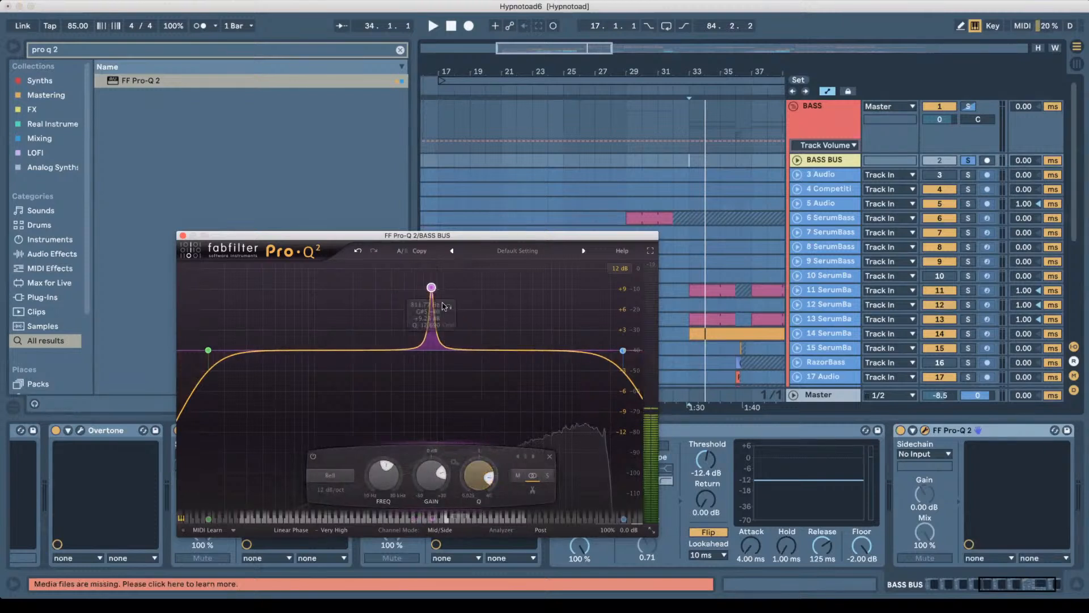
{"action": "left_click_drag", "start_coordinate": [432, 287], "coordinate": [429, 215]}
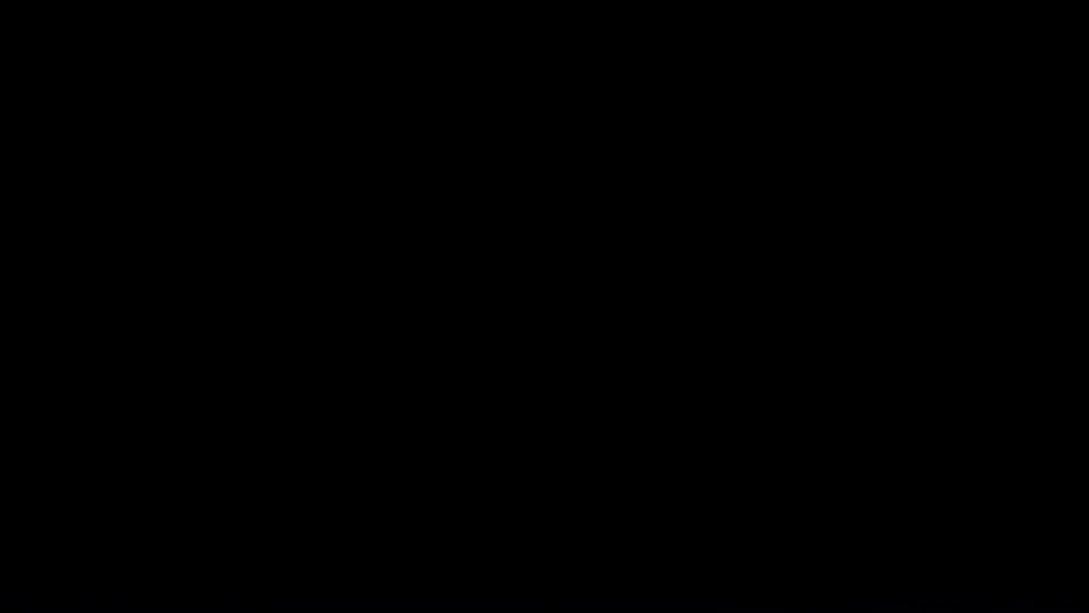
{"action": "left_click_drag", "start_coordinate": [384, 477], "coordinate": [383, 506]}
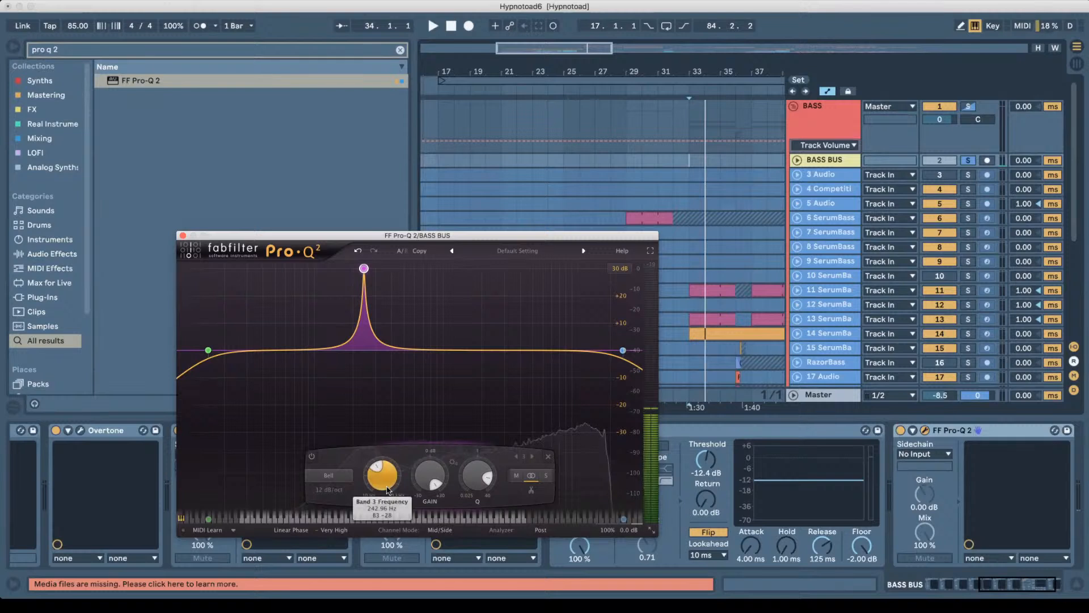
{"action": "mouse_move", "coordinate": [388, 491]}
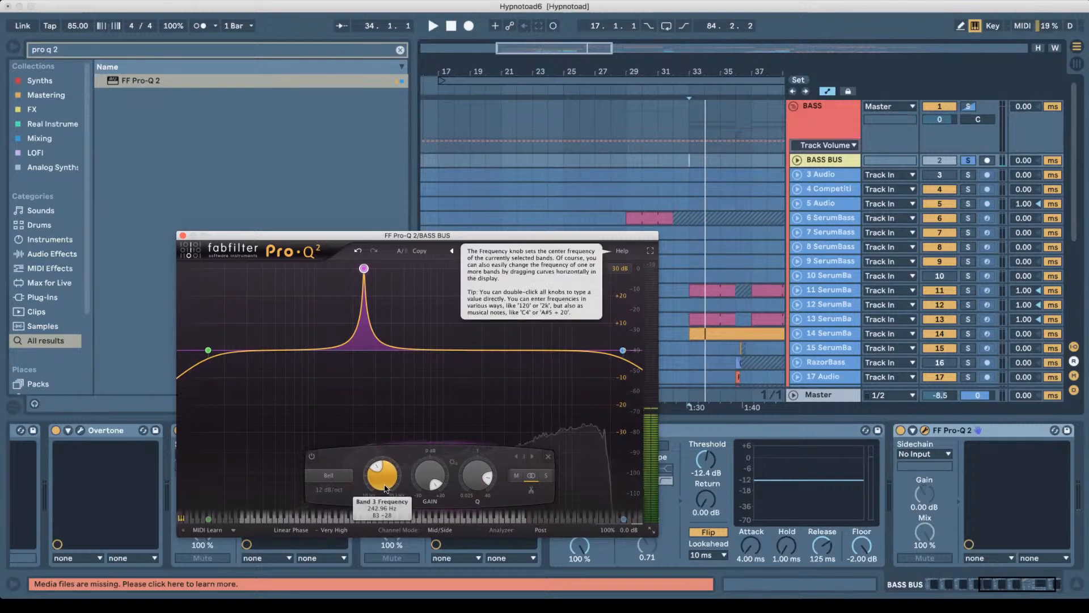
While playing the bass, reduce the narrow Pro-Q 2 band's gain to +15 dB and sweep its frequency up to about 2956 Hz.
{"action": "key", "text": "space"}
{"action": "left_click_drag", "start_coordinate": [388, 490], "coordinate": [384, 400]}
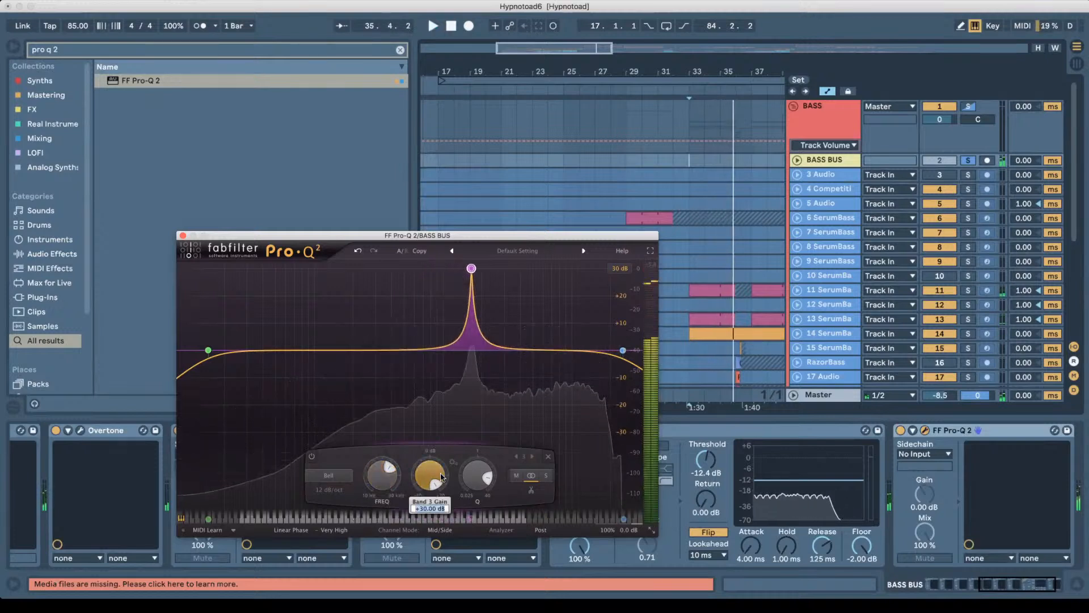
{"action": "left_click_drag", "start_coordinate": [430, 476], "coordinate": [386, 441]}
{"action": "key", "text": "space"}
{"action": "key", "text": "space"}
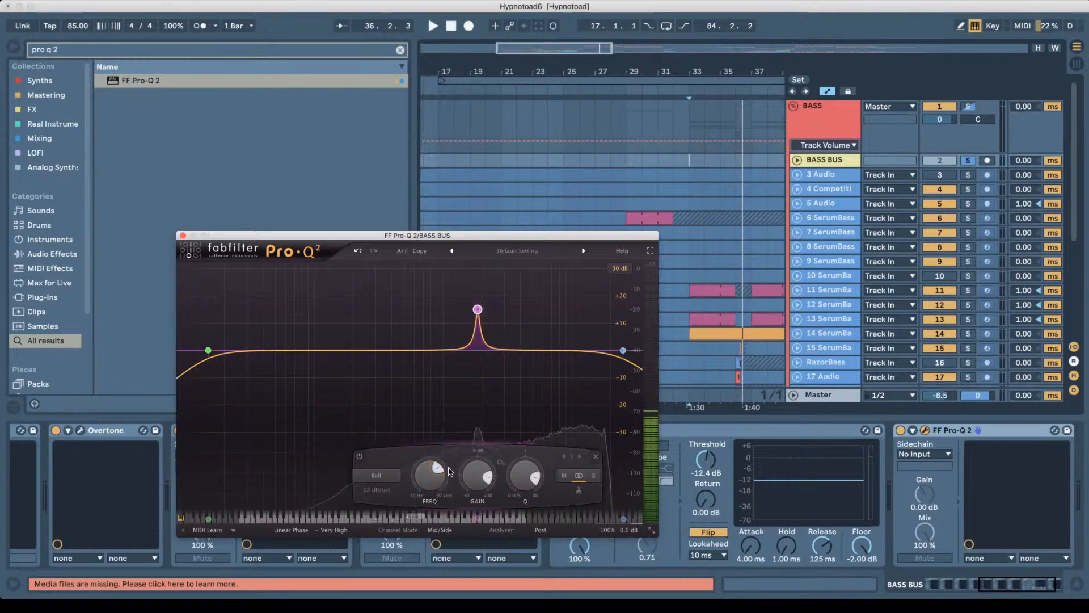
{"action": "mouse_move", "coordinate": [433, 476]}
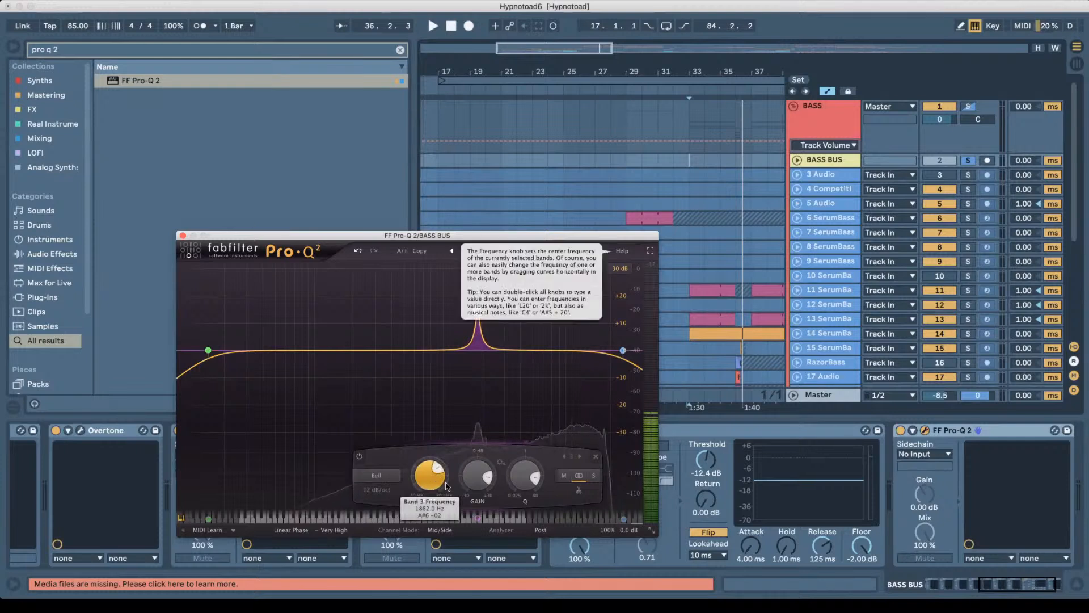
{"action": "mouse_move", "coordinate": [424, 481]}
{"action": "left_mouse_down"}
{"action": "mouse_move", "coordinate": [432, 459]}
{"action": "mouse_move", "coordinate": [427, 474]}
{"action": "left_mouse_up"}
{"action": "key", "text": "space"}
{"action": "key", "text": "space"}
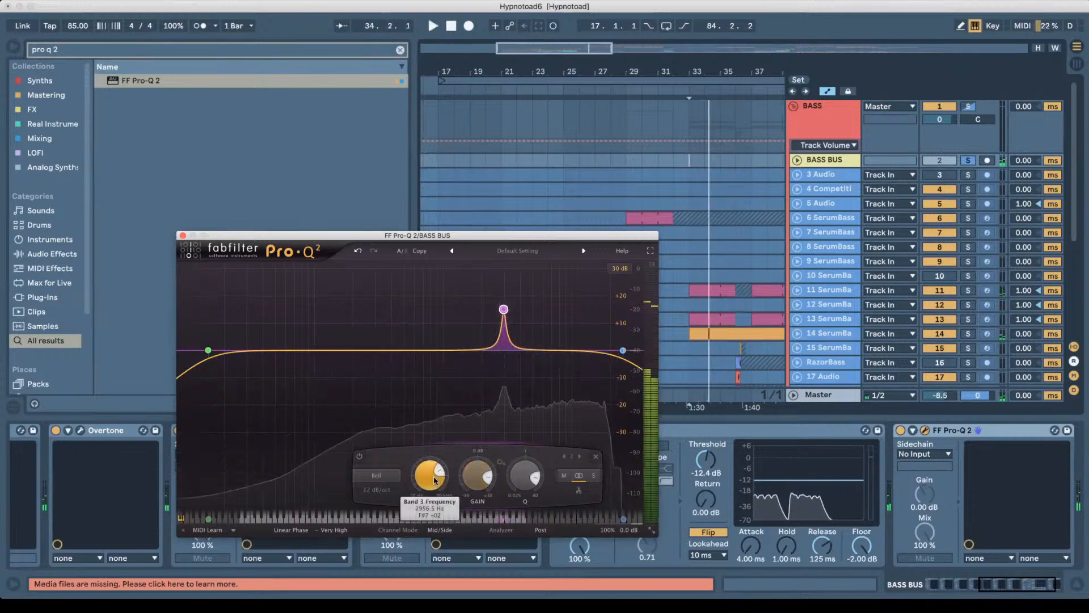
Turn the narrow band into a cut by setting its gain to -3 dB, and widen it to a Q of about 7.7.
{"action": "mouse_move", "coordinate": [523, 477]}
{"action": "double_click", "coordinate": [478, 475]}
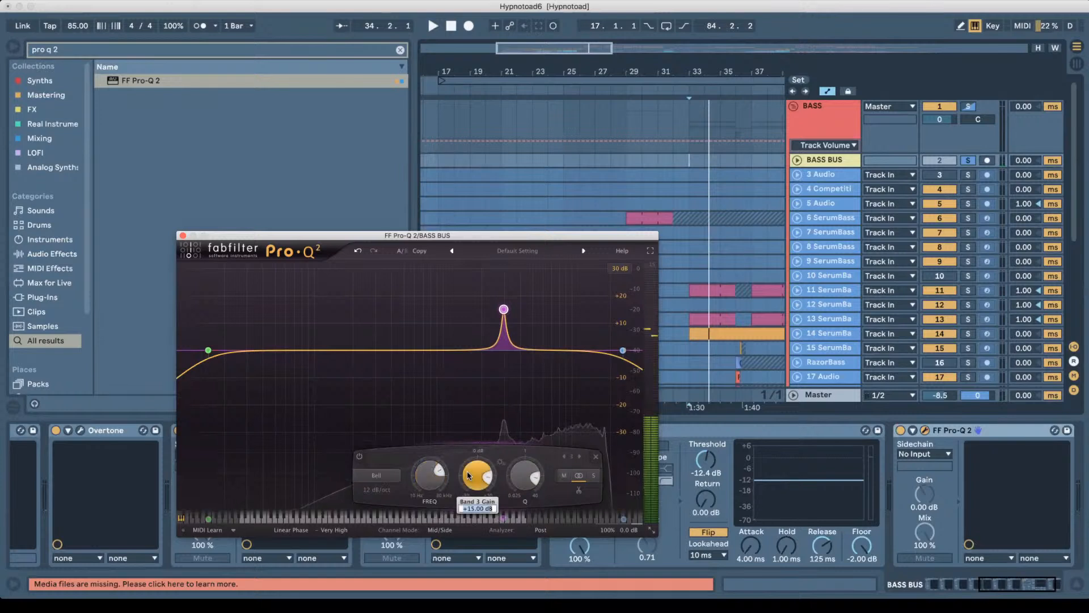
{"action": "type", "text": "-3"}
{"action": "key", "text": "Return"}
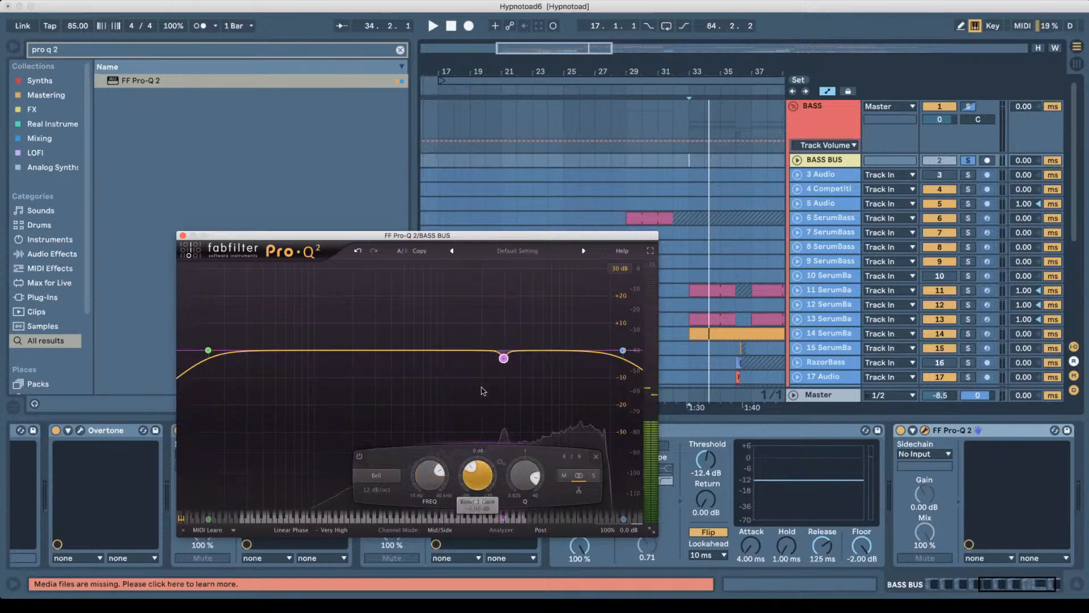
{"action": "mouse_move", "coordinate": [502, 368]}
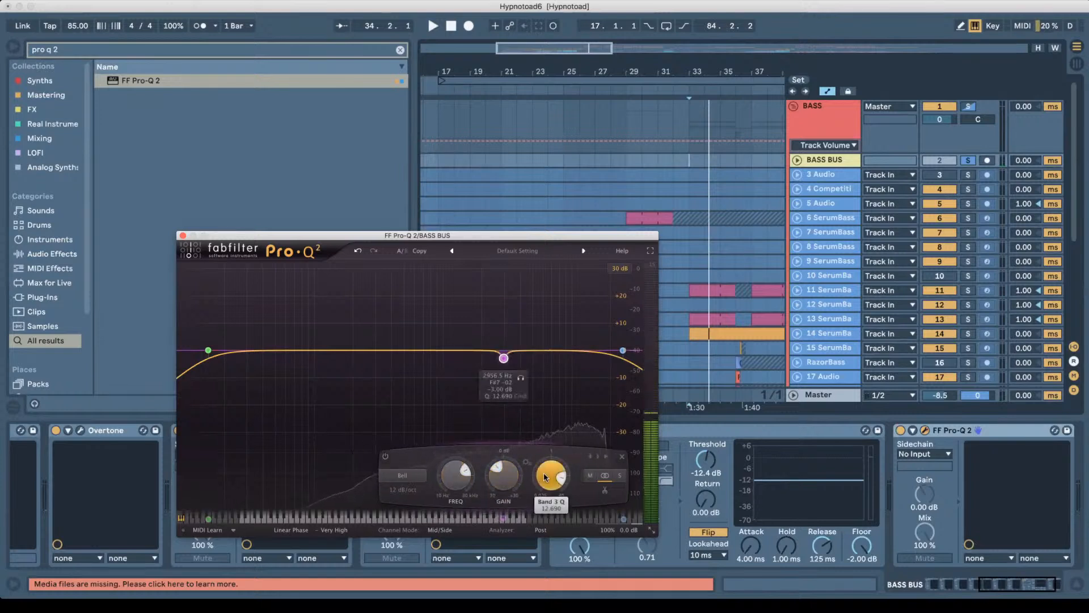
{"action": "left_click_drag", "start_coordinate": [547, 478], "coordinate": [528, 491]}
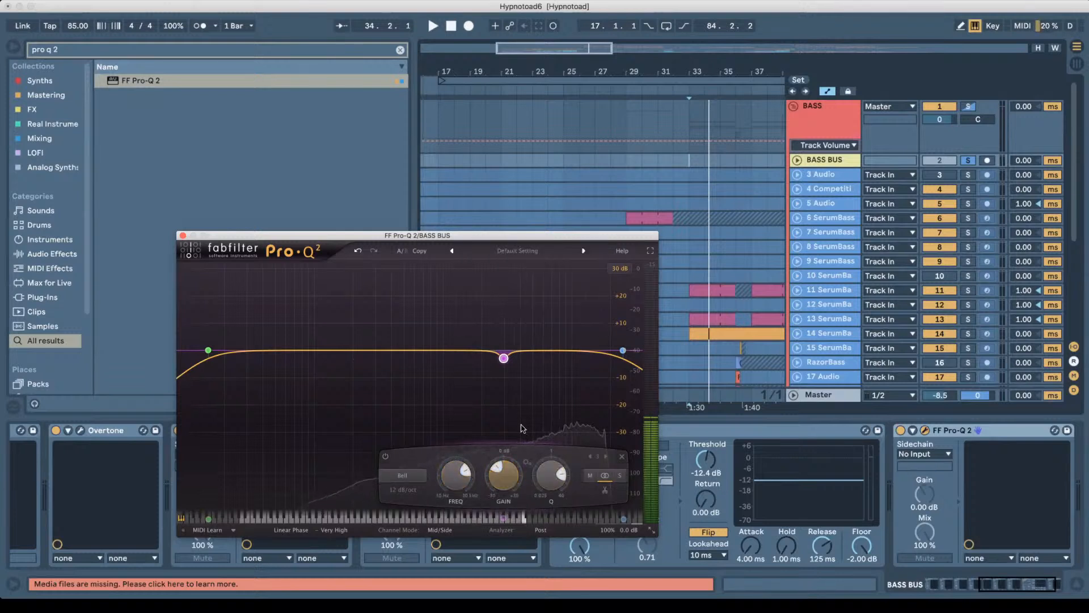
{"action": "mouse_move", "coordinate": [503, 359]}
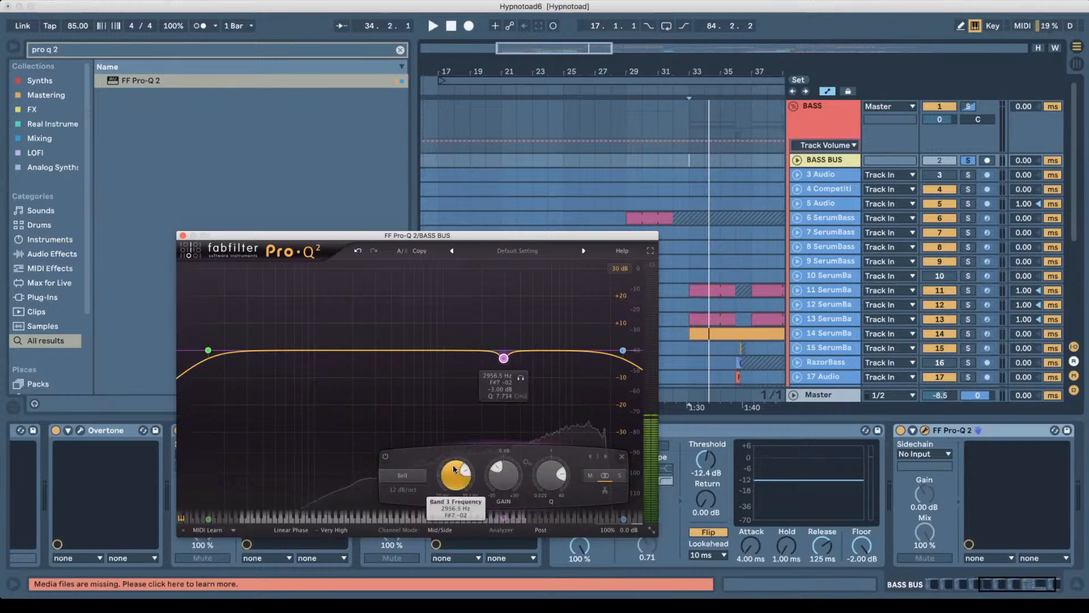
{"action": "mouse_move", "coordinate": [457, 470]}
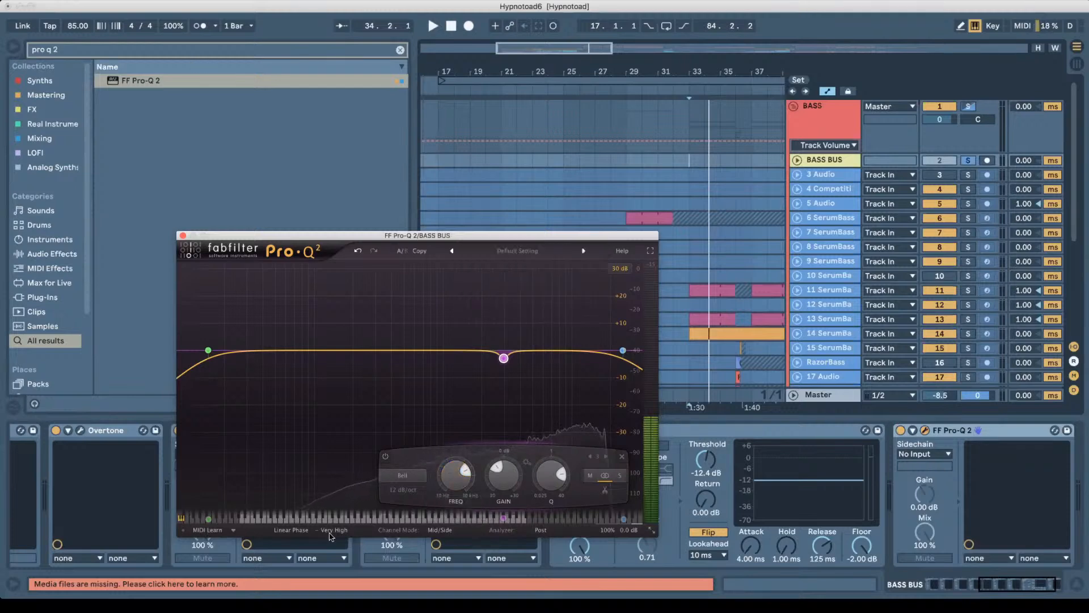
Switch to the TextEdit notes on reducing Ableton's CPU load, and return to the Ableton Live set.
{"action": "left_click_drag", "start_coordinate": [510, 607], "coordinate": [449, 86]}
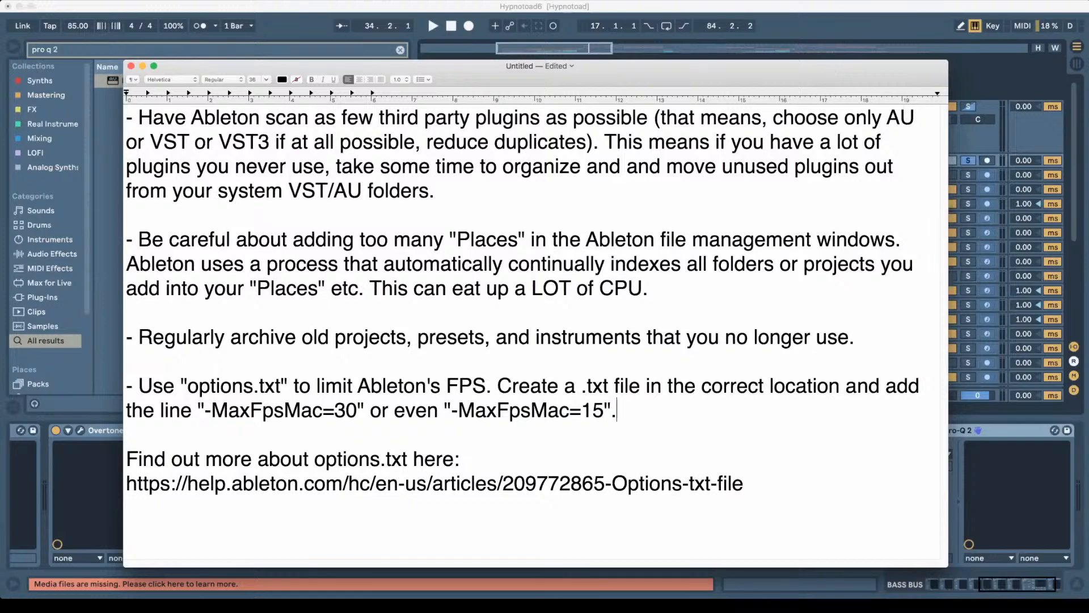
{"action": "left_click", "coordinate": [1046, 6]}
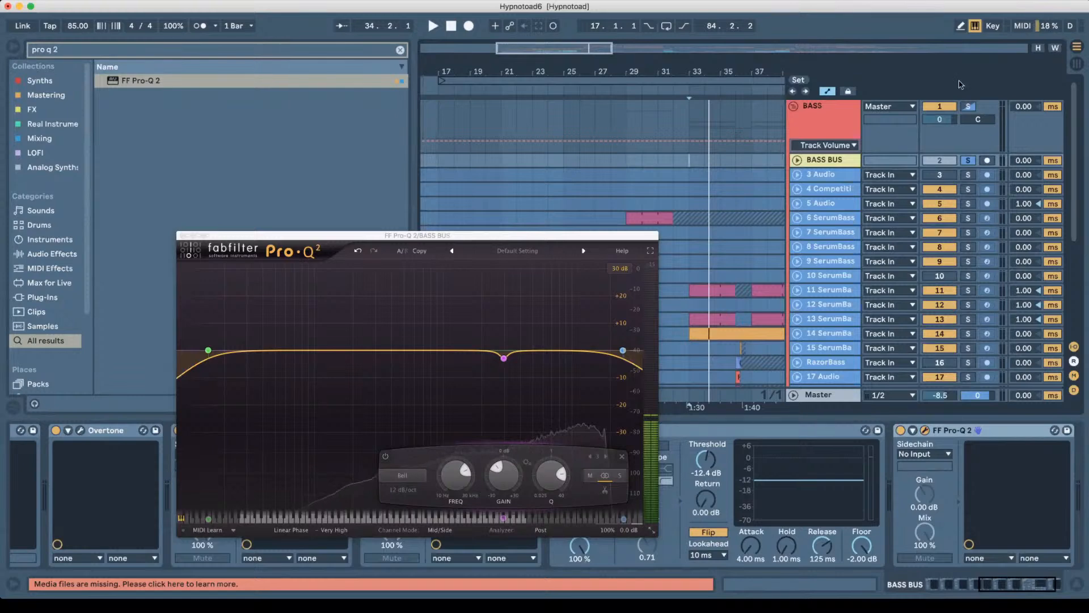
Fold the BASS group in the arrangement and select the group track.
{"action": "scroll", "coordinate": [764, 285], "scroll_direction": "down", "scroll_amount": 3}
{"action": "scroll", "coordinate": [764, 285], "scroll_direction": "down", "scroll_amount": 8}
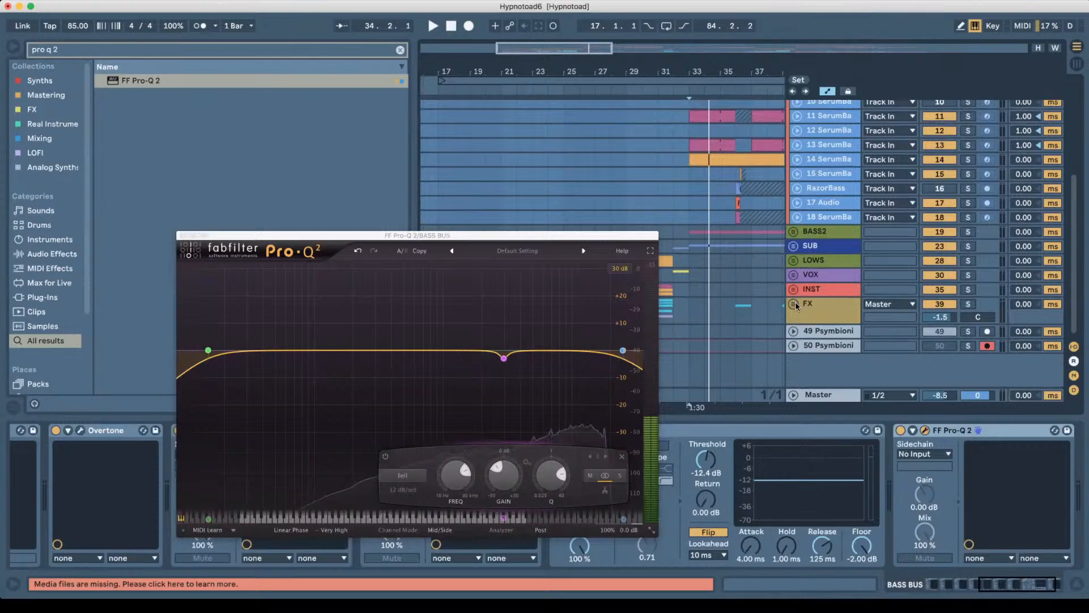
{"action": "scroll", "coordinate": [810, 309], "scroll_direction": "up", "scroll_amount": 6}
{"action": "scroll", "coordinate": [808, 310], "scroll_direction": "up", "scroll_amount": 6}
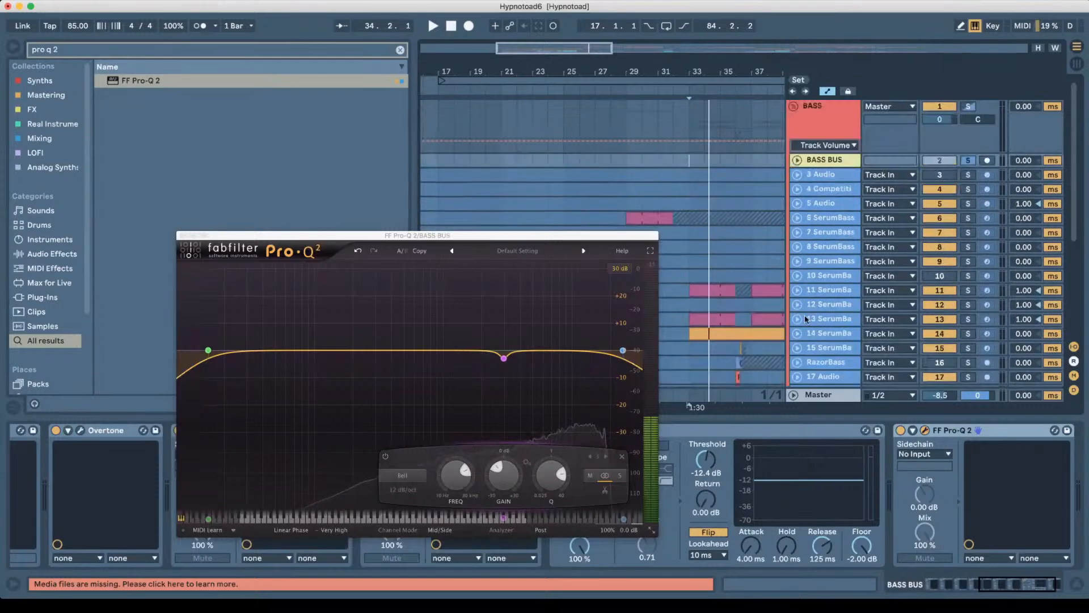
{"action": "left_click", "coordinate": [793, 106]}
{"action": "left_click", "coordinate": [793, 107]}
{"action": "left_click", "coordinate": [821, 117]}
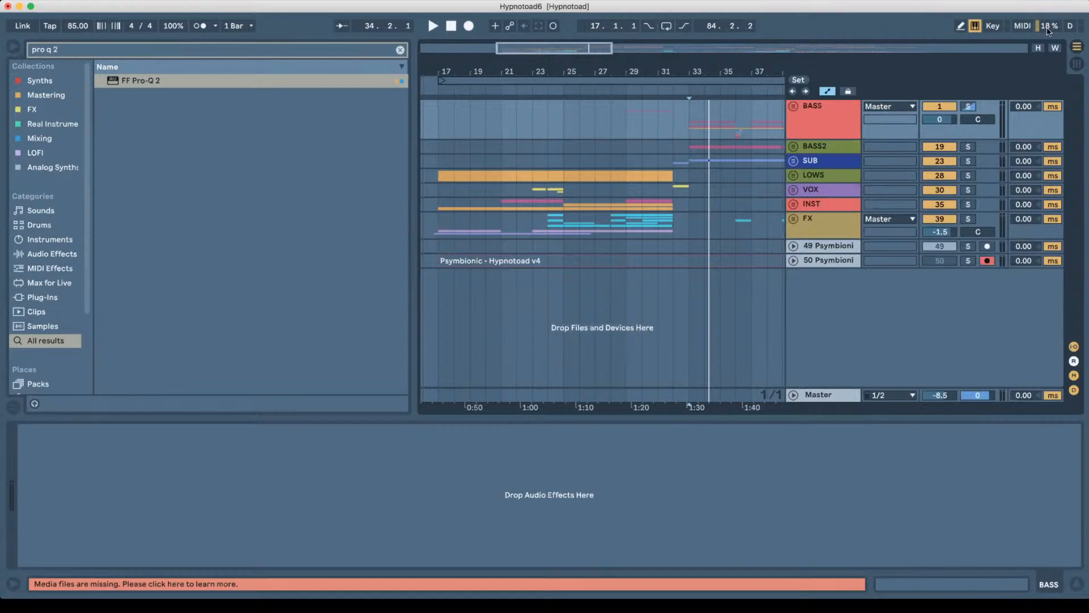
Switch to TextEdit to show the notes about plugin scanning, Places and limiting FPS through options.txt.
{"action": "mouse_move", "coordinate": [10, 431]}
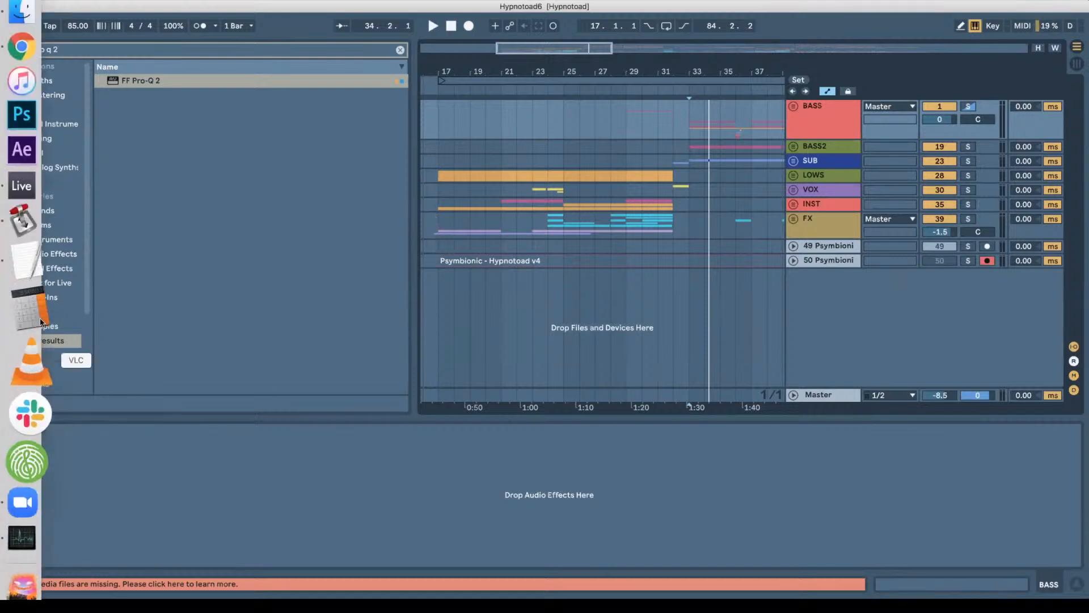
{"action": "left_click", "coordinate": [13, 290]}
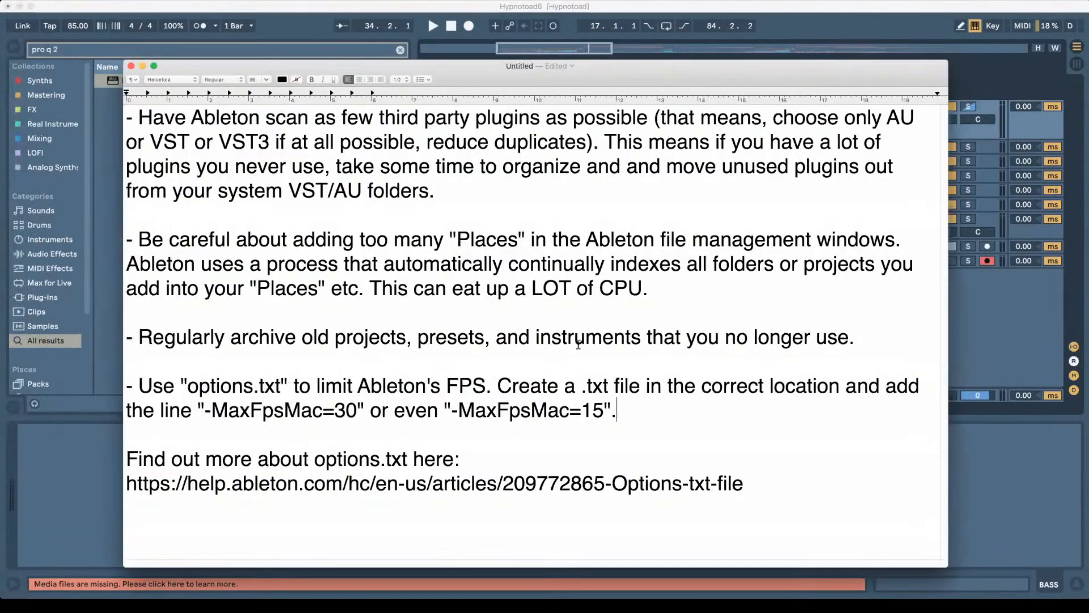